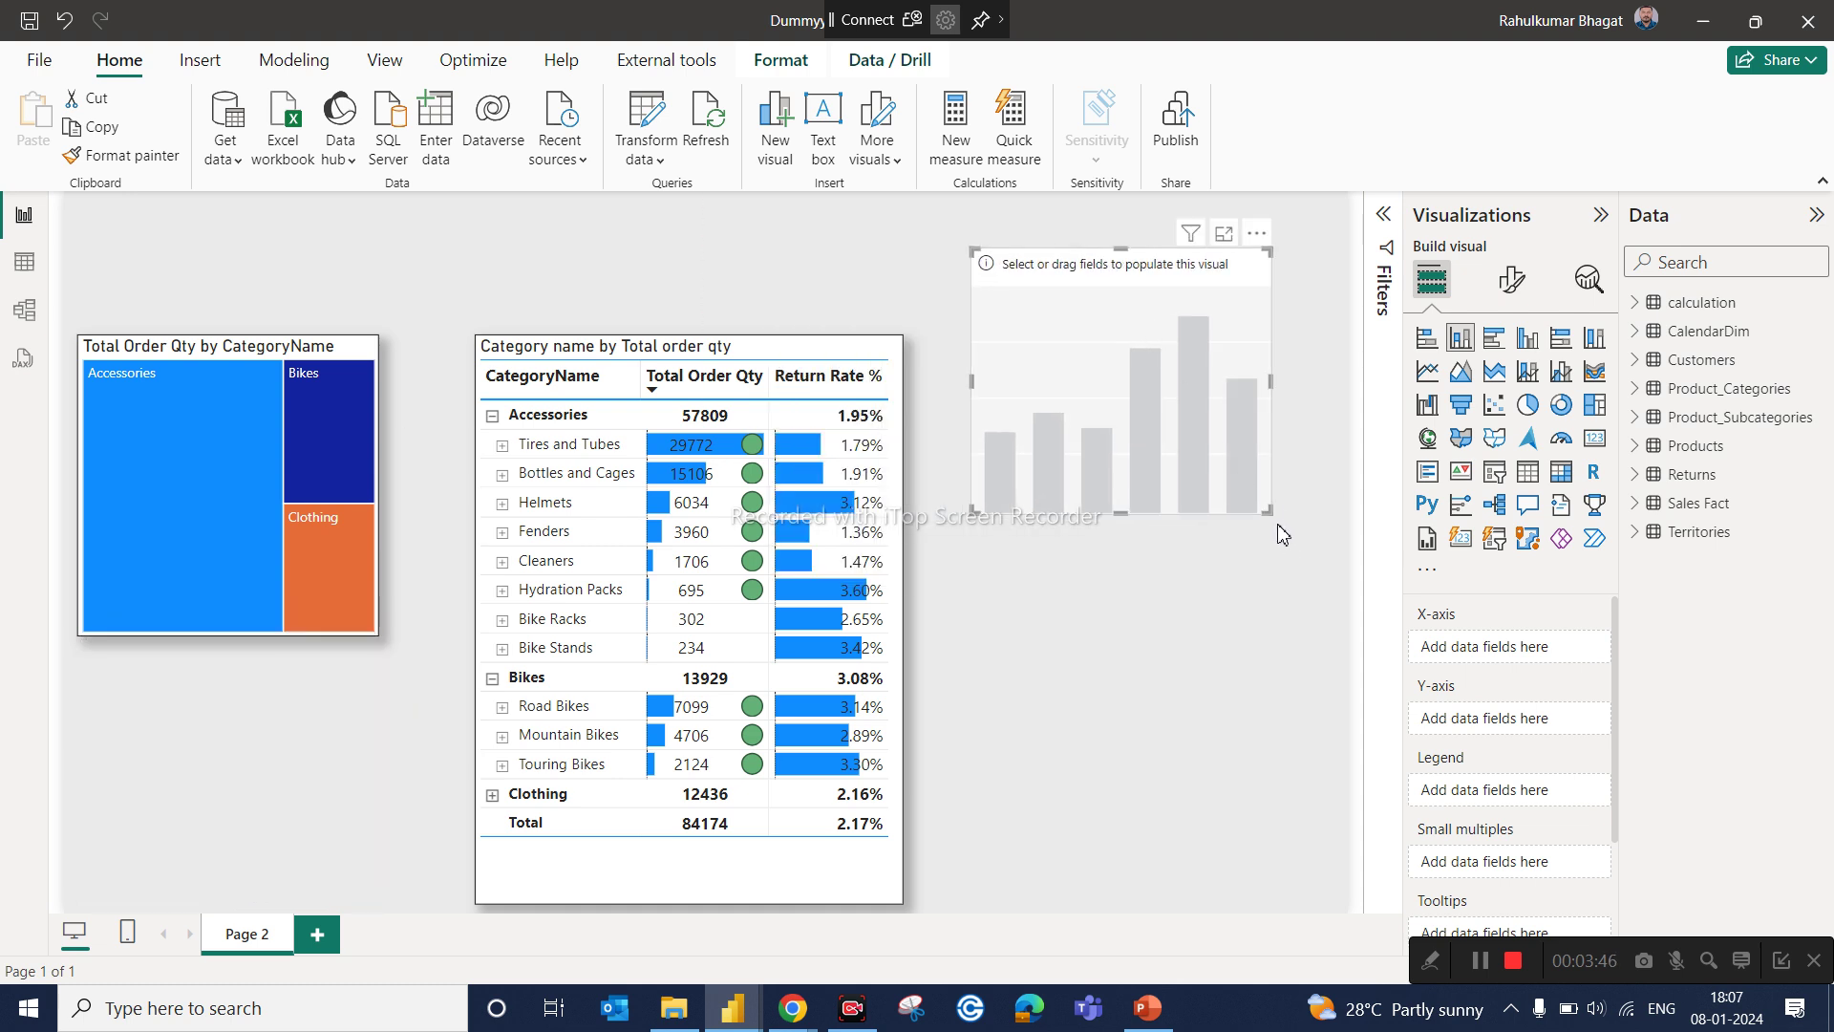
Step: Enlarge the empty stacked column chart on the report page
drag(1268, 512, 1288, 579)
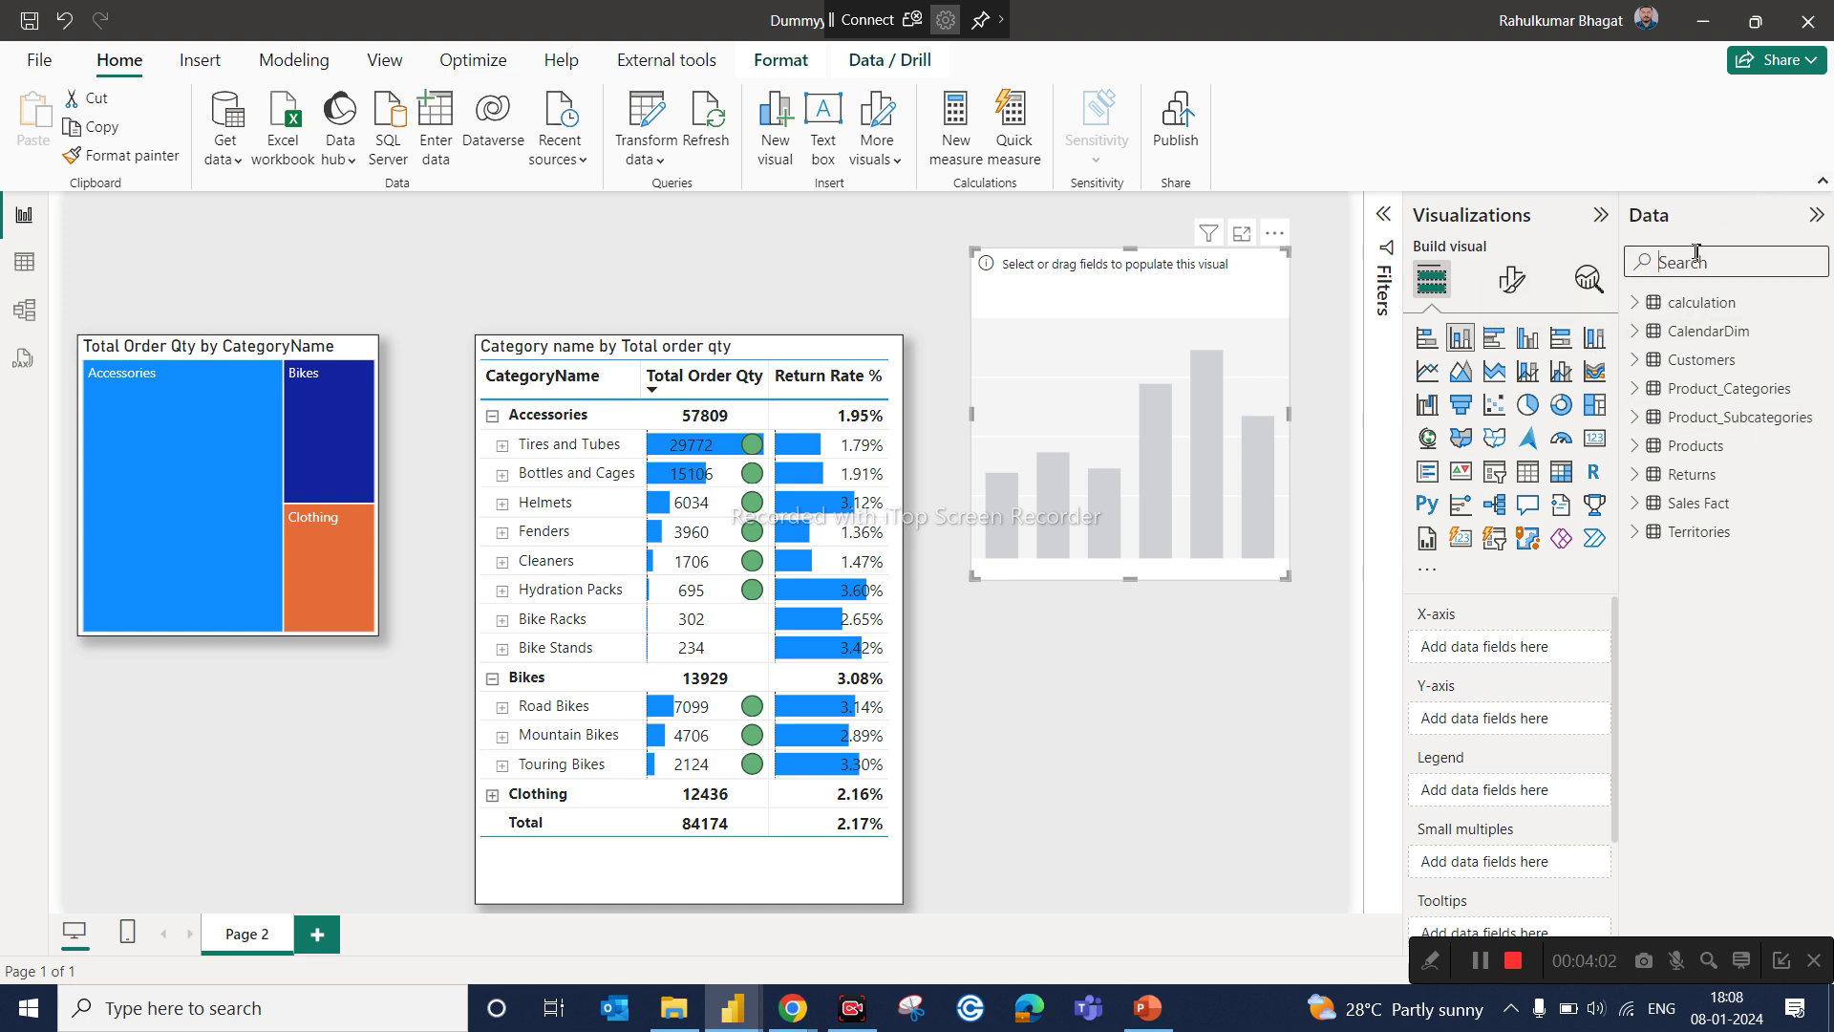
text(bike)
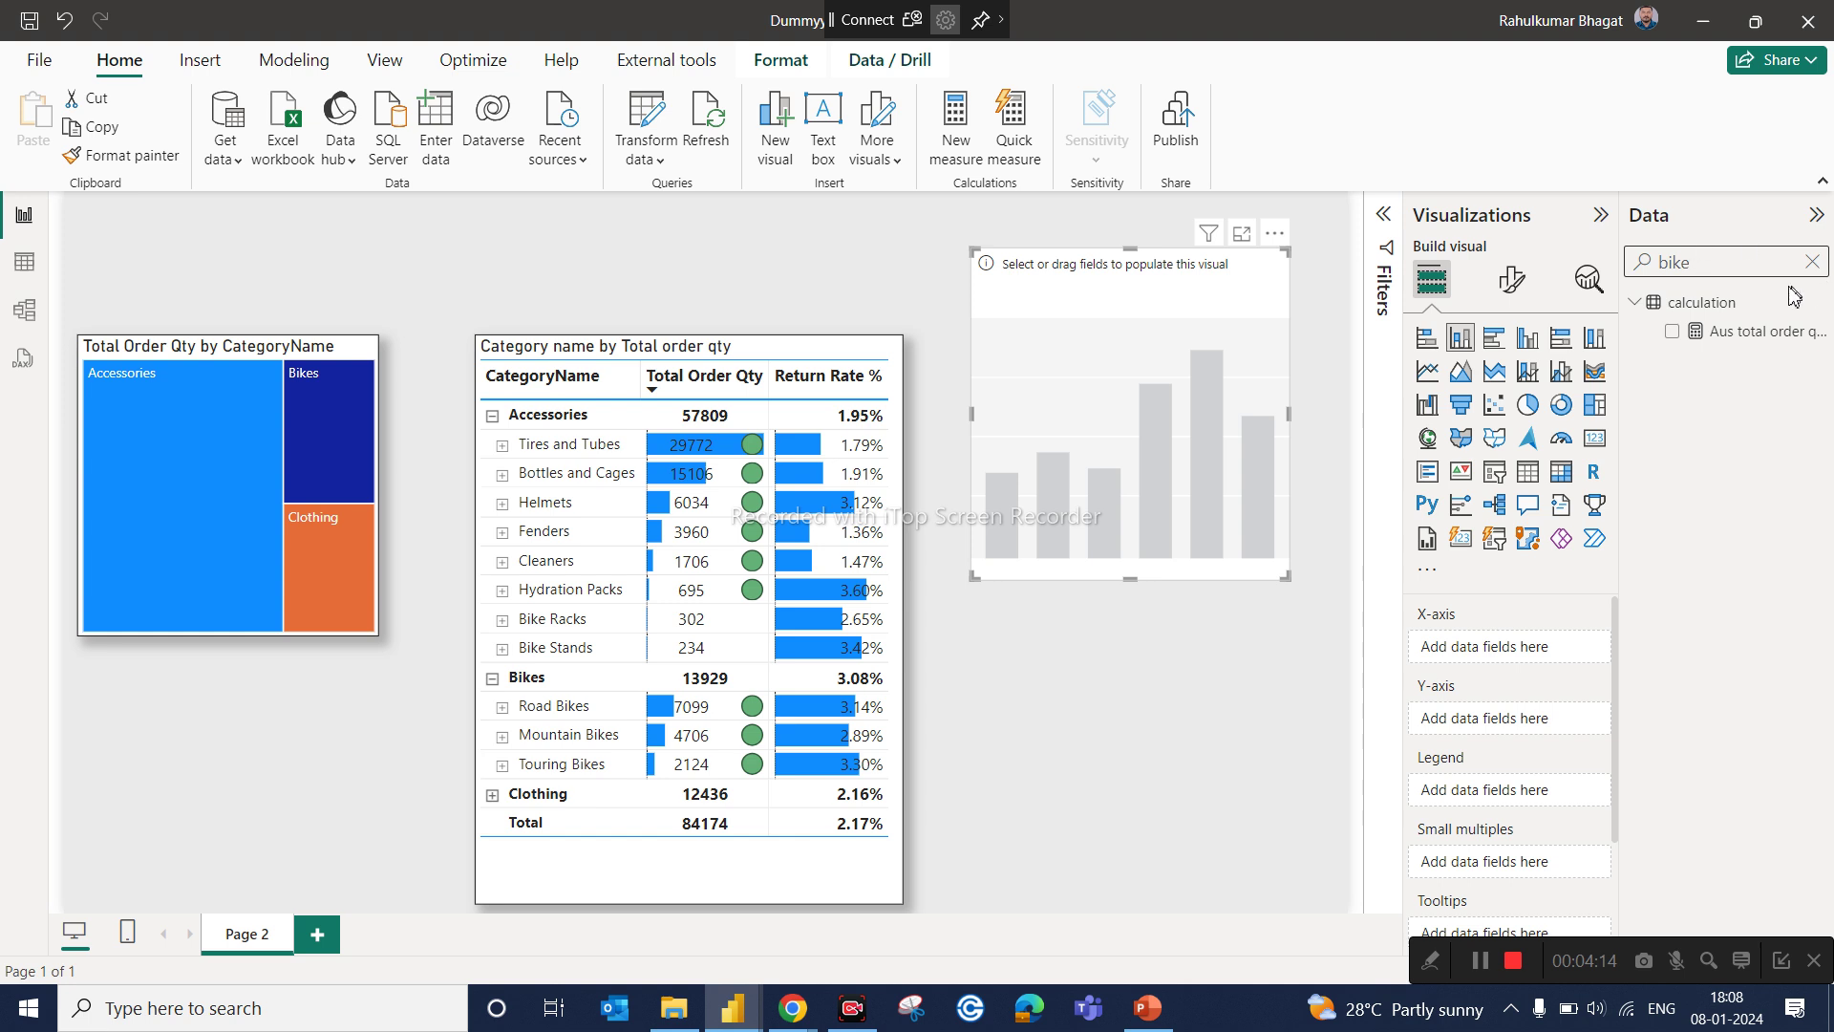
key(BackSpace)
key(BackSpace)
key(BackSpace)
key(BackSpace)
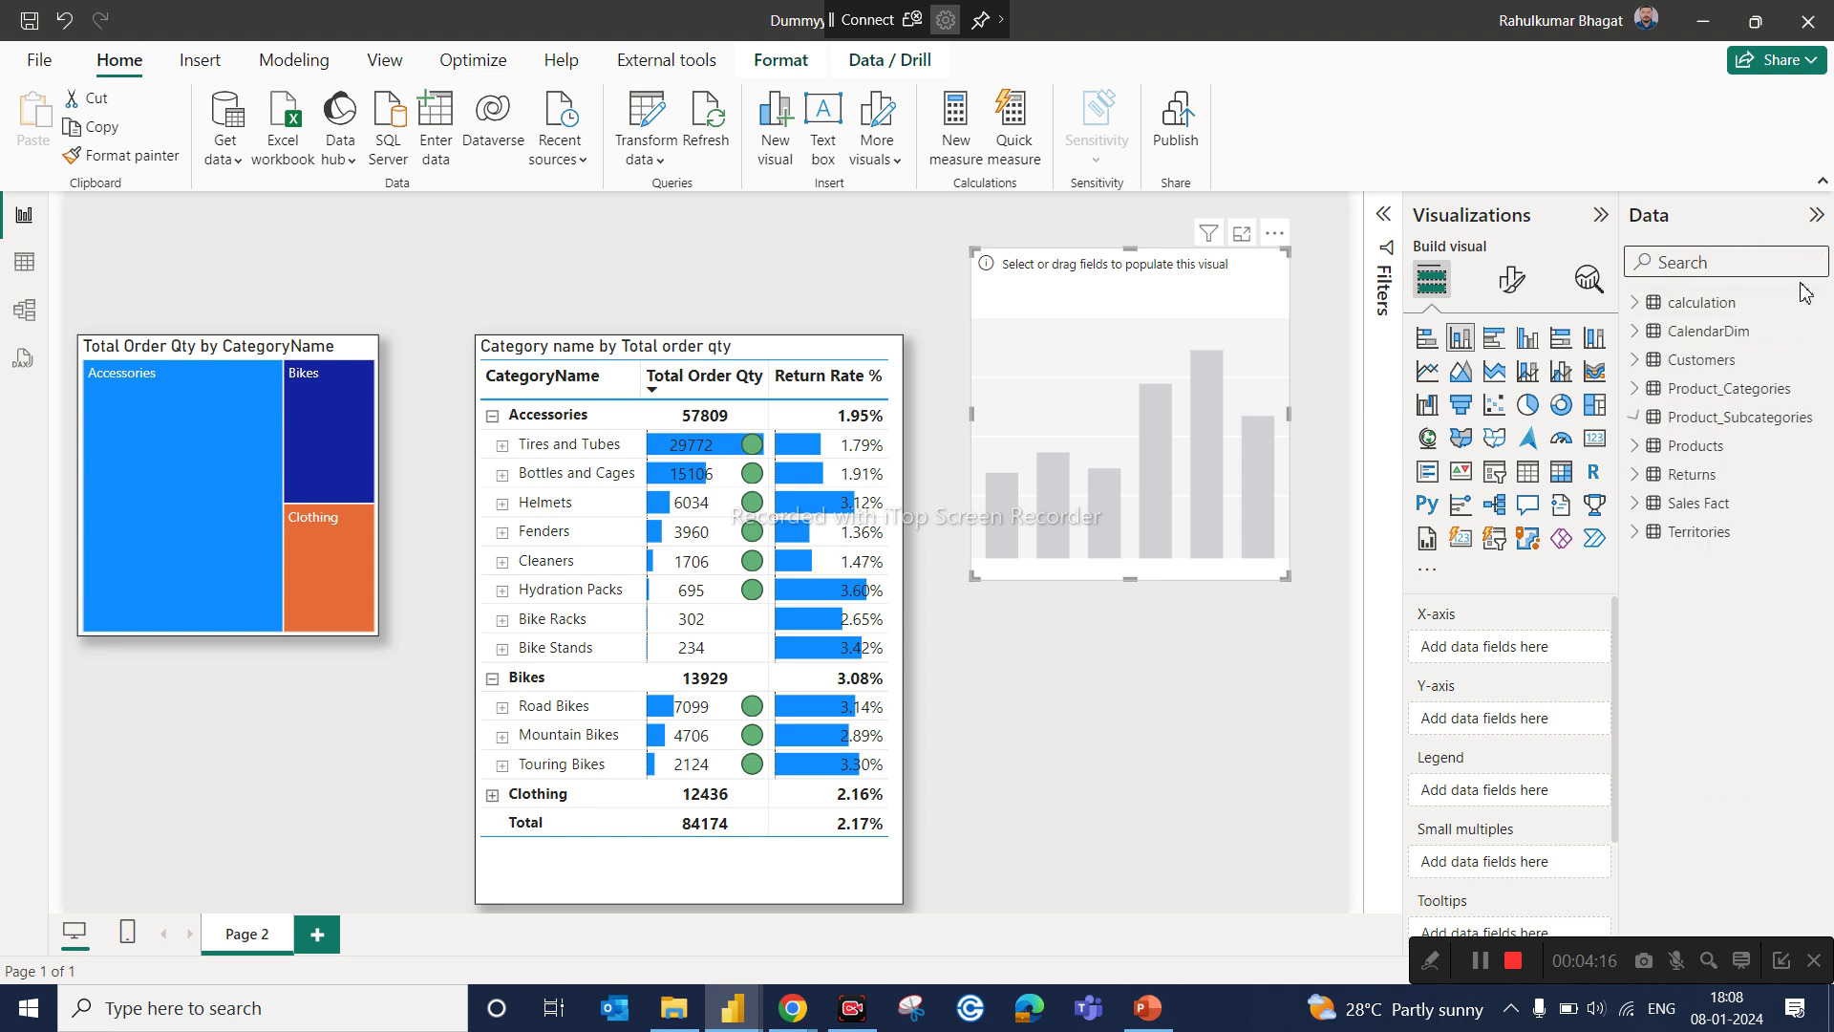
Step: Assign CategoryName to the stacked column chart's X-axis and Total Sales to its Y-axis, adjusting the chart's width and position
text(cate)
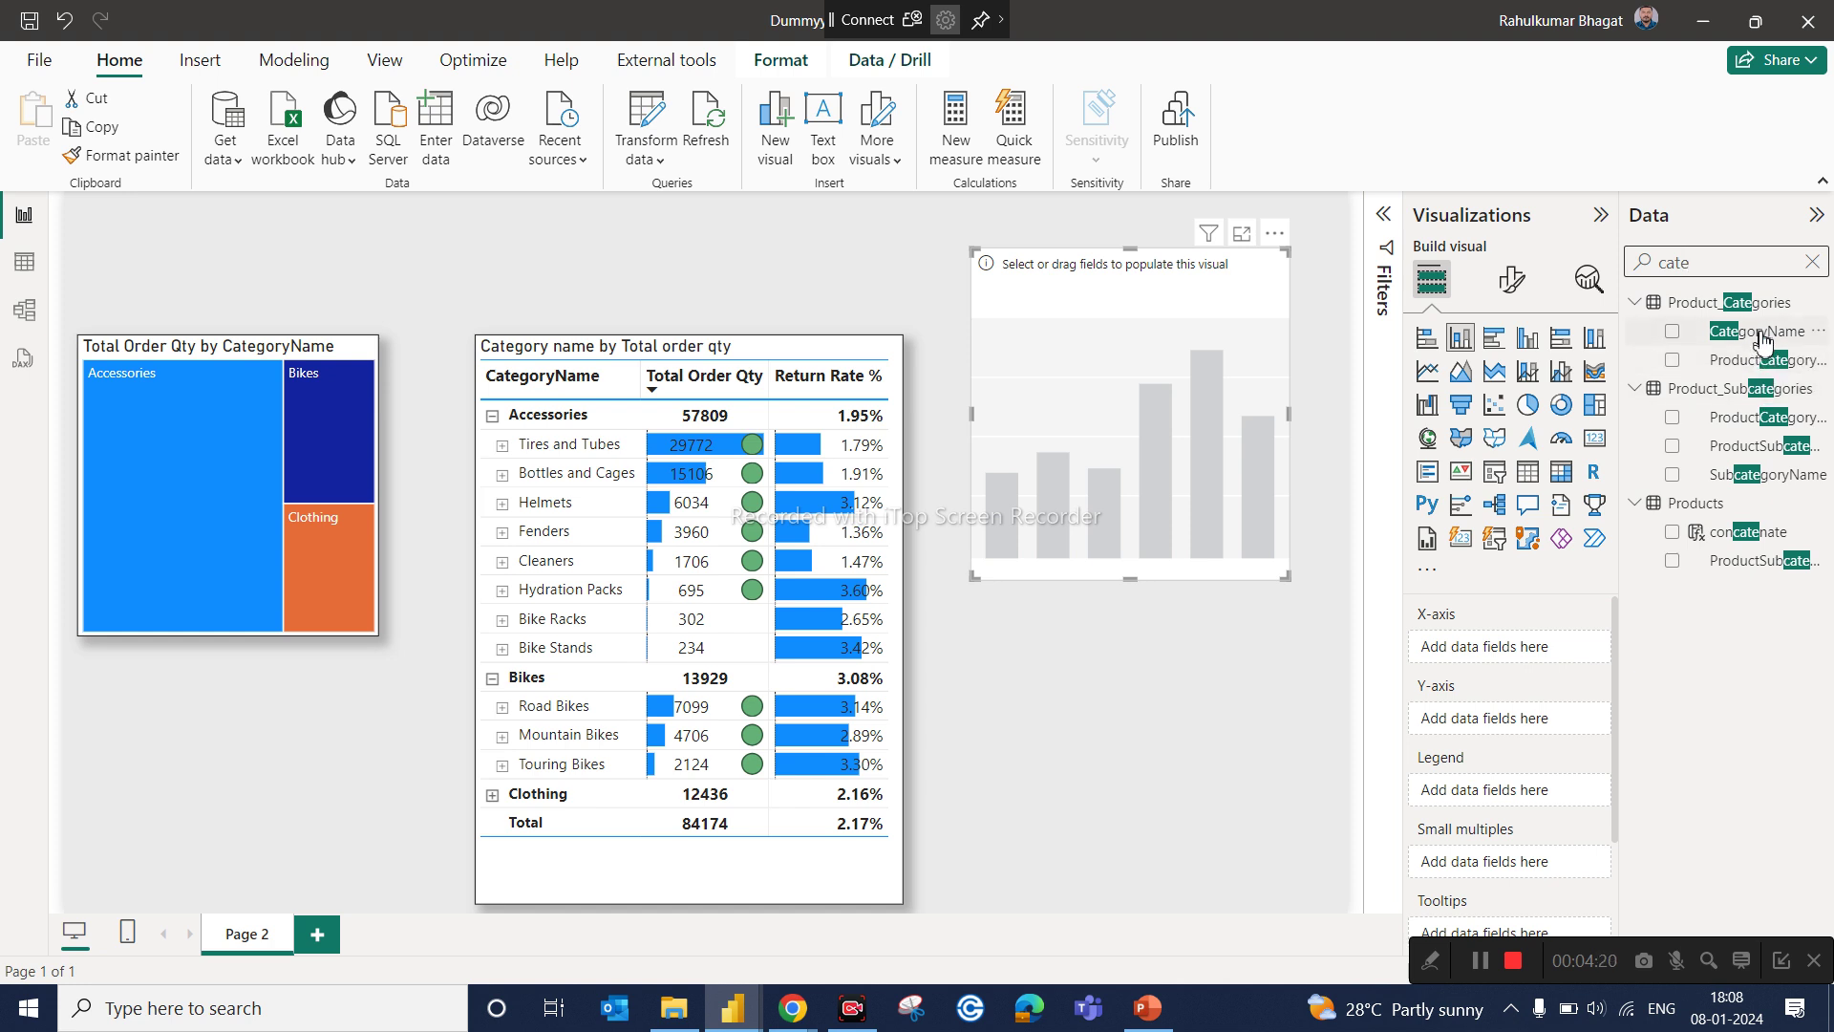
drag(1762, 342, 1535, 648)
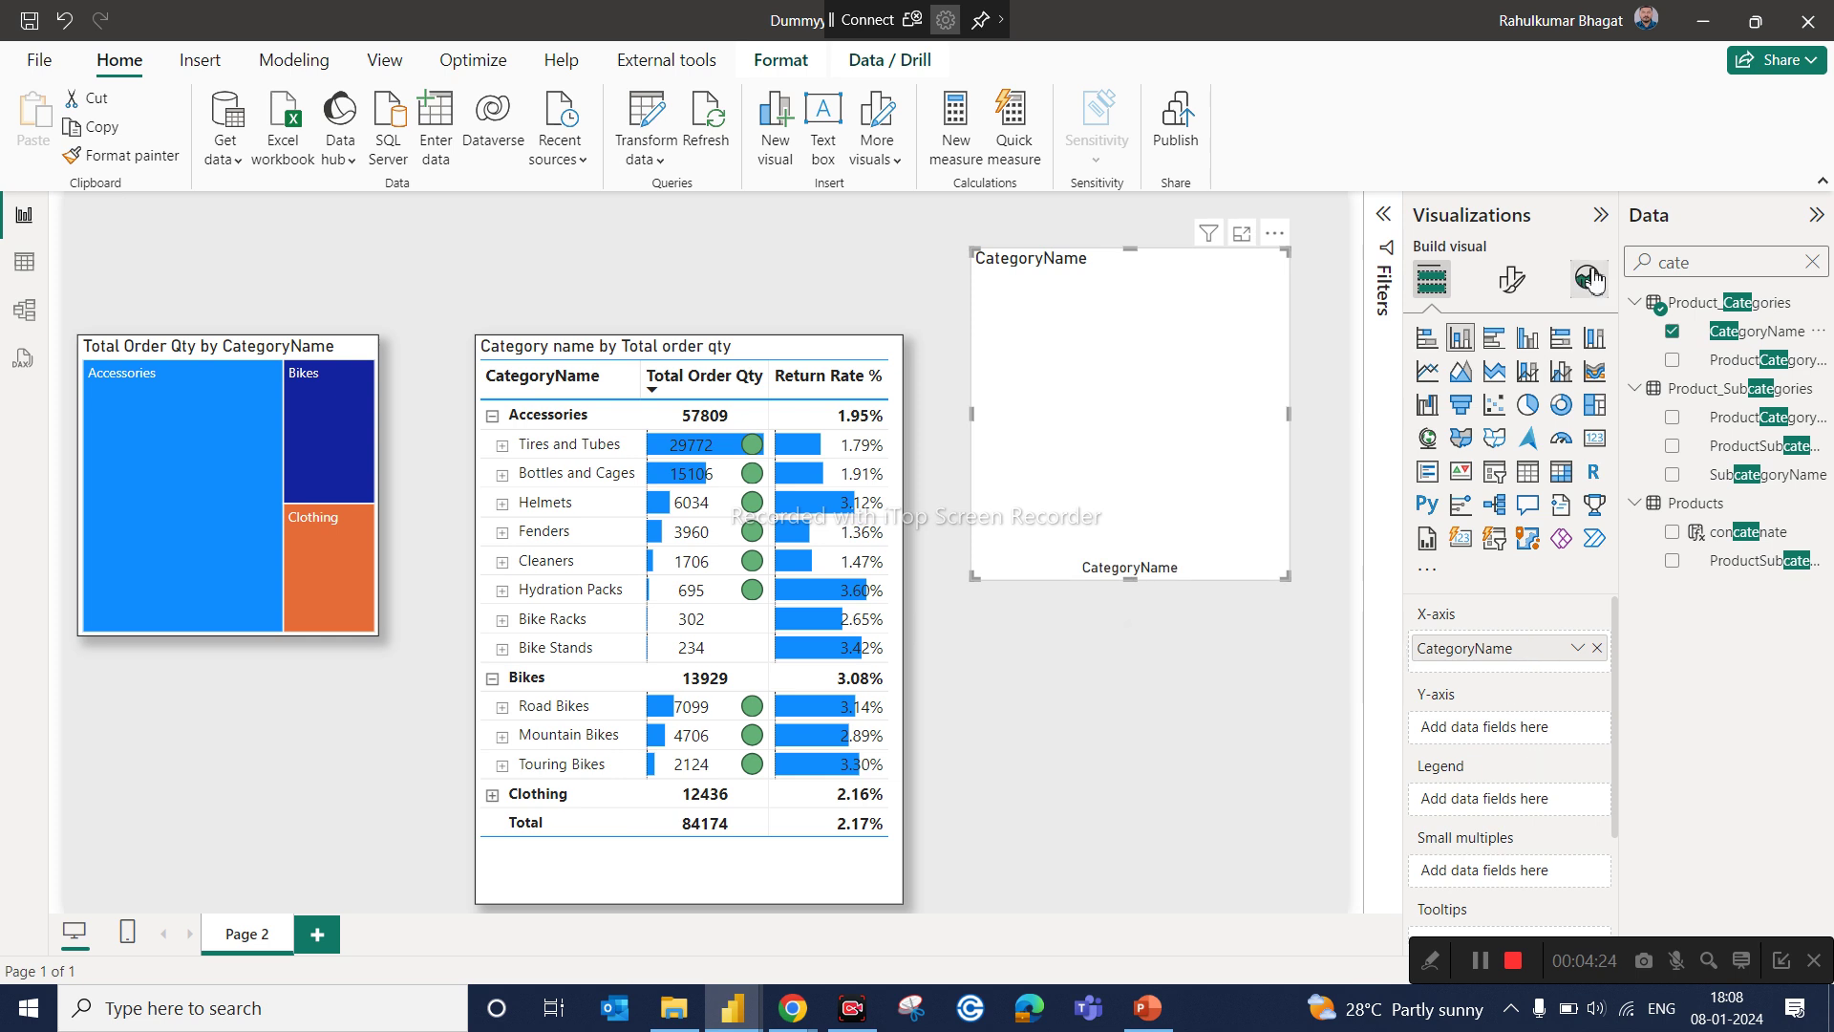
double_click(1697, 255)
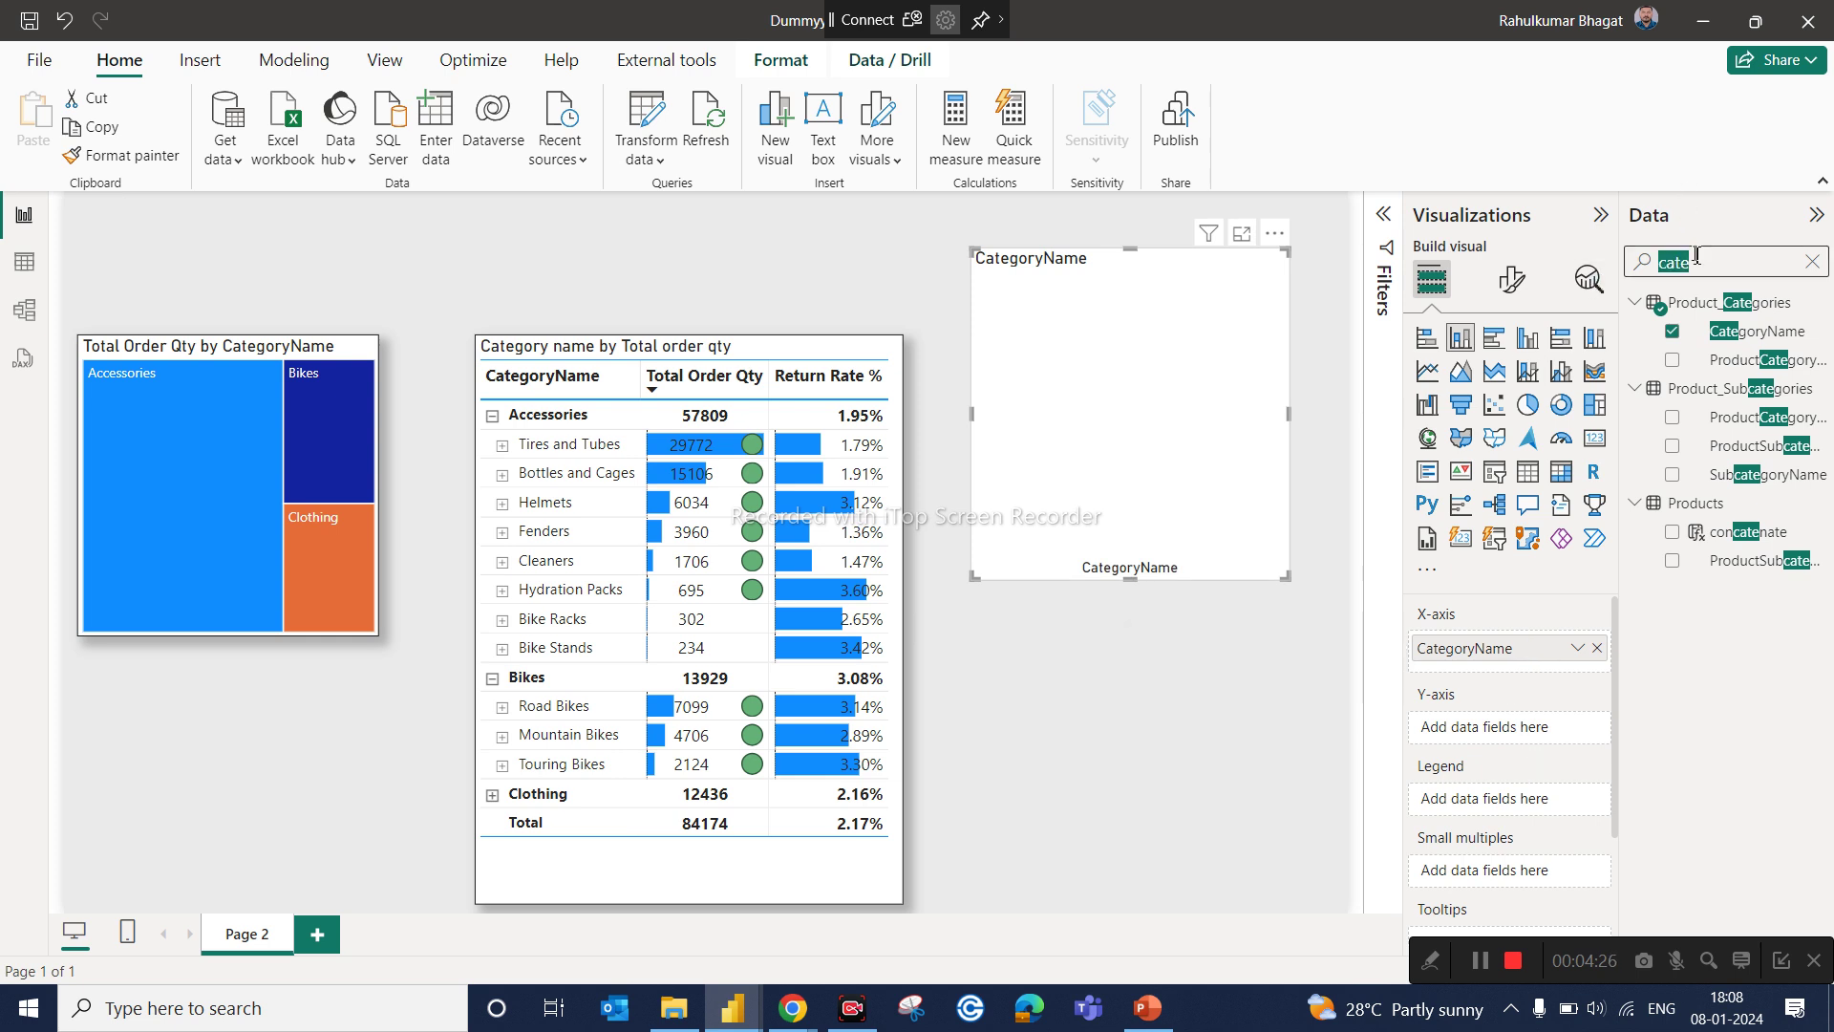
text(tota)
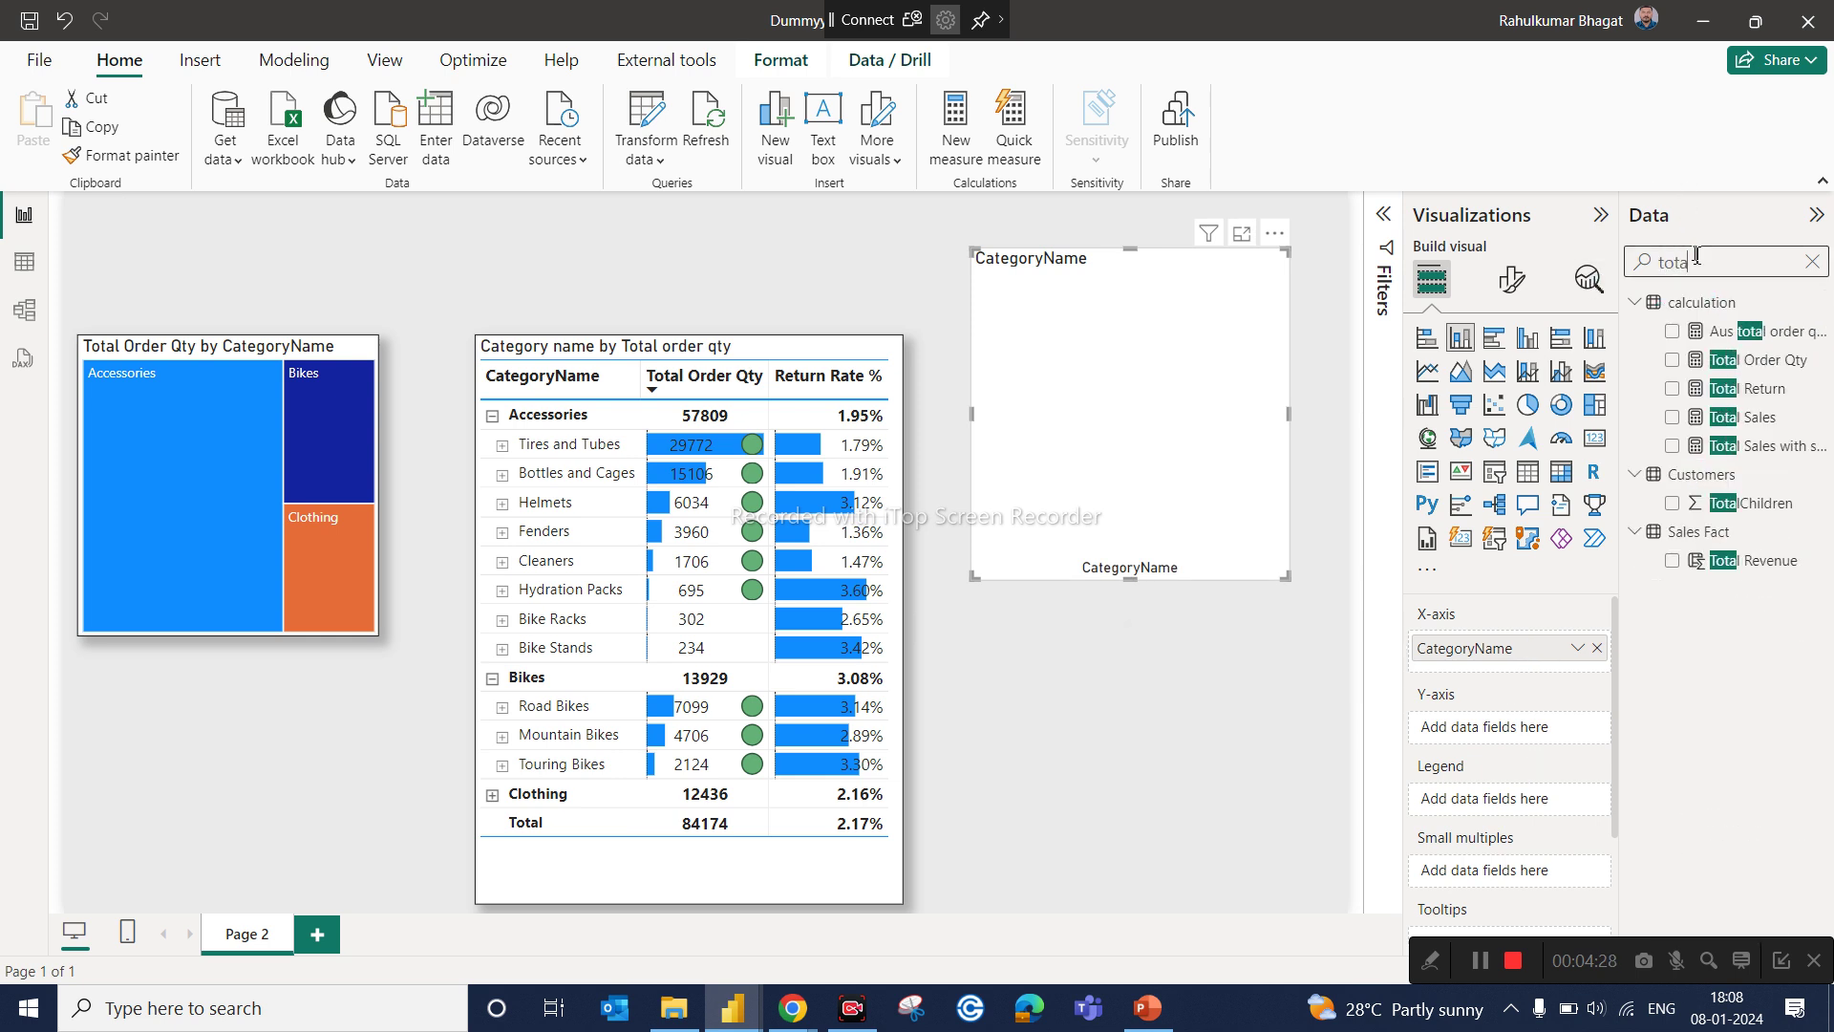
drag(1763, 433, 1550, 730)
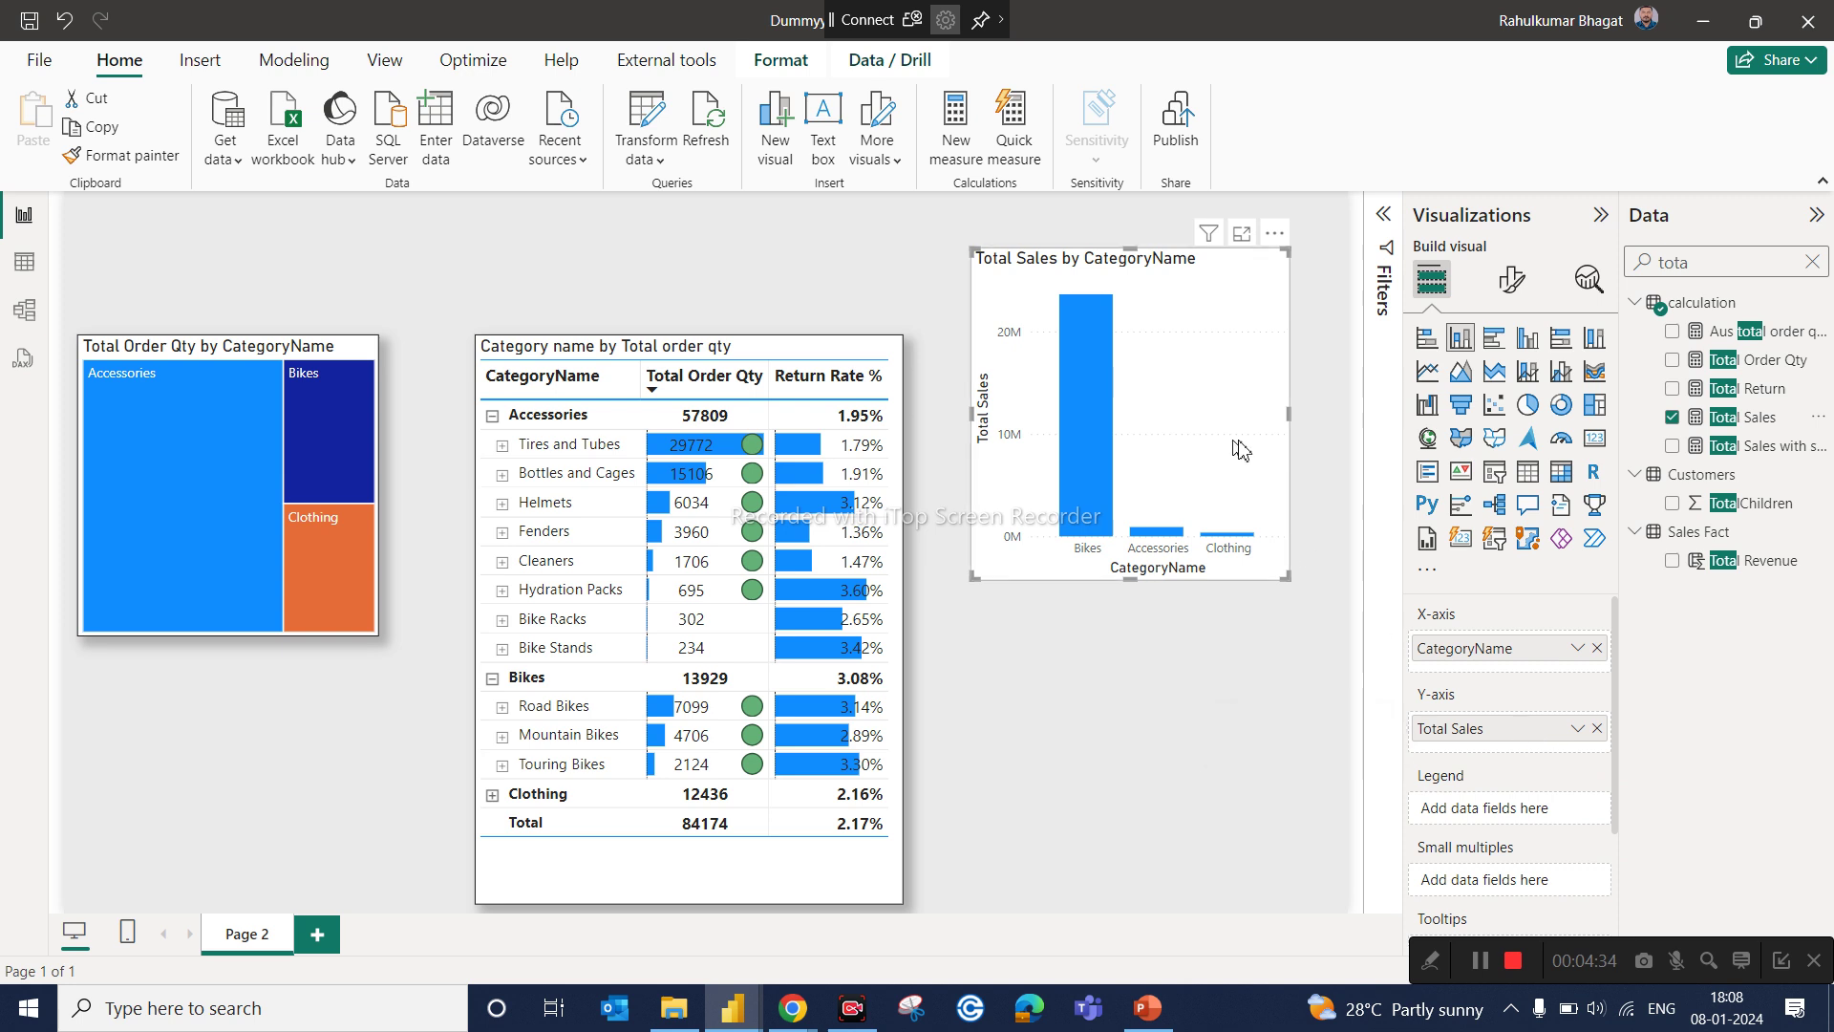
drag(1289, 415, 1240, 434)
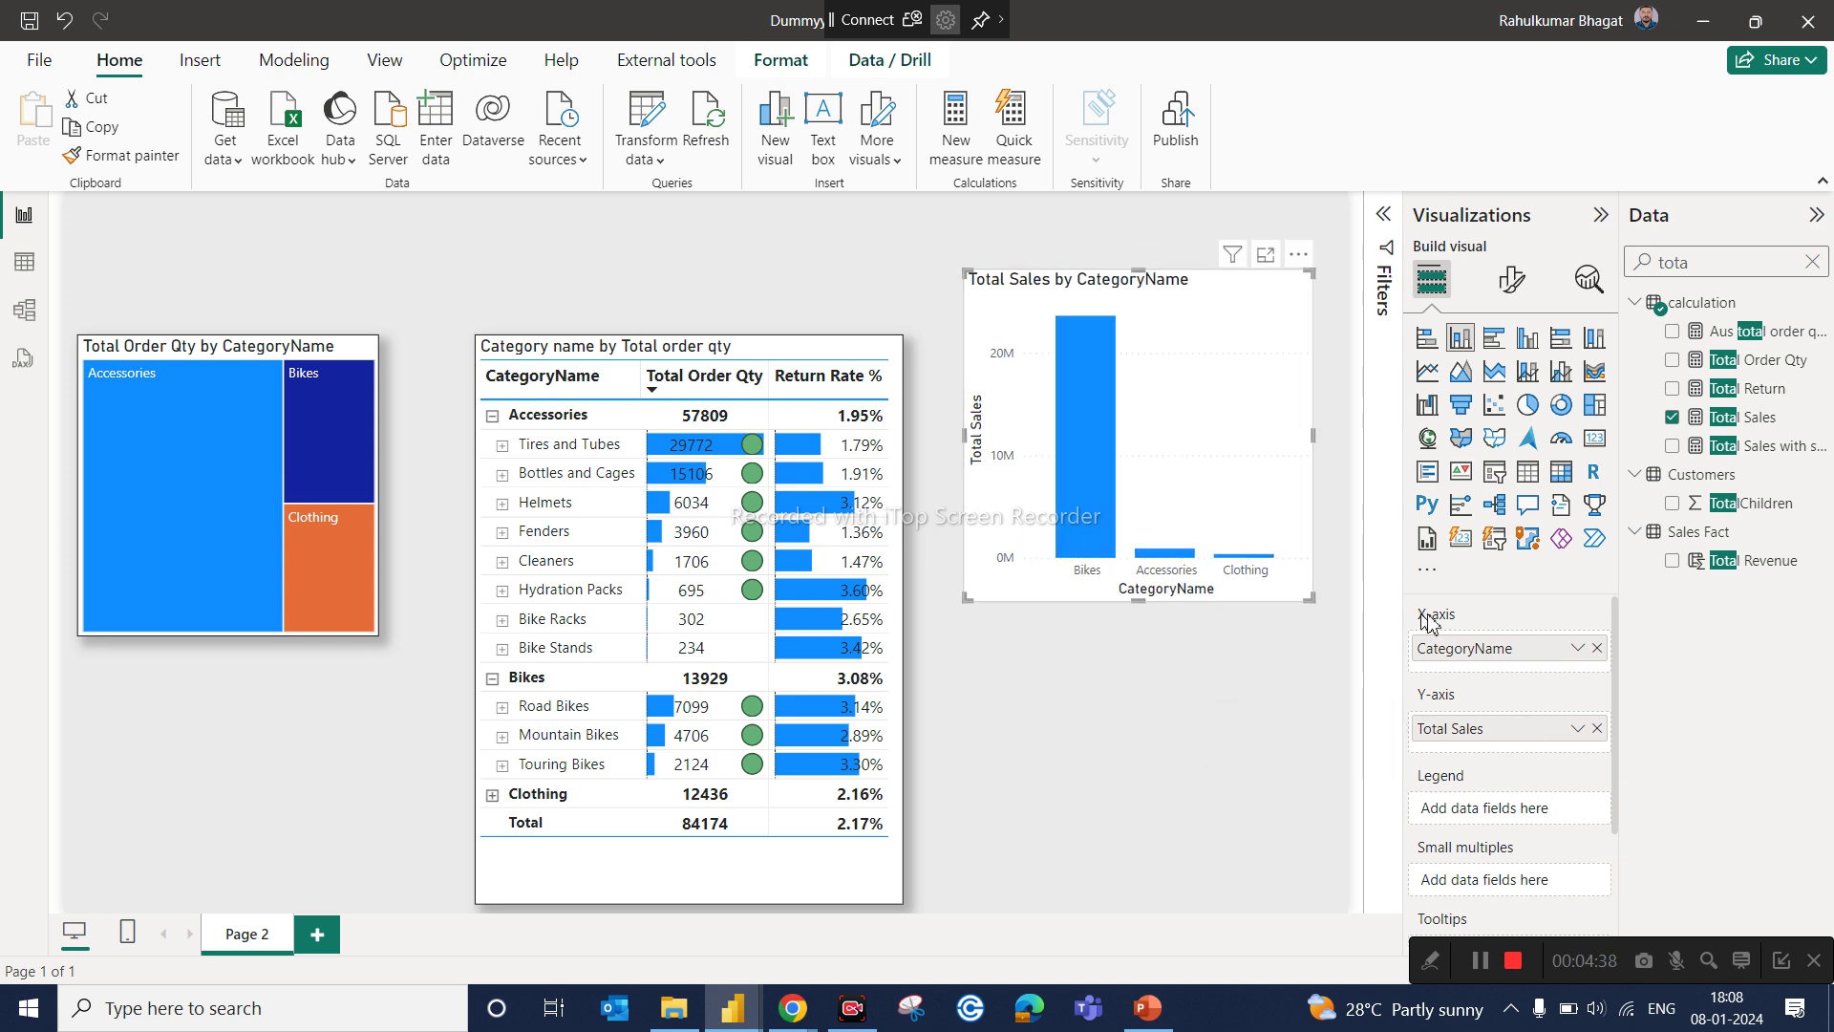
Step: Move CategoryName from the X-axis to the chart's Legend and inspect the Bikes segment's tooltip
drag(1491, 659, 1472, 824)
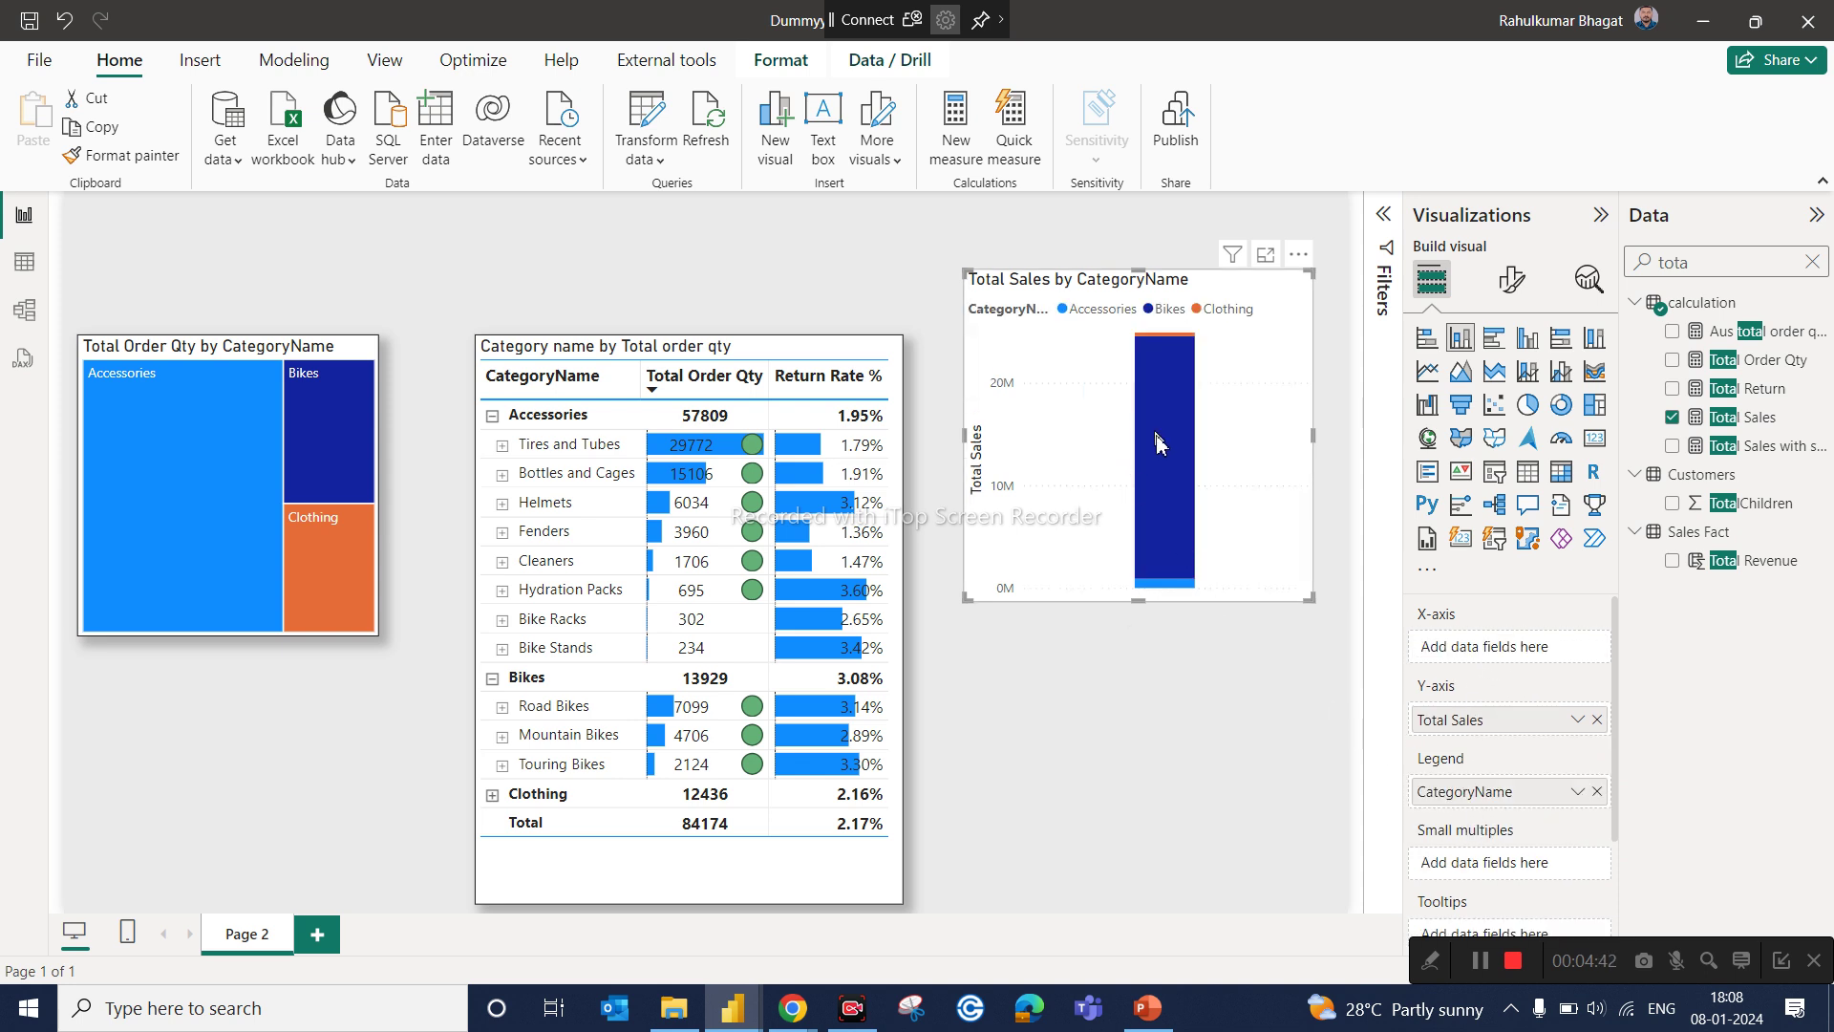
mouse_move(1166, 457)
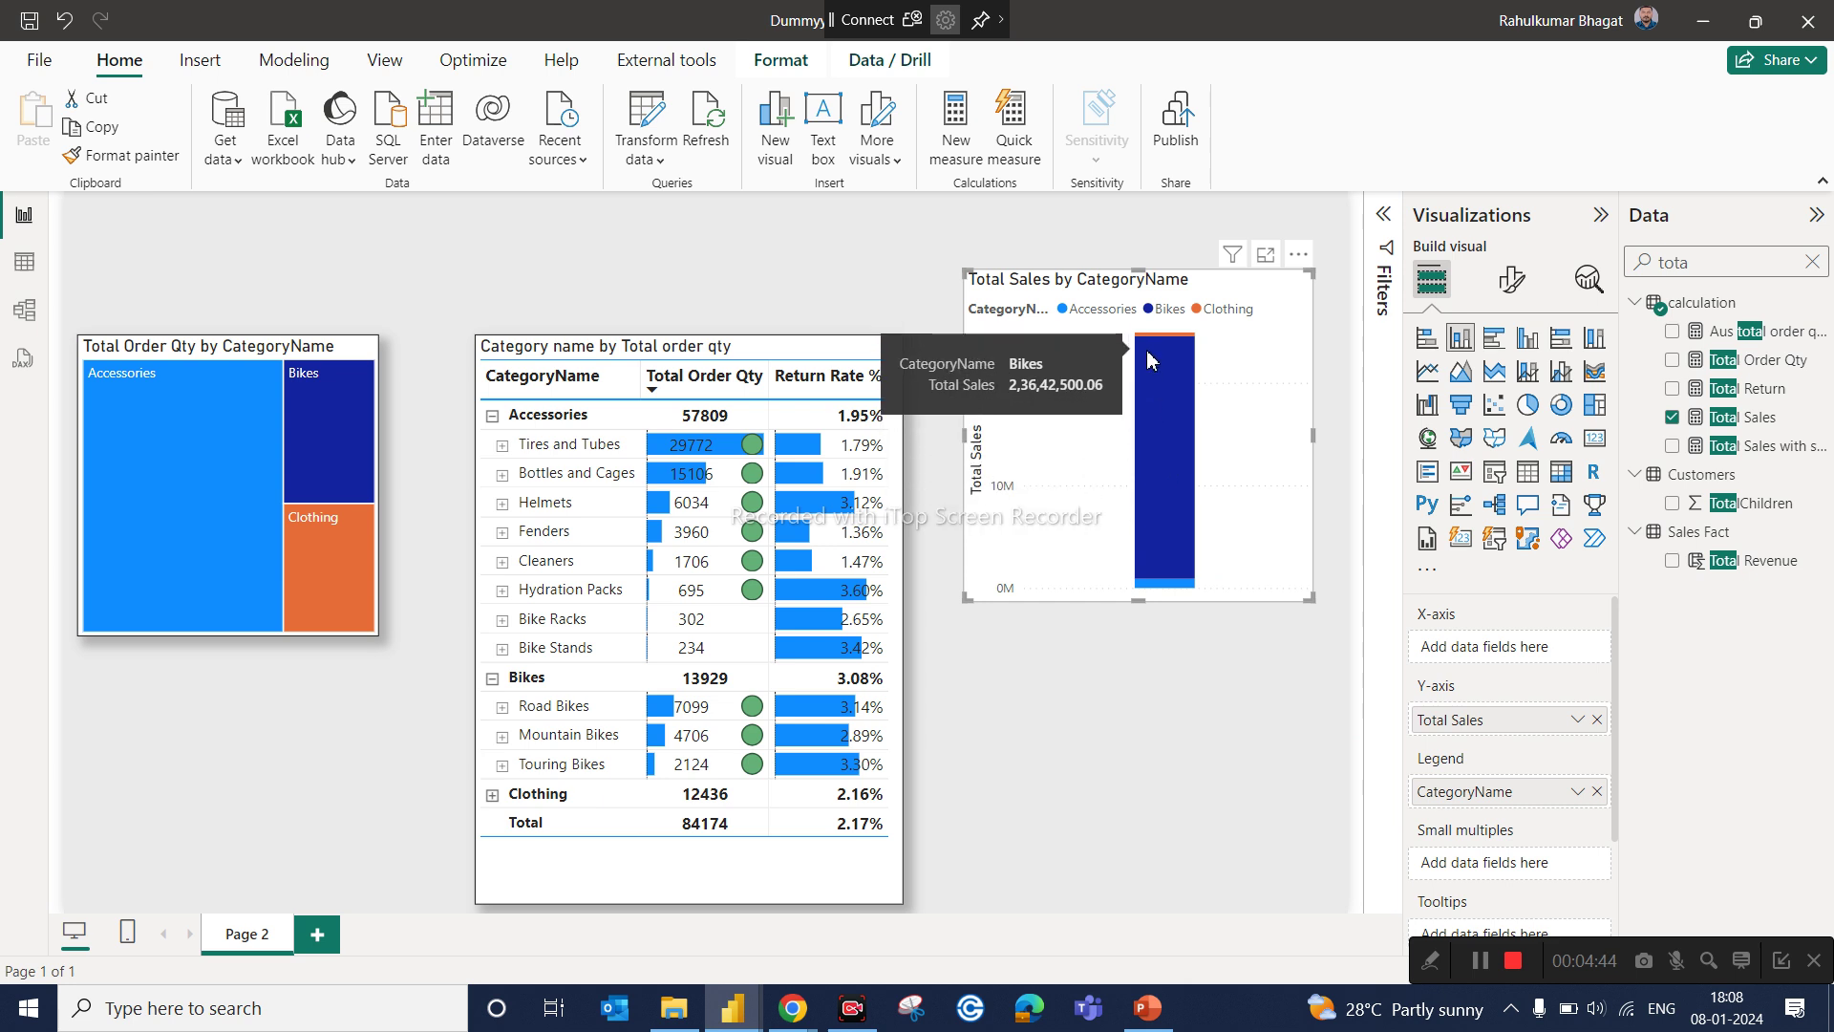
mouse_move(1158, 342)
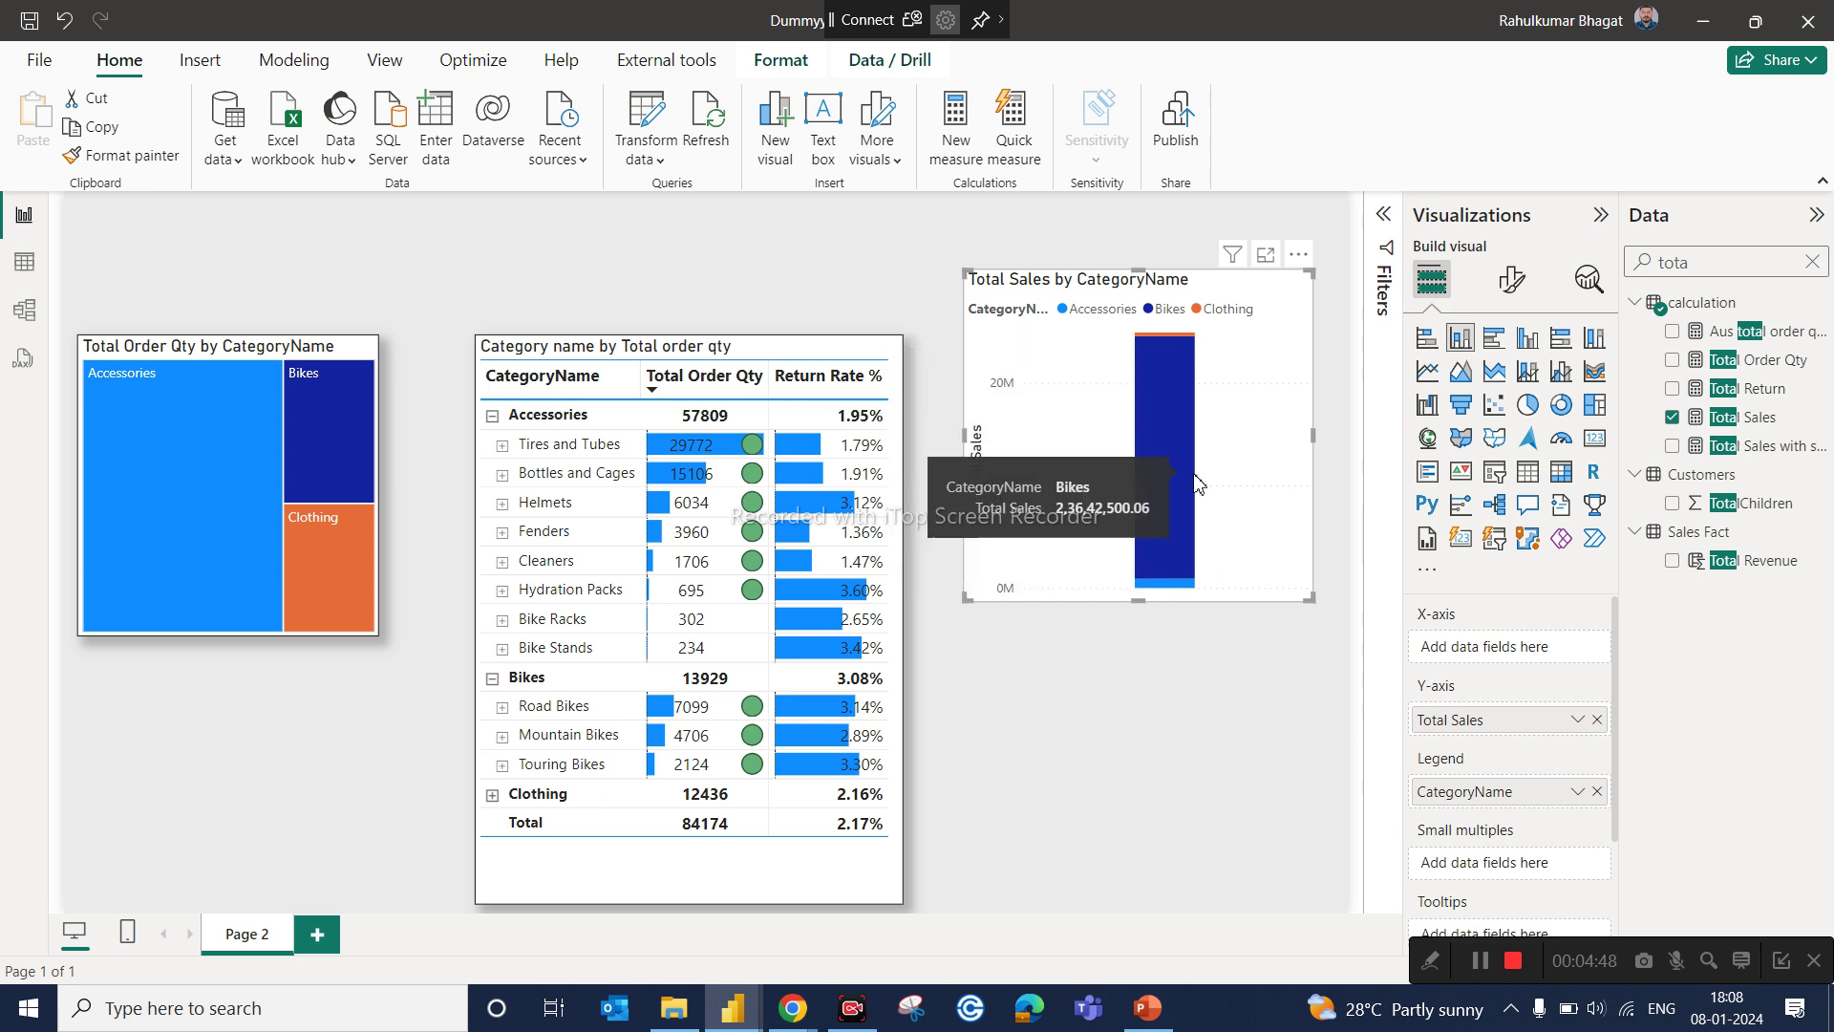
Step: Add Year from CalendarDim's Date hierarchy to the X-axis and widen the chart towards the table
double_click(1701, 273)
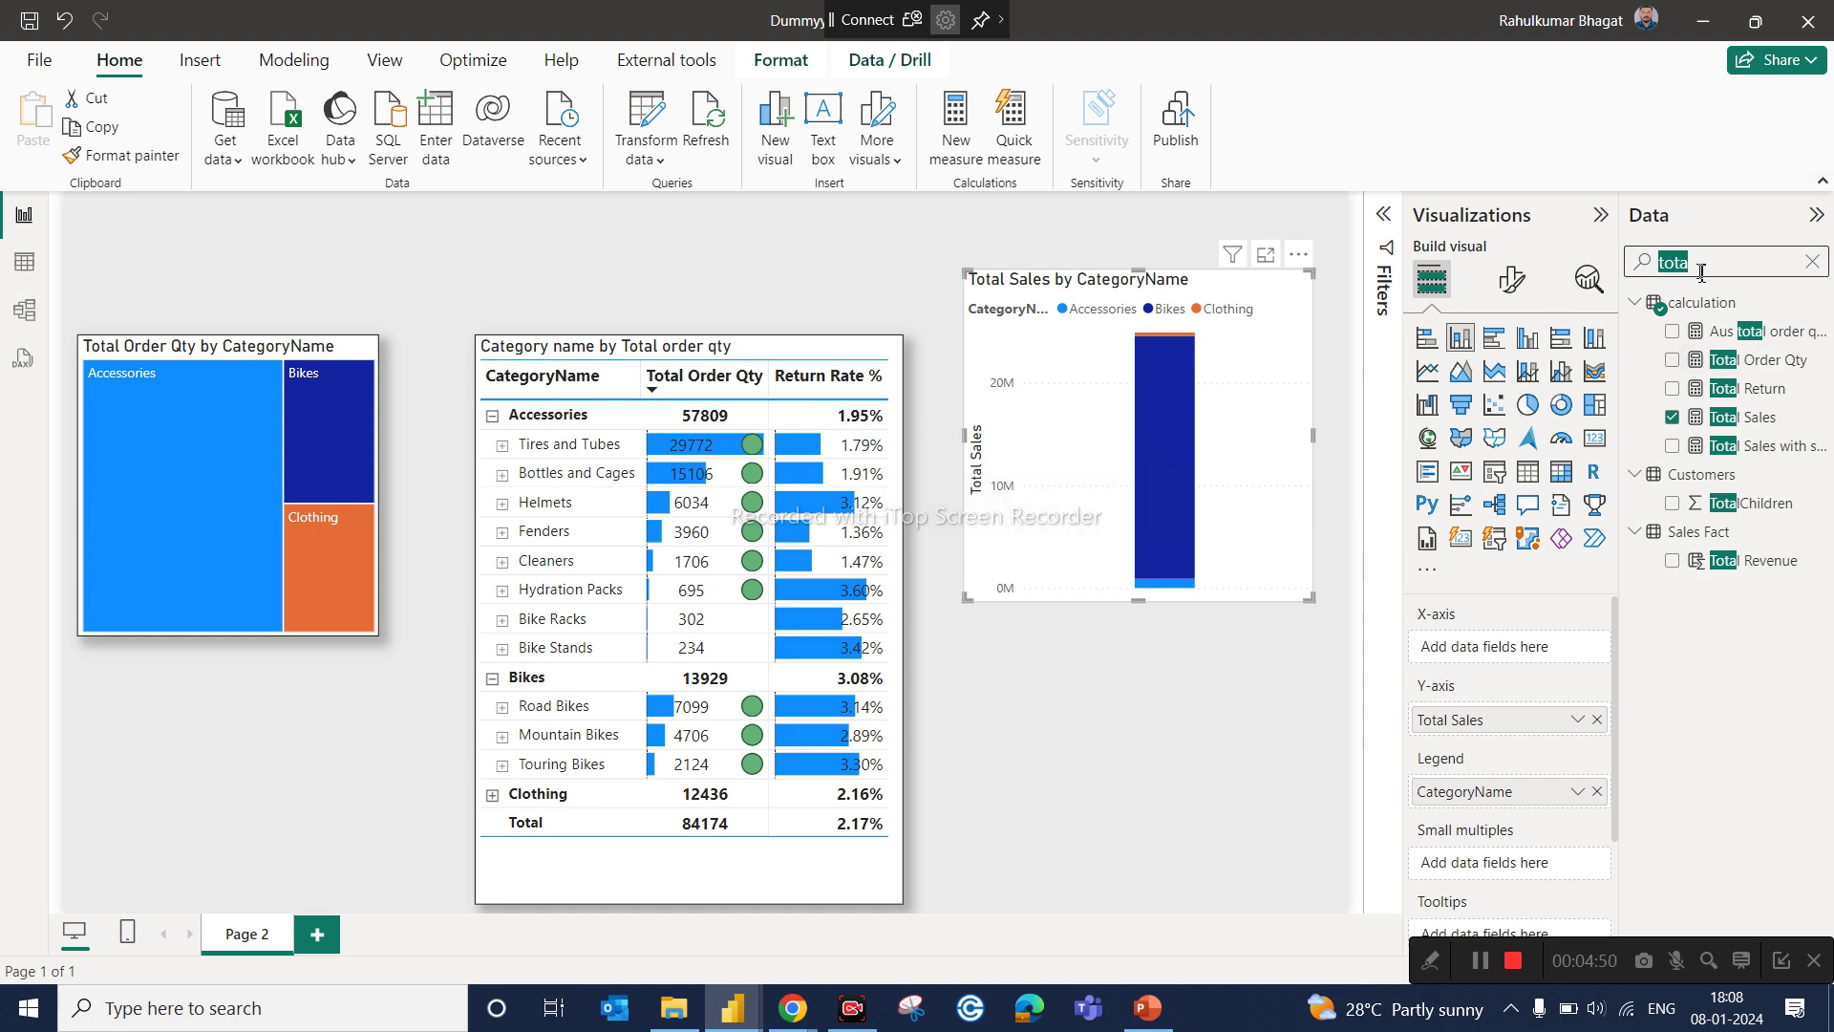
text(year)
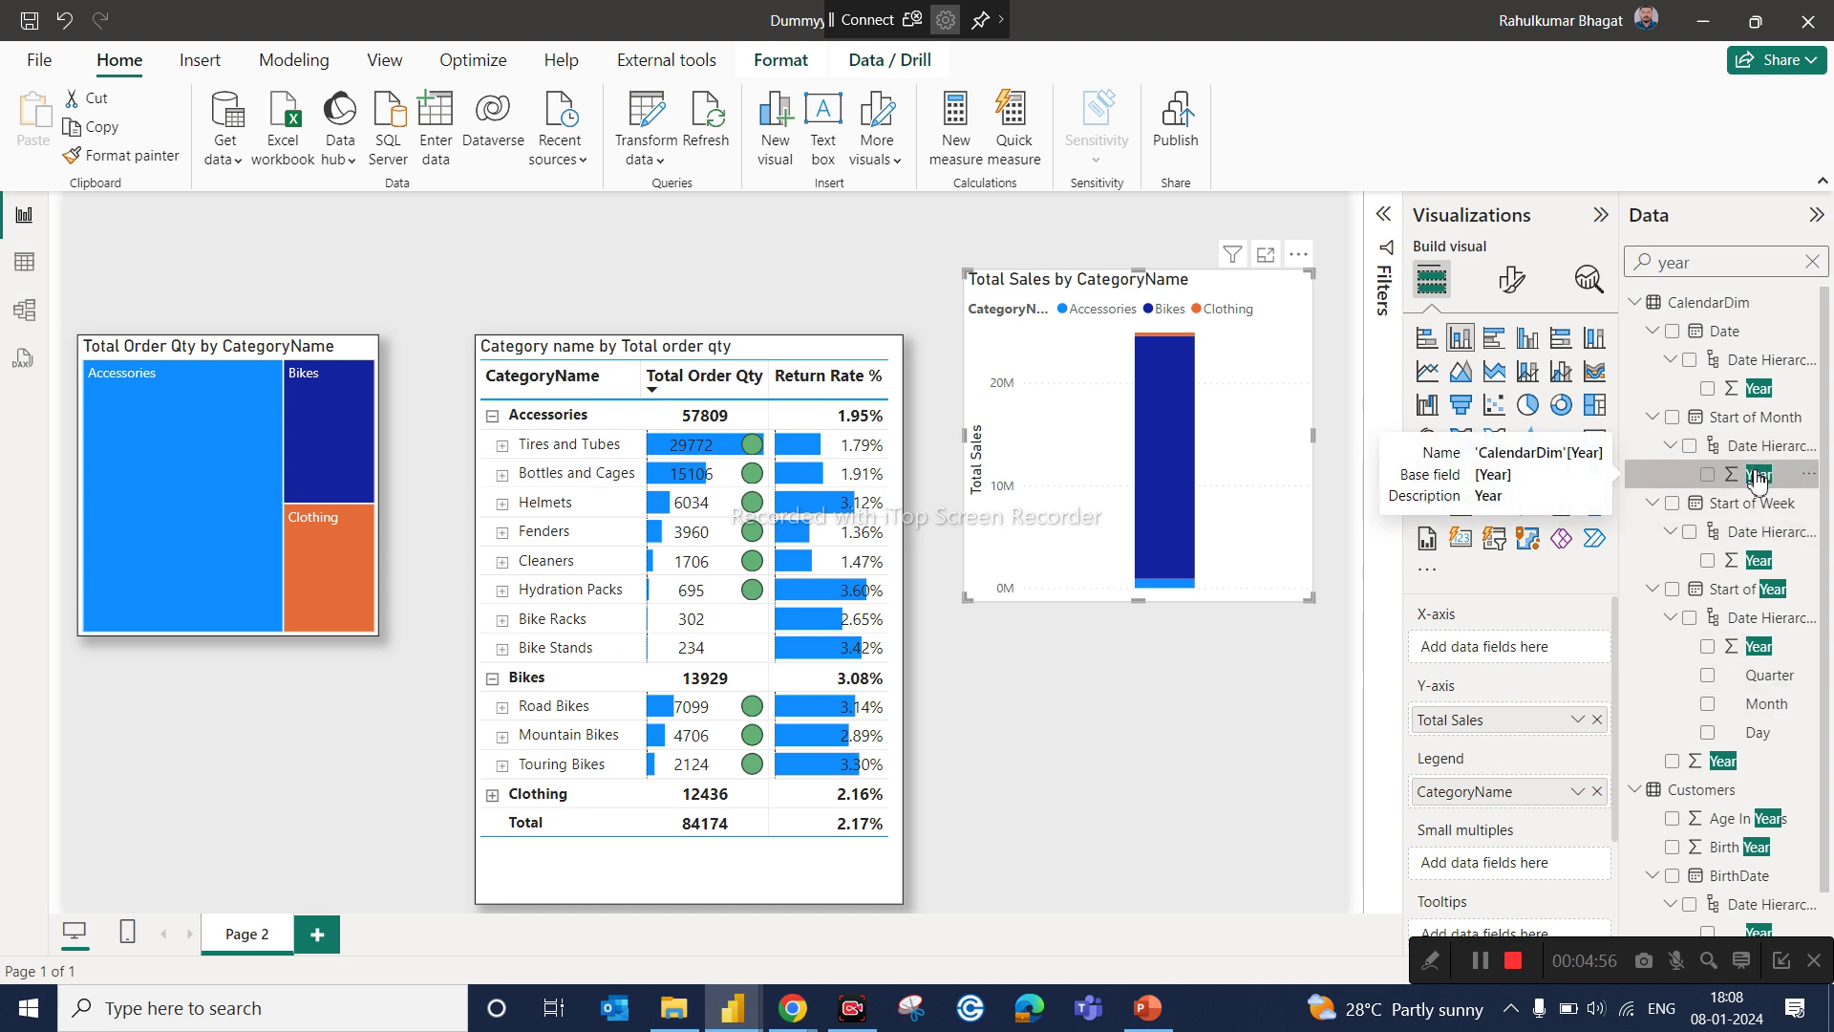
drag(1751, 394, 1557, 647)
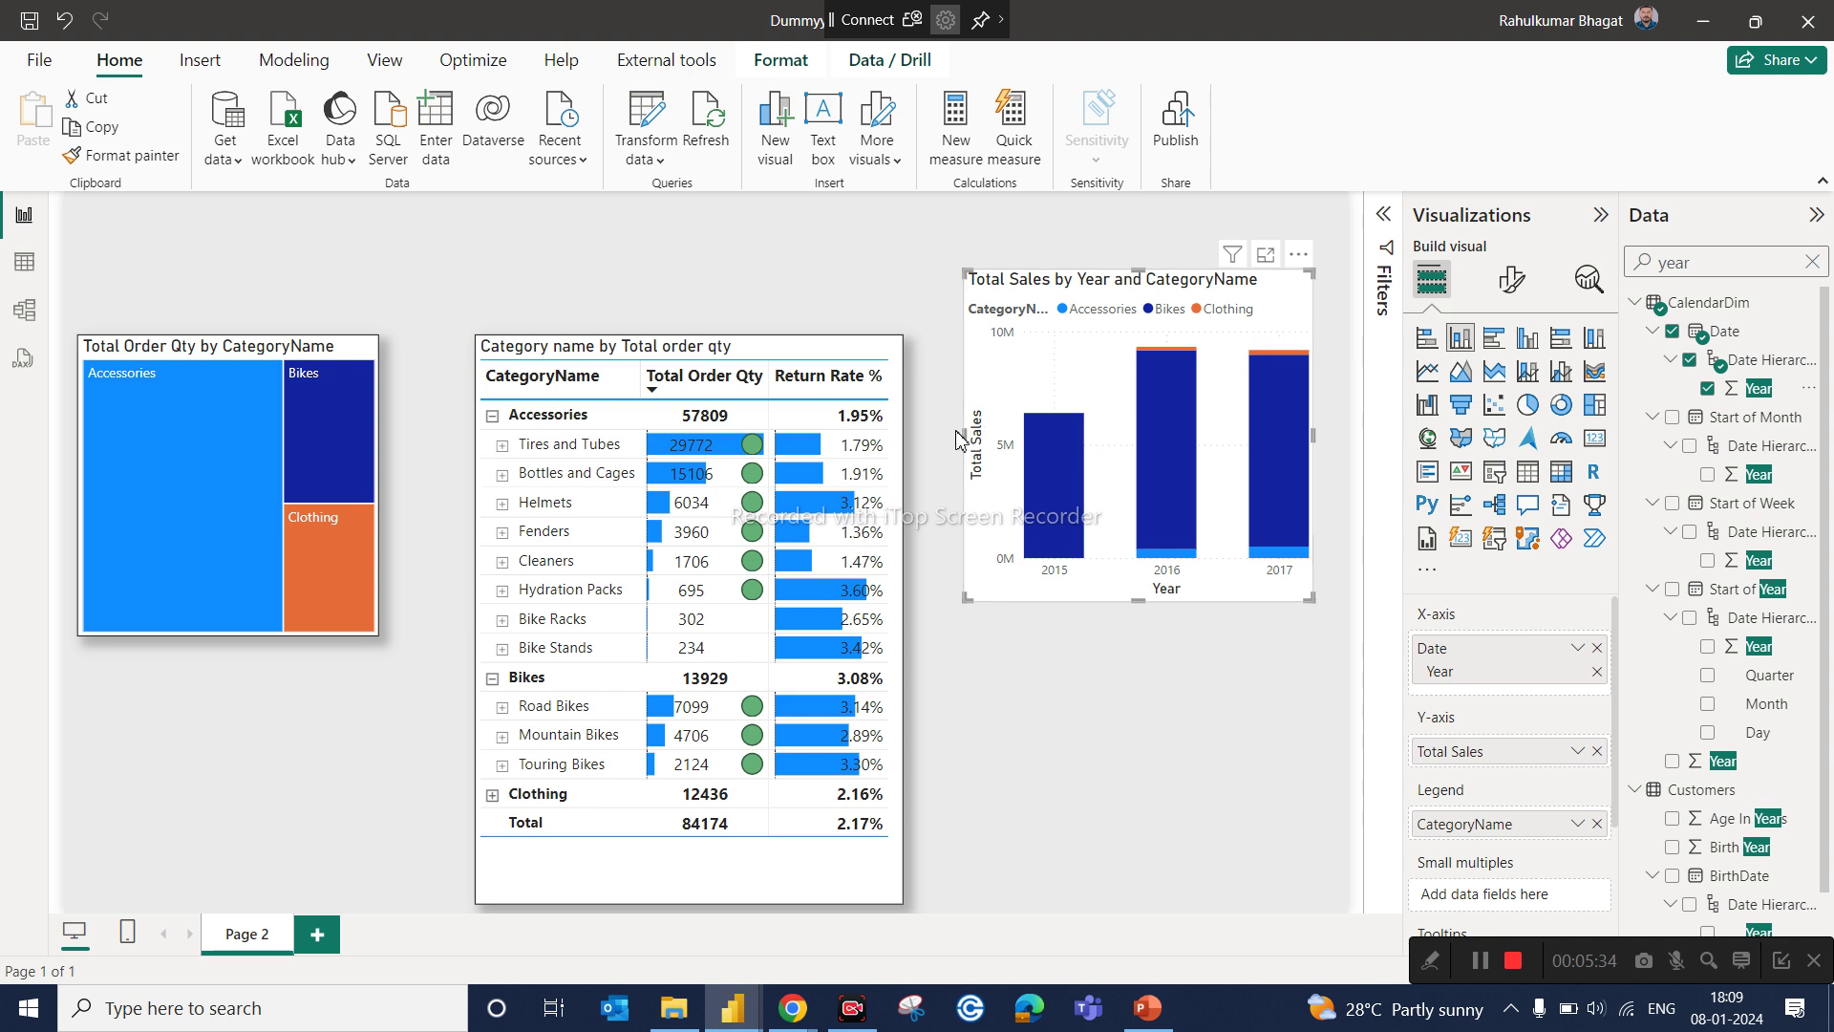
drag(963, 436, 916, 436)
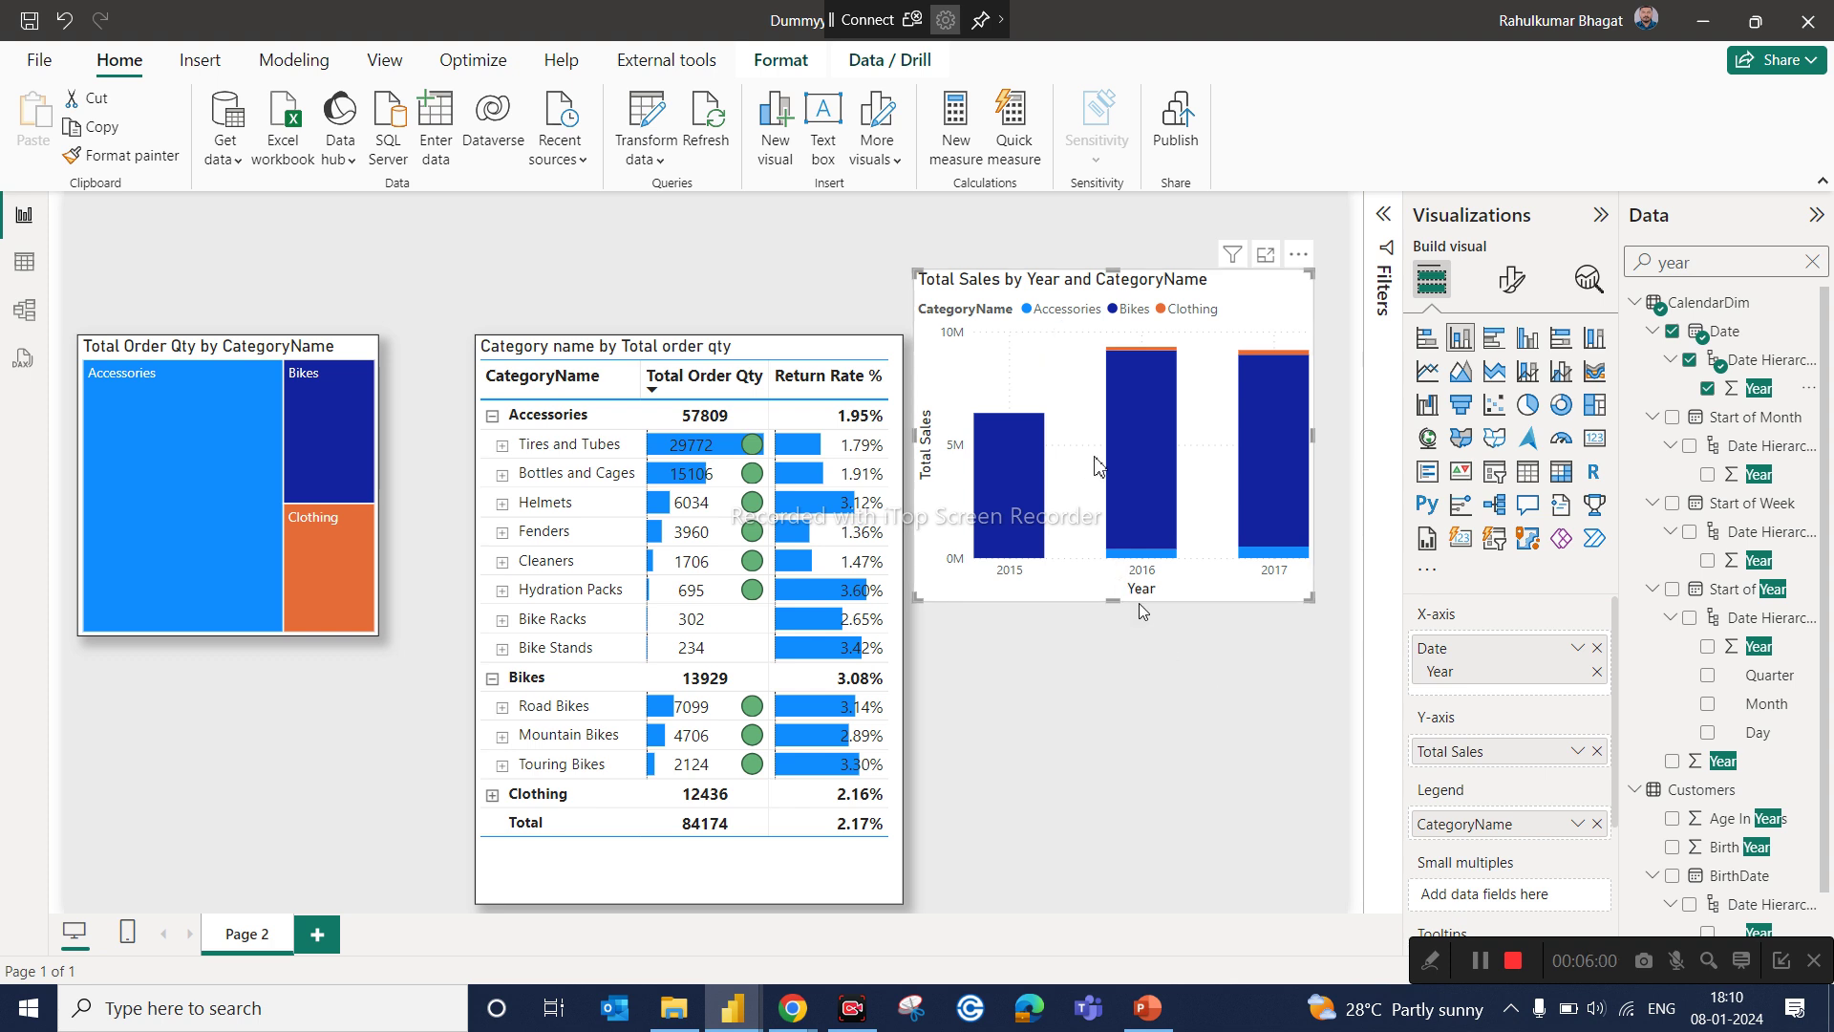
Step: Swap the chart's fields so CategoryName is on the X-axis and the Date hierarchy's Year is in the Legend
mouse_move(1111, 372)
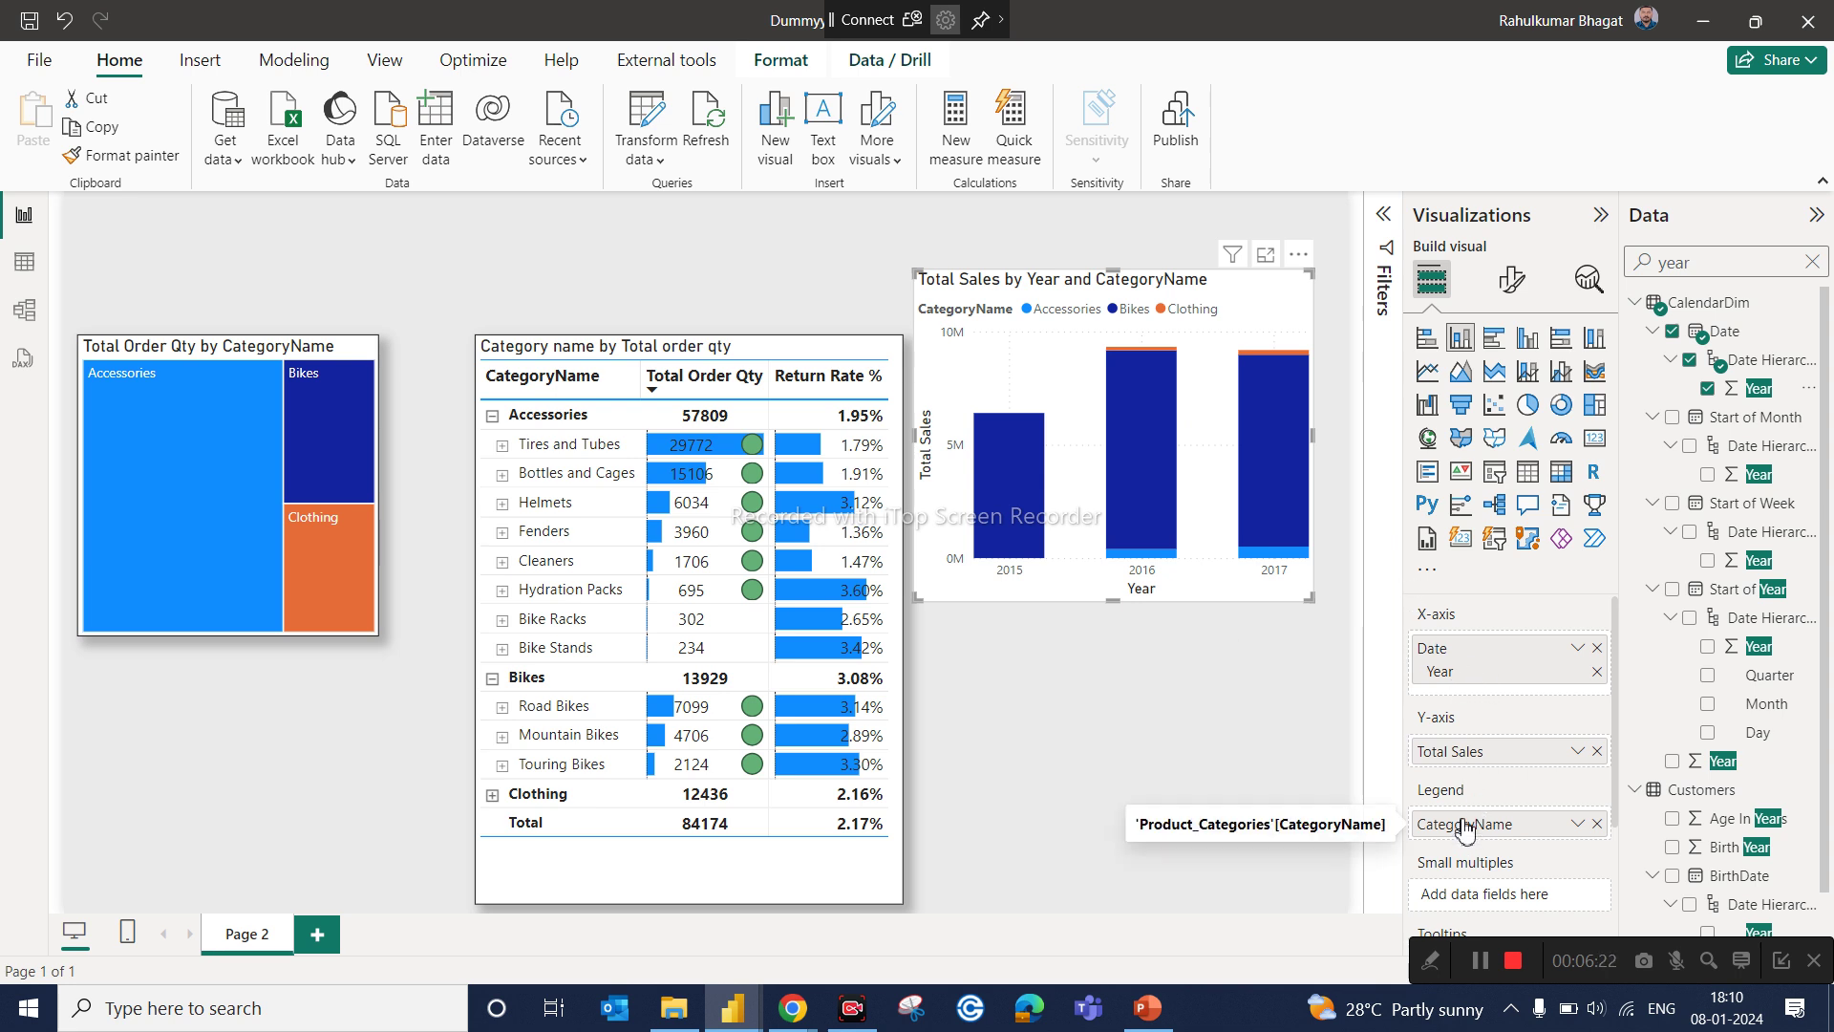
drag(1465, 828, 1453, 657)
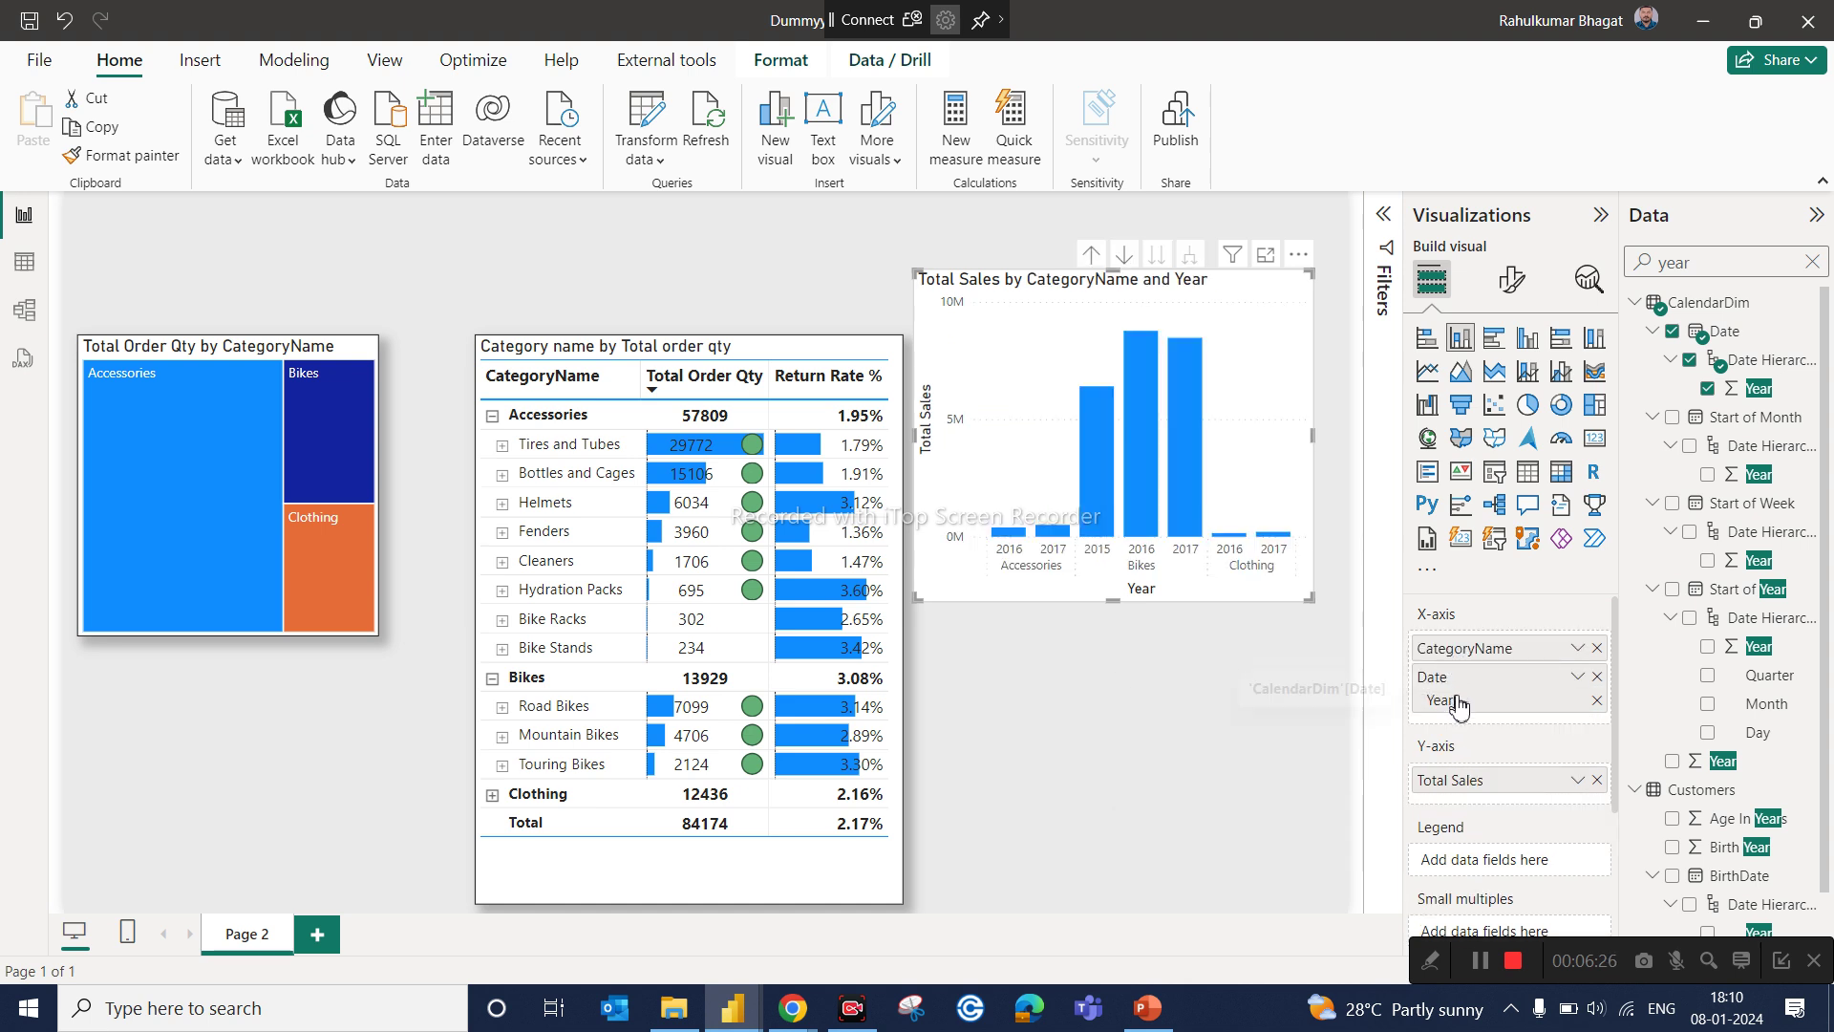
drag(1459, 705, 1478, 873)
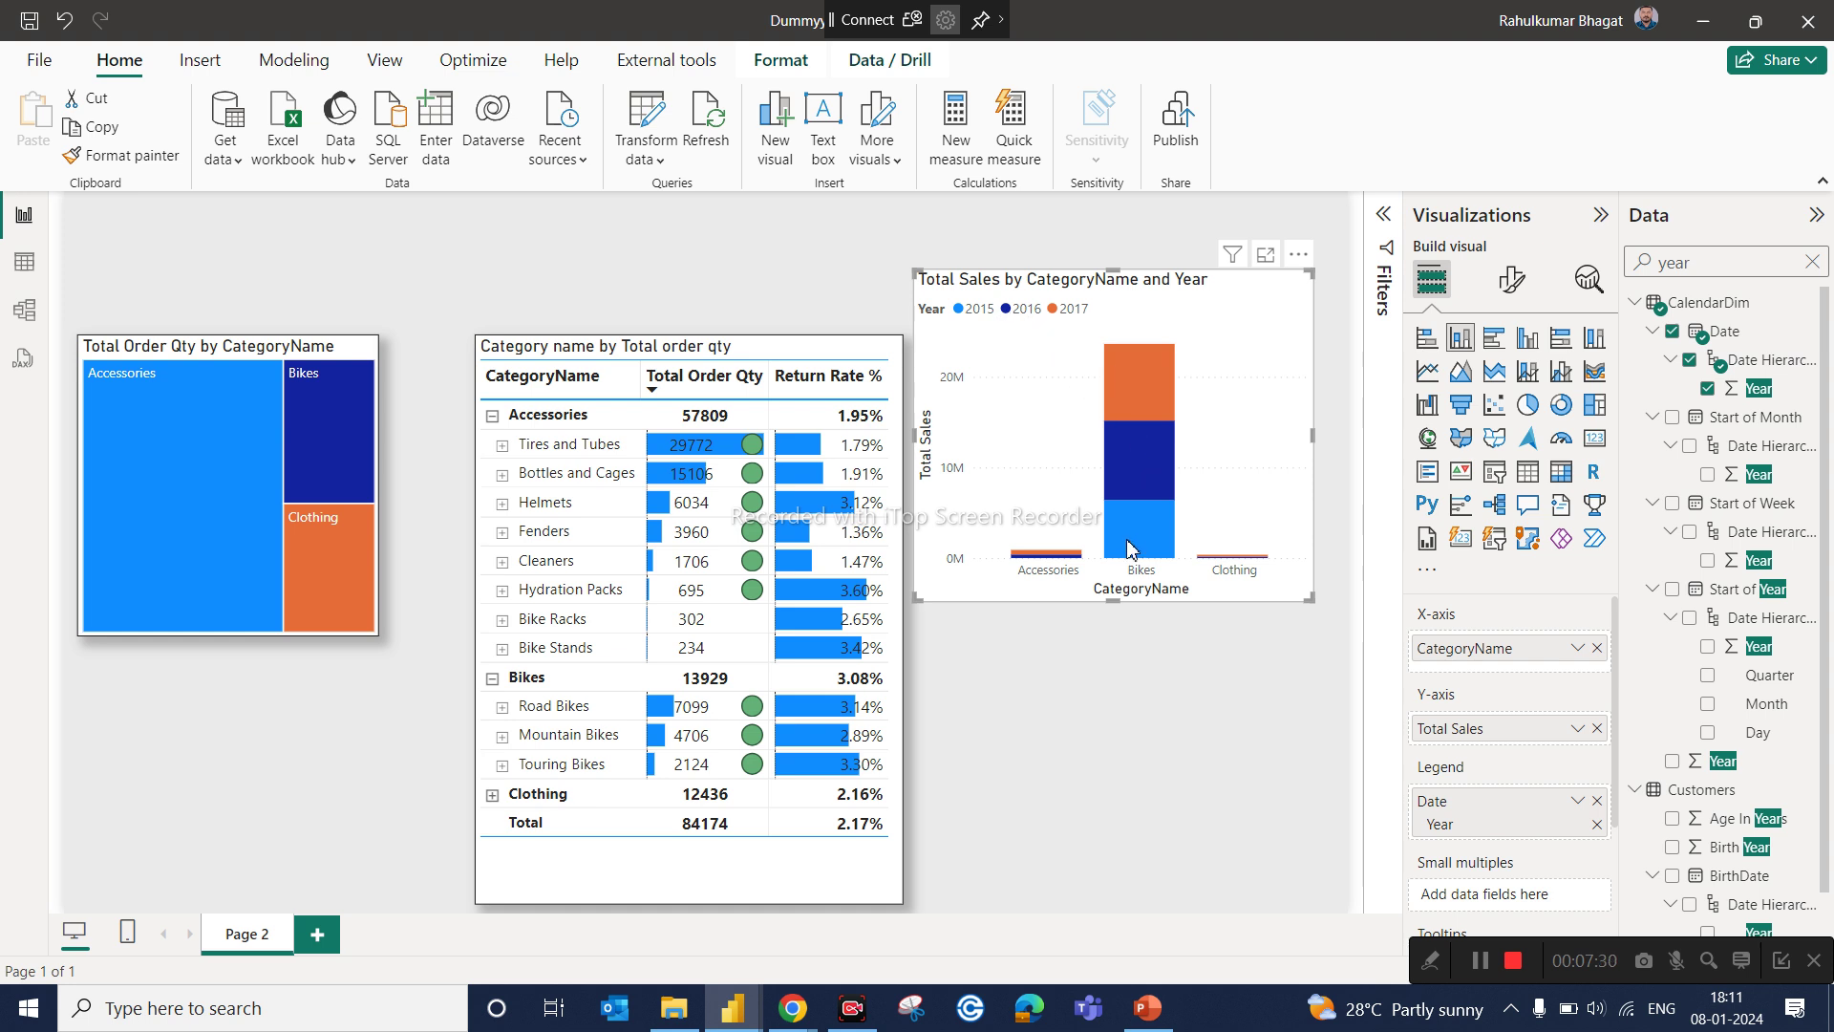
Step: Cross-highlight the visuals by year 2016, 2015, 2017 and the Bikes 2017 segment, clearing each selection, and inspect the Bikes column's segments
mouse_move(1134, 552)
mouse_move(1153, 463)
click(1022, 316)
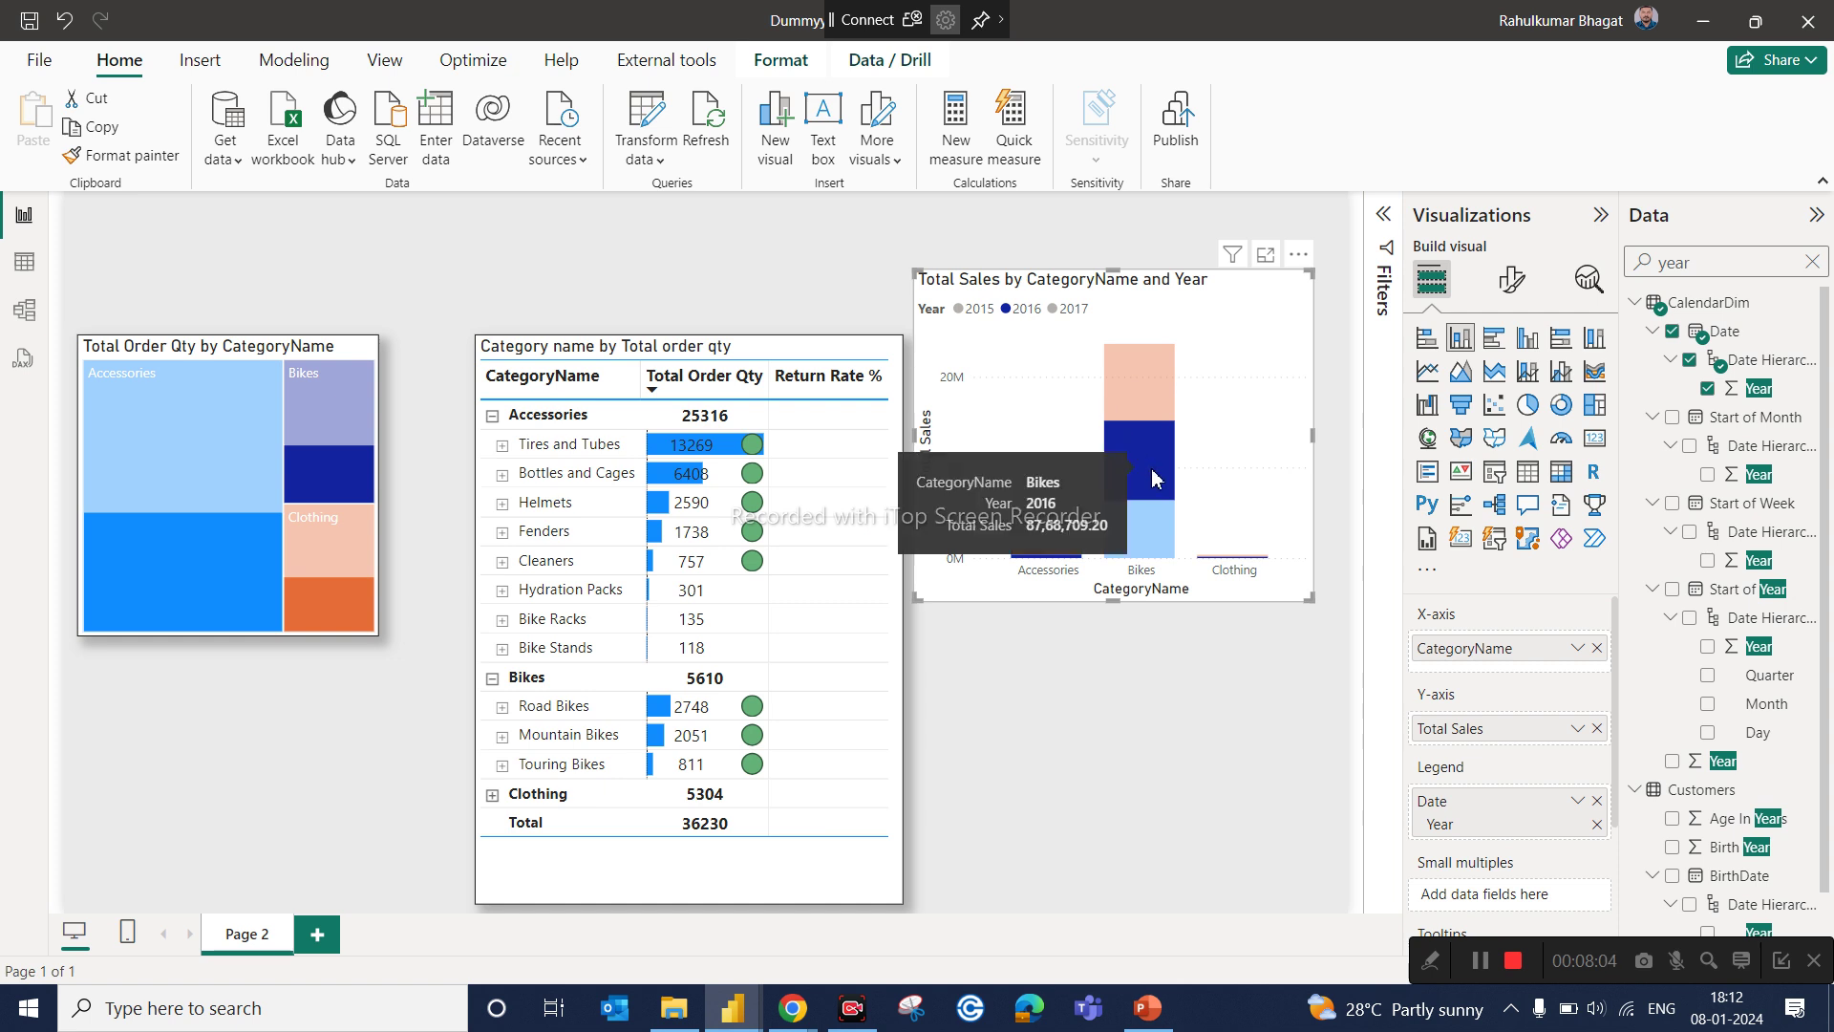
click(1022, 315)
click(977, 315)
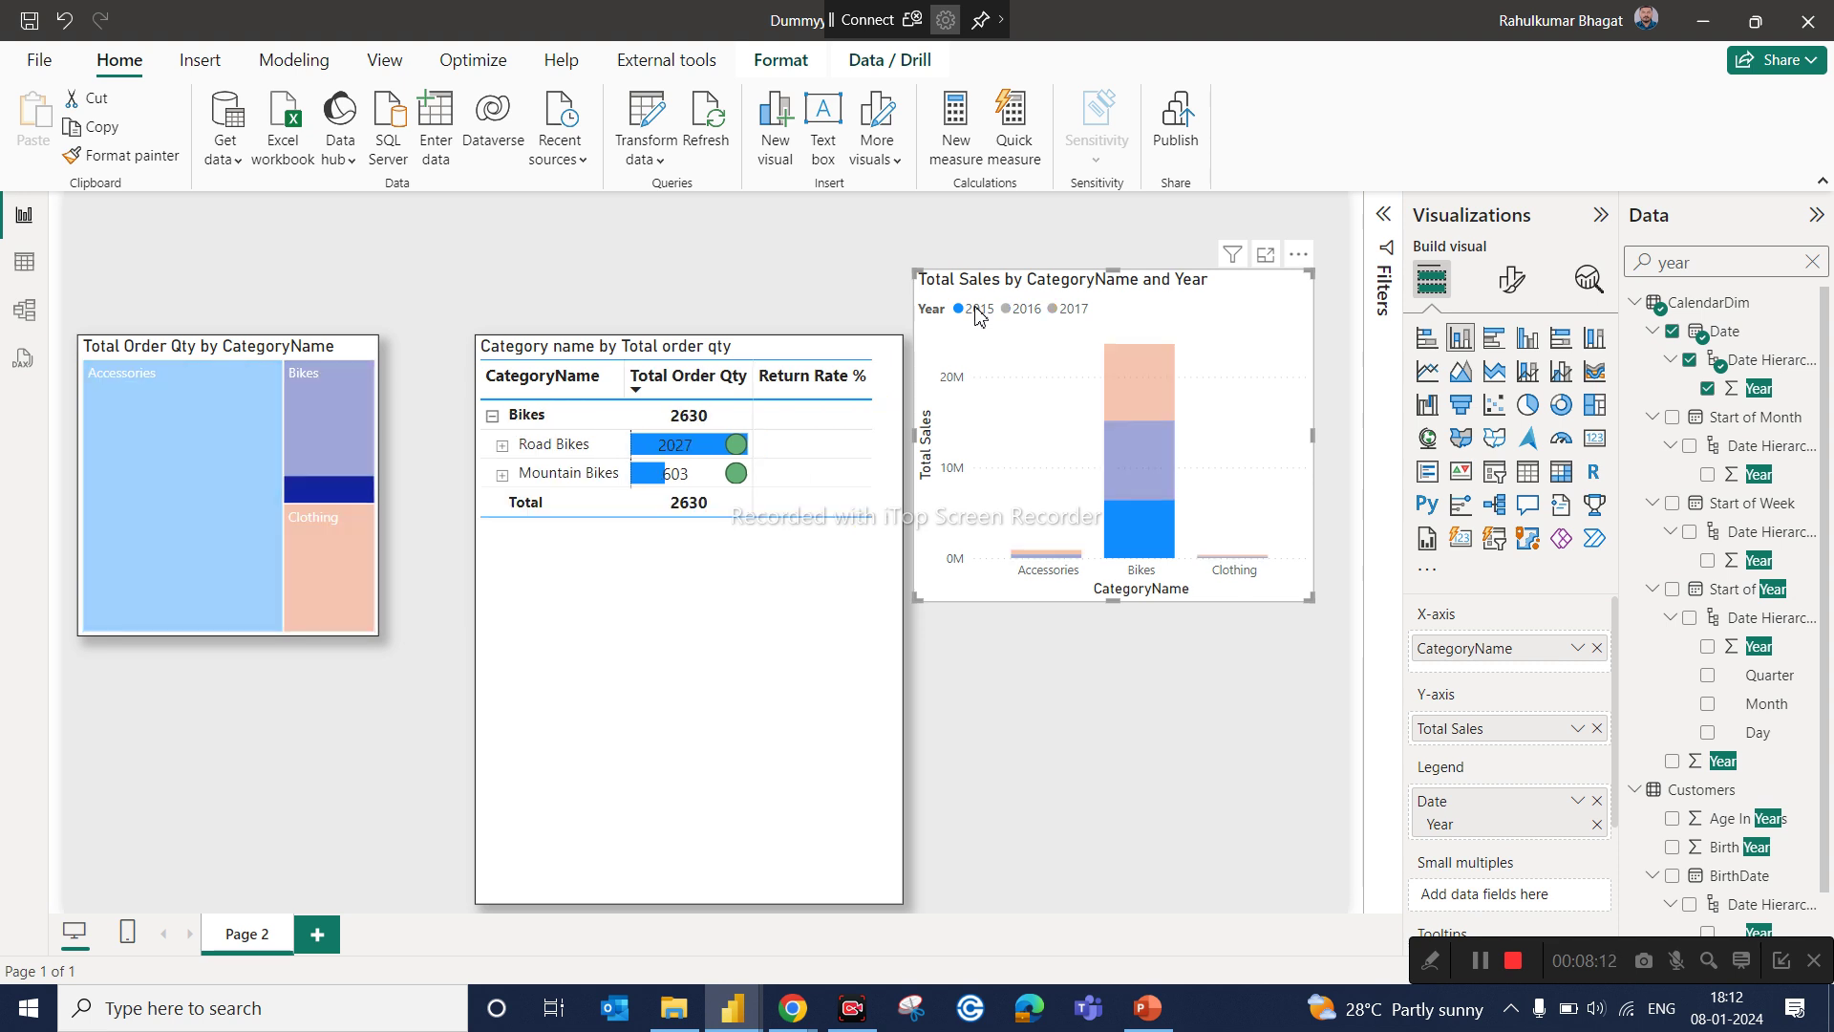
click(977, 315)
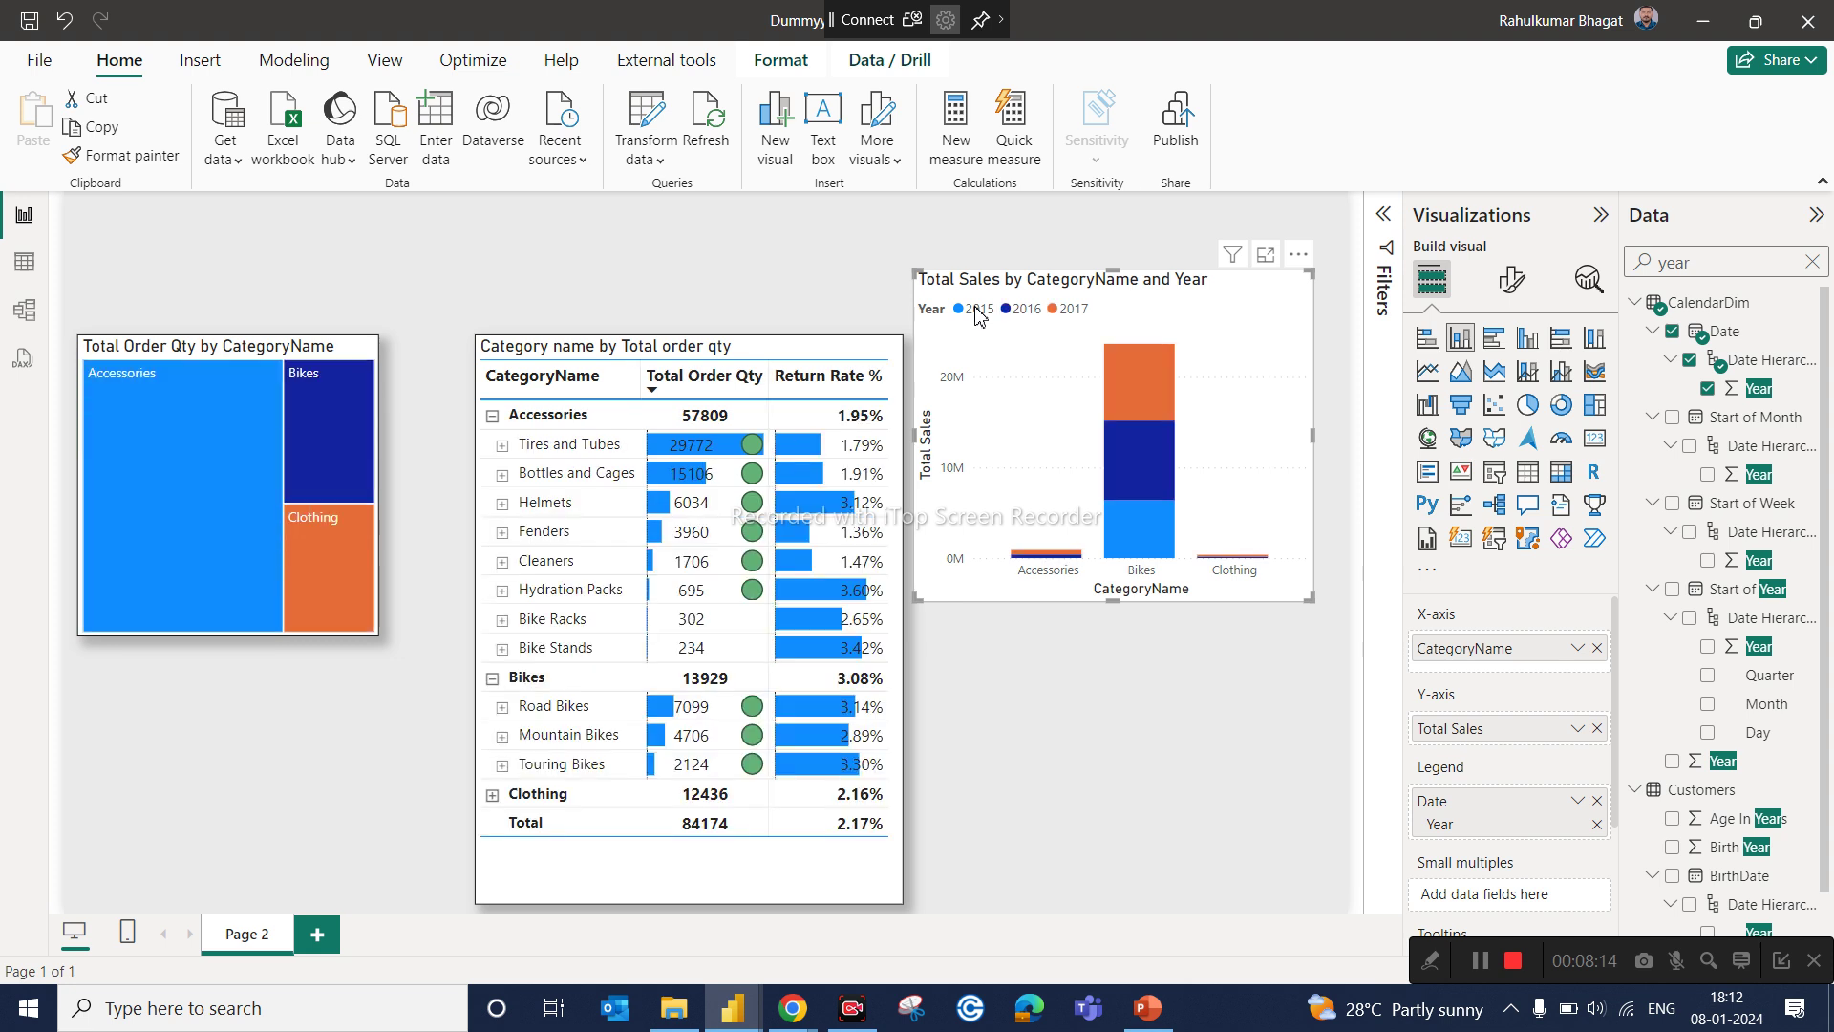
click(1070, 313)
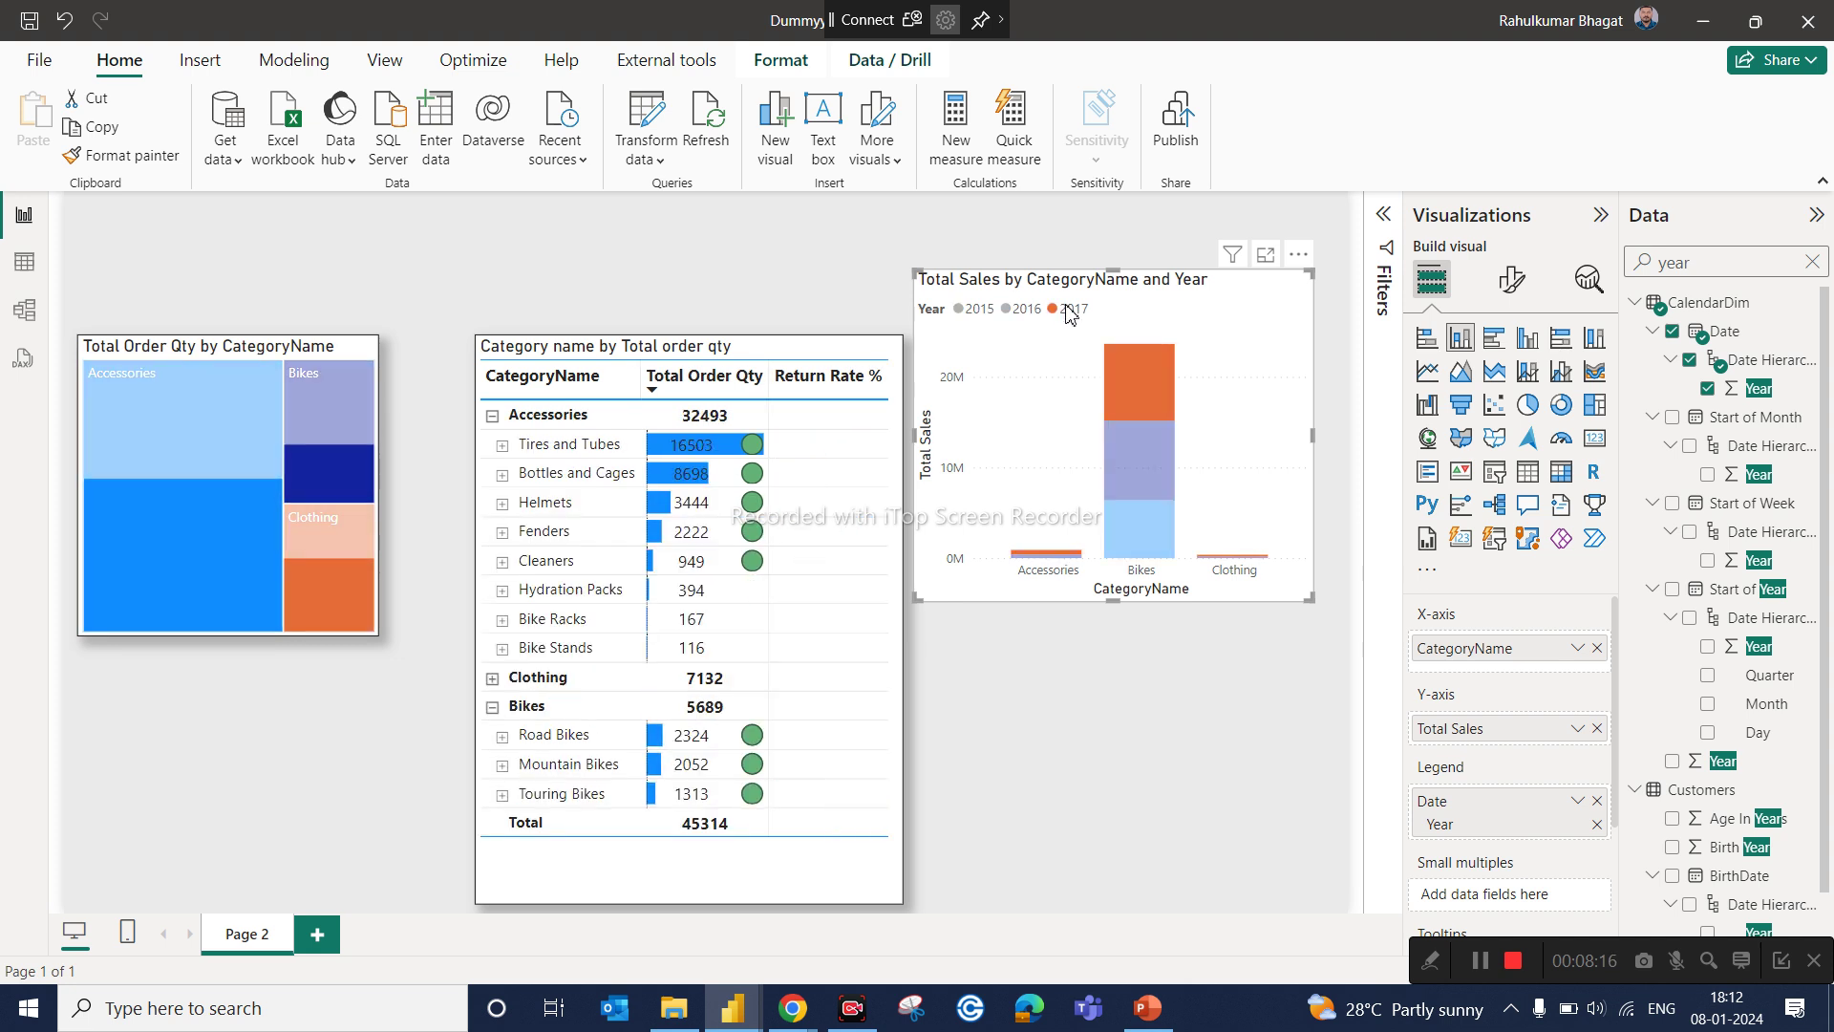
double_click(1068, 308)
click(1073, 309)
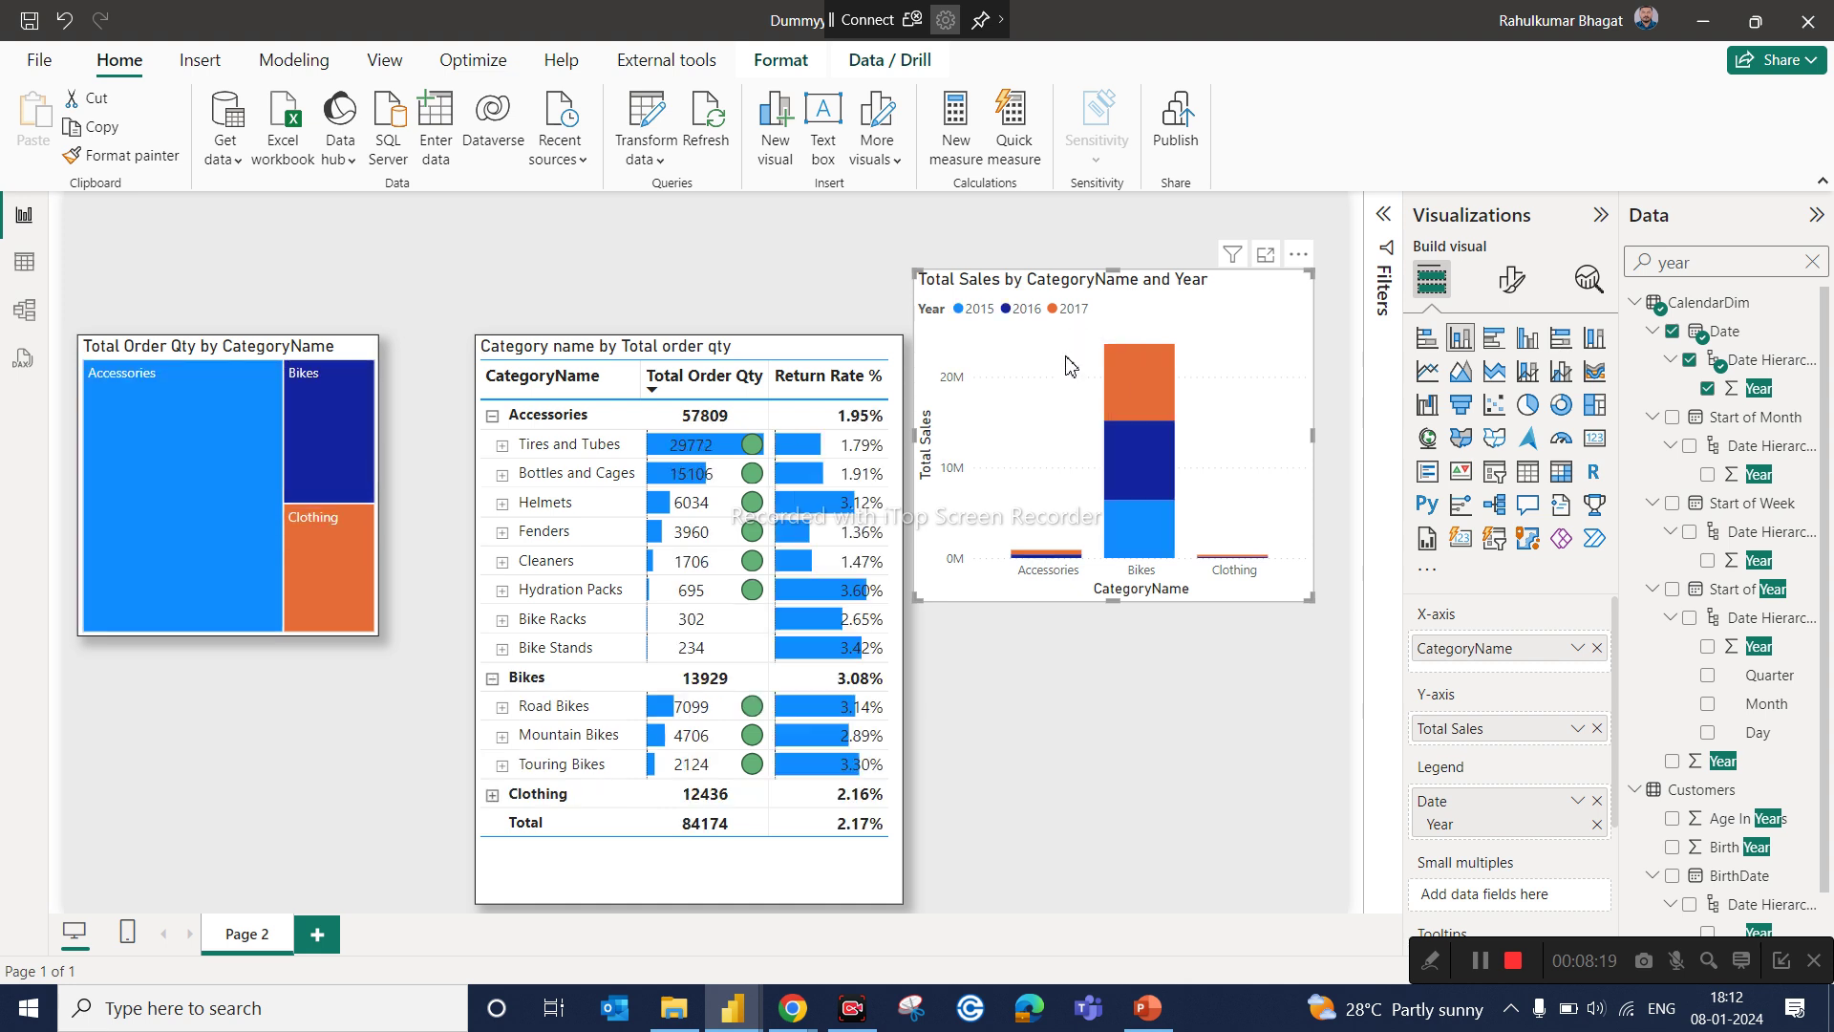
click(1146, 379)
click(1145, 376)
mouse_move(1112, 361)
mouse_move(1144, 497)
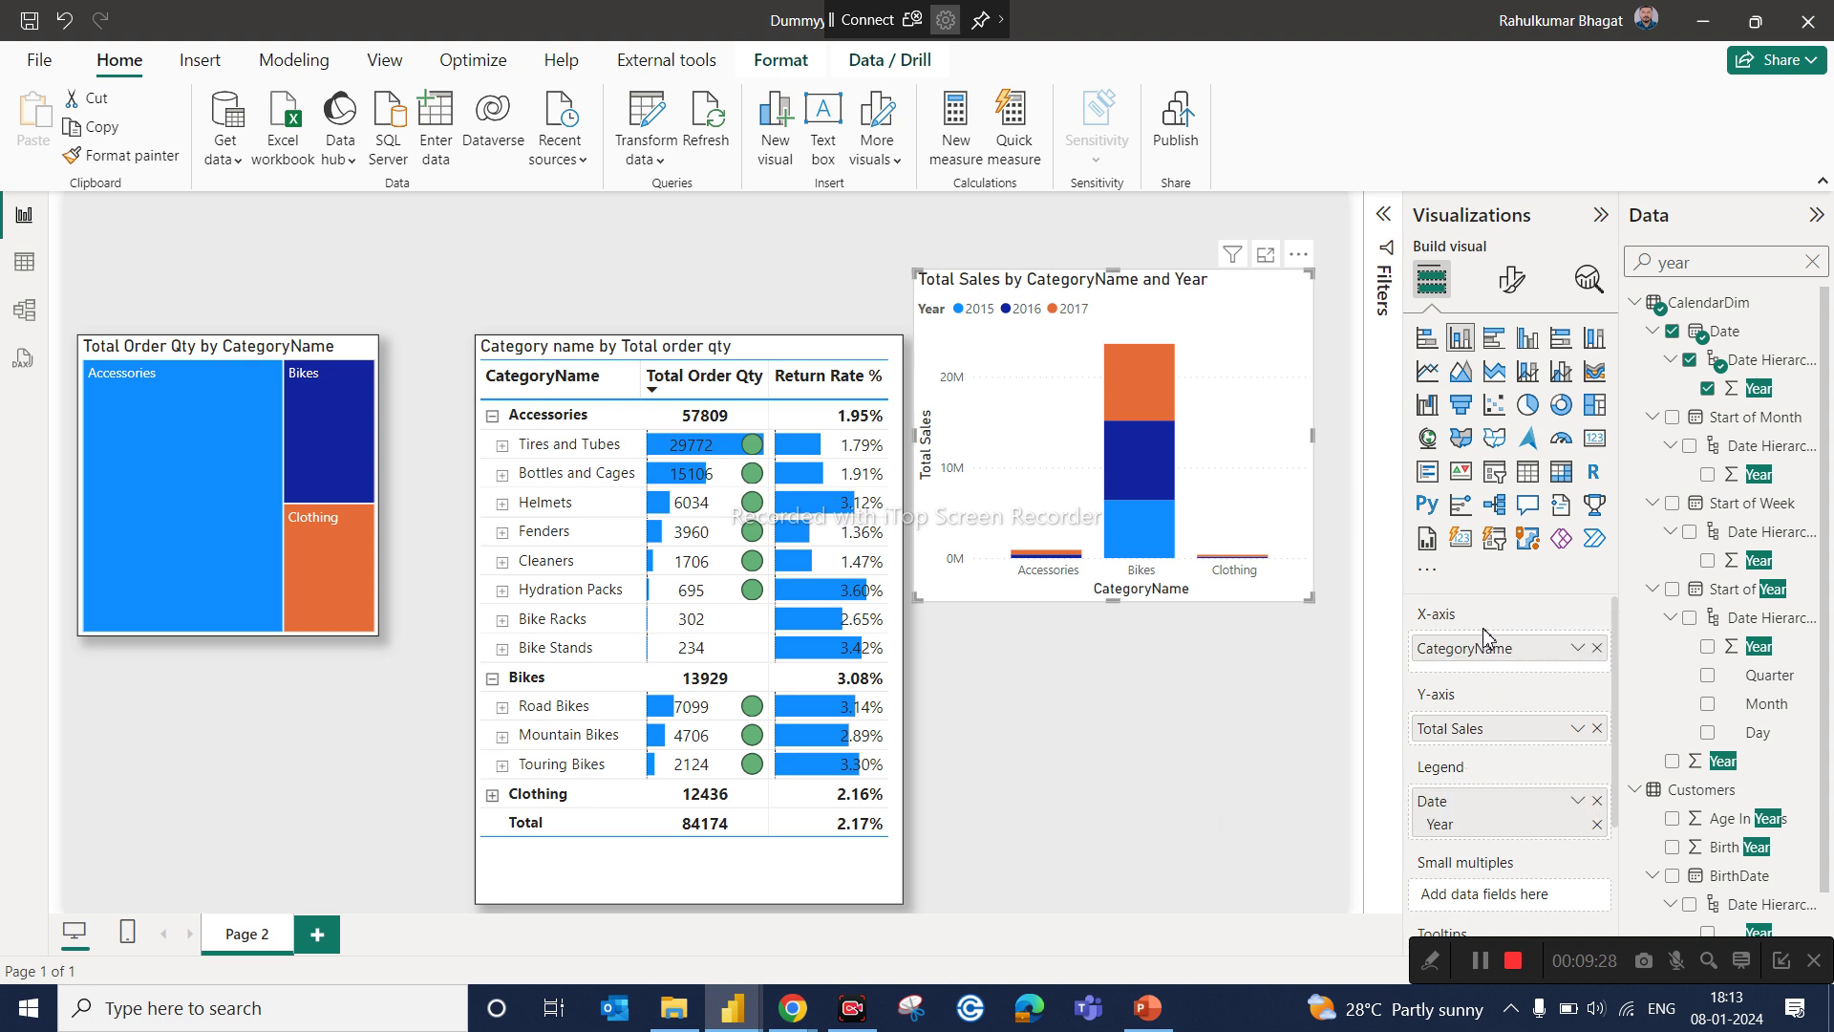
Step: Put Year back on the X-axis and CategoryName in the Legend, and remove the stacked column chart
drag(1452, 814, 1460, 676)
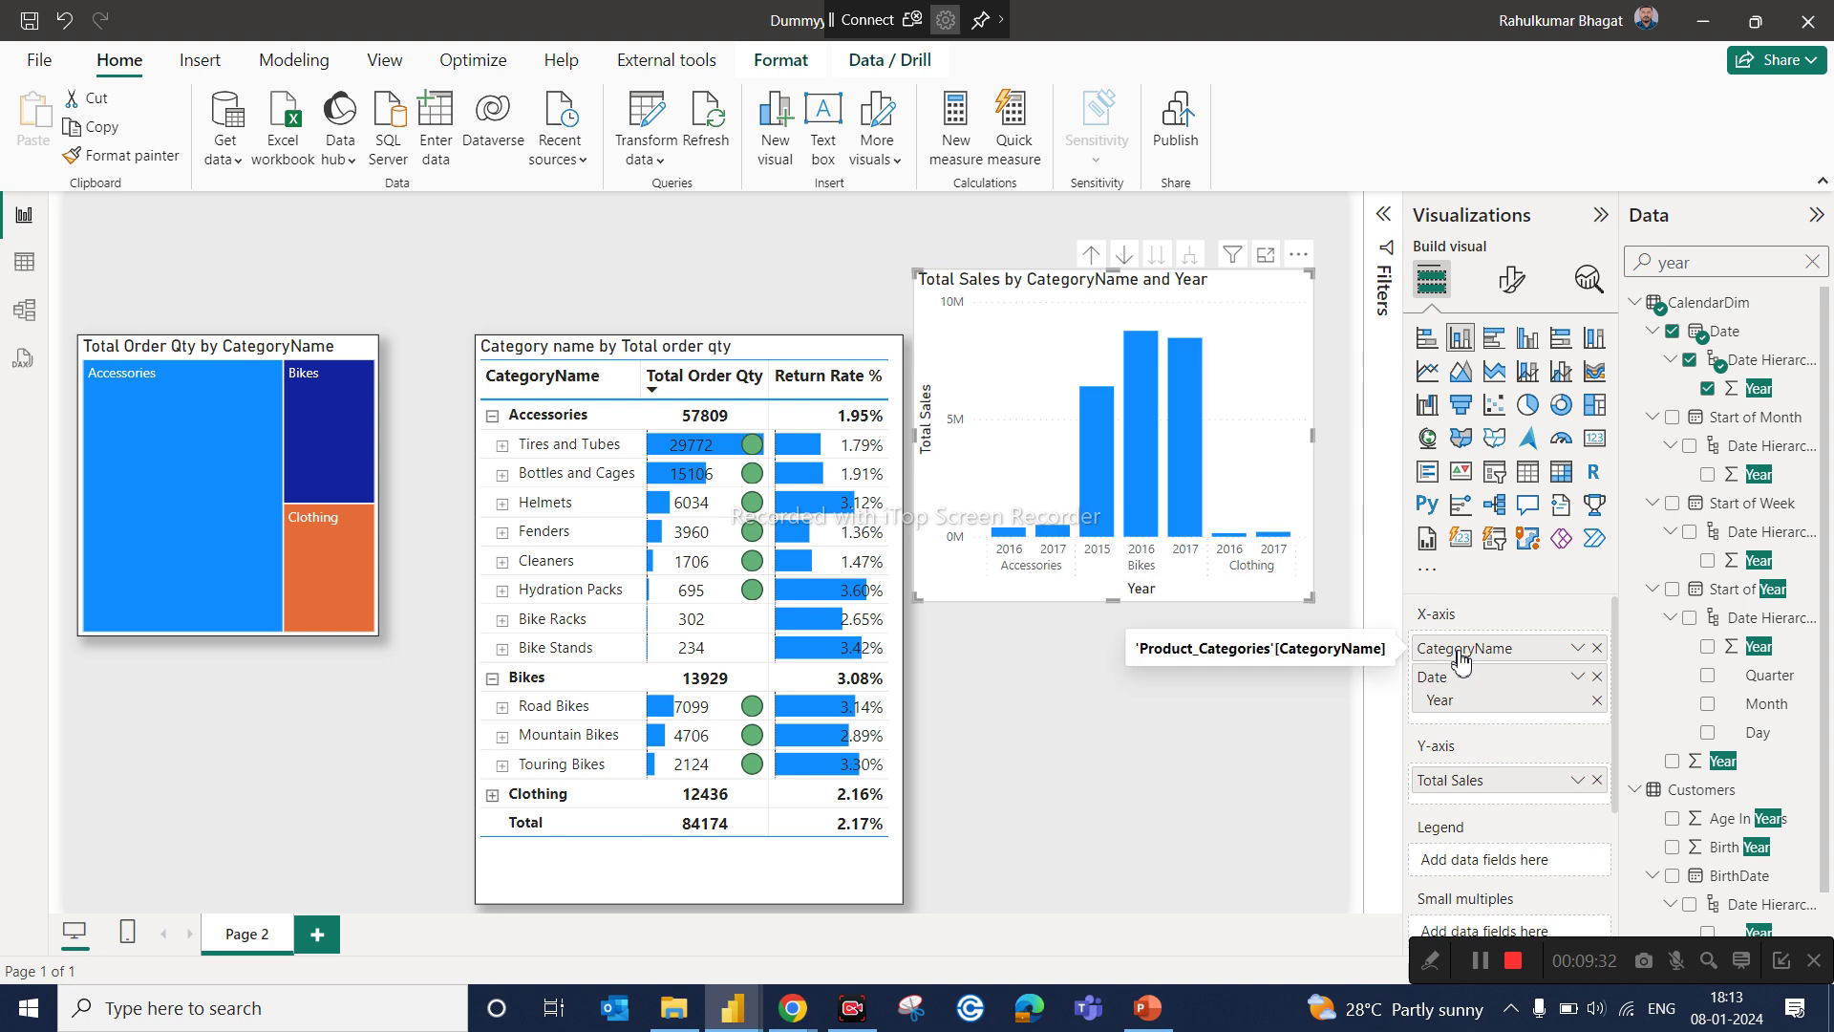
drag(1379, 723, 1452, 822)
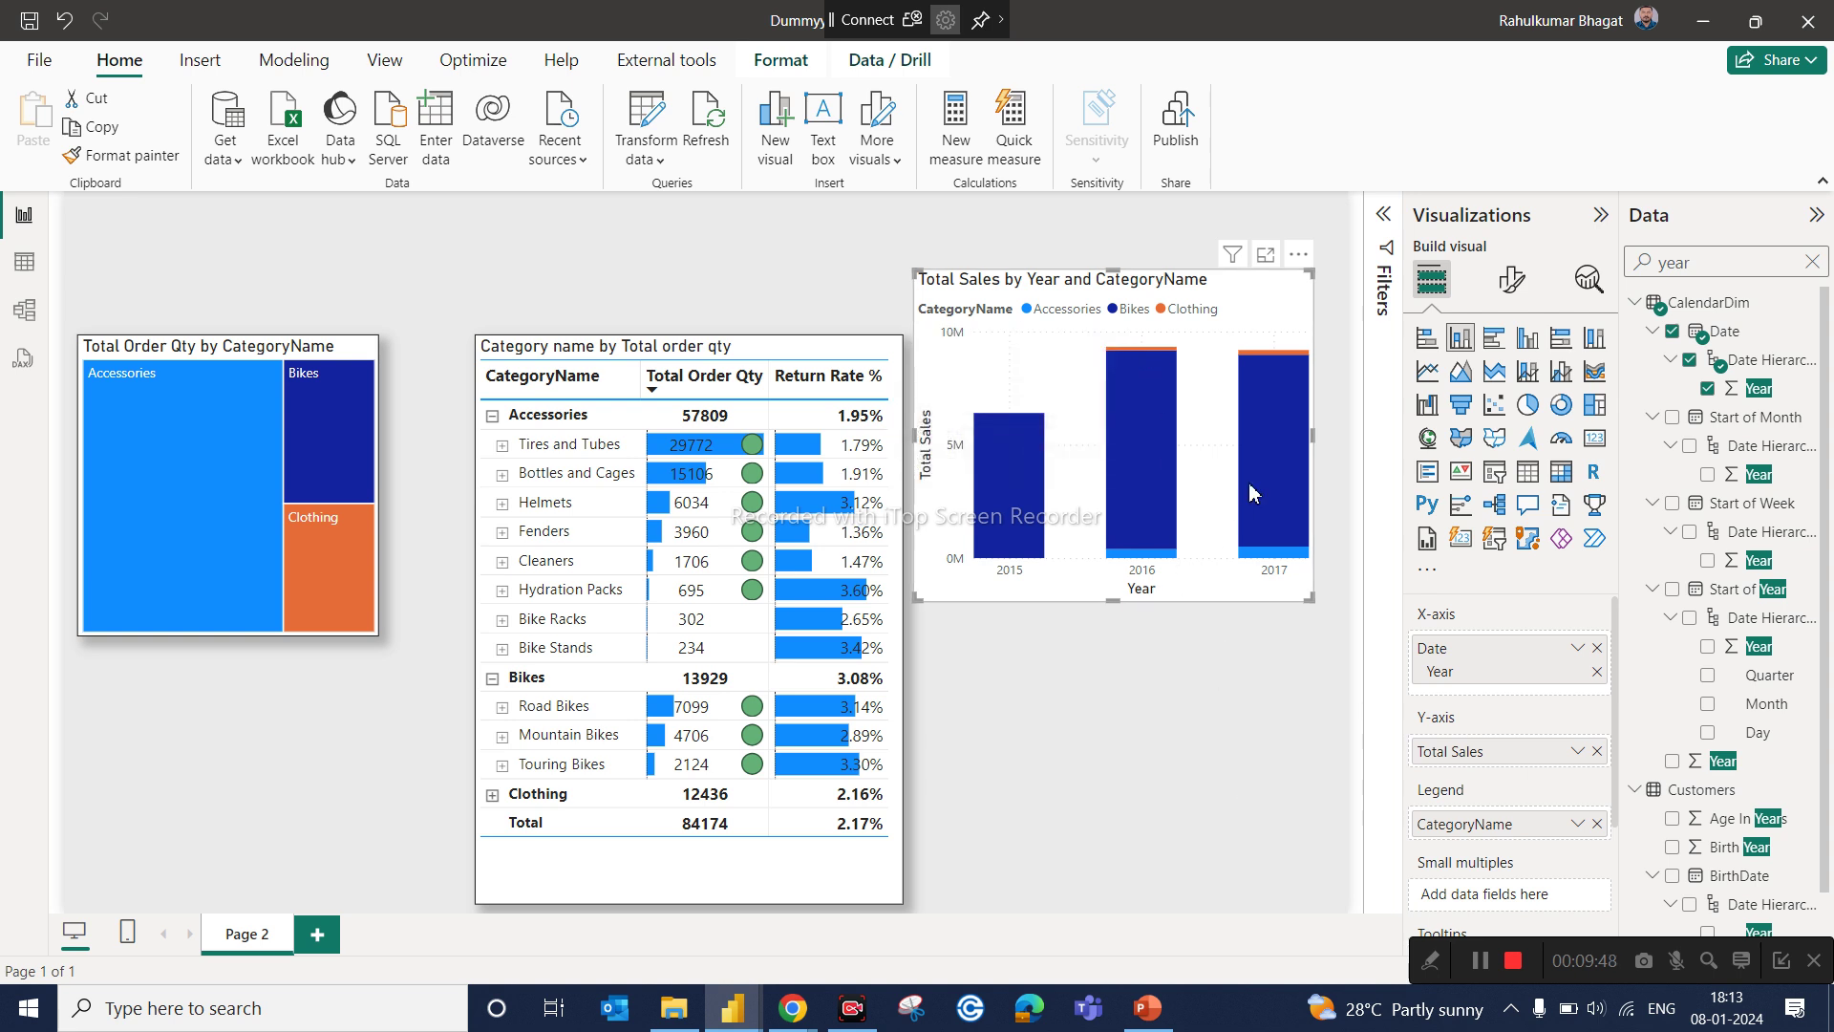
click(1299, 254)
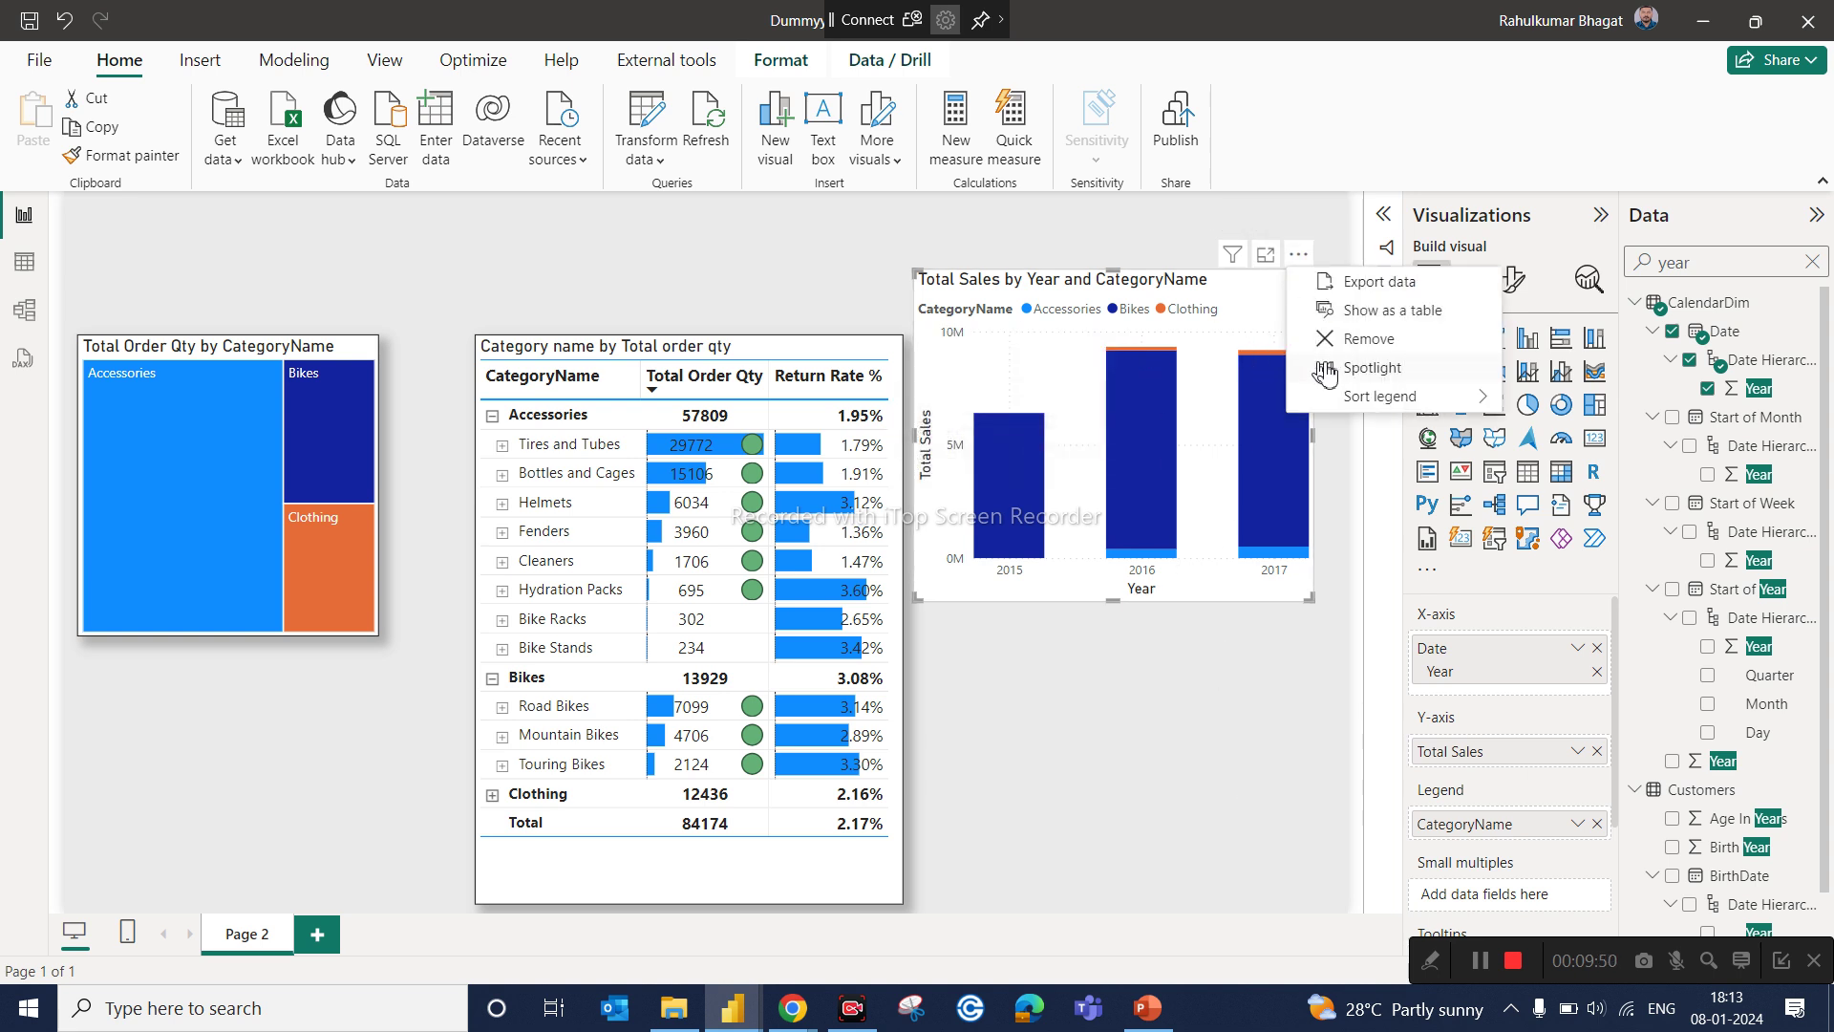
click(1367, 346)
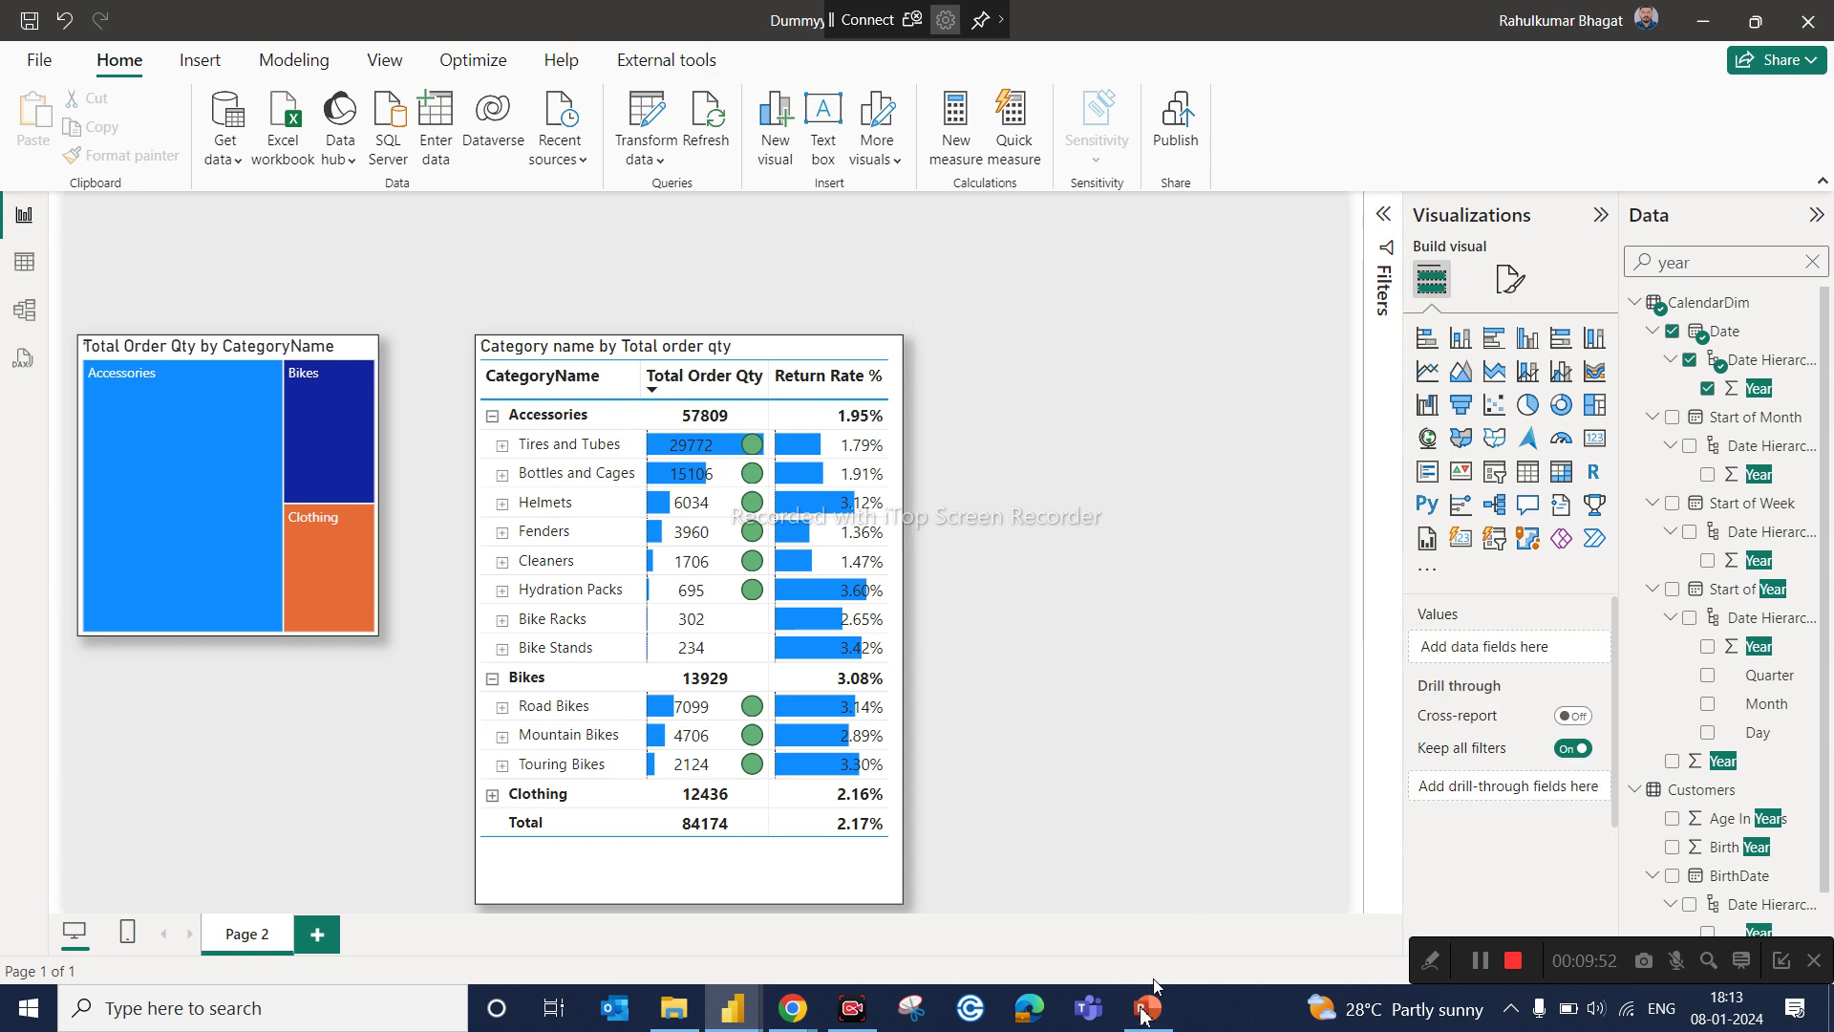
Step: Switch to PowerPoint to review the Bar Chart and Column Chart slide, and return to the Power BI report showing Page 2
click(1154, 1020)
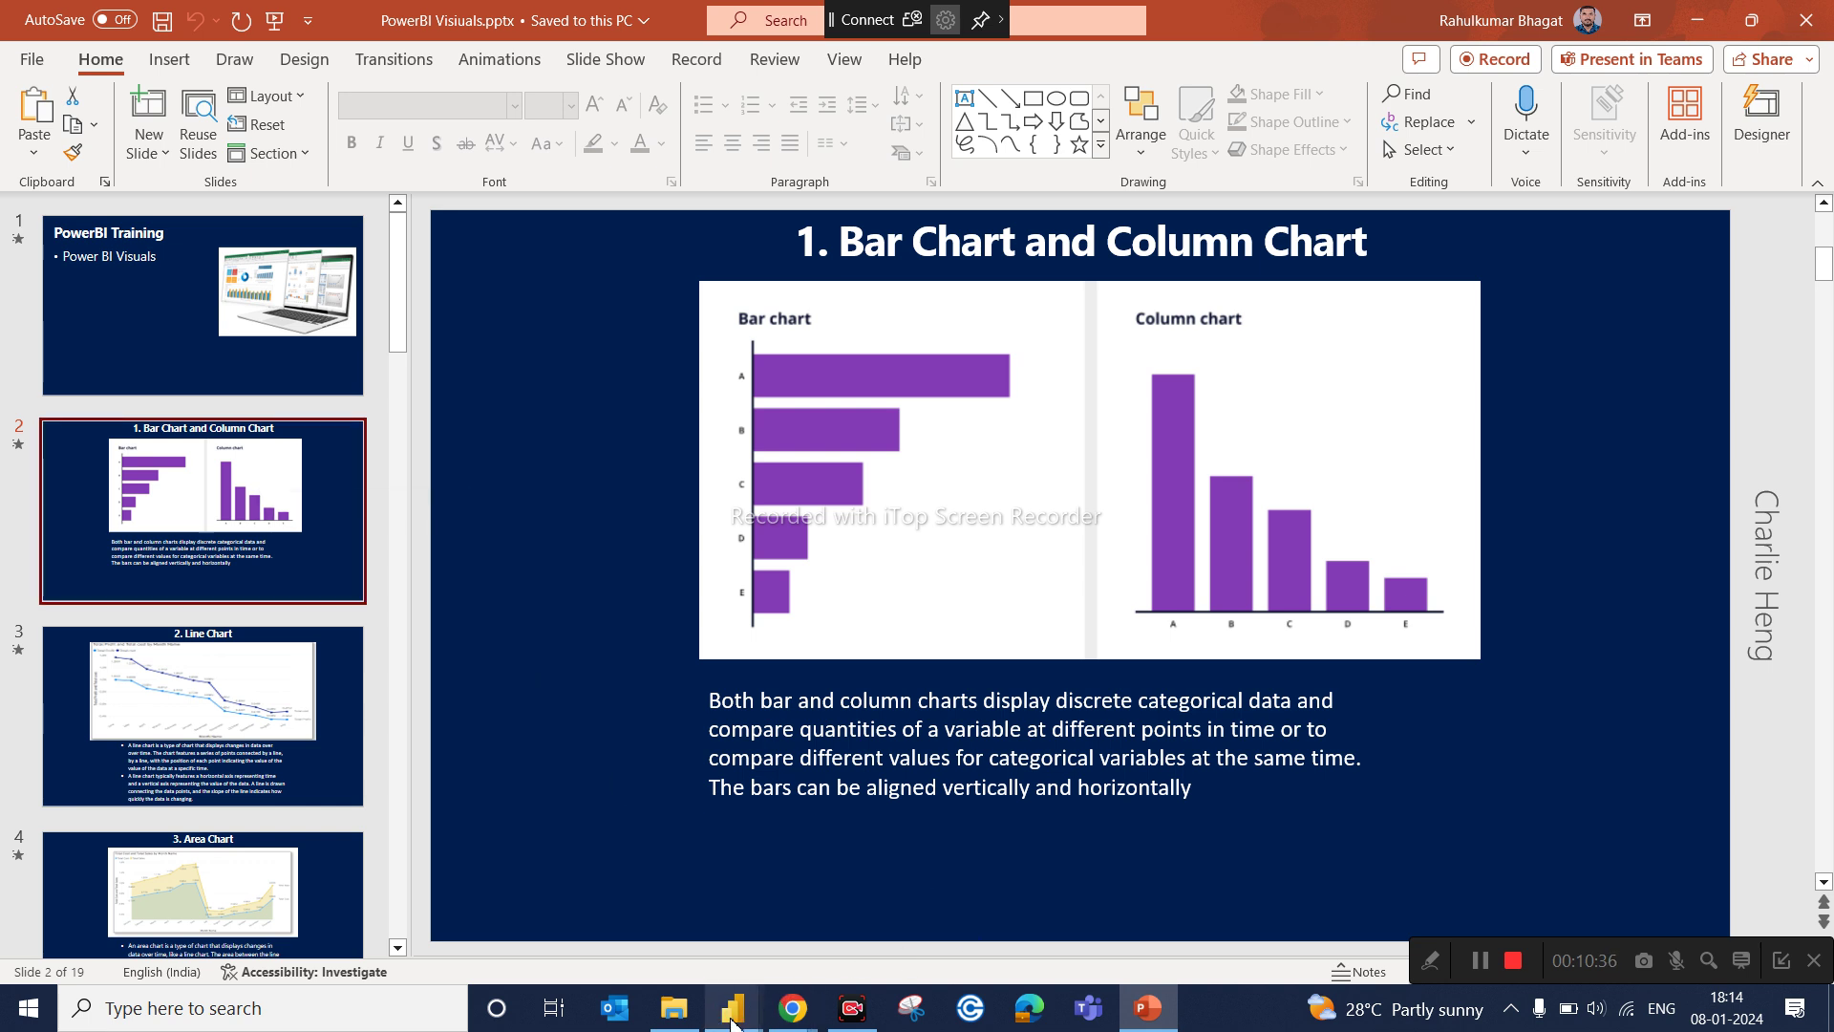
mouse_move(732, 1023)
click(838, 951)
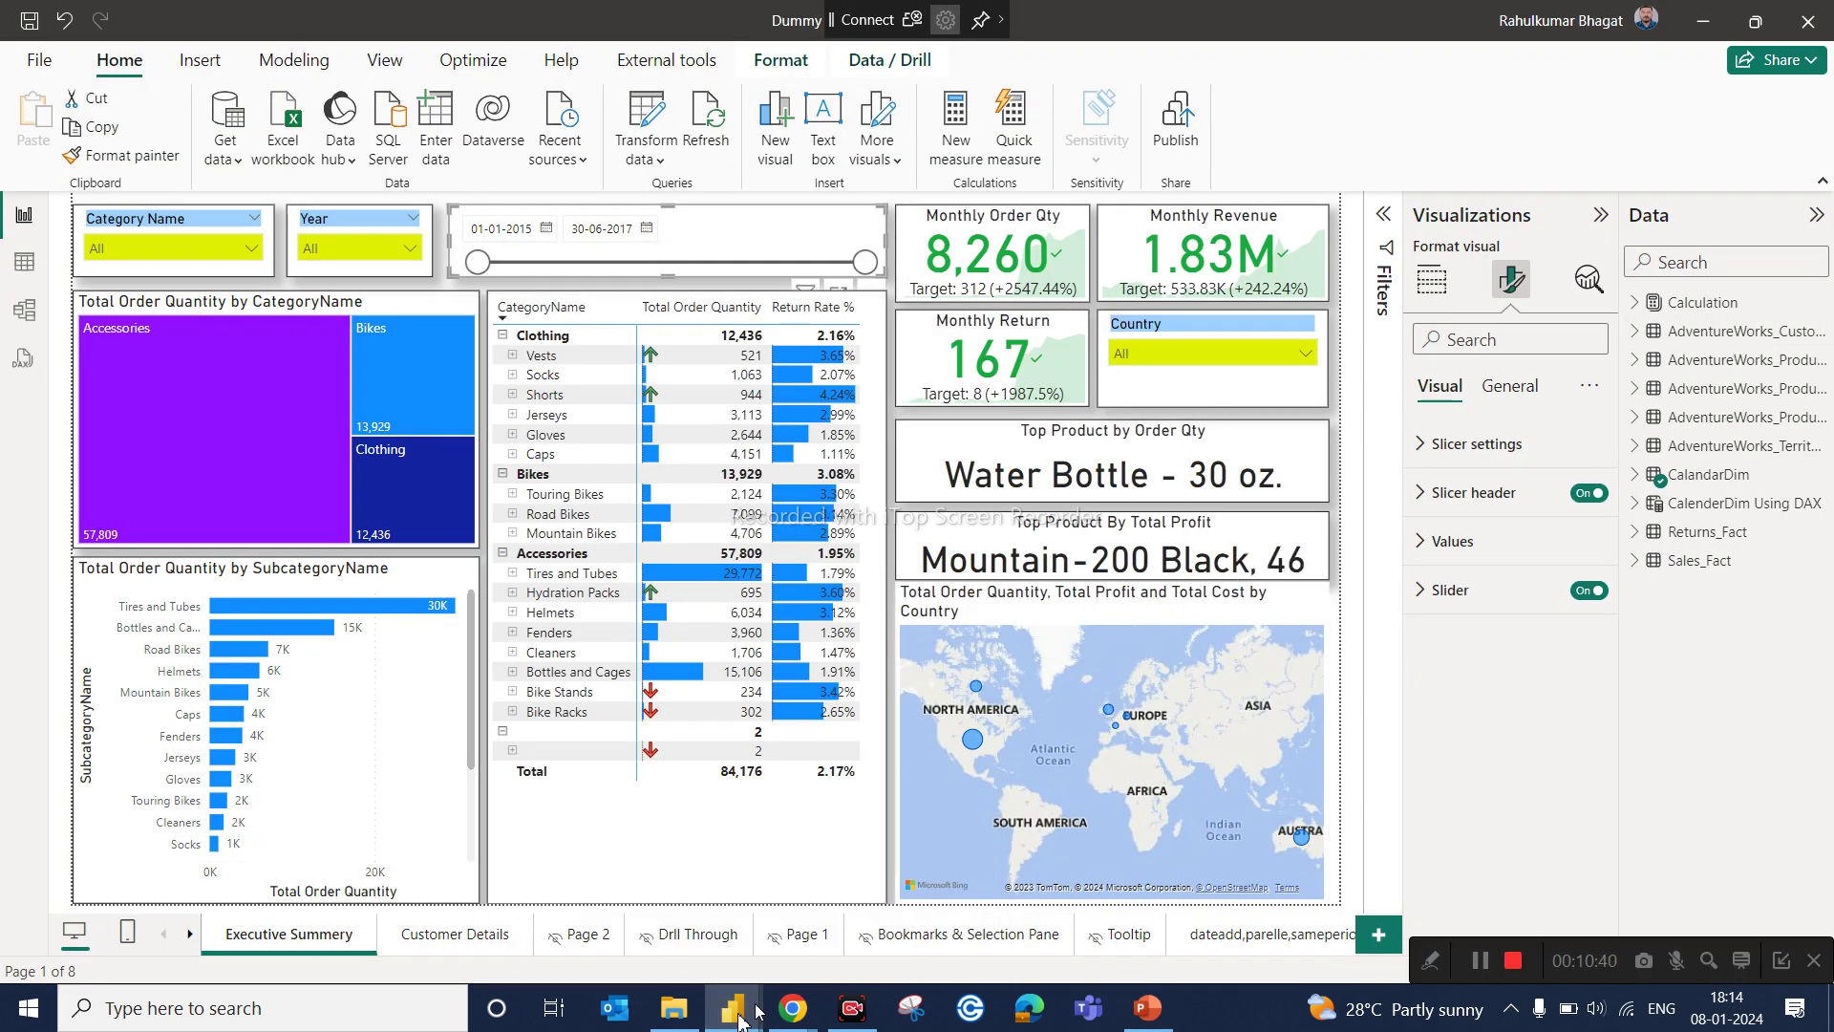
mouse_move(736, 1012)
click(597, 918)
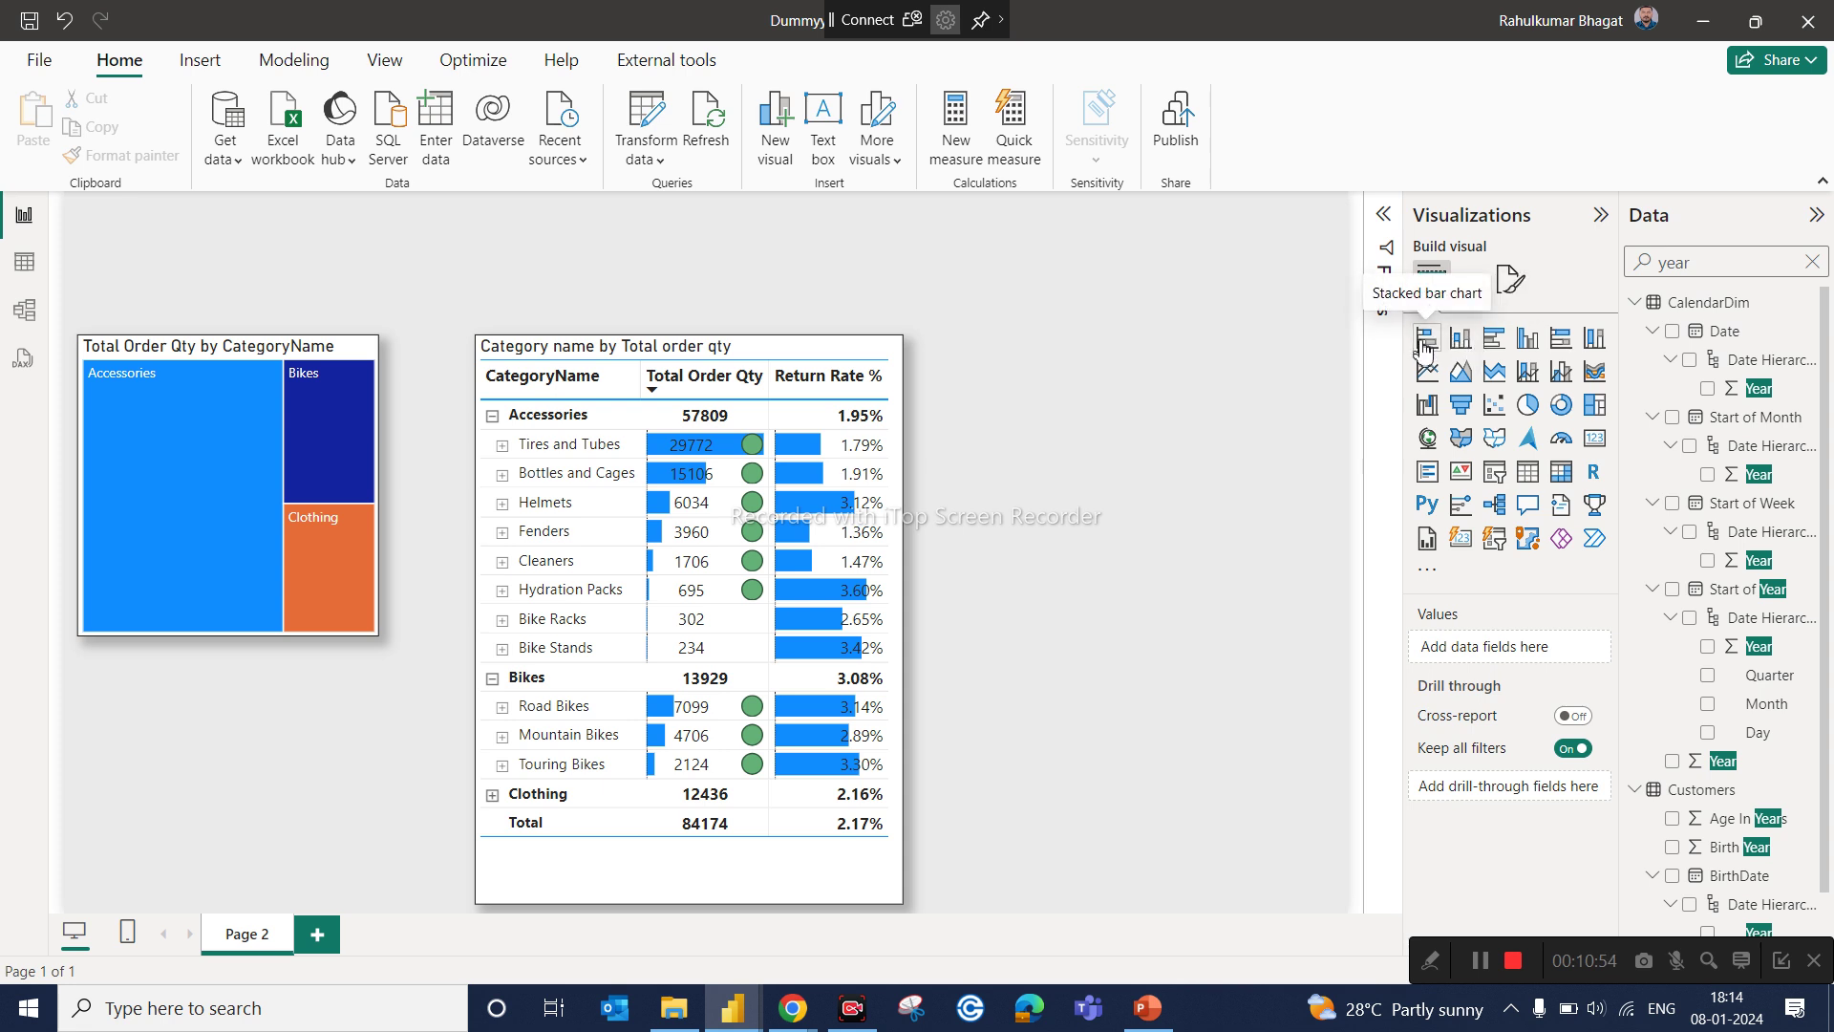
Step: Add a clustered bar chart and place it in the empty area beside the category table
click(1495, 339)
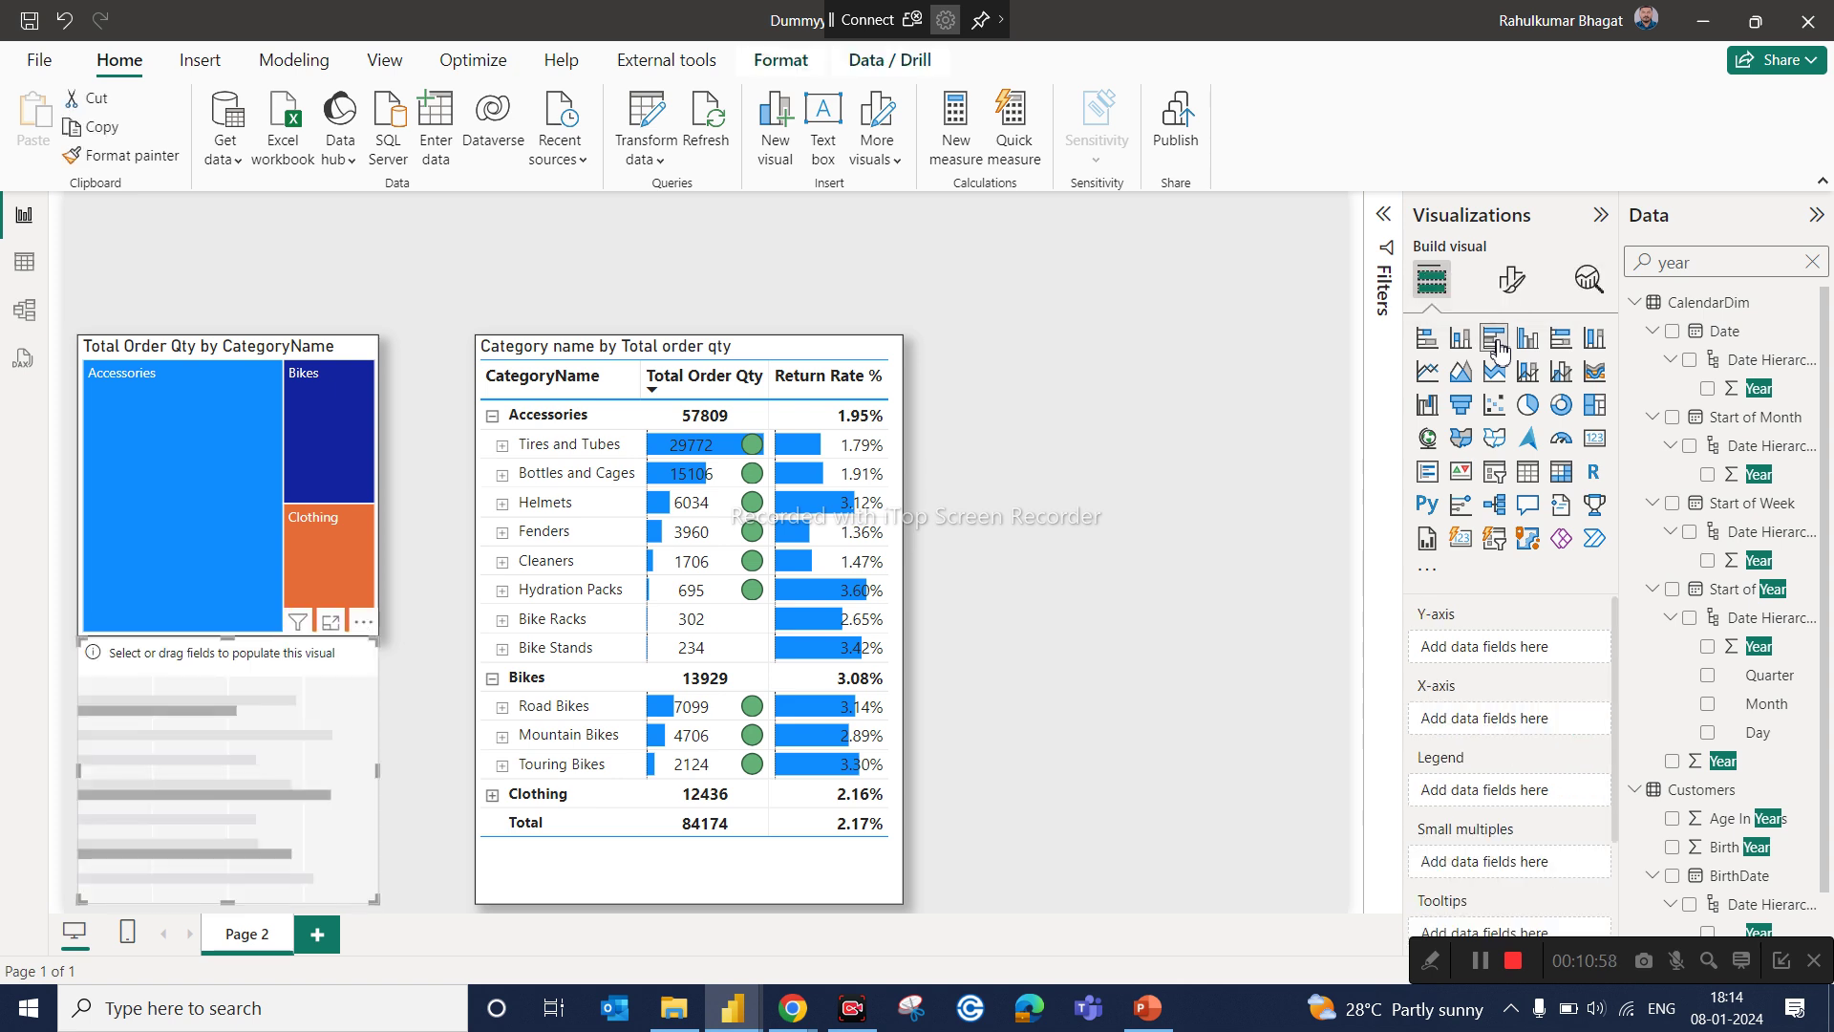
drag(220, 679, 1168, 320)
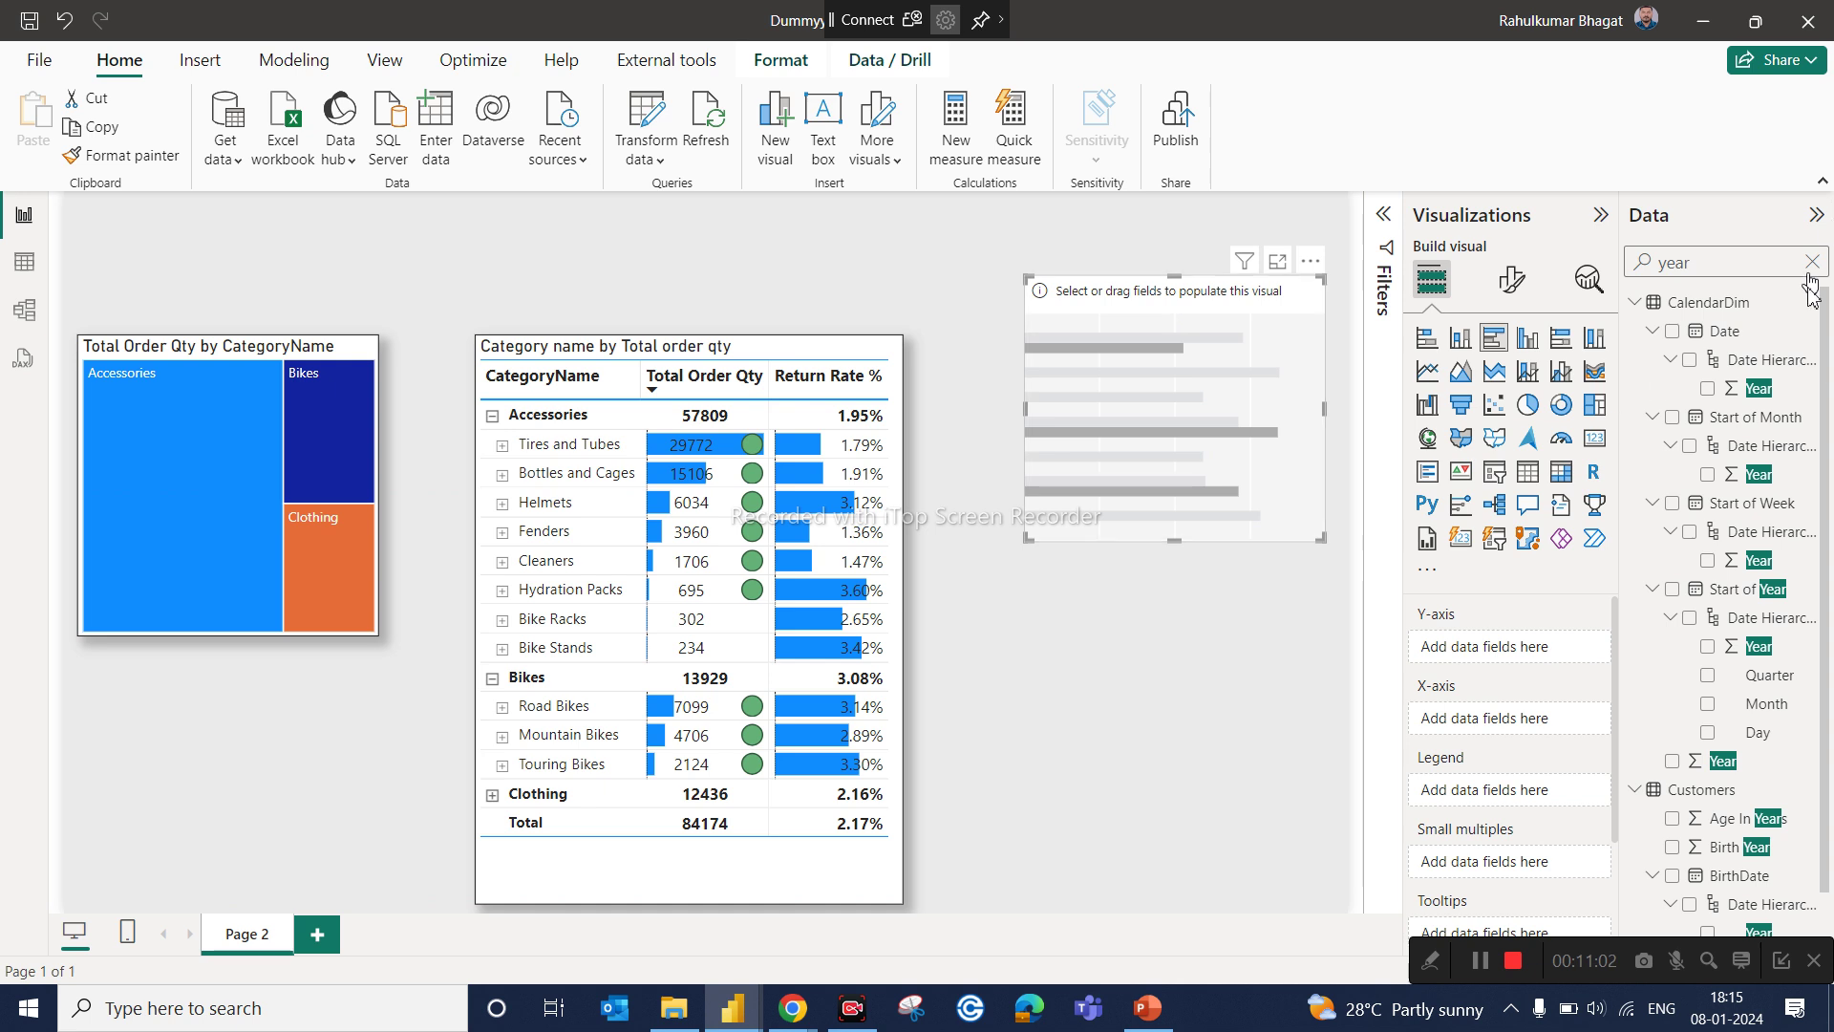
click(1715, 277)
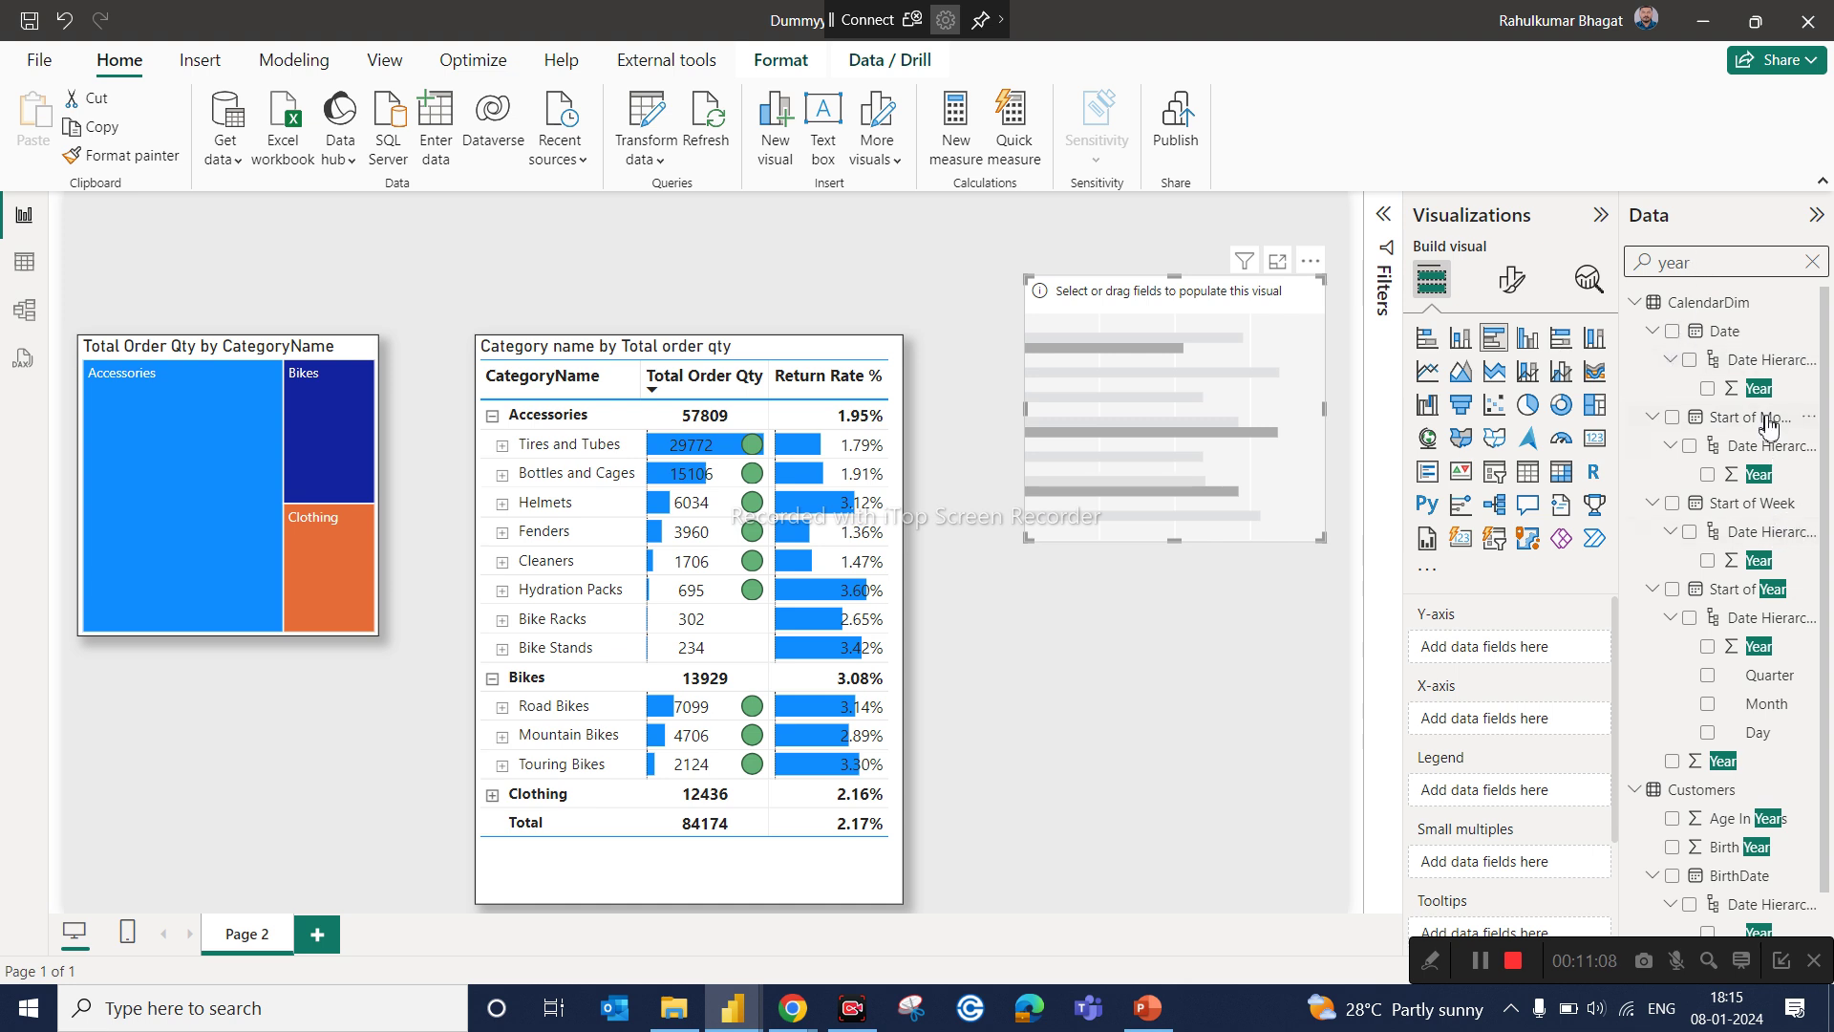
Step: Assign the calendar date's Year to the clustered bar chart's Legend and CategoryName to its Y-axis
drag(1759, 388, 1570, 801)
double_click(1694, 263)
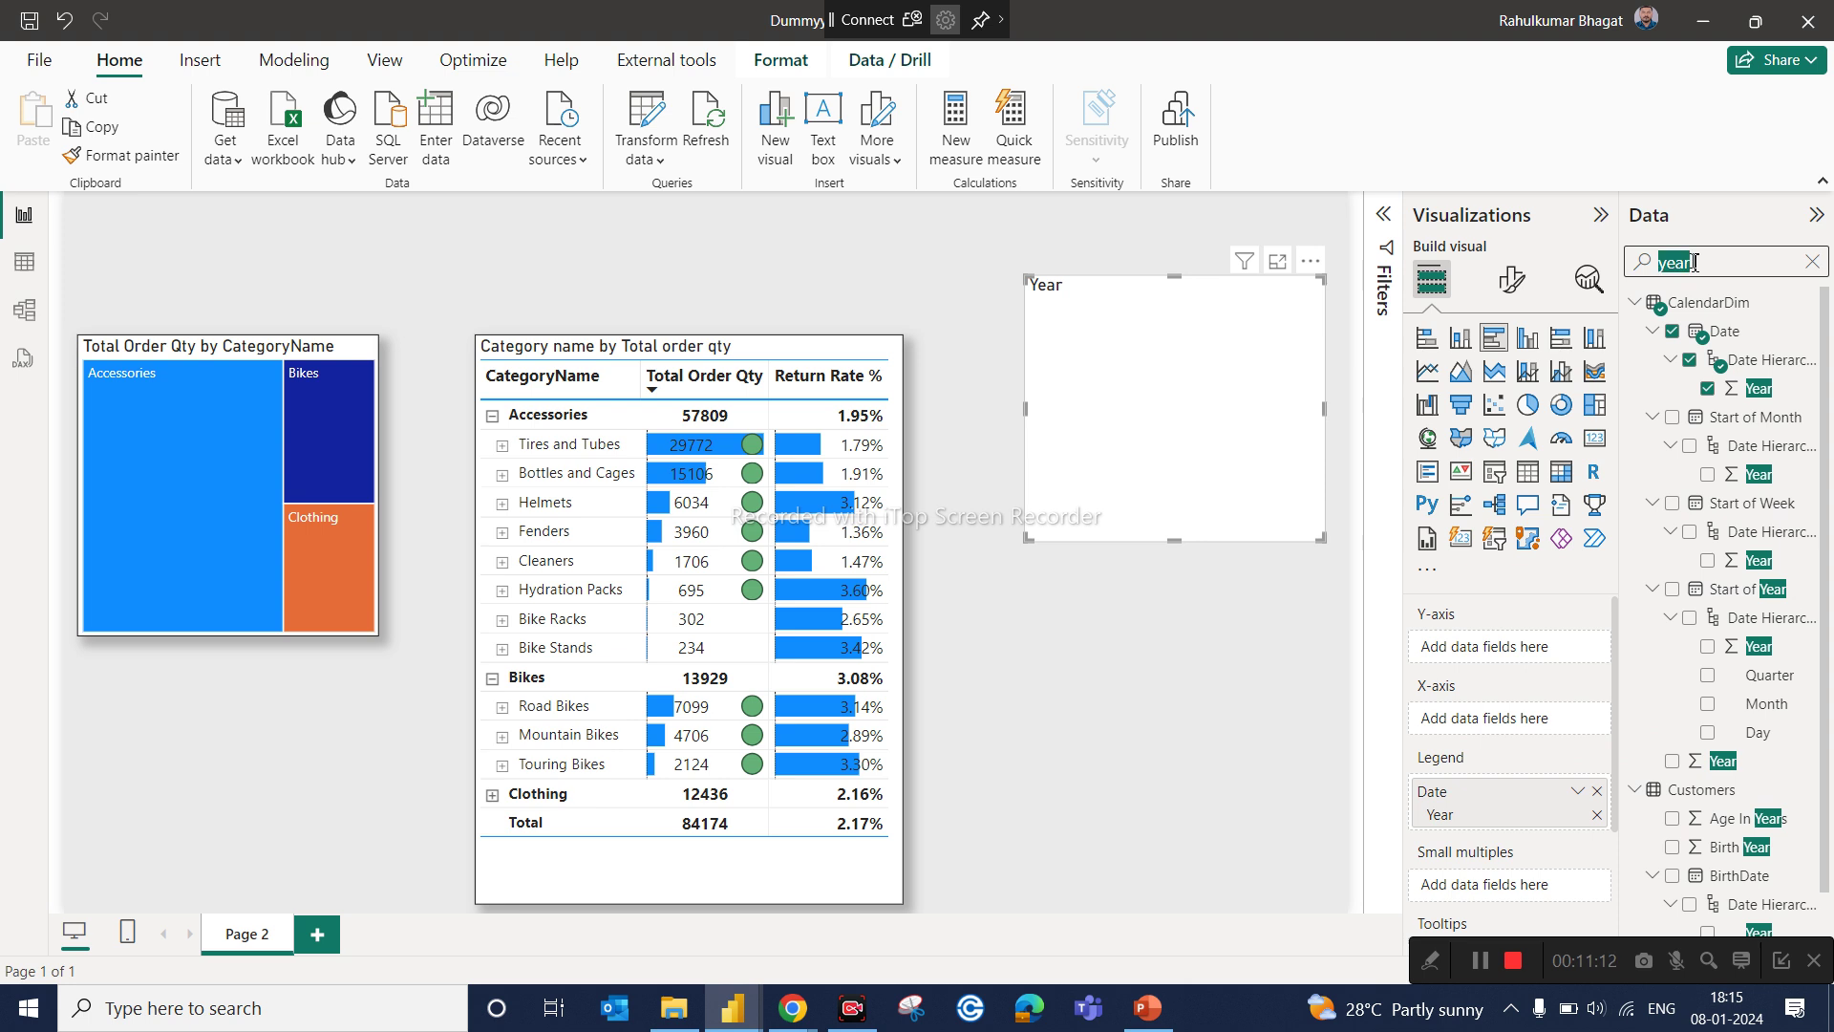
text(categ)
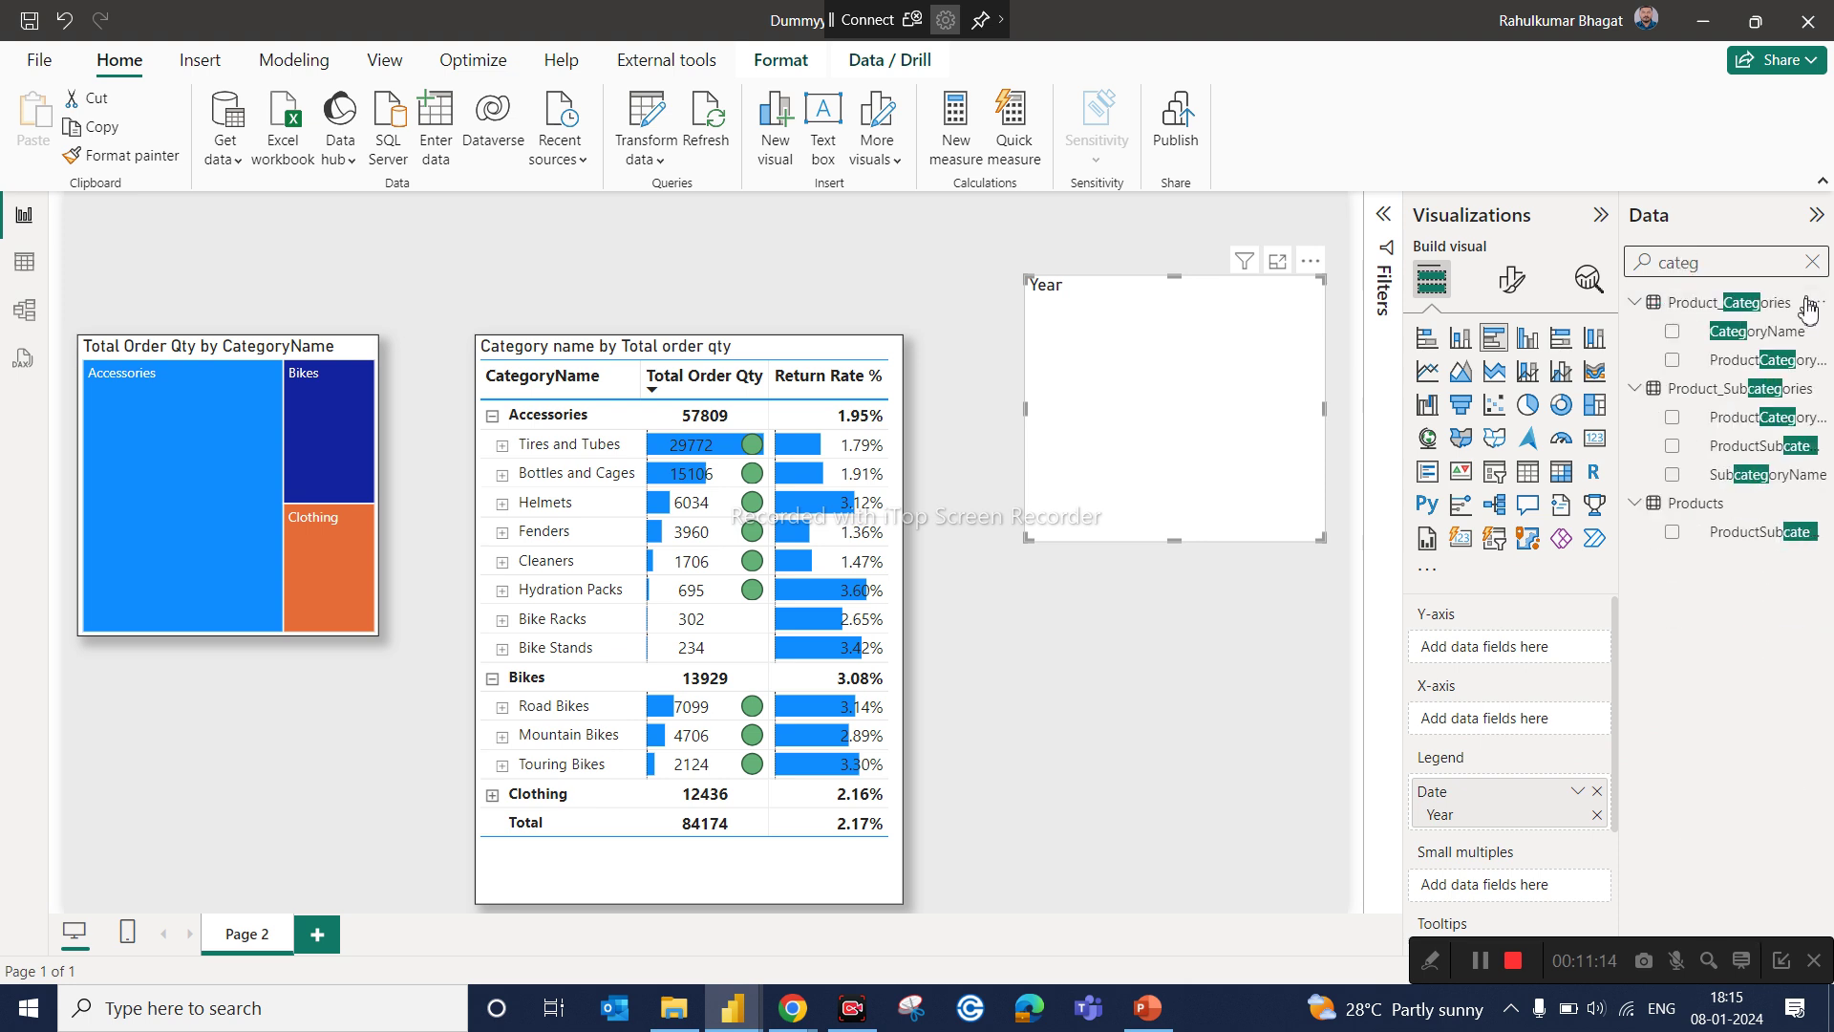
drag(1789, 334, 1555, 652)
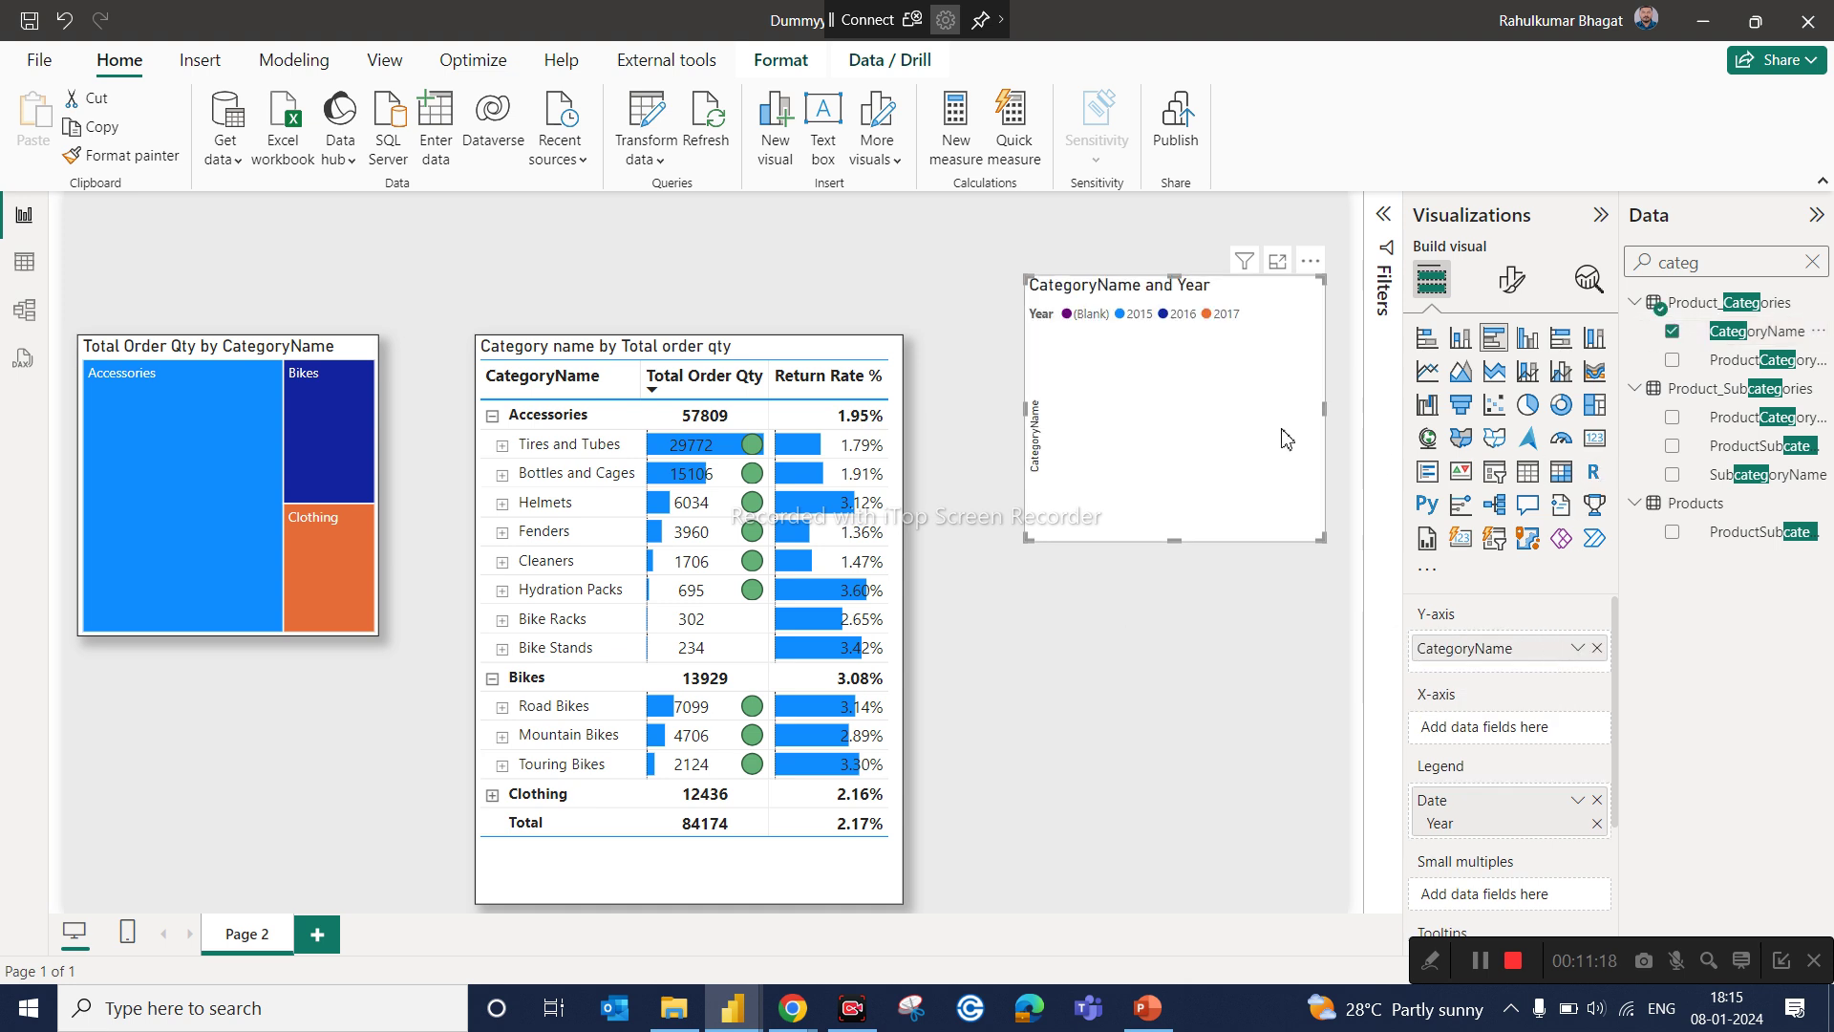
Step: Find the Total Sales measure, assign it to the chart's X-axis, and move the chart closer to the category table
double_click(1720, 263)
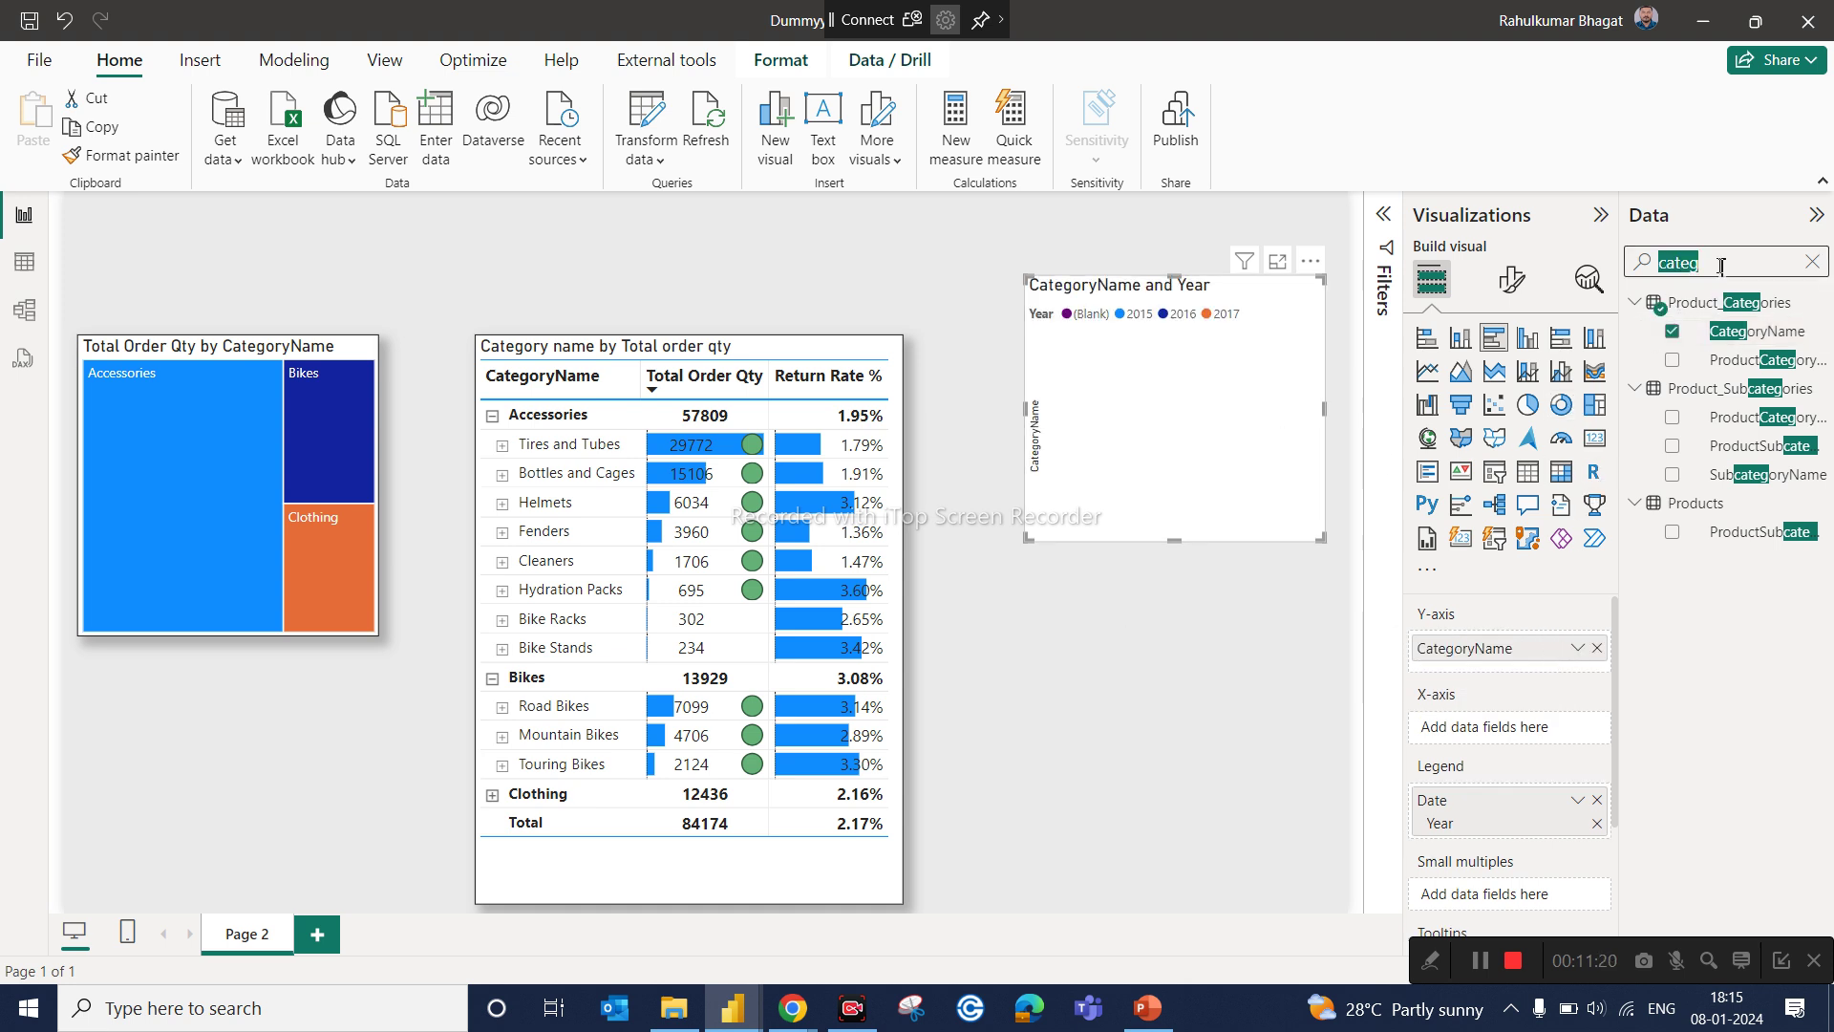
text(v)
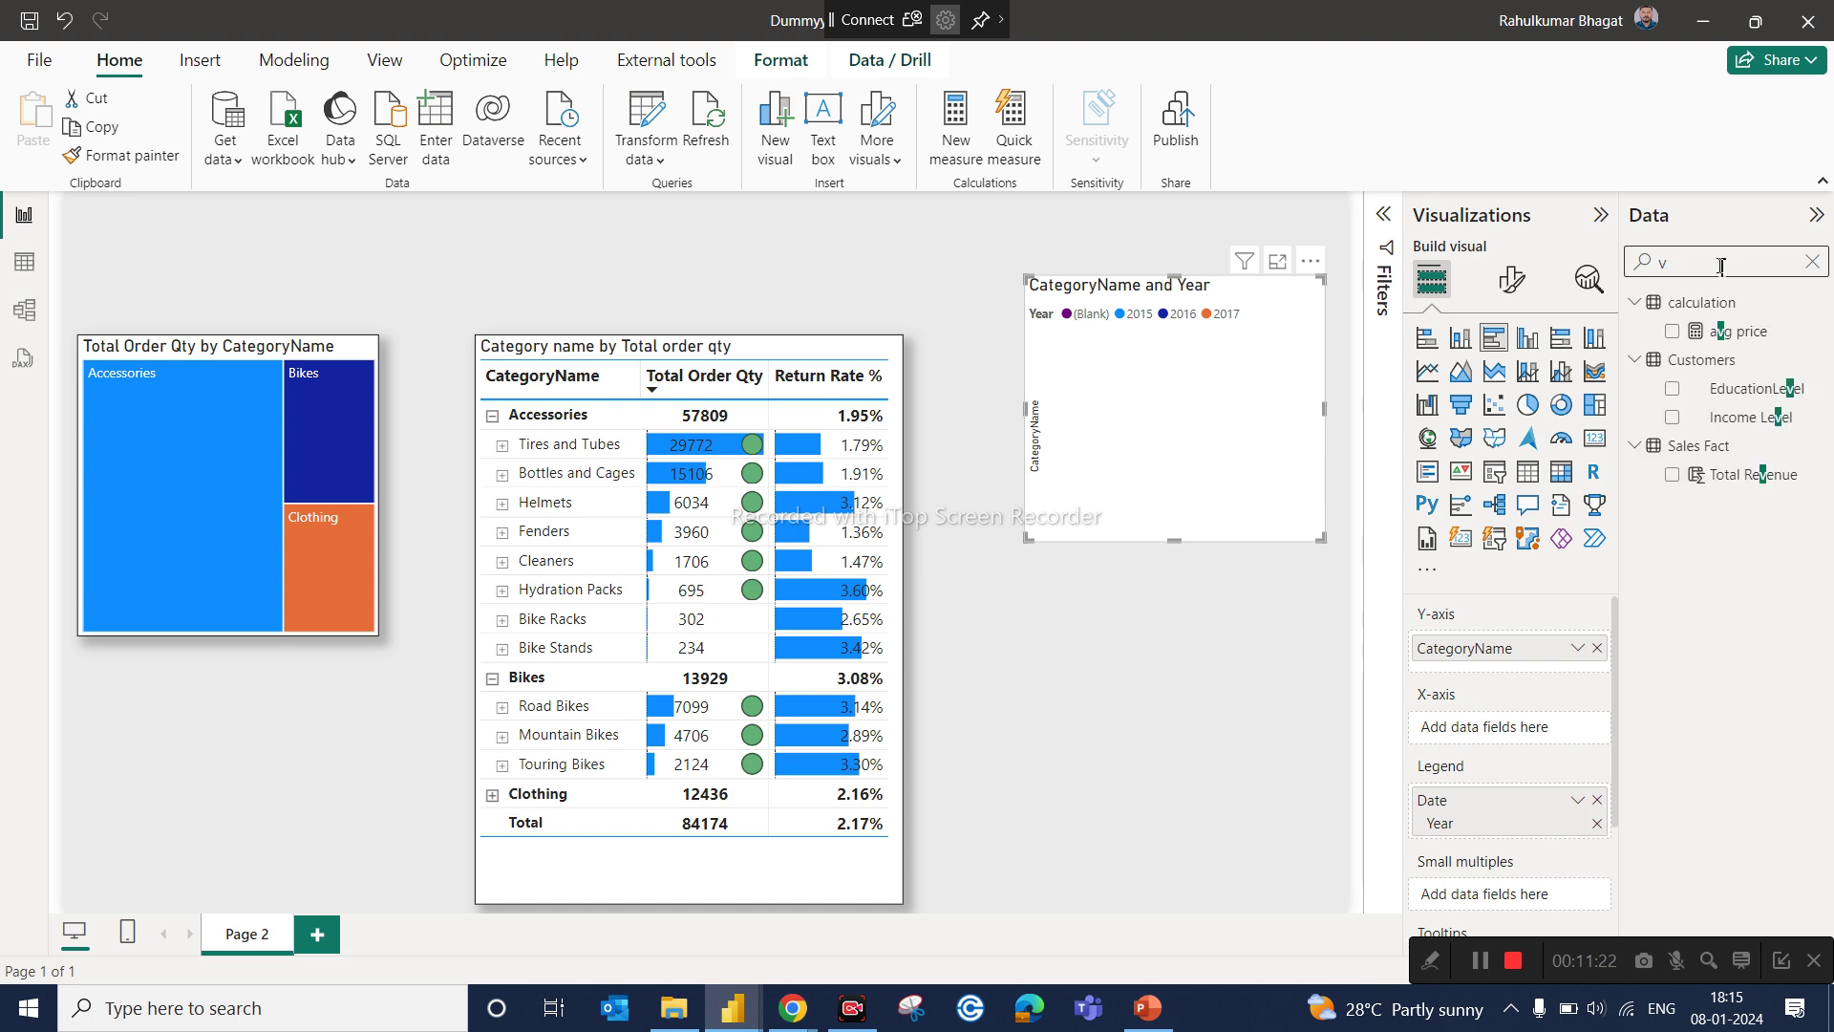
key(BackSpace)
text(toat)
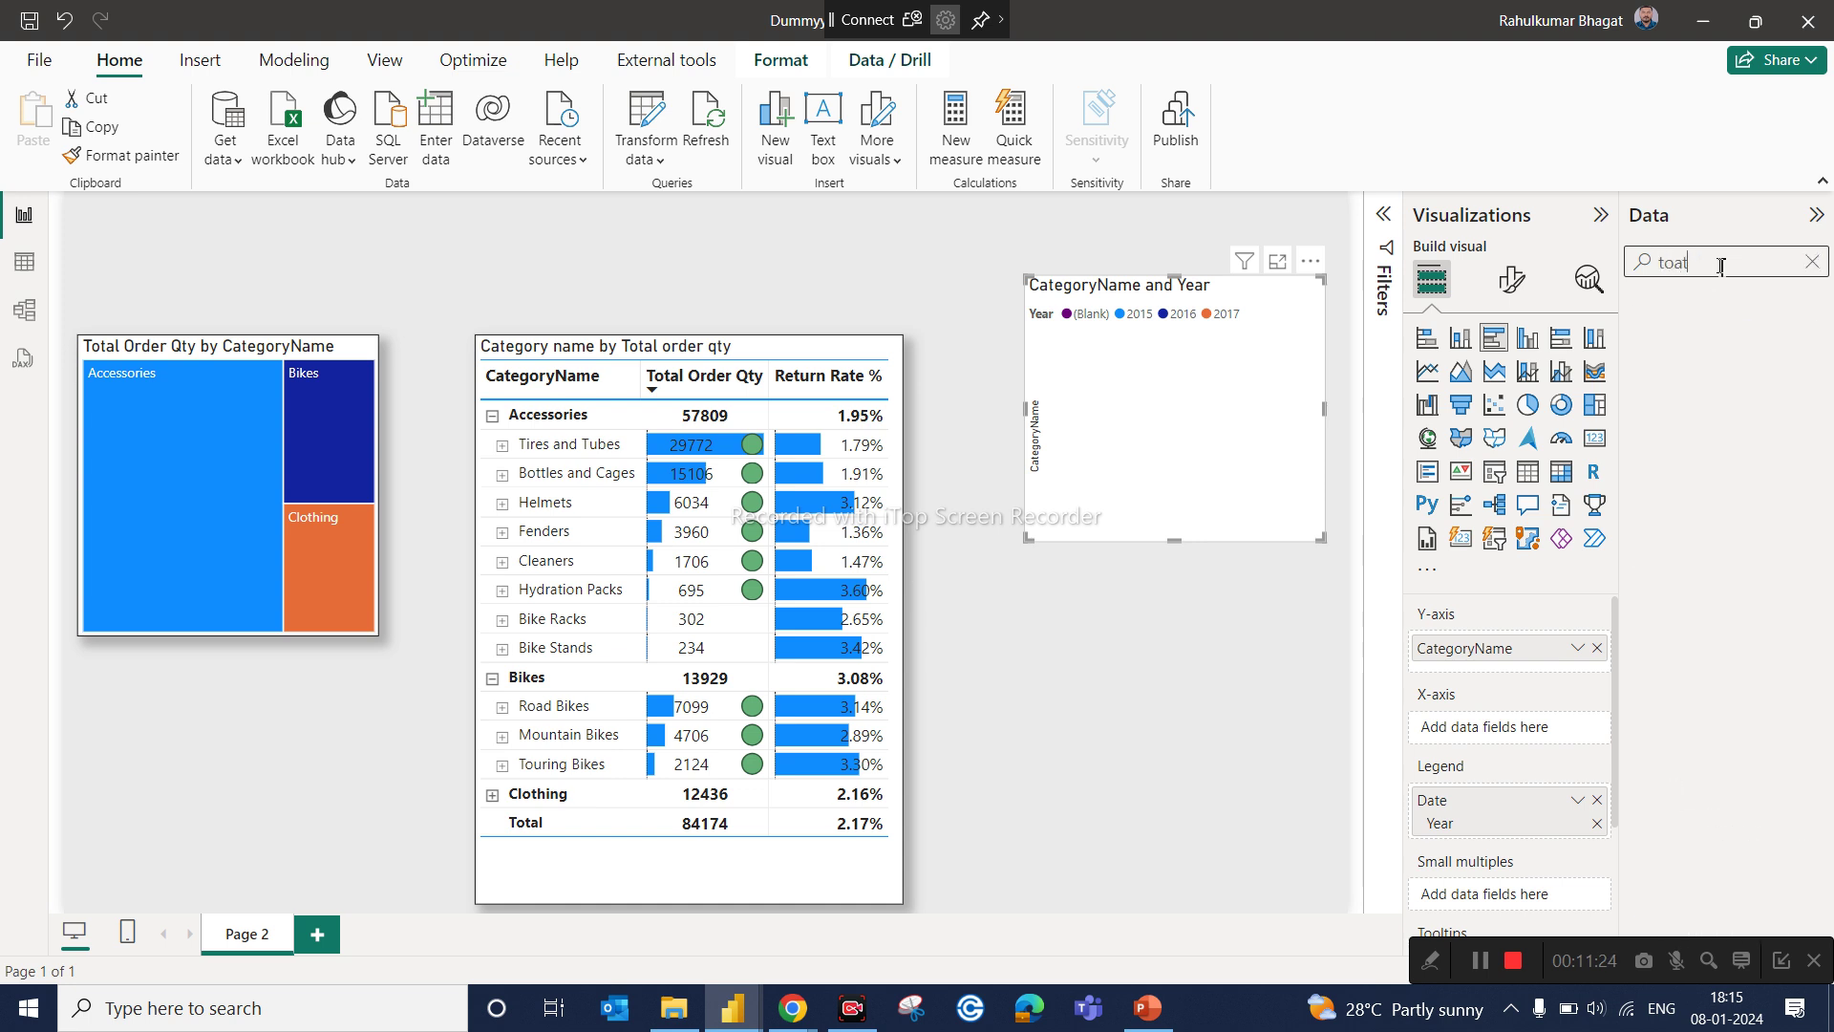
key(BackSpace)
key(BackSpace)
key(BackSpace)
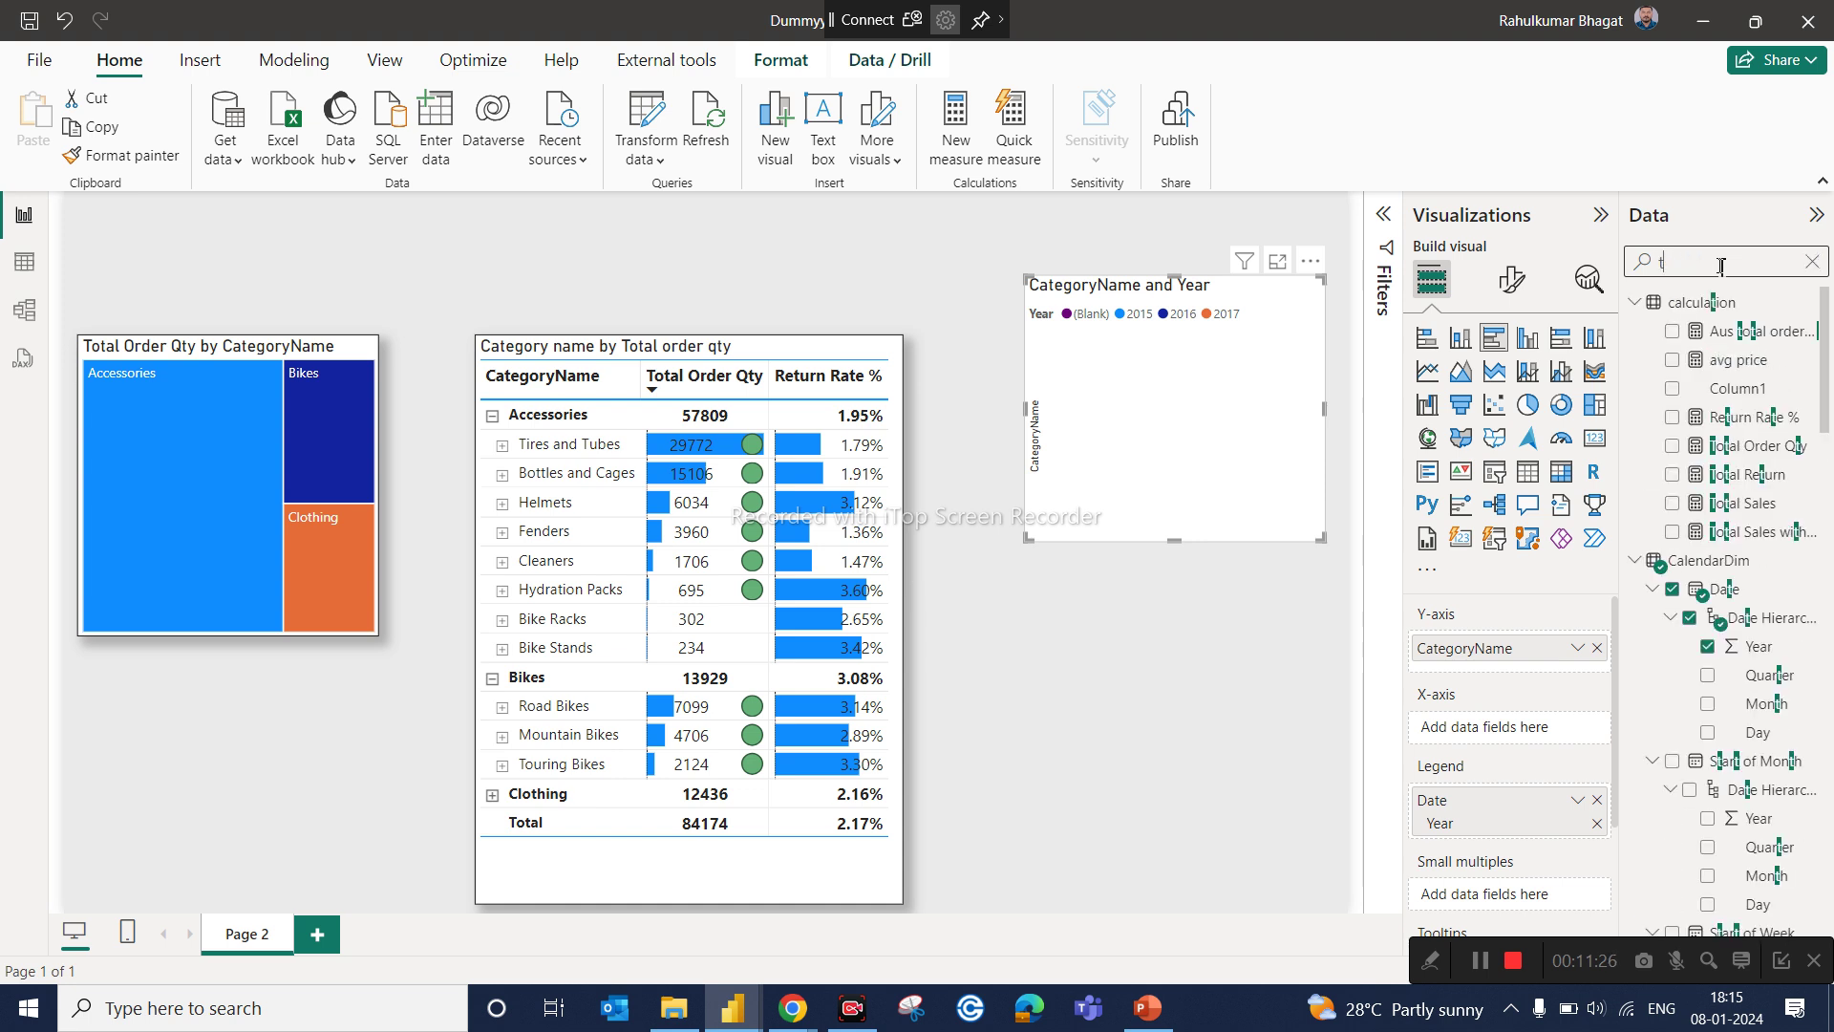
text(ota)
drag(1749, 426, 1548, 731)
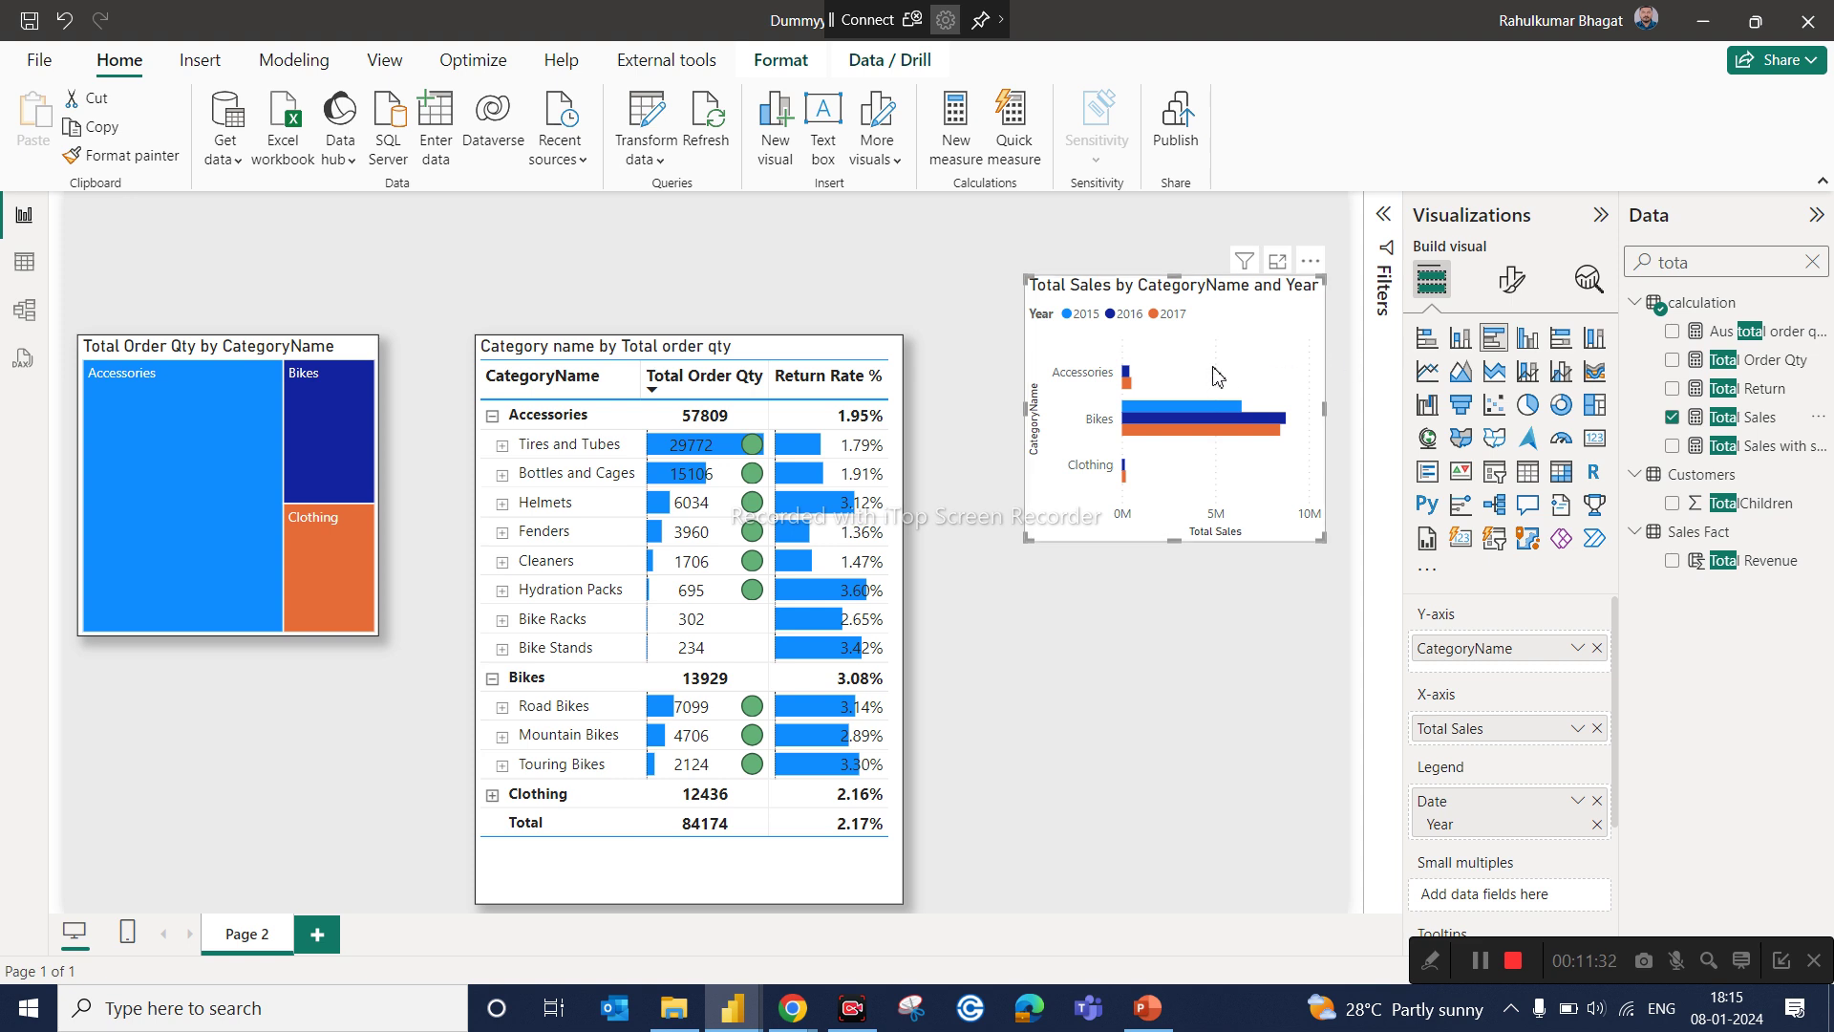
drag(1215, 374, 1137, 378)
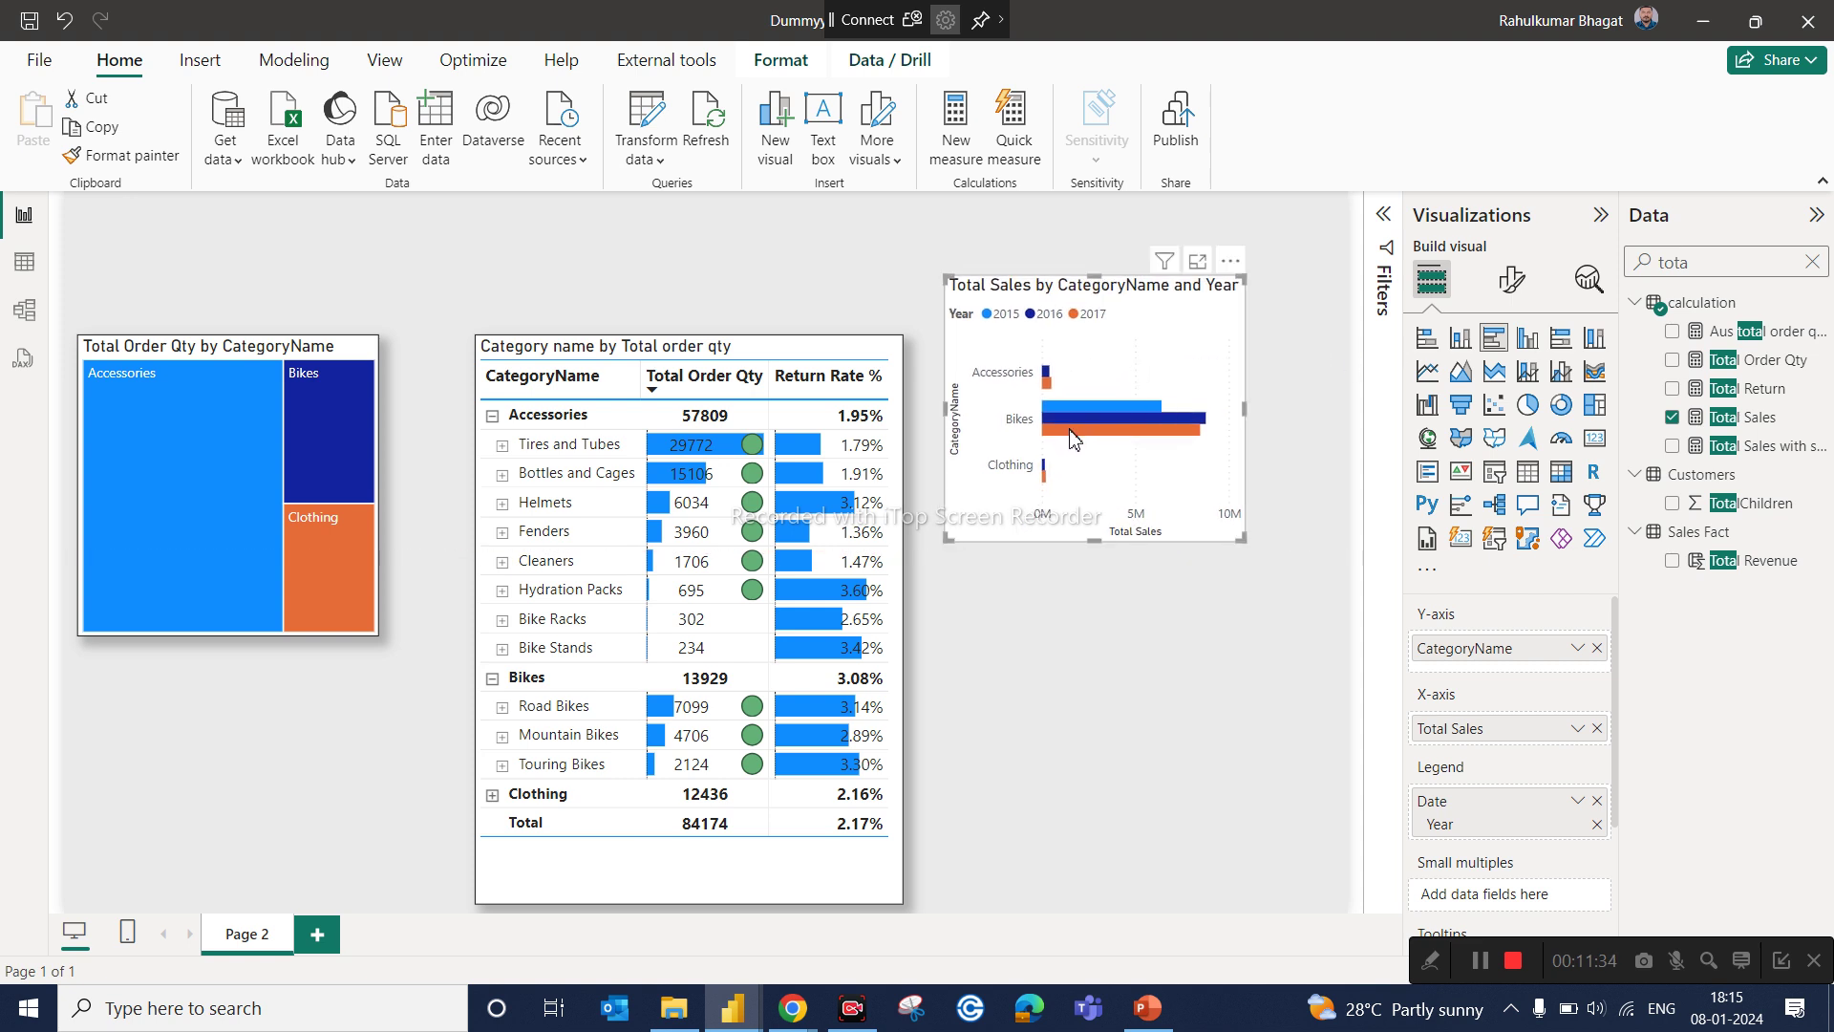
Step: Try the visual as a stacked bar chart, restore the clustered bar, and convert it to a clustered column chart
mouse_move(1069, 407)
click(1437, 347)
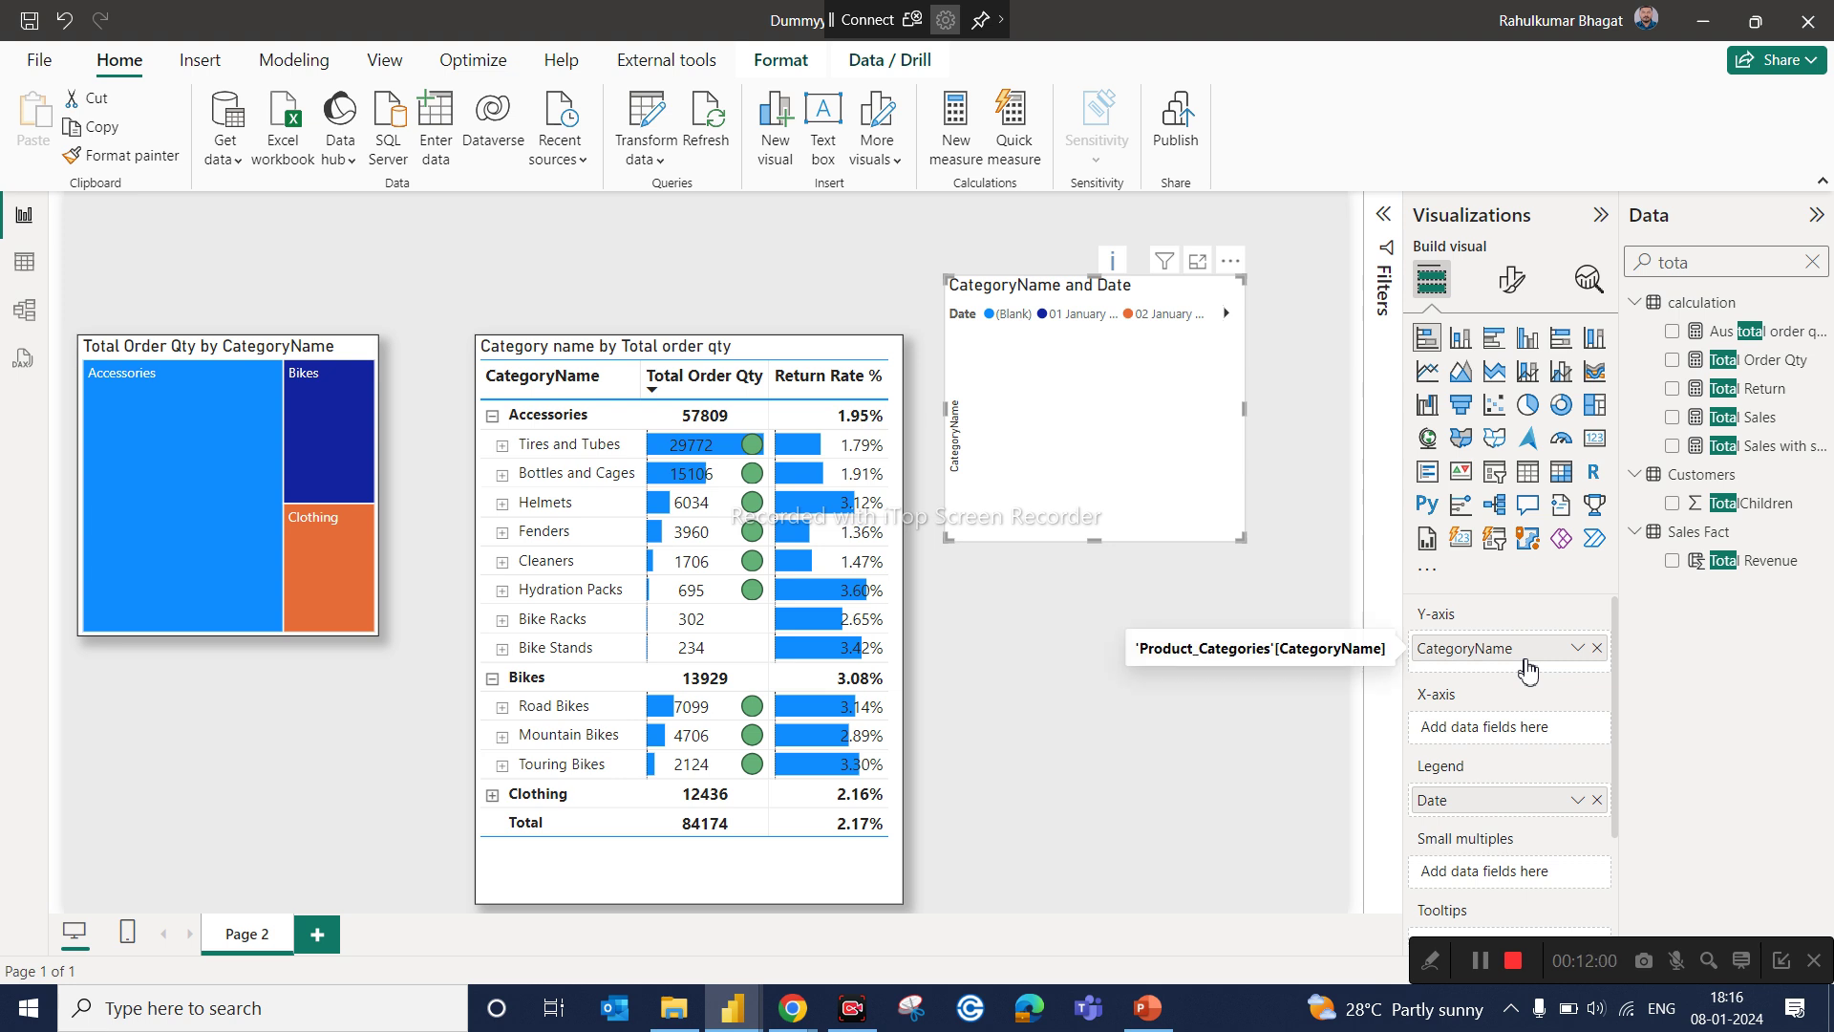
click(1494, 338)
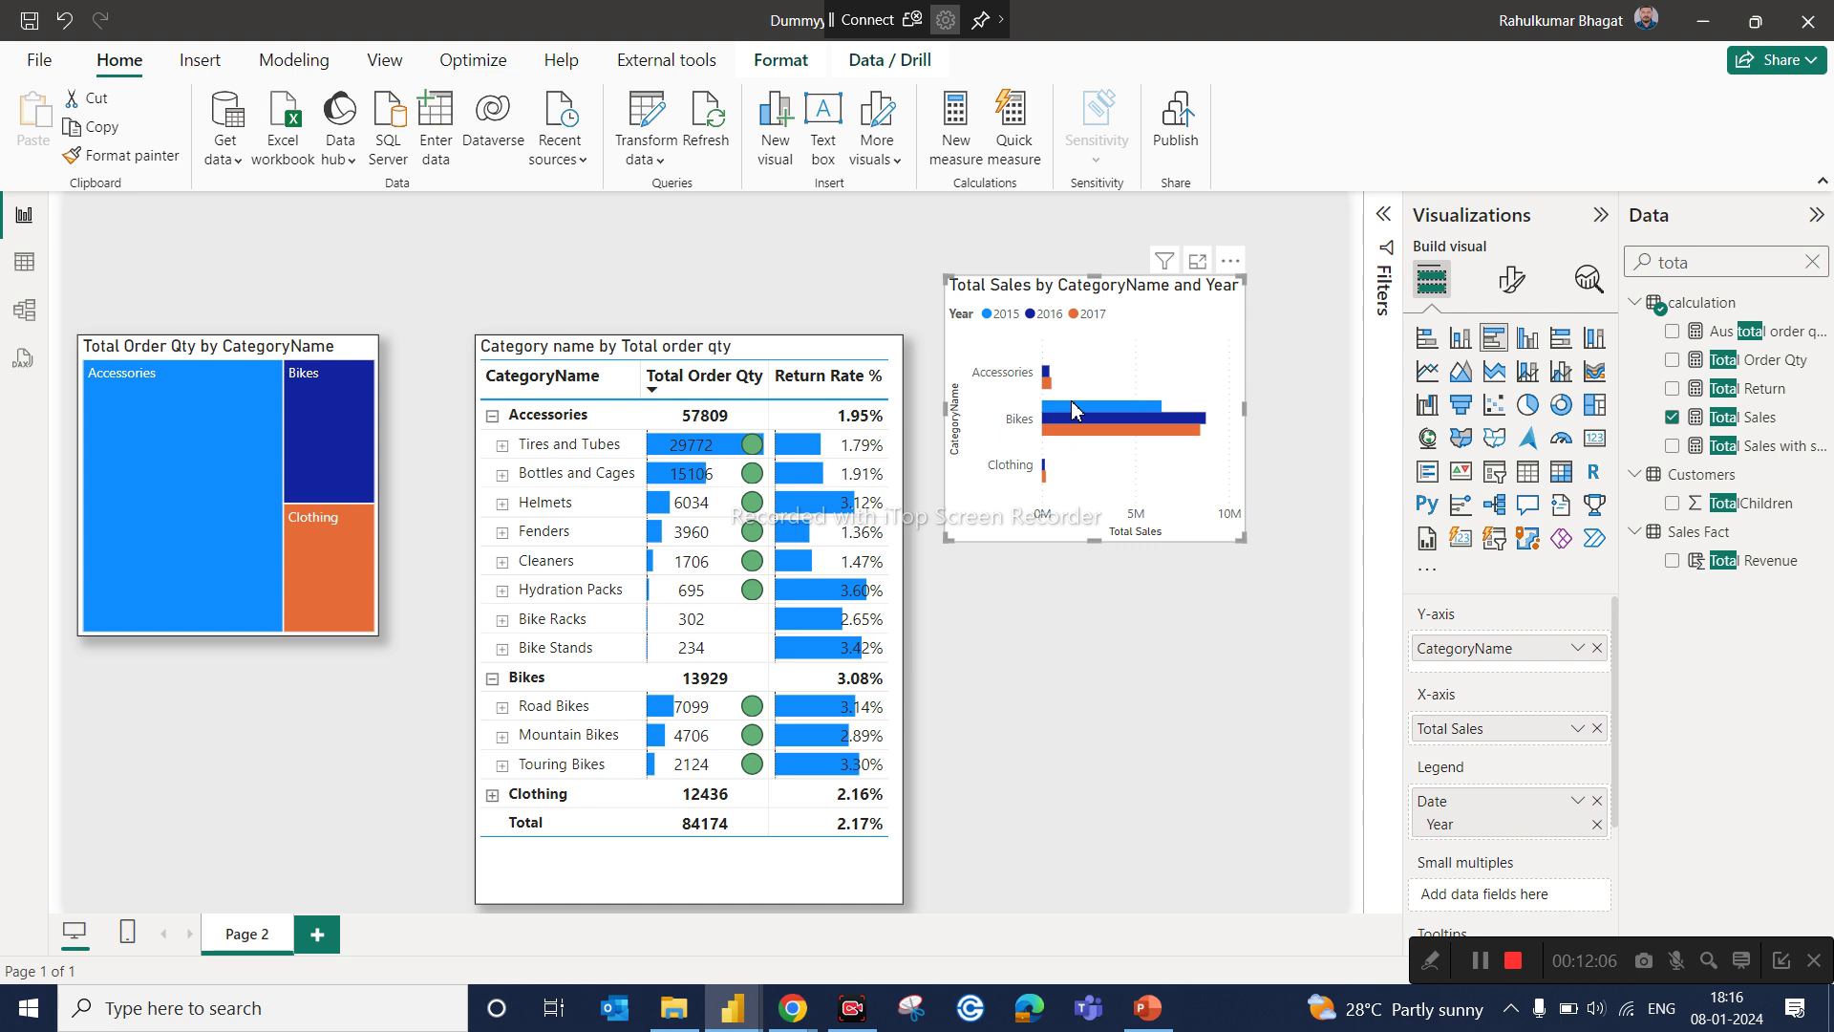
click(1533, 340)
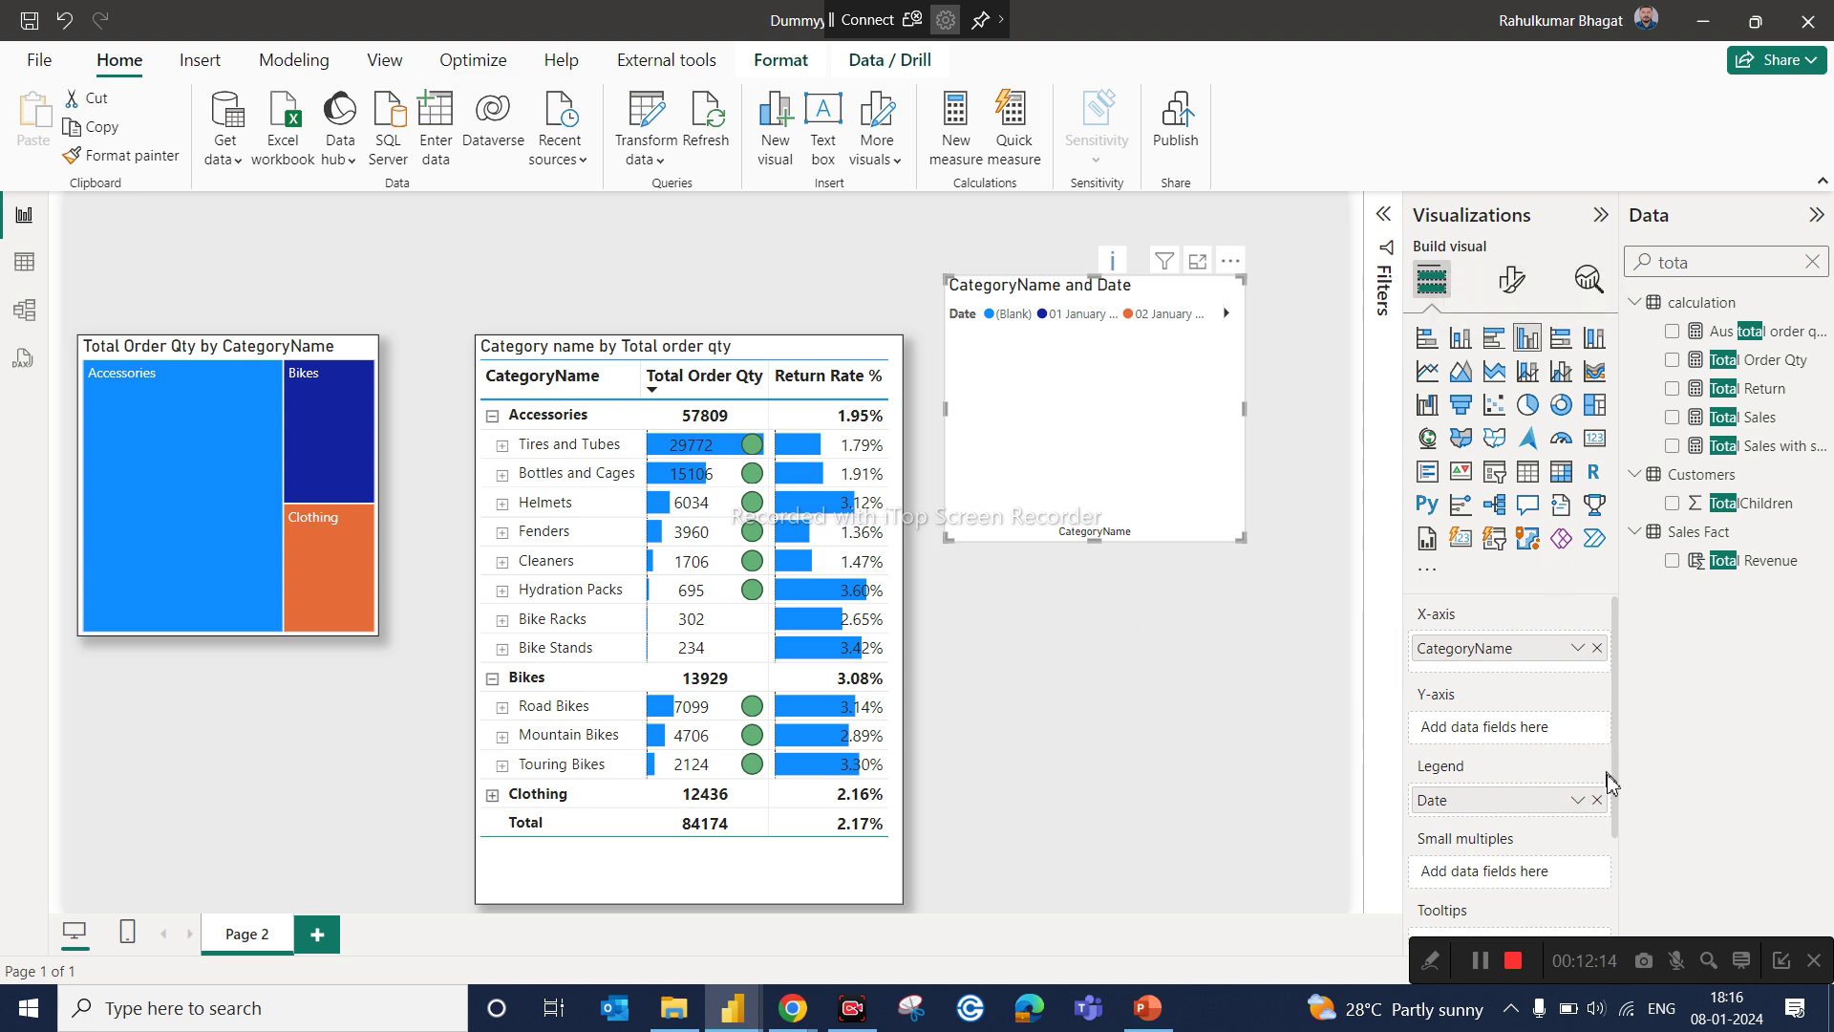
drag(1615, 734, 1615, 618)
Step: Switch to PowerPoint to review the Line Chart slide, and return to the Power BI report
click(1146, 1013)
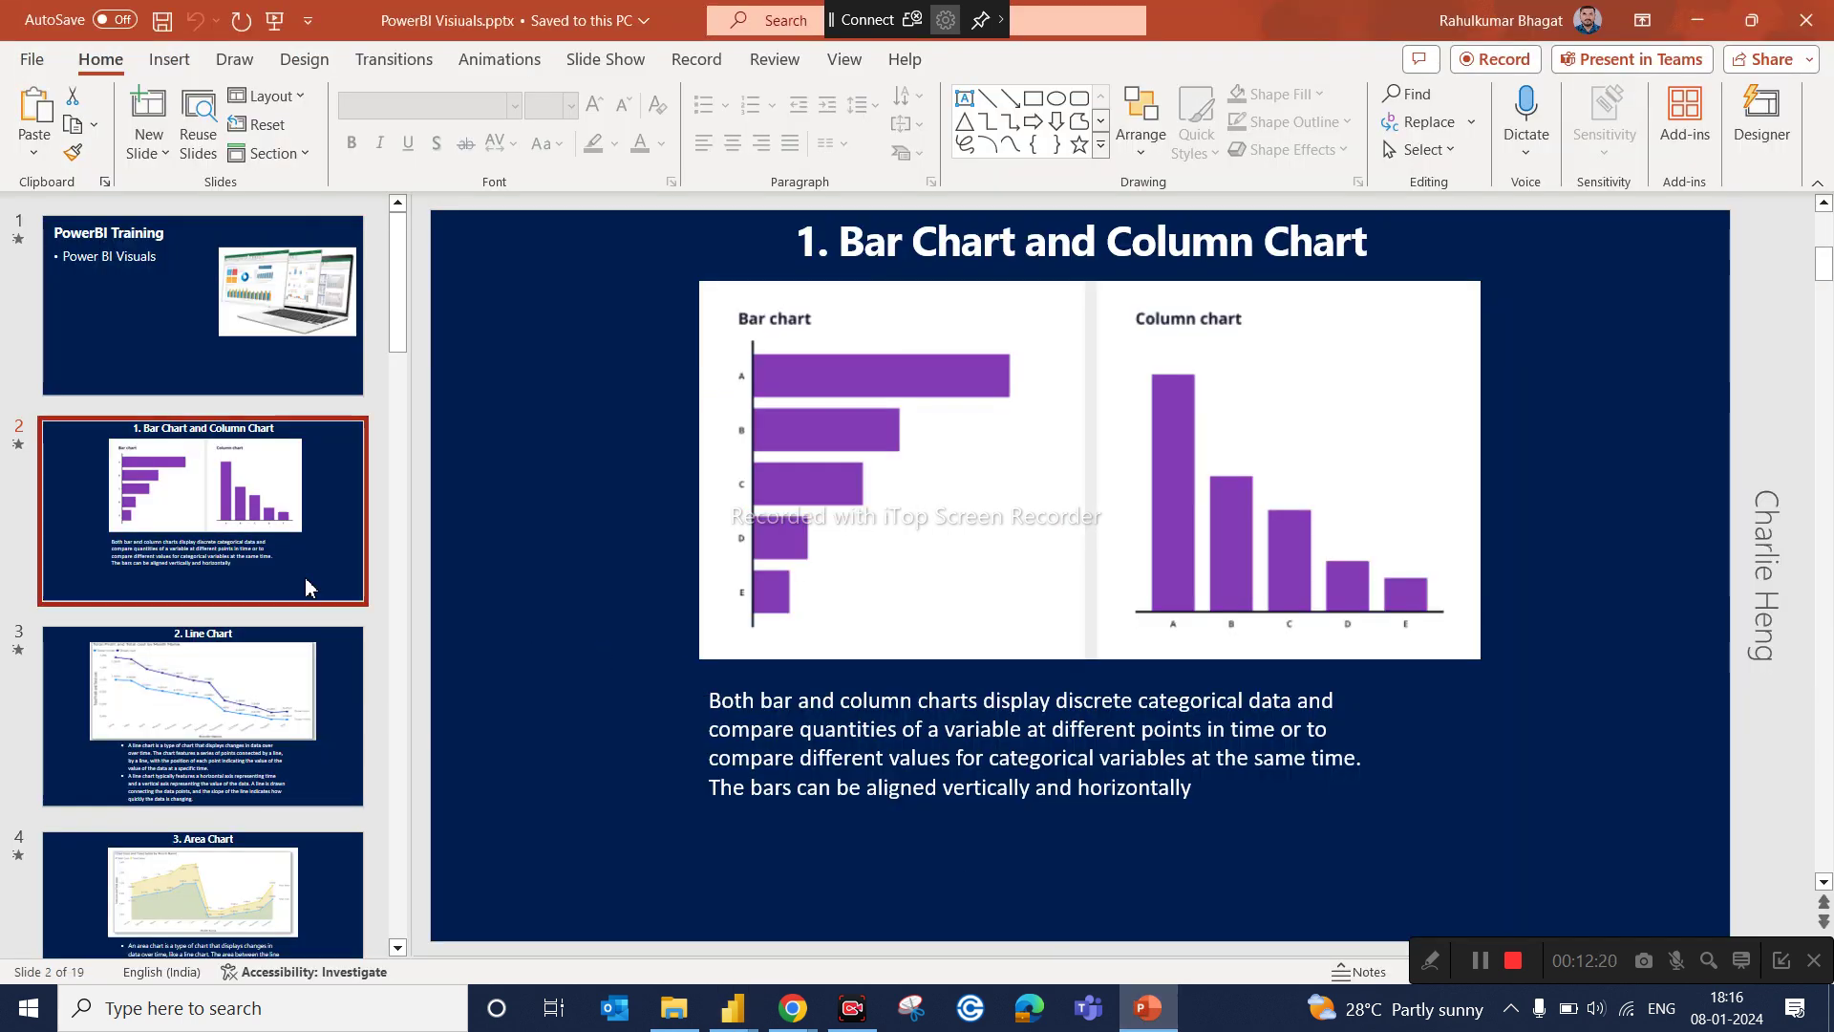
click(216, 673)
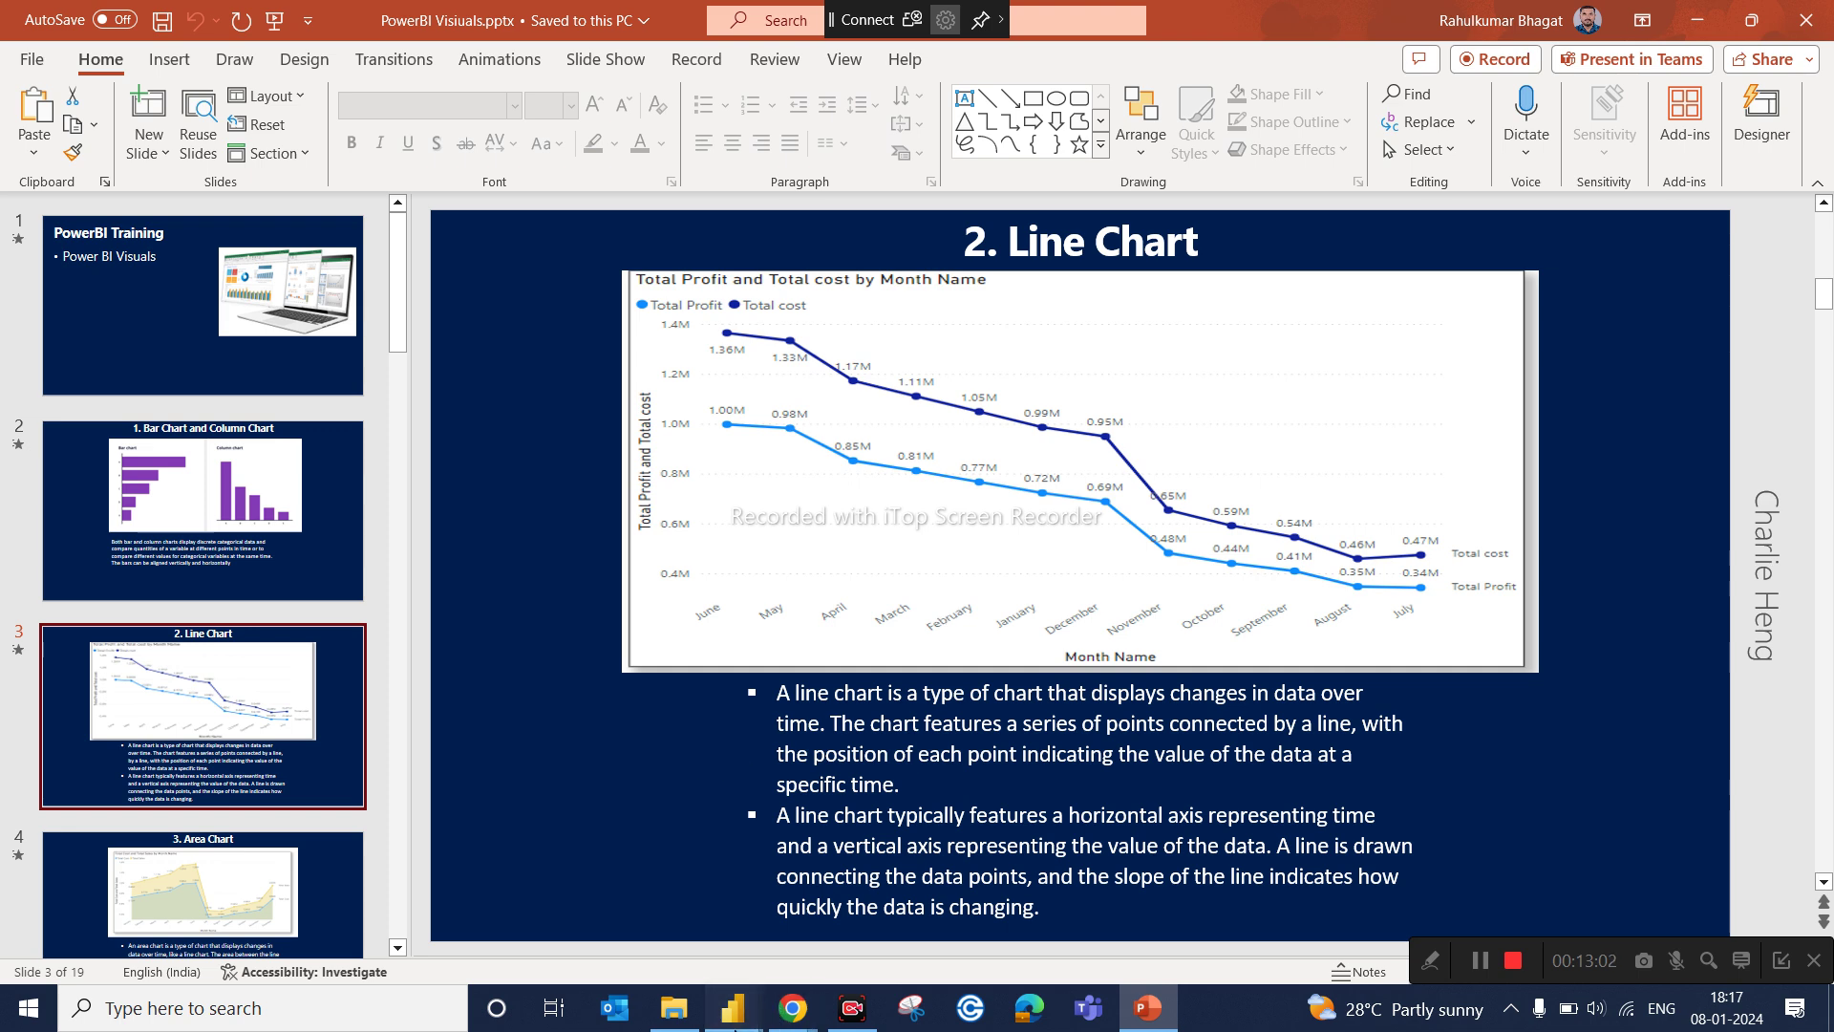
mouse_move(732, 1008)
click(860, 951)
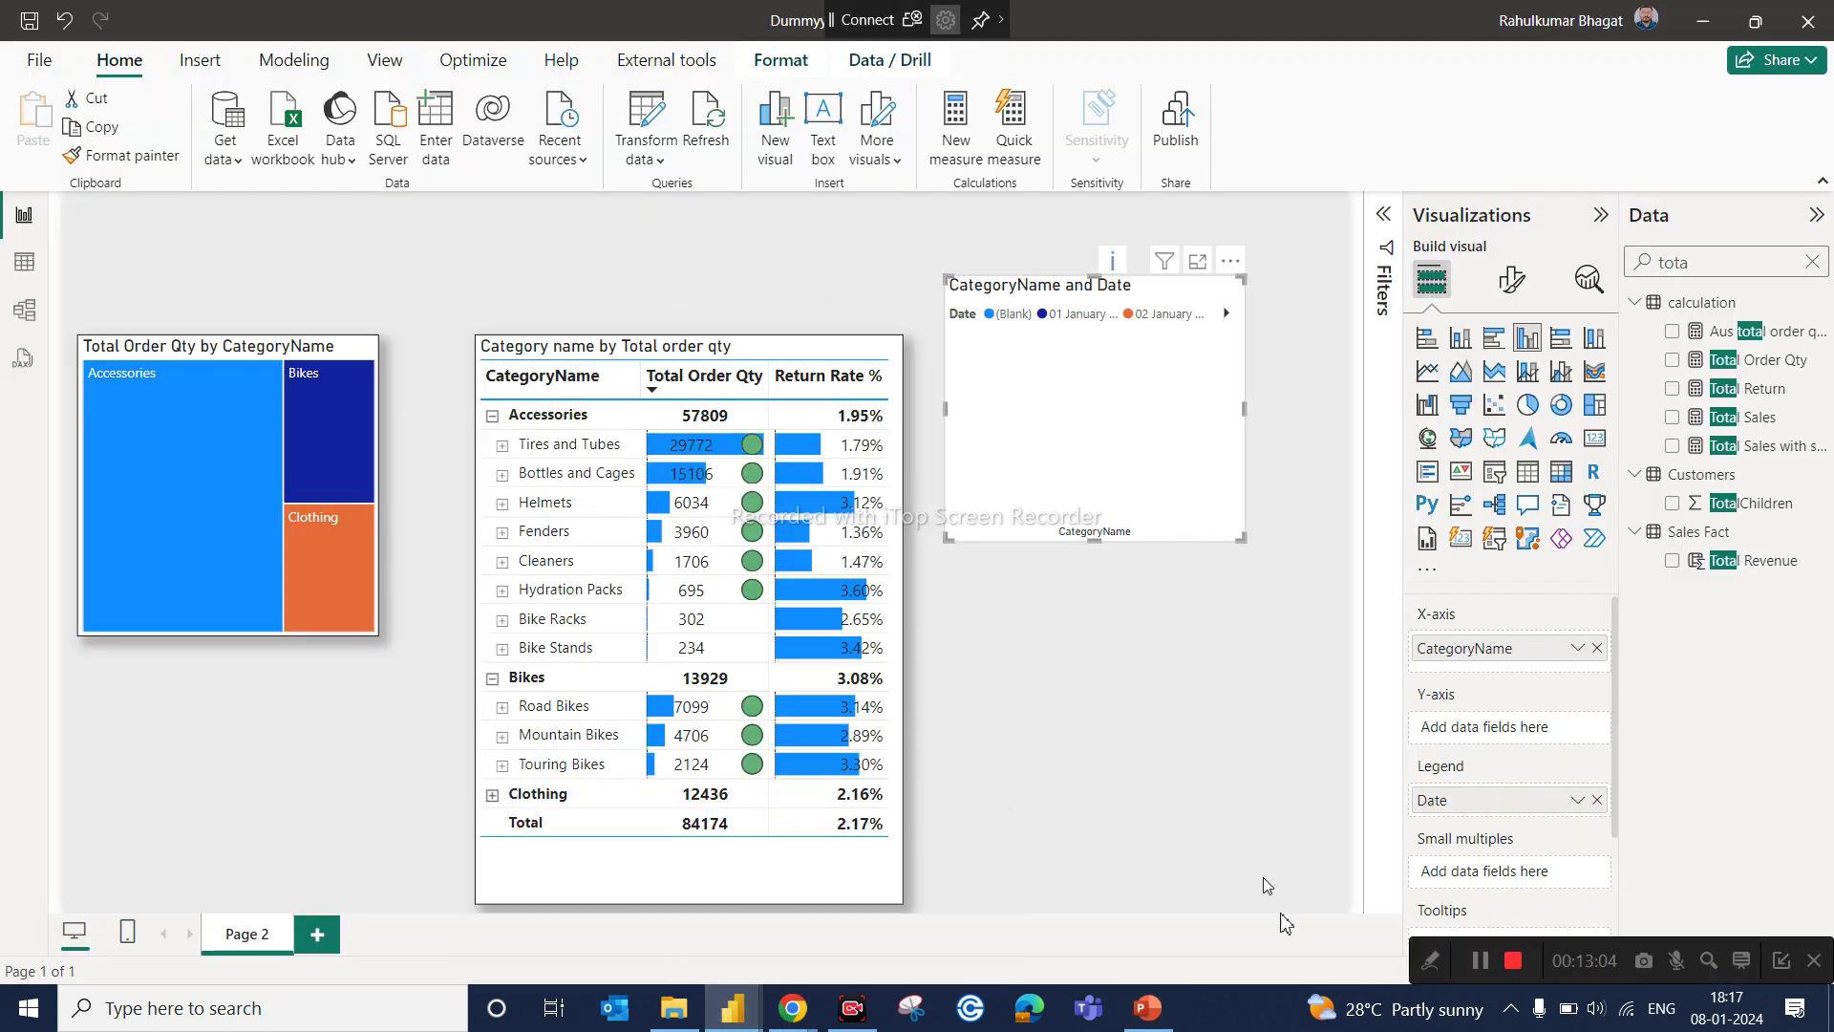
Step: Convert the visual to a line chart, then to a line and clustered column chart with Total Return on the line y-axis
click(1425, 373)
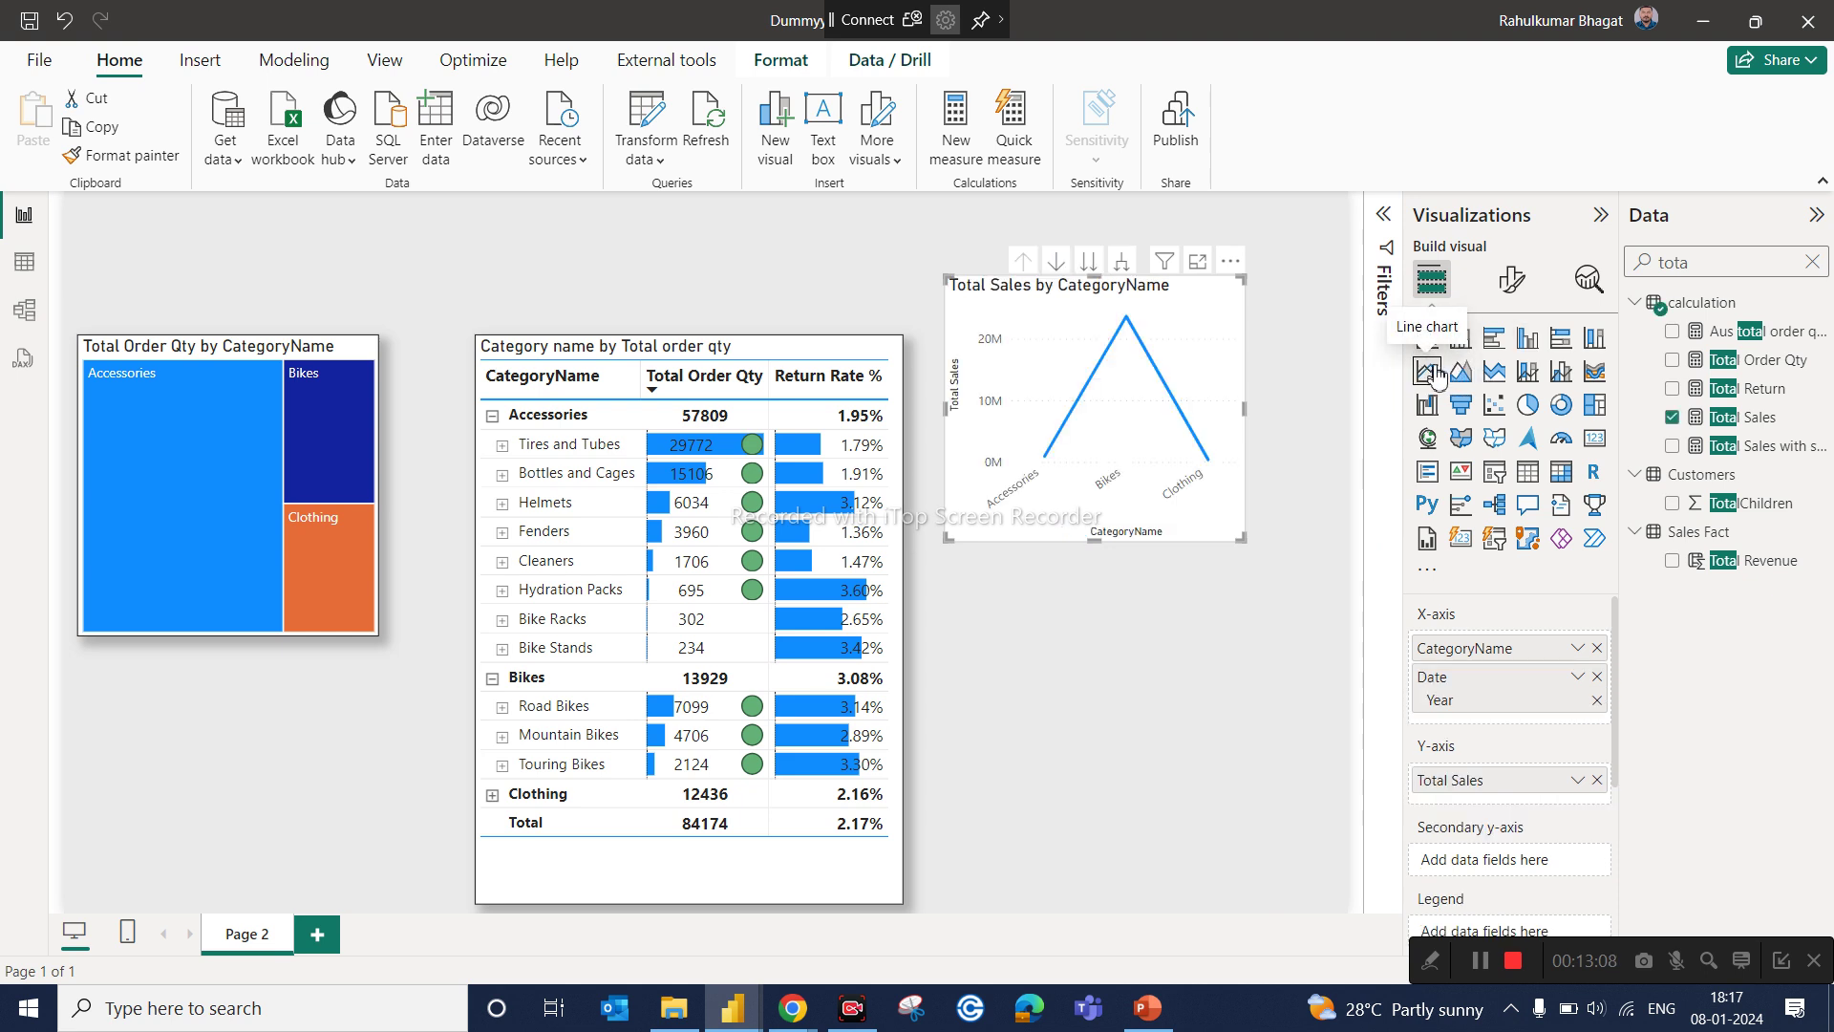
click(1562, 379)
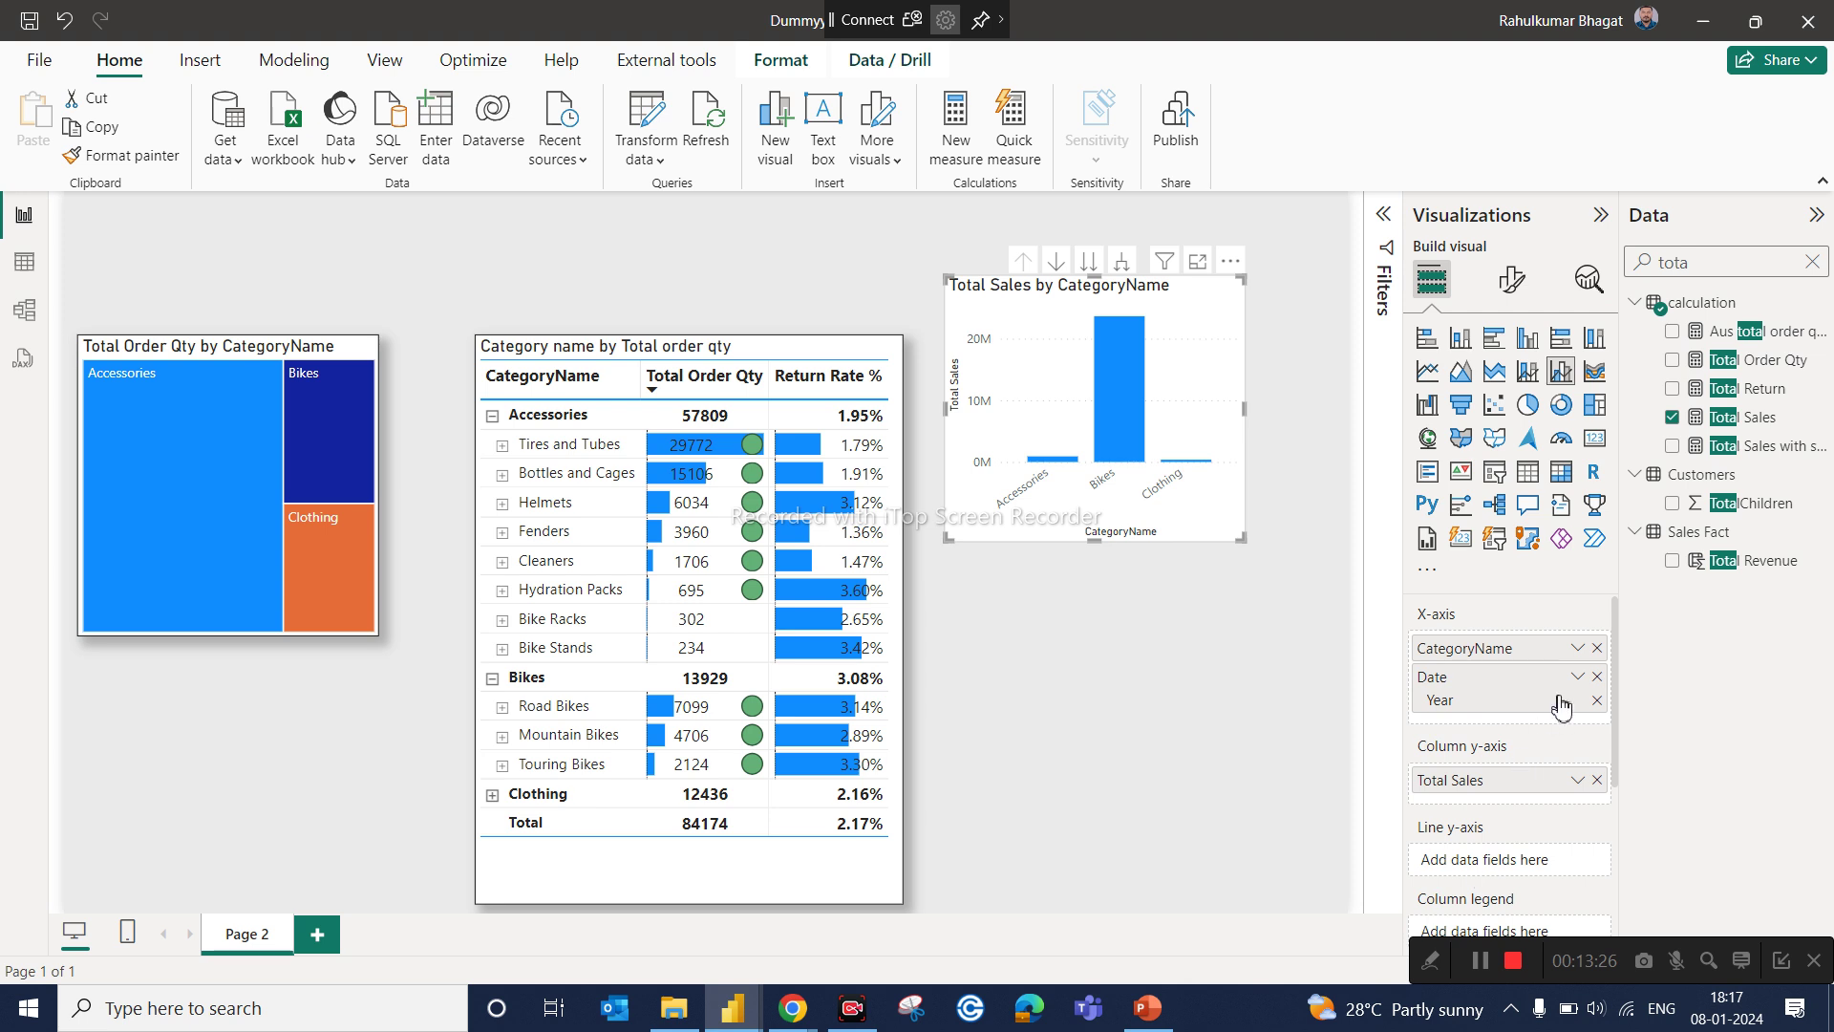
drag(1755, 389, 1551, 869)
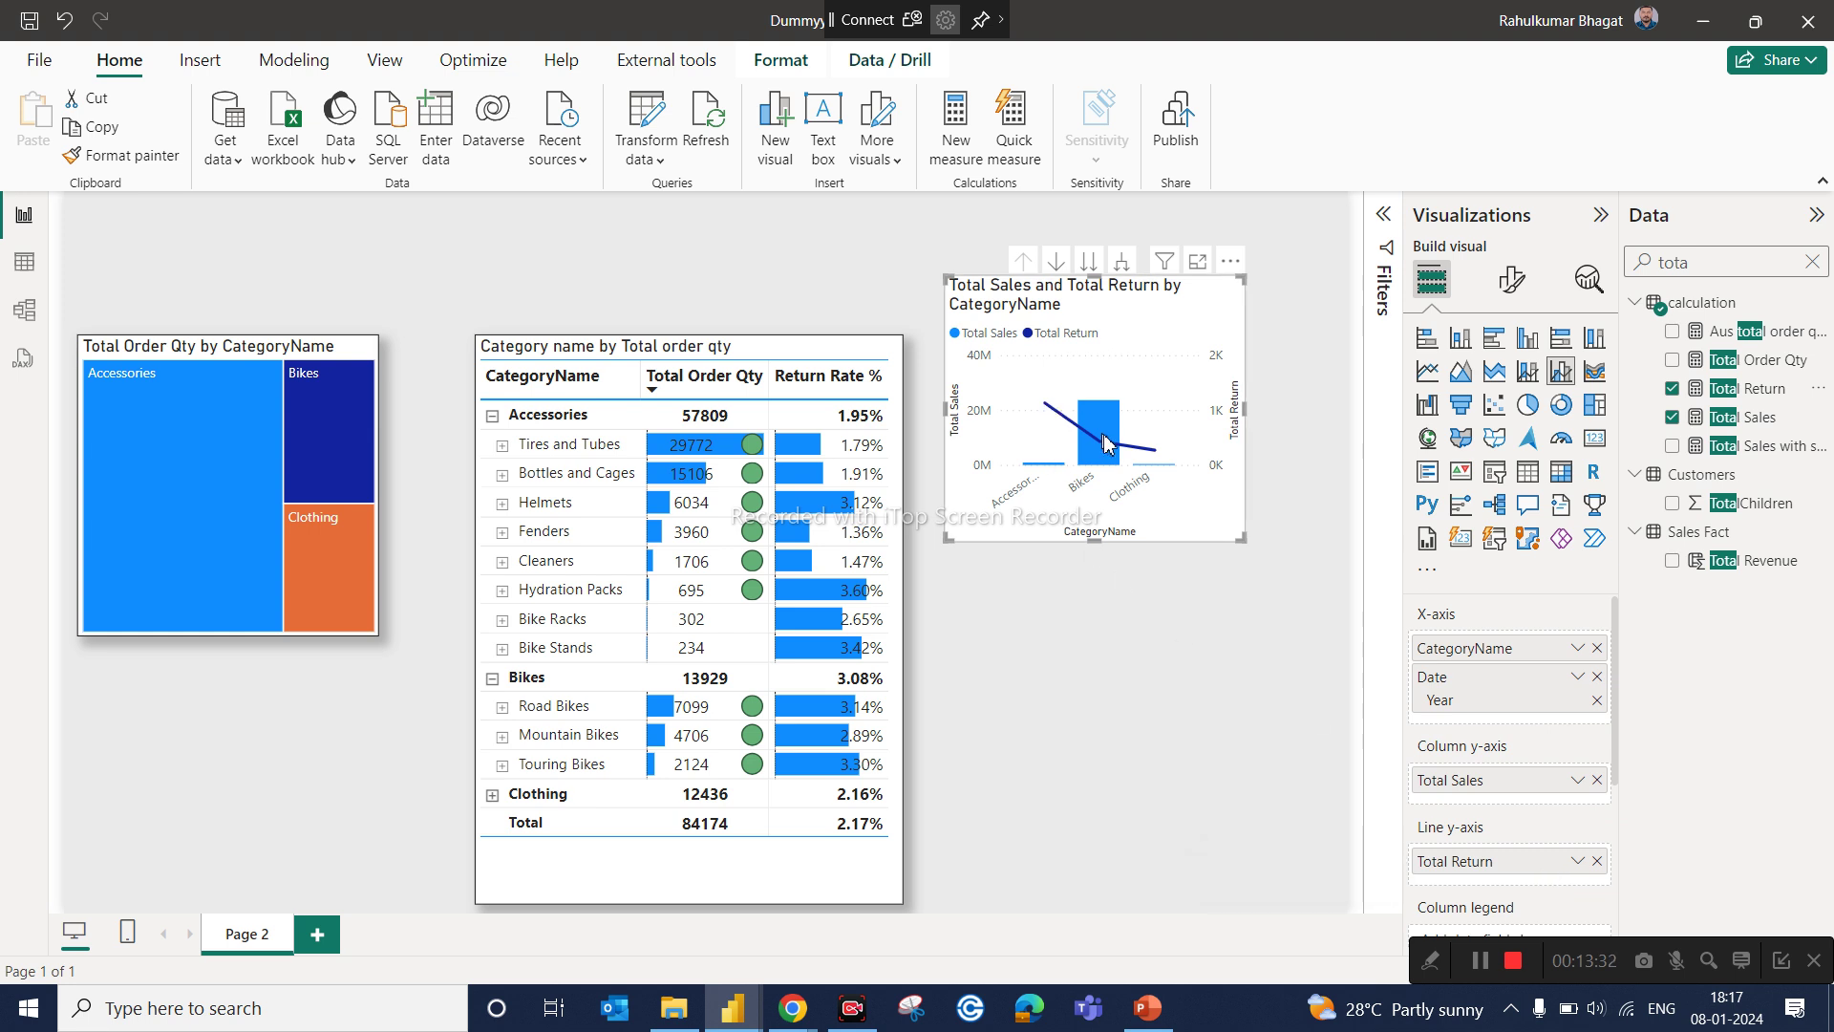
Step: Inspect the combo chart's Total Return line and Total Sales columns in focus mode, then exit and switch to the PowerPoint Line Chart slide
click(1200, 265)
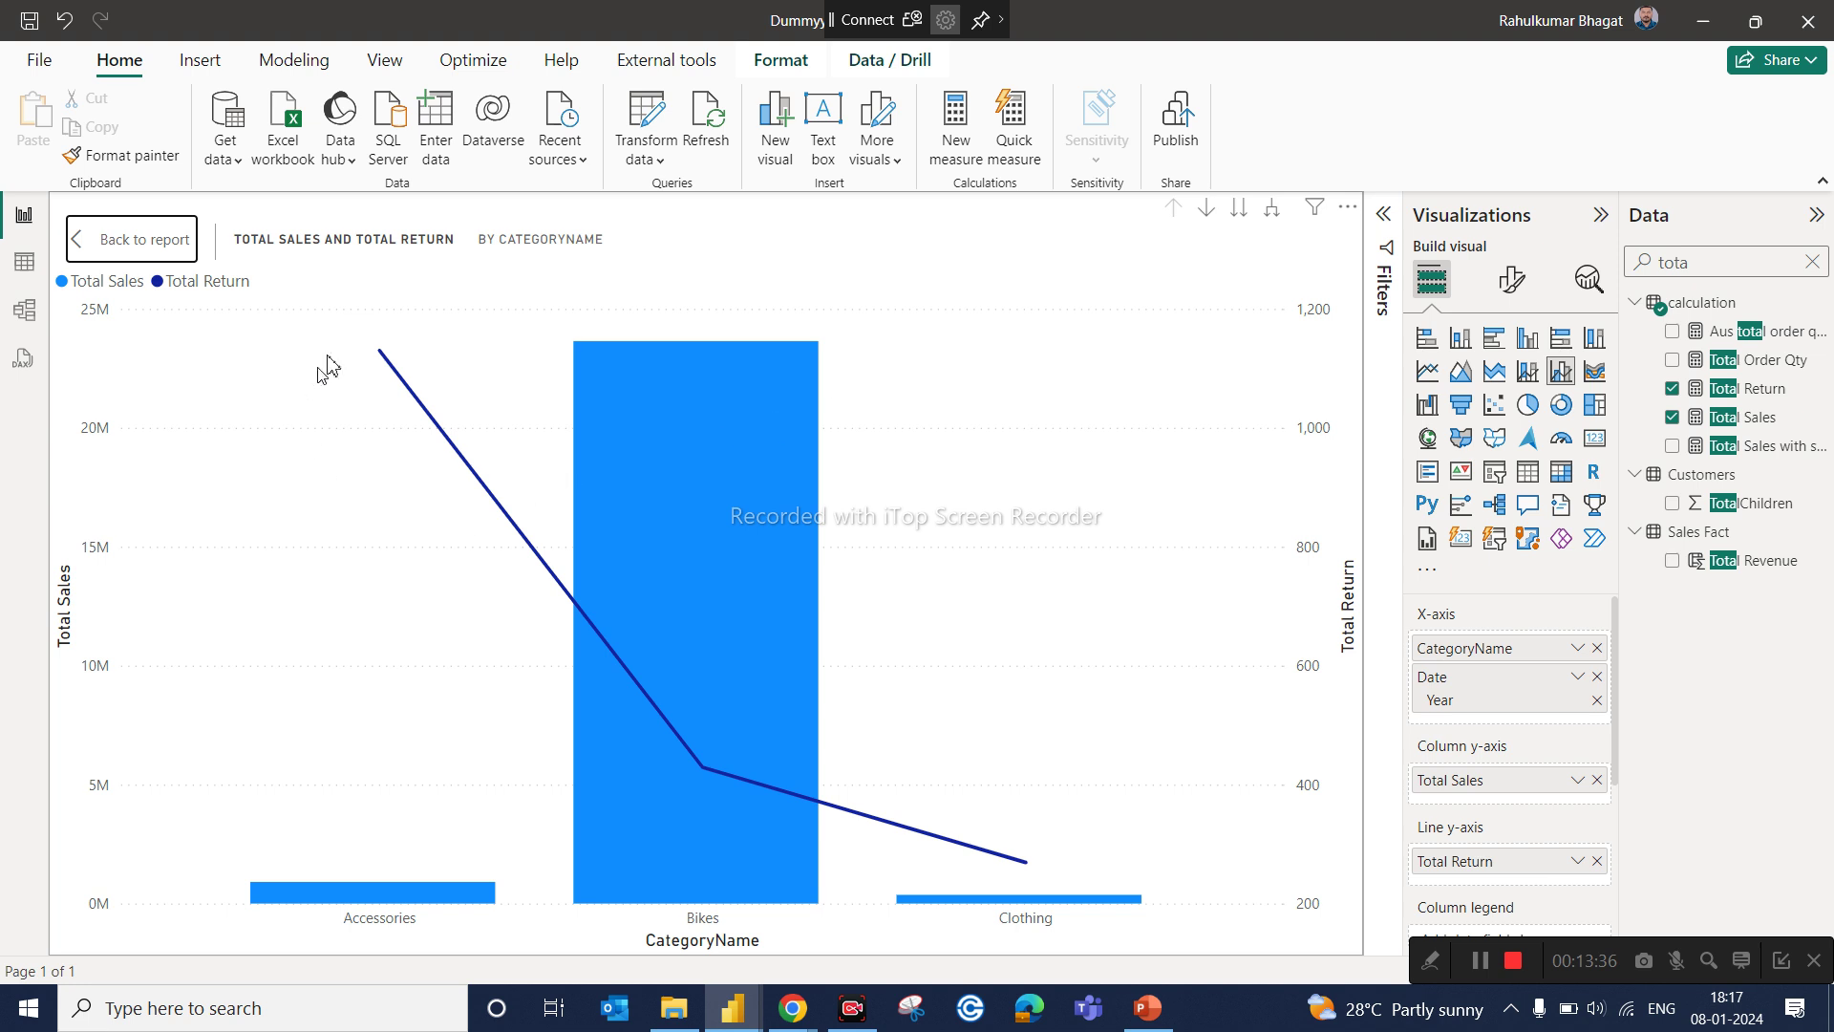
mouse_move(381, 360)
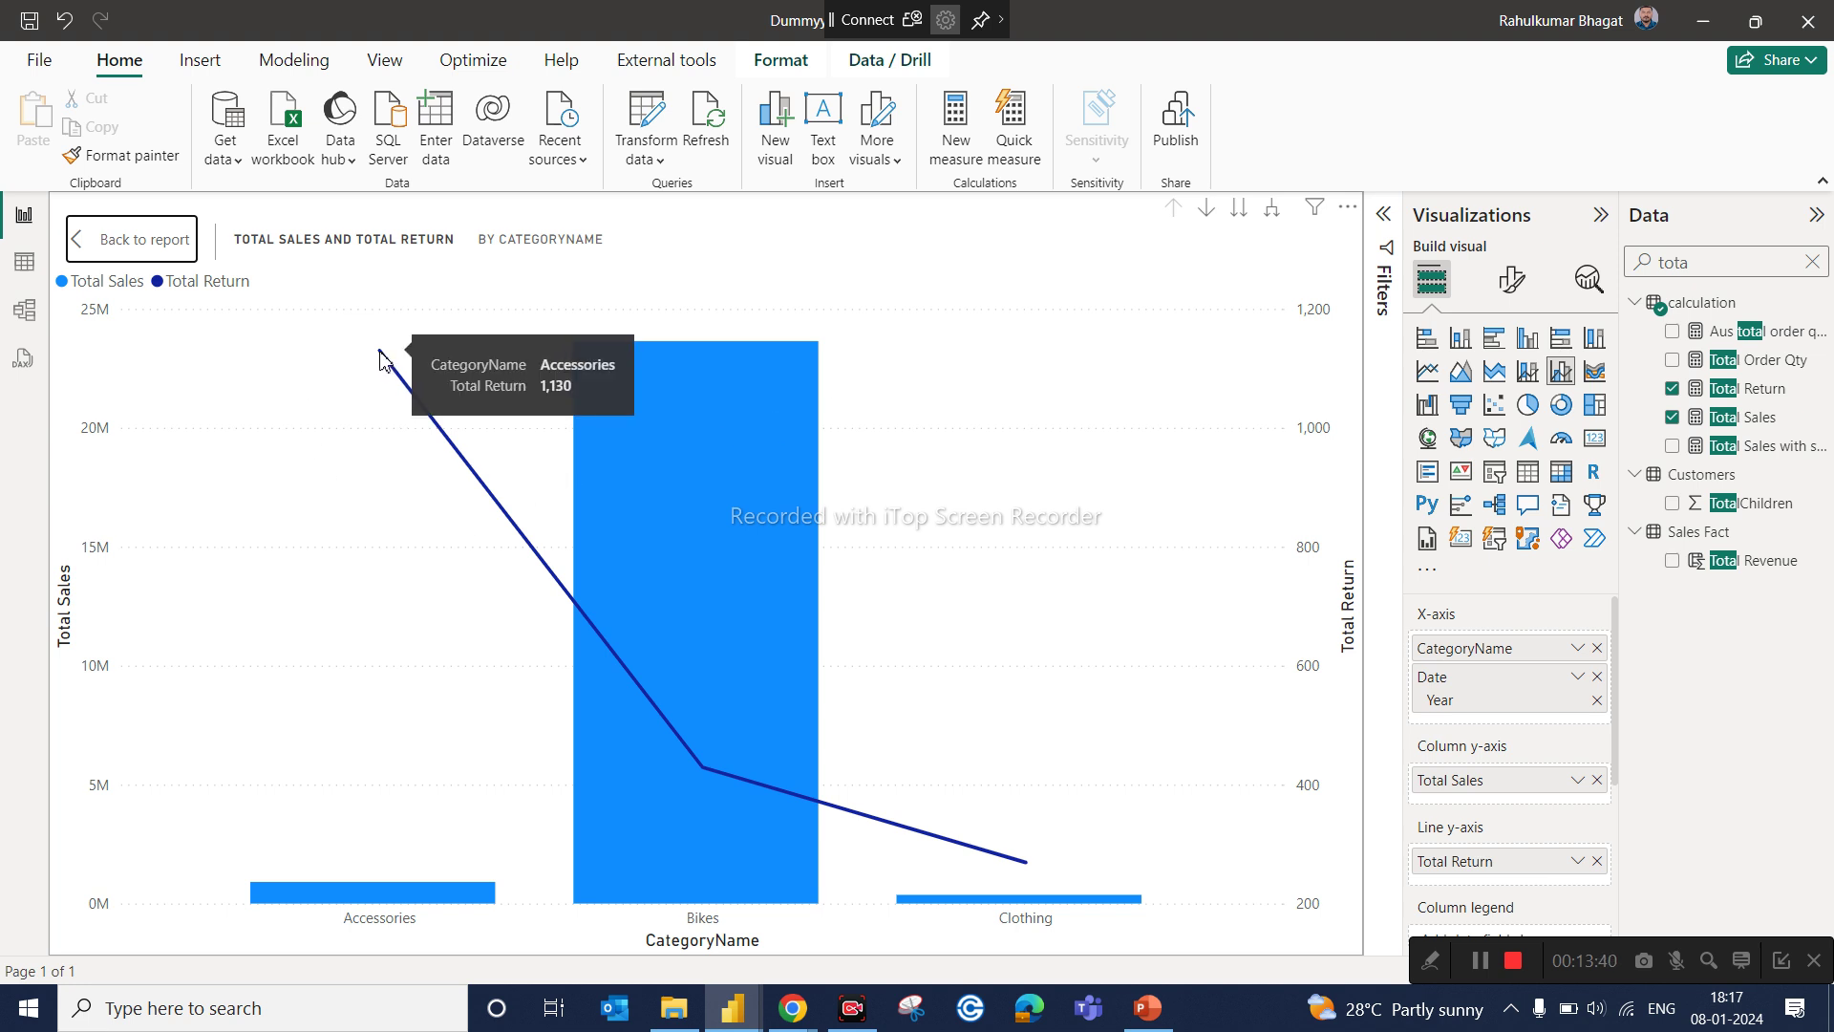
mouse_move(701, 776)
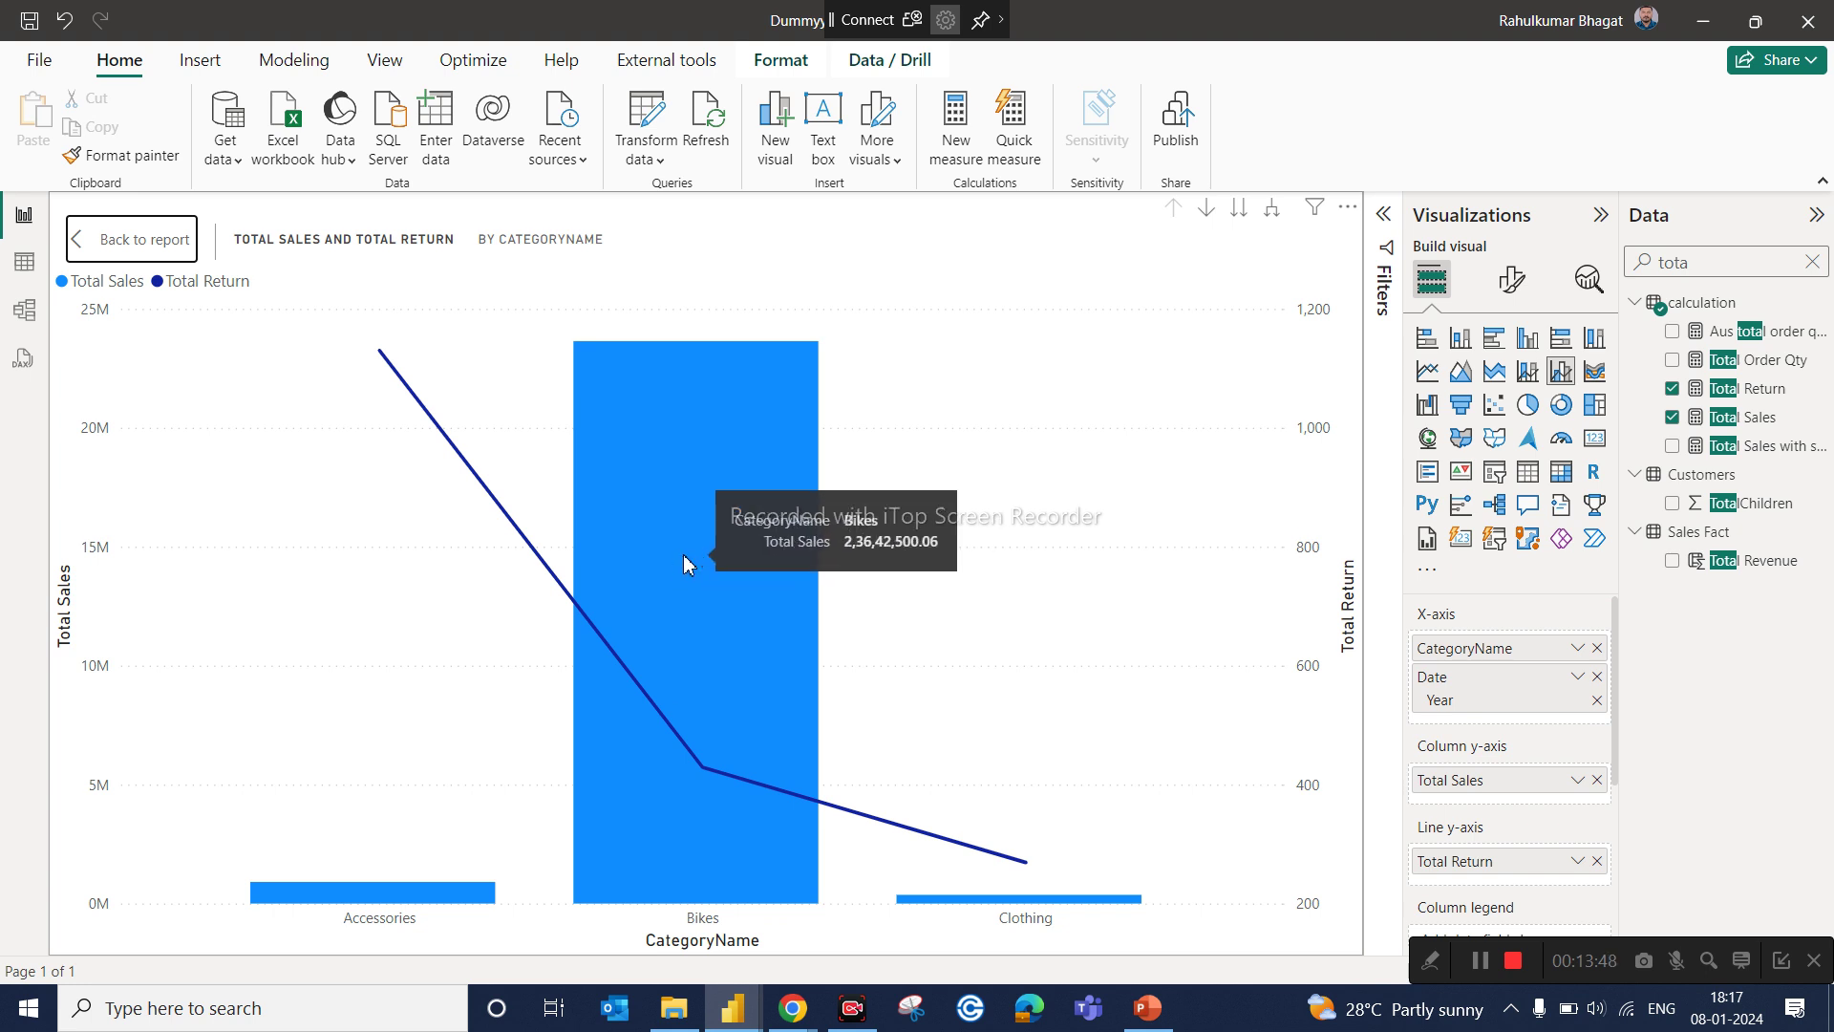
click(134, 239)
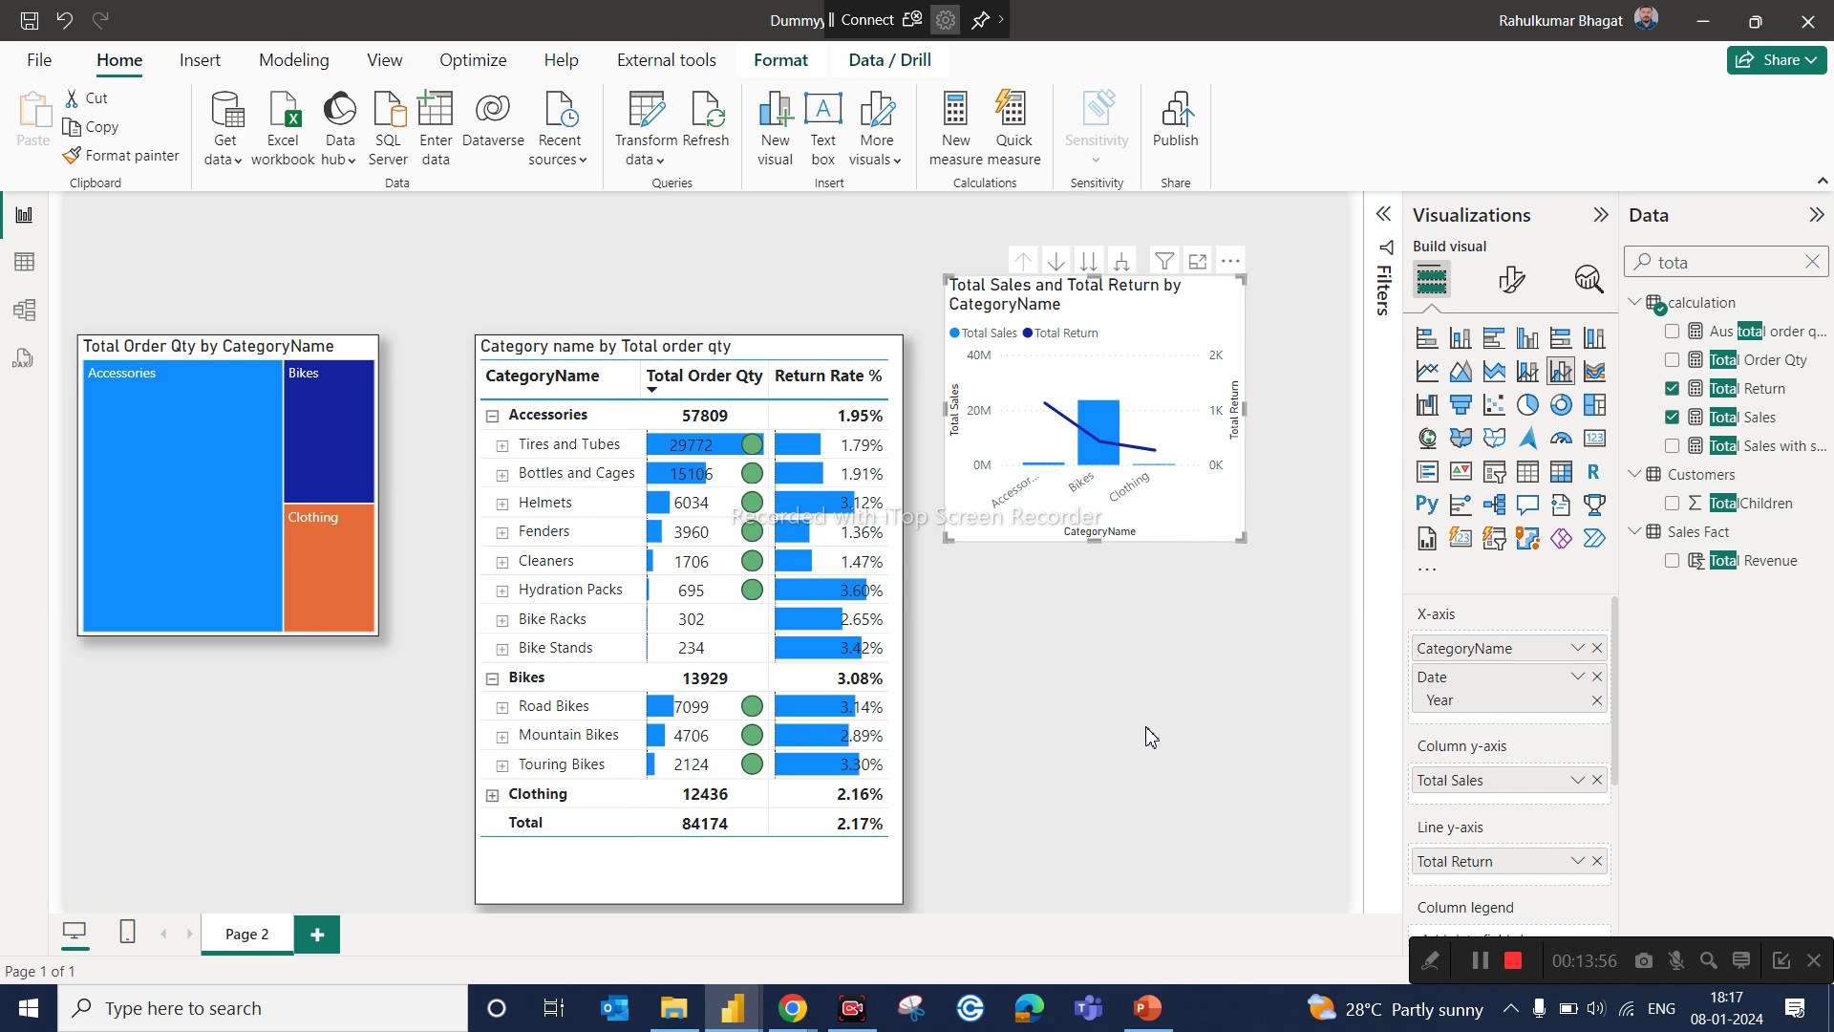
click(1144, 1010)
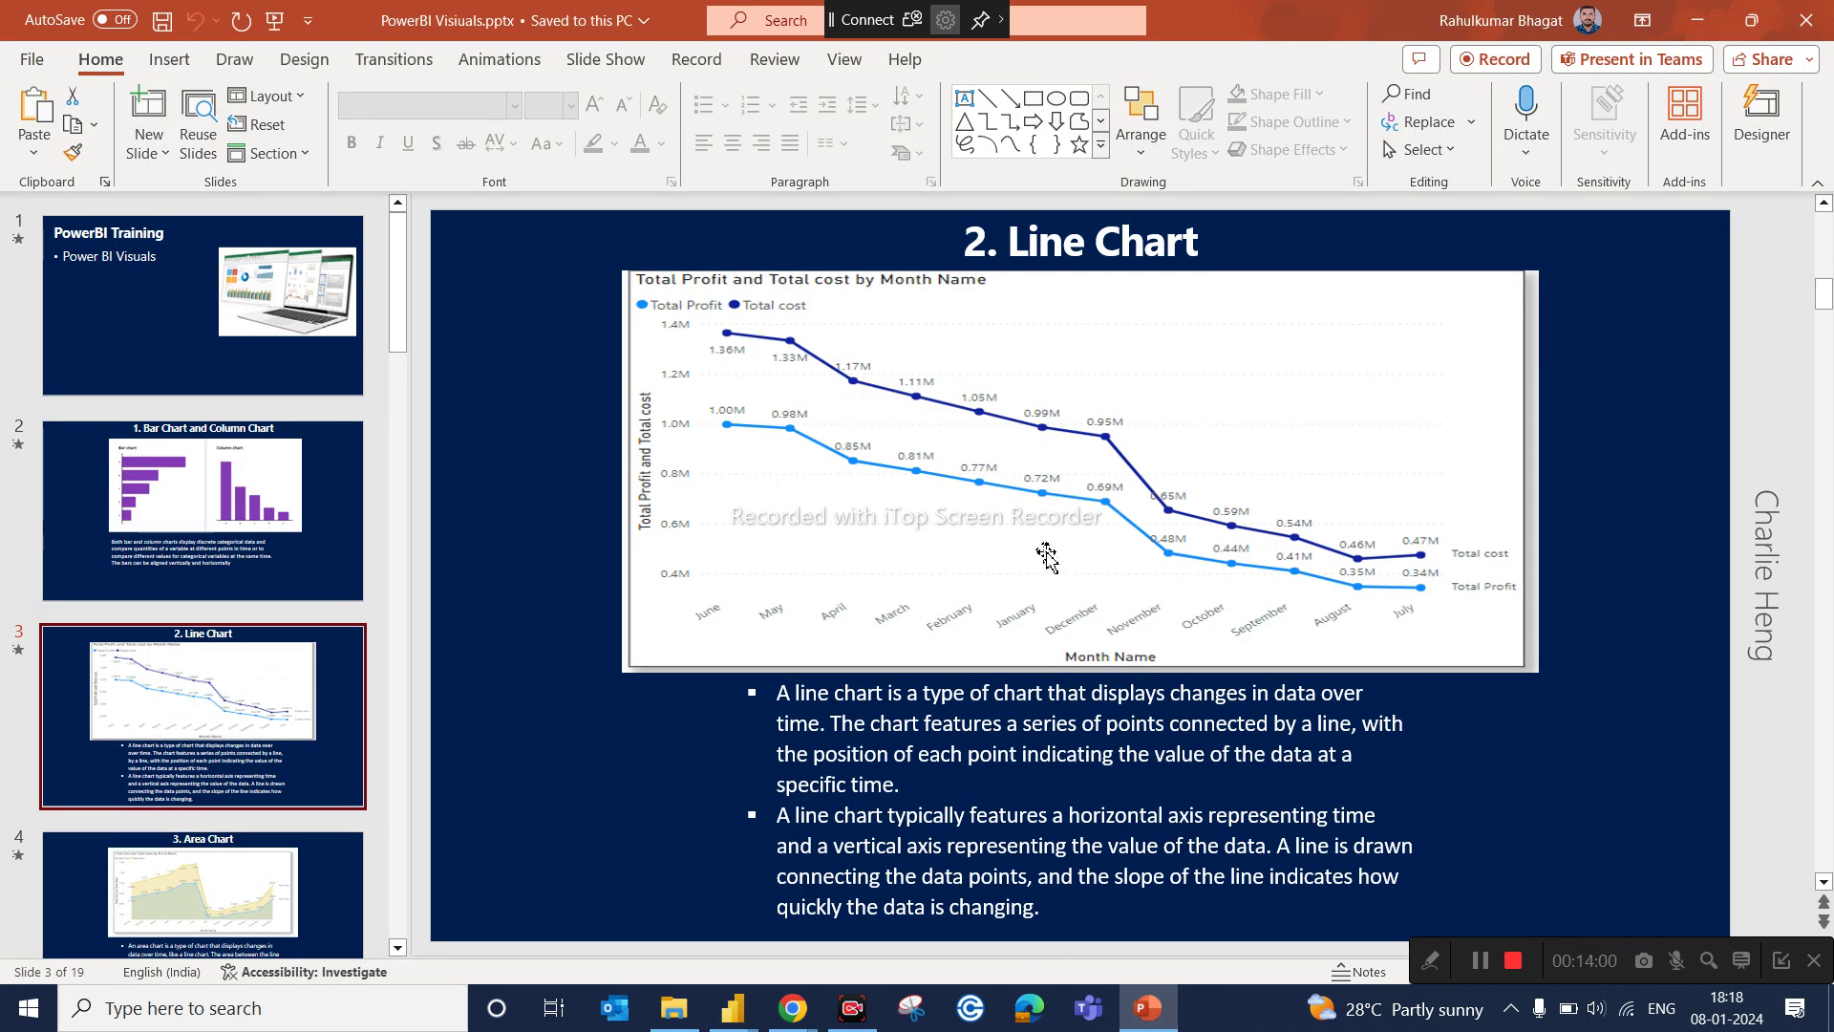
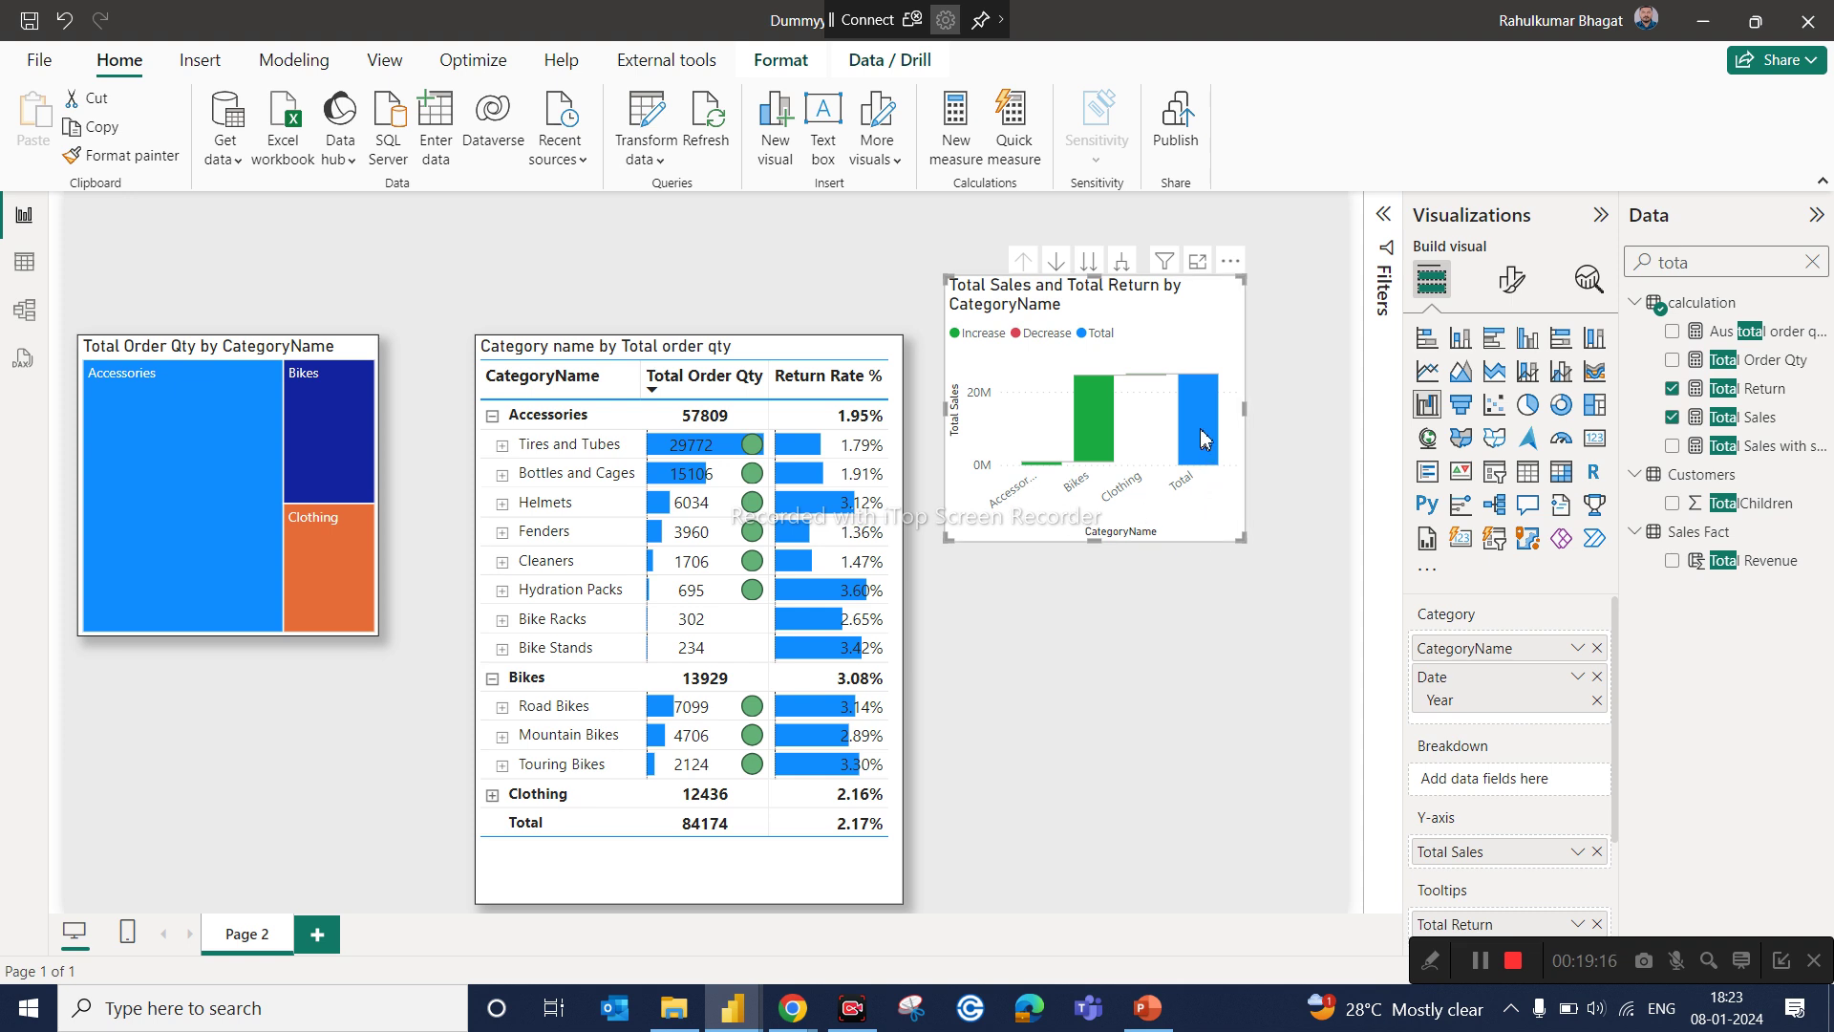
Step: Open the waterfall chart in focus mode, move Year from Category to Breakdown, and remove Total Return from the Tooltips
mouse_move(1200, 425)
click(1199, 263)
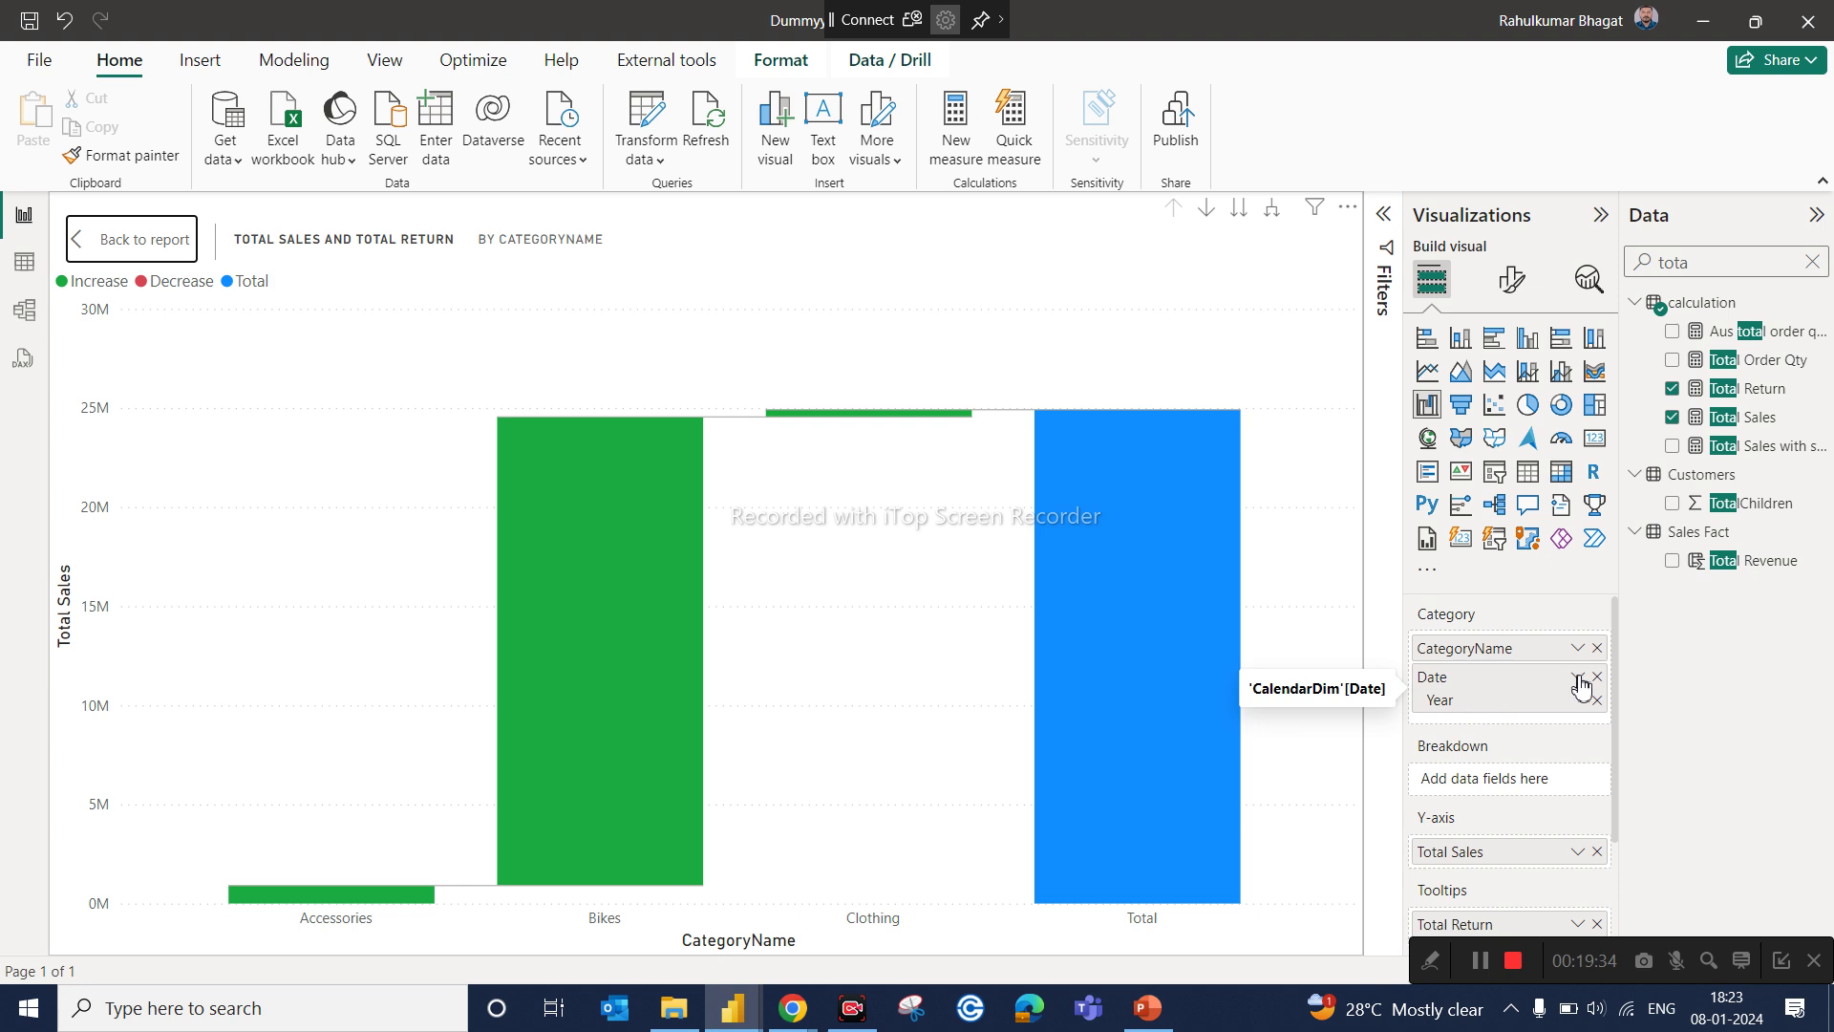
drag(1510, 704, 1500, 786)
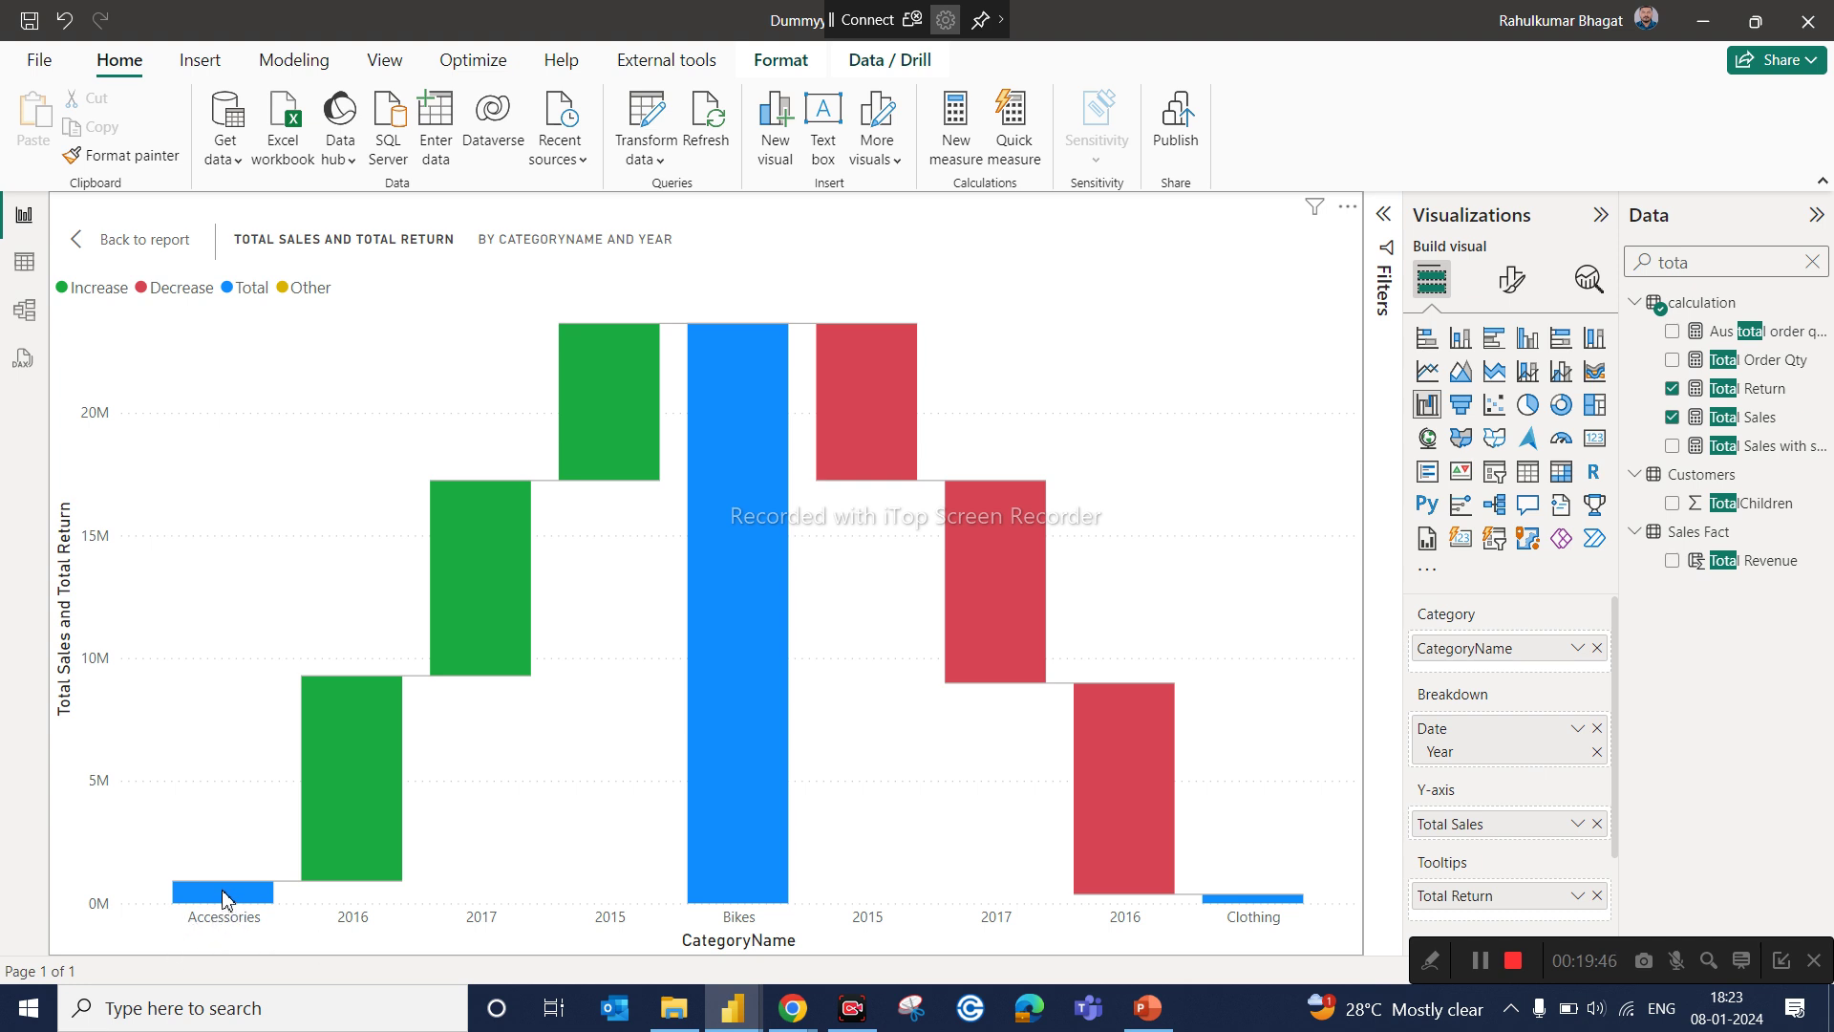
mouse_move(223, 894)
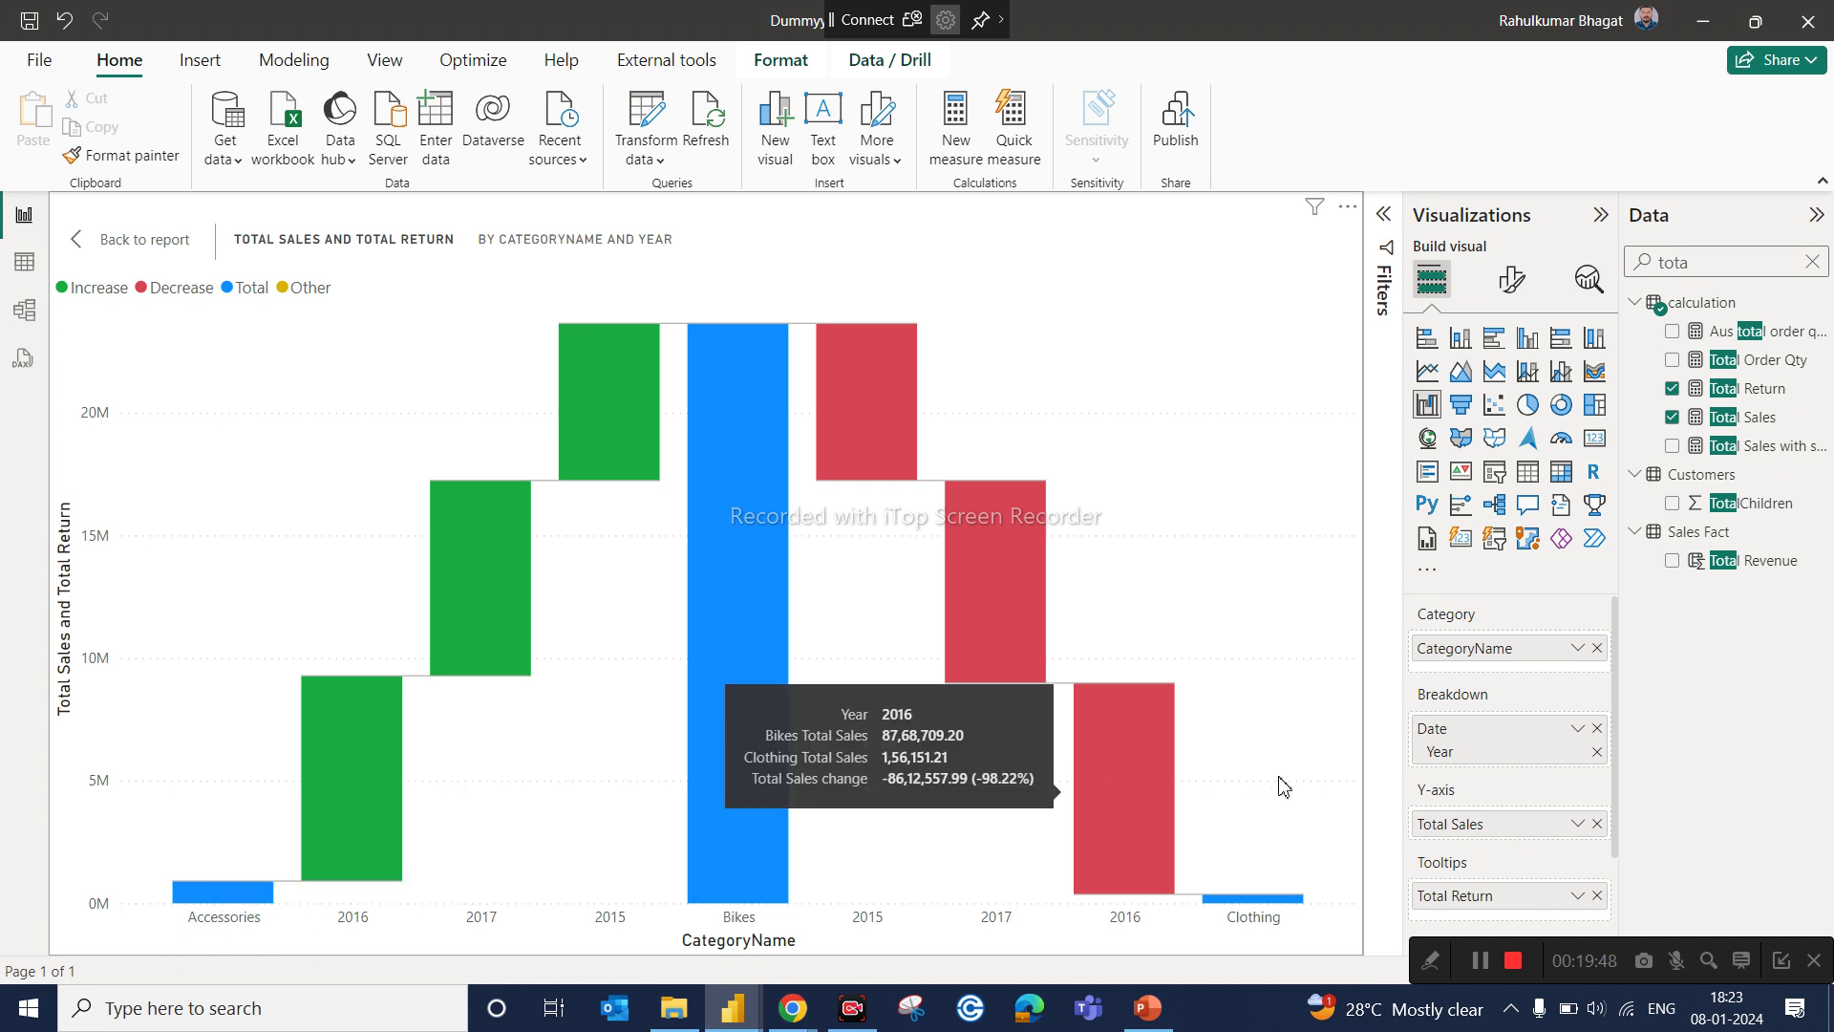
click(1596, 896)
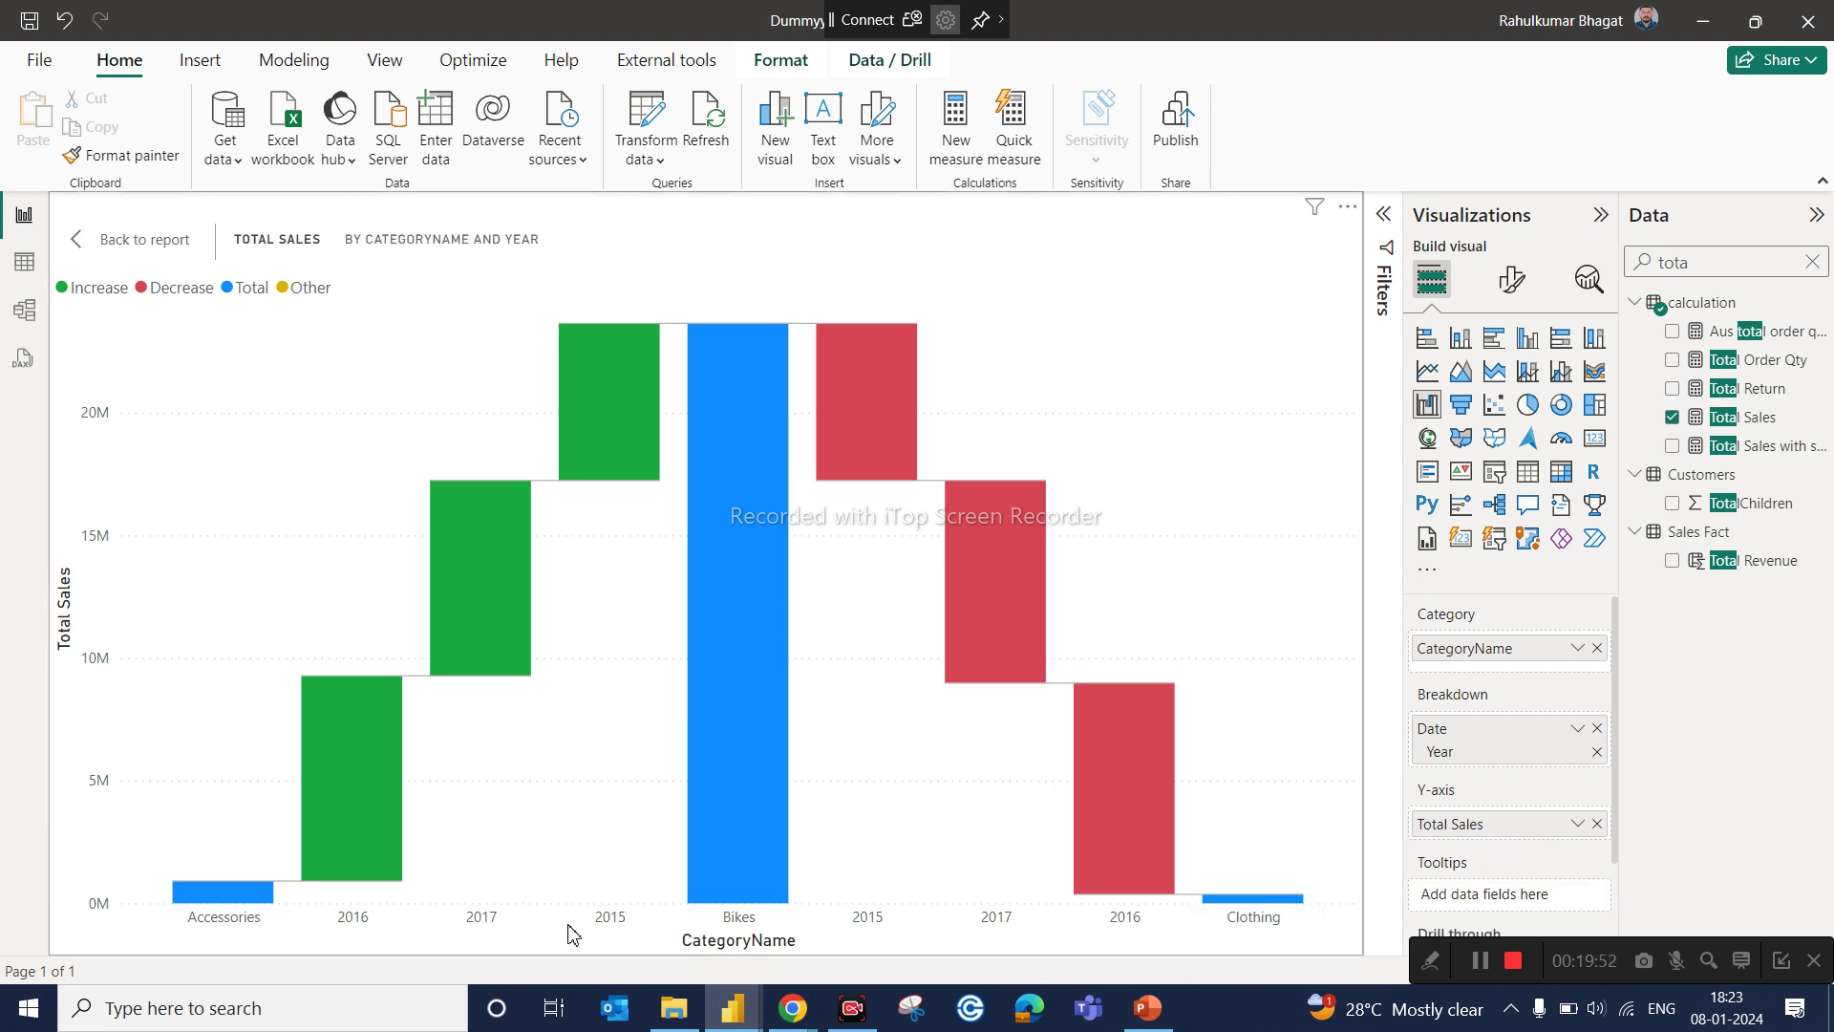
Step: Examine the waterfall's yearly sales changes from Accessories to Bikes and from Bikes to Clothing
mouse_move(256, 902)
mouse_move(333, 794)
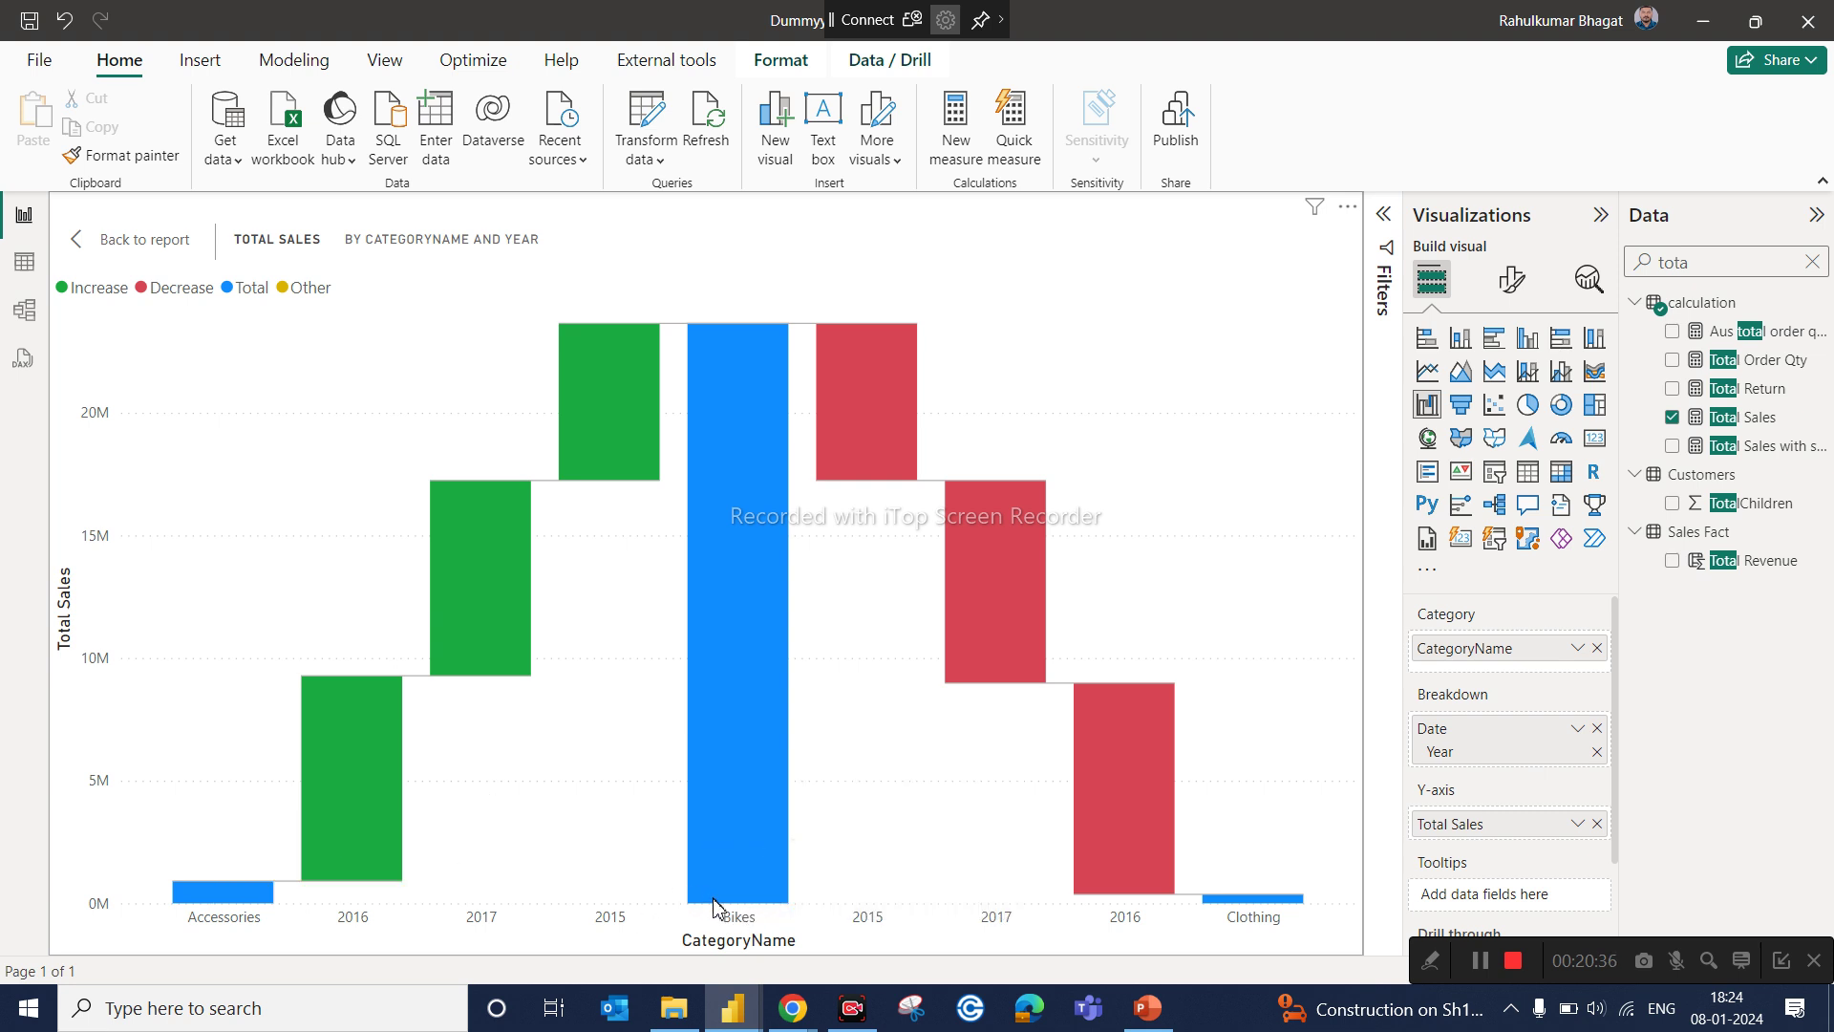
mouse_move(731, 872)
mouse_move(499, 580)
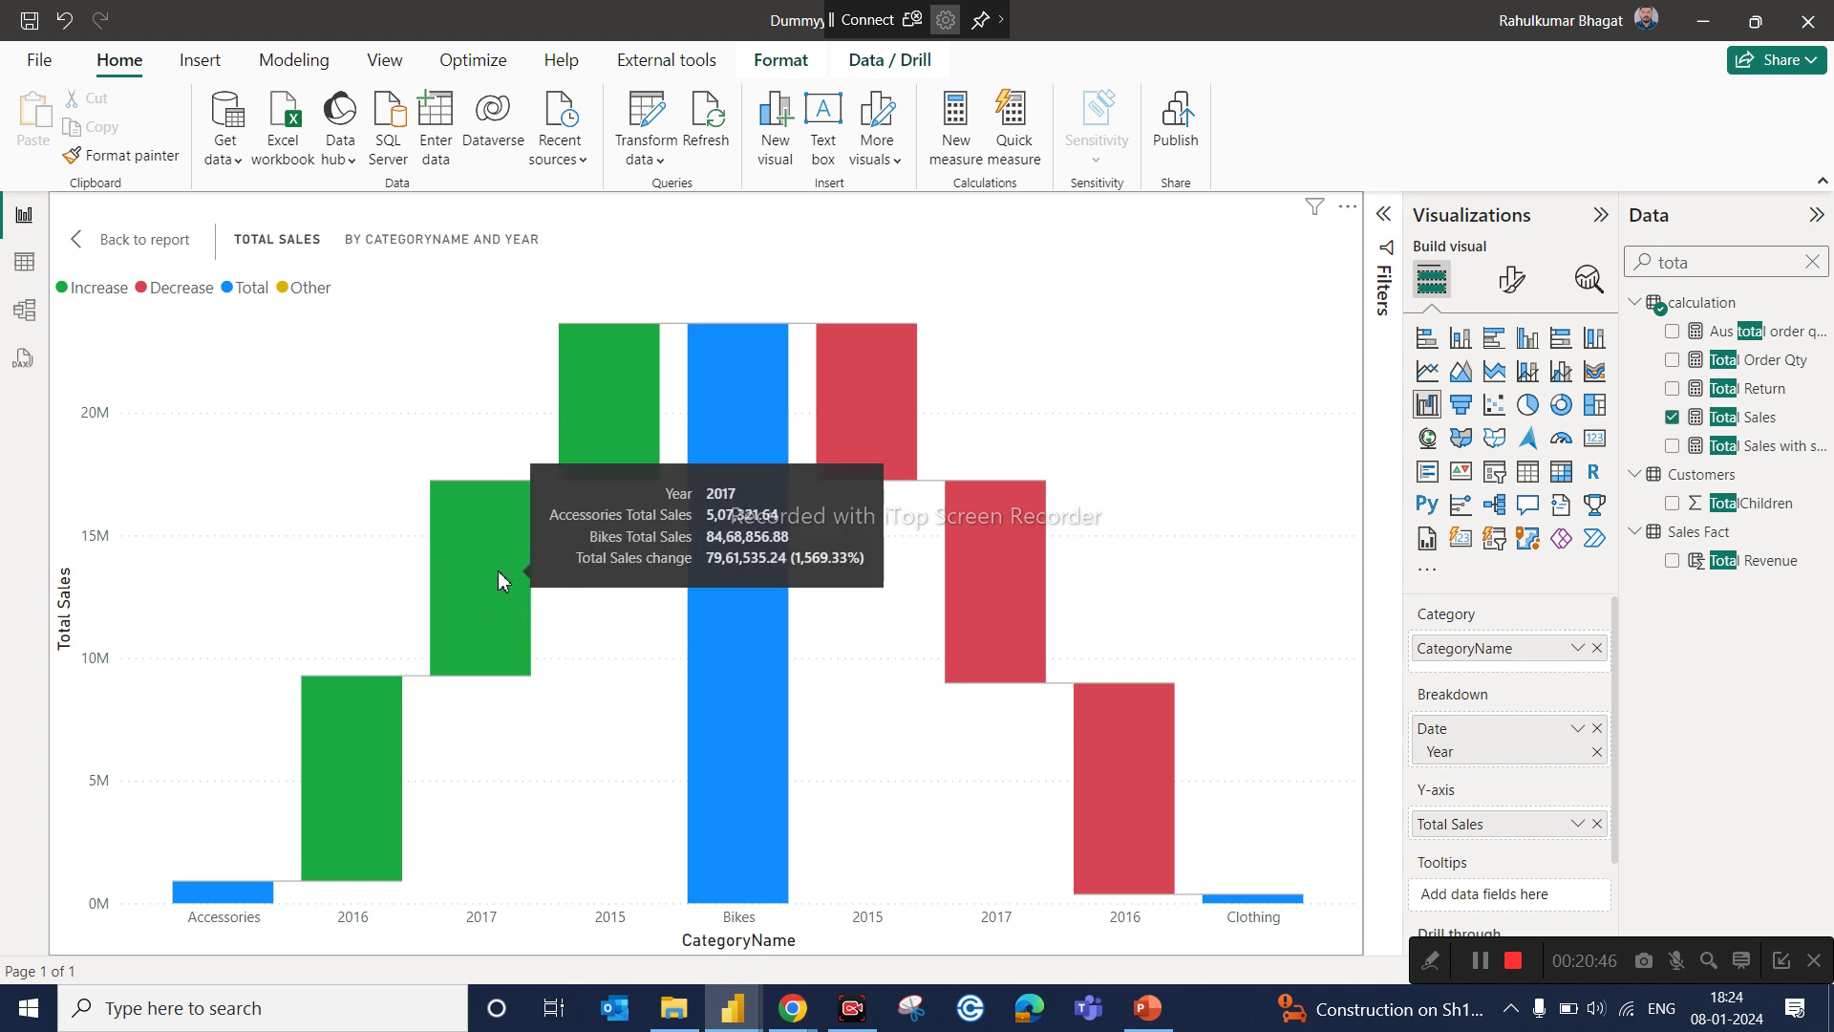
mouse_move(616, 445)
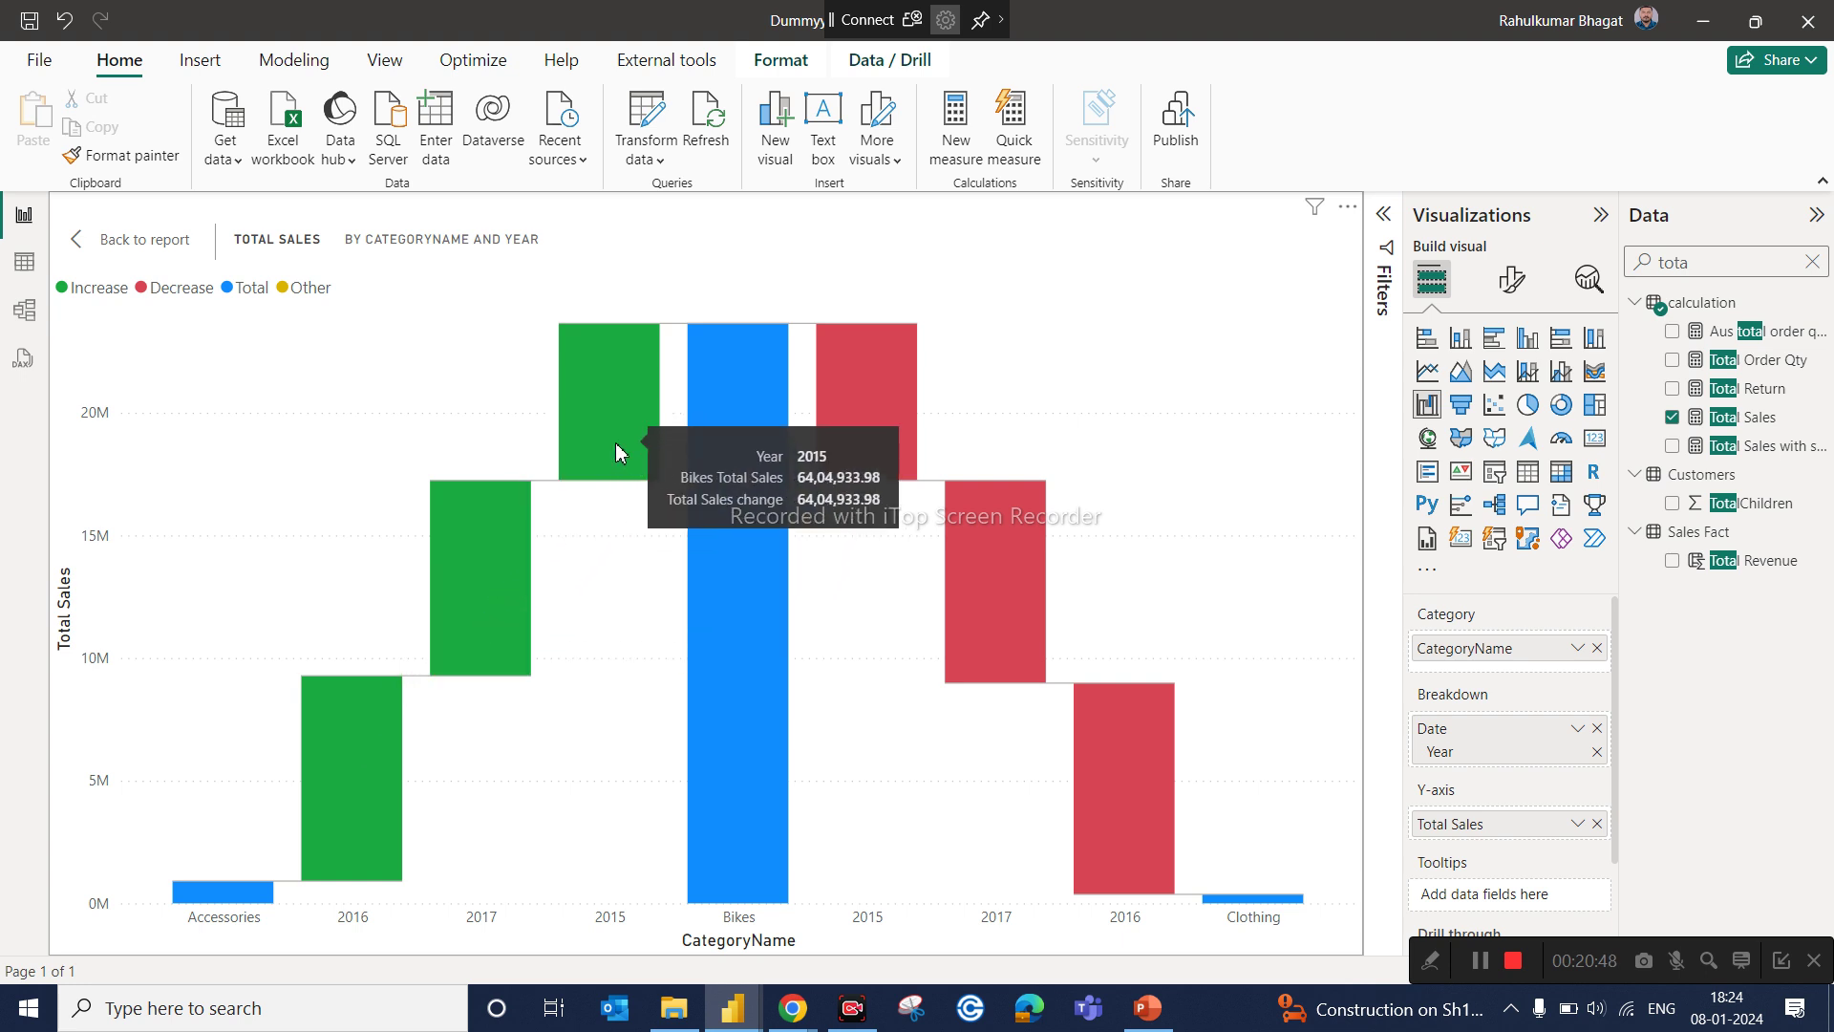
mouse_move(764, 319)
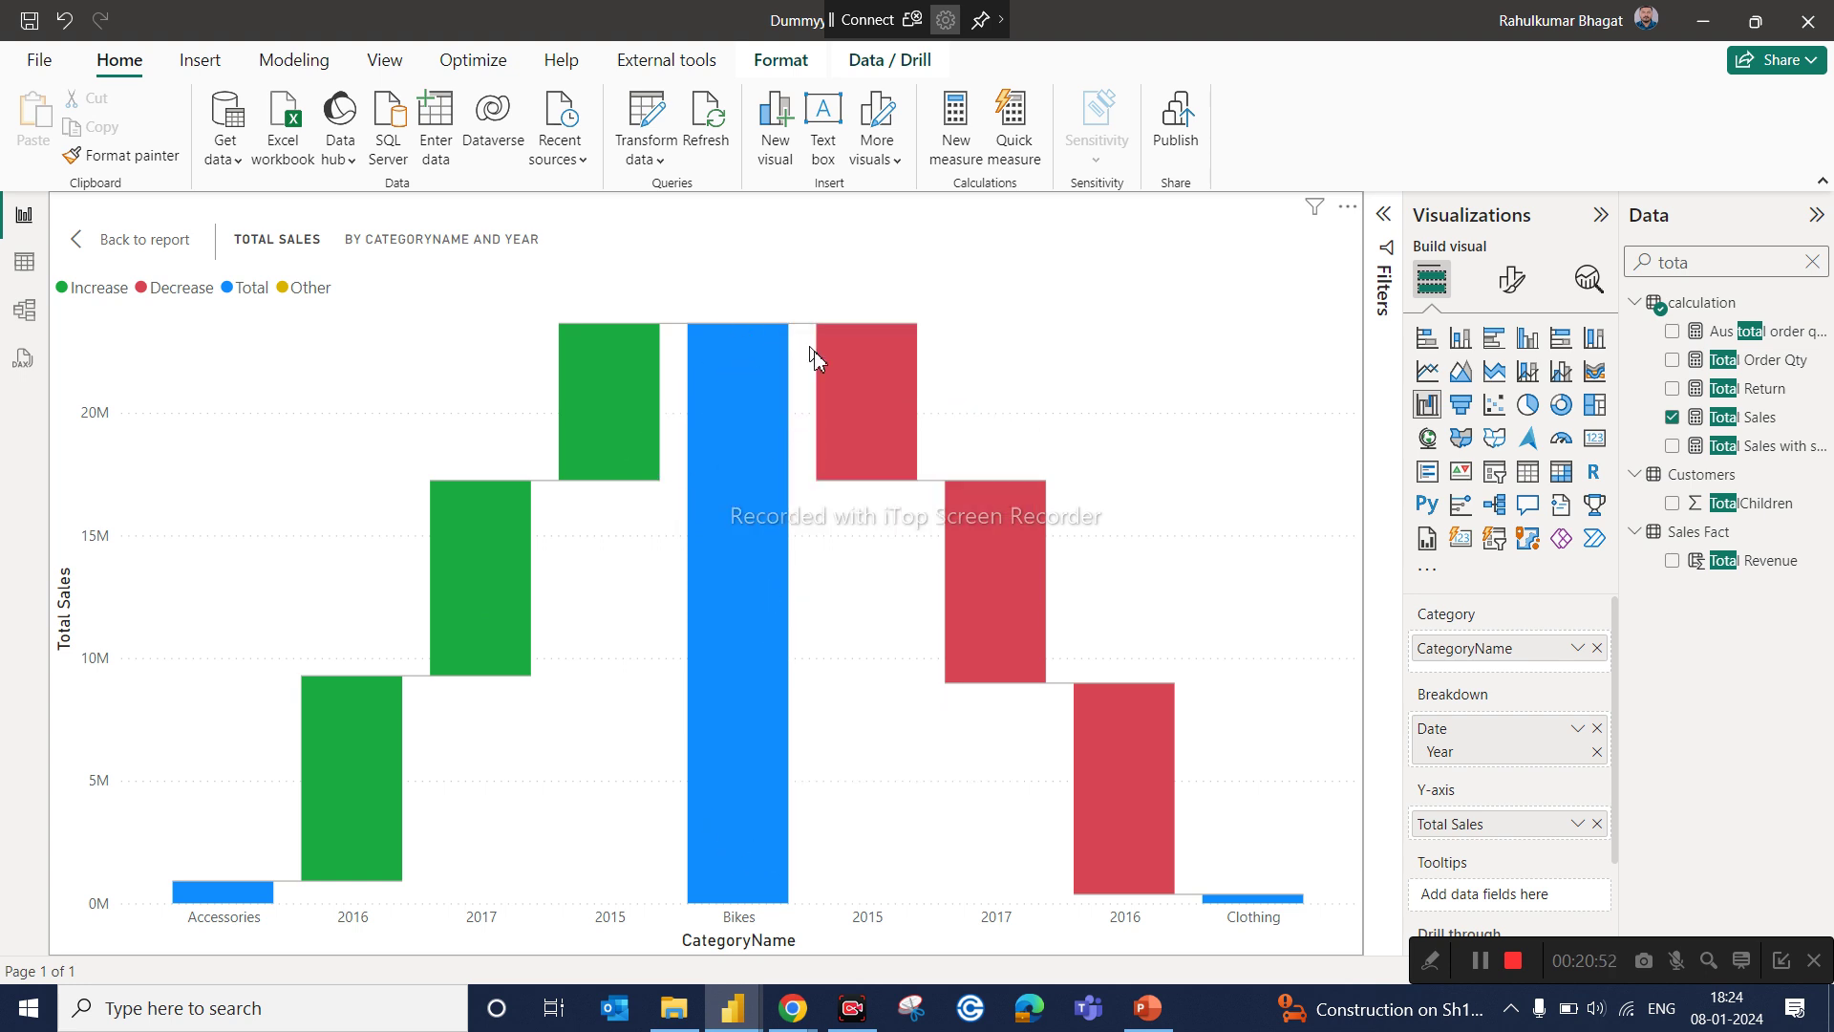
mouse_move(839, 363)
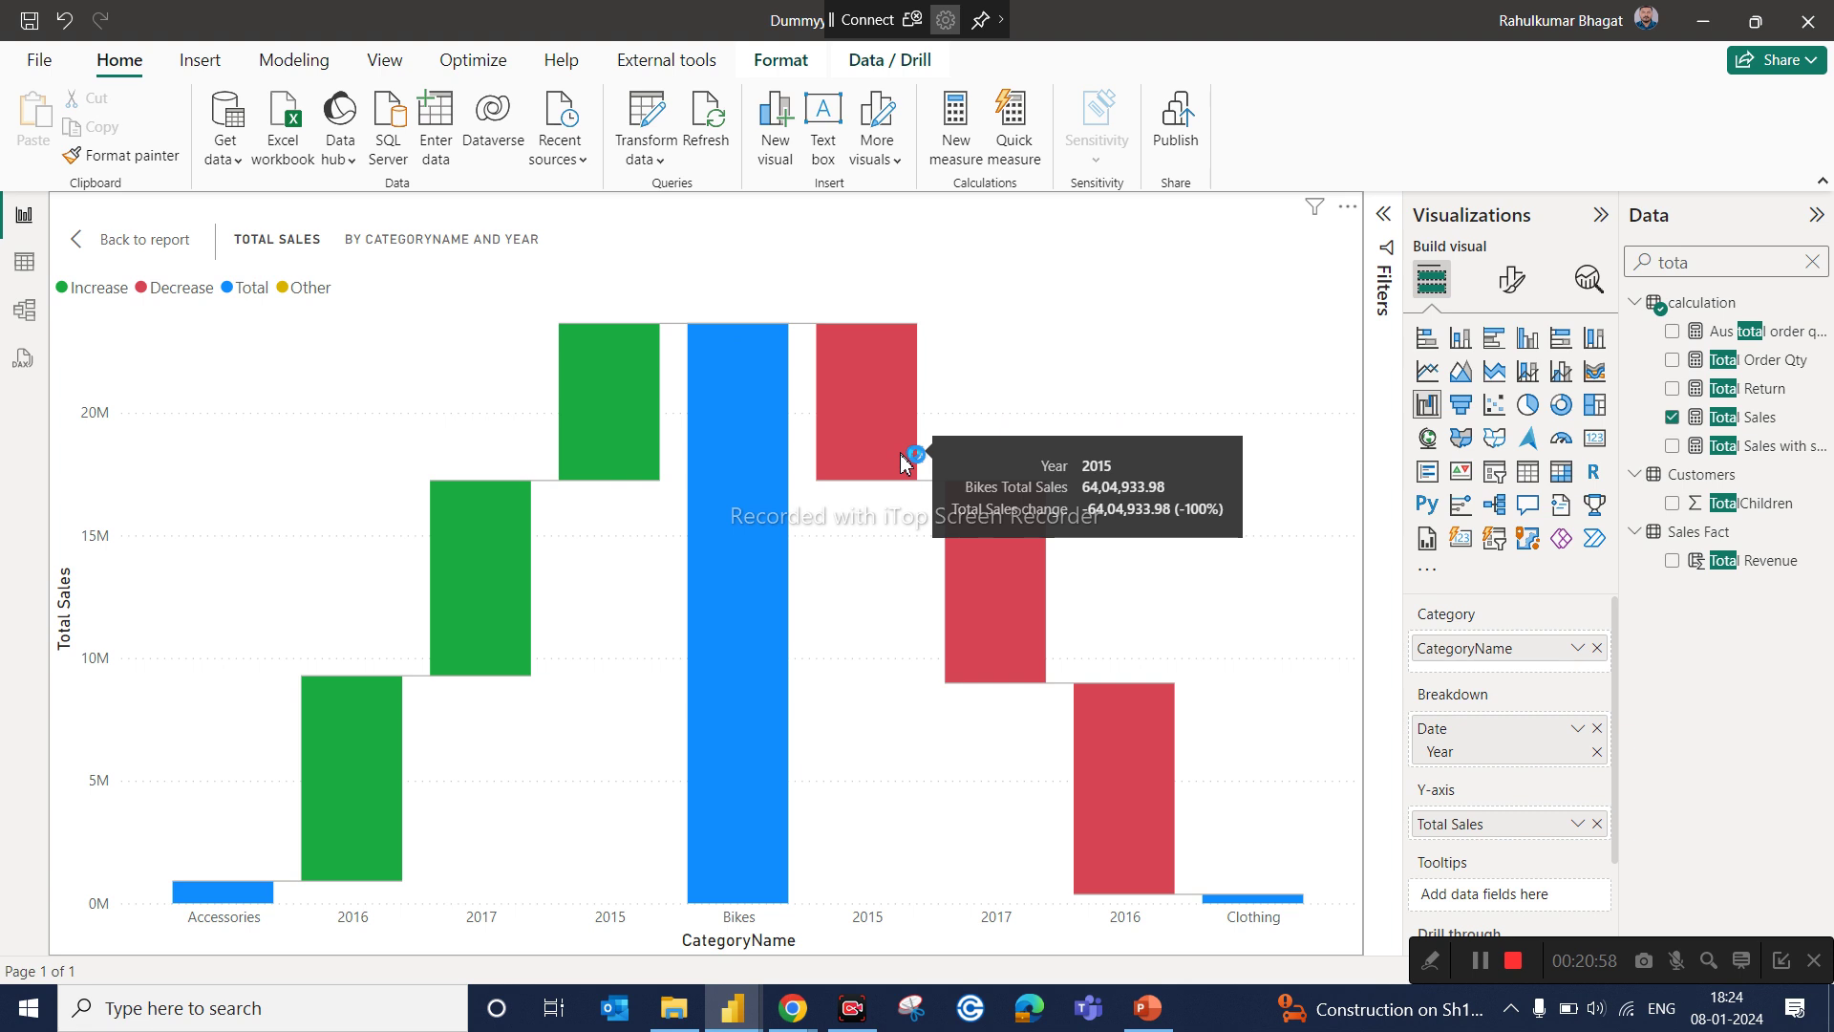
mouse_move(991, 526)
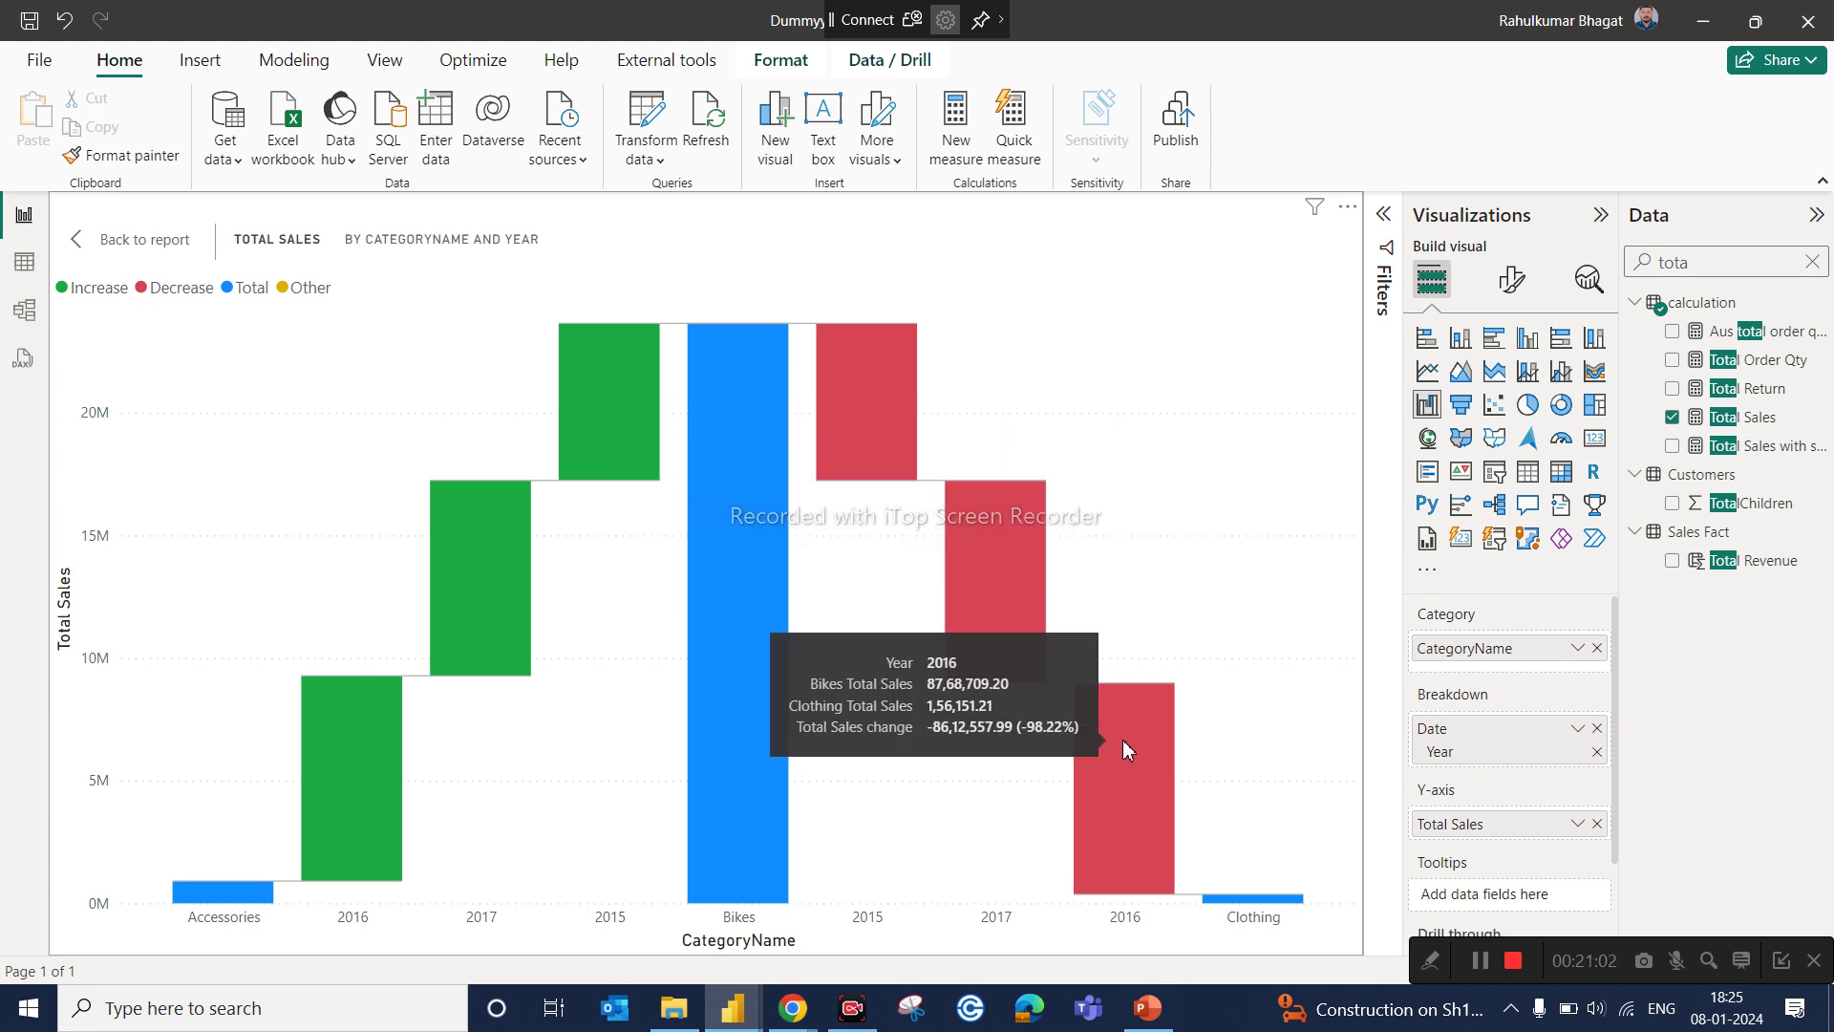
mouse_move(1287, 905)
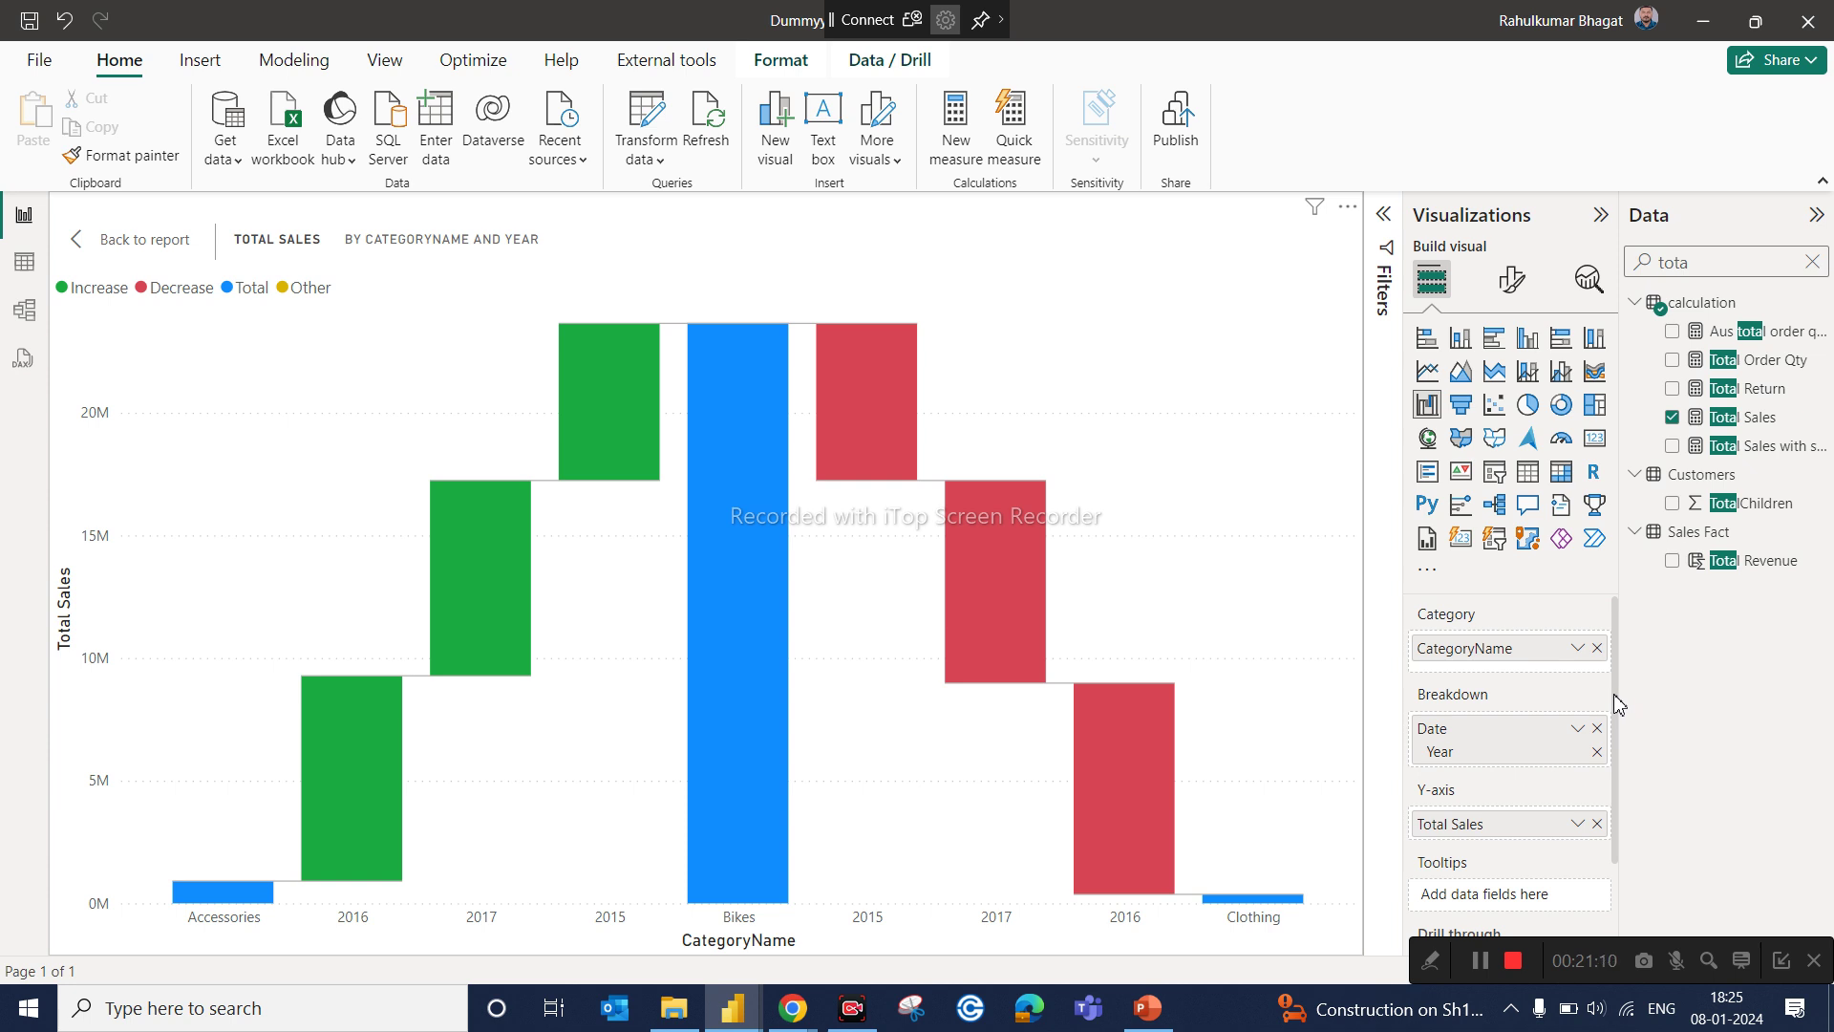
Step: Remove the Date Year field from the waterfall chart's Breakdown
scroll(1620, 705, down, 2)
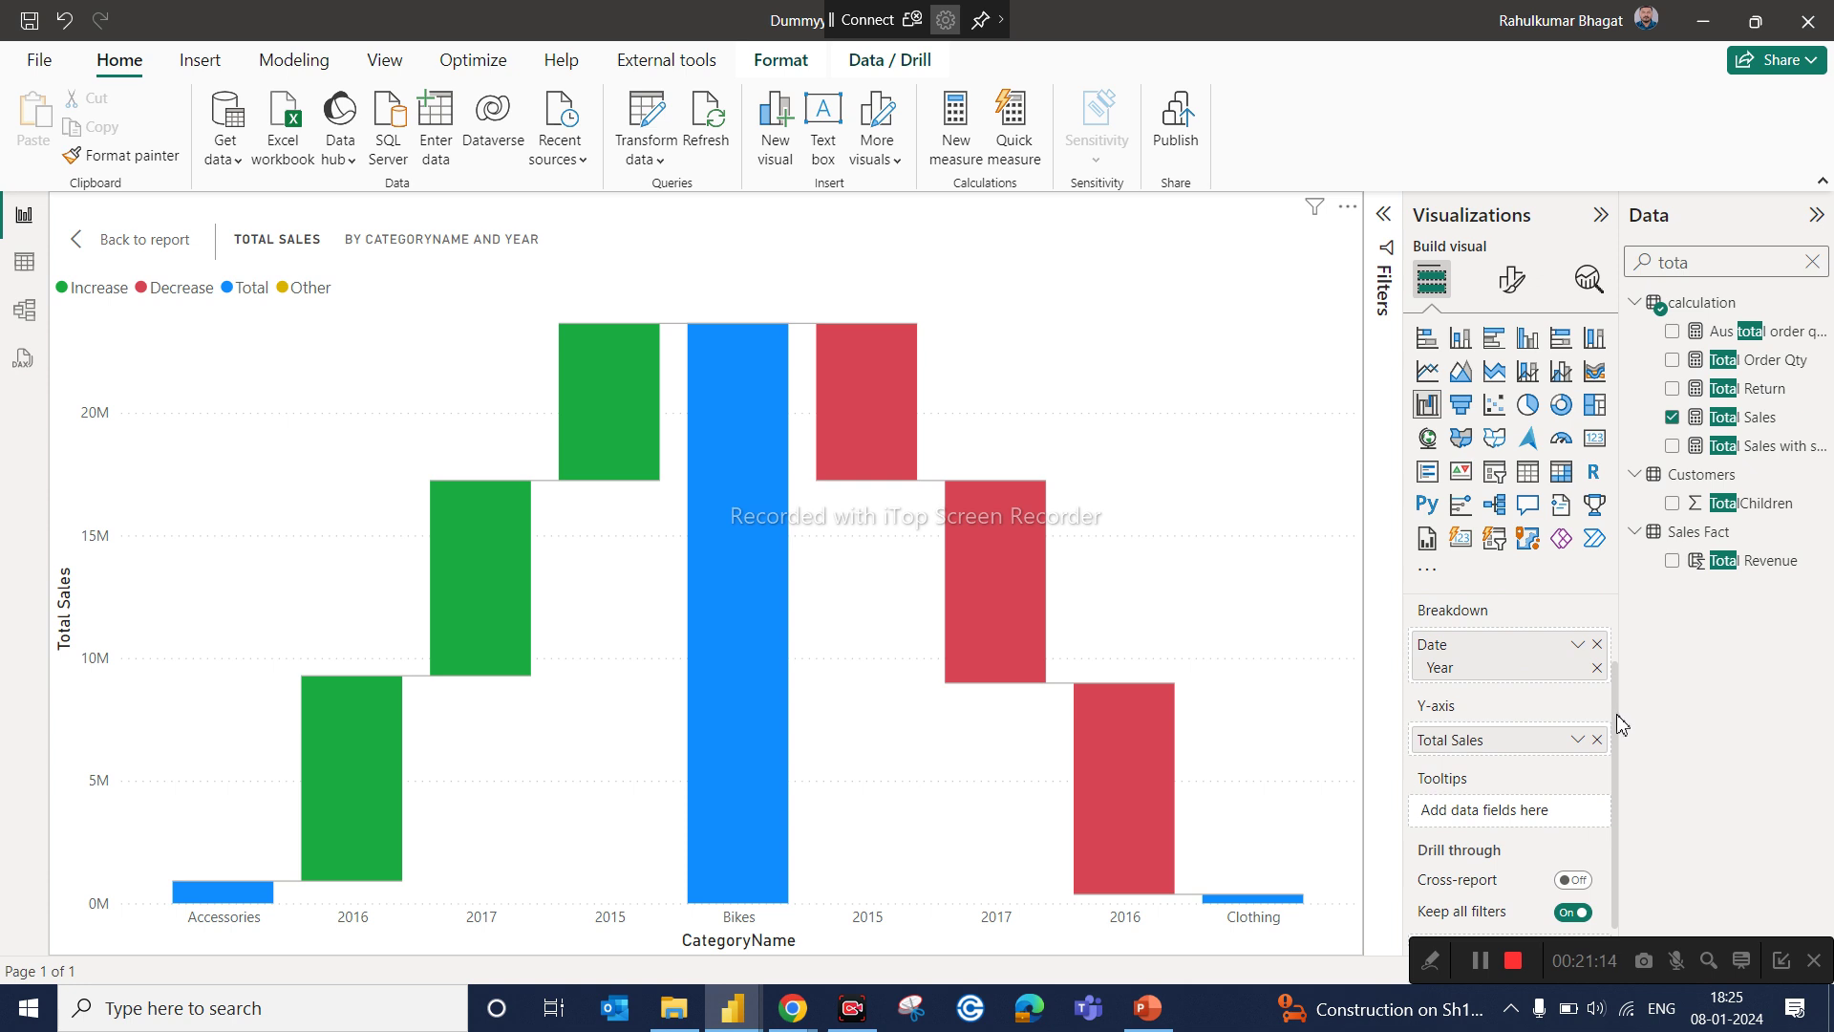
scroll(1621, 708, up, 2)
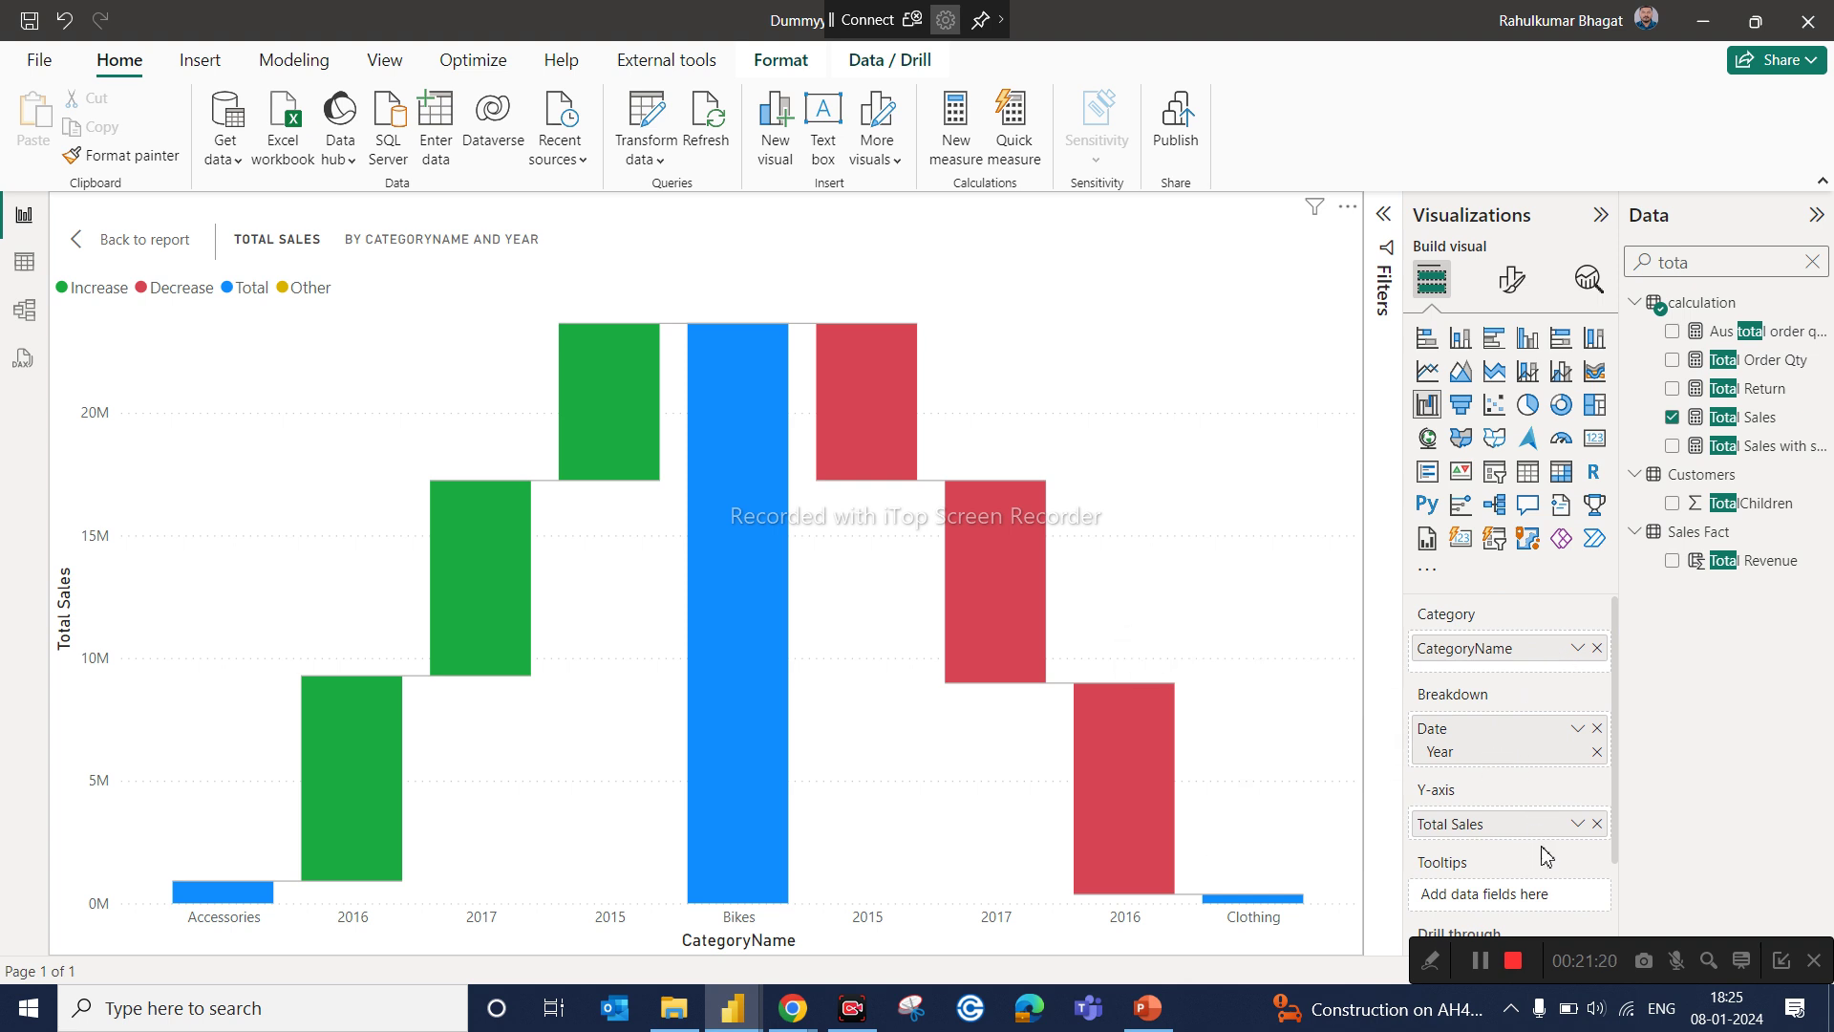
click(1597, 729)
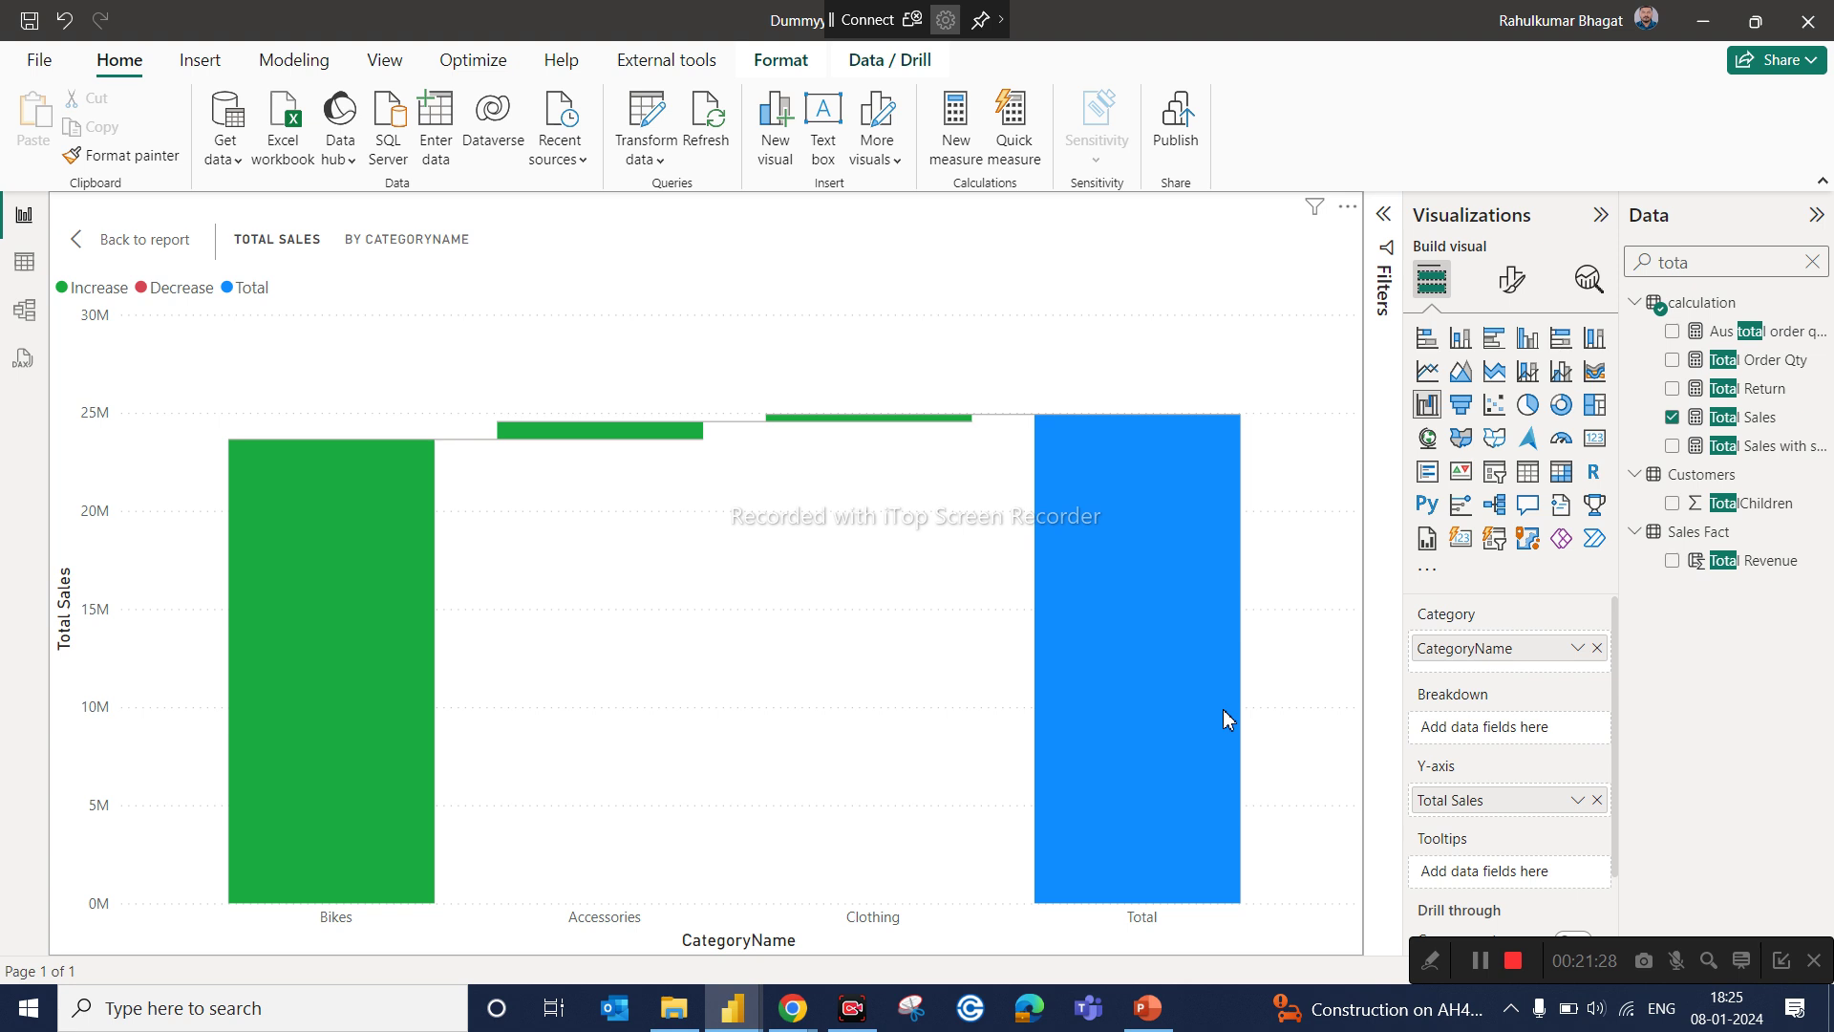
Step: Examine how the Bikes, Accessories and Clothing bars of the waterfall chart build up to the Total column
mouse_move(1228, 721)
mouse_move(381, 686)
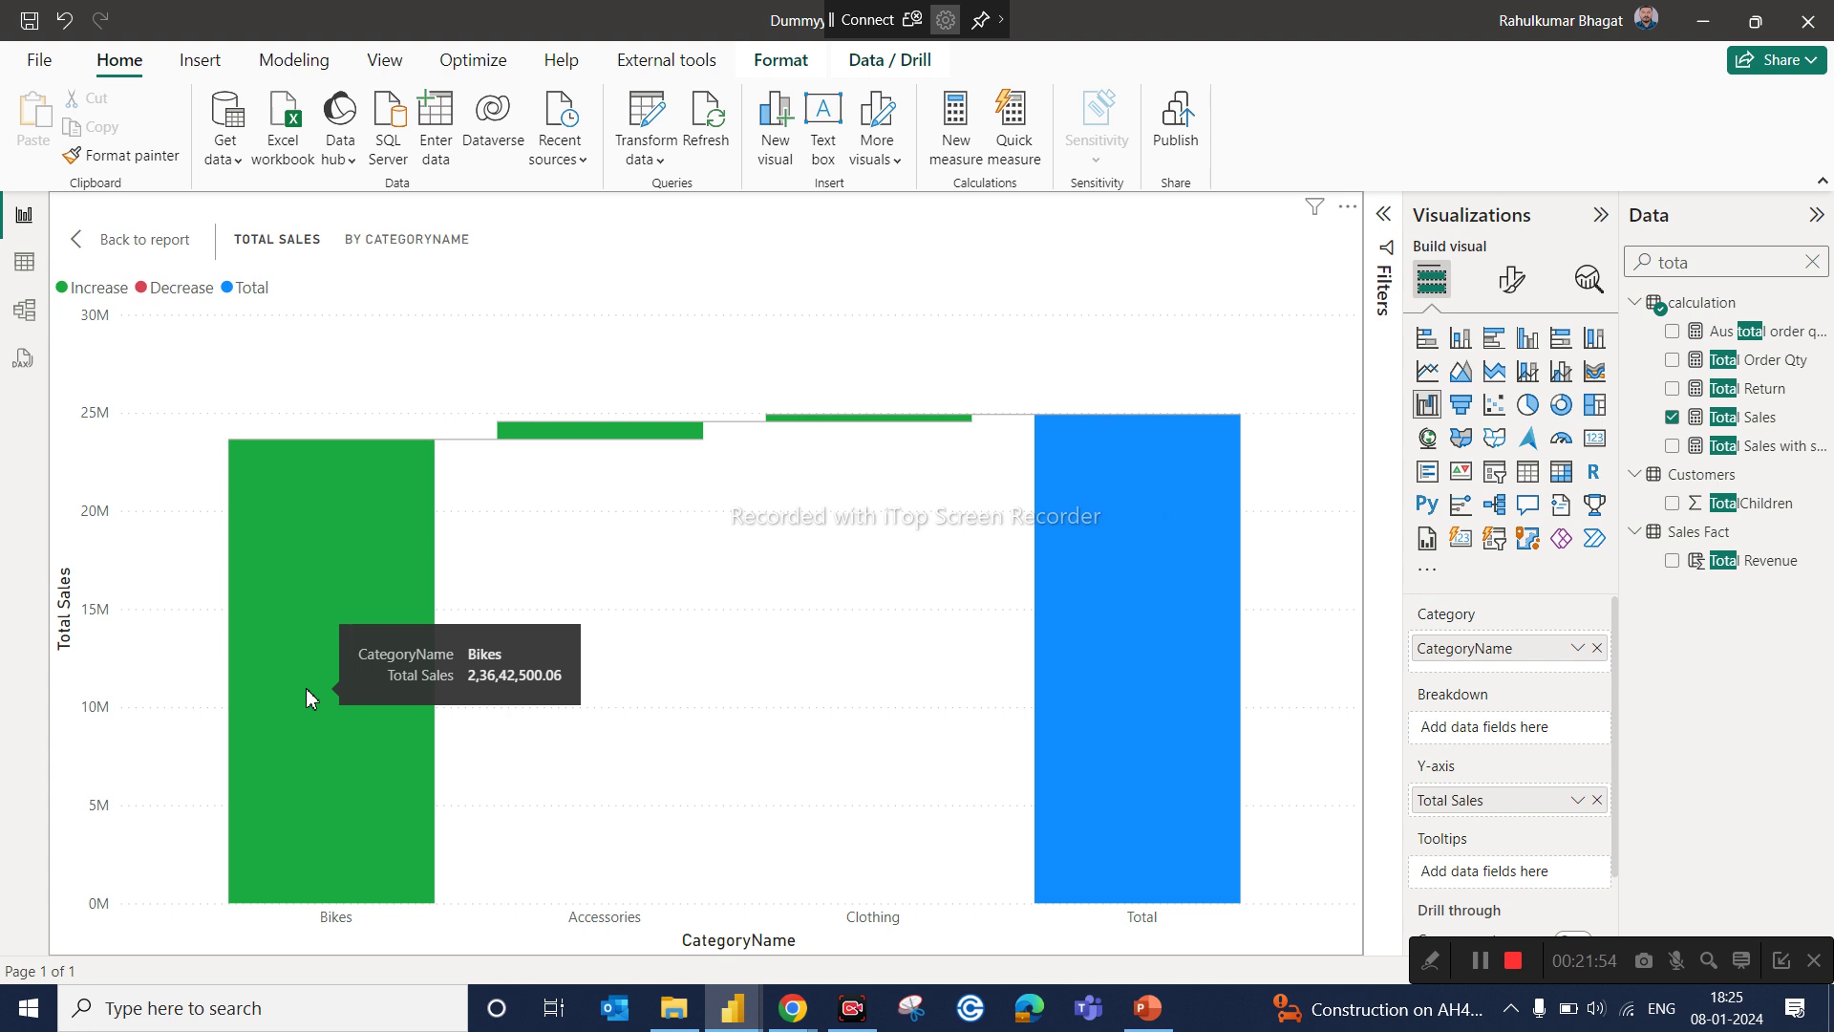
mouse_move(550, 440)
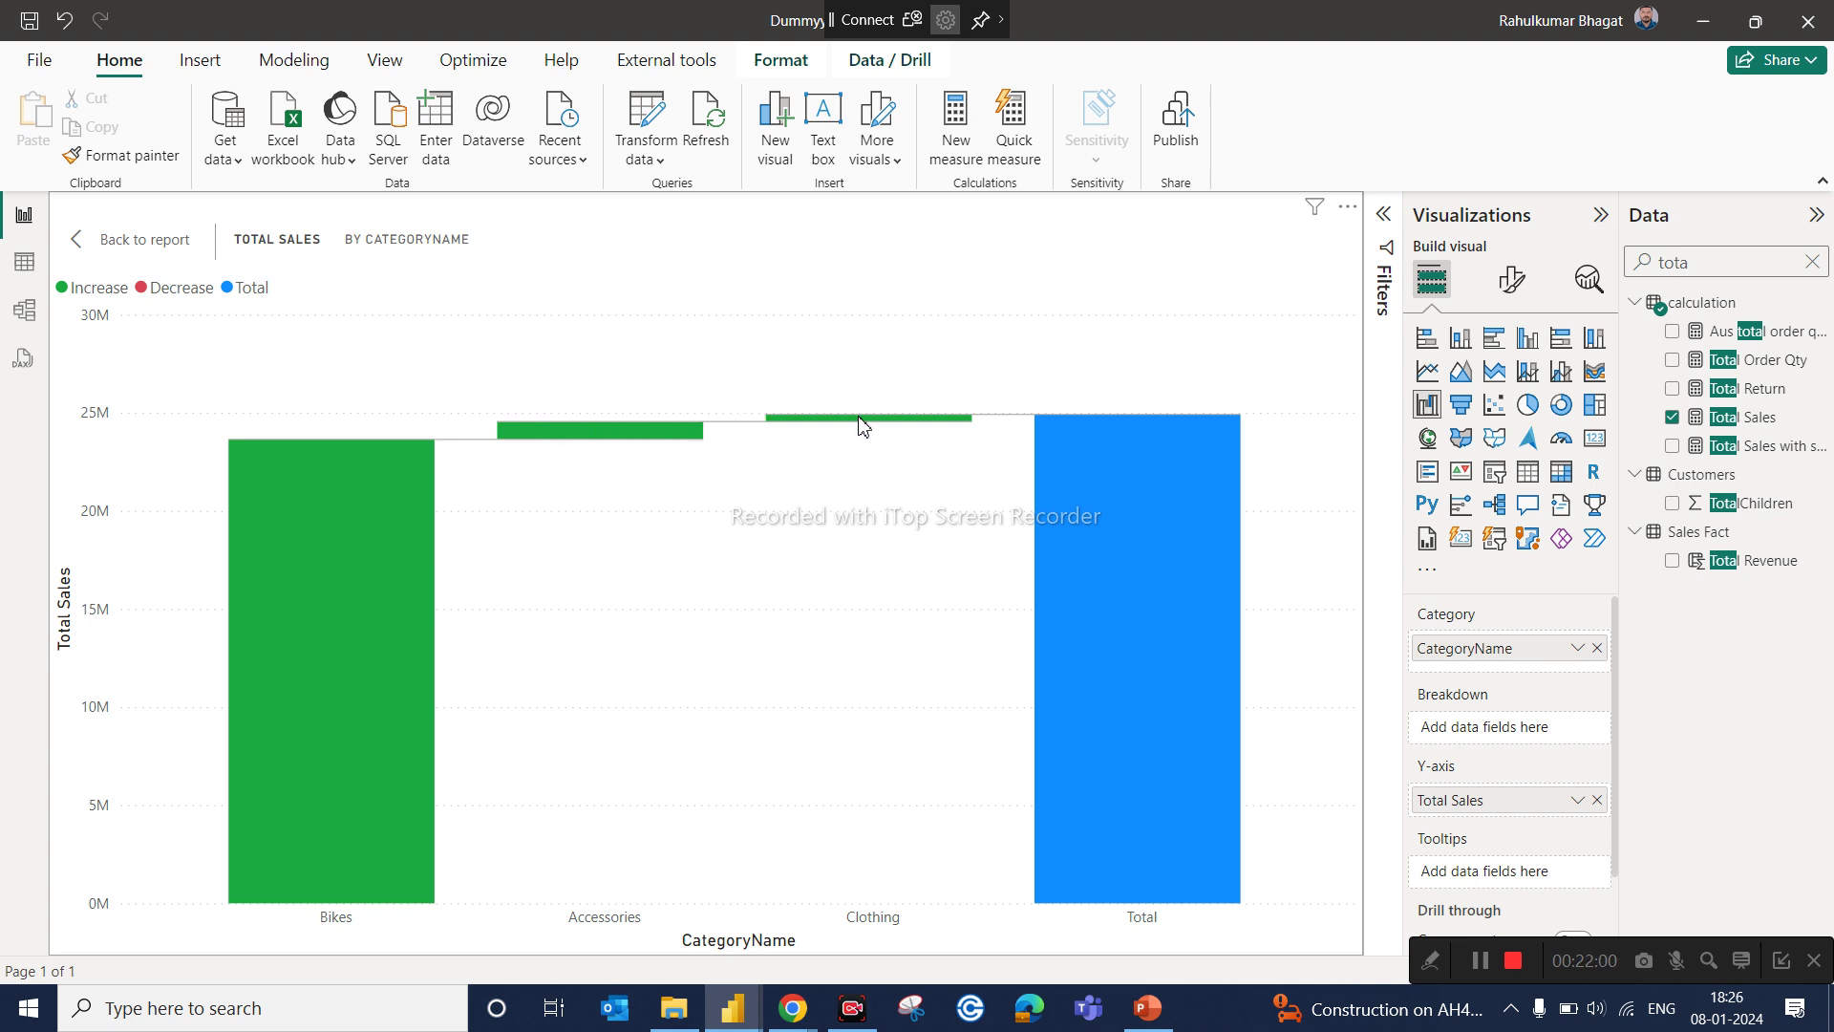
mouse_move(863, 427)
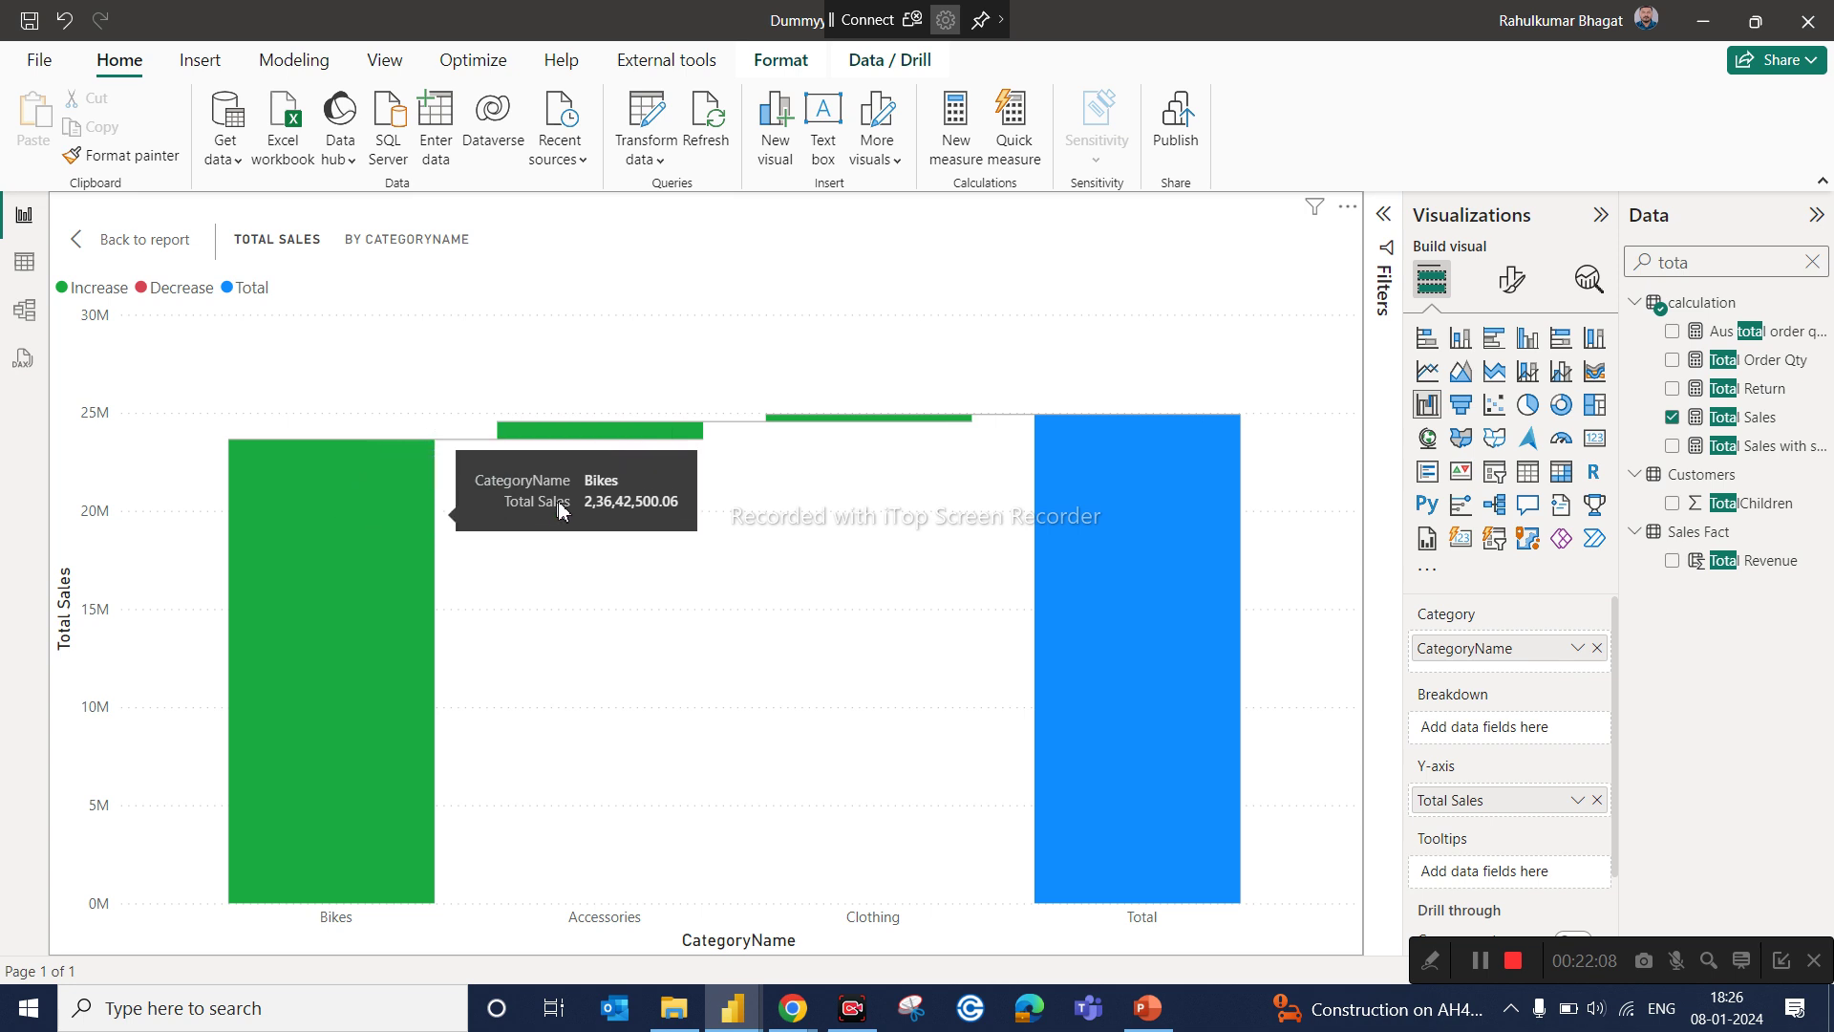
mouse_move(1151, 906)
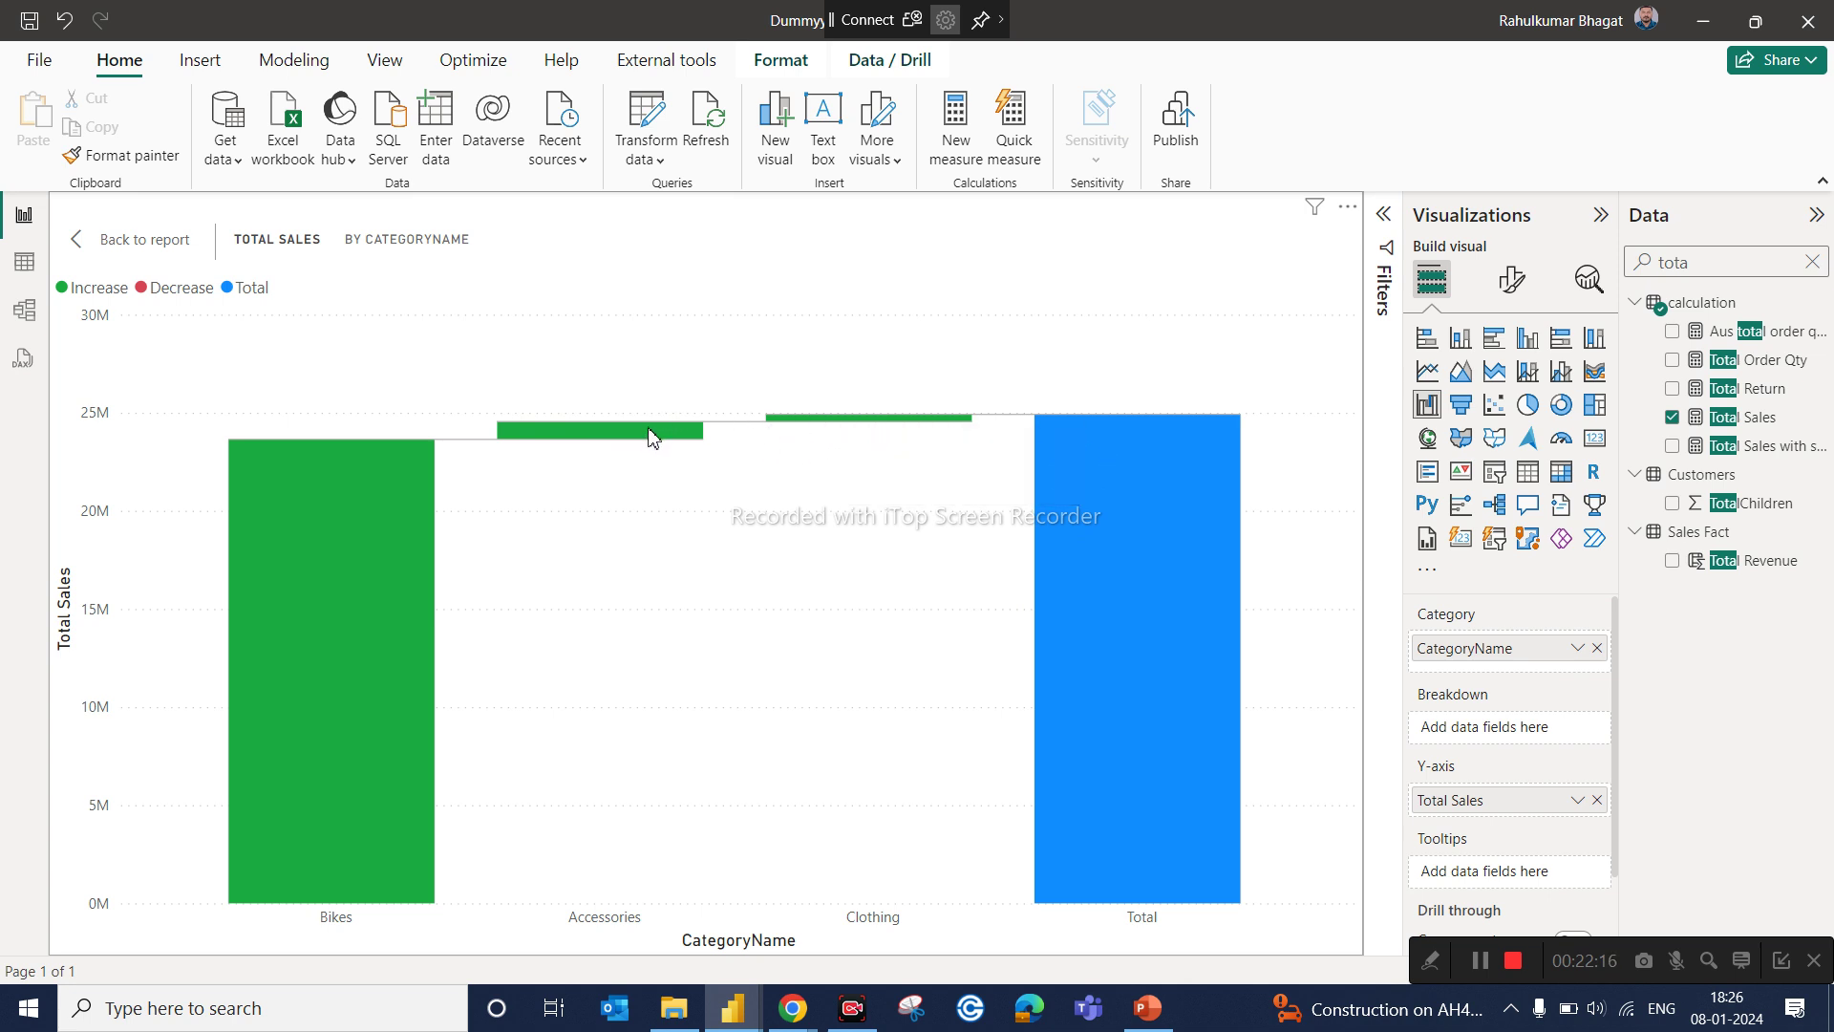
mouse_move(649, 434)
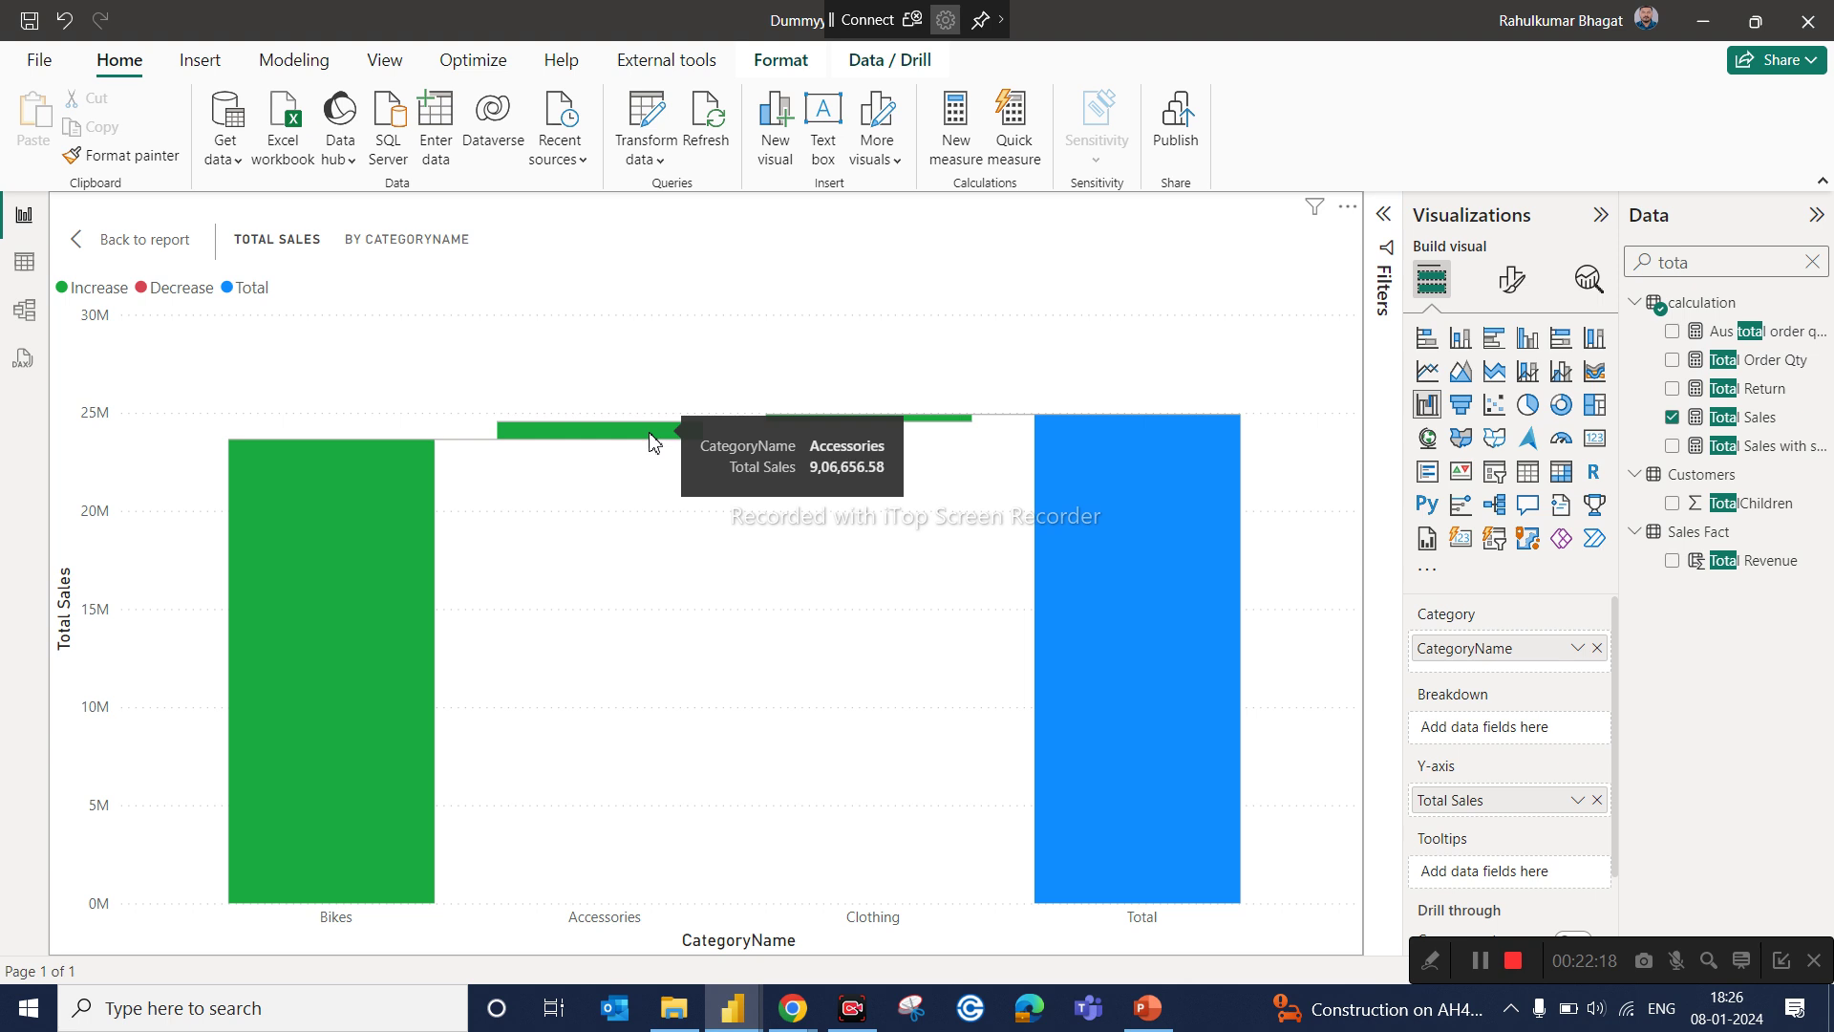
mouse_move(382, 473)
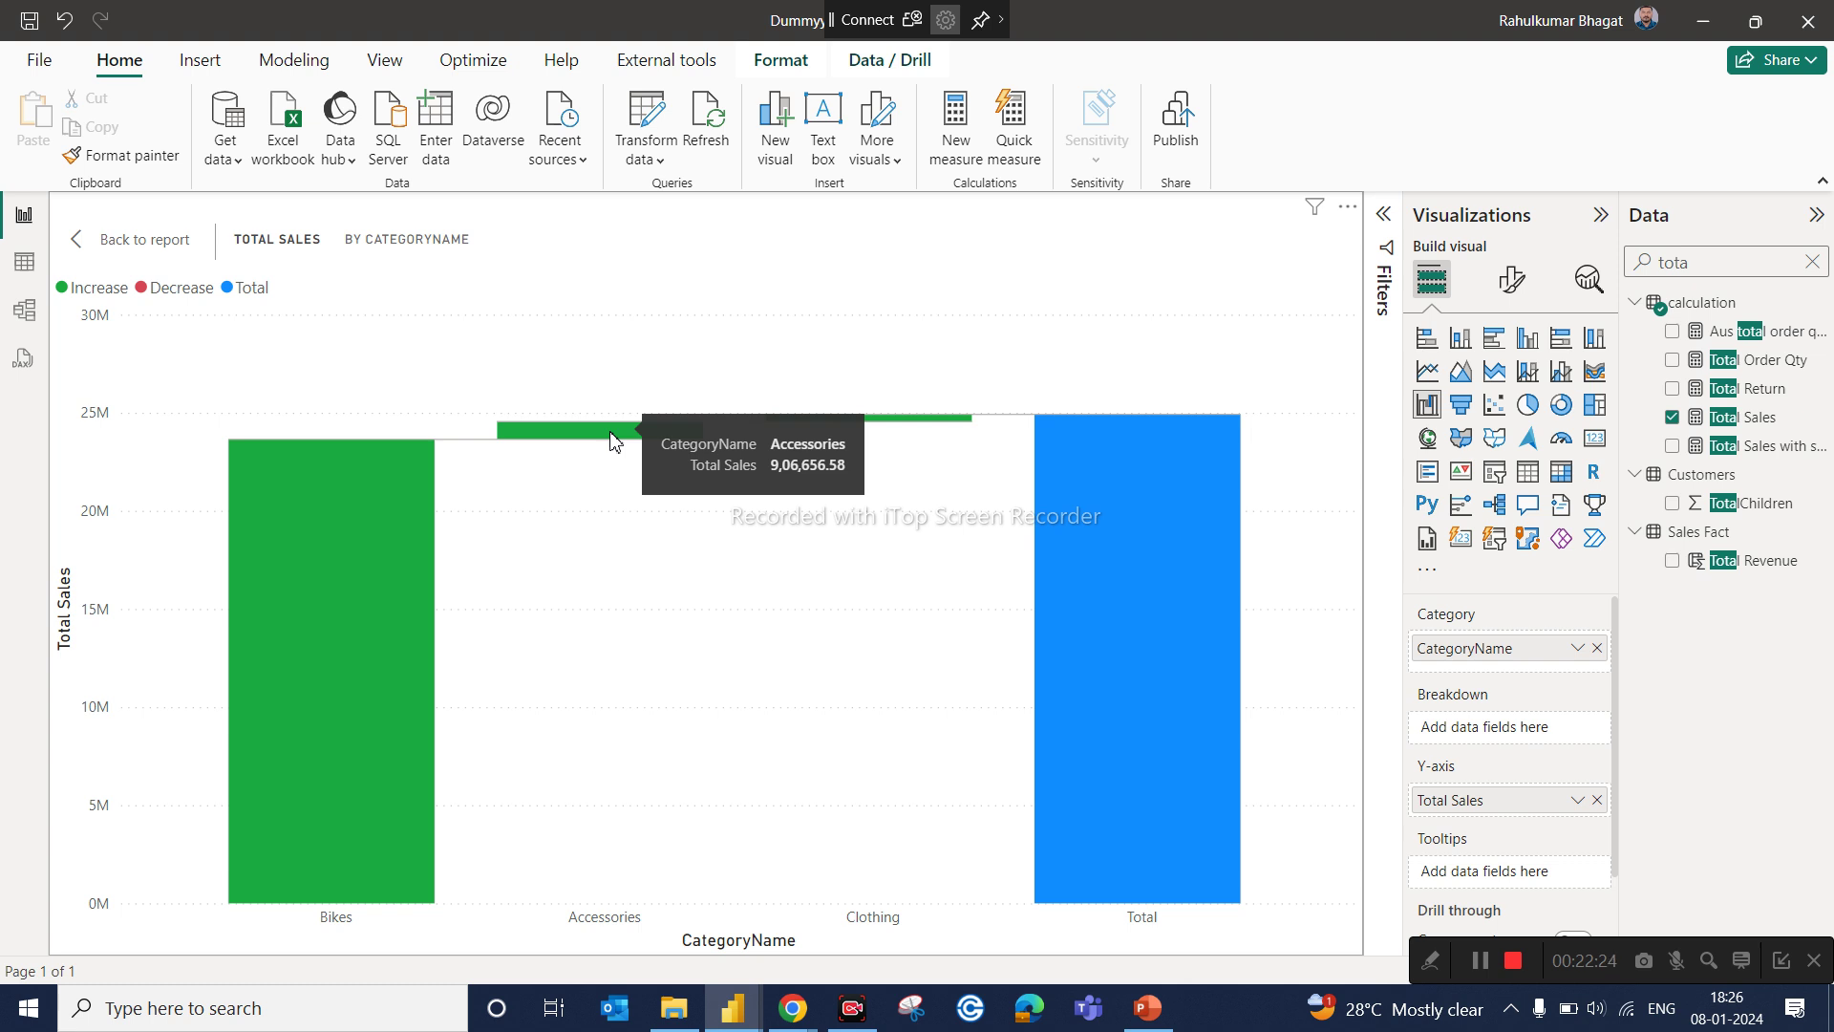
mouse_move(1137, 500)
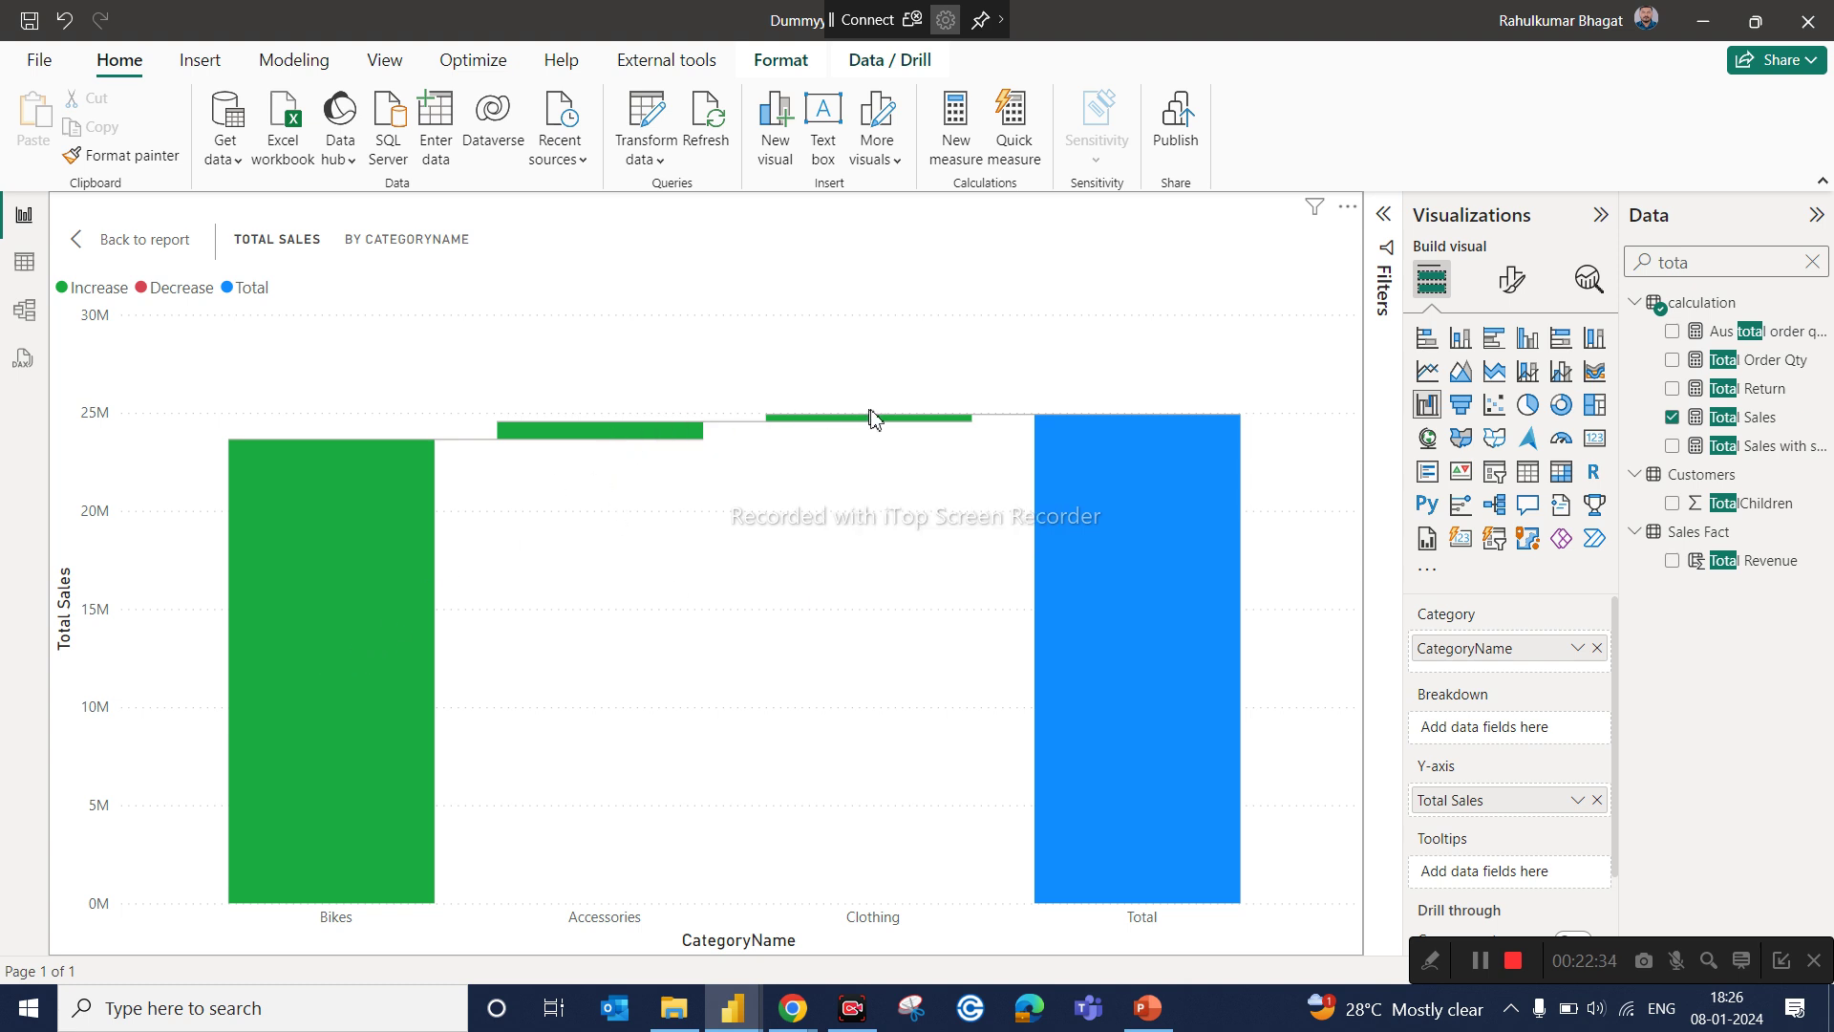
mouse_move(888, 427)
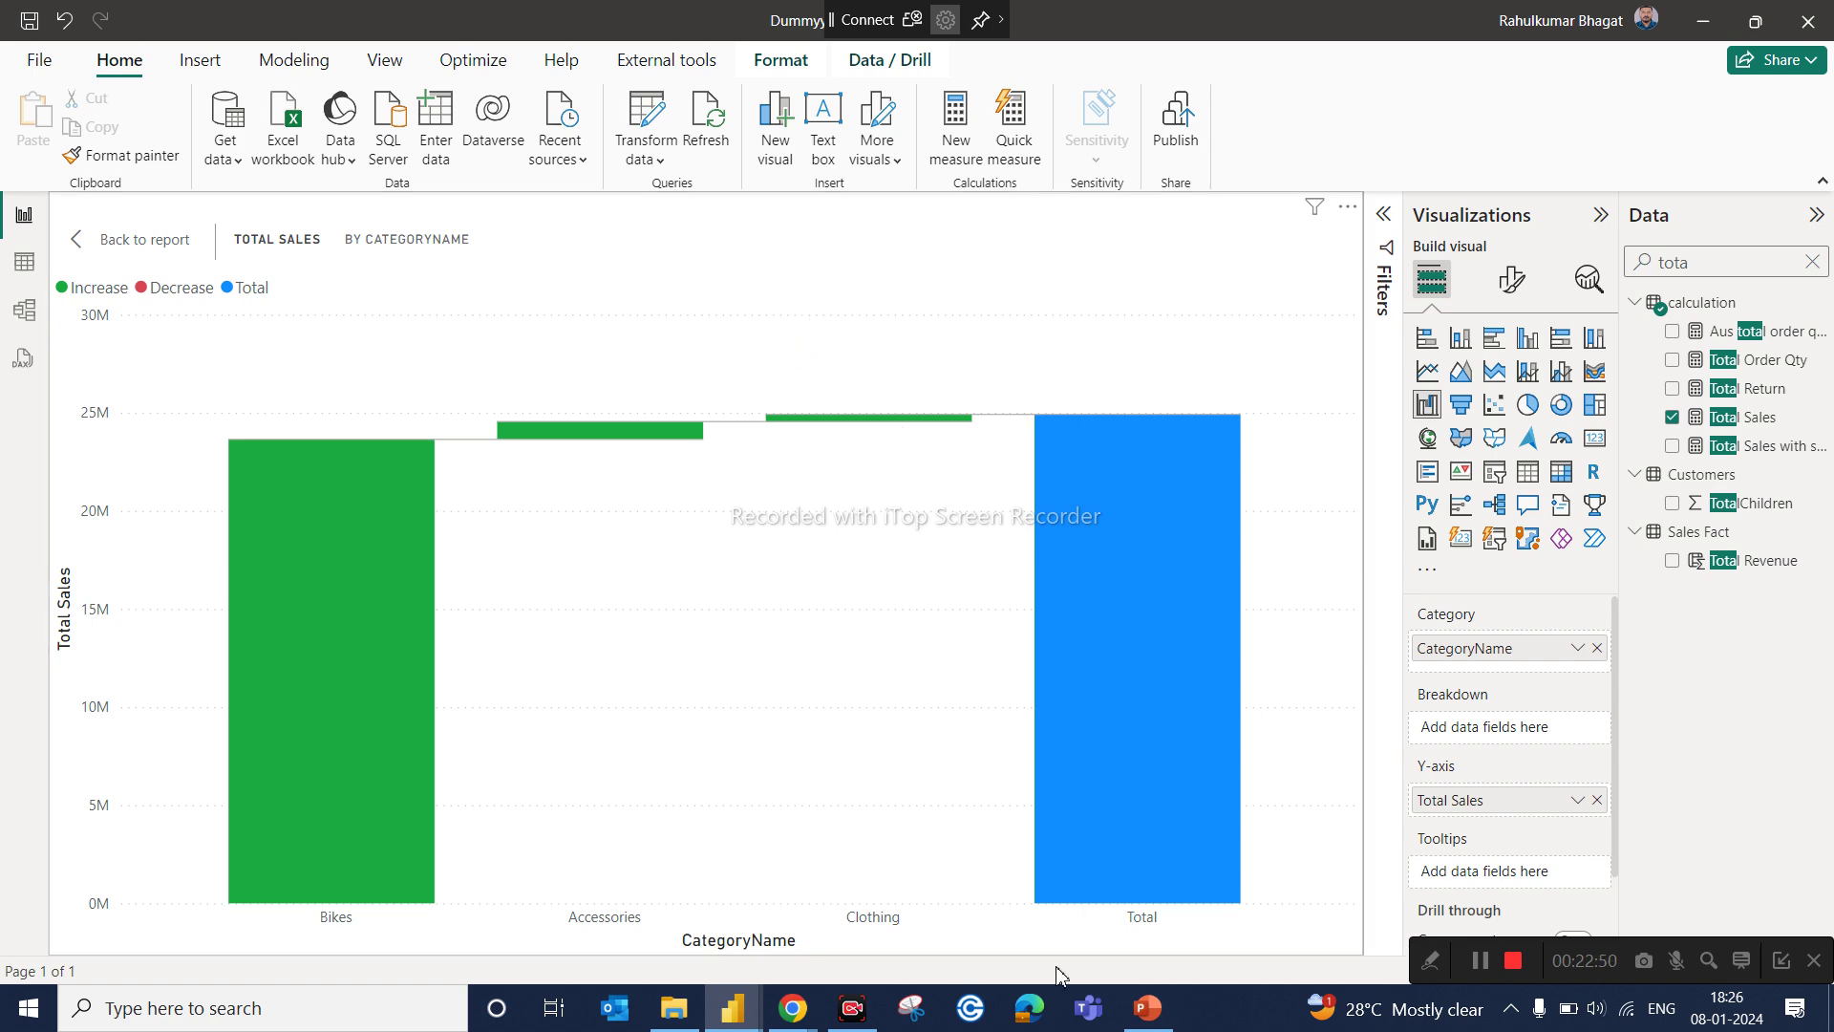
Step: Switch to PowerPoint and read the Waterfall Chart slide, comparing it with the waterfall visual in Power BI
click(1143, 1022)
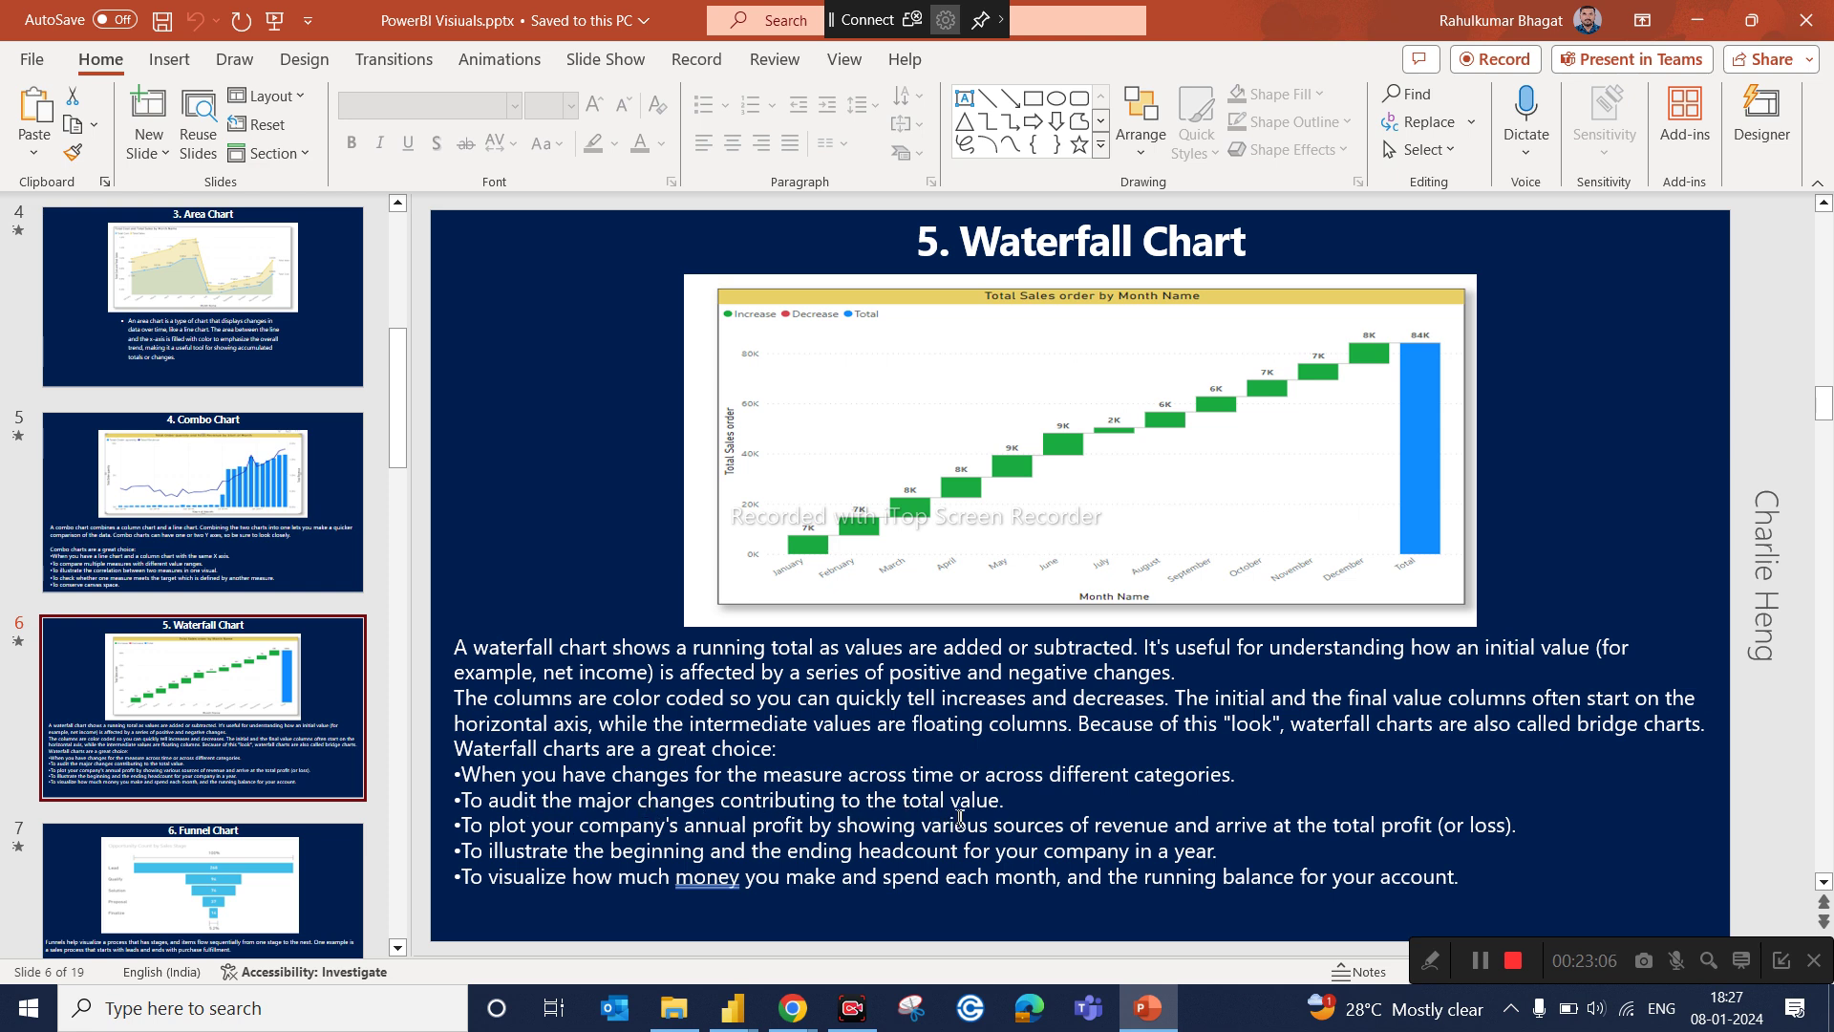
click(1143, 1018)
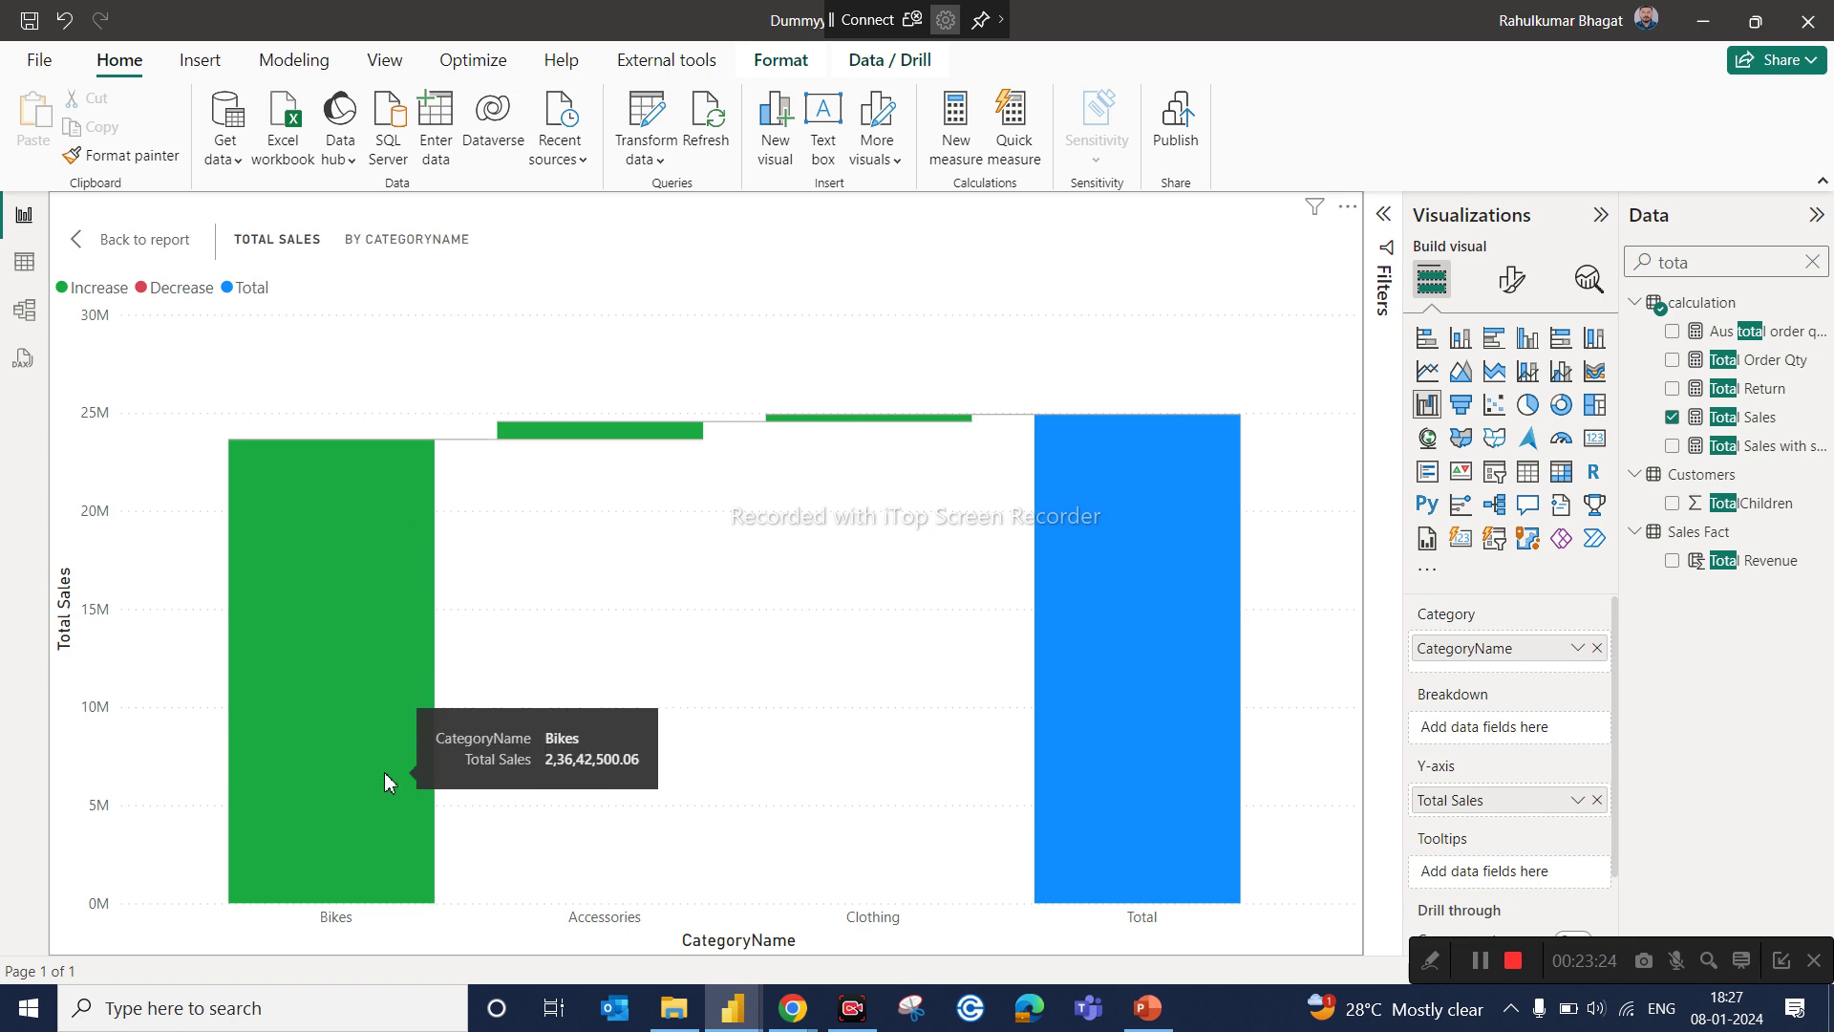
click(1142, 1019)
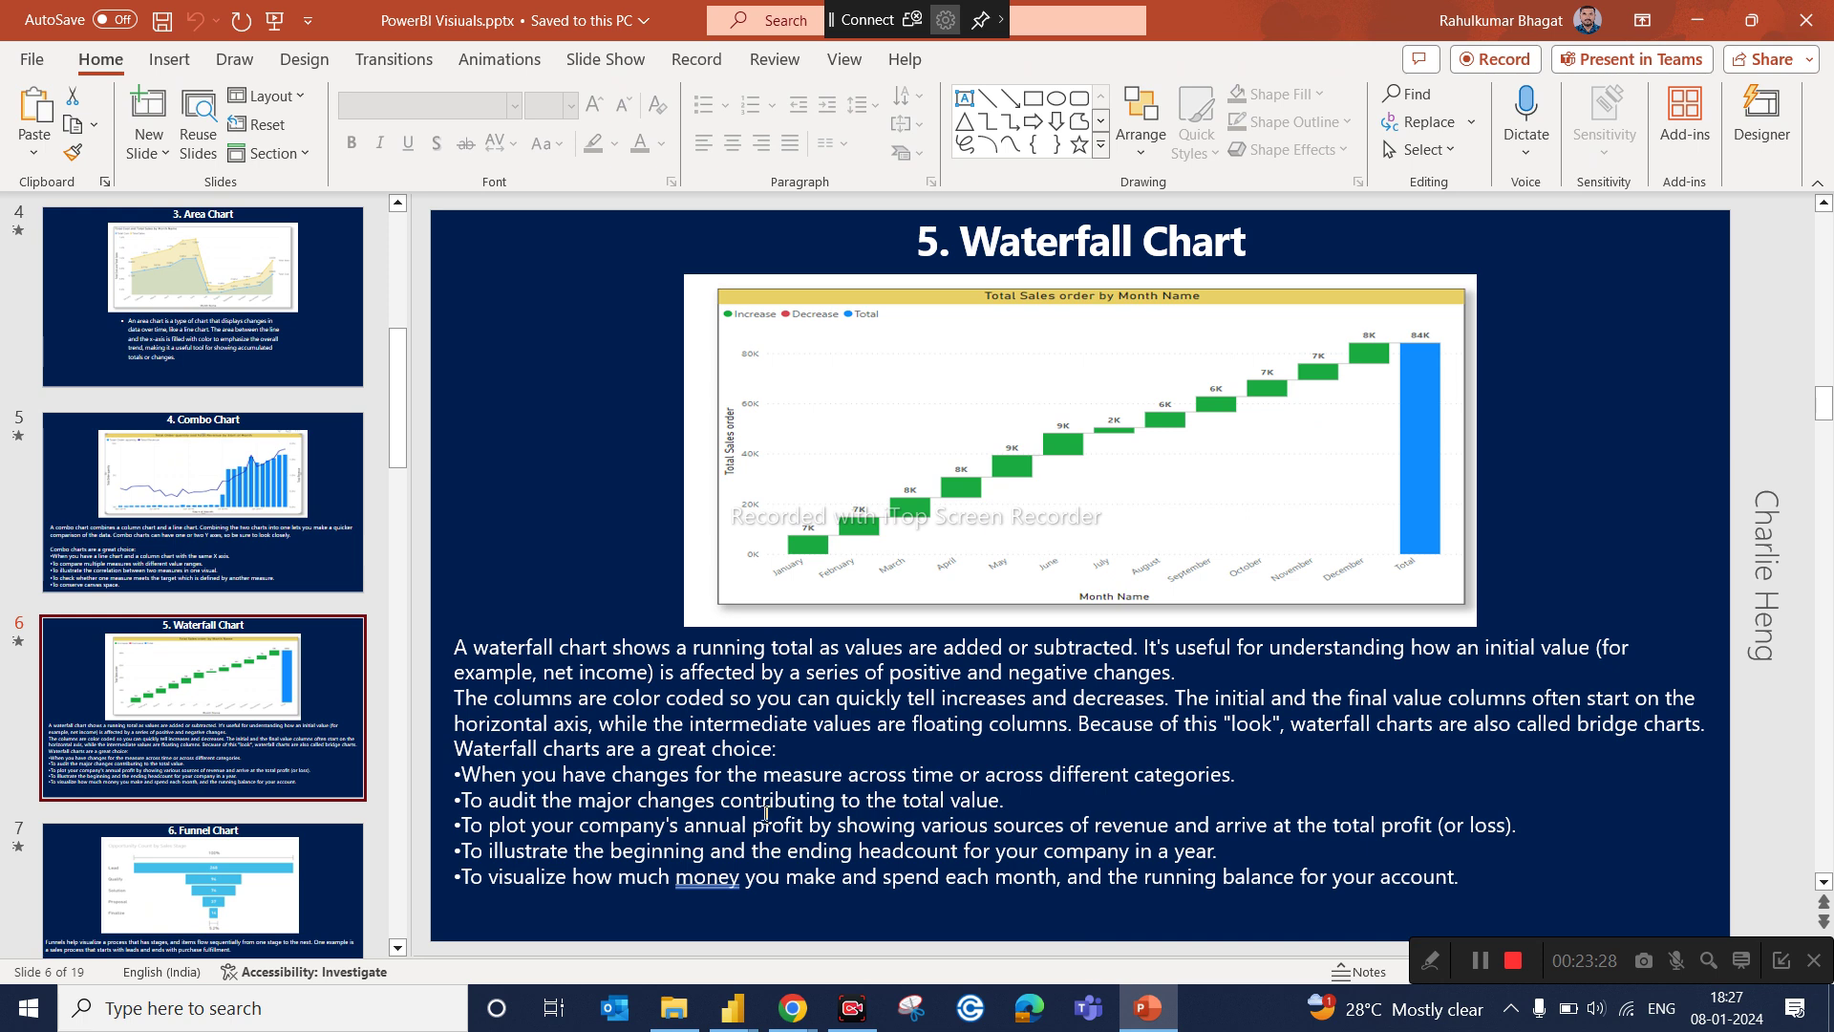
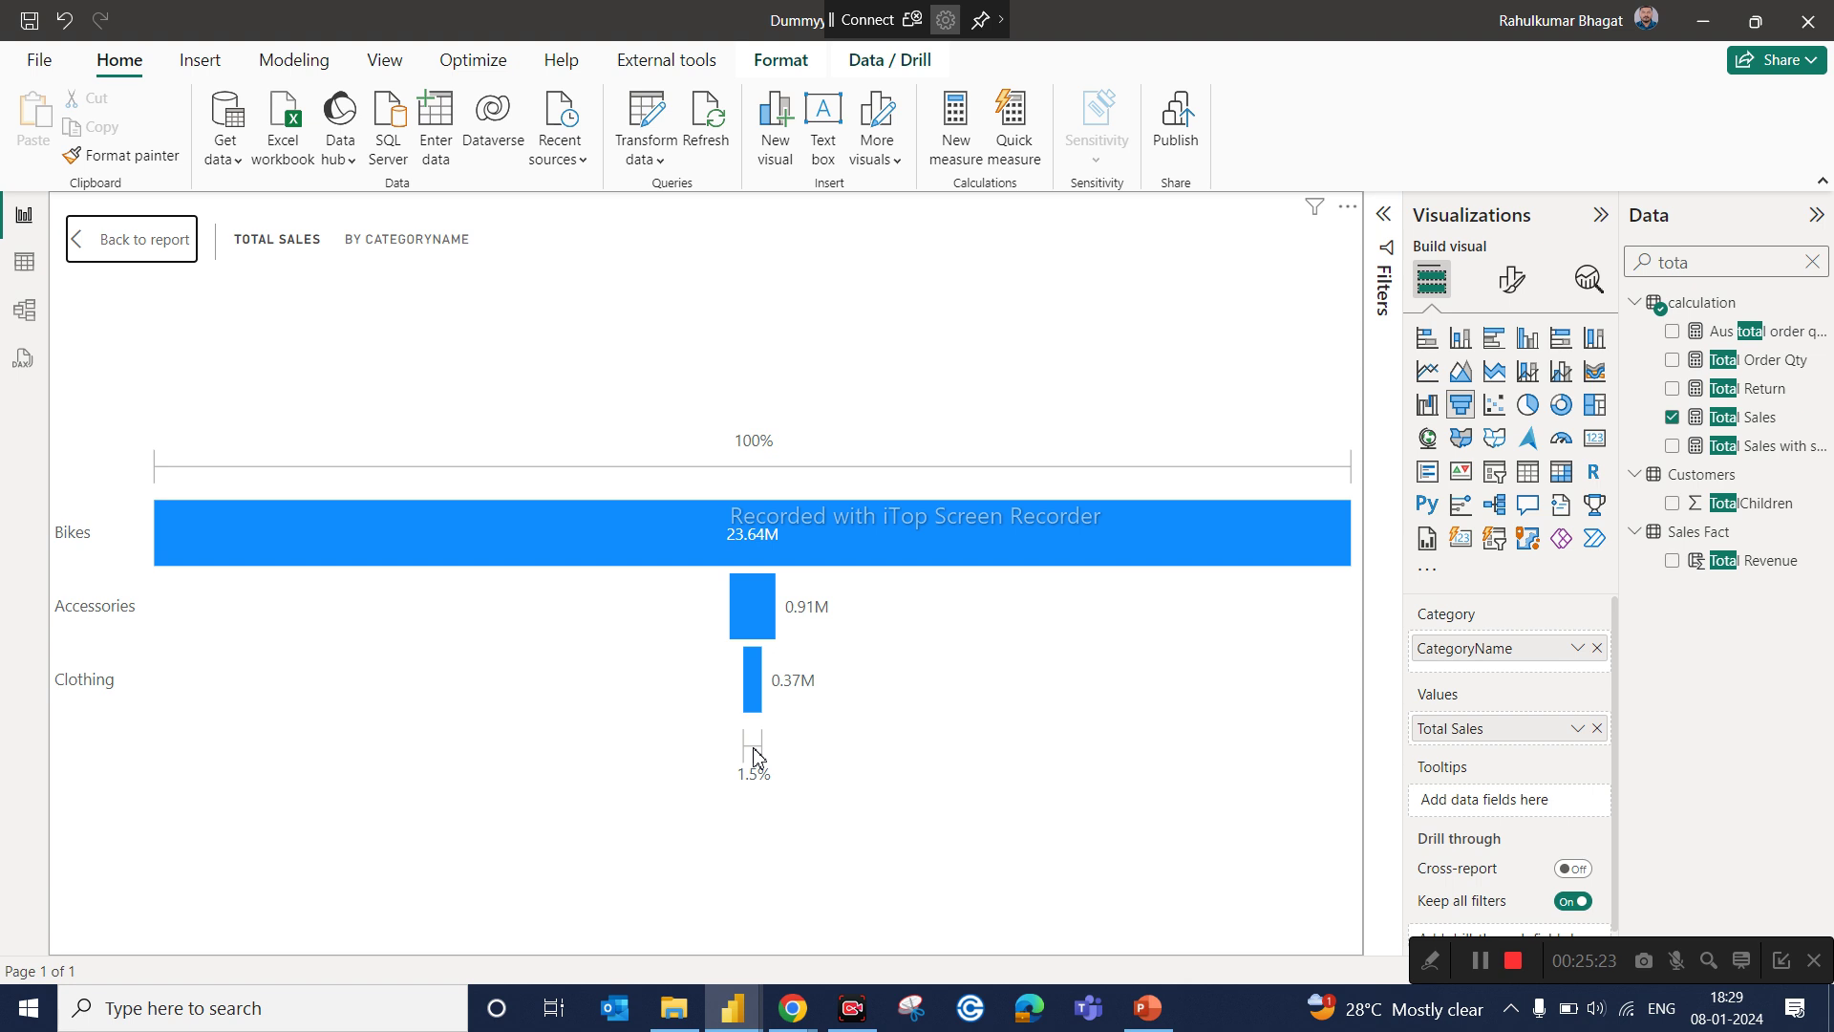
Step: Examine the funnel chart's Bikes, Accessories and Clothing stages on the report page and in focus mode, ending back at the report
click(168, 253)
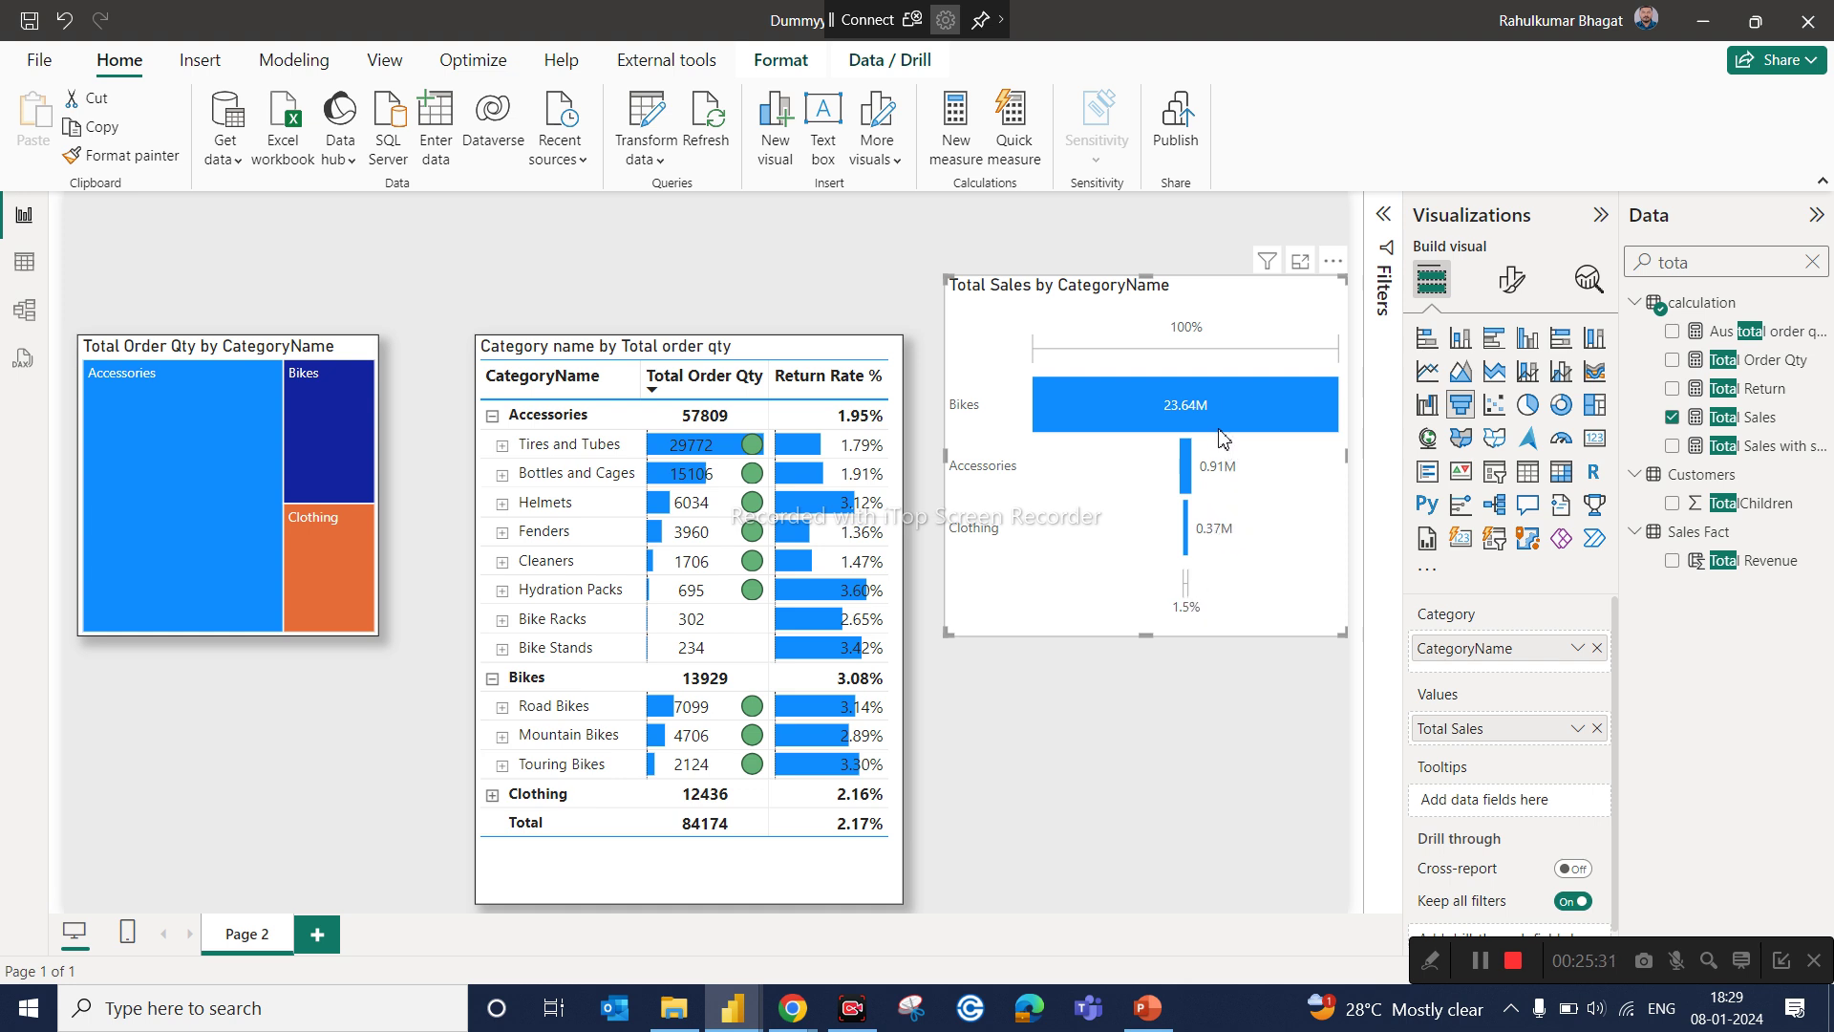
mouse_move(1203, 408)
mouse_move(1194, 466)
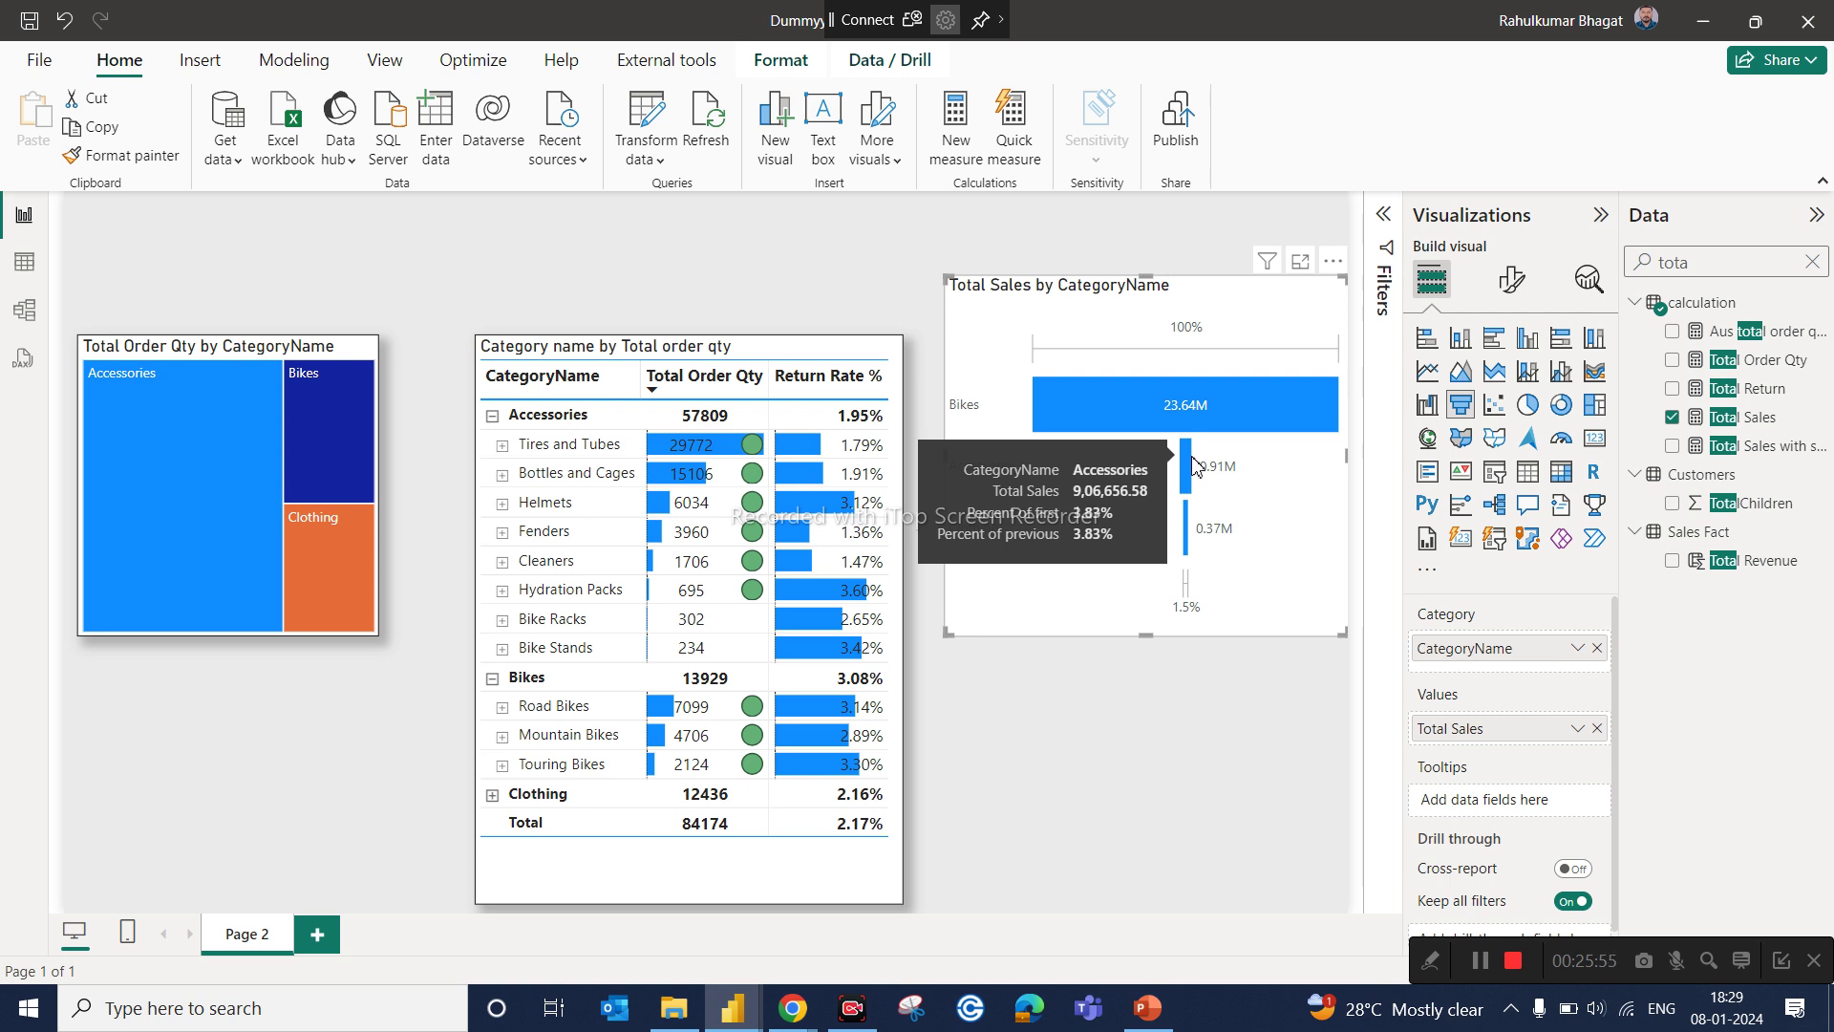
click(1300, 261)
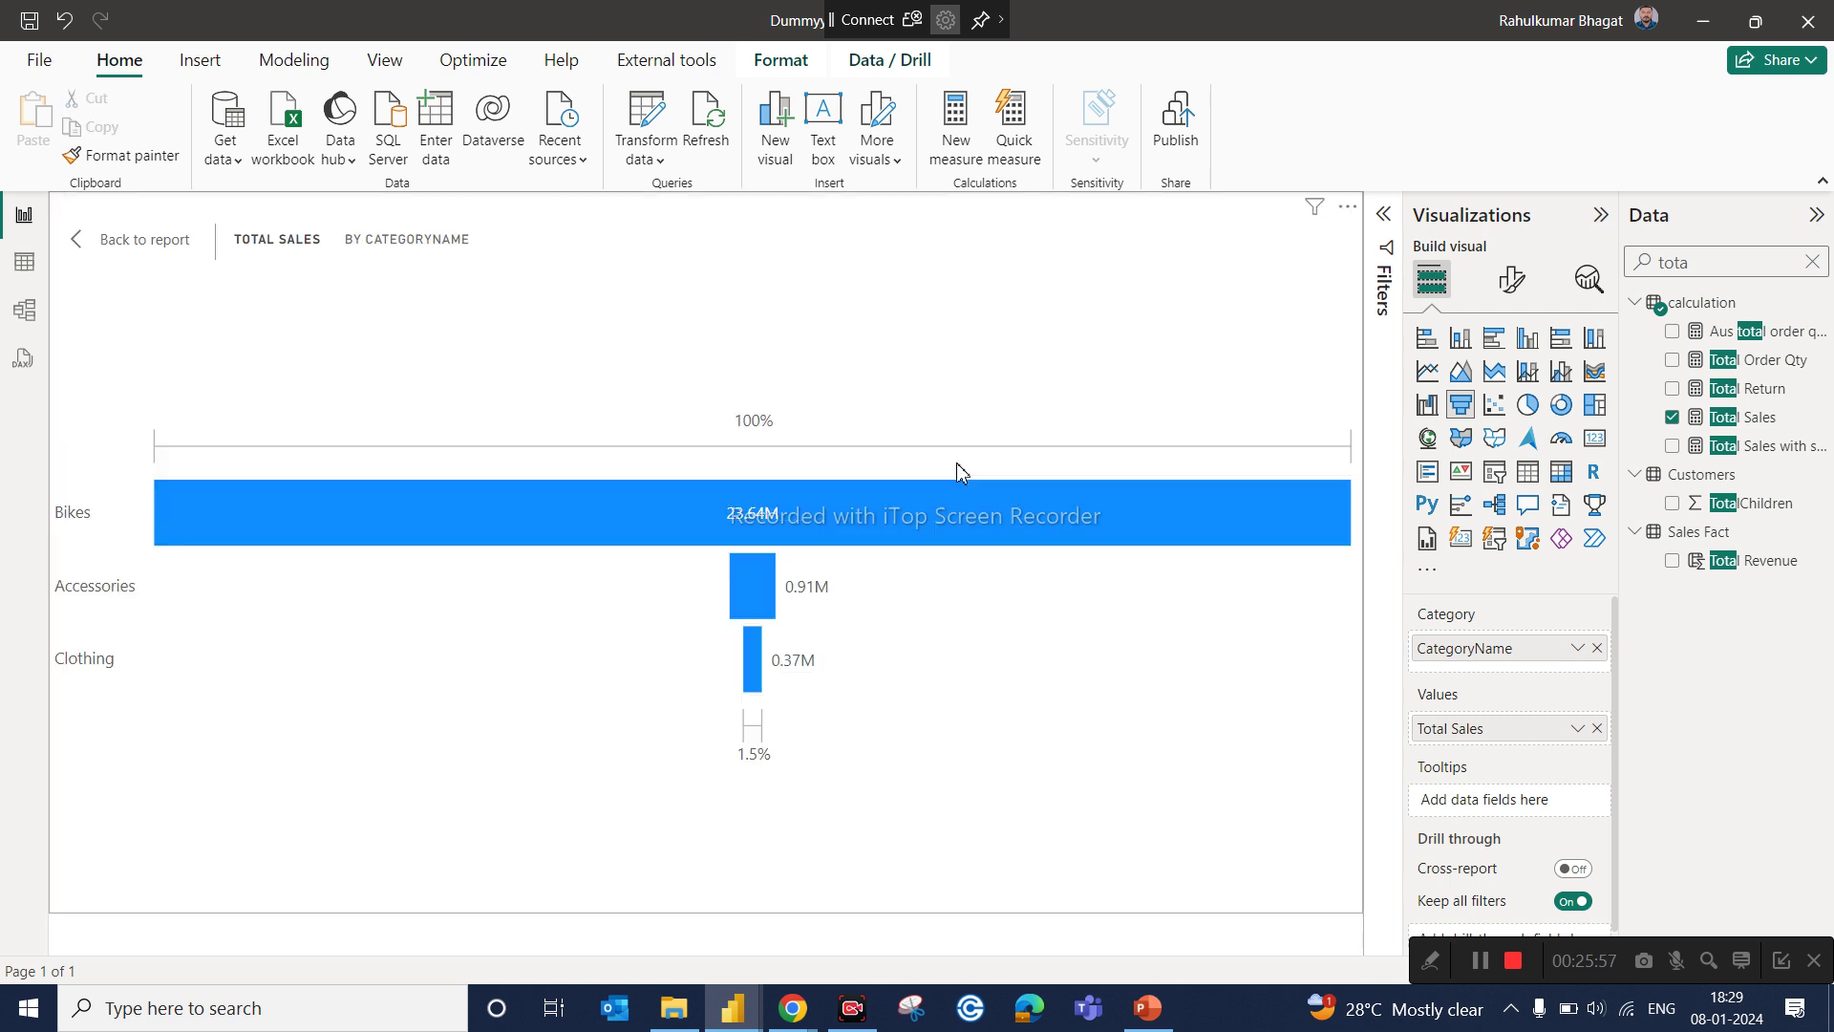
mouse_move(755, 626)
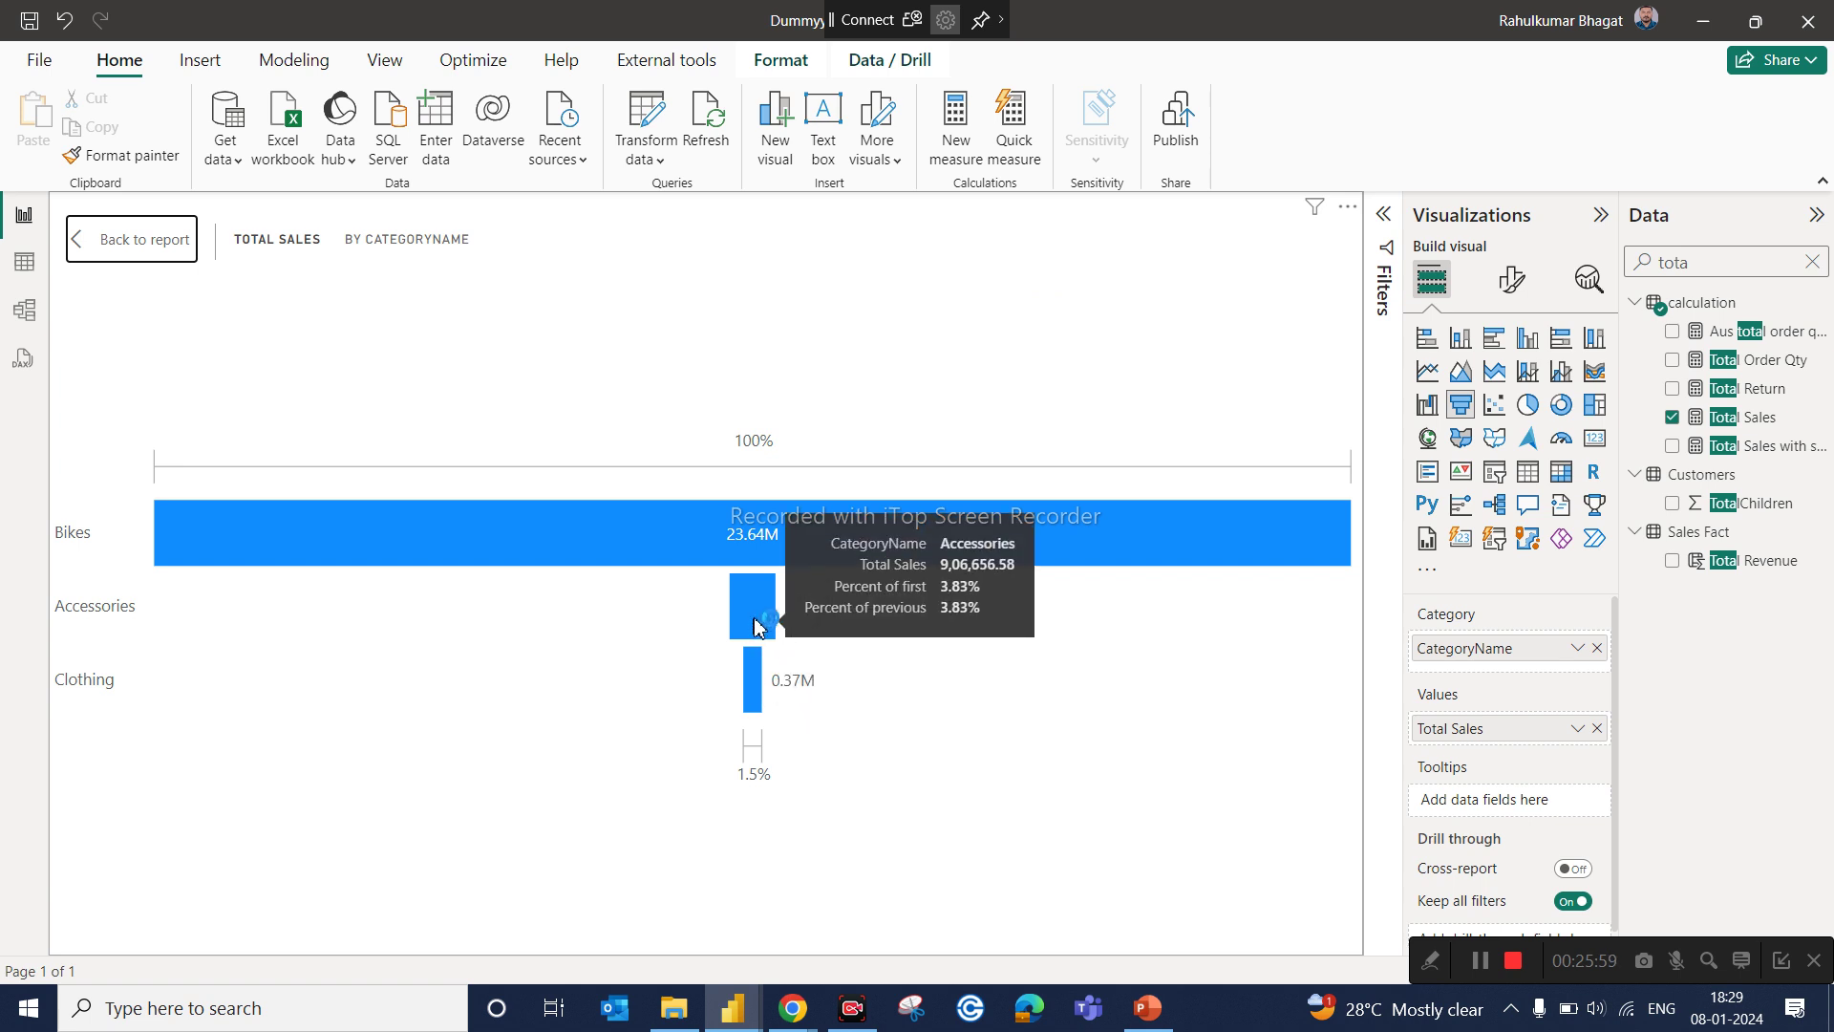
mouse_move(756, 707)
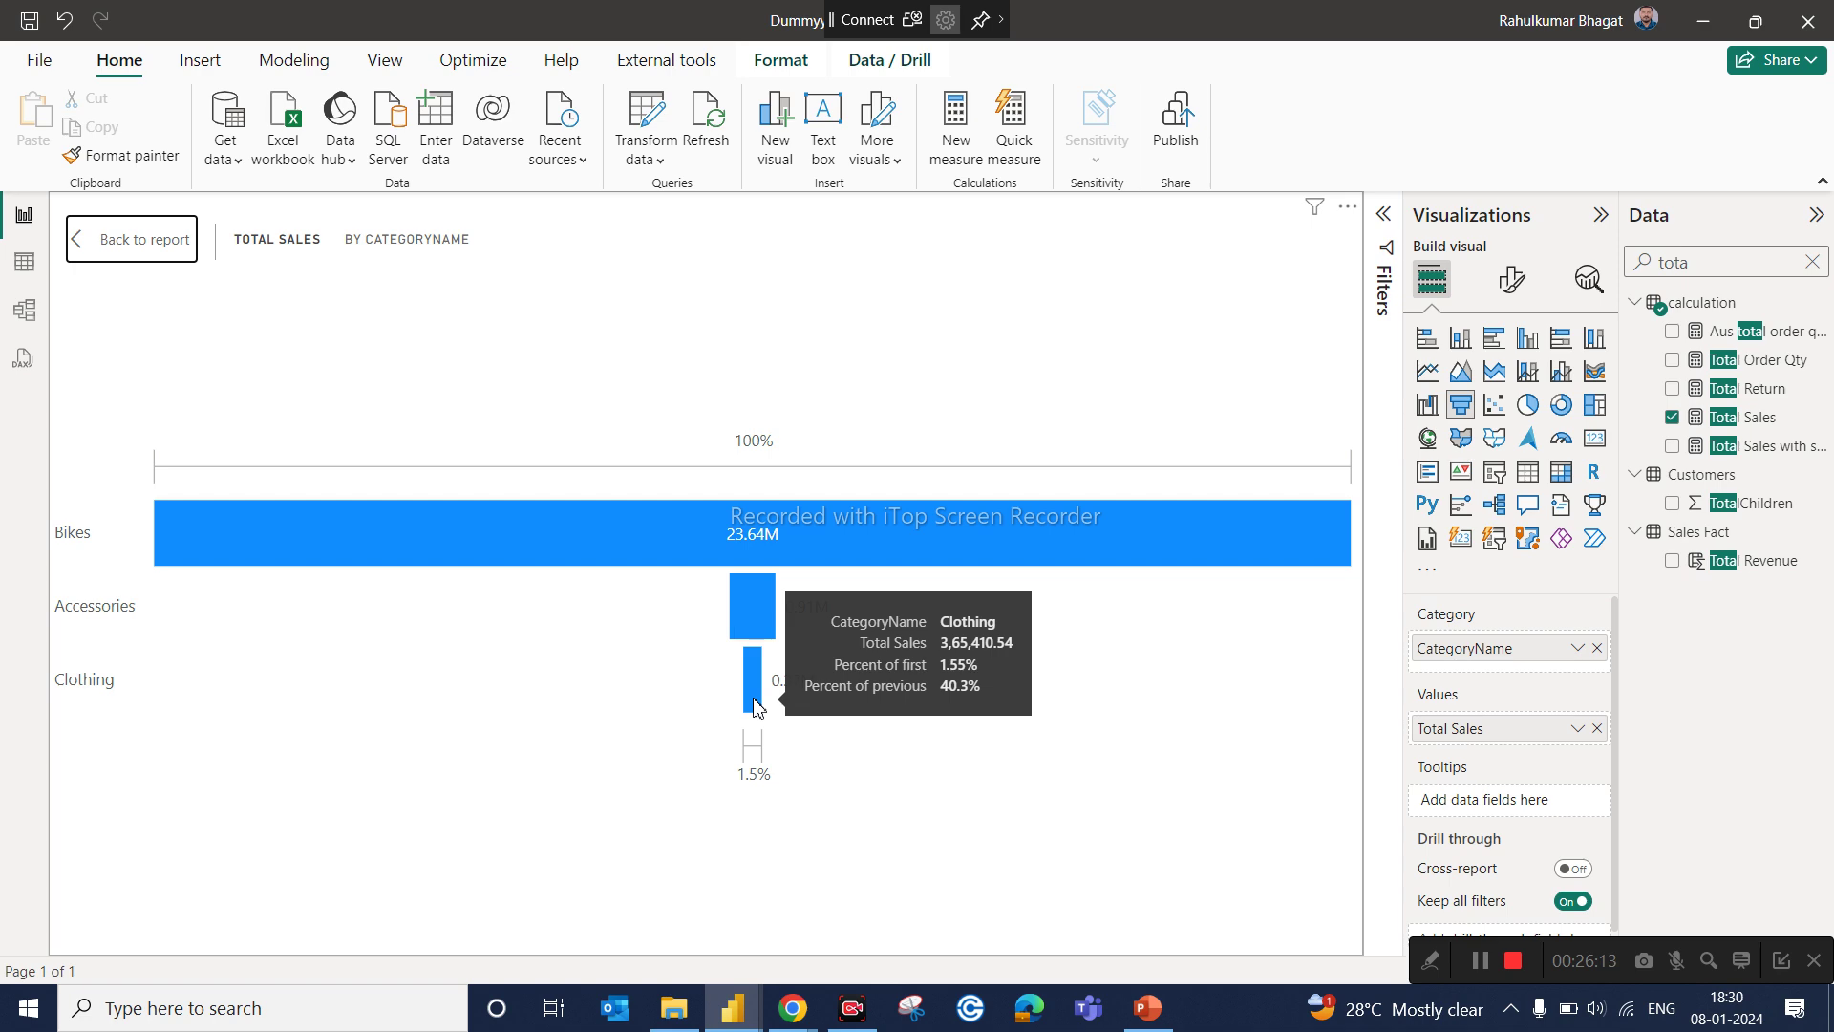
click(145, 239)
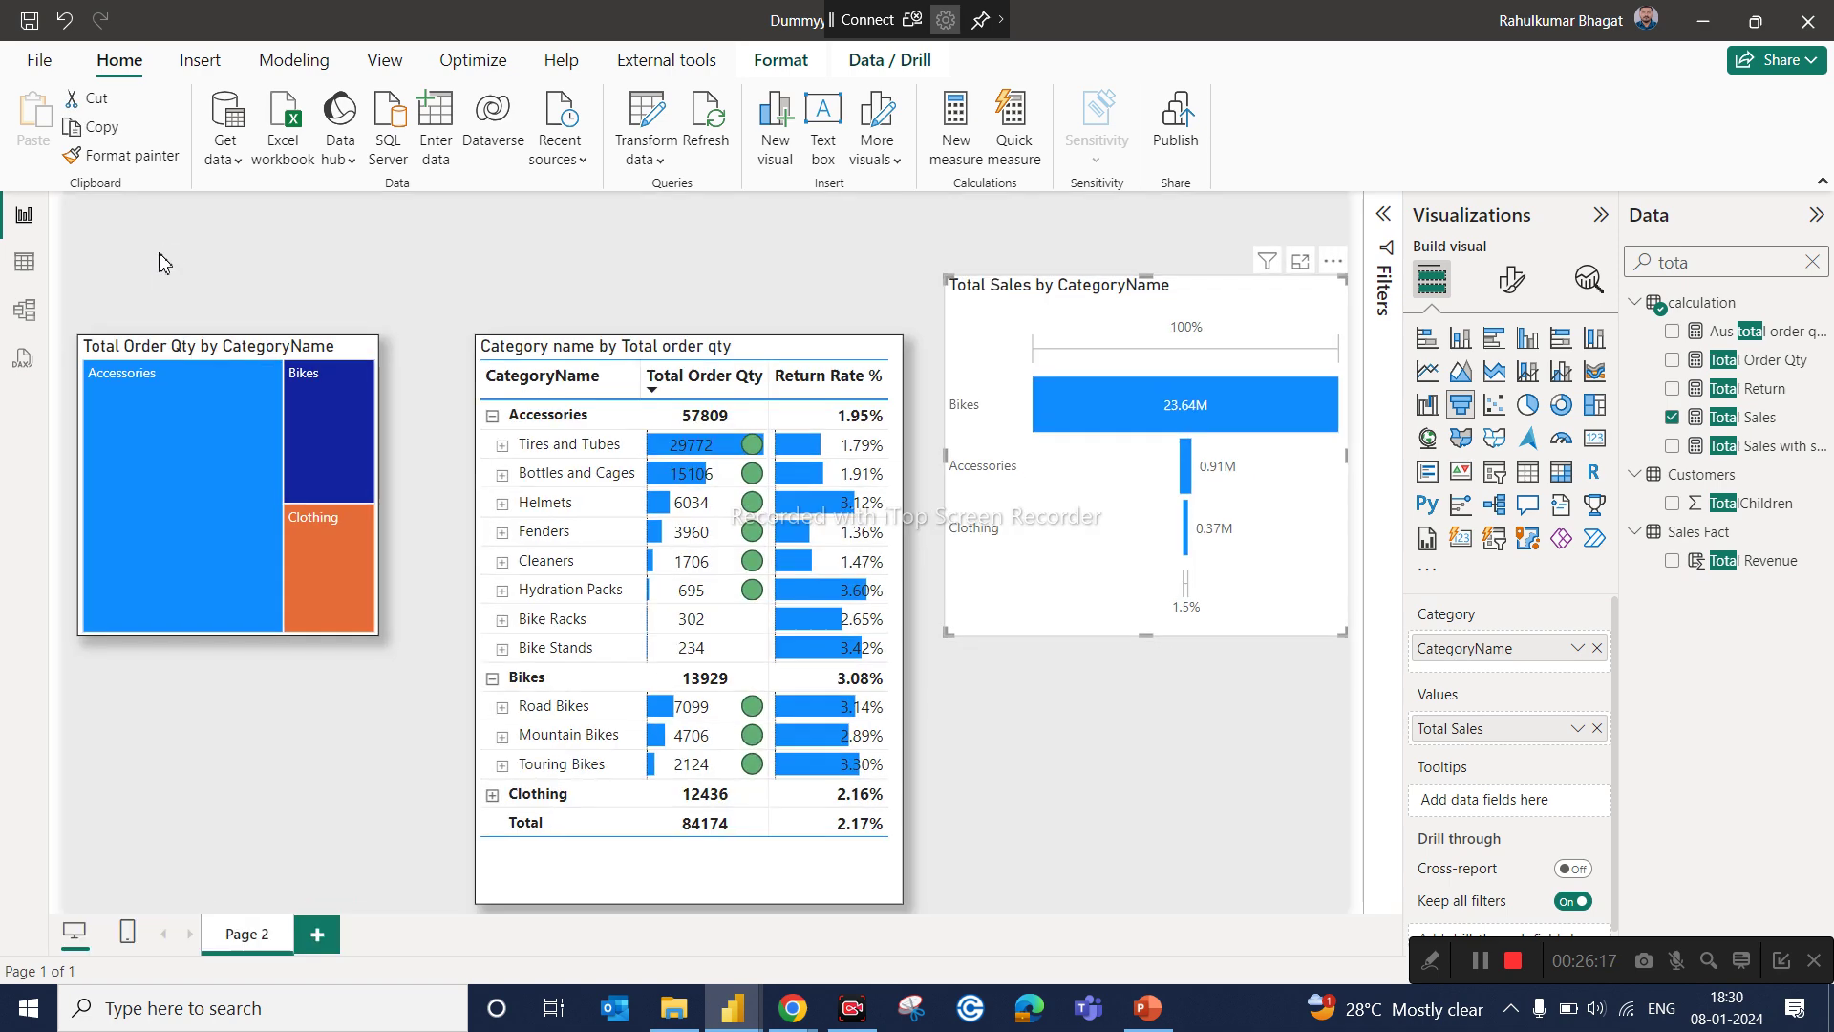
Step: Review the Funnel Chart and Scatter Chart slides in PowerPoint and return to the Power BI report
key(alt+Tab)
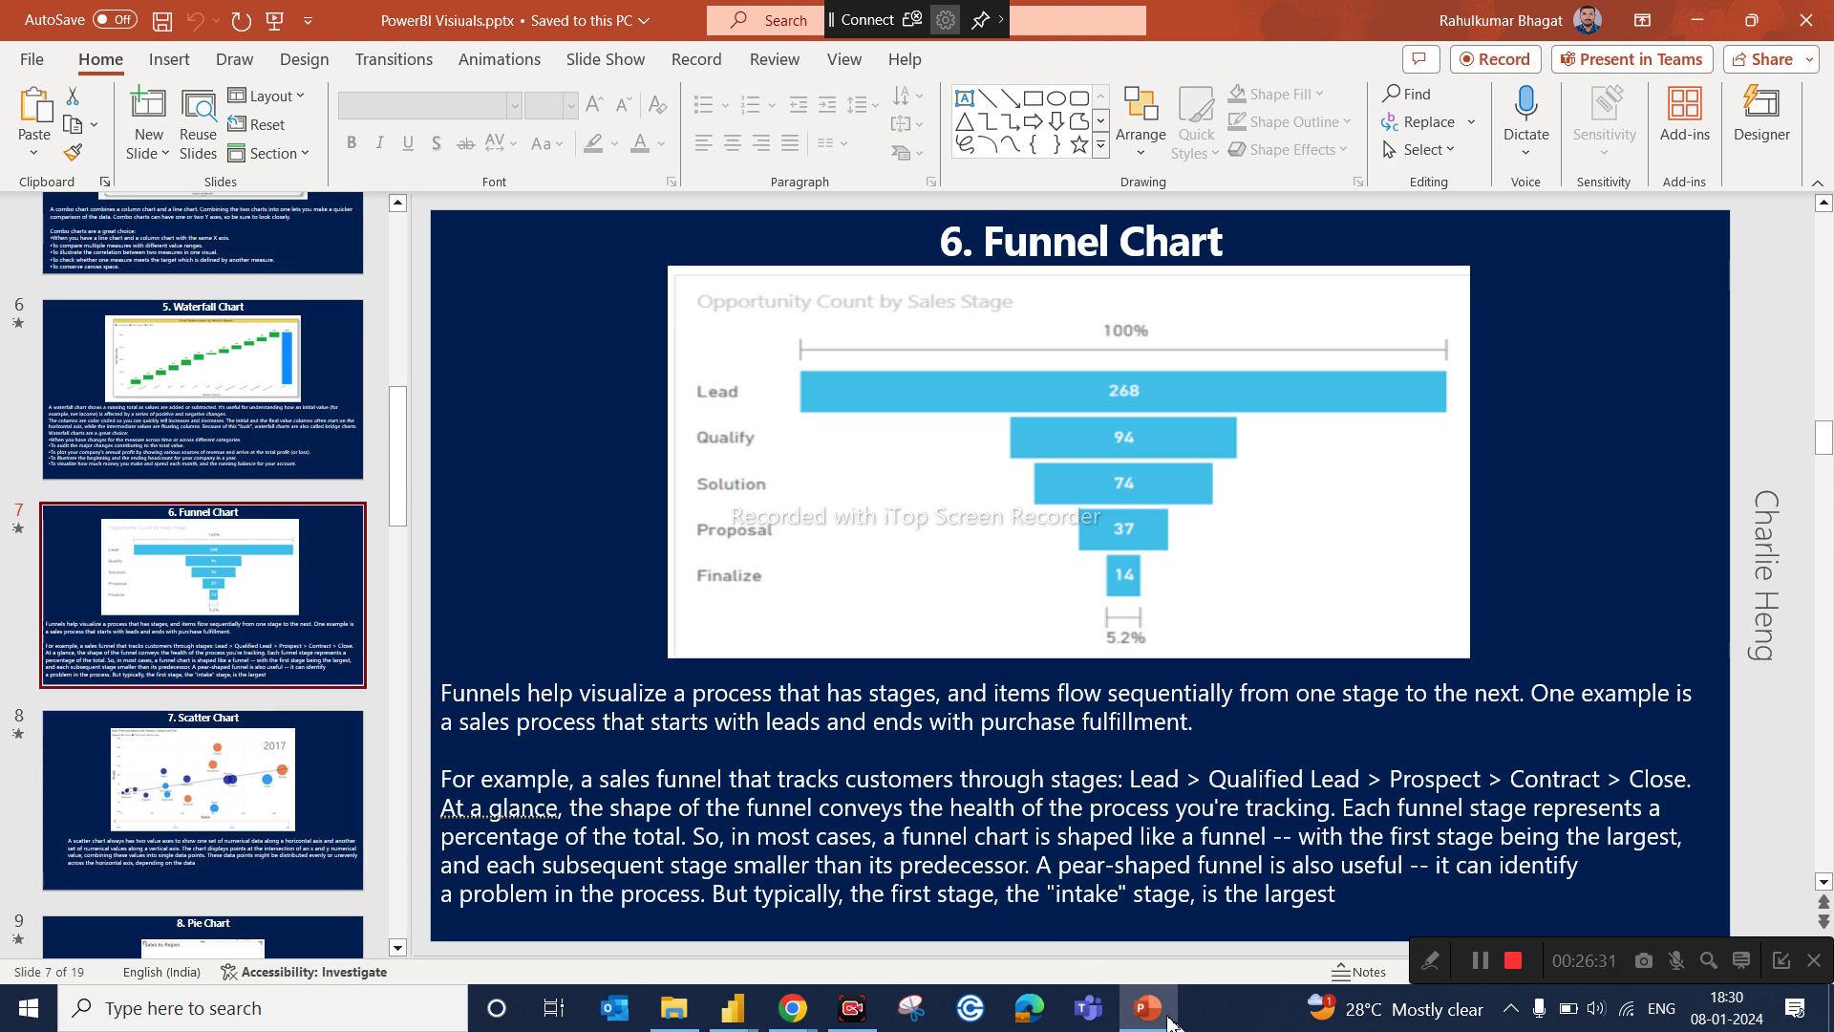
click(245, 807)
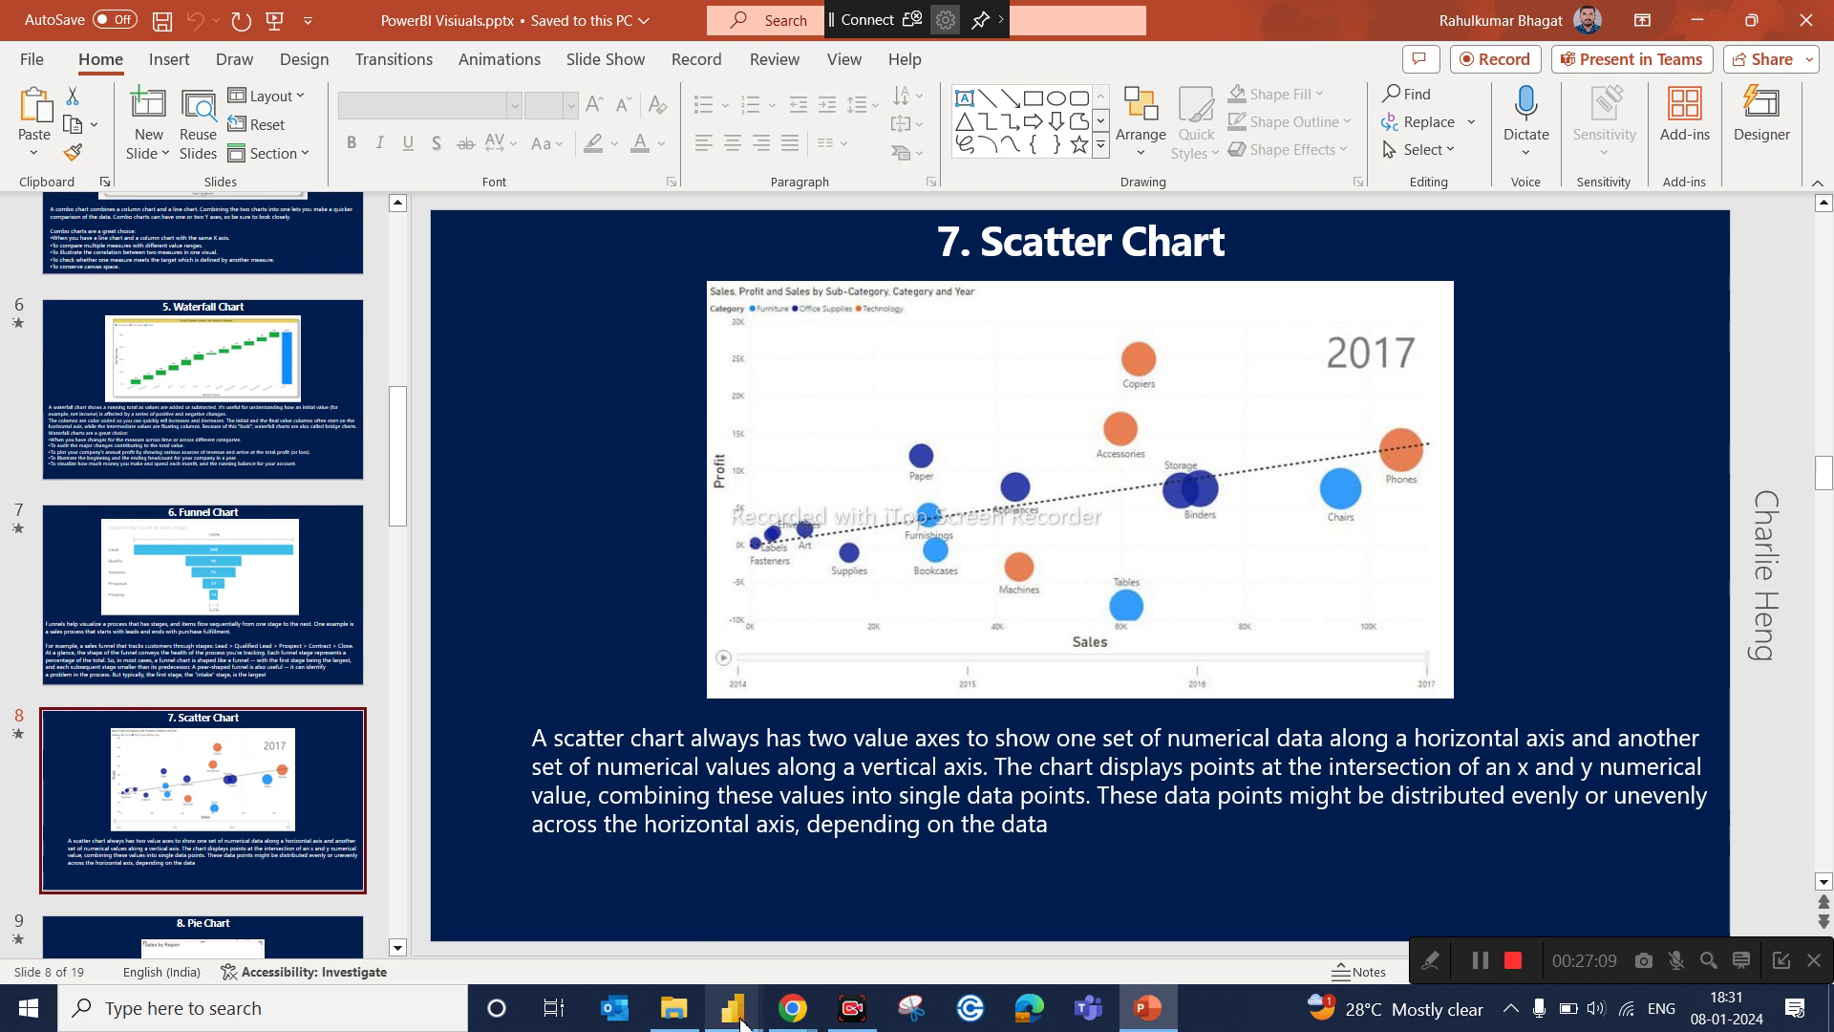
mouse_move(733, 1008)
click(604, 902)
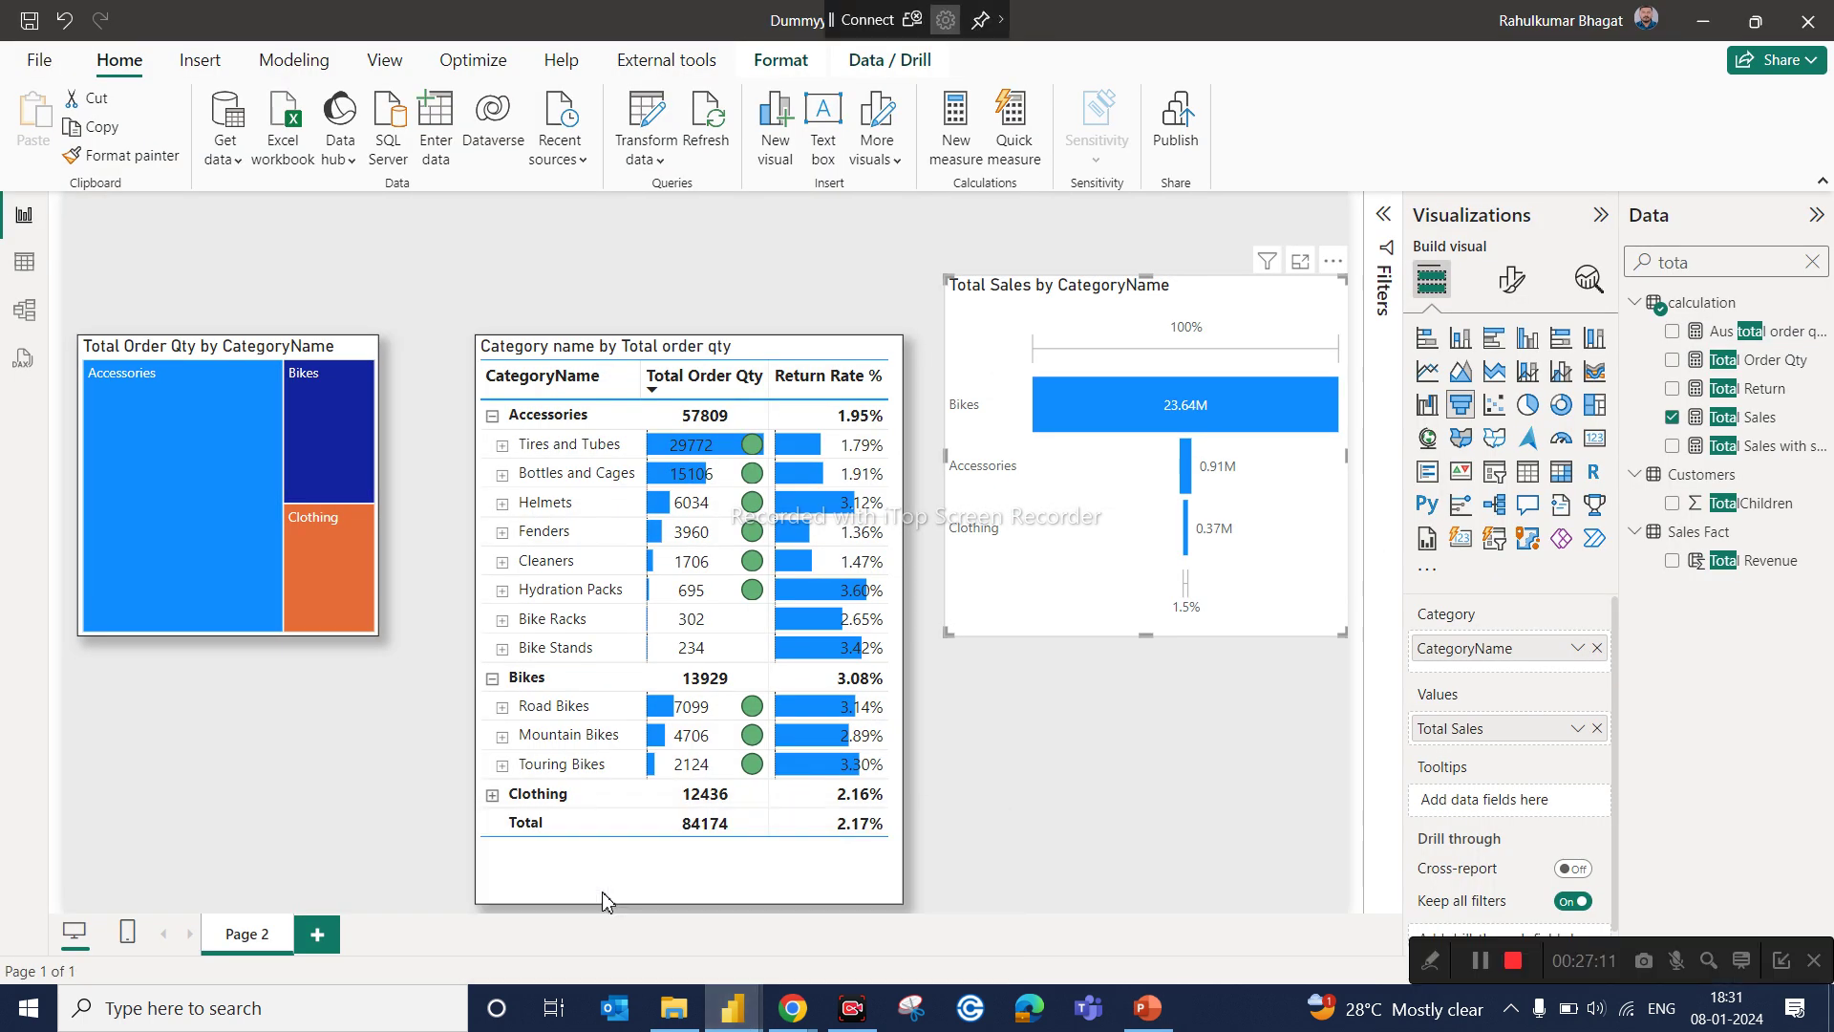
Step: Add a new report page, insert a scatter chart and enlarge it to nearly the full page width
click(339, 930)
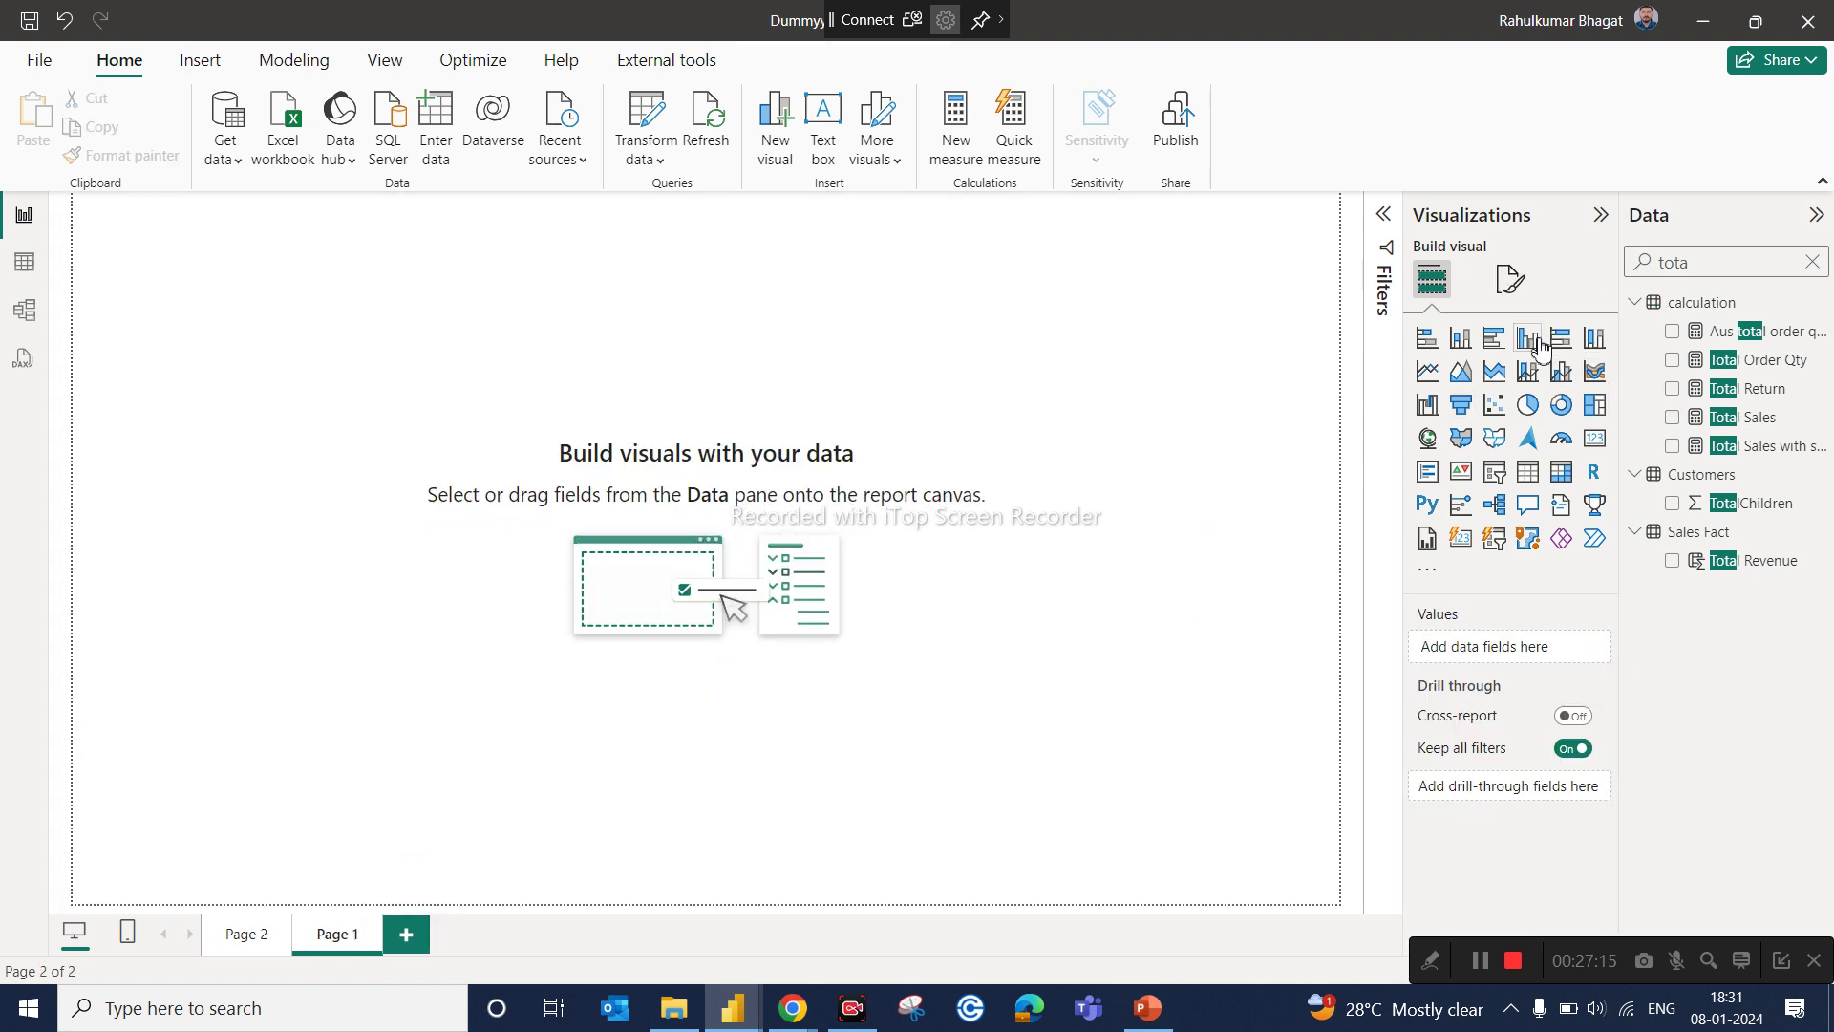
click(1507, 405)
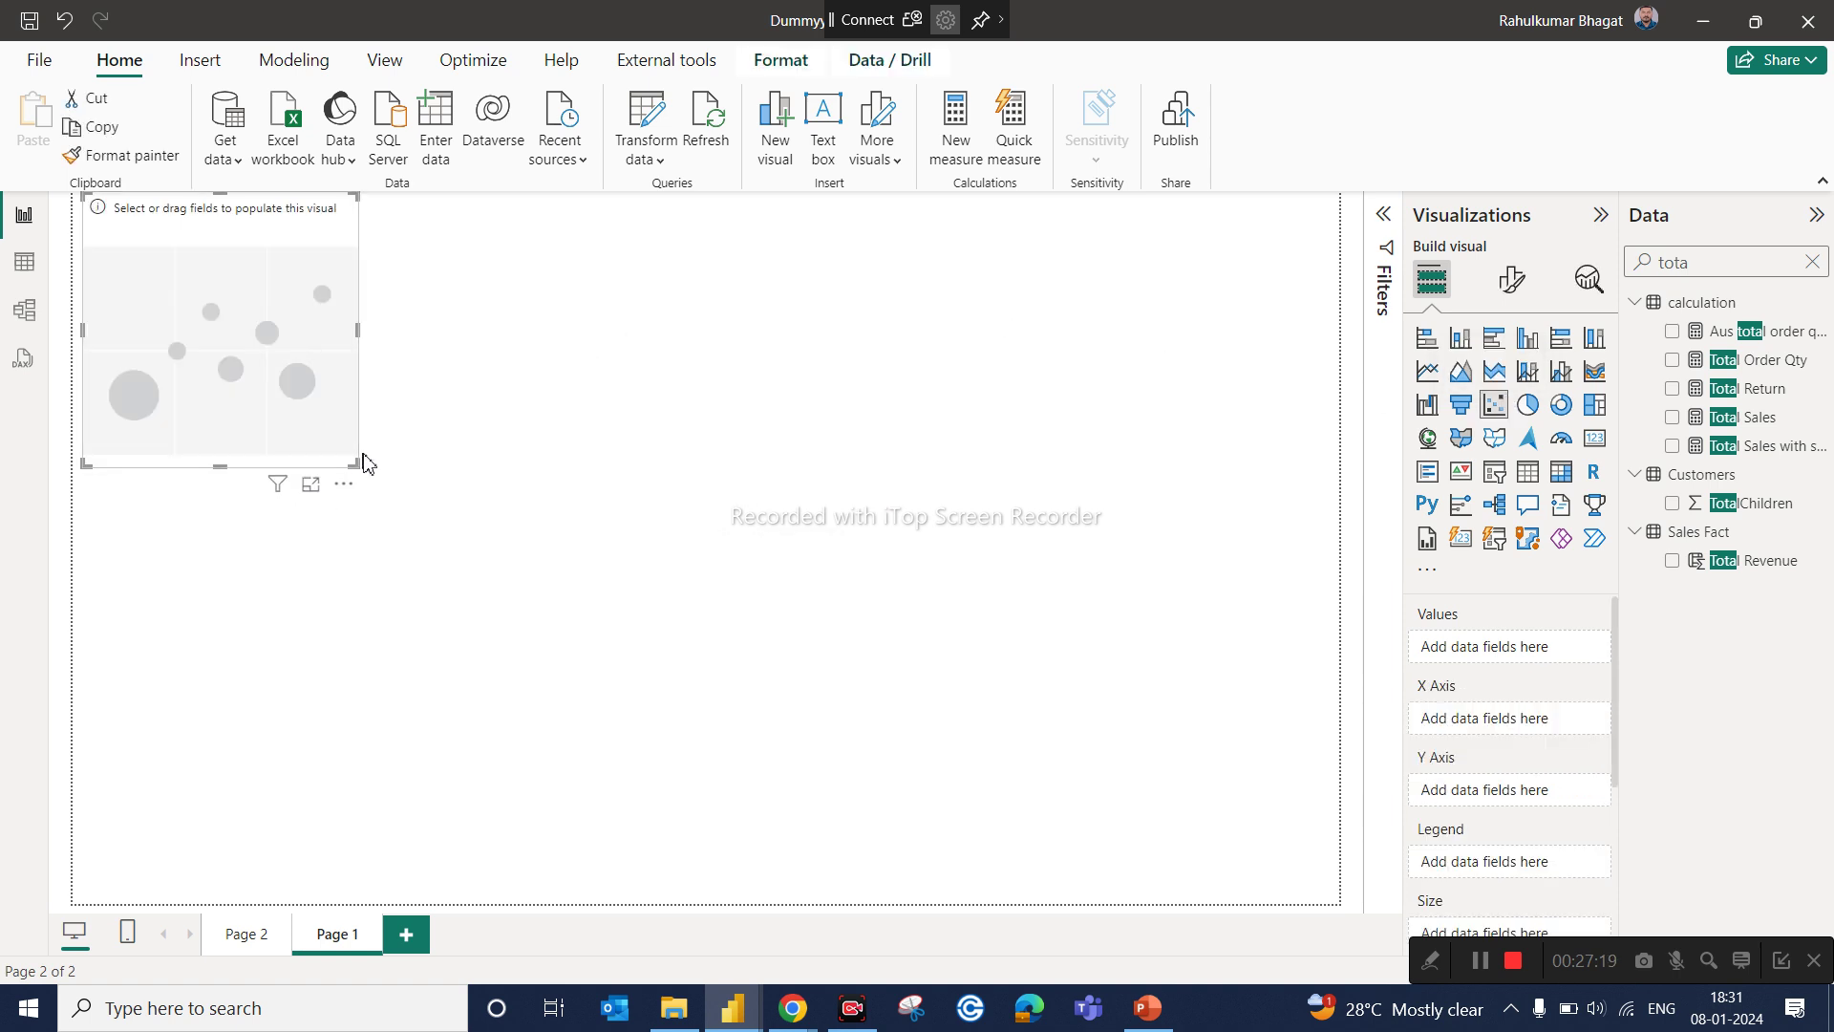
drag(359, 465, 594, 469)
drag(793, 565, 1315, 766)
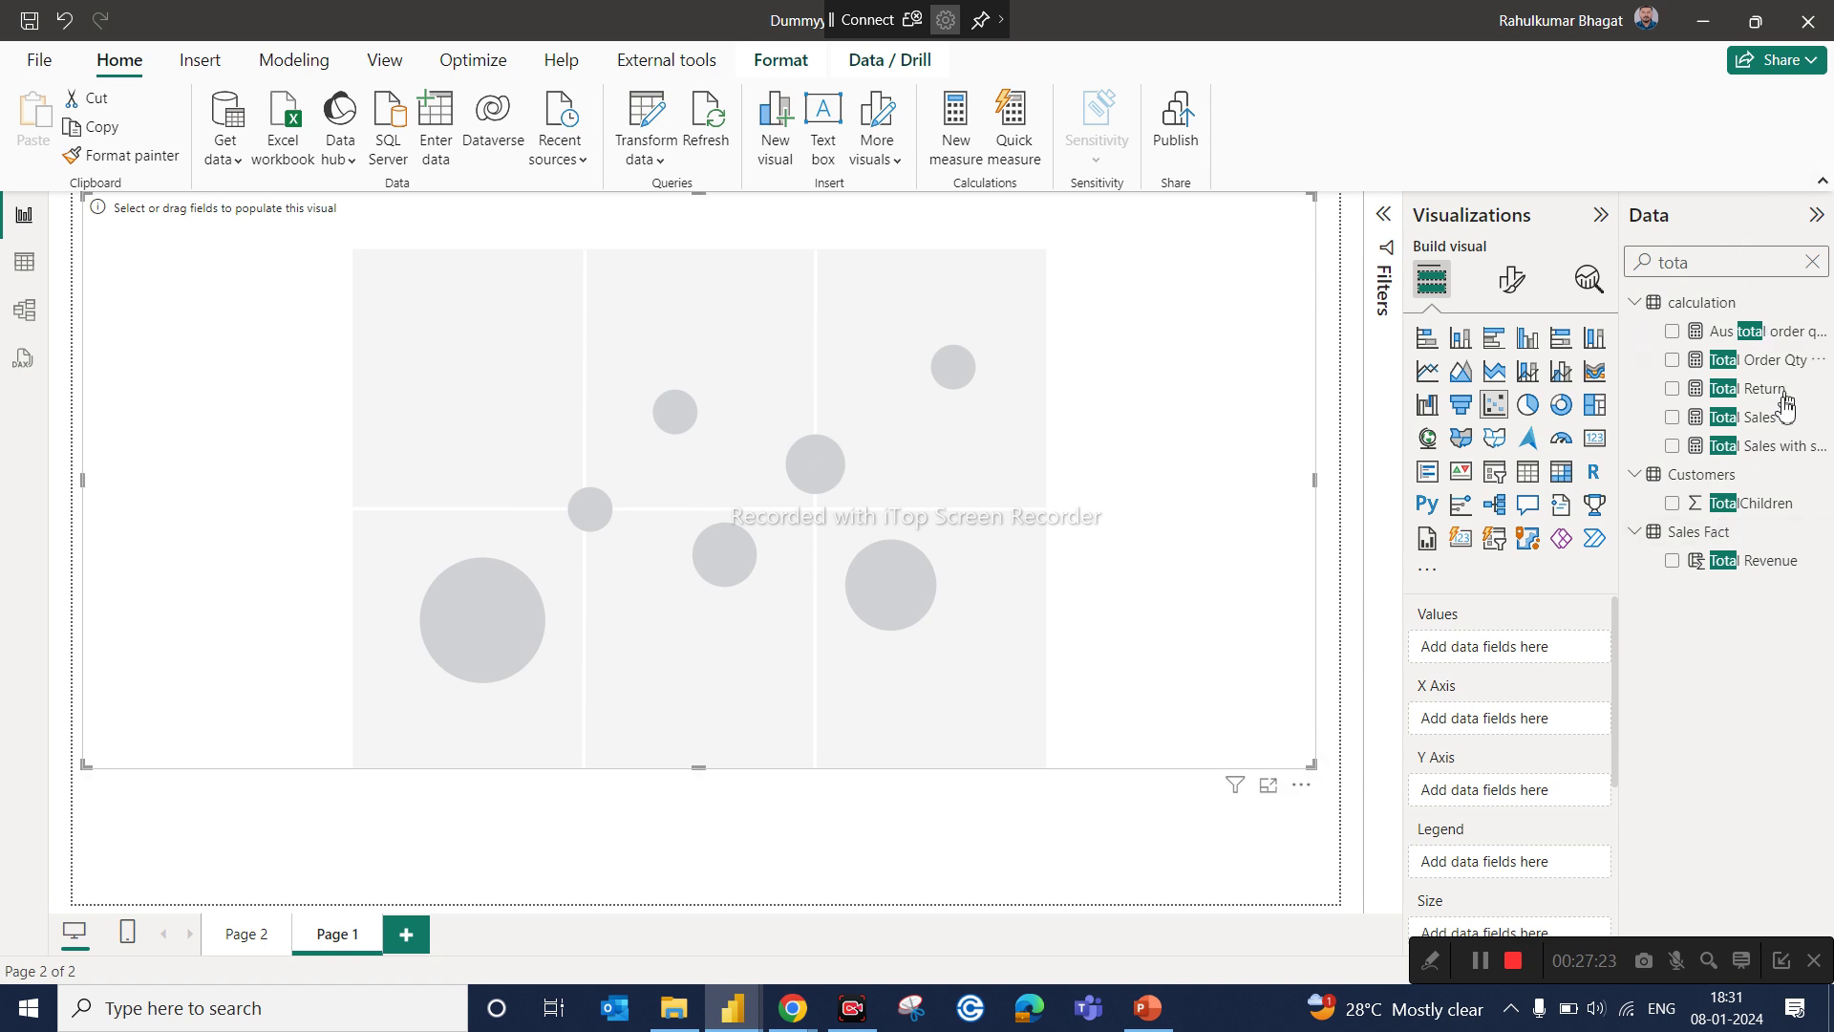
Step: Assign the Total Sales measure to the scatter chart's X Axis
drag(1753, 426, 1567, 664)
drag(1730, 420, 1524, 650)
drag(1740, 418, 1525, 722)
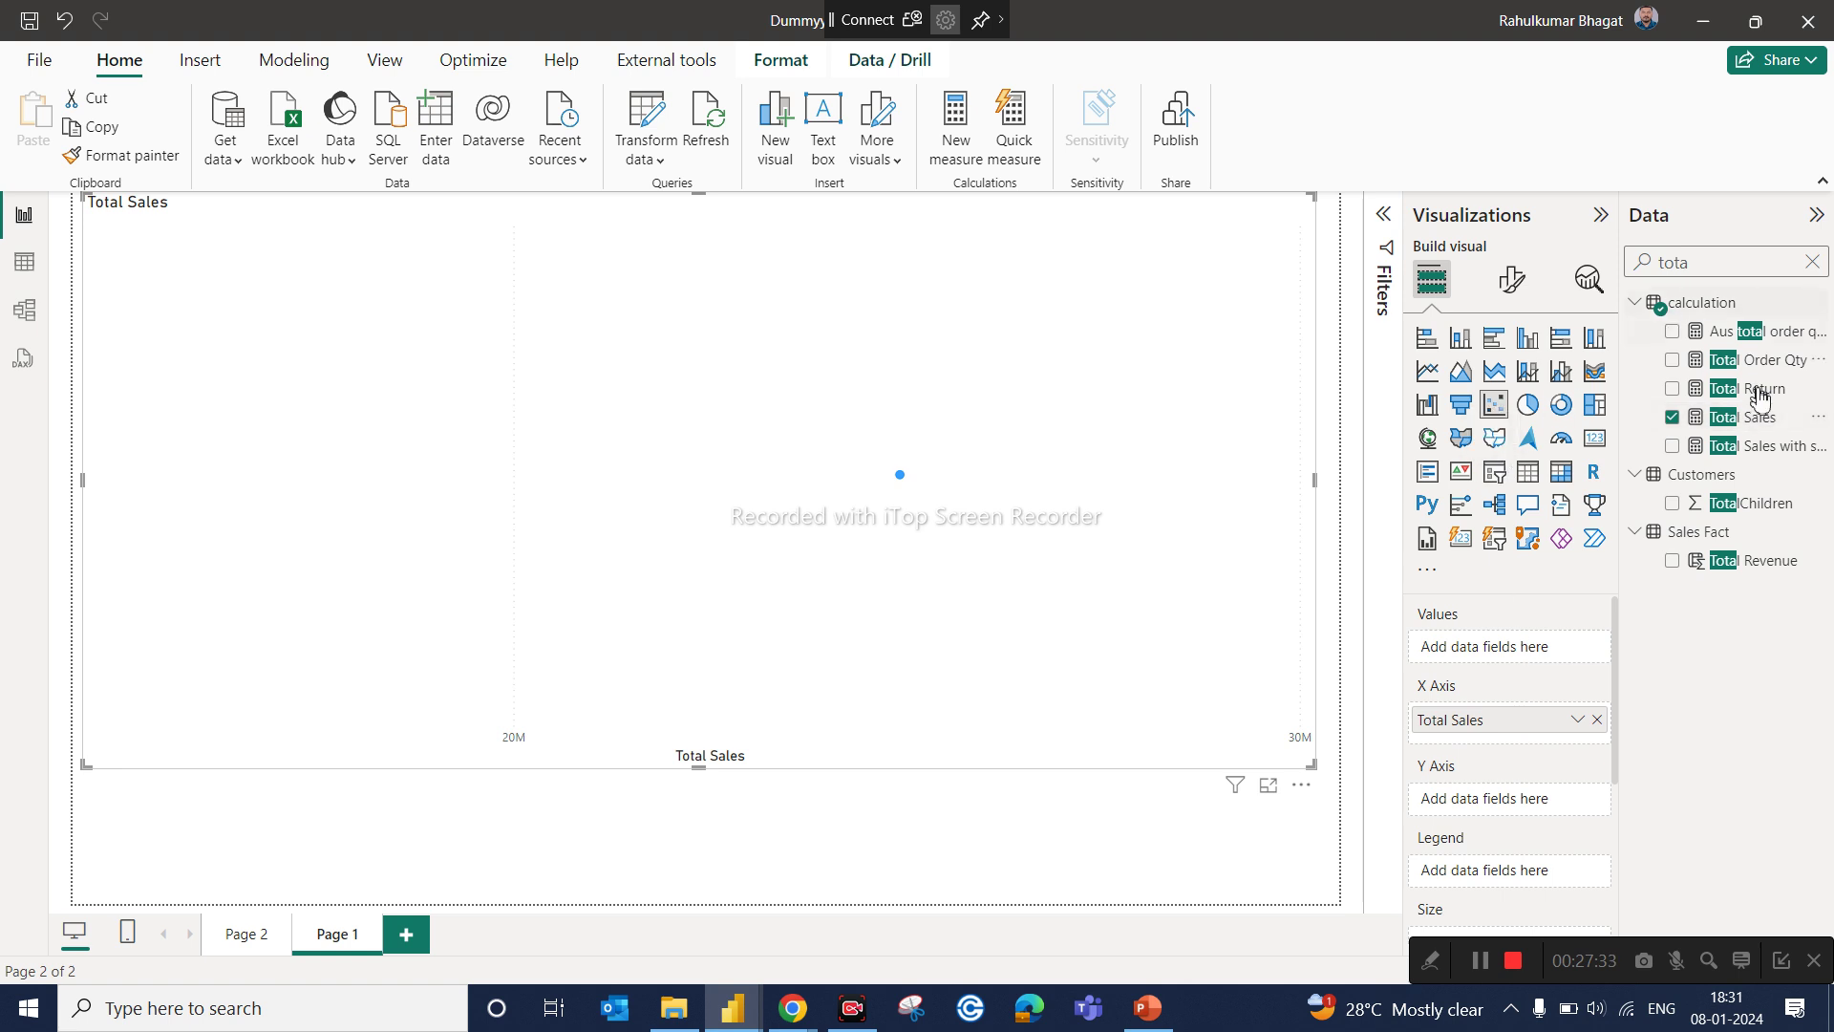
Step: Search the data fields for "cate" and add CategoryName to the scatter chart's Values
double_click(1734, 276)
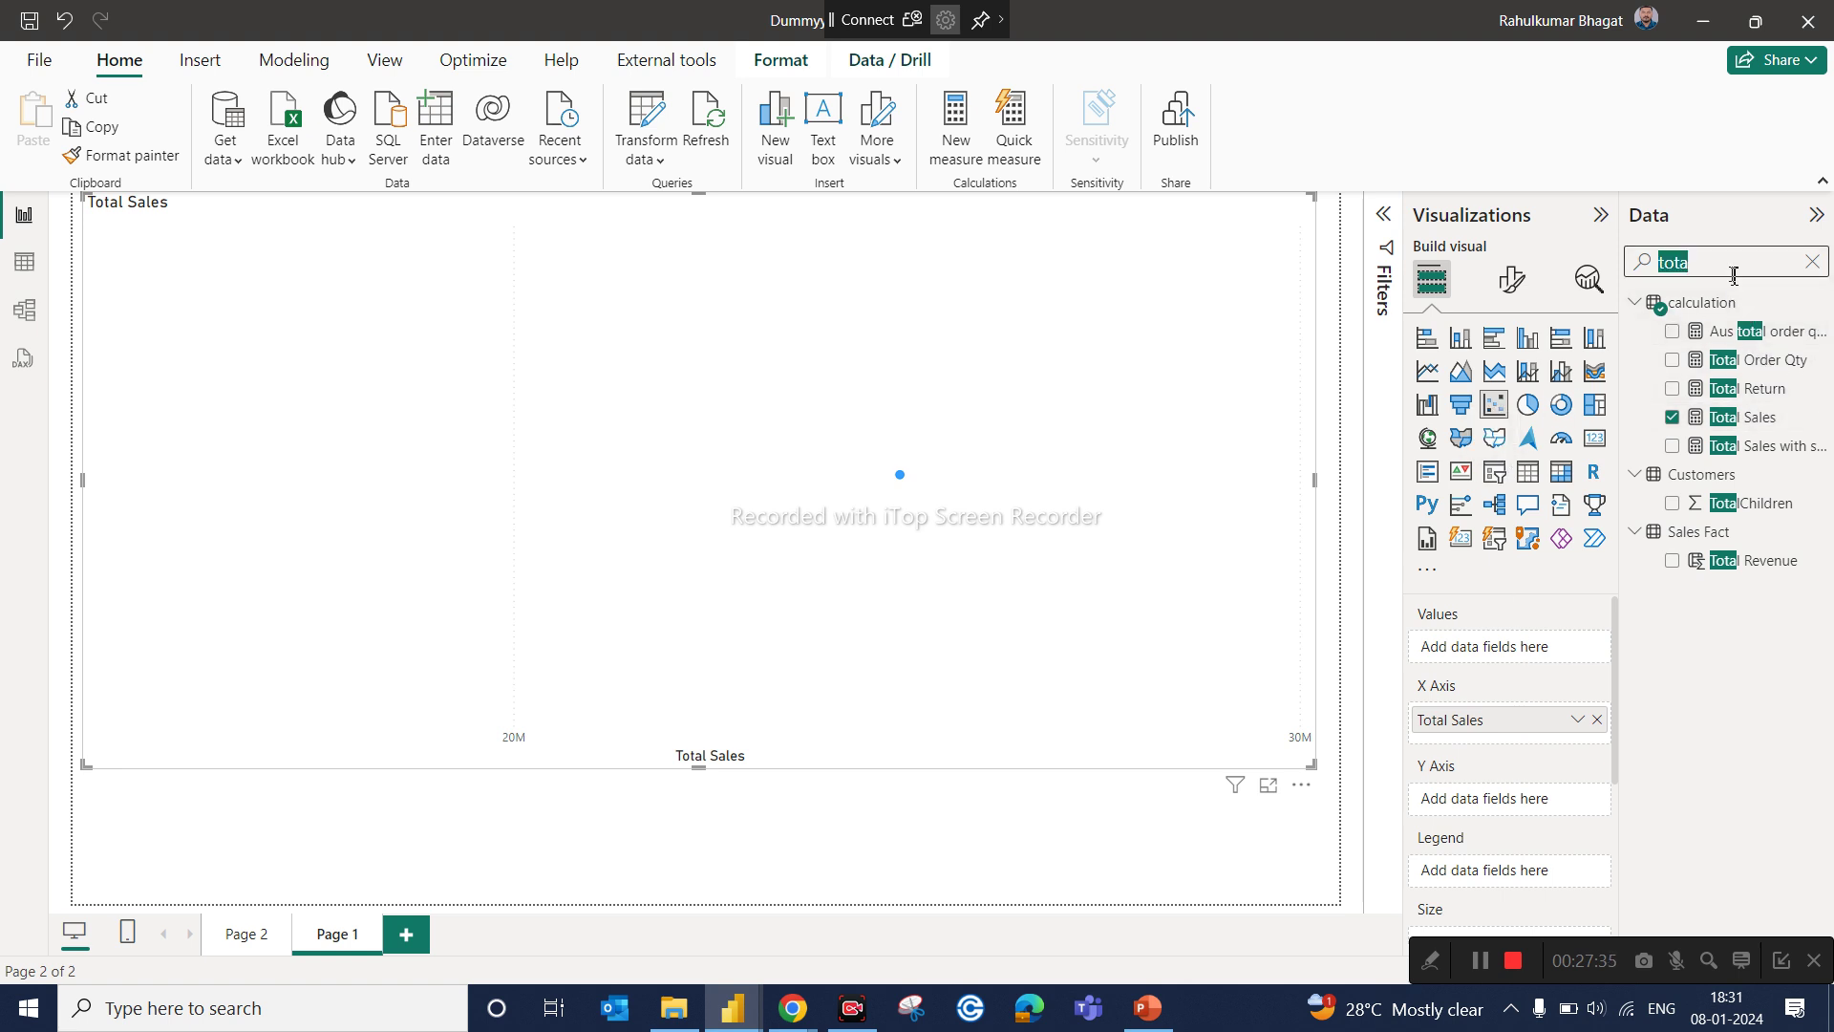
text(cate)
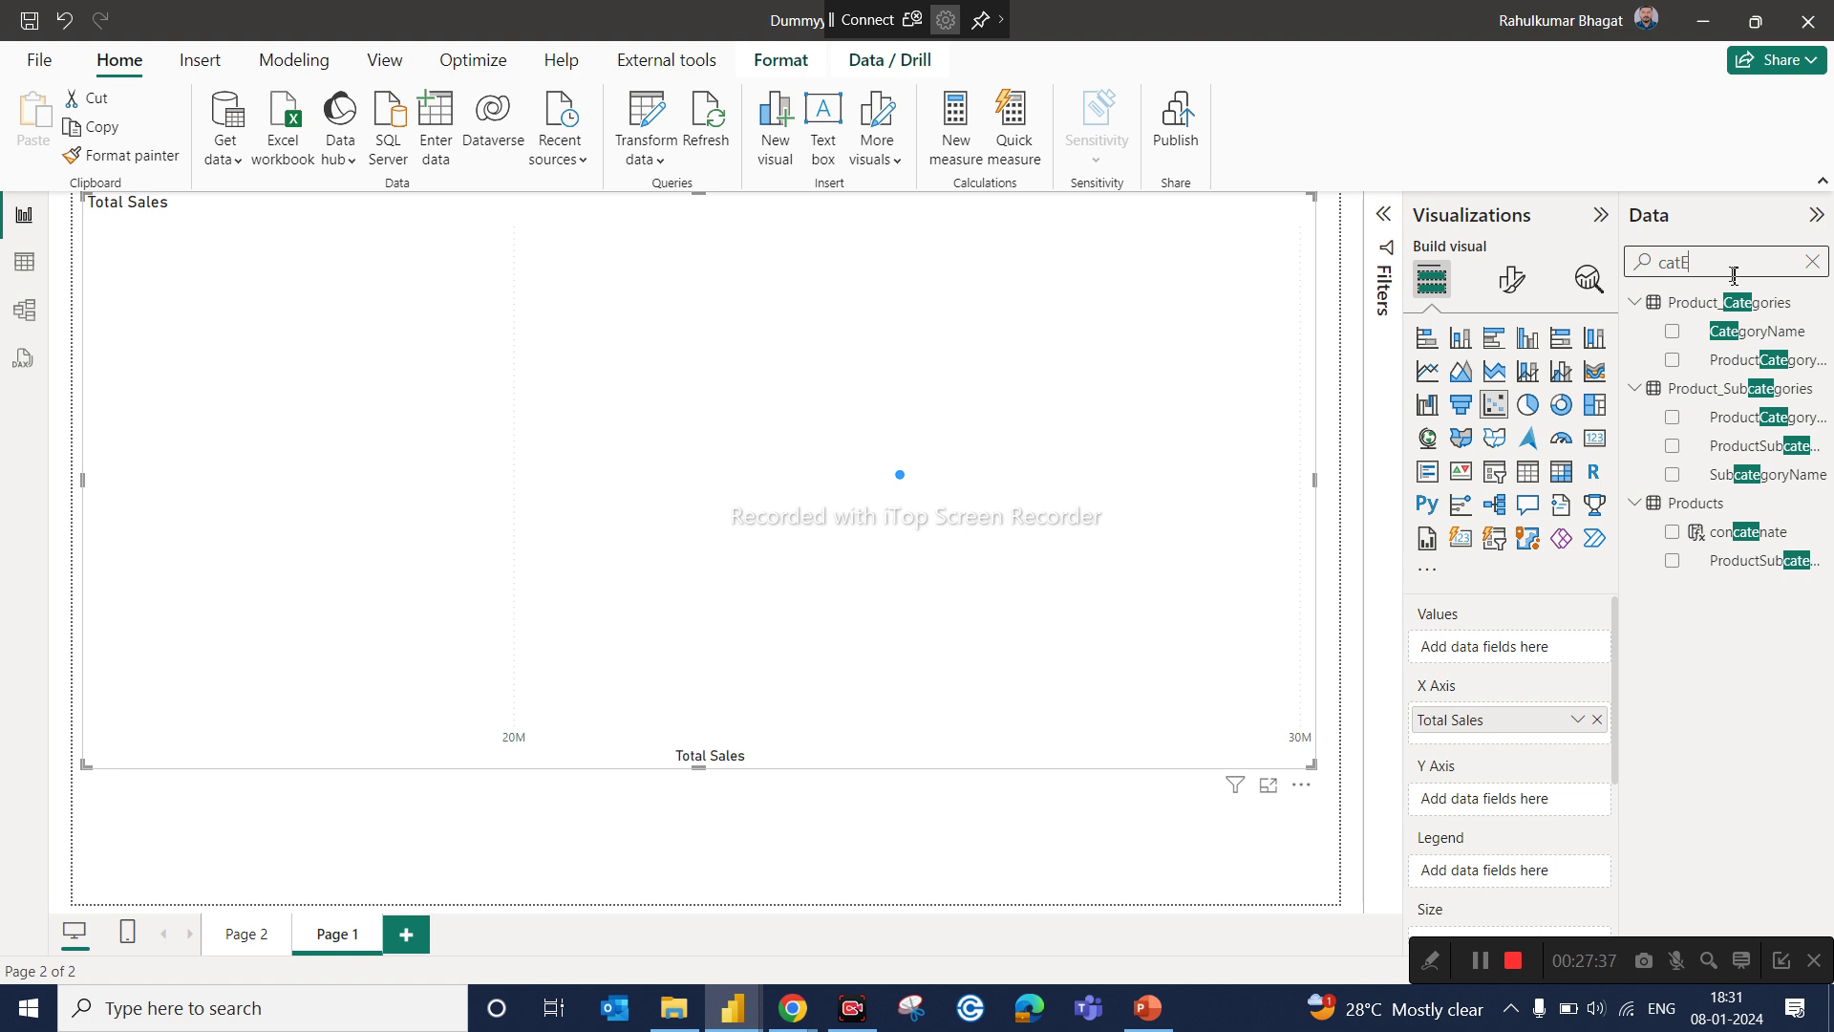
drag(1749, 337, 1558, 654)
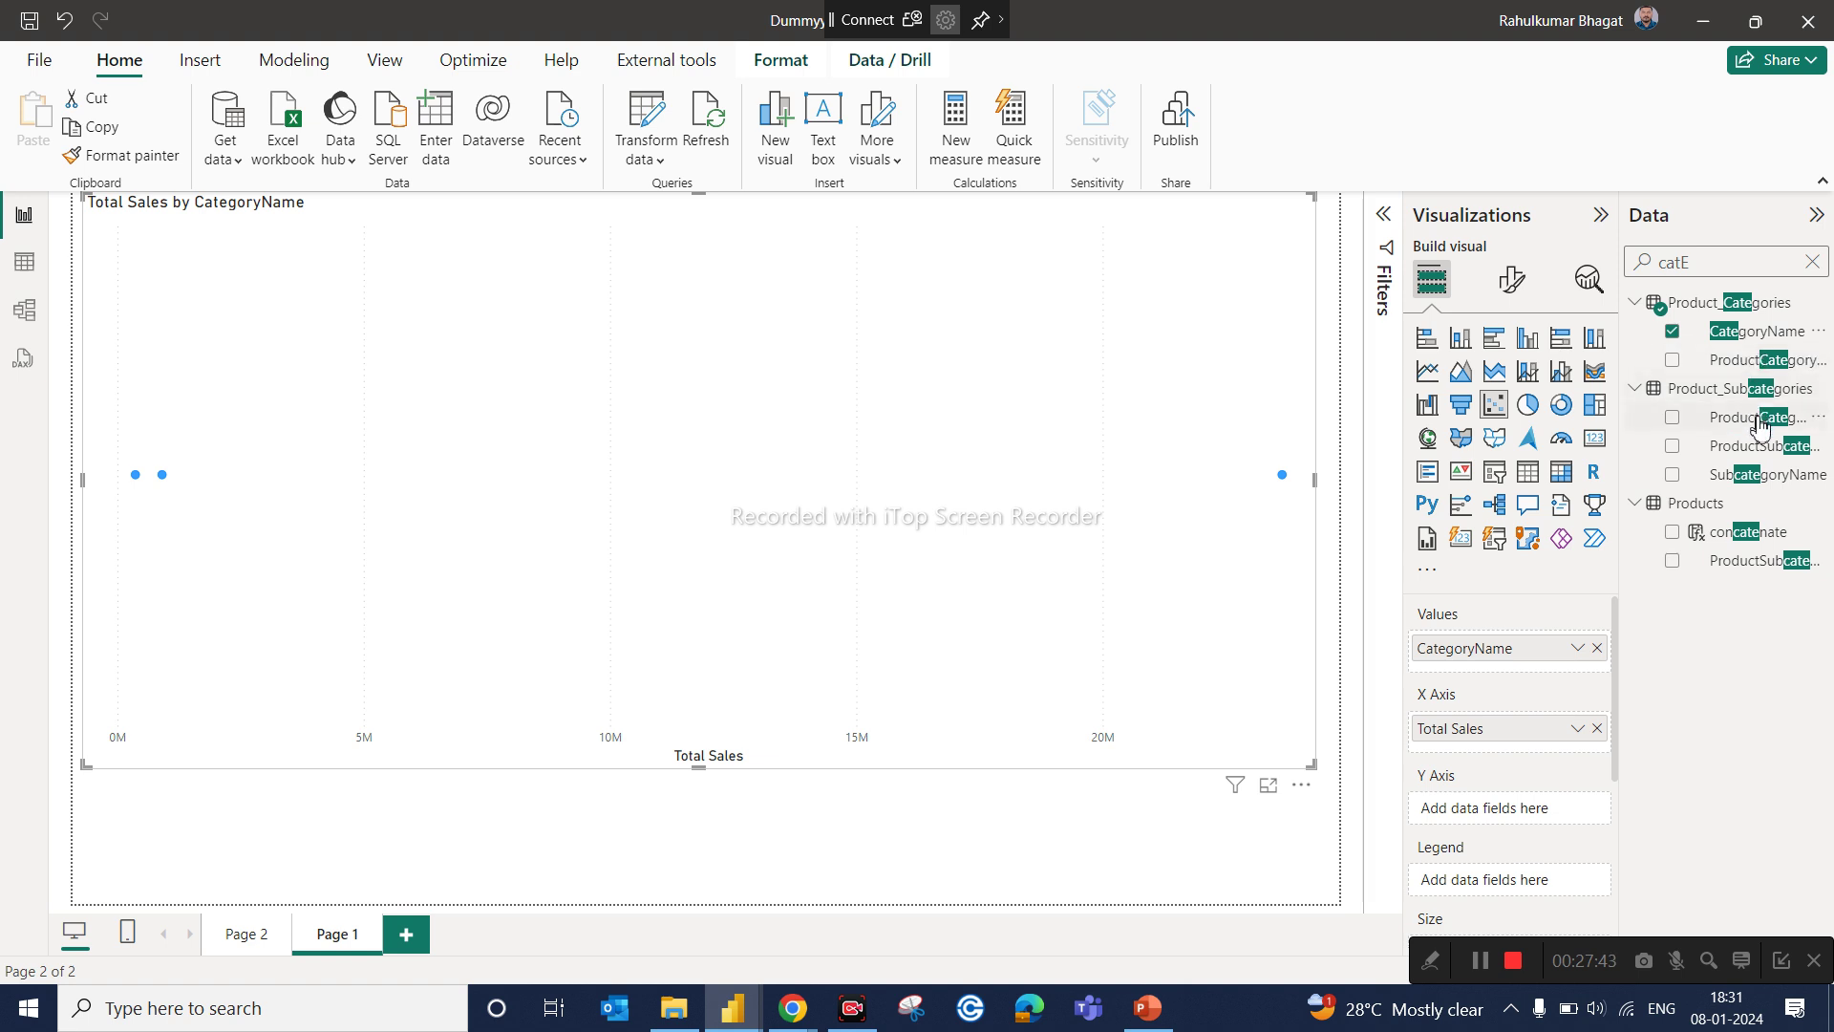
Step: Replace CategoryName with SubcategoryName in the scatter chart's Values
drag(1773, 483, 1611, 668)
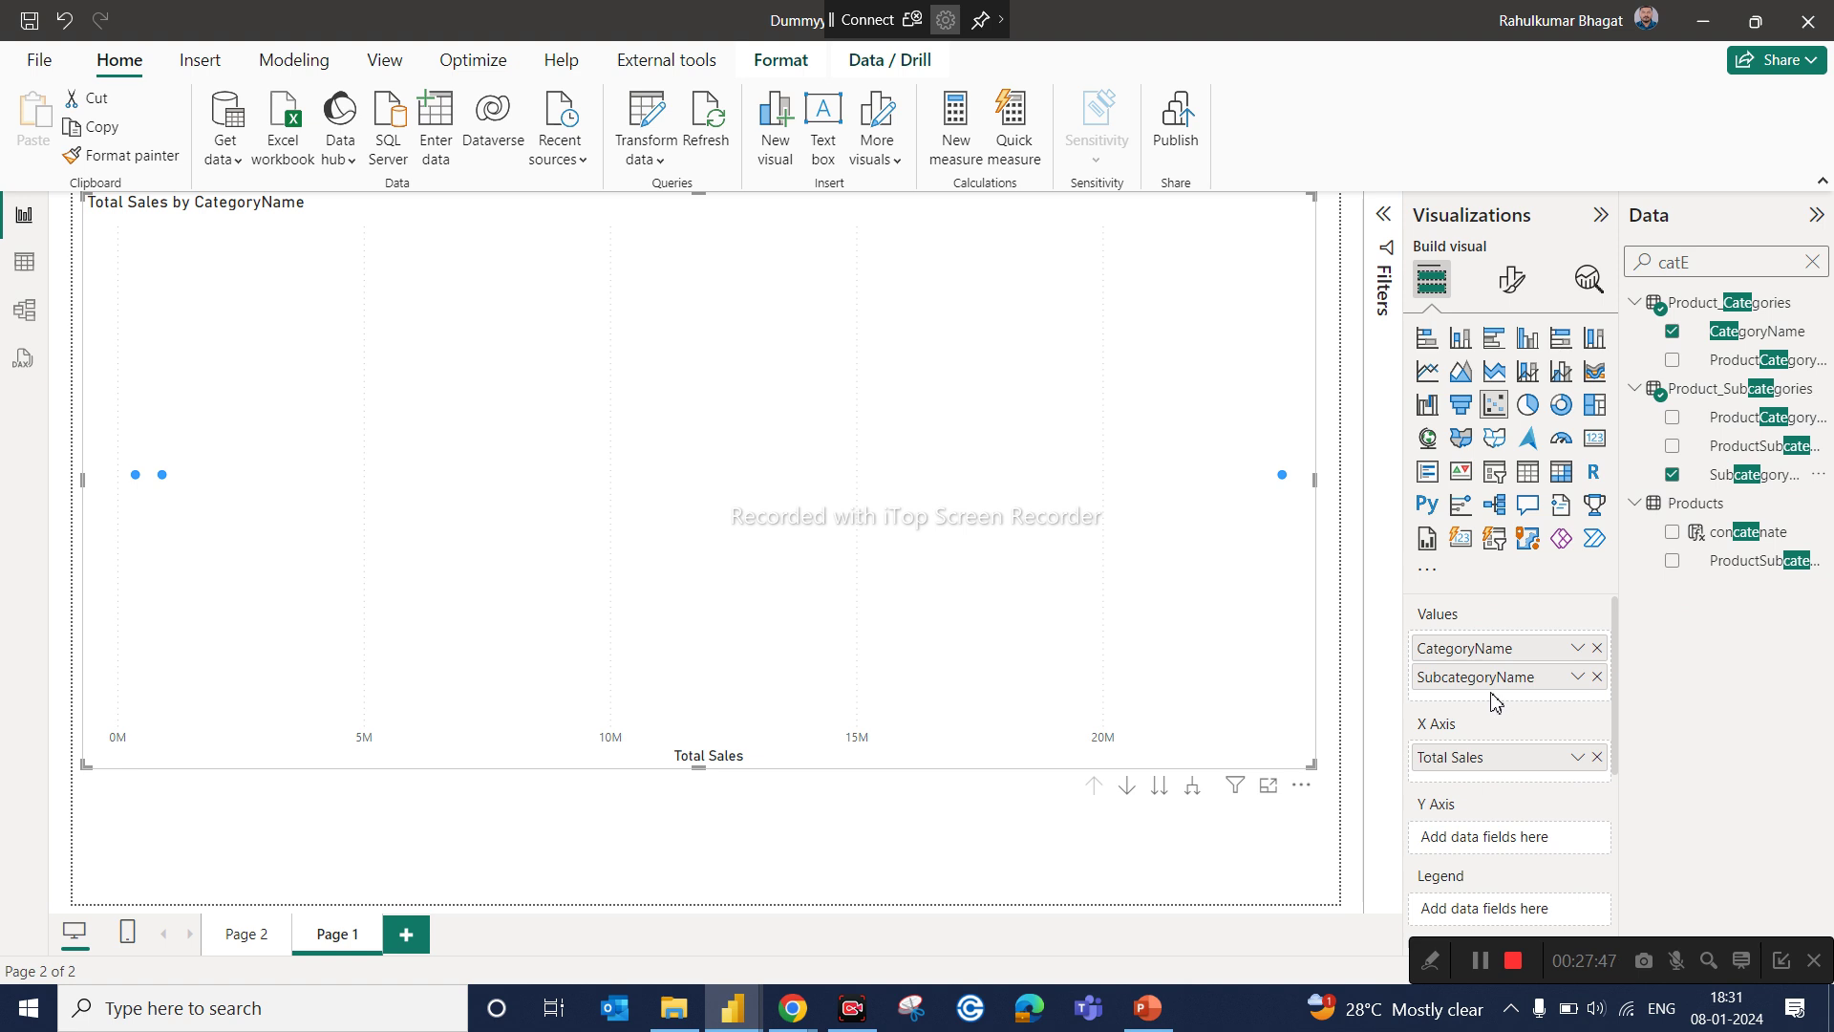
drag(1486, 684, 1488, 841)
click(1600, 651)
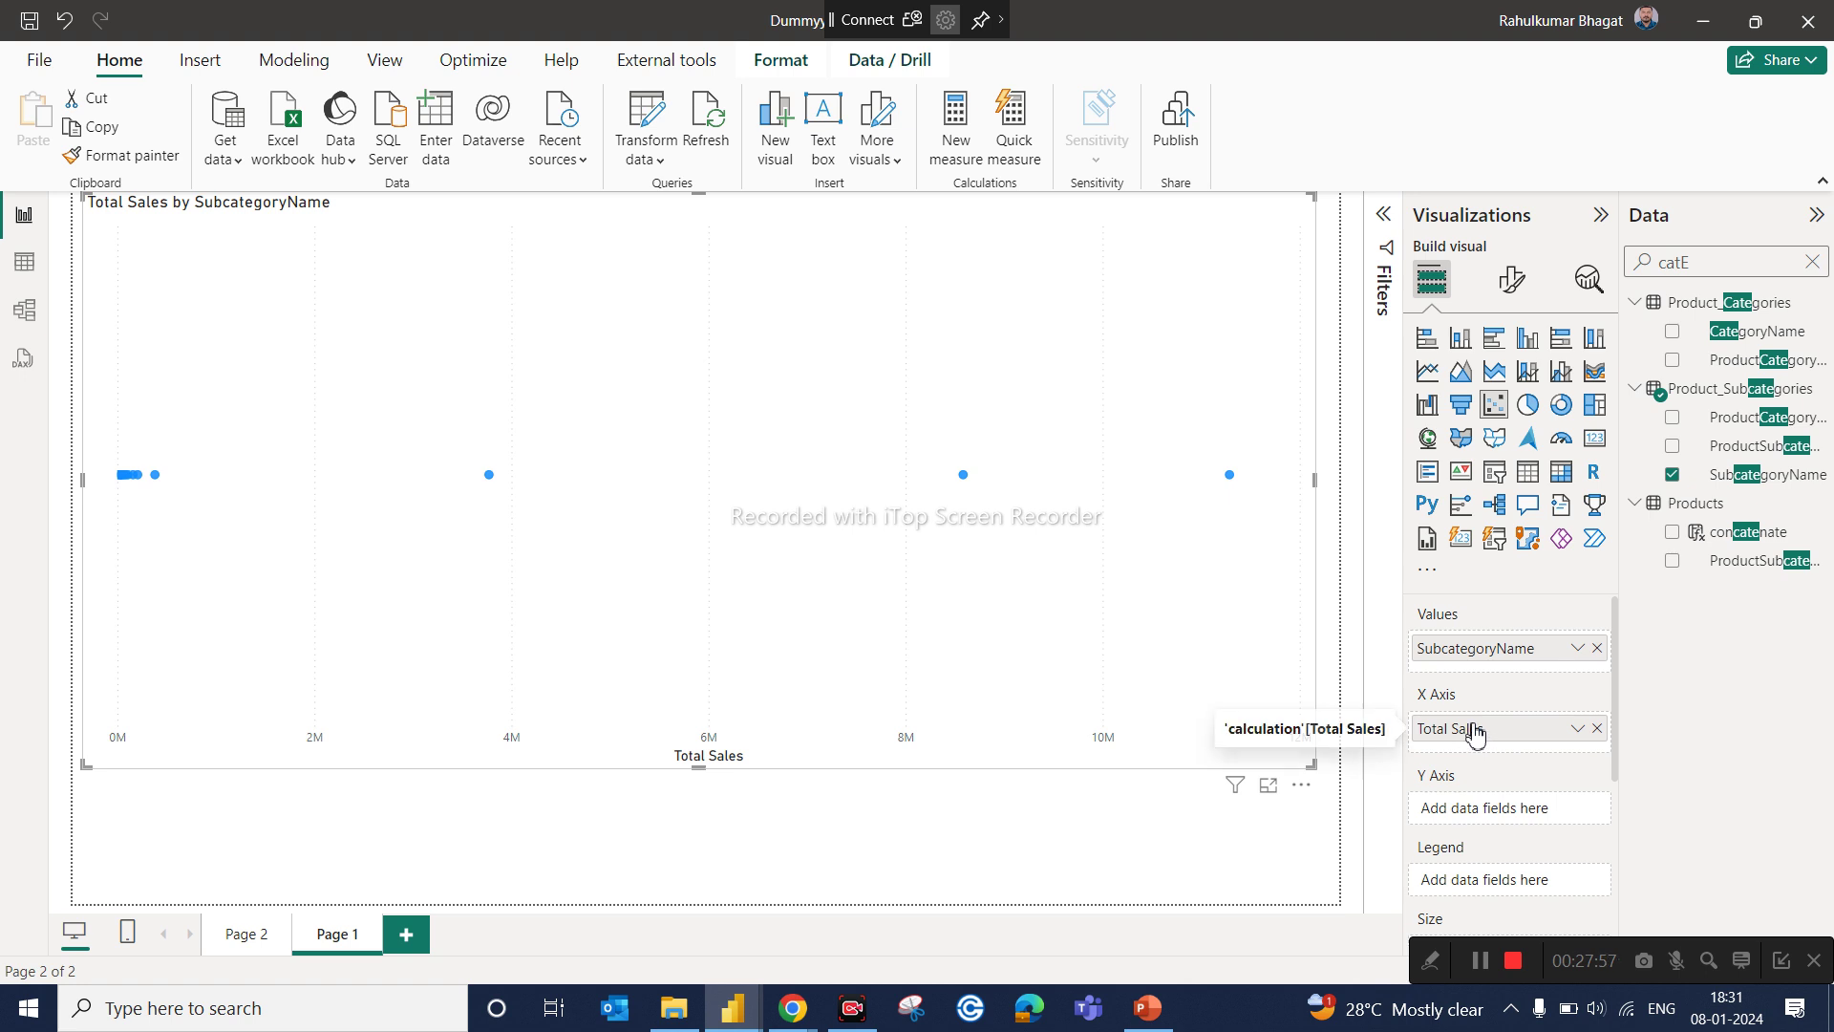
Step: Move Total Sales to the scatter chart's Y Axis, and replace it there with Total Return after searching the fields for "tota"
drag(1478, 732, 1478, 652)
drag(1503, 743, 1496, 827)
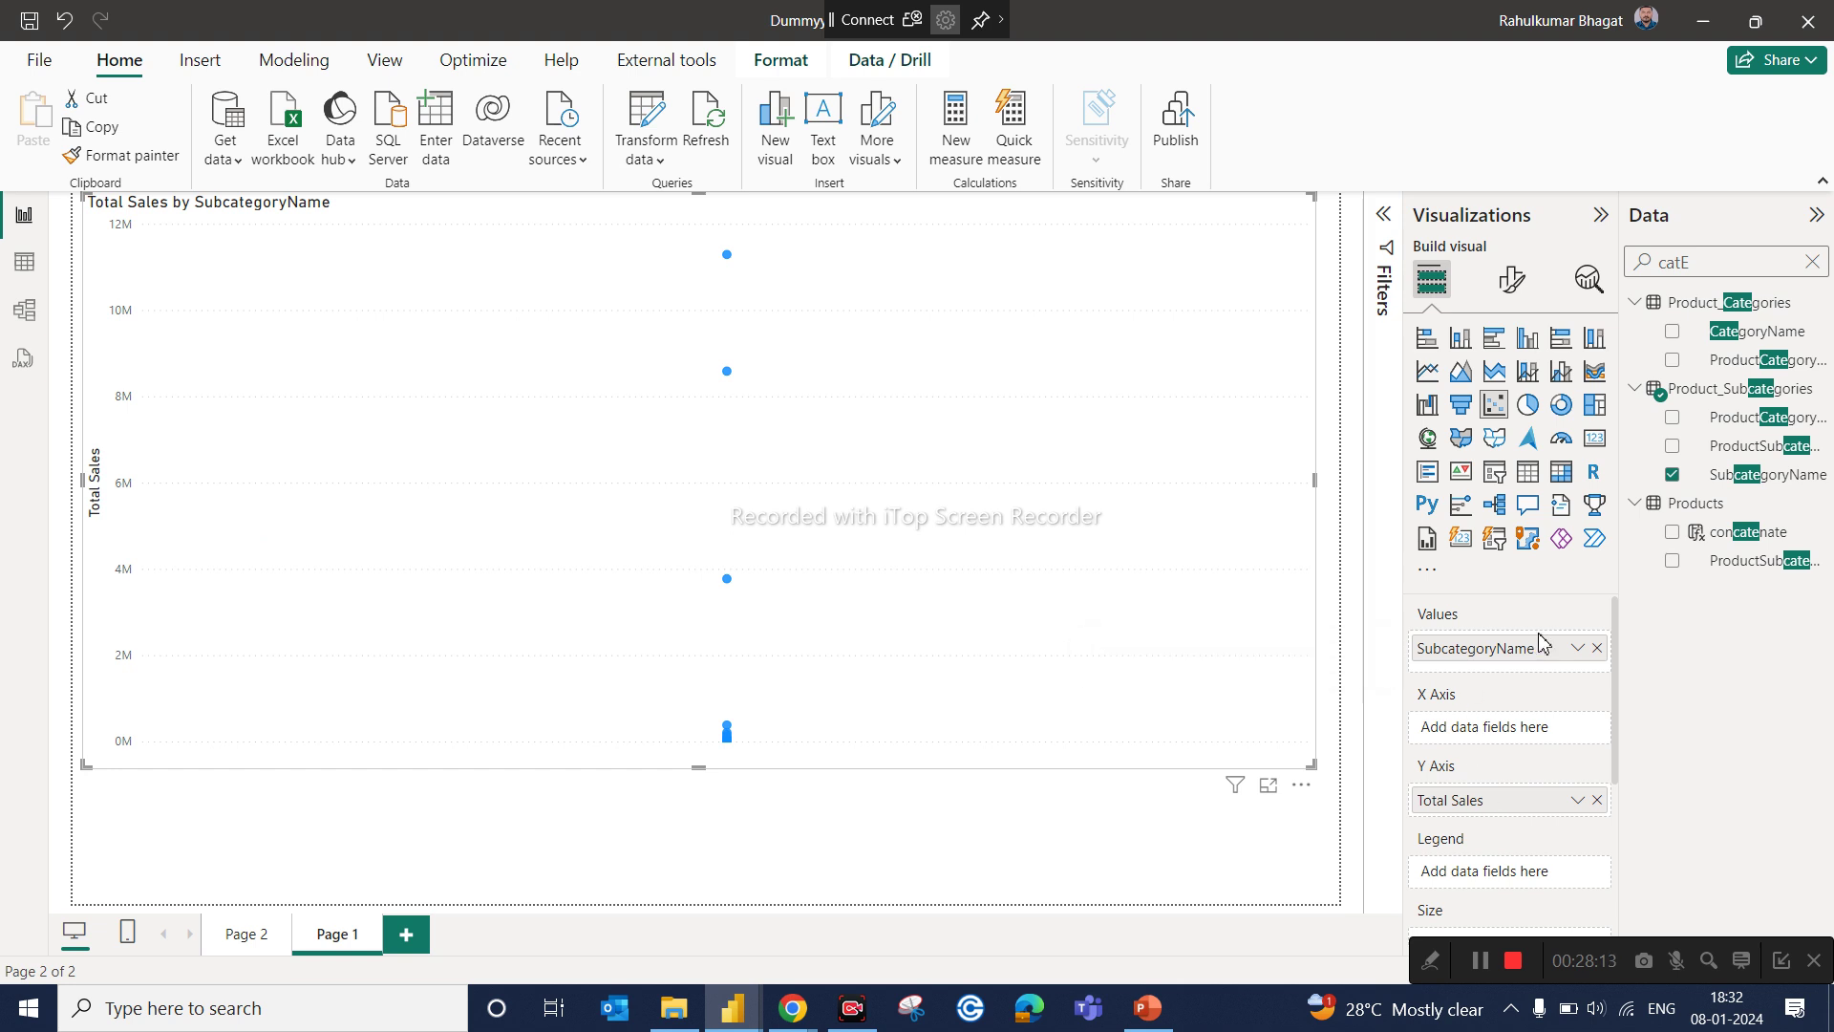
double_click(1709, 273)
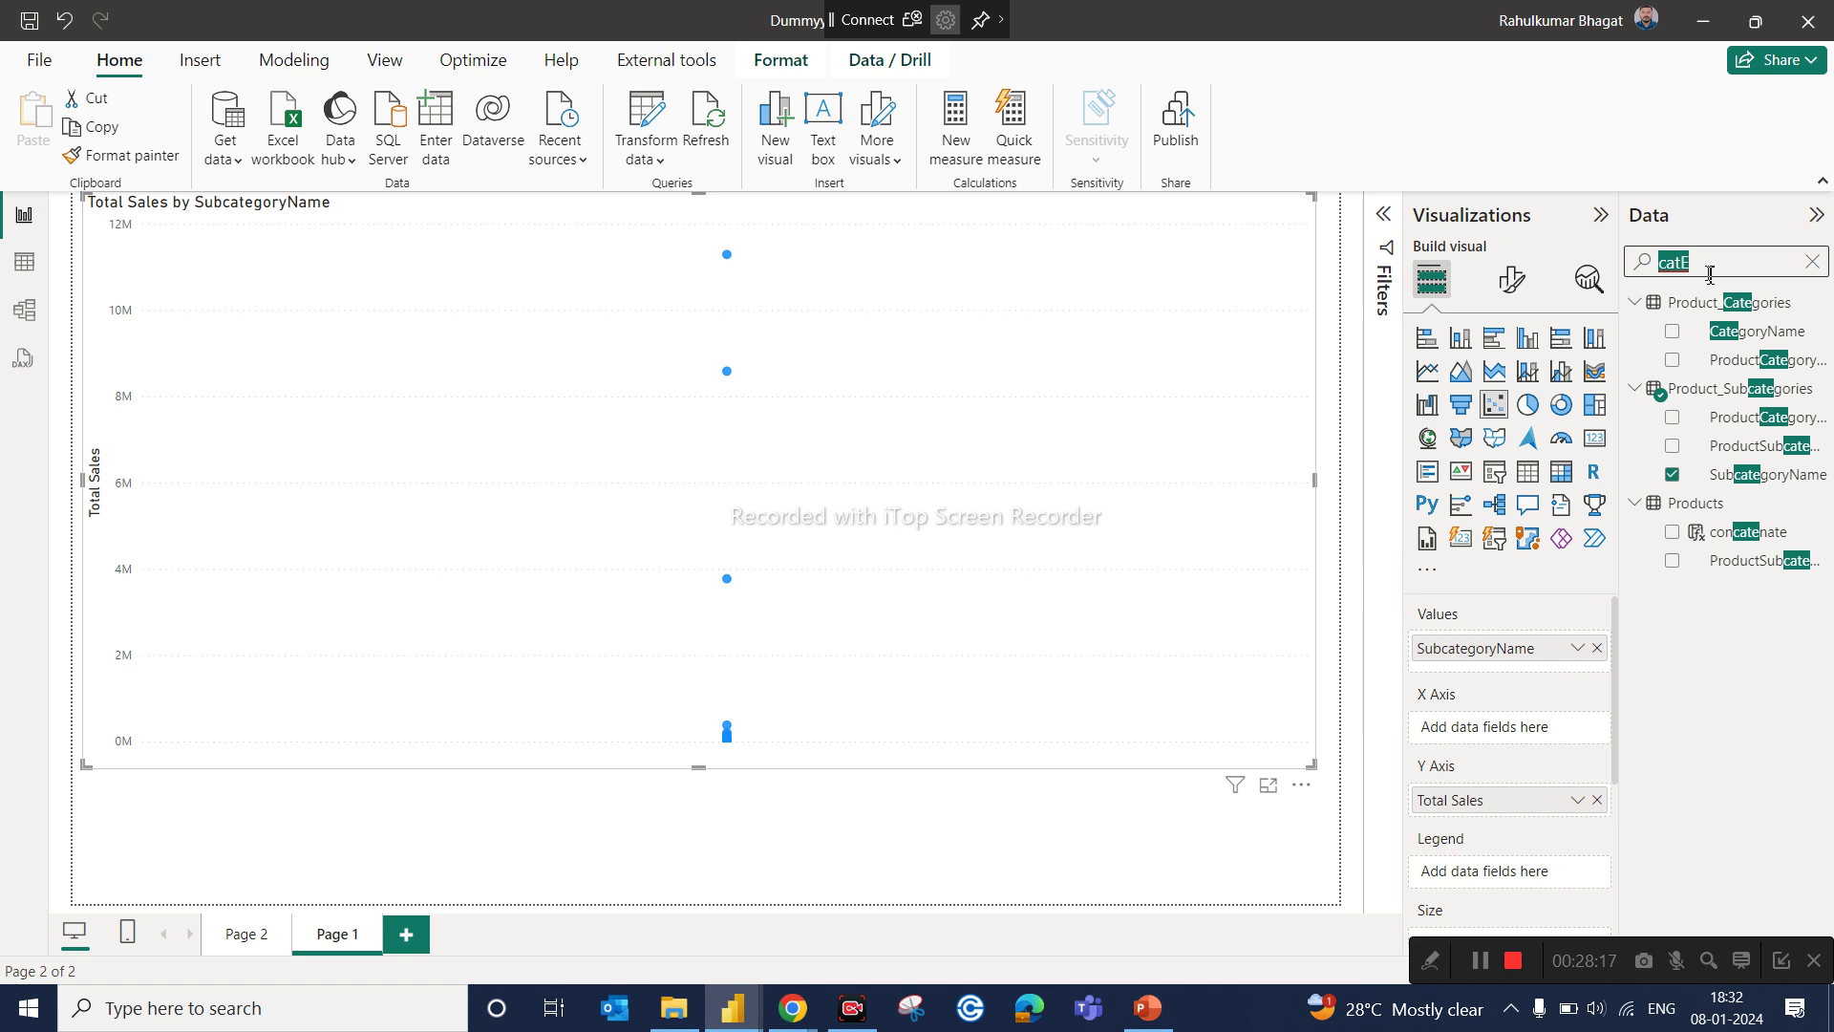
text(tota)
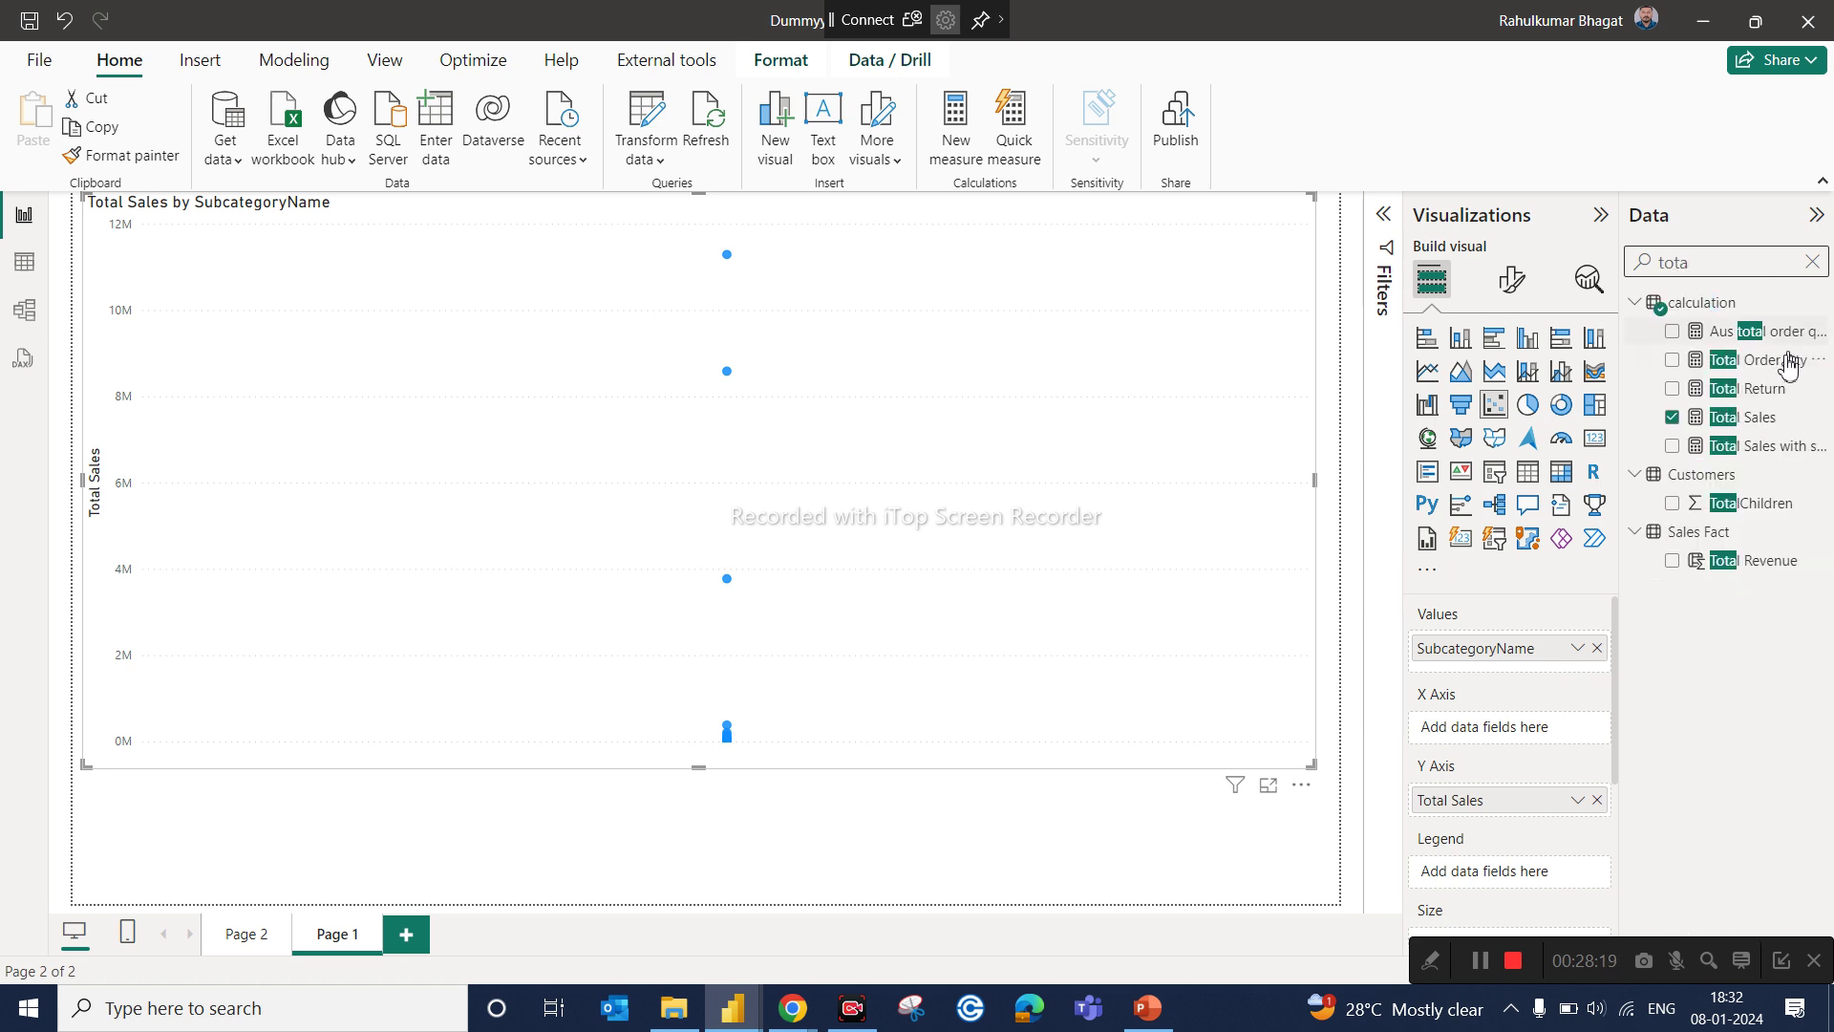
drag(1756, 389, 1558, 656)
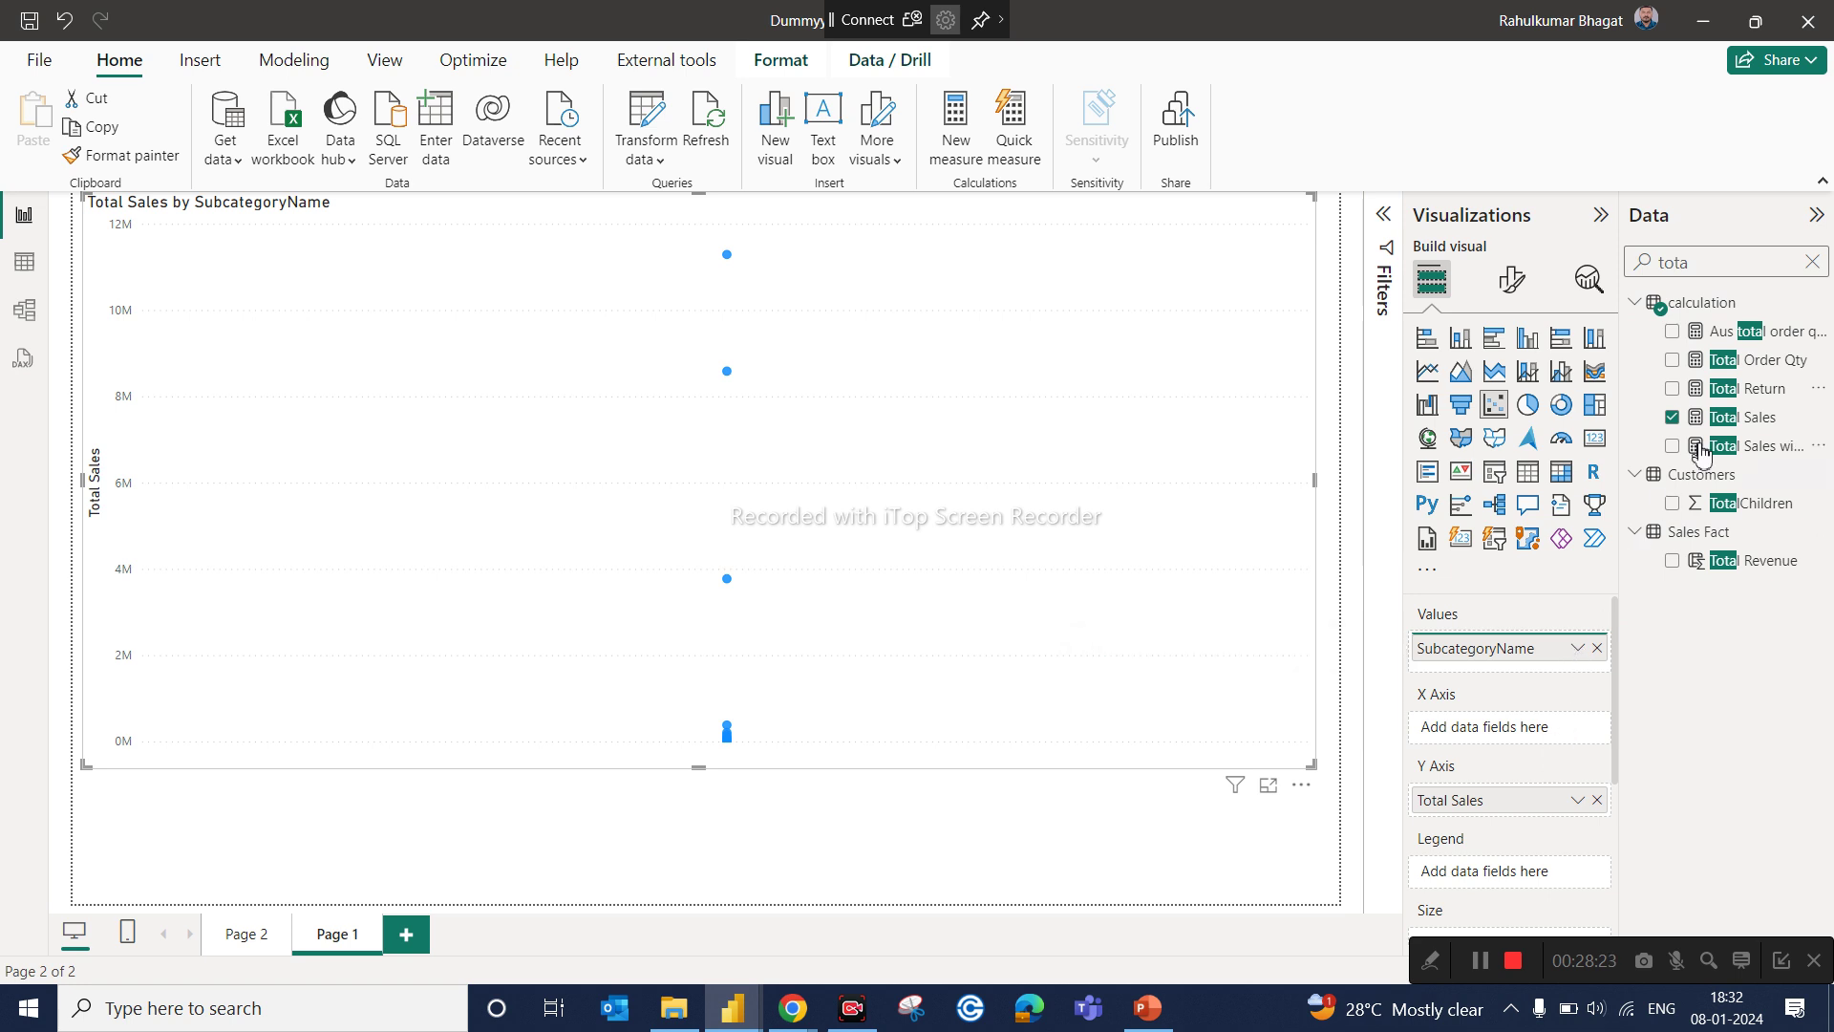
drag(1751, 396, 1539, 817)
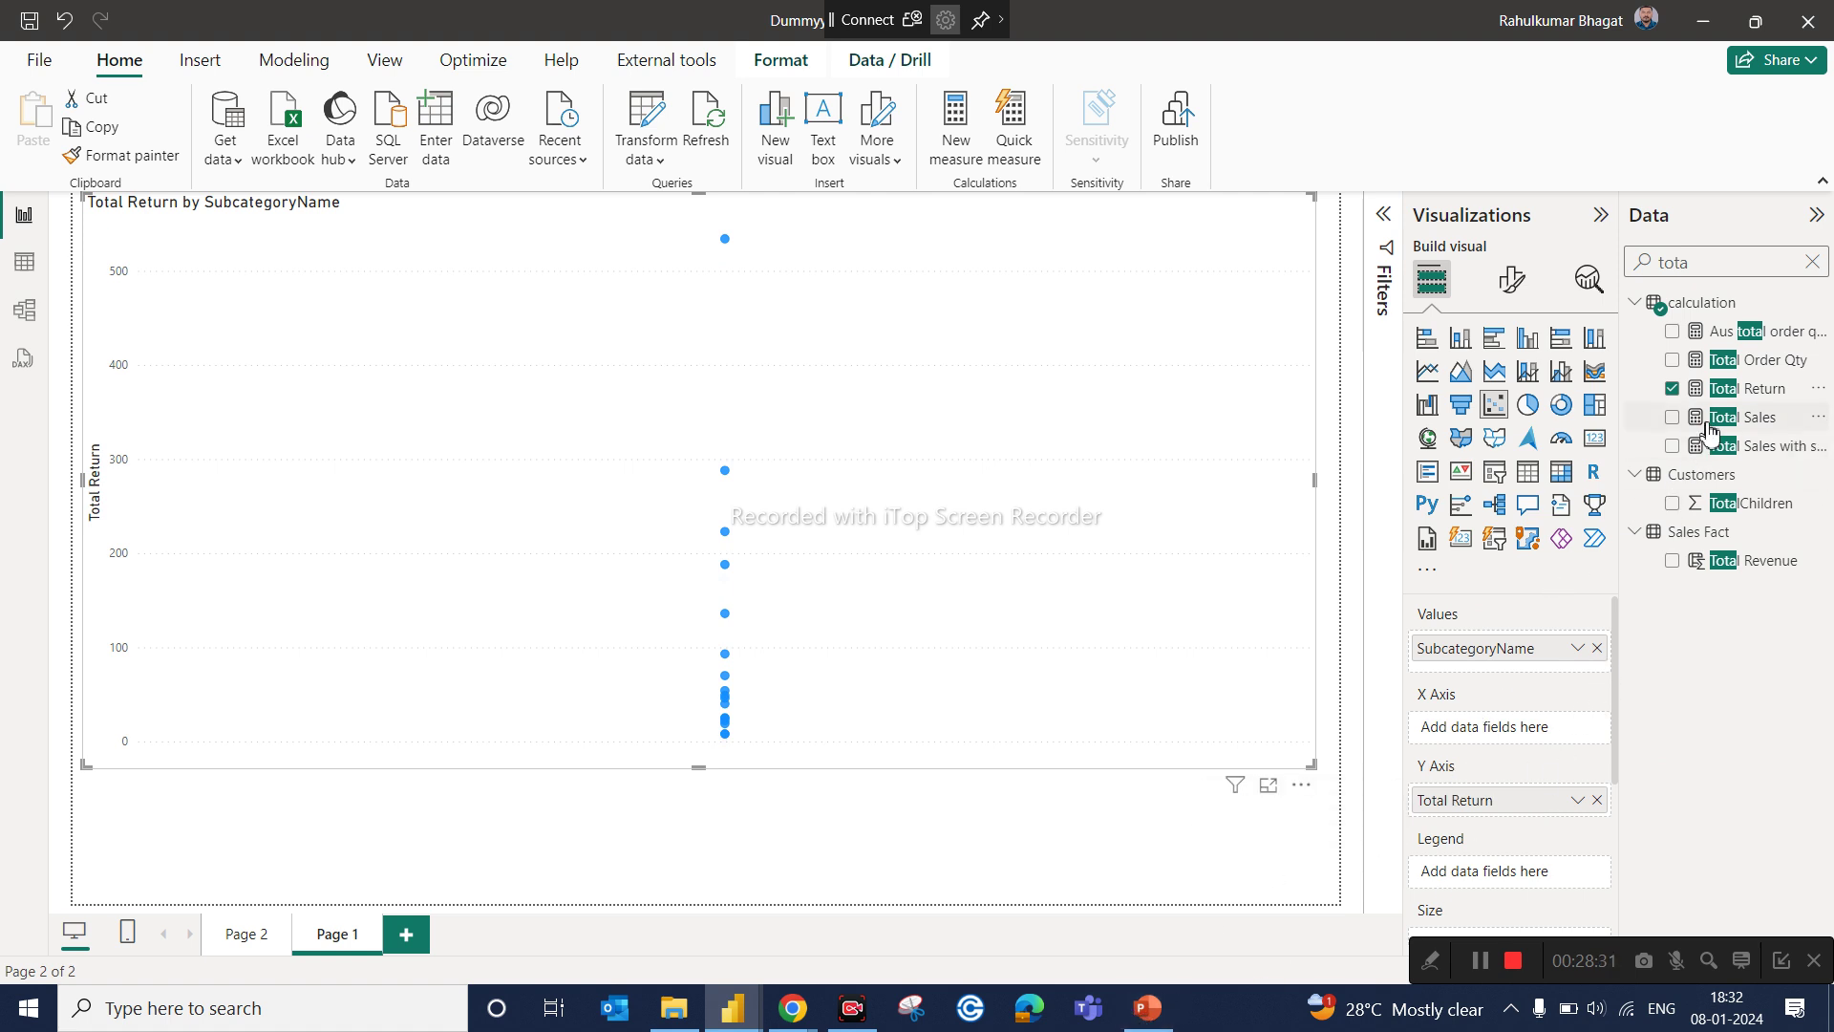
Step: Search the data fields for "cate", try CategoryName on the X Axis, and move it into Values above SubcategoryName
double_click(1703, 272)
click(1704, 273)
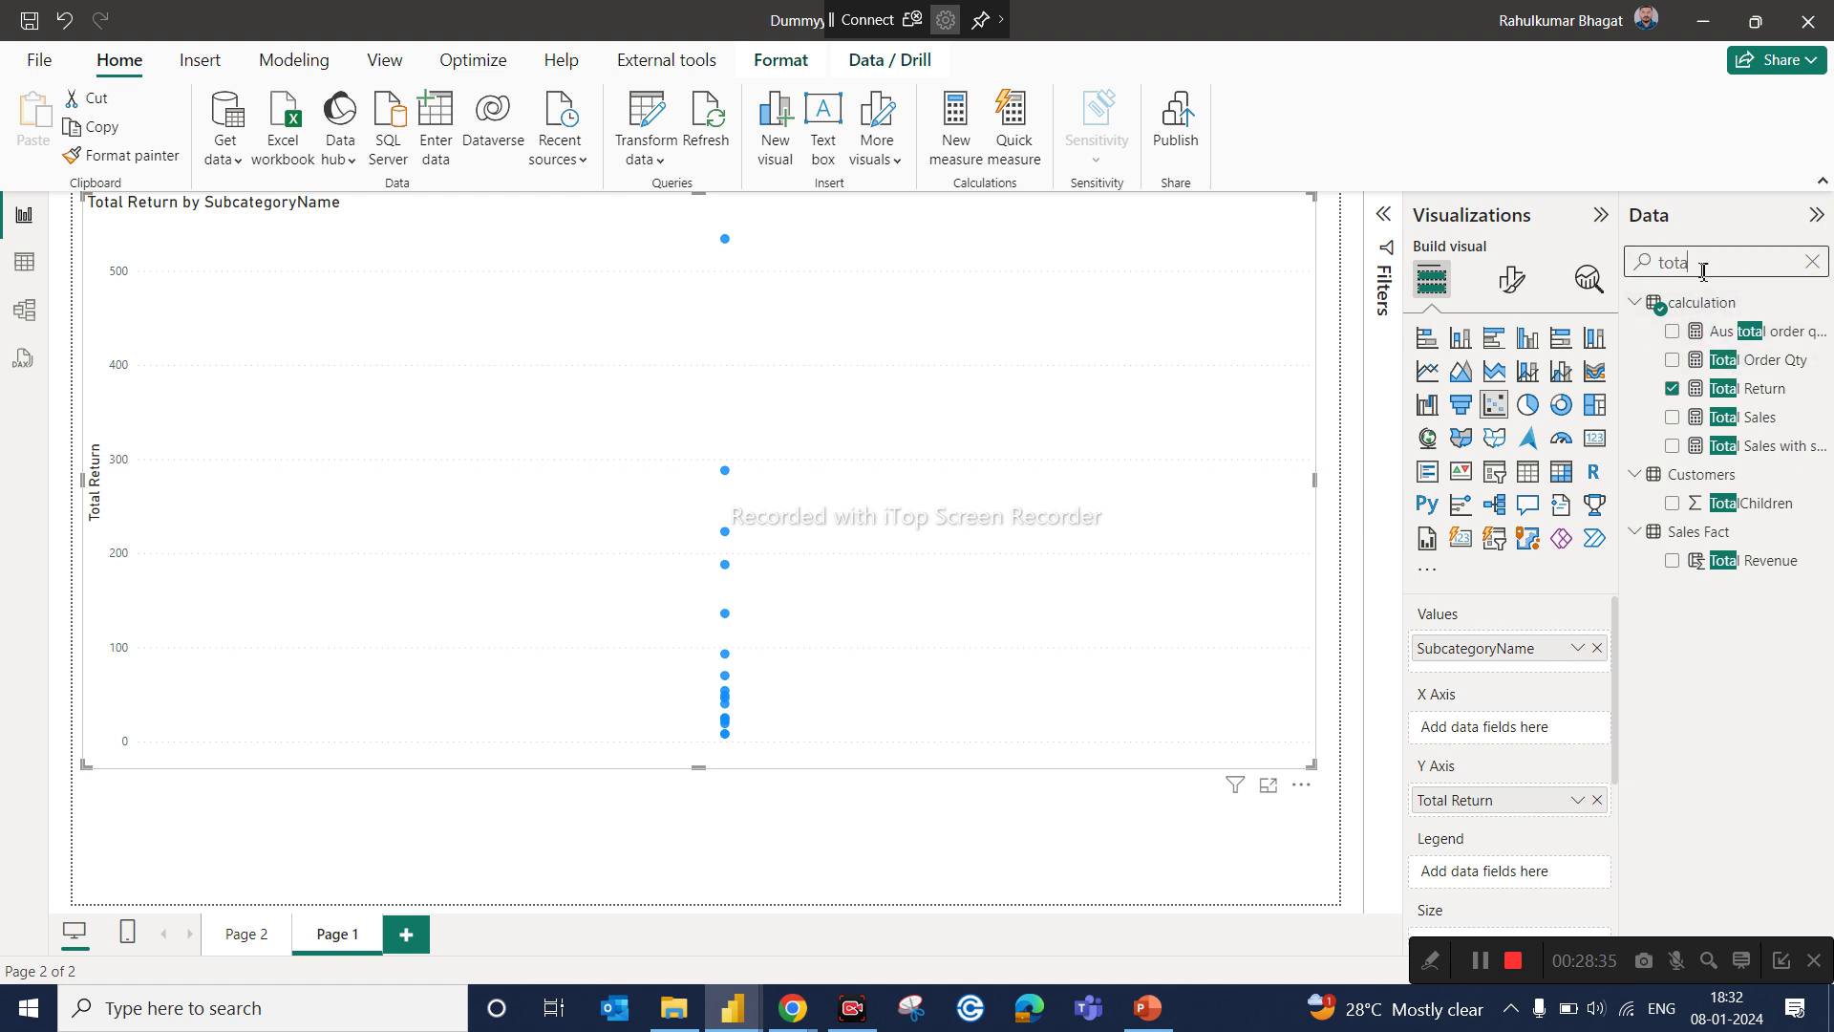
key(BackSpace)
key(BackSpace)
key(BackSpace)
key(BackSpace)
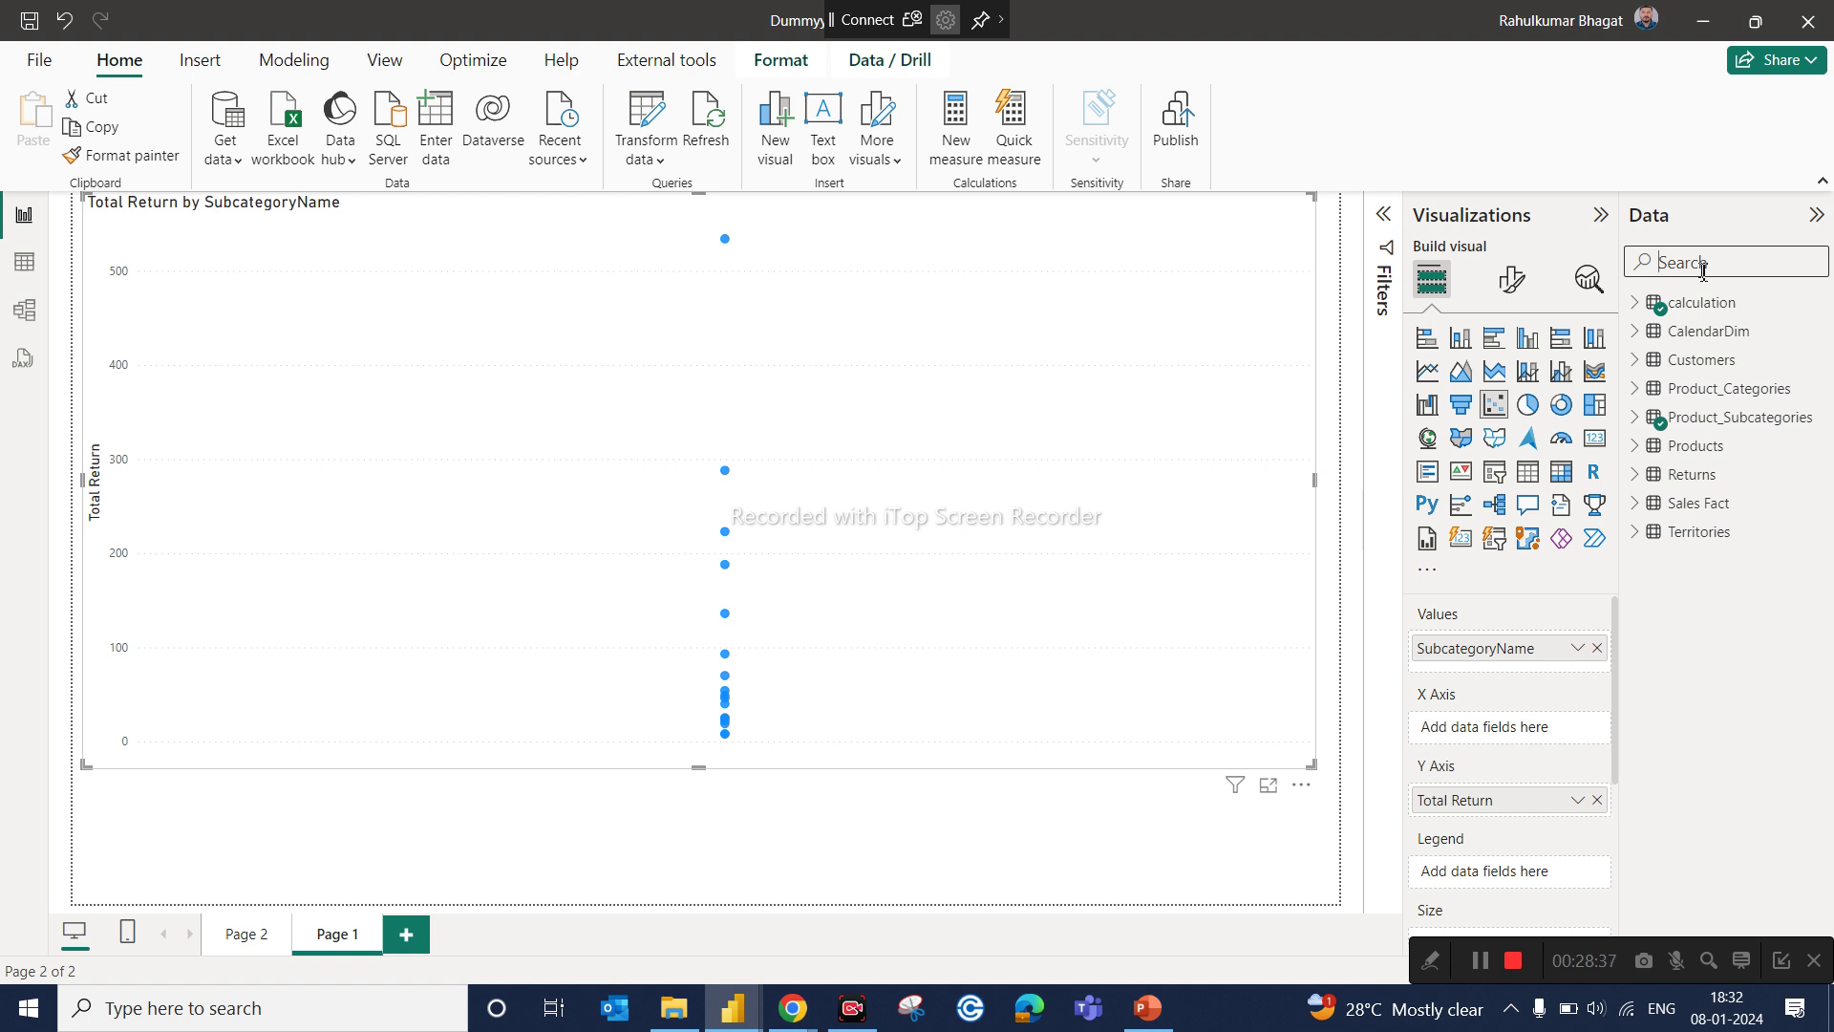
text(sub)
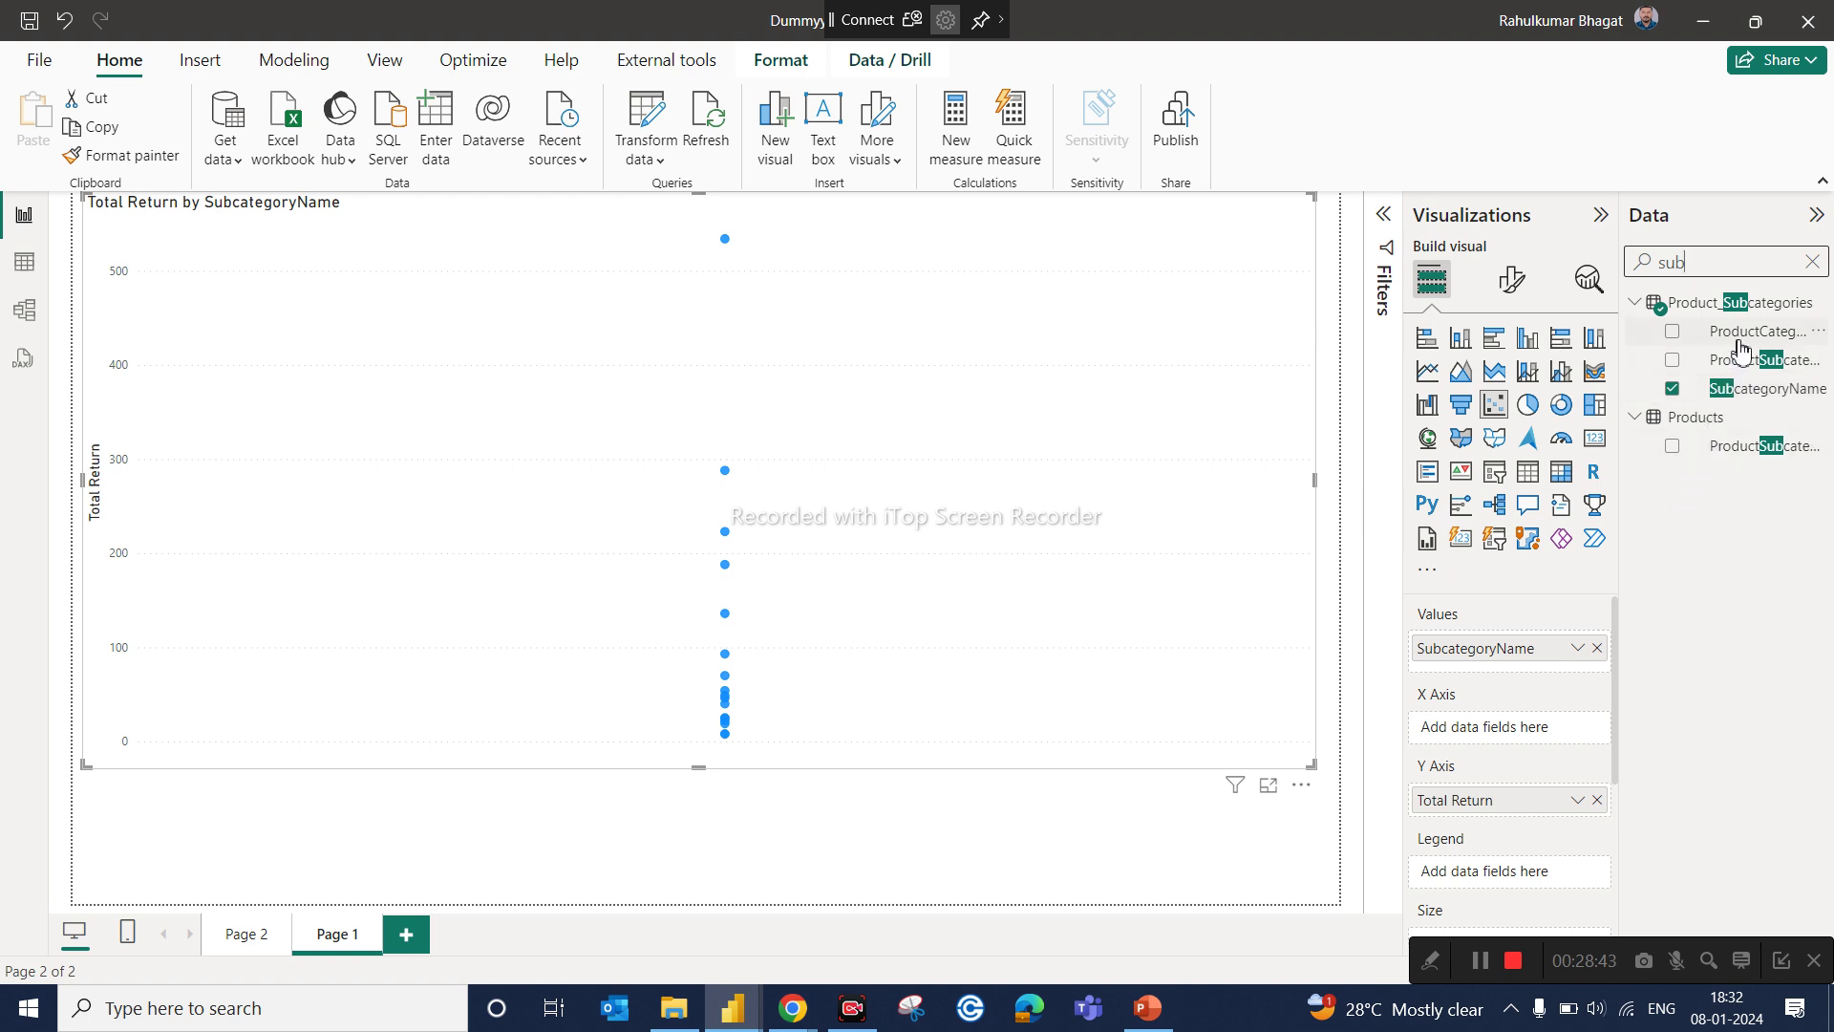
key(BackSpace)
key(BackSpace)
key(BackSpace)
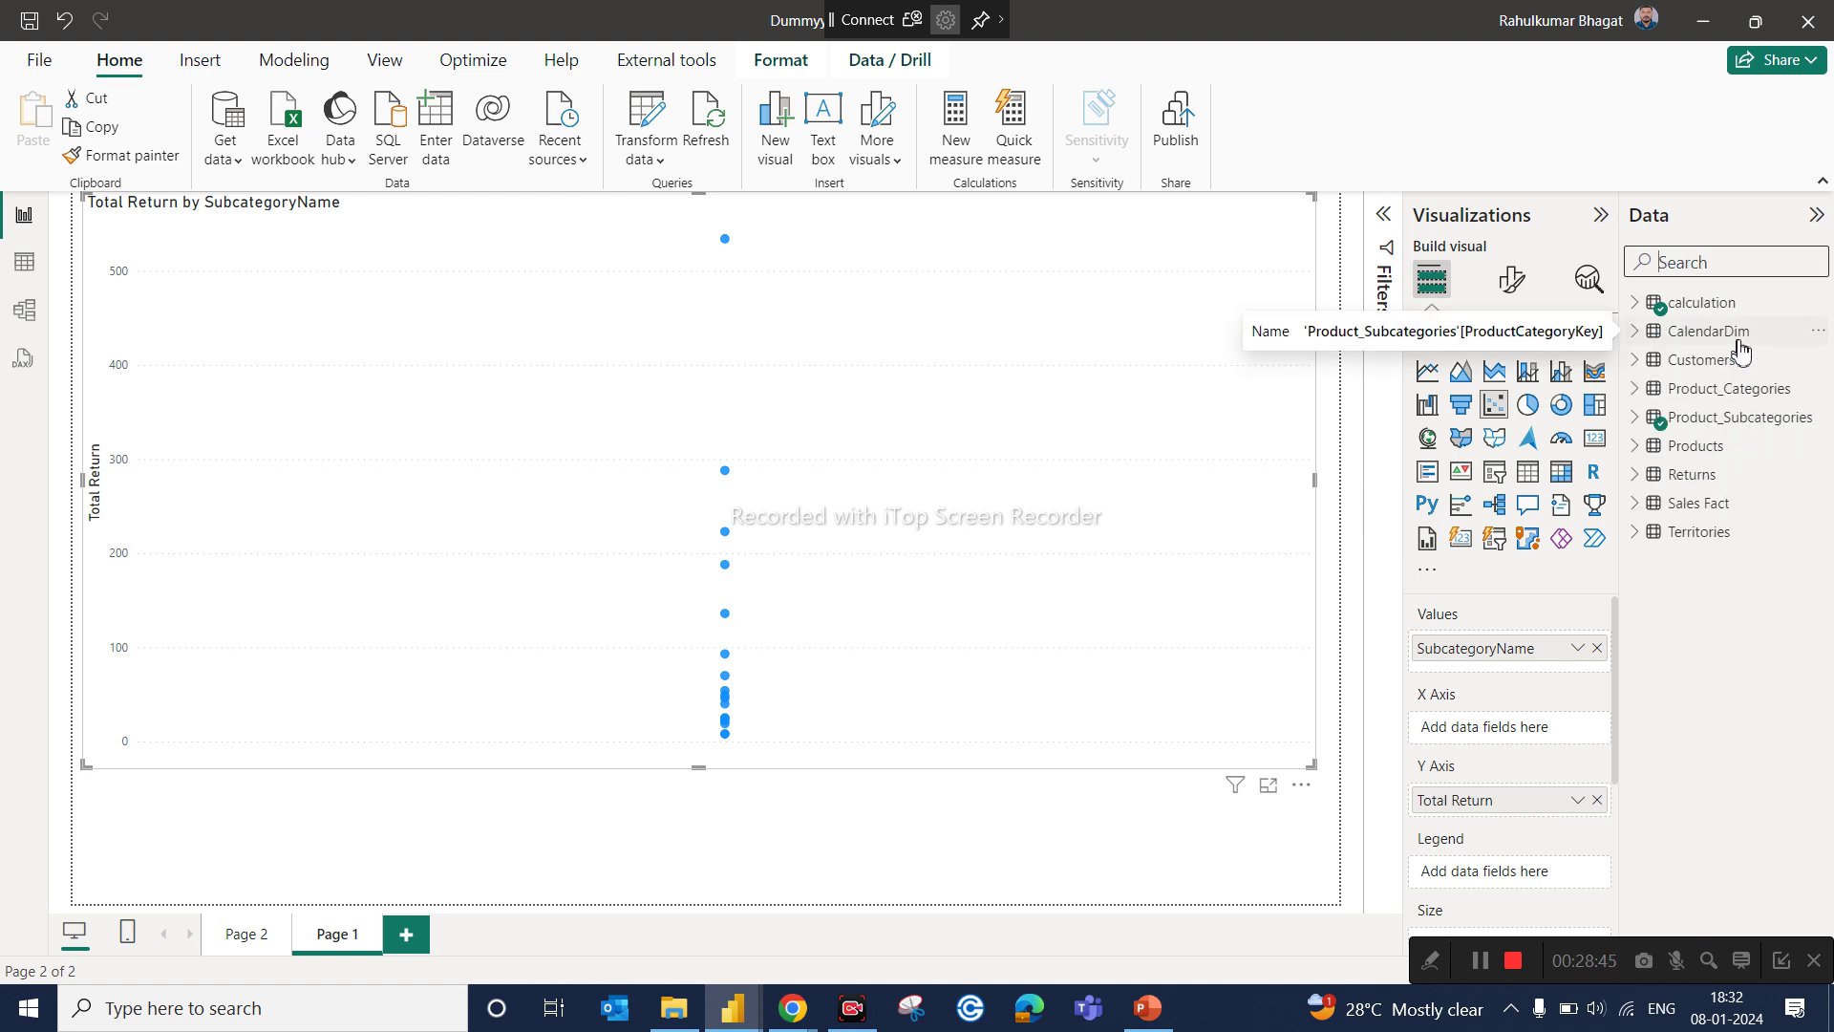
text(cate)
drag(1770, 333, 1574, 736)
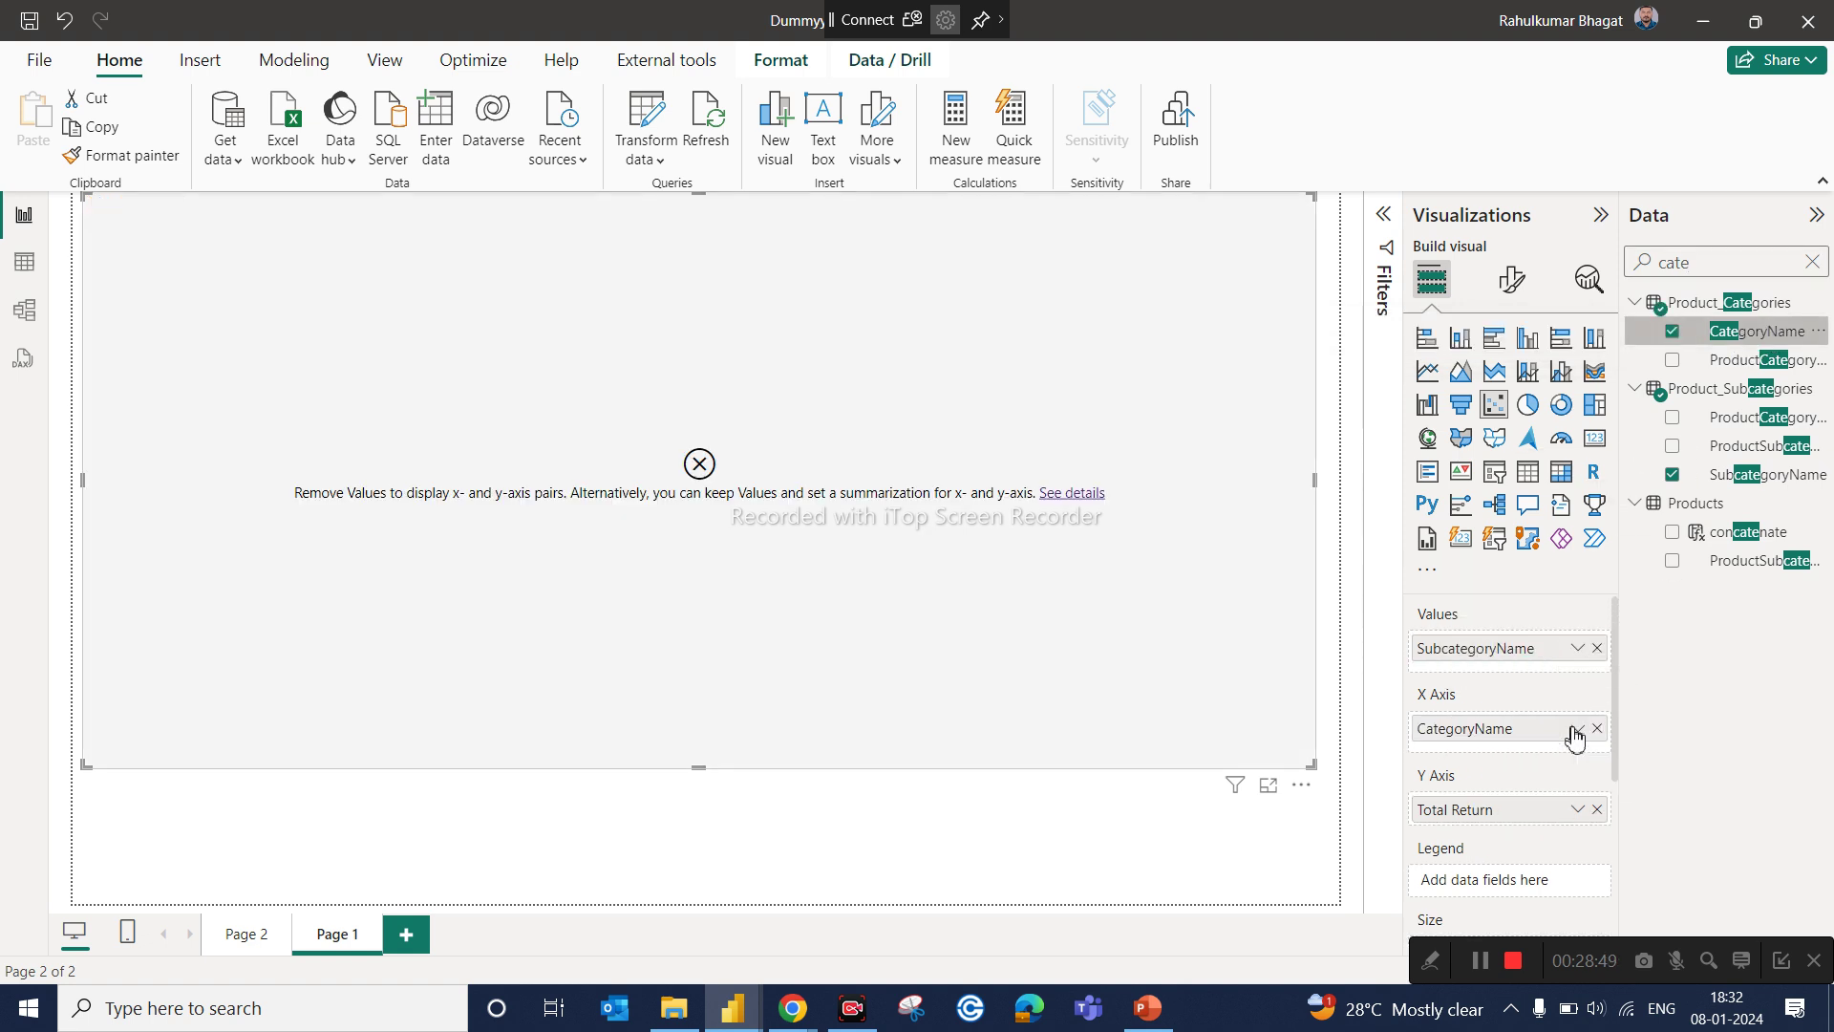
drag(1490, 736, 1468, 646)
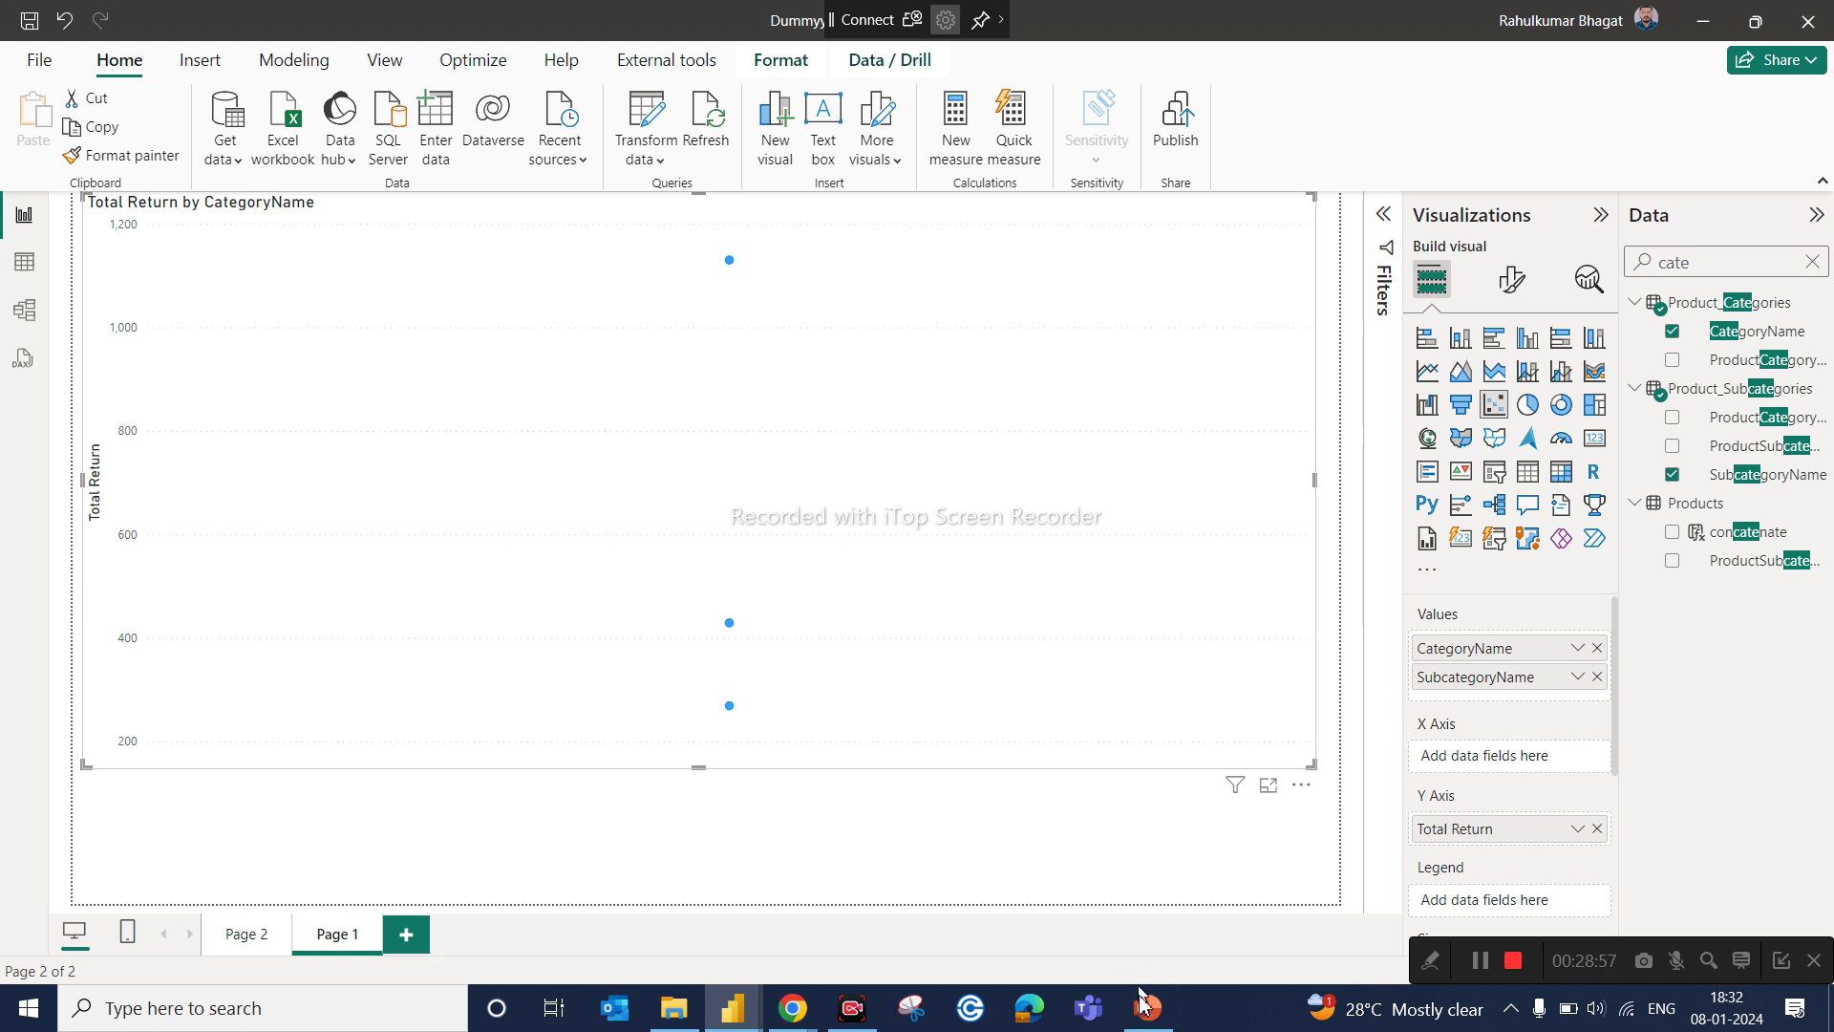
Step: Switch to PowerPoint to review the Scatter Chart slide, and return to the Power BI report
mouse_move(1136, 1025)
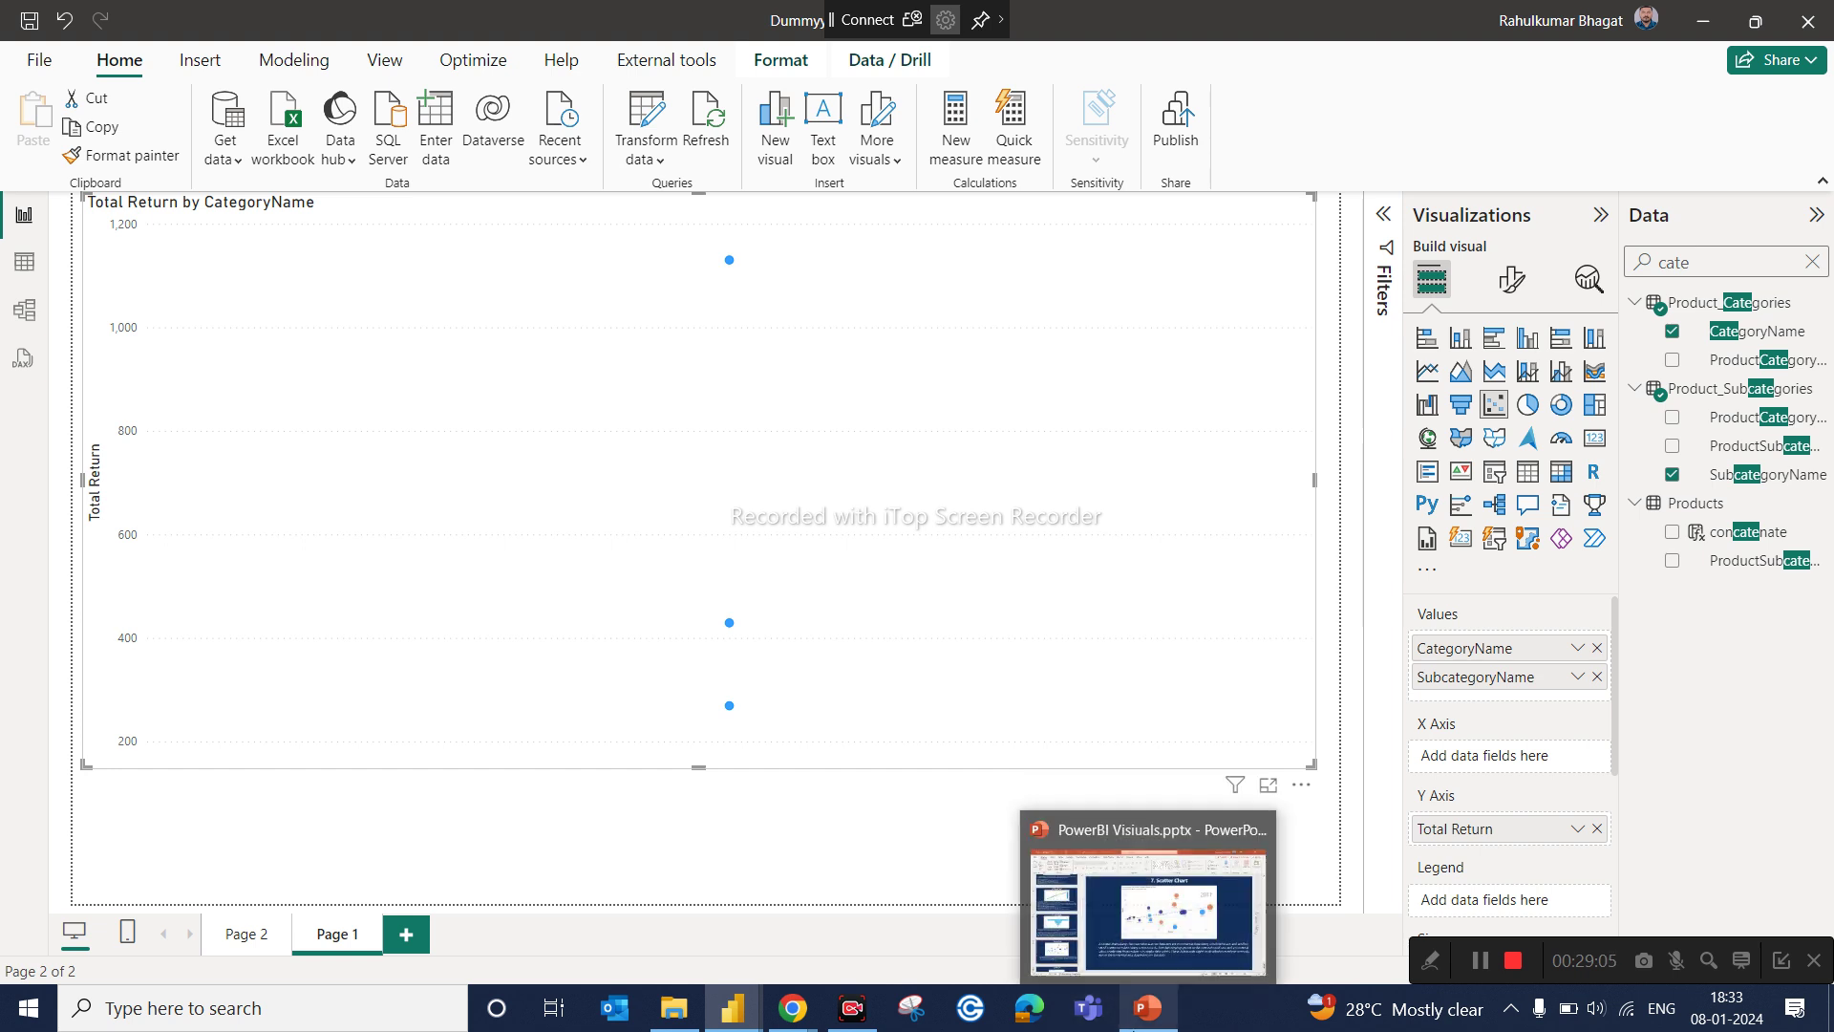
click(1152, 1025)
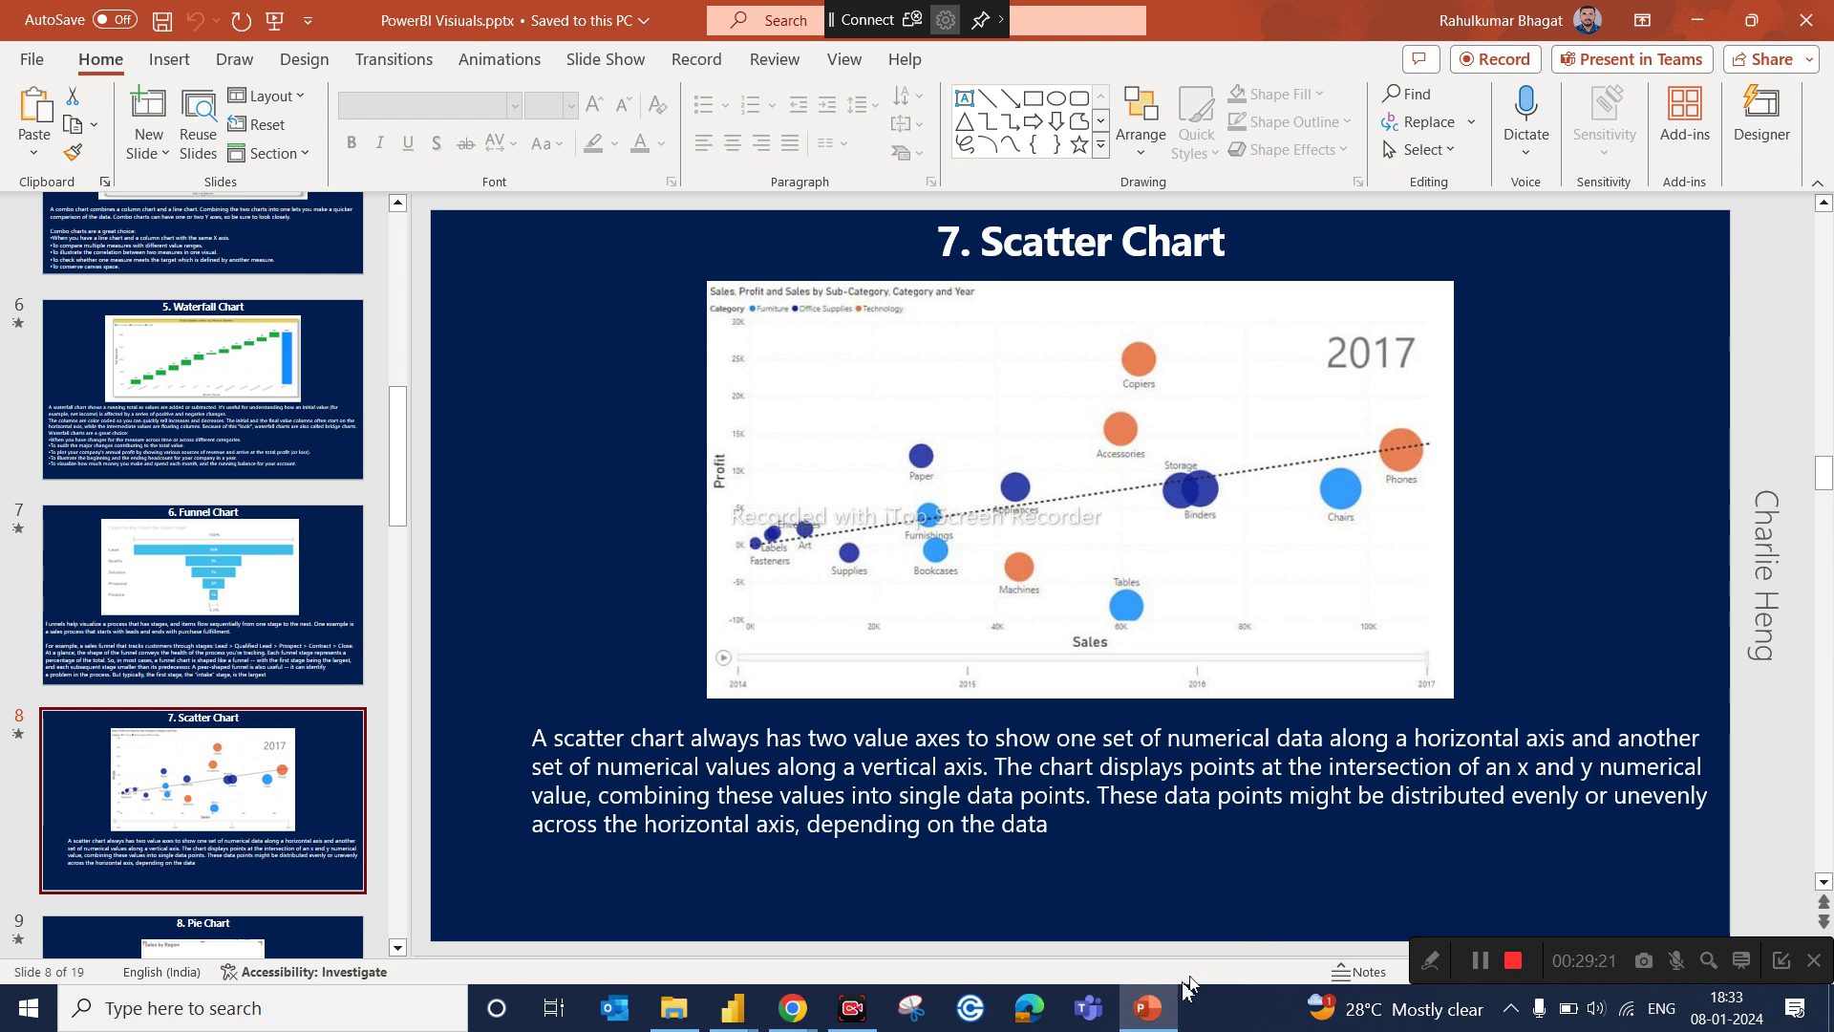
click(1151, 1018)
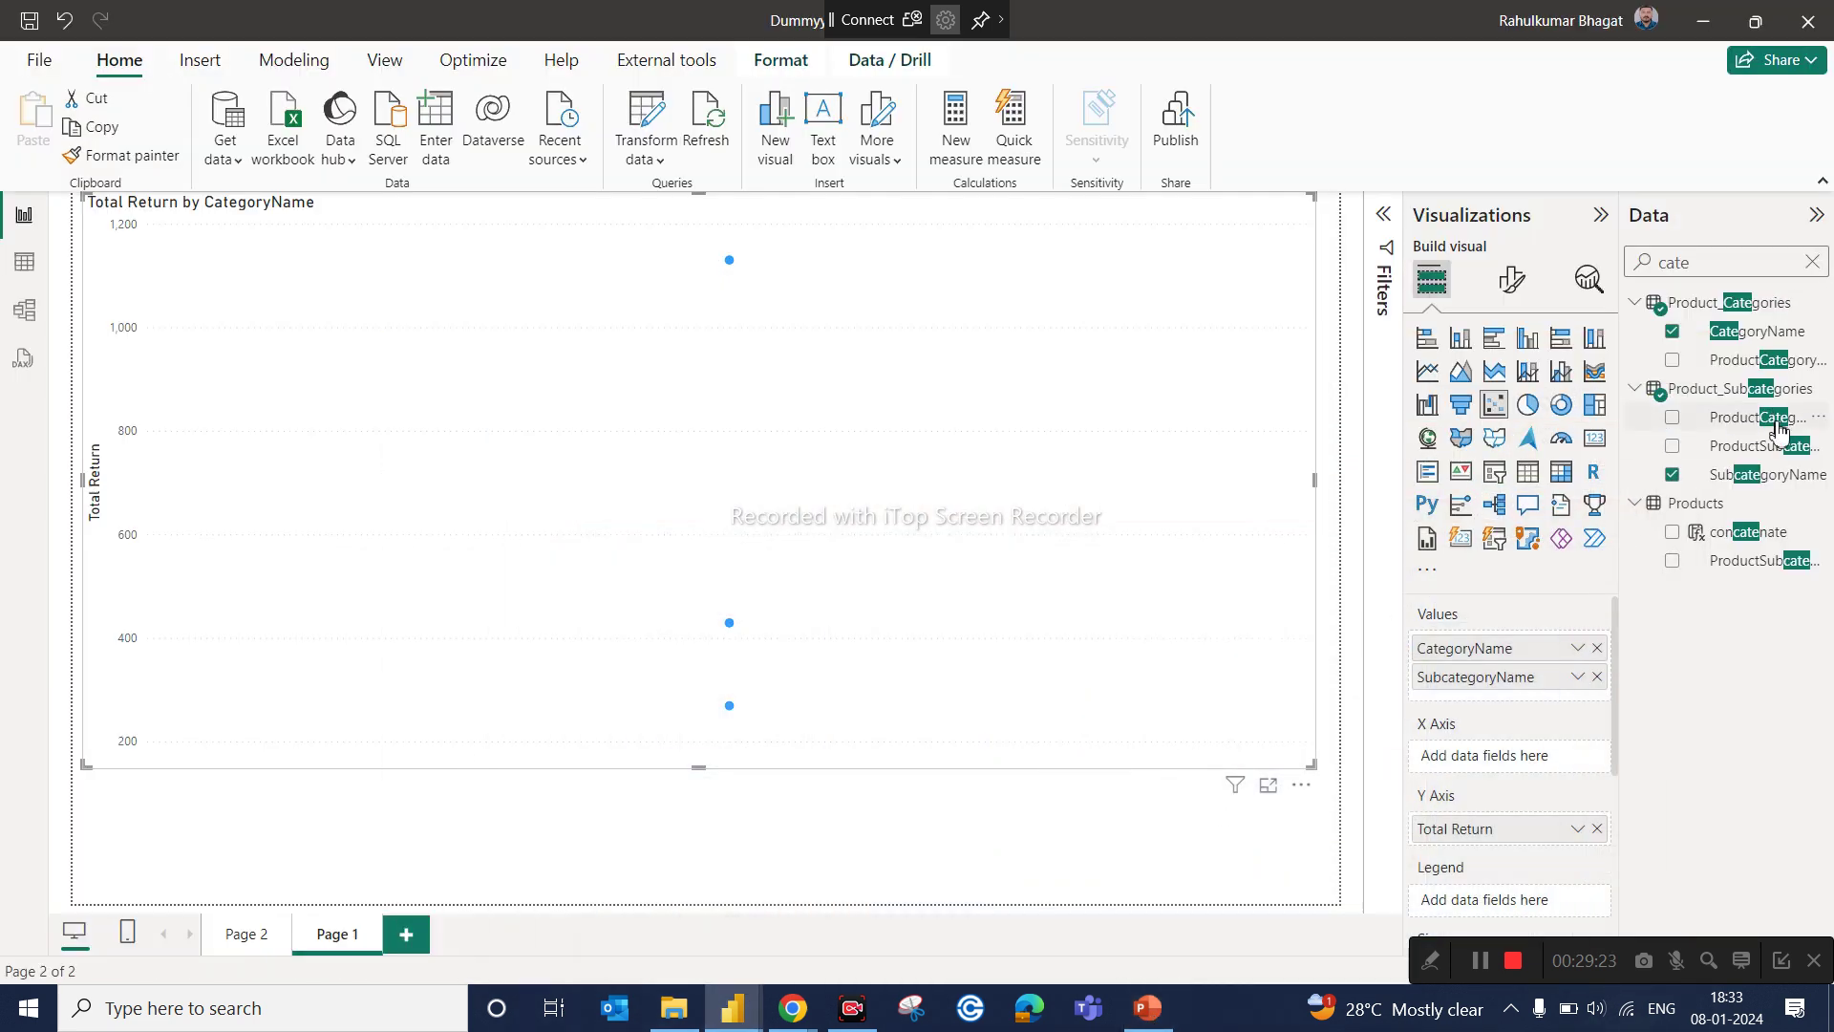
Step: Clear CategoryName and SubcategoryName from Values, and assign the Total Sales measure to the scatter chart's Size
click(1602, 653)
click(1602, 653)
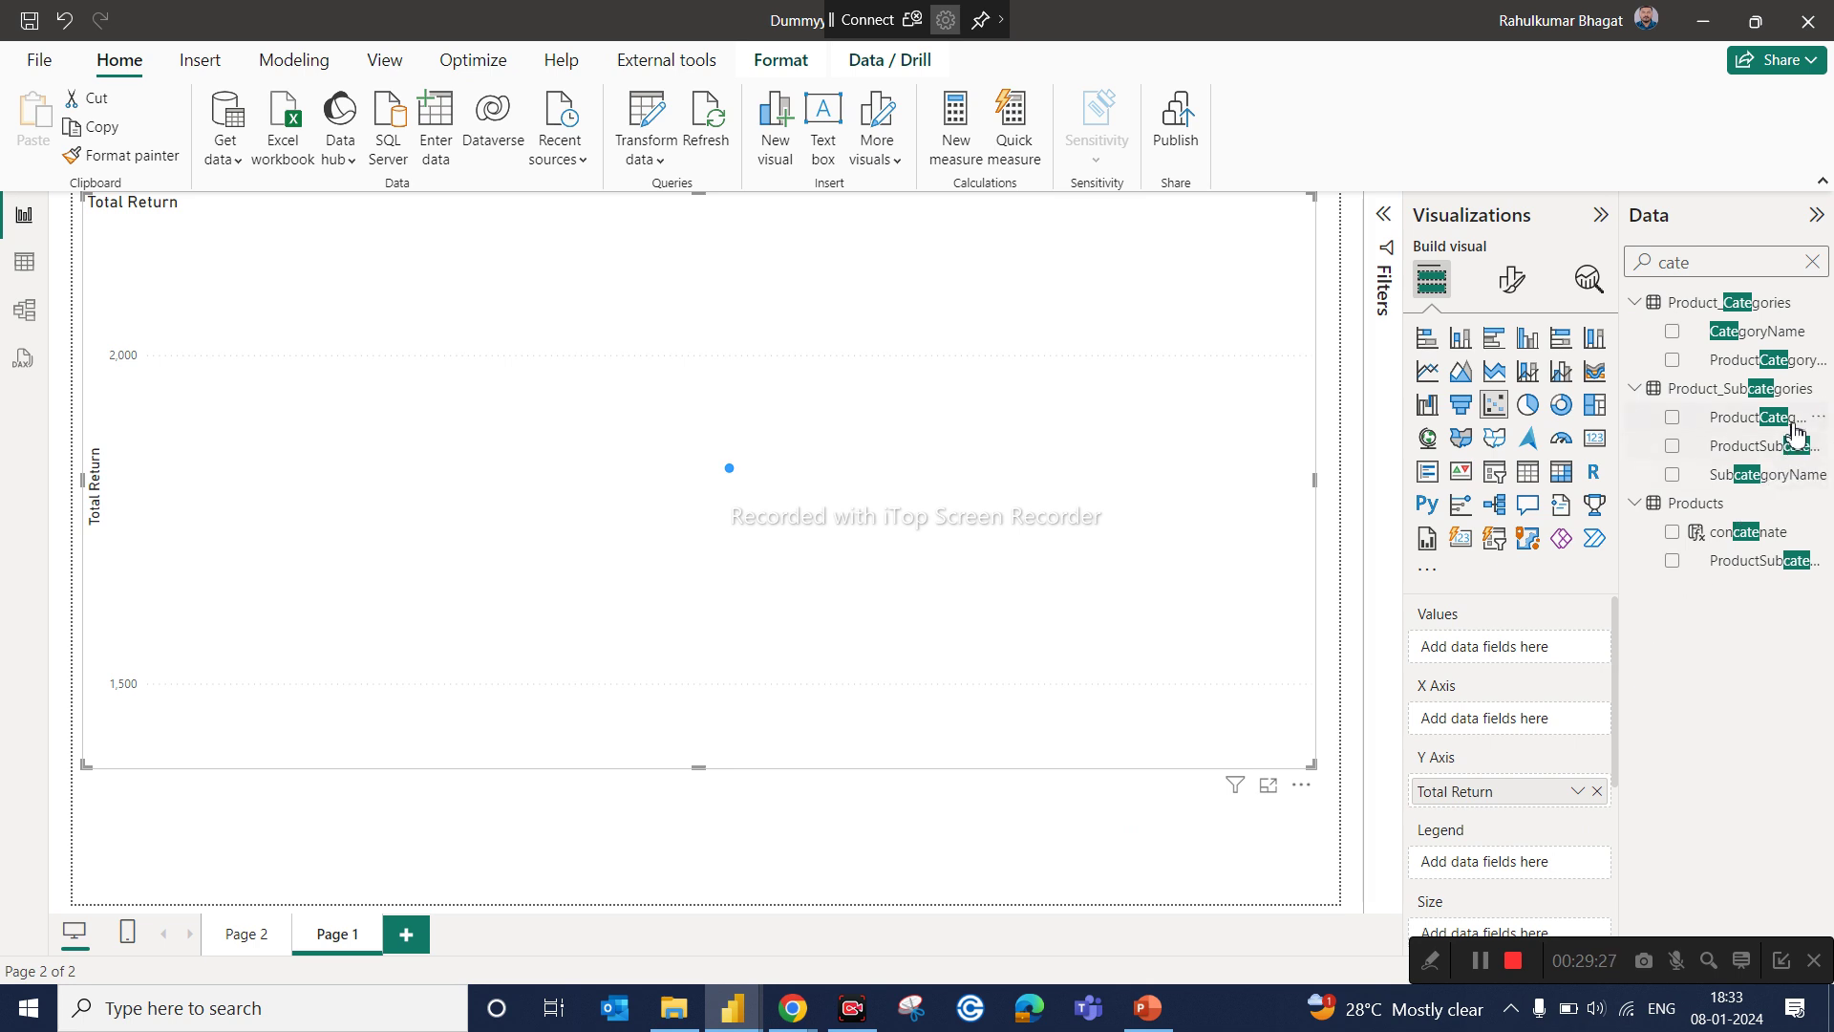
key(ctrl+a)
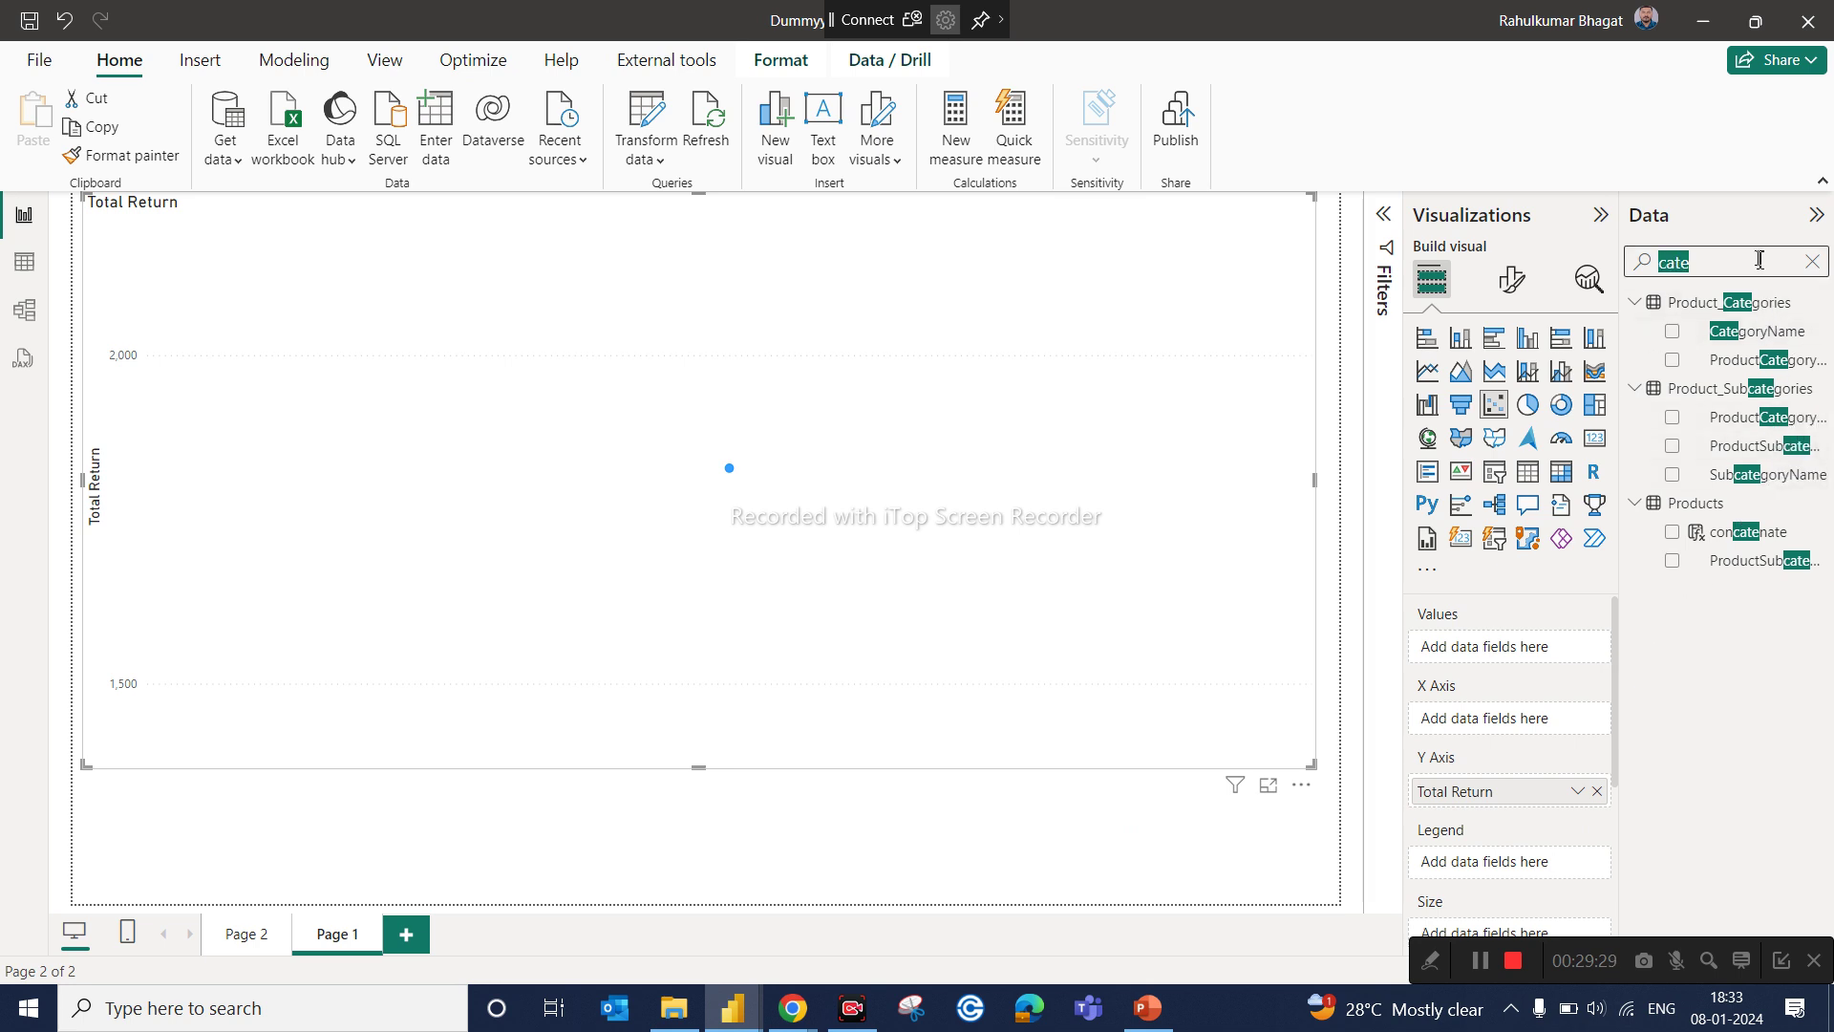
text(tota)
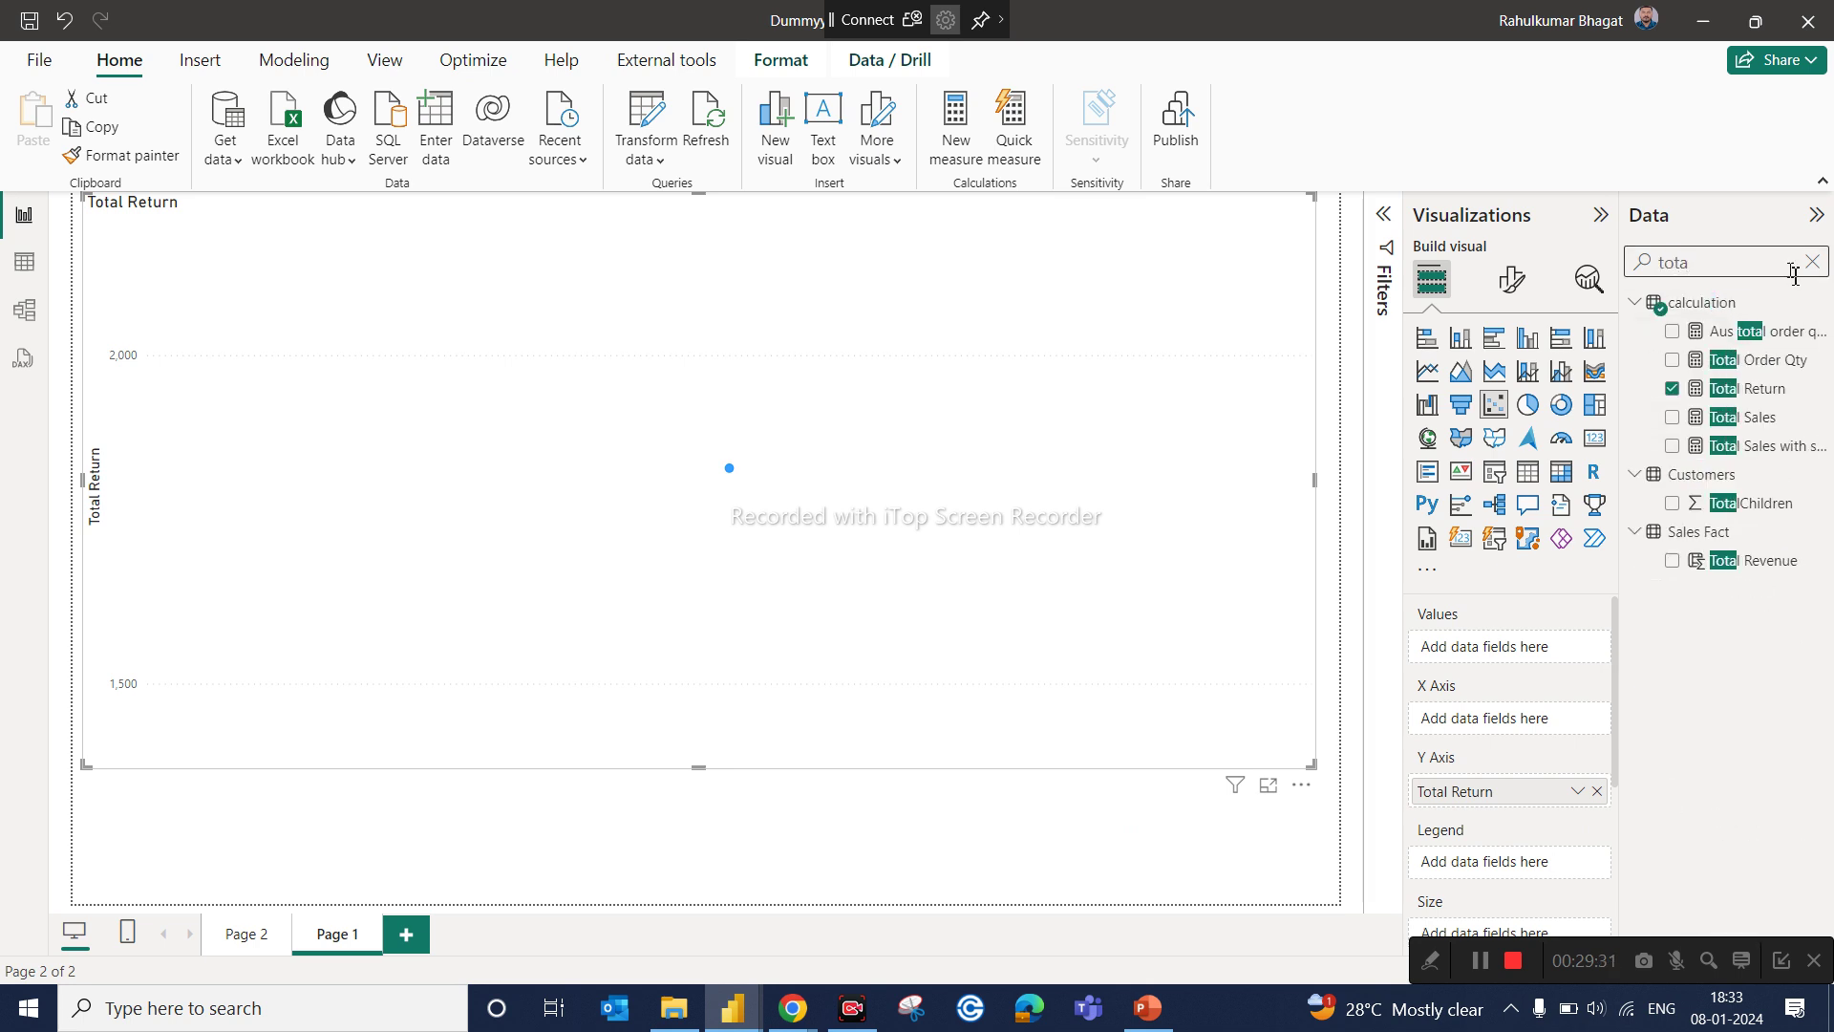
drag(1760, 421, 1560, 936)
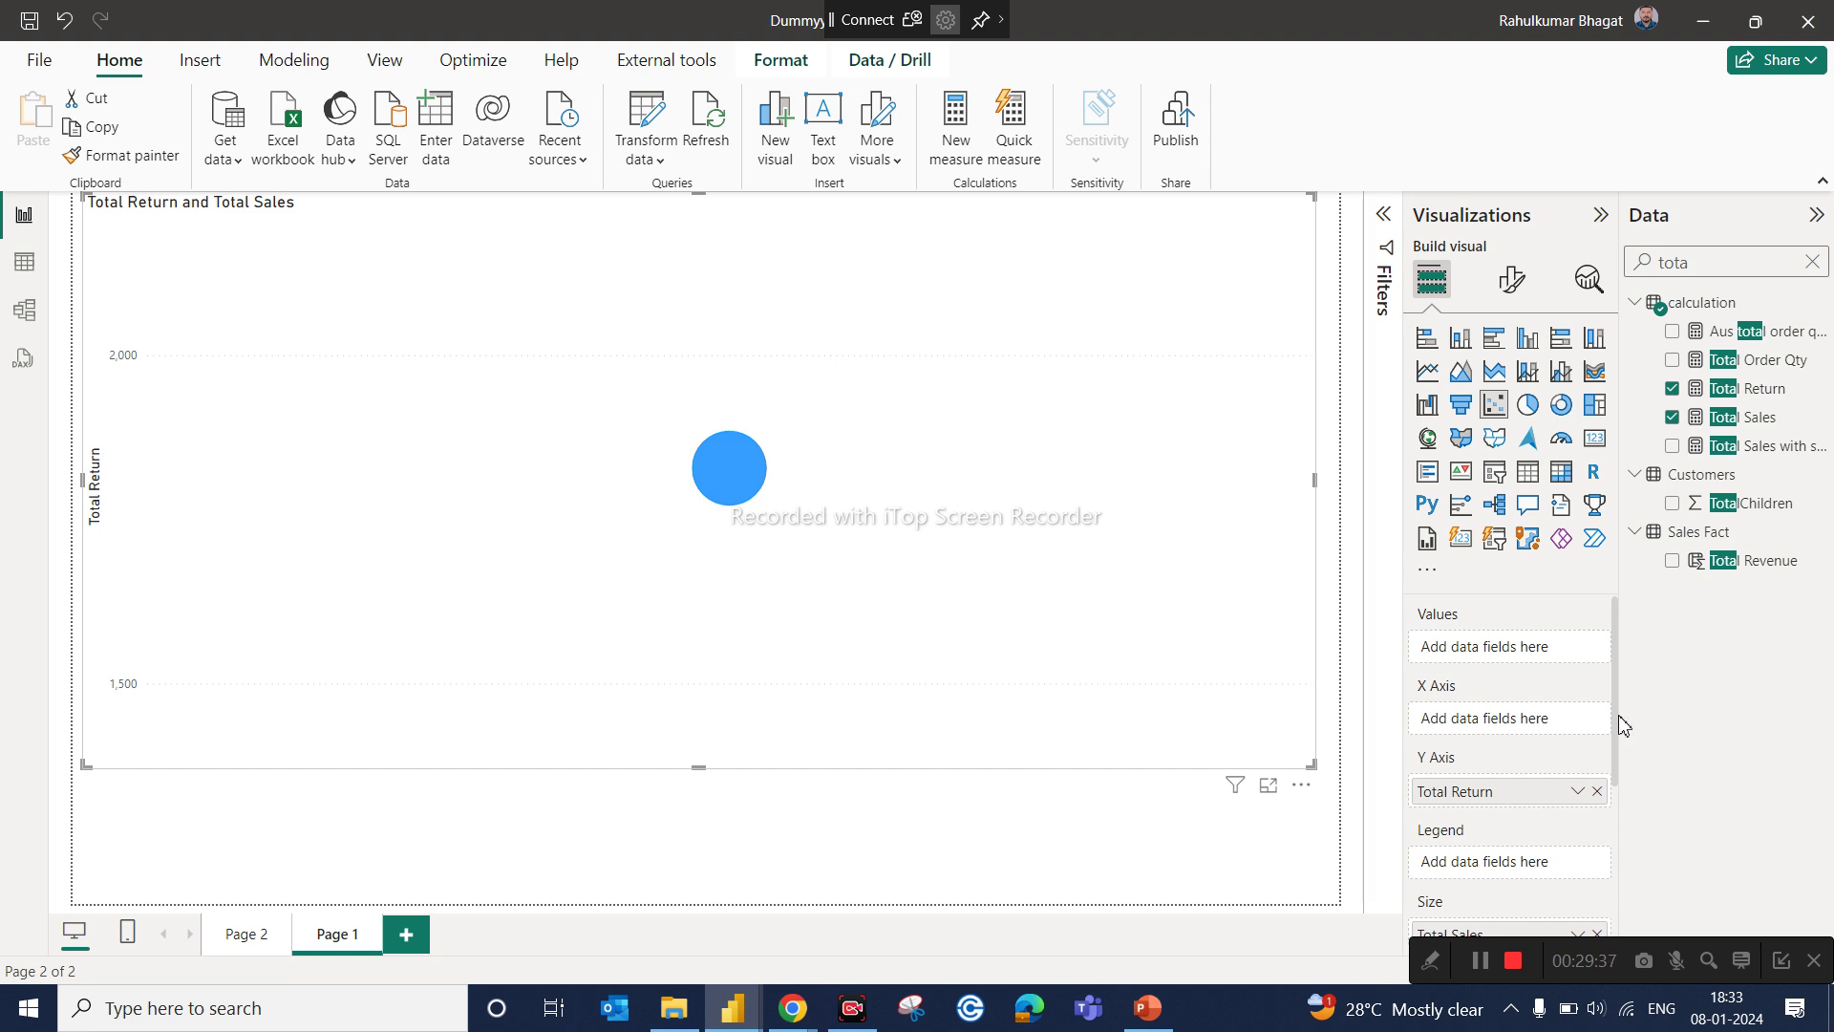
Step: Search the data fields for "cate" and add CategoryName to the scatter chart's Values
drag(1618, 734, 1651, 708)
double_click(1717, 271)
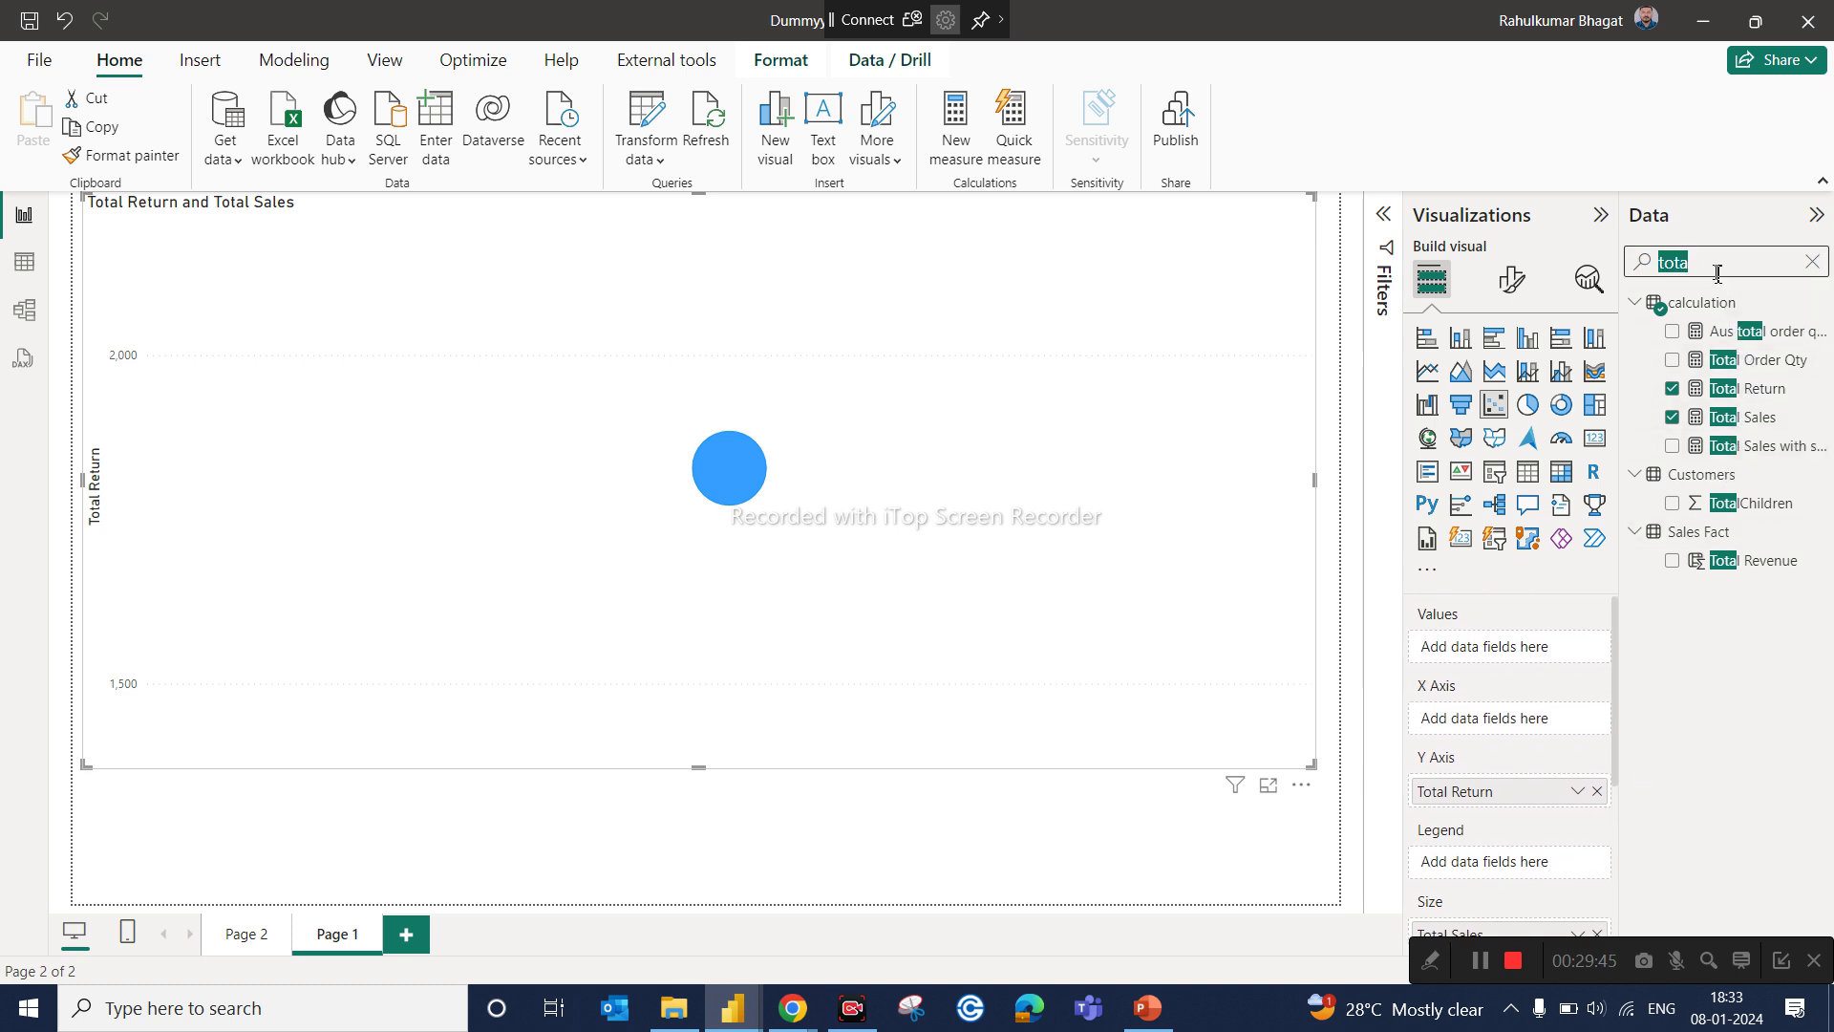
text(cate)
drag(1761, 340, 1539, 657)
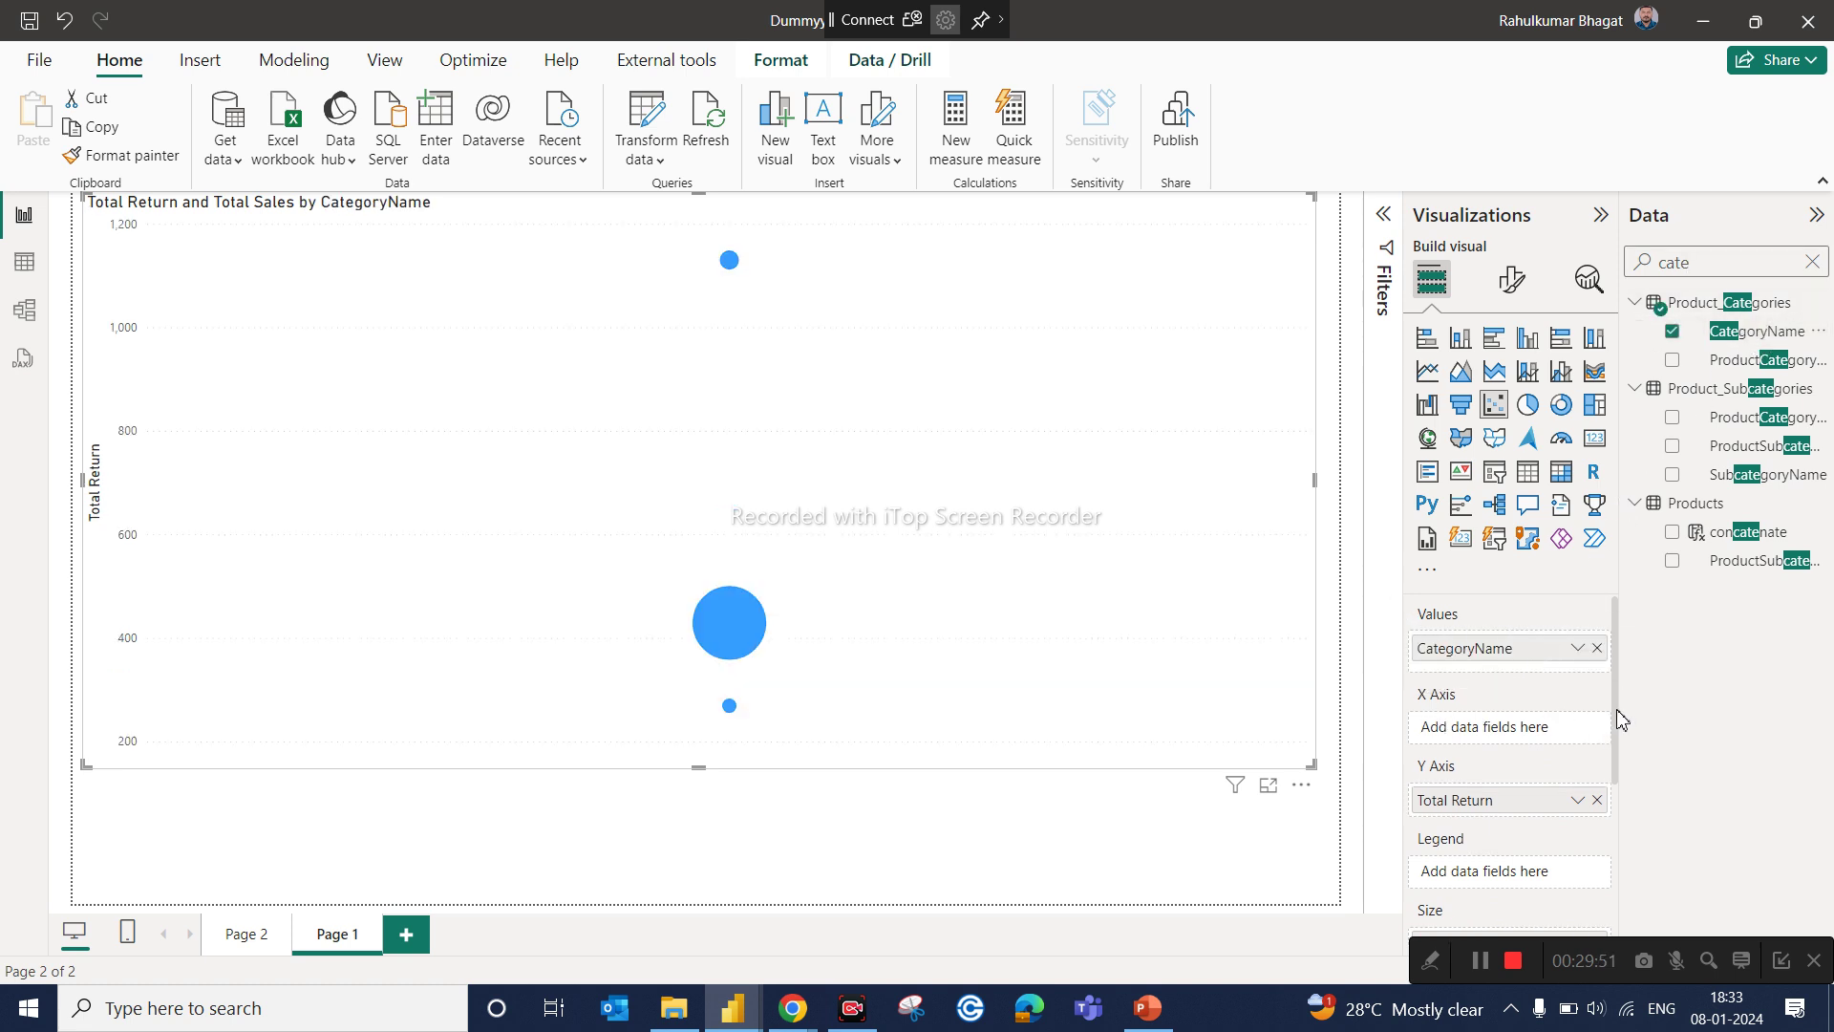
Step: Search the data fields for "year", add Year from CalendarDim's Date hierarchy to the Play Axis, and play the animation
drag(1617, 712, 1654, 835)
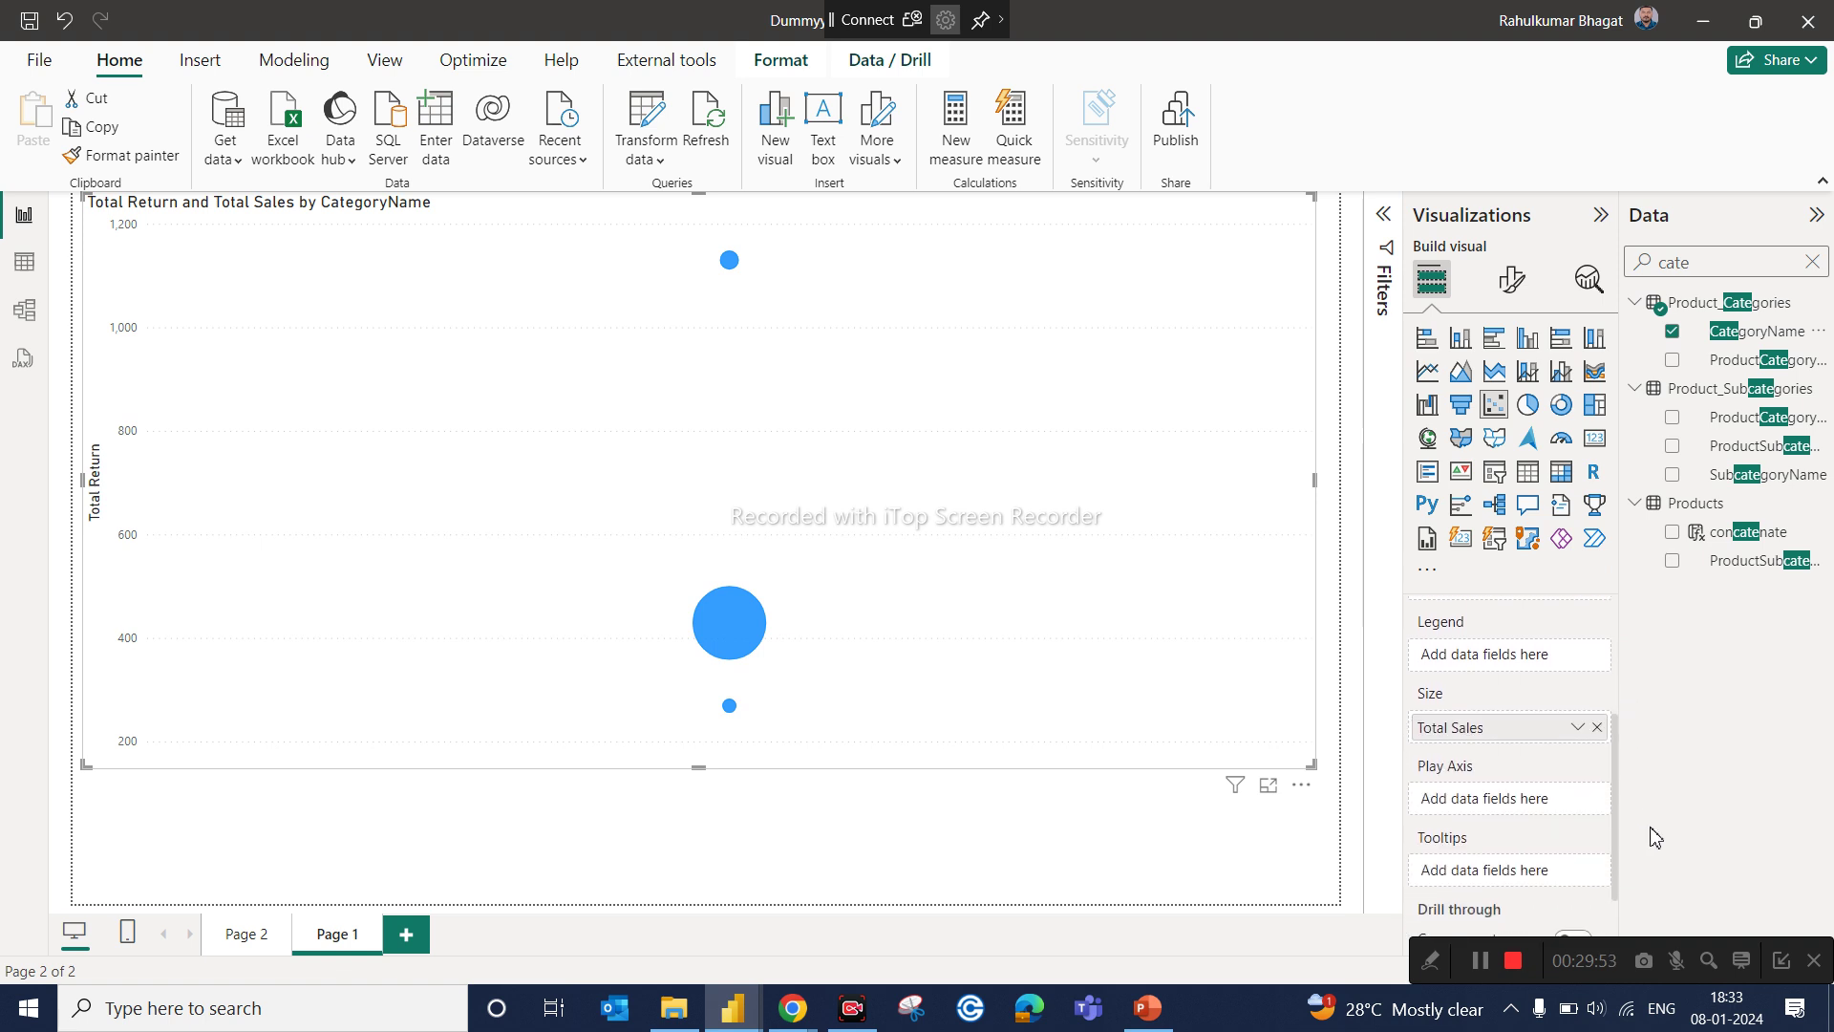
double_click(1697, 260)
text(year)
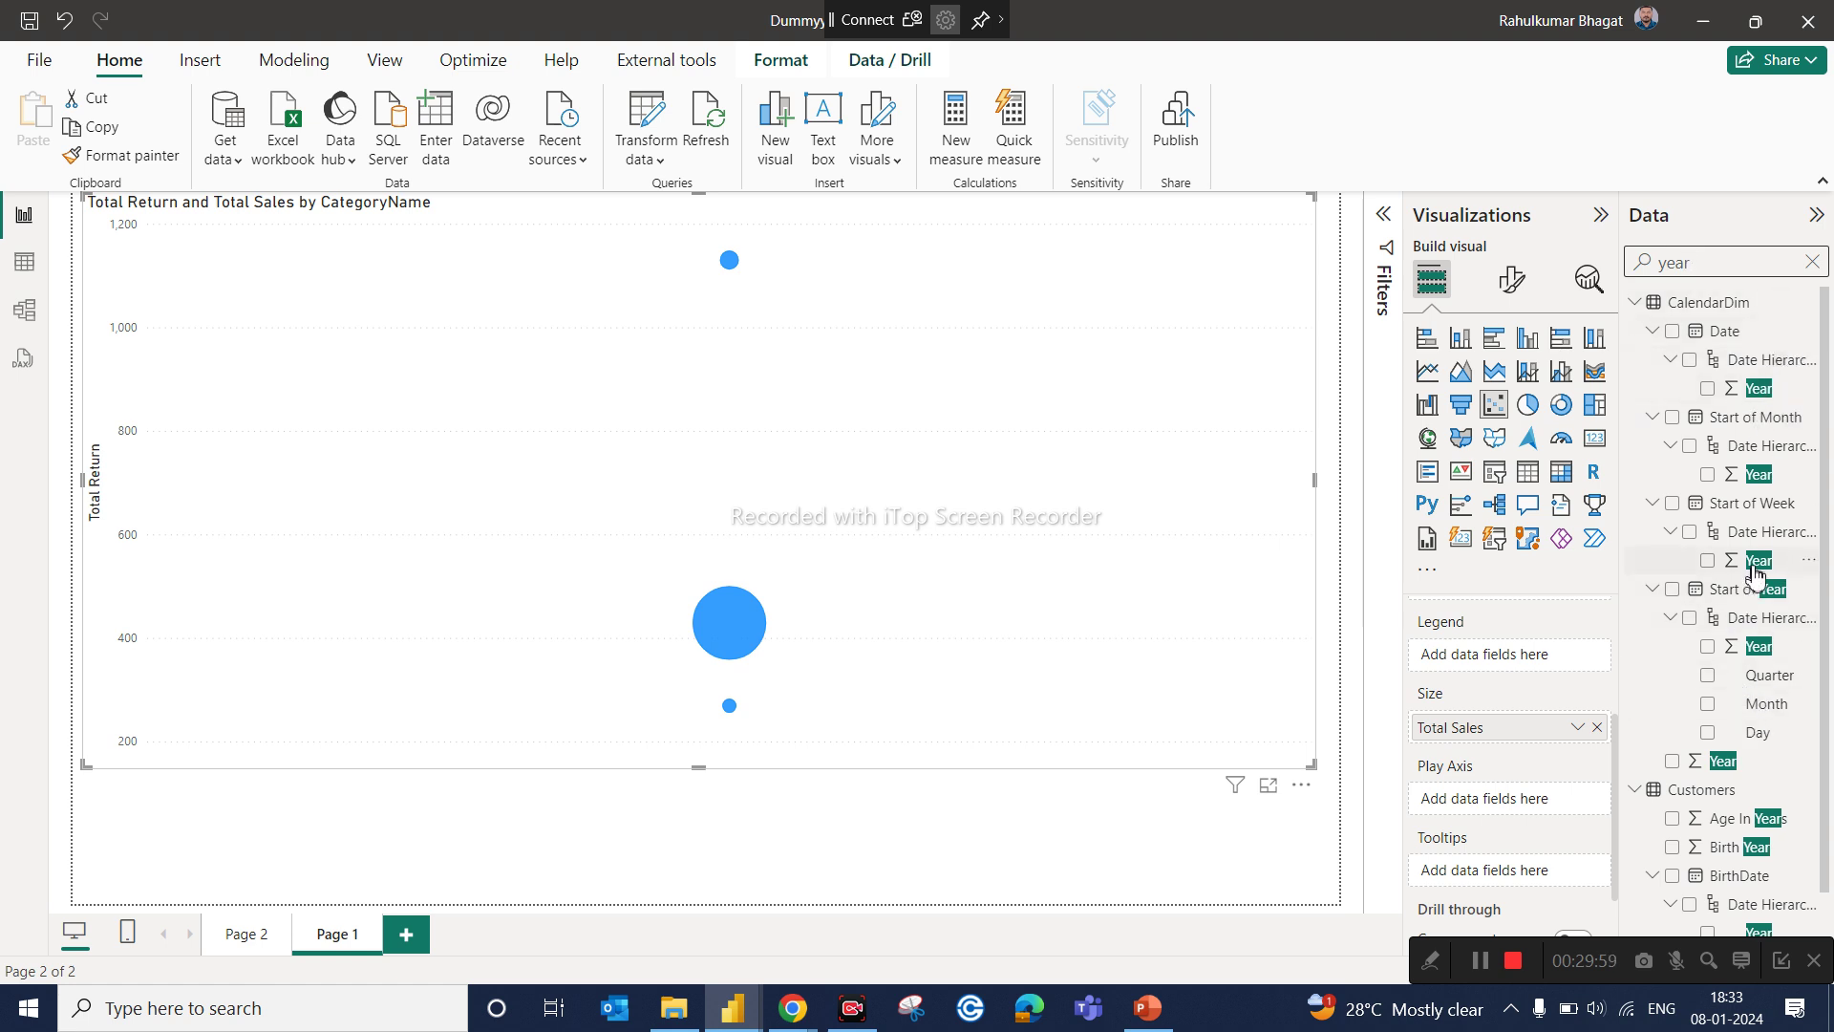
drag(1756, 388, 1537, 810)
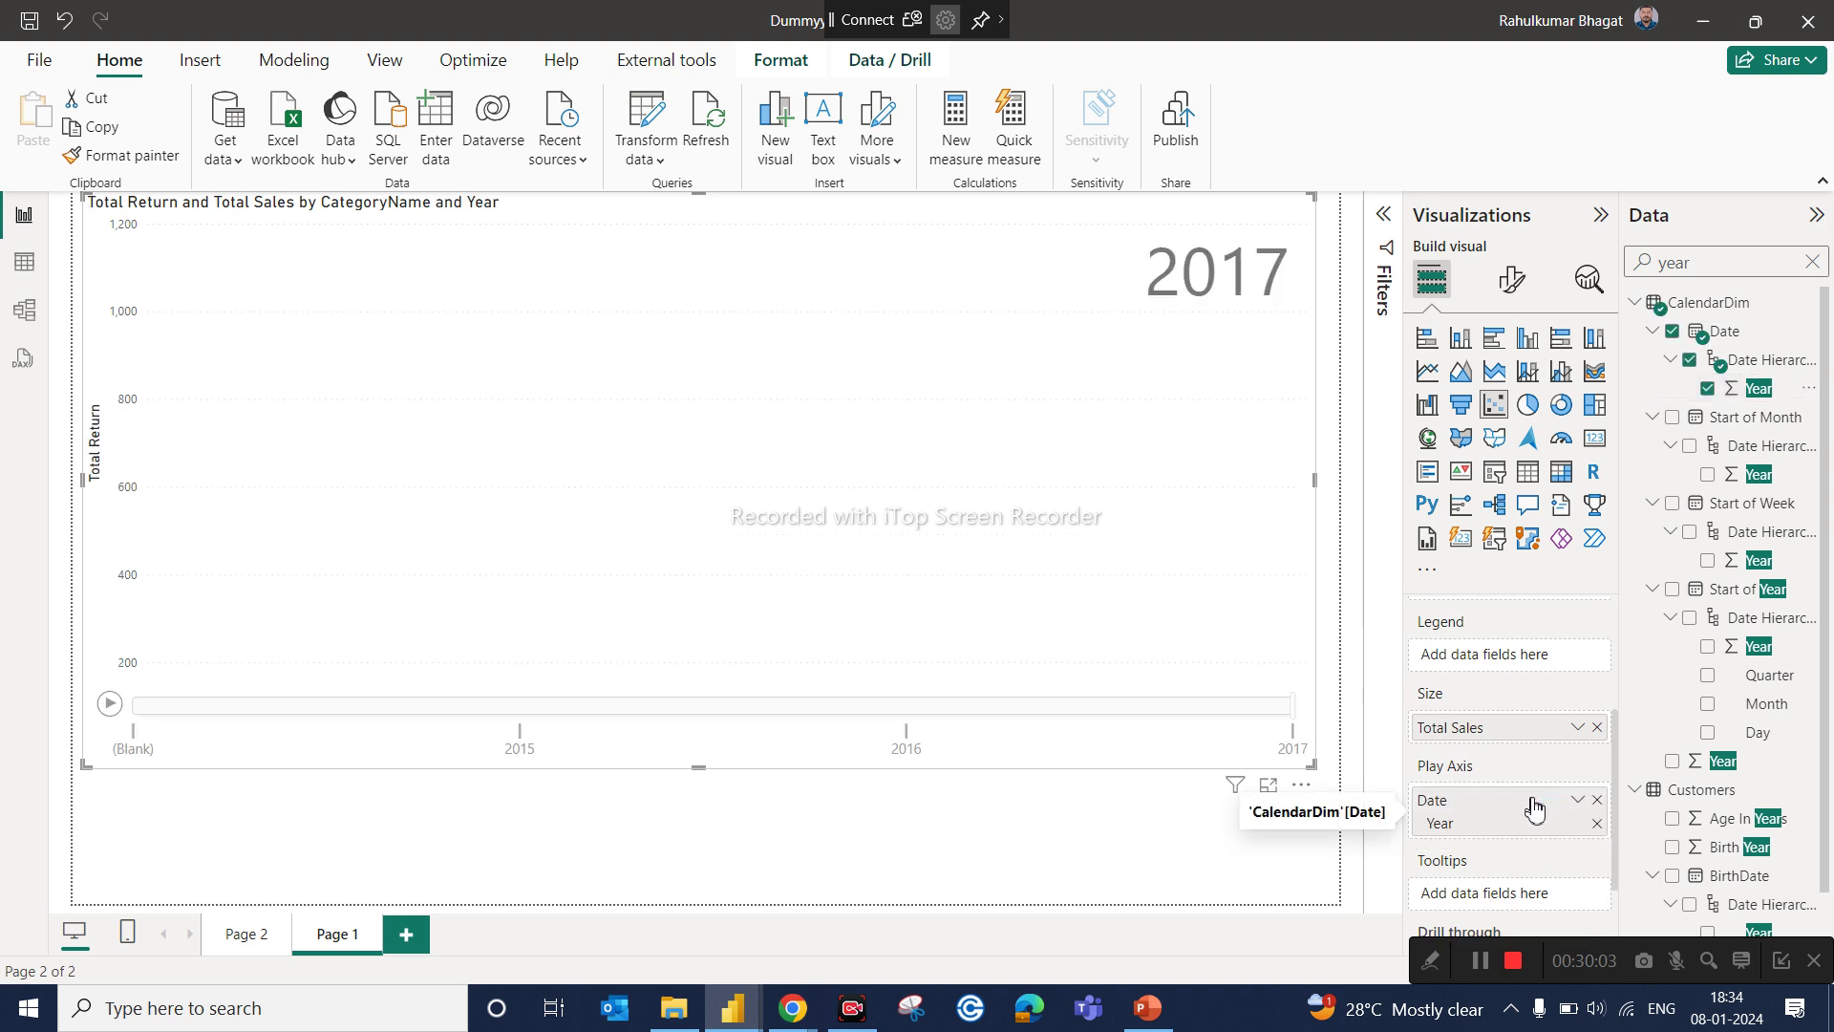
click(110, 705)
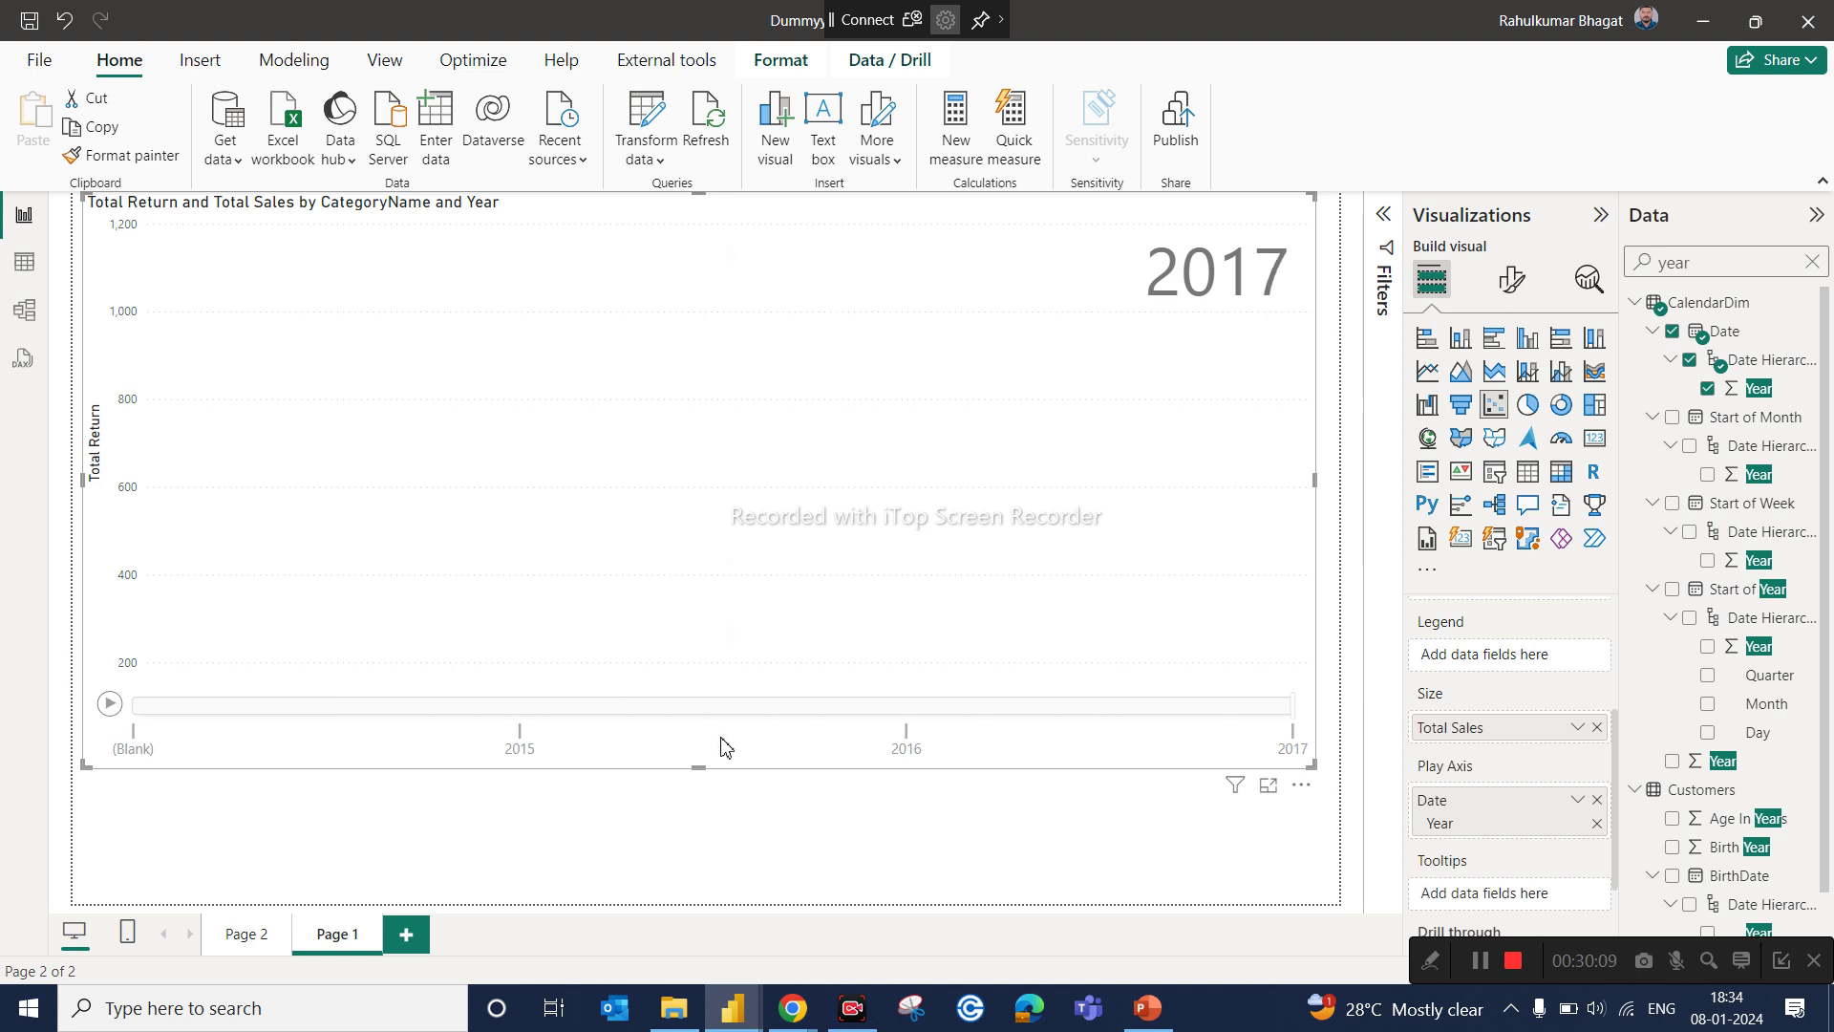
Step: Move Total Return from the Y Axis to the X Axis and play the yearly animation again
drag(1618, 768, 1624, 659)
drag(1447, 807, 1458, 721)
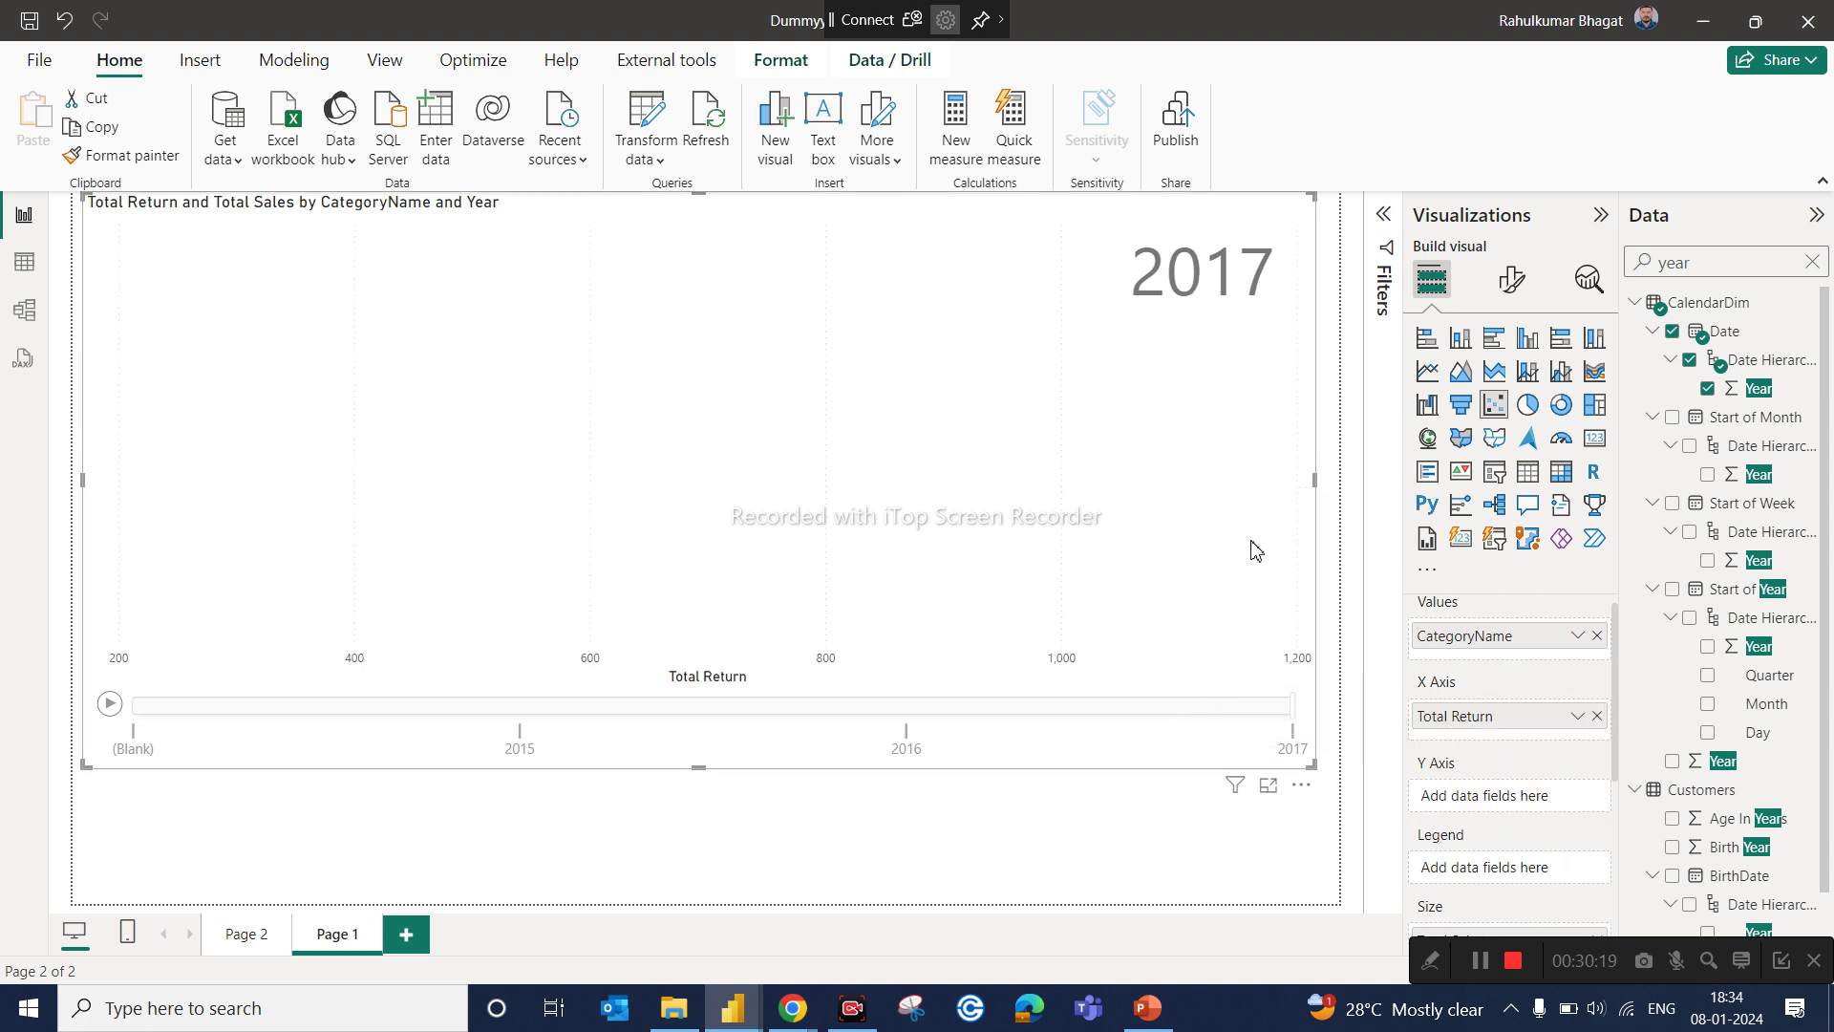
scroll(1621, 718, up, 1)
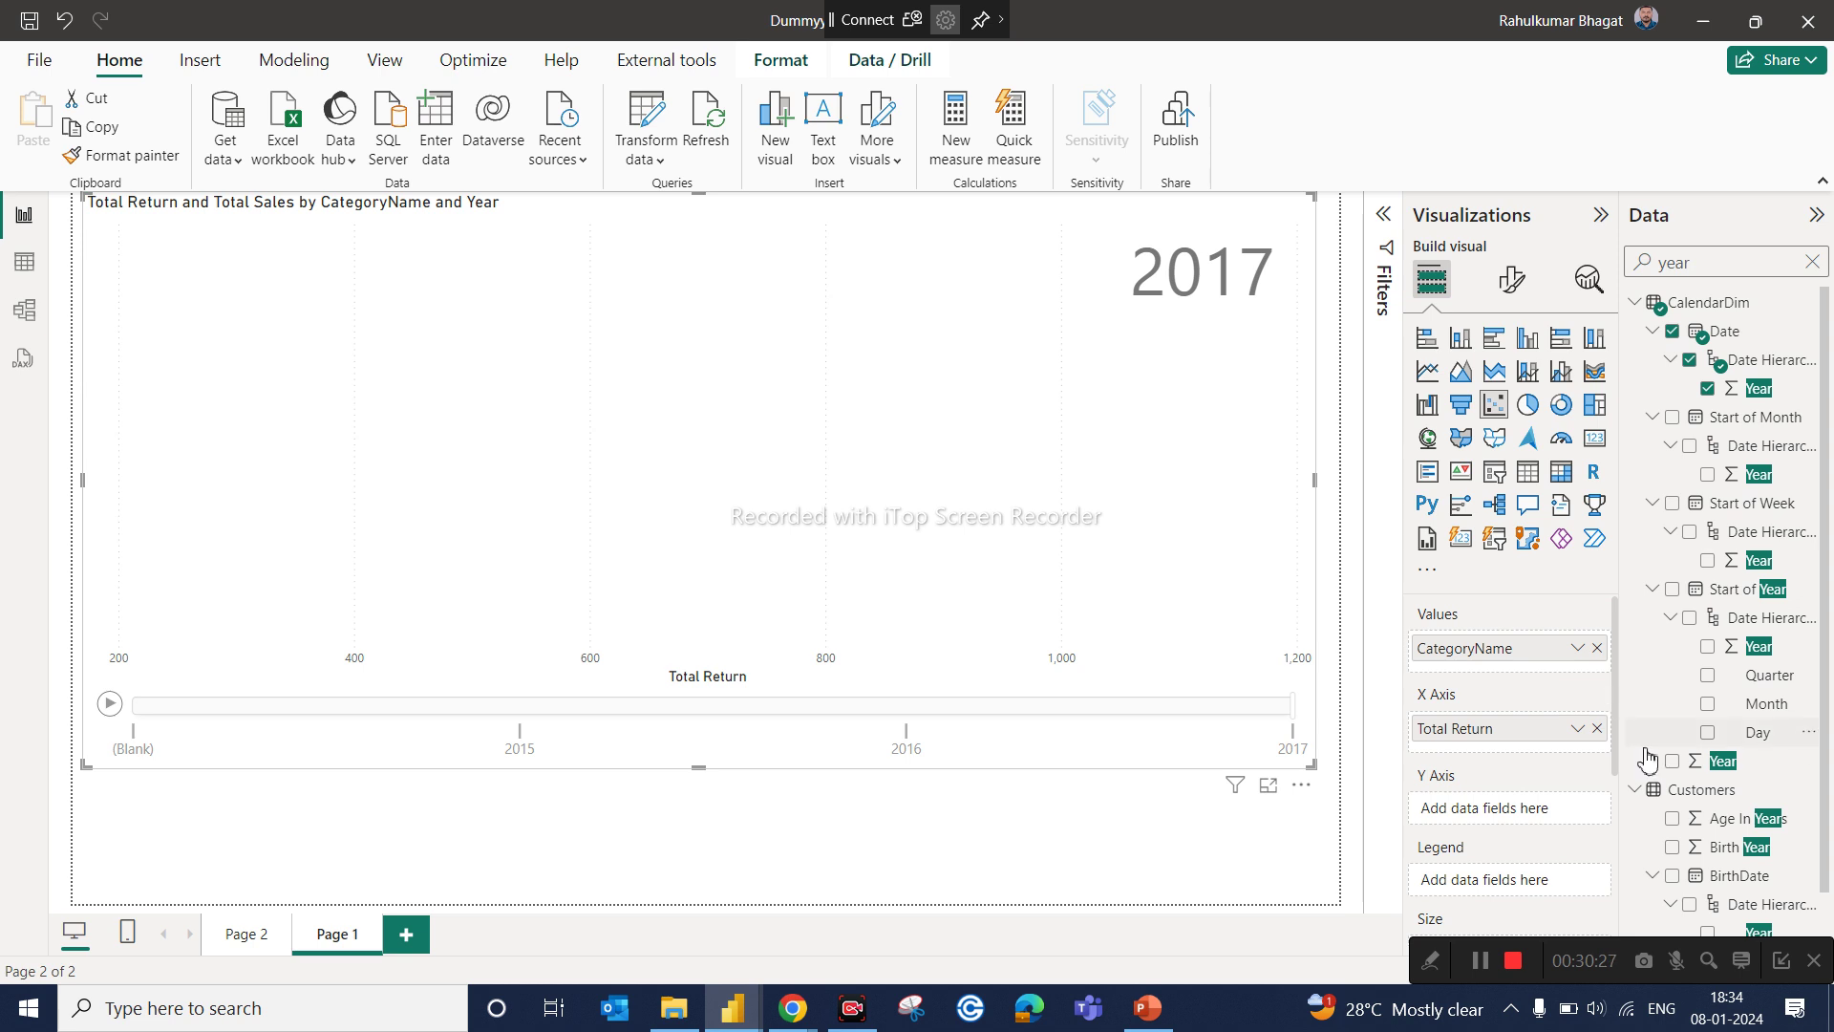
drag(1616, 723, 1660, 895)
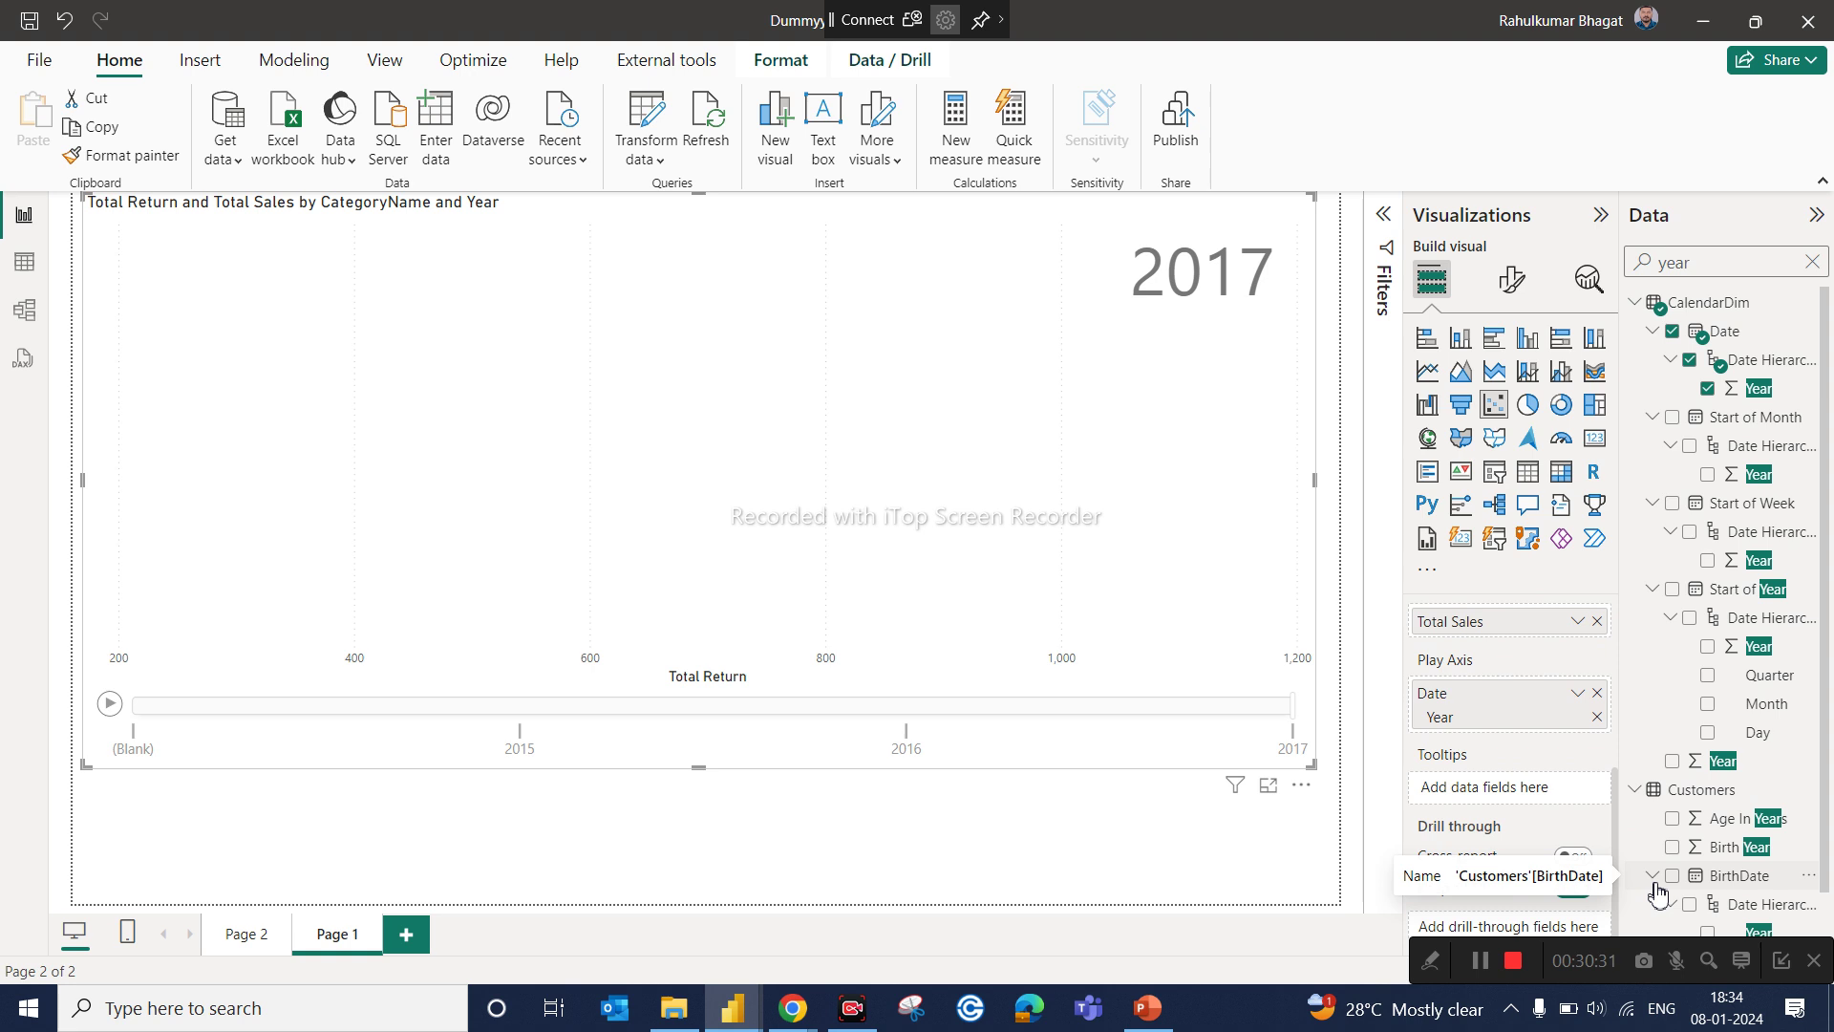
click(114, 703)
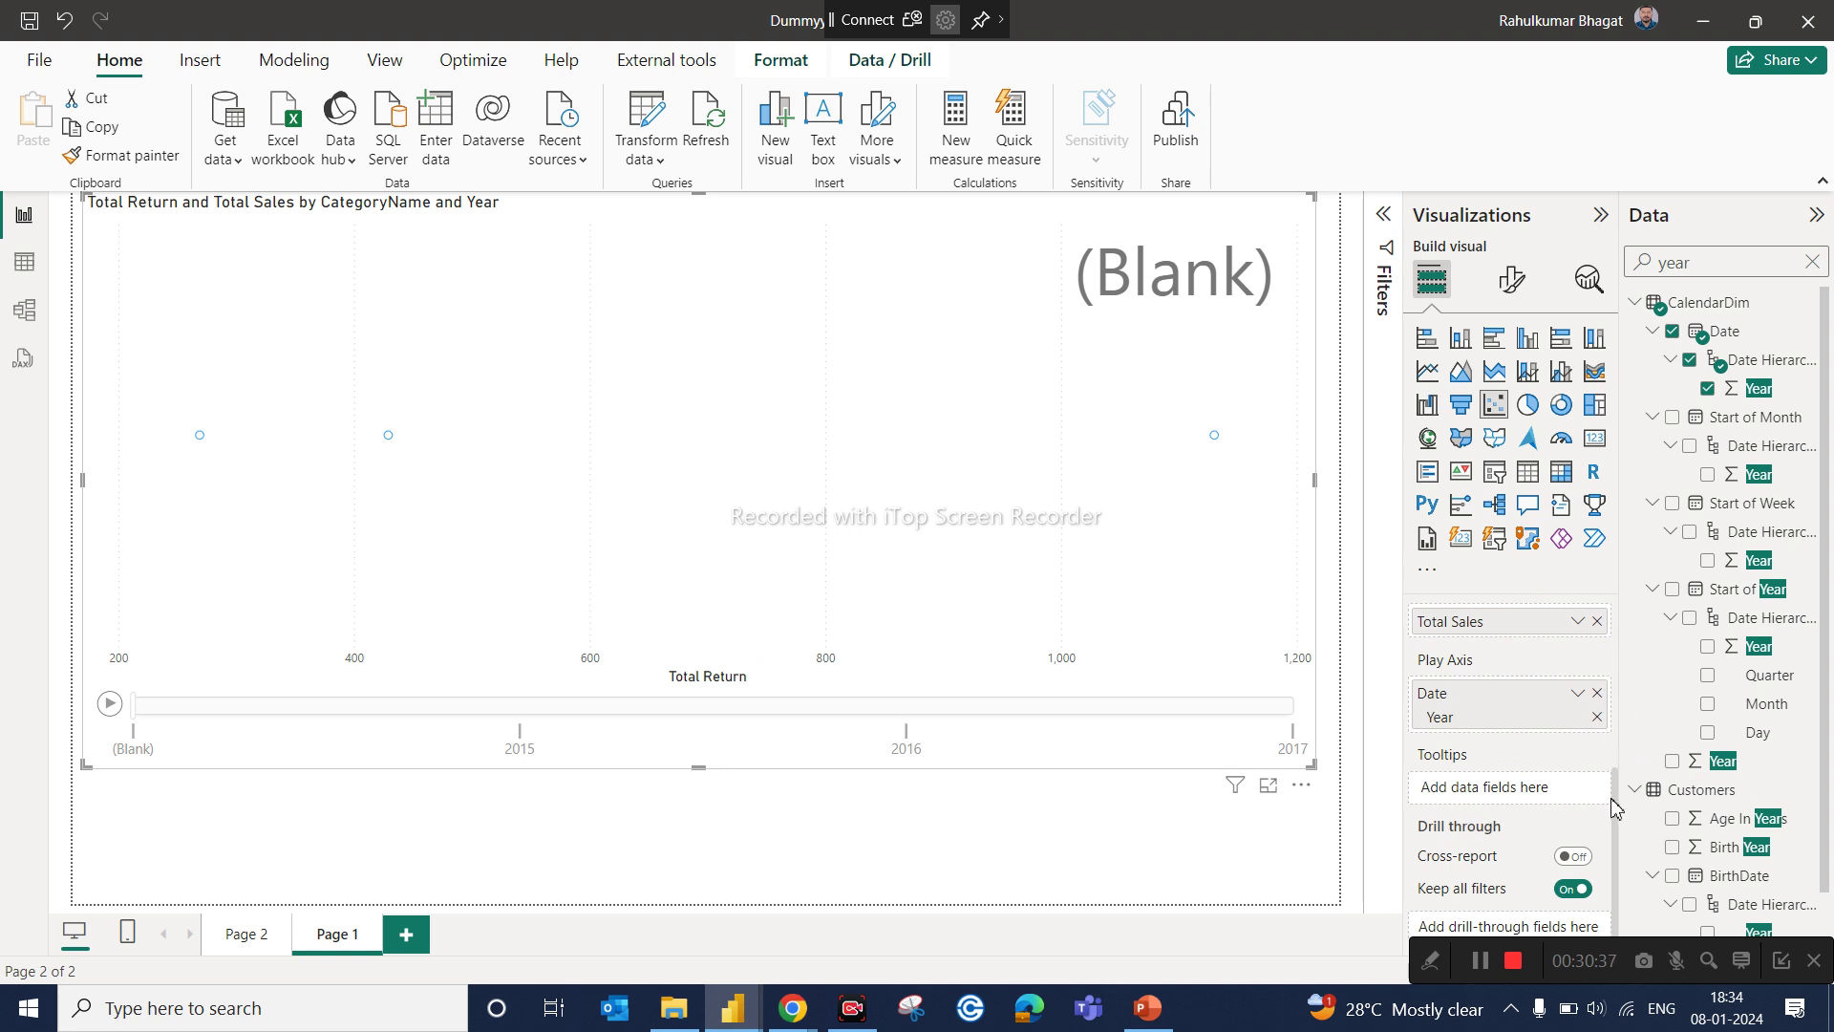
drag(1614, 808, 1617, 643)
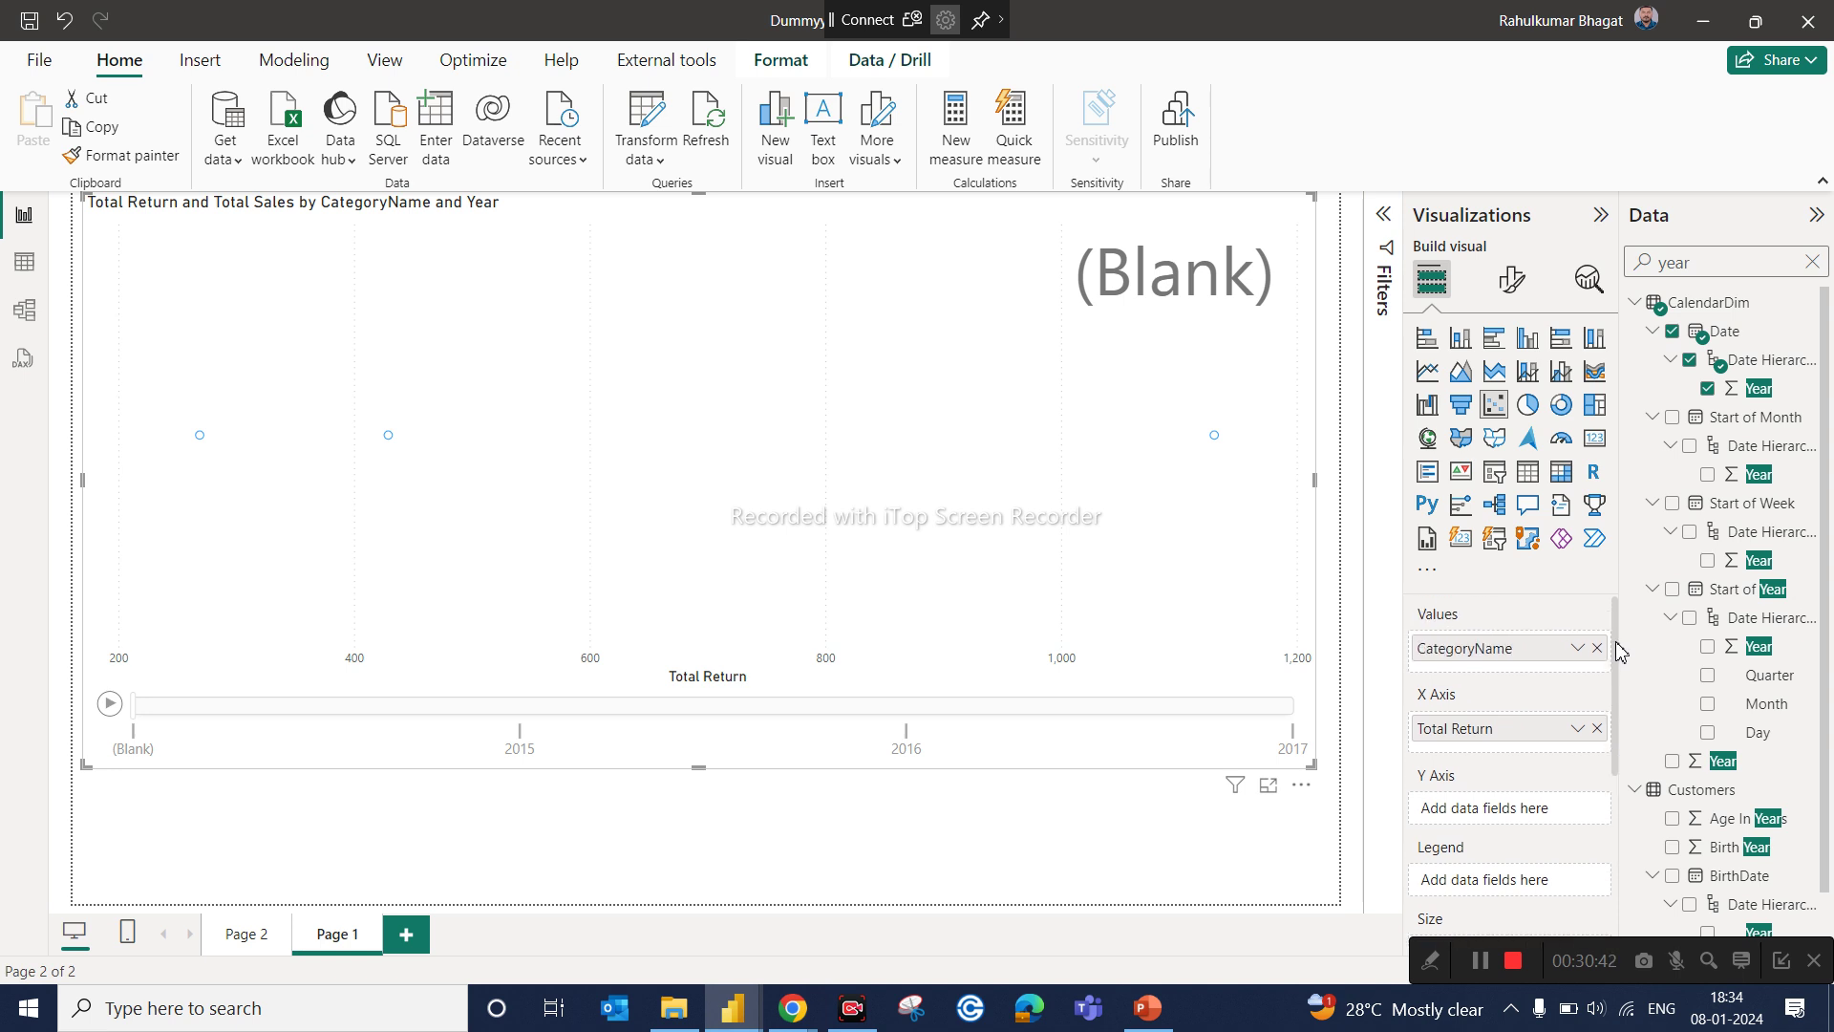
Step: Remove Total Return from the X Axis, try CategoryName there in its place, and remove CategoryName as well
click(1596, 729)
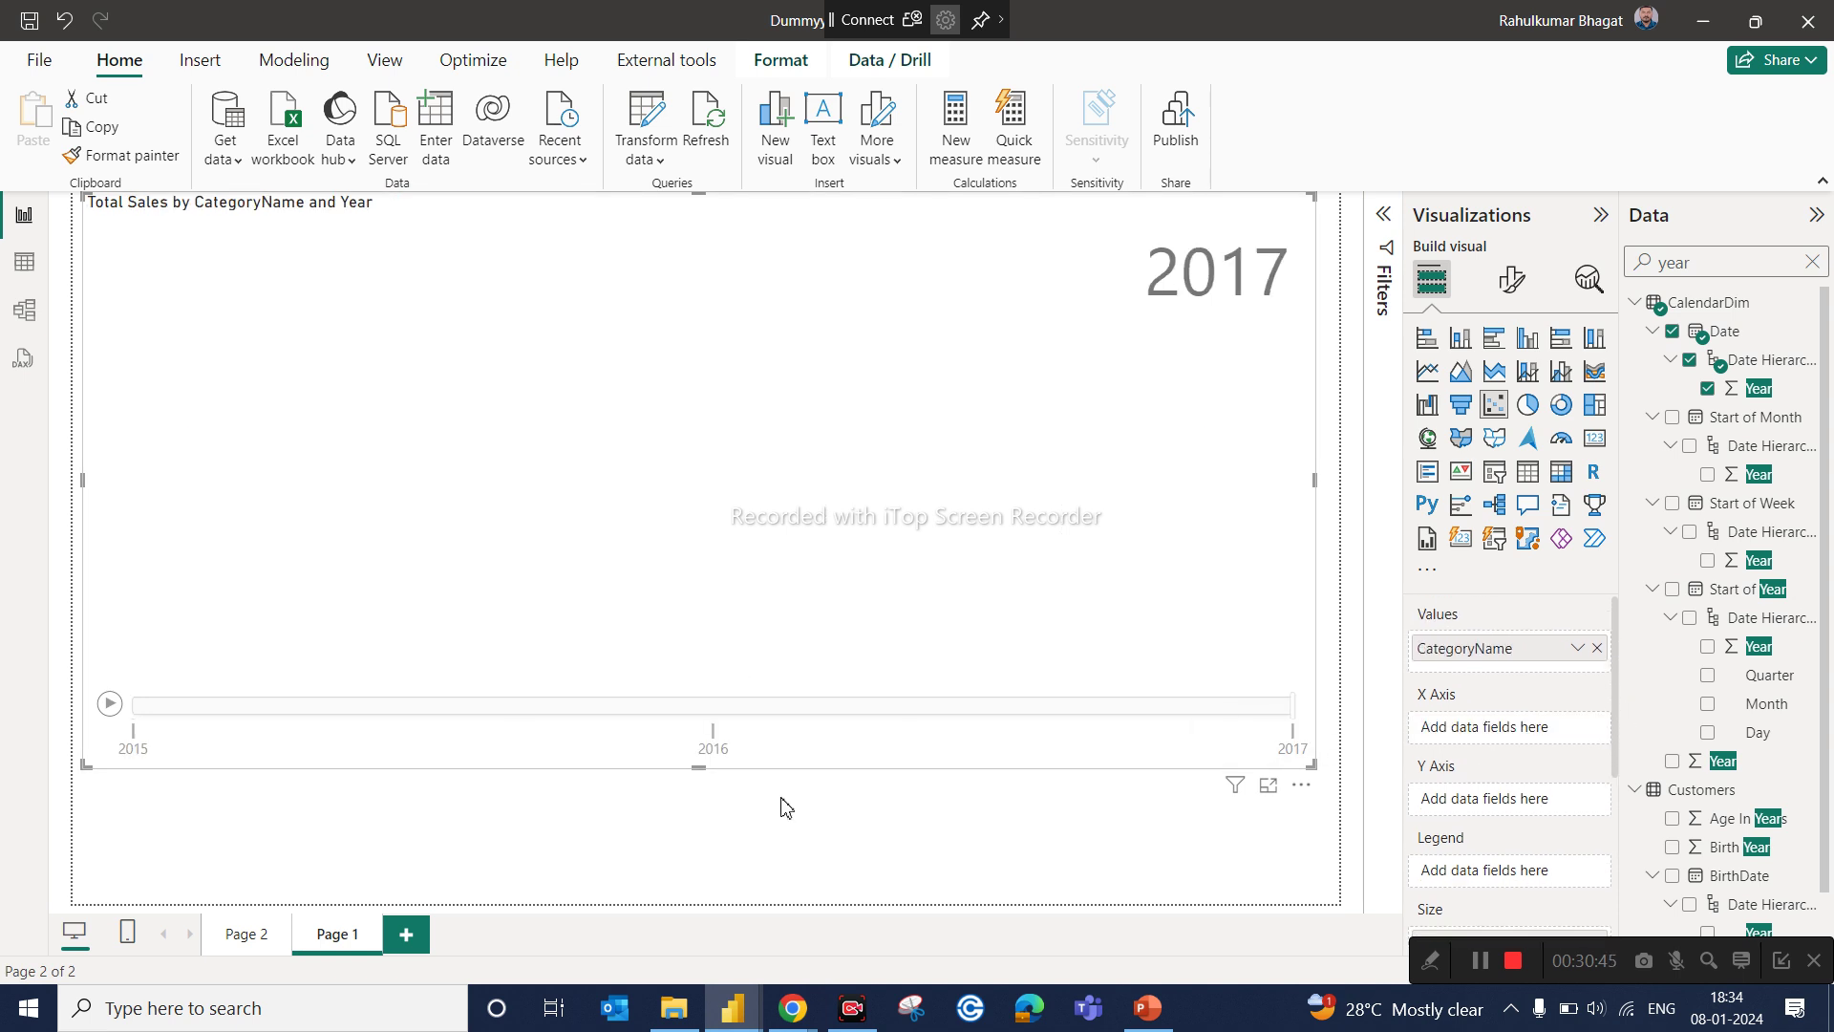
click(104, 706)
drag(1502, 657, 1504, 808)
drag(1493, 652, 1472, 752)
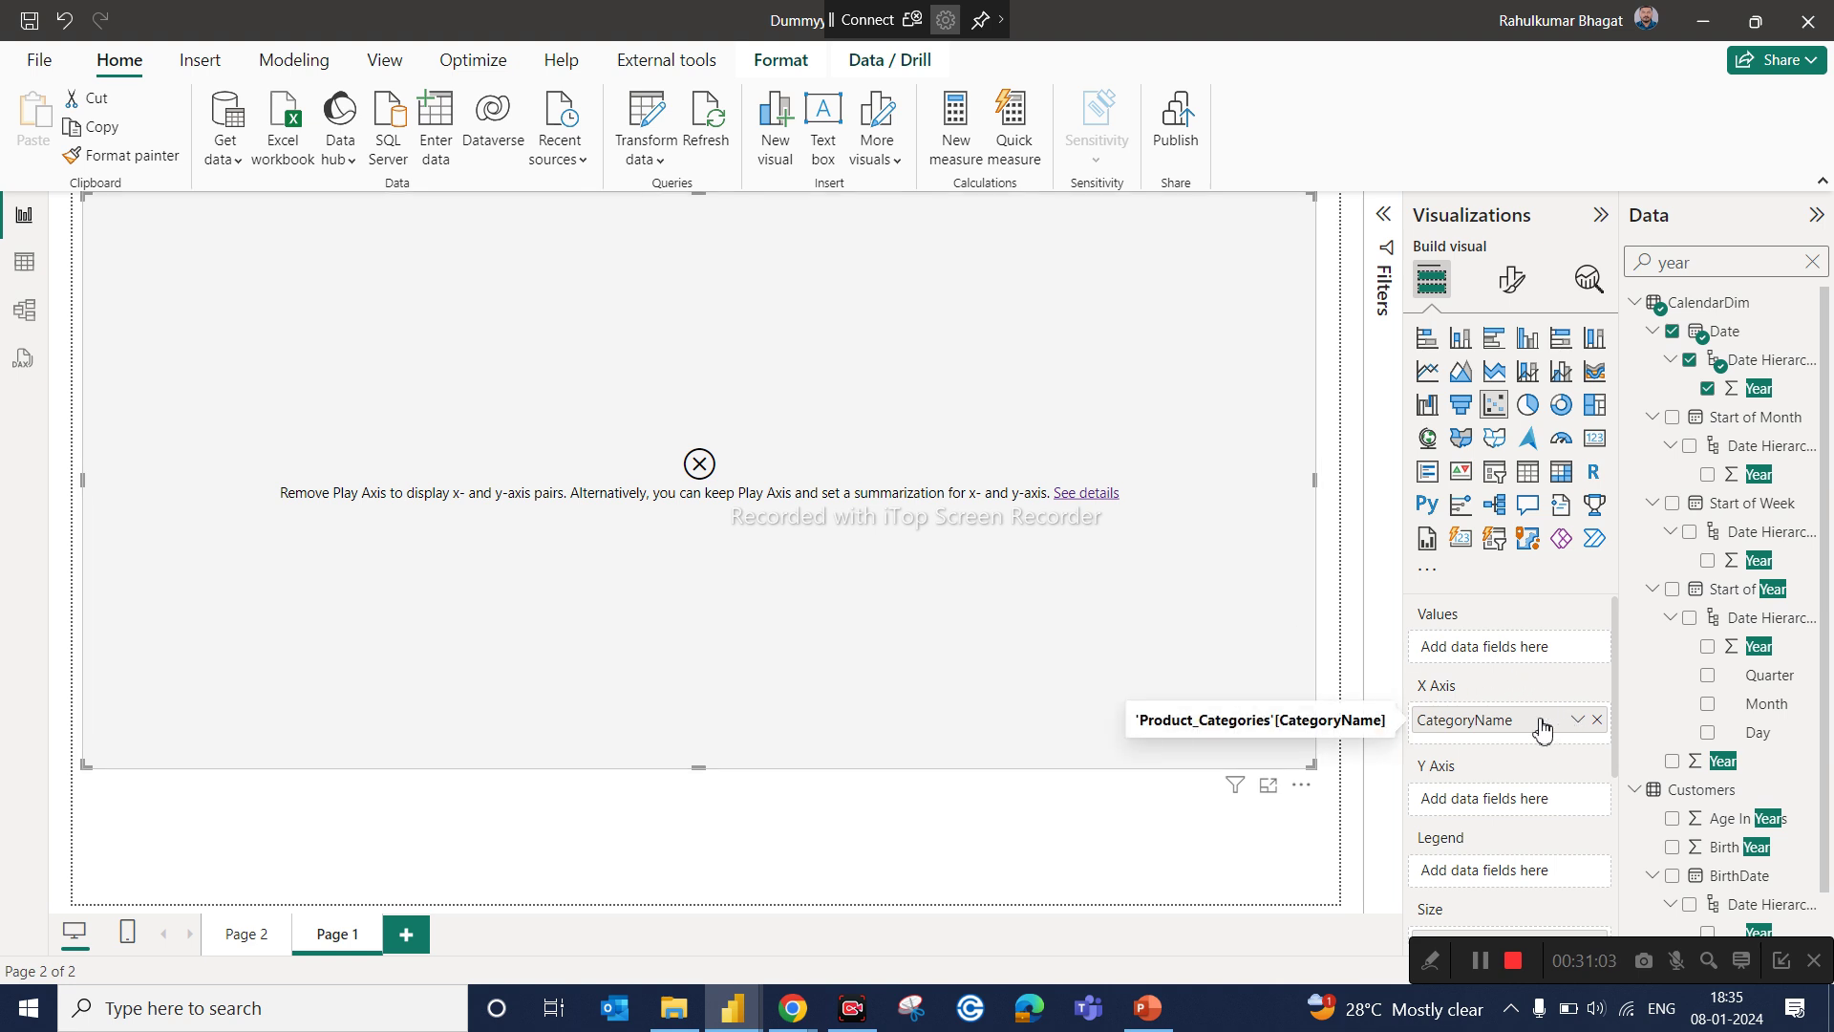
click(1599, 725)
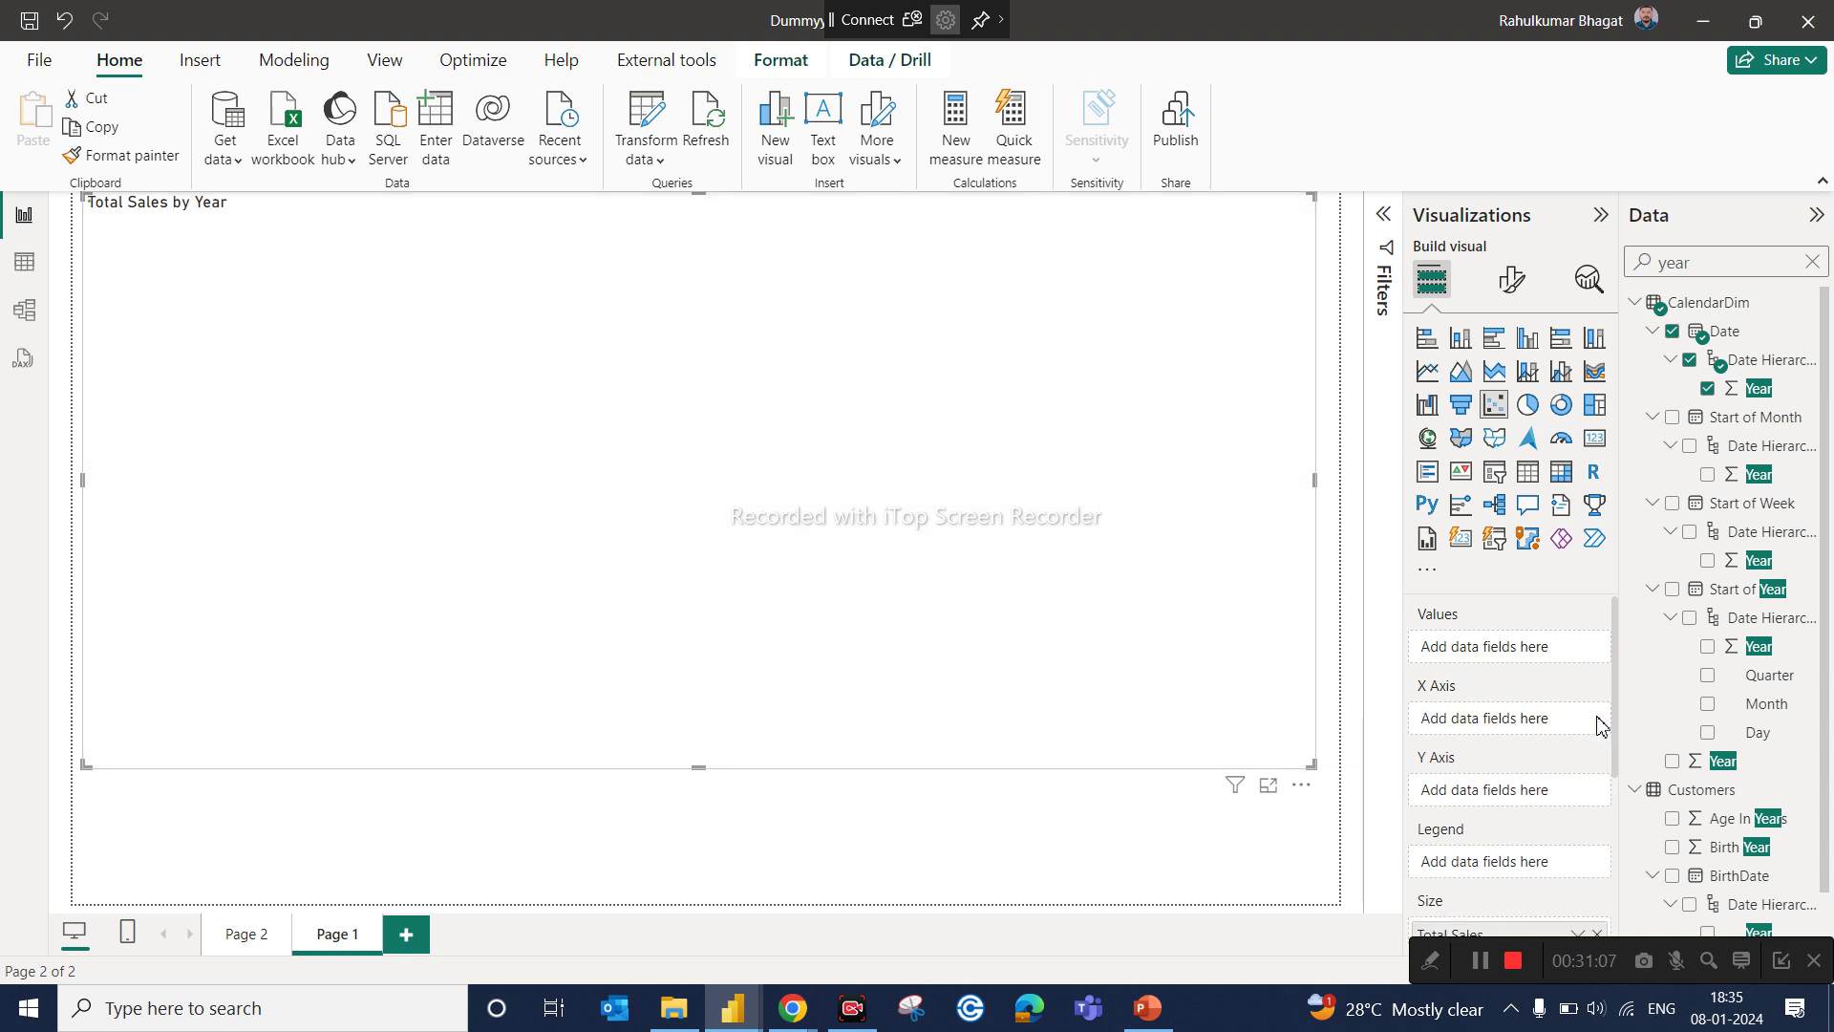
Step: Search the data fields for "sale" and assign the Total Sales measure to the scatter chart's X Axis
double_click(1686, 262)
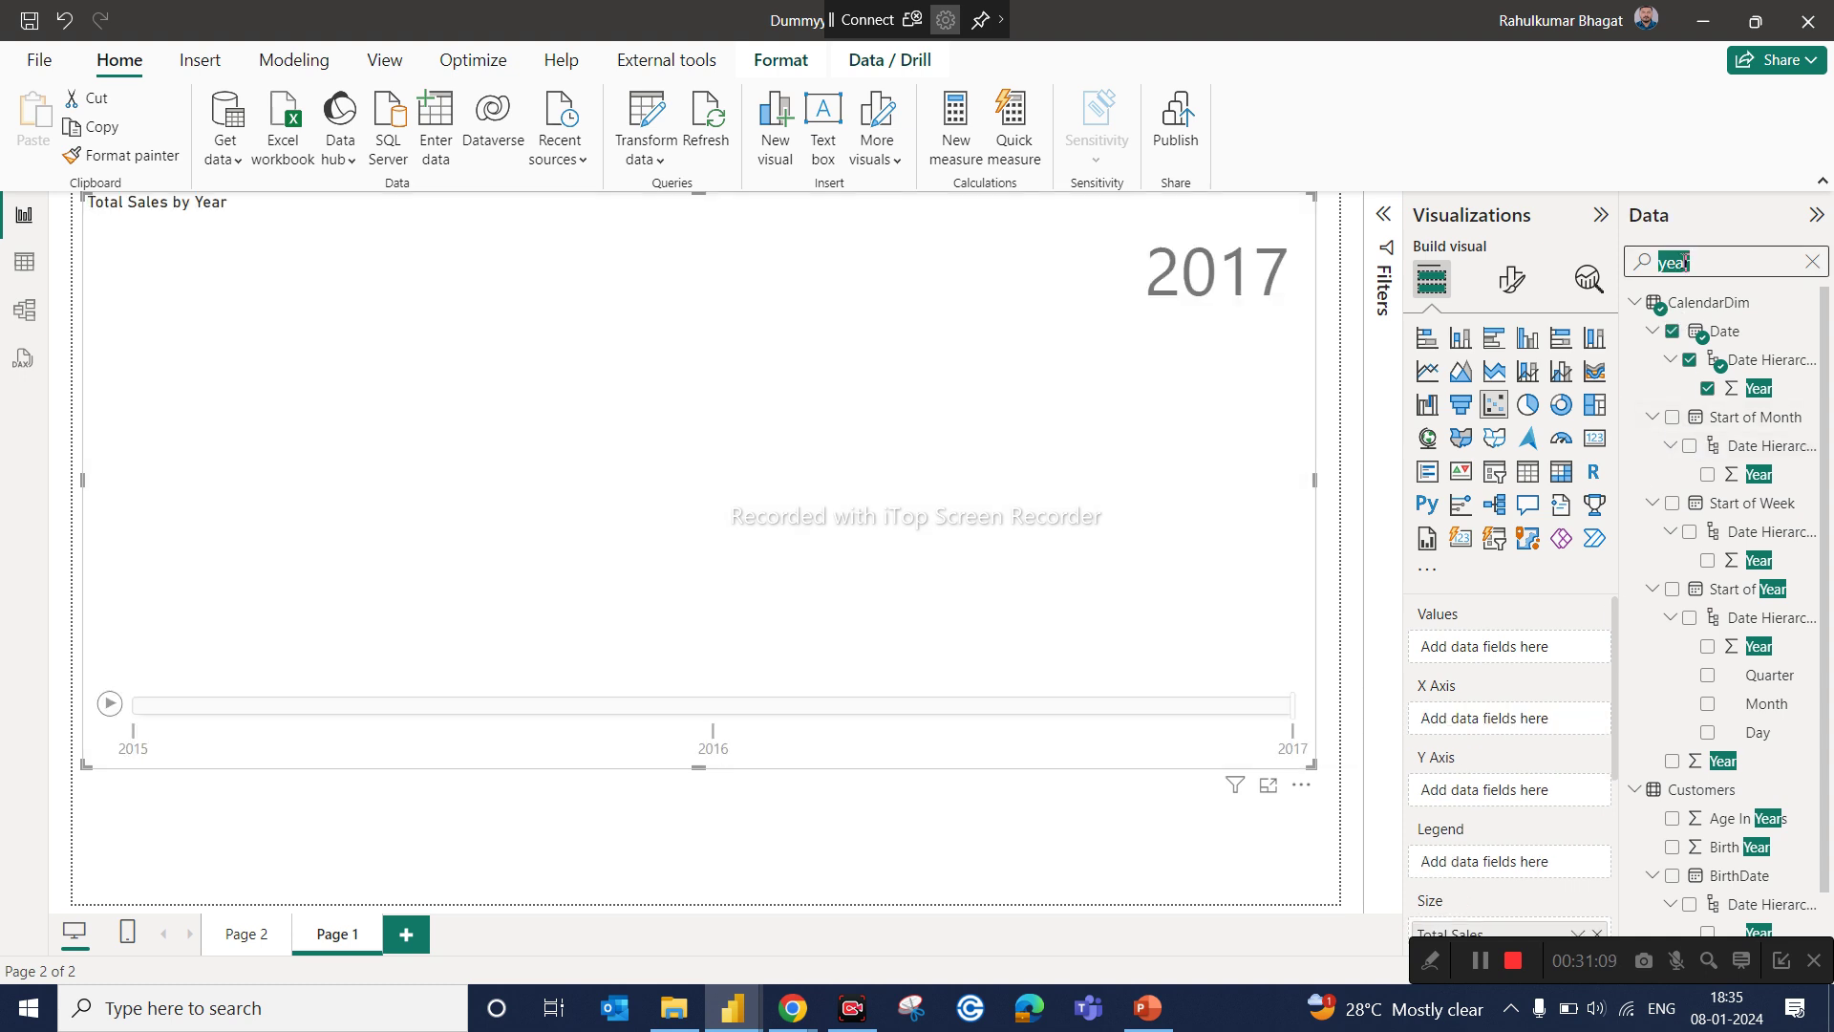
text(sale)
drag(1741, 330, 1543, 718)
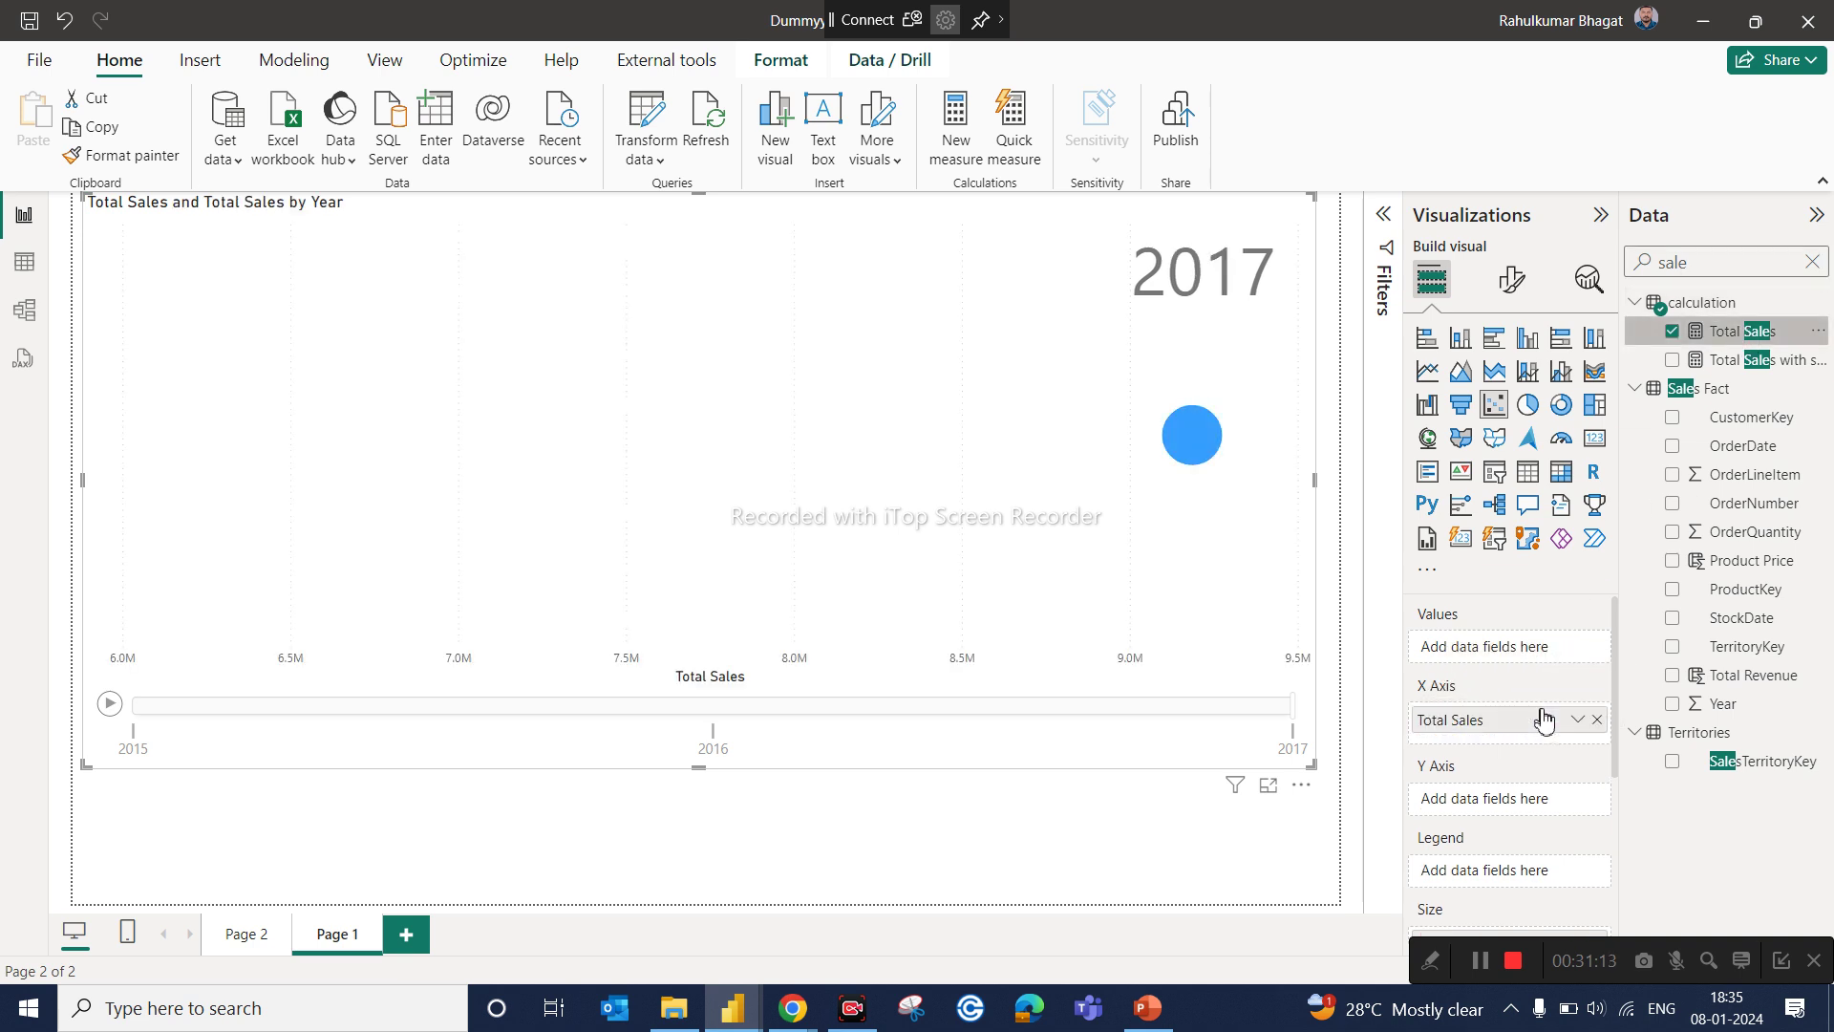
Step: Search the data fields for "retu", try Total Return on the scatter chart's Y Axis, and remove it again
double_click(1700, 267)
text(retu)
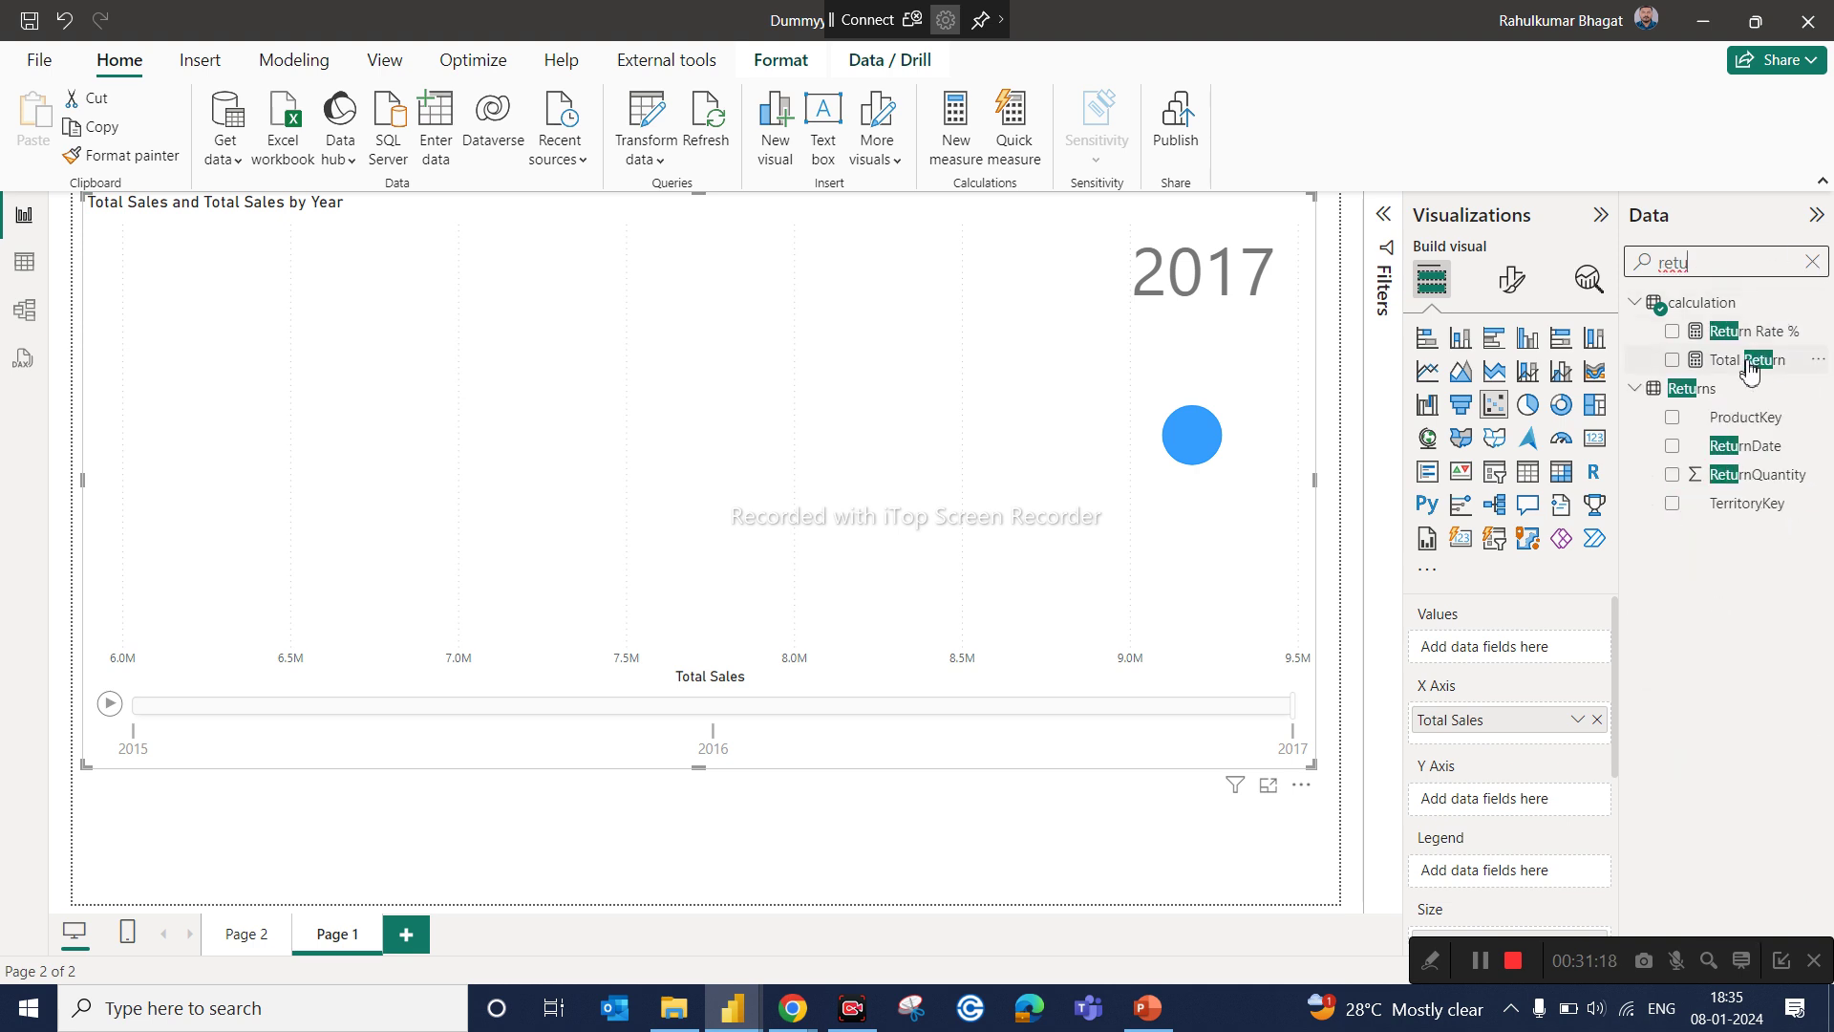
drag(1750, 367, 1534, 814)
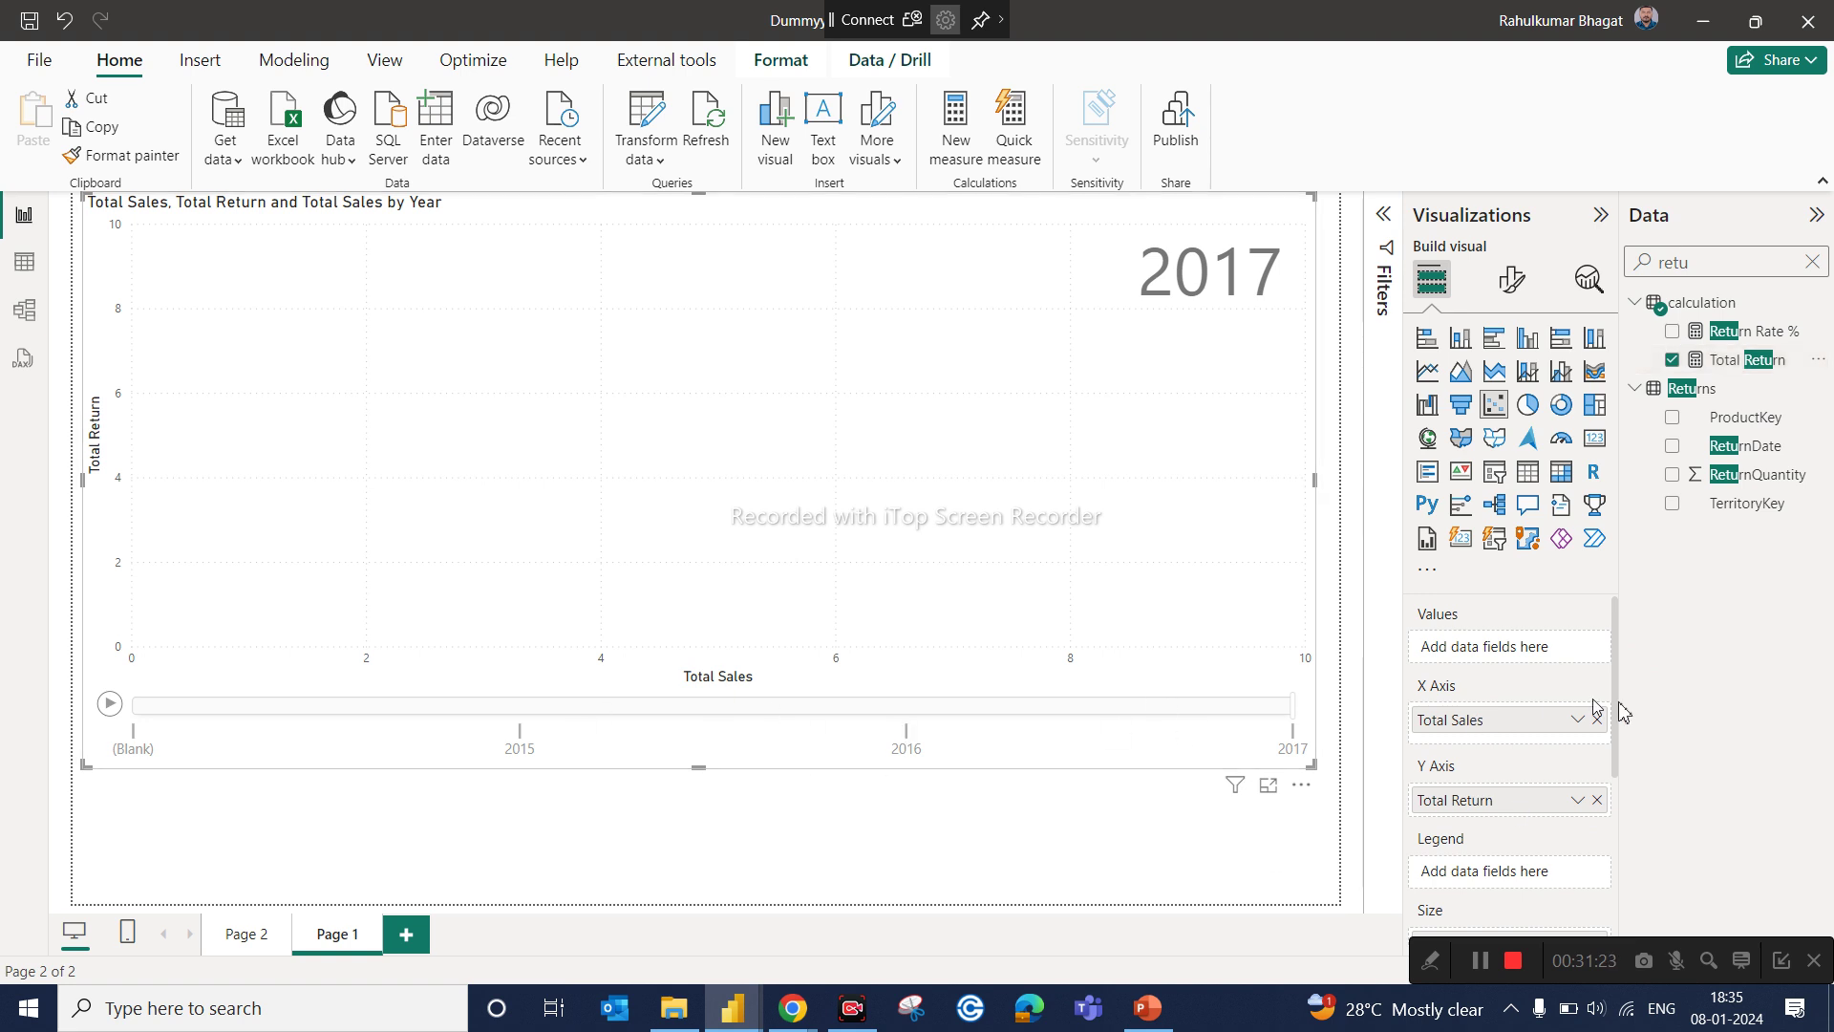
click(1597, 801)
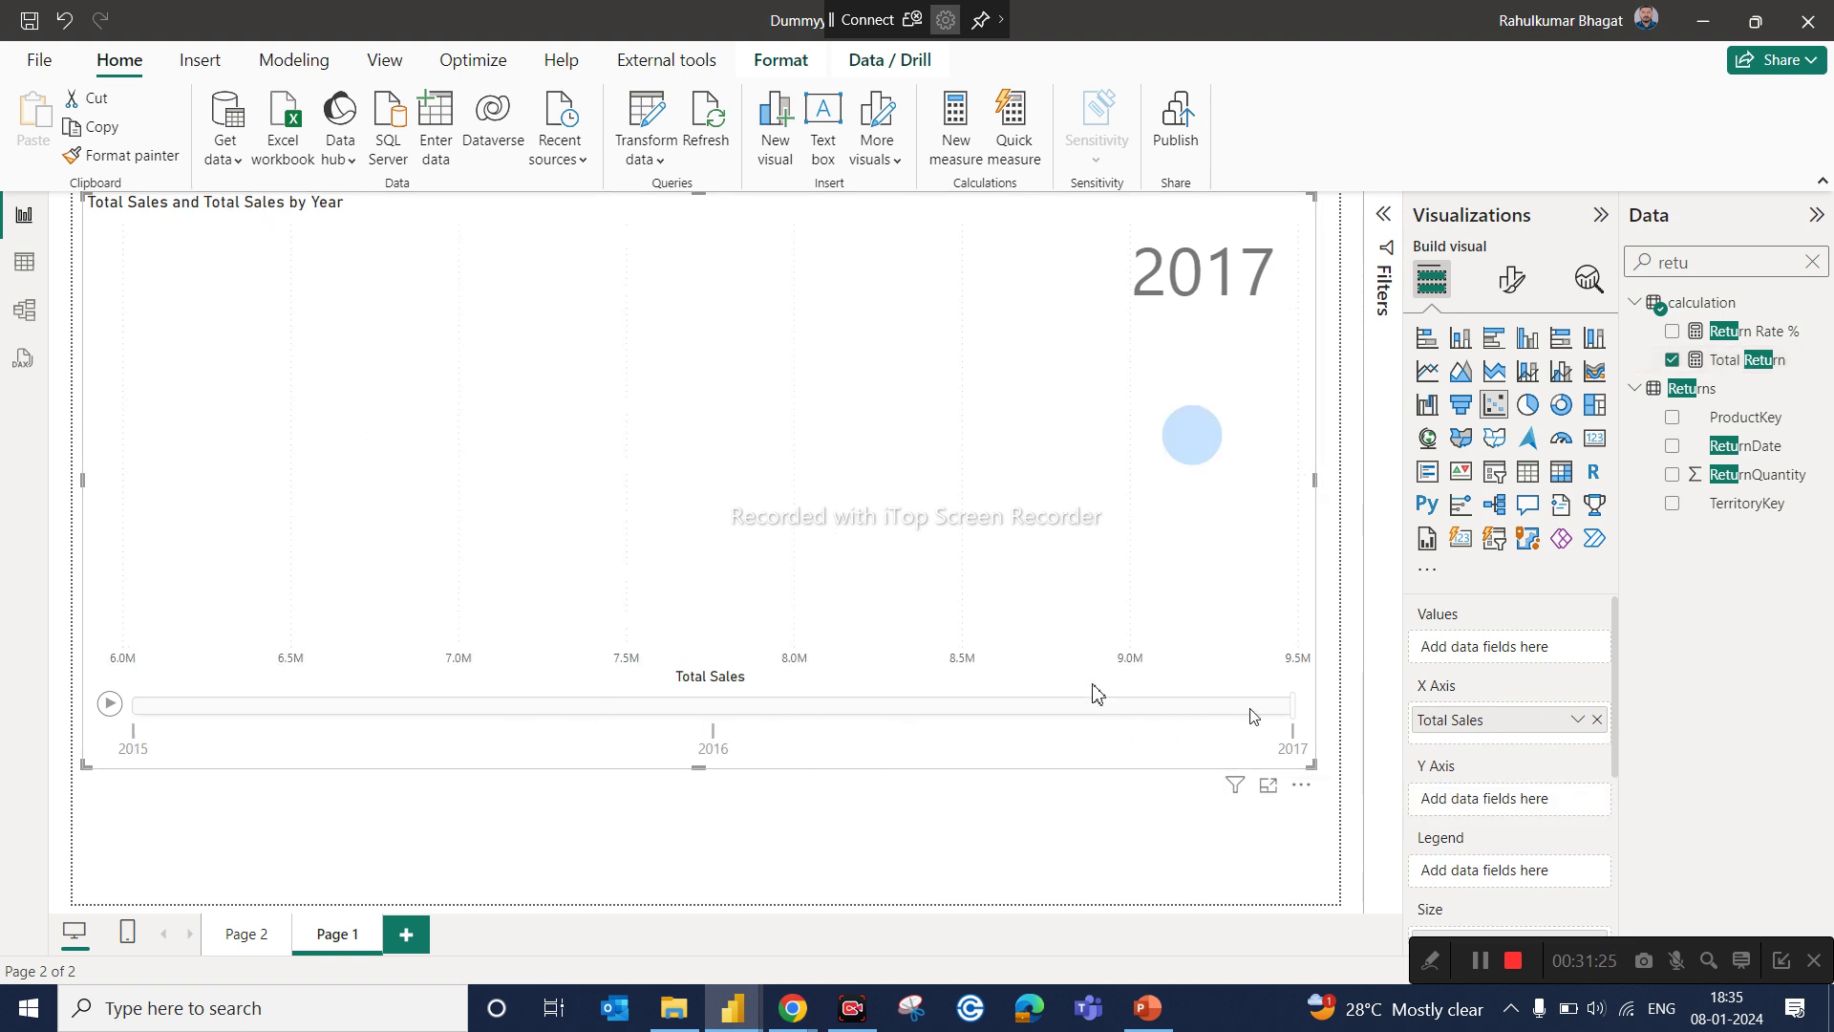
Step: Play the yearly animation with Total Sales on the X Axis and select the bubble to trace its path across the years
click(110, 707)
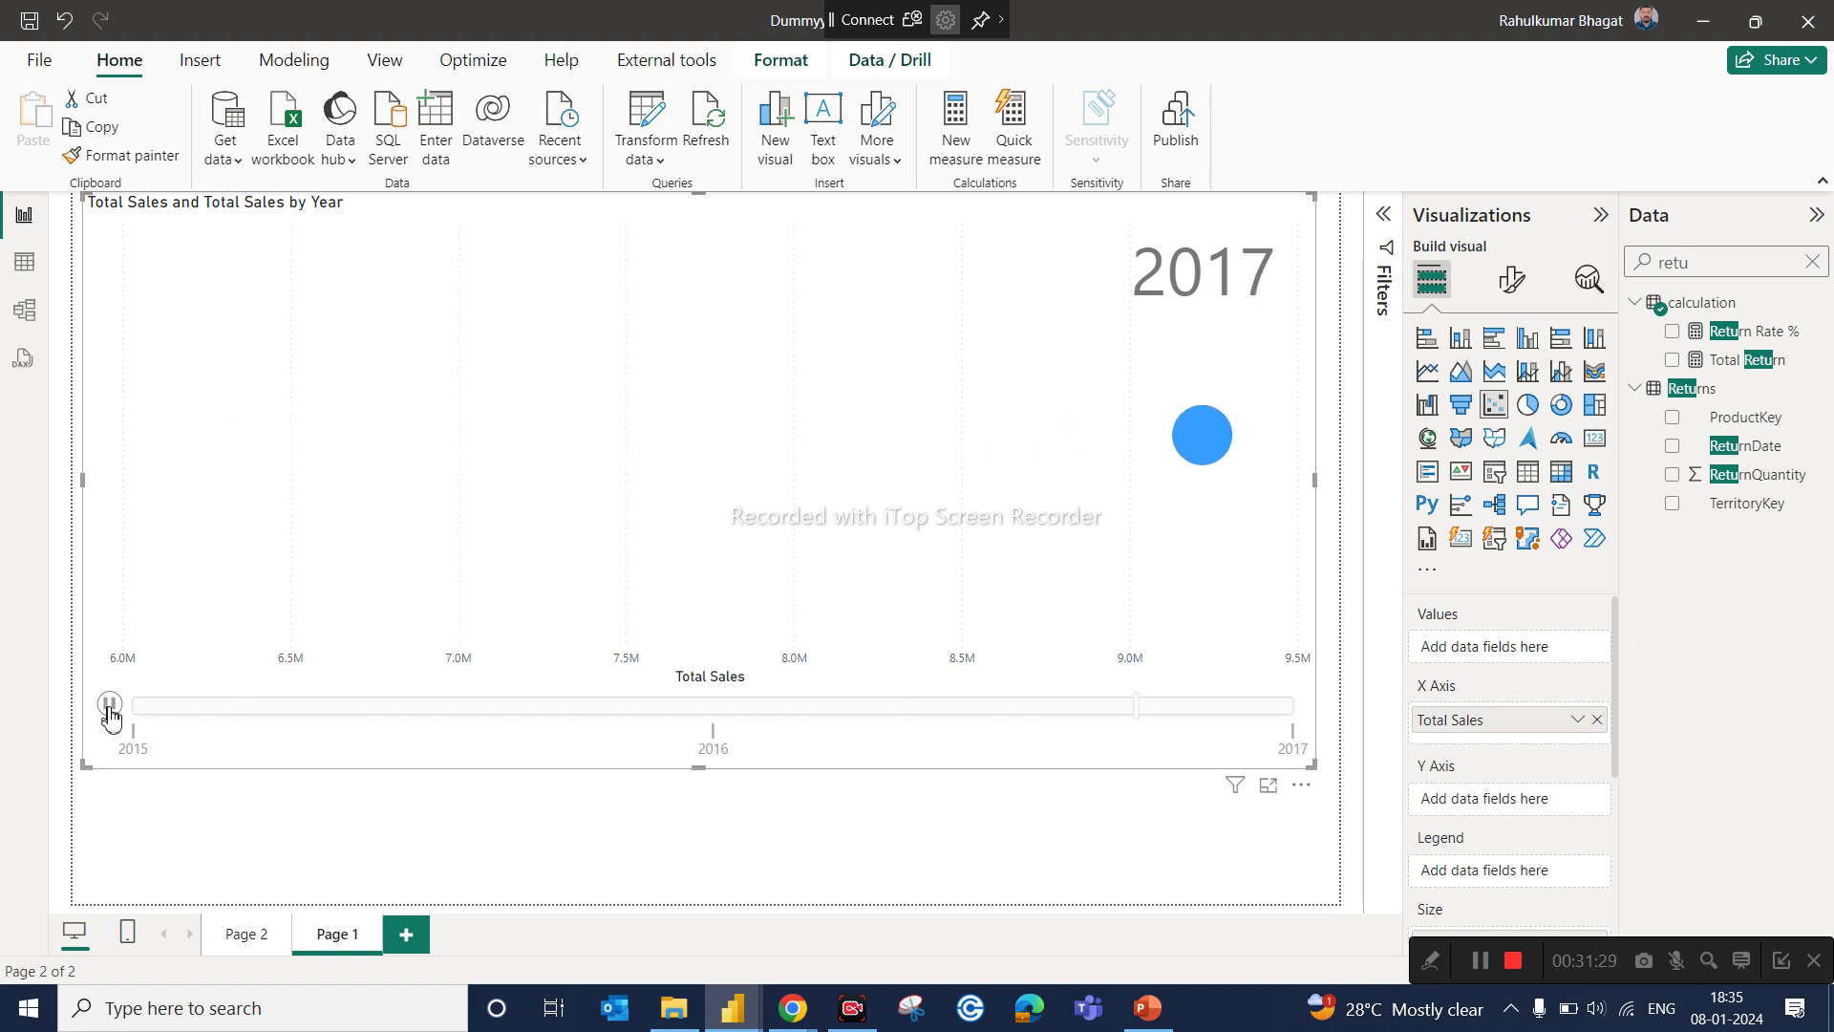
click(110, 707)
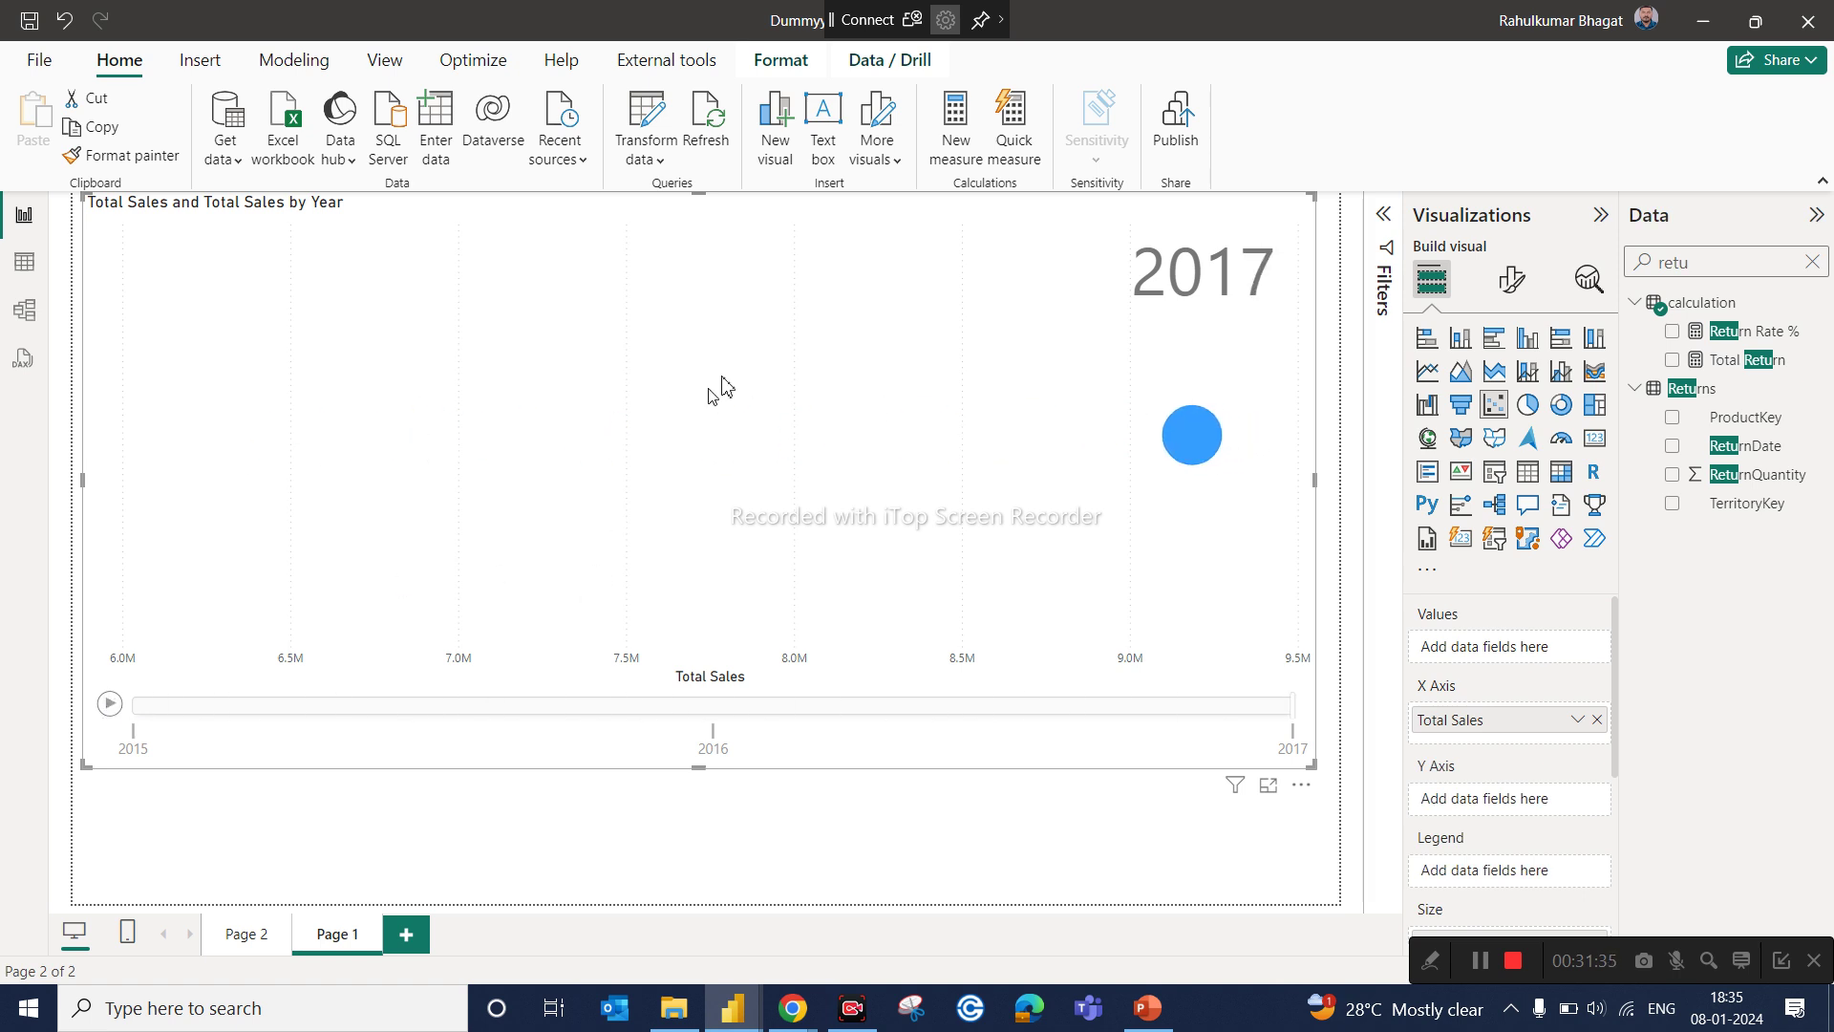
click(1185, 444)
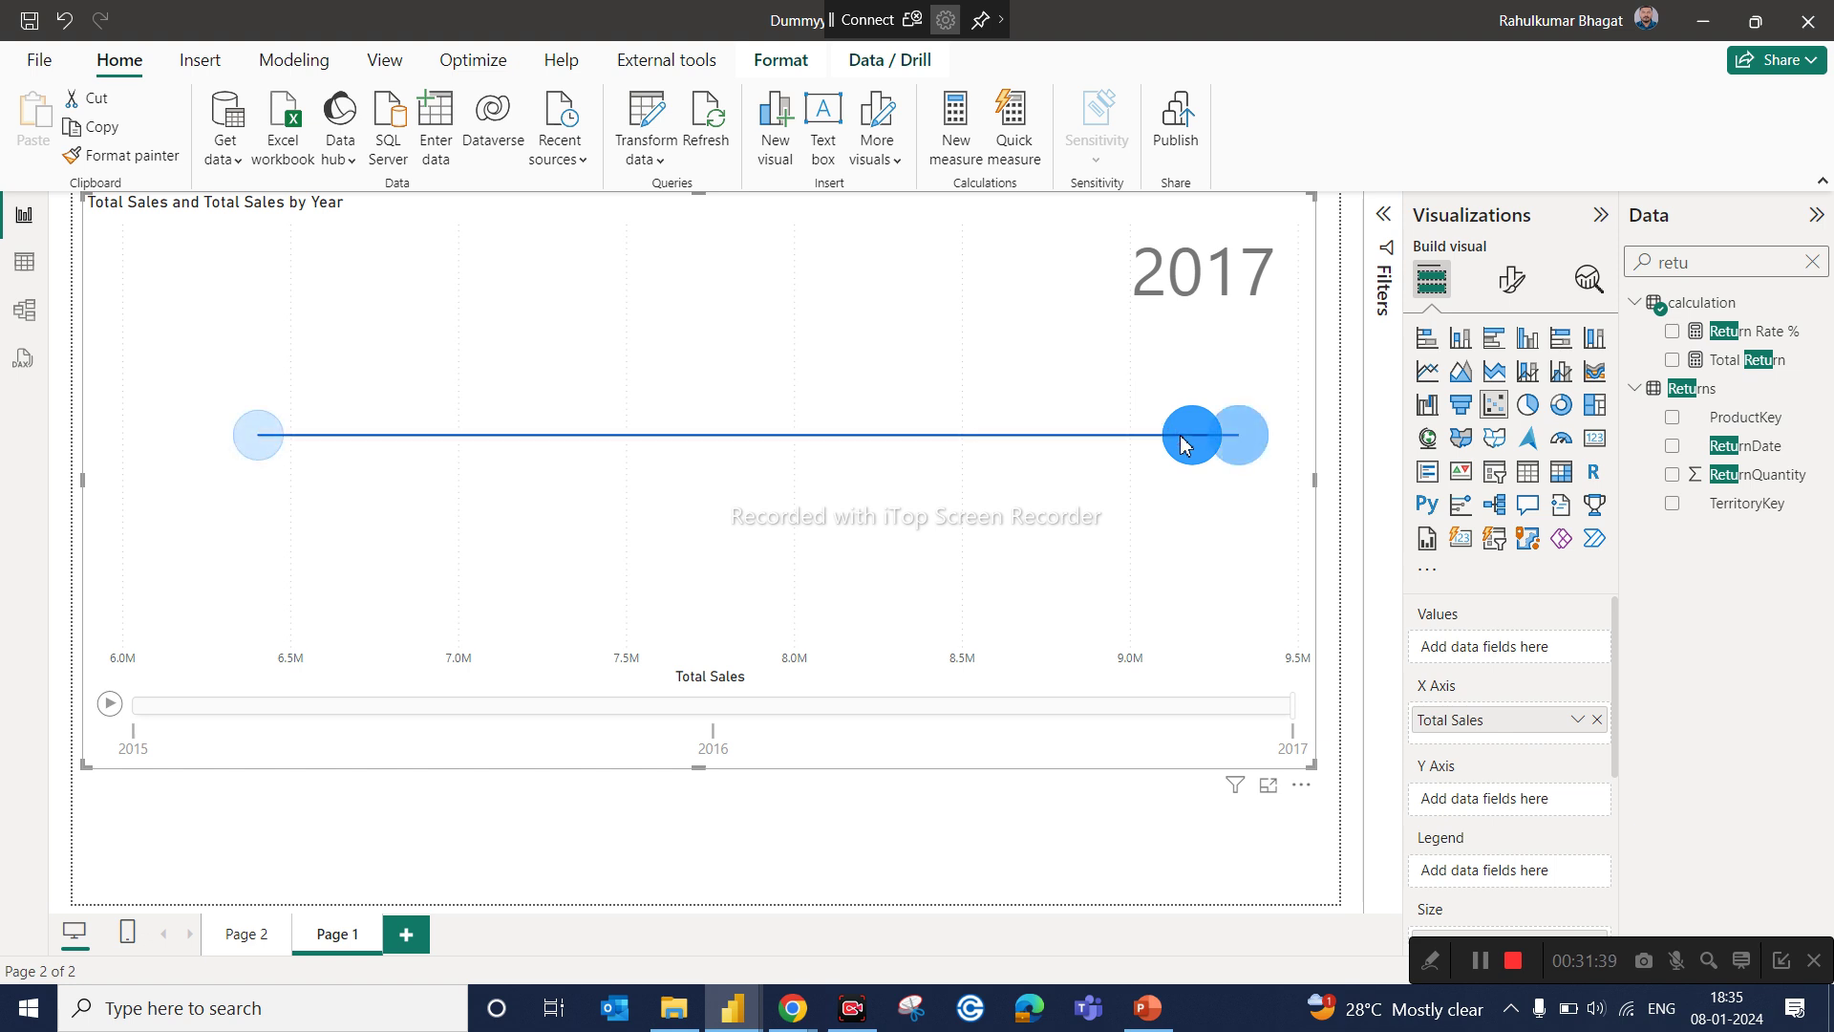
click(110, 707)
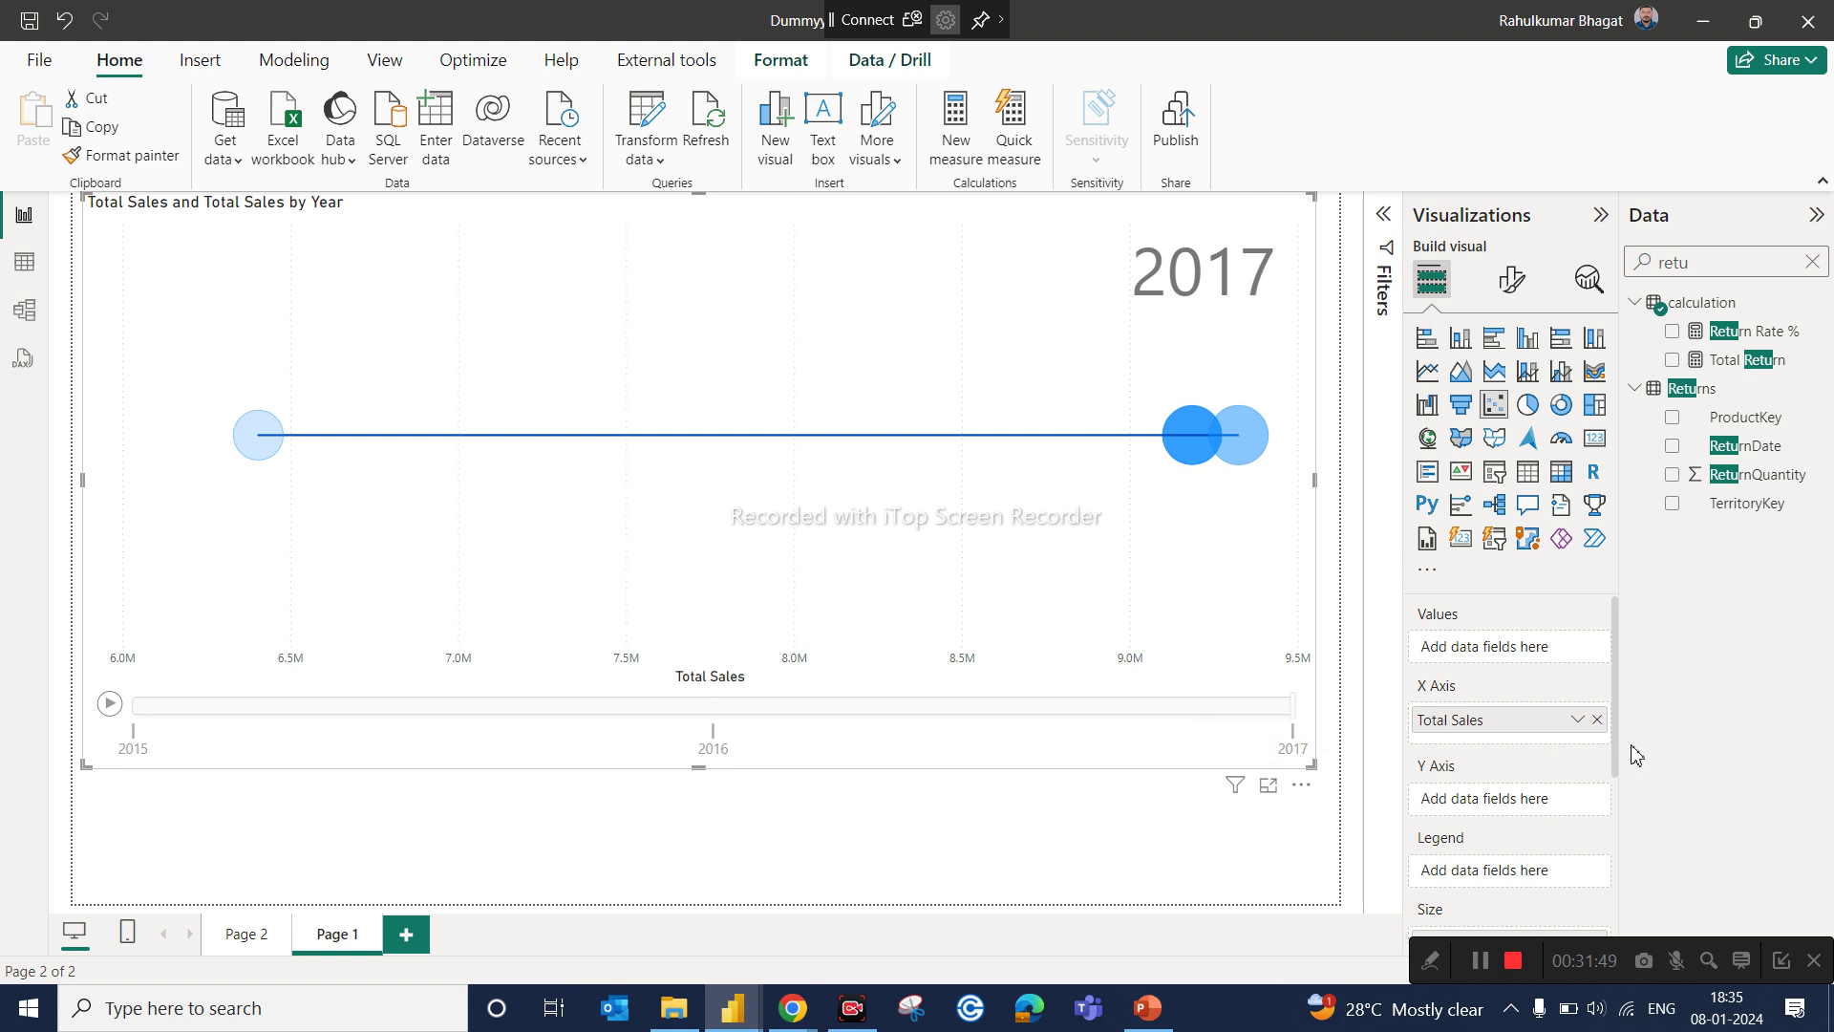
Step: Move Total Sales from the X Axis to the Y Axis of the scatter chart and play the yearly animation
scroll(1618, 714, down, 1)
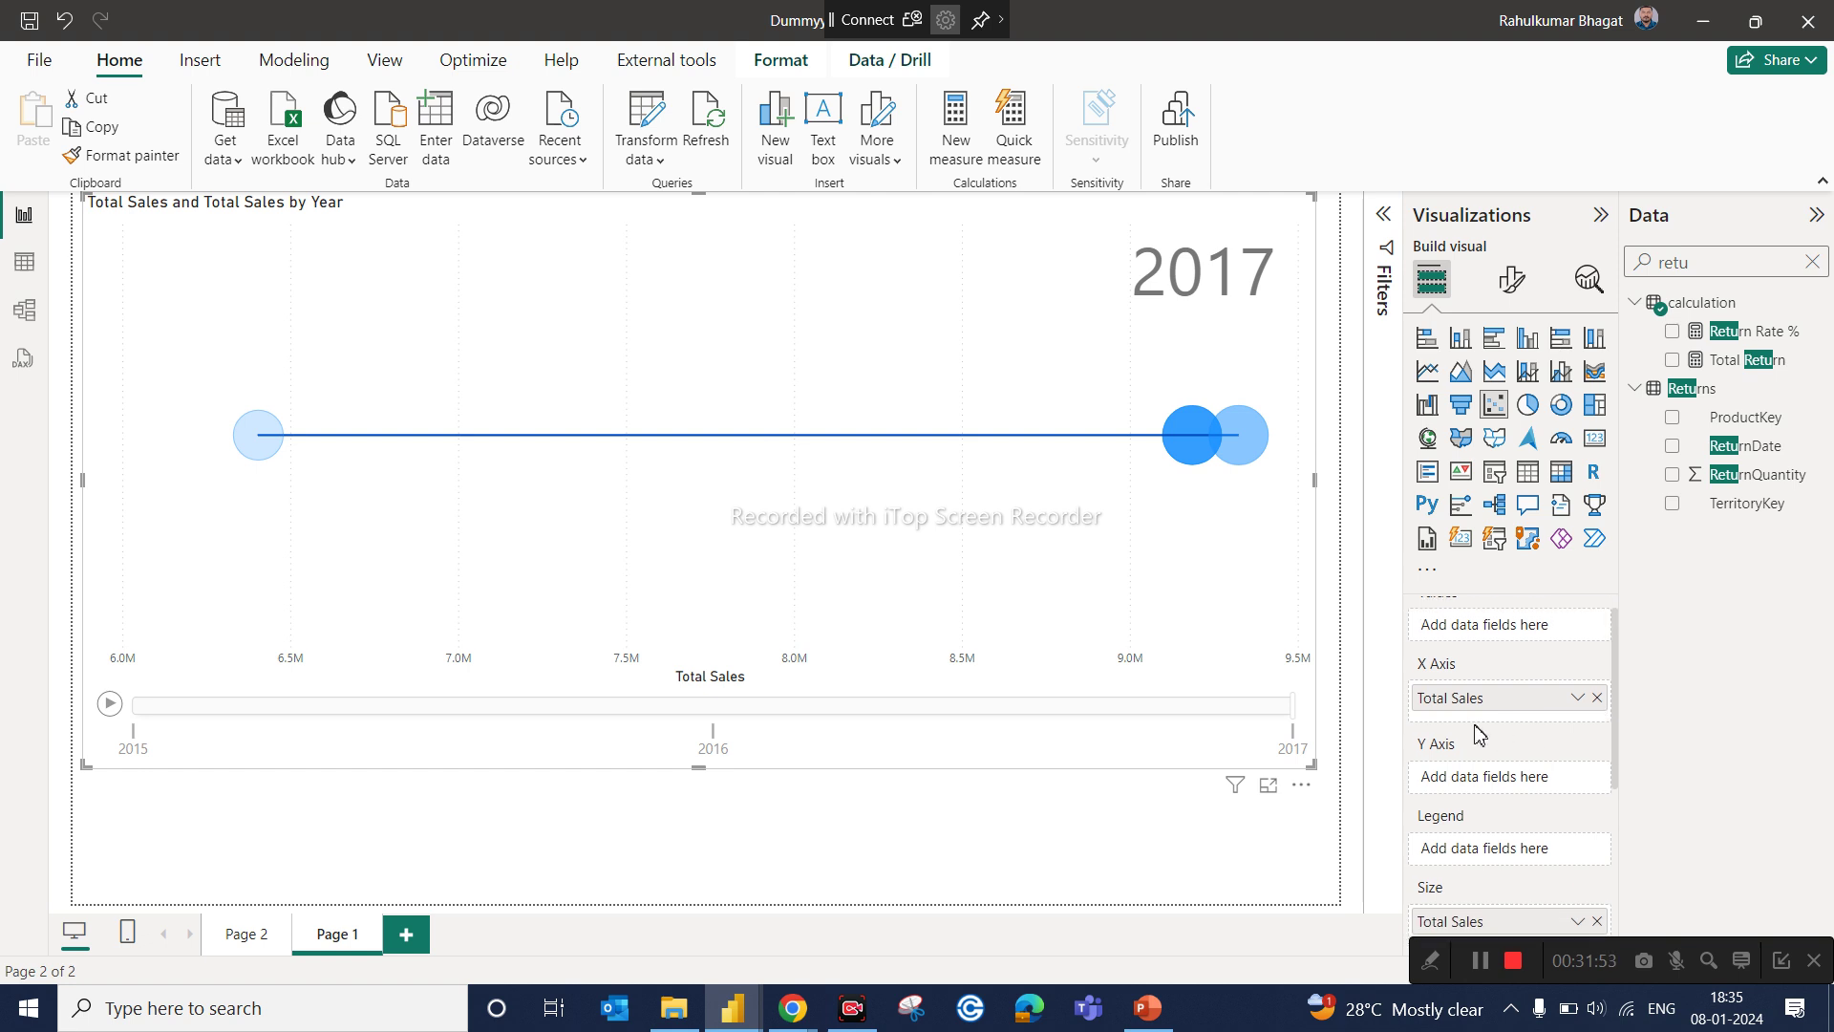
drag(1466, 707, 1457, 796)
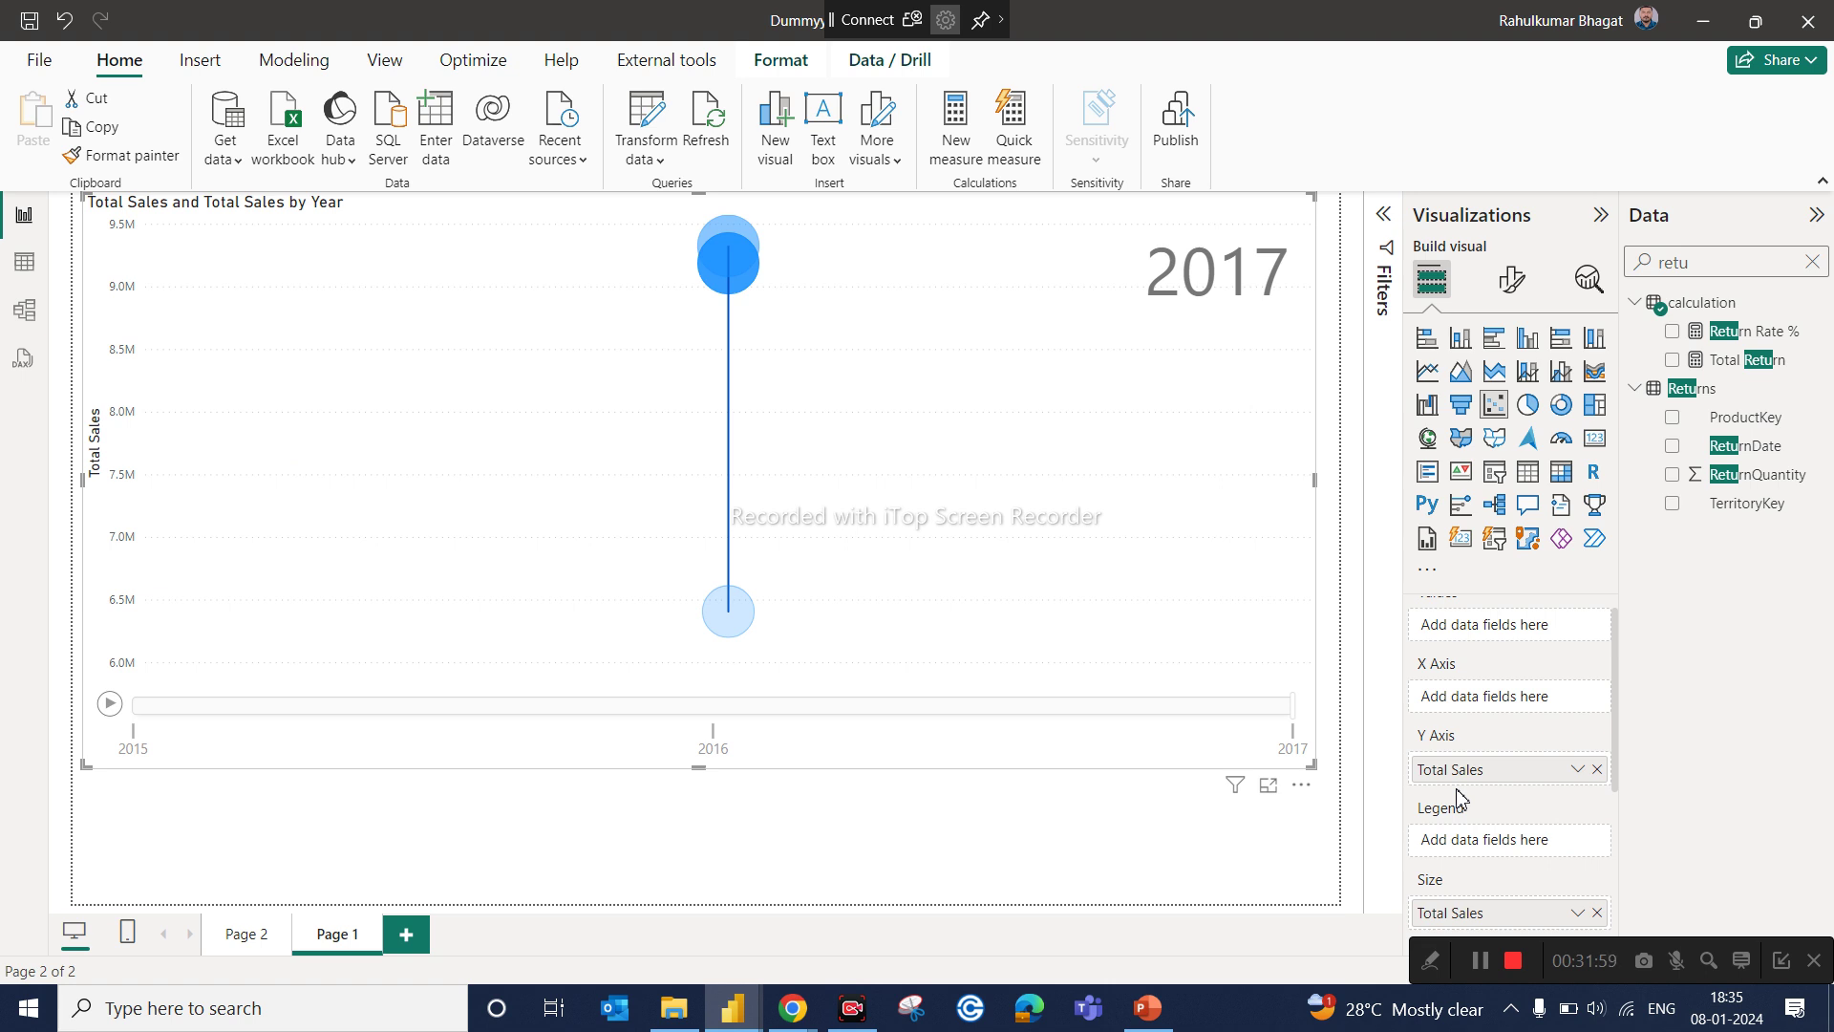
click(110, 711)
scroll(1621, 686, up, 1)
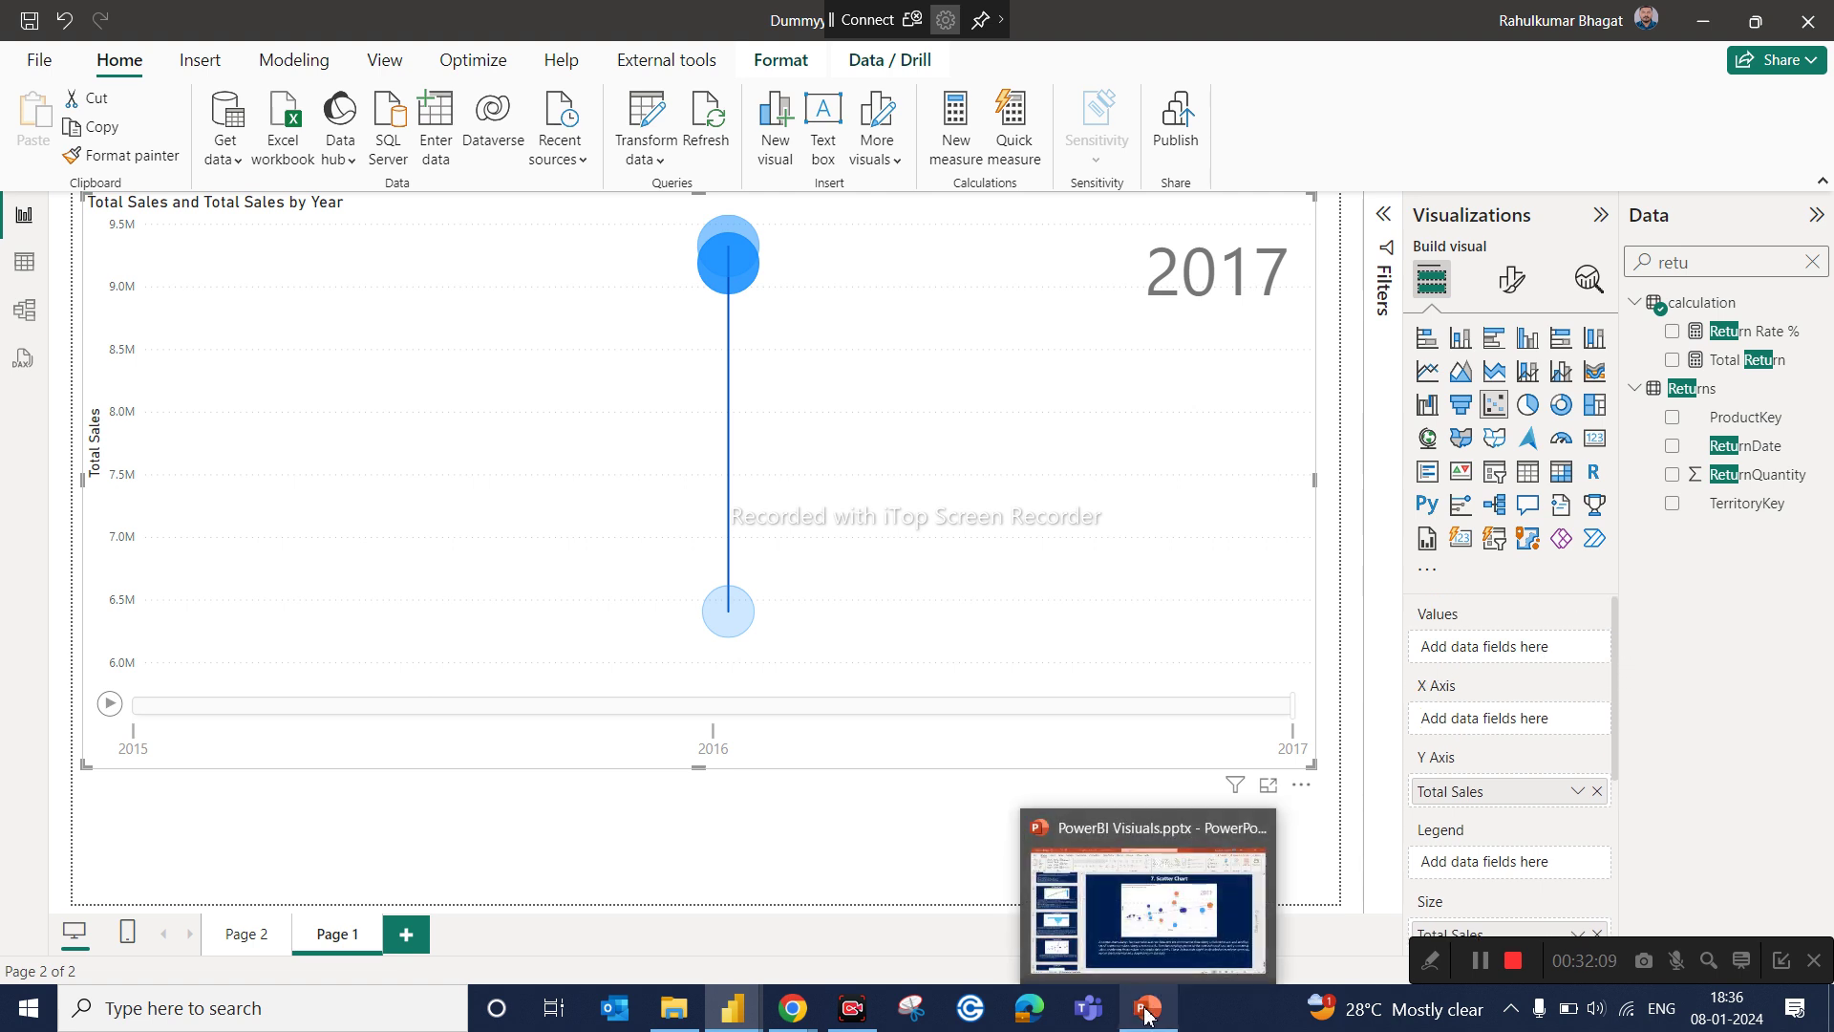
Step: Replay the scatter chart's yearly animation and switch to the Scatter Chart slide in the PowerPoint presentation
click(109, 707)
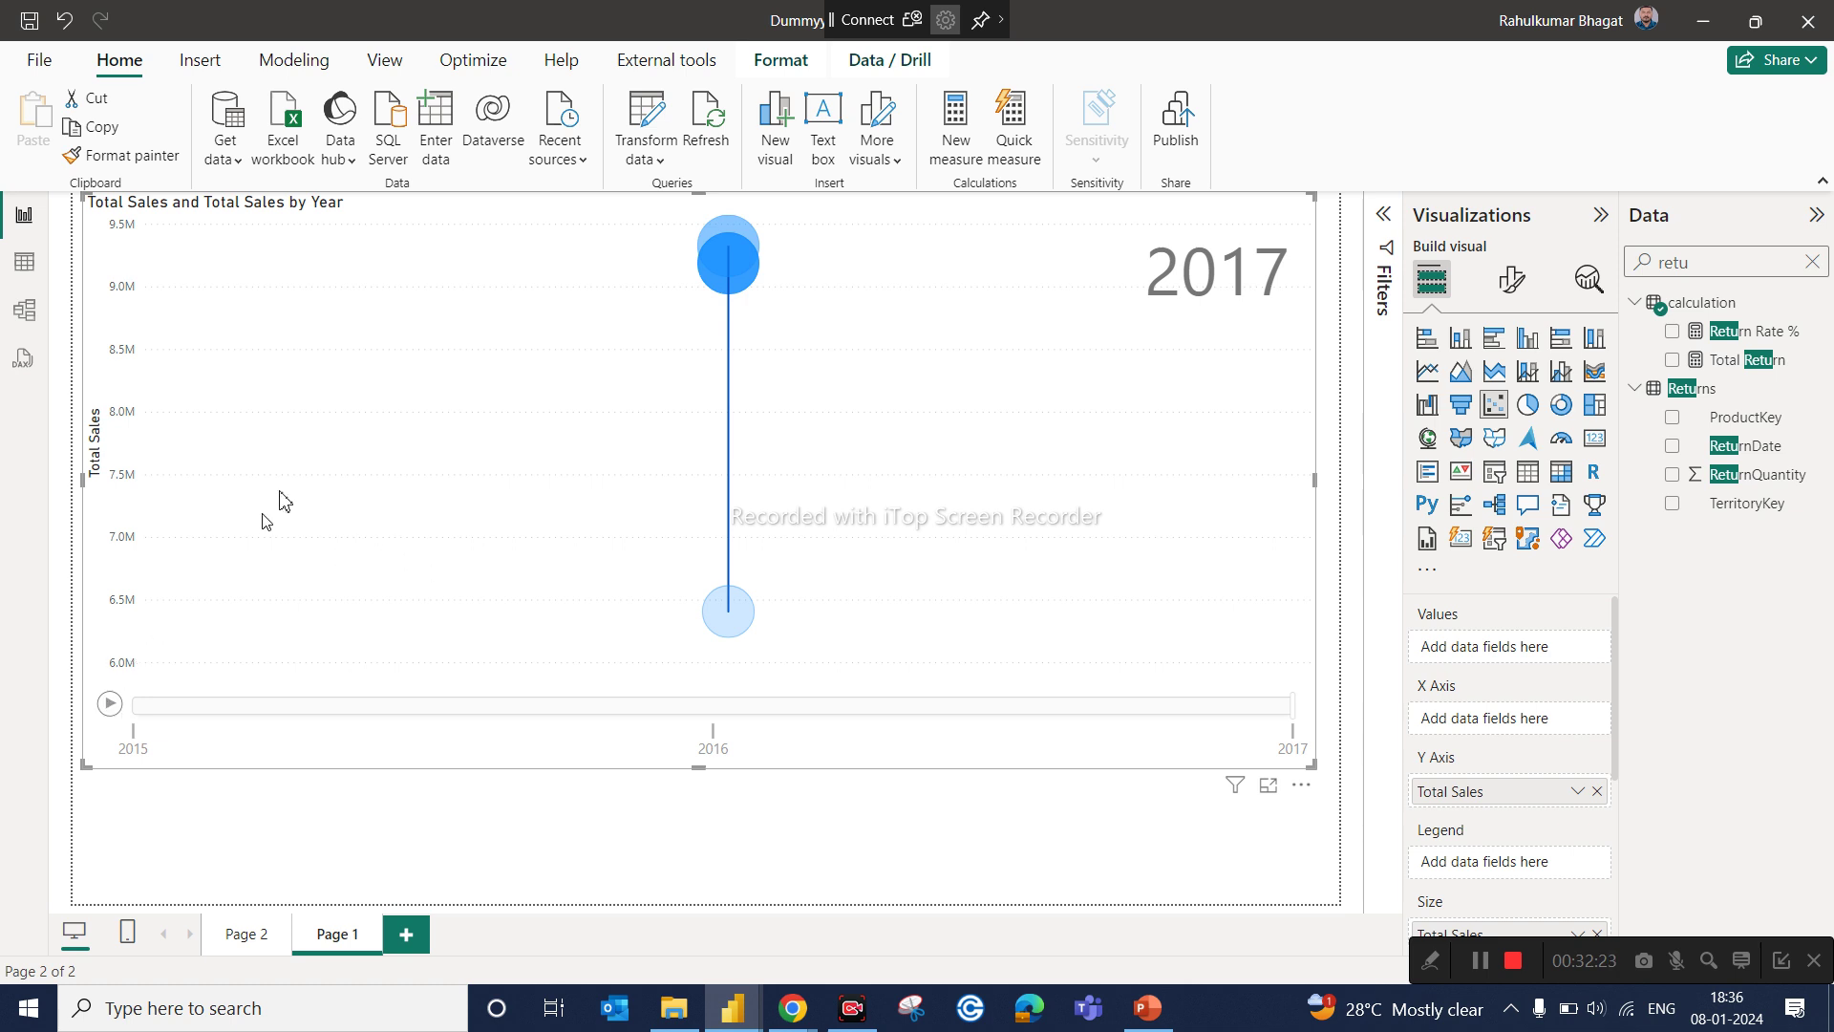
click(109, 704)
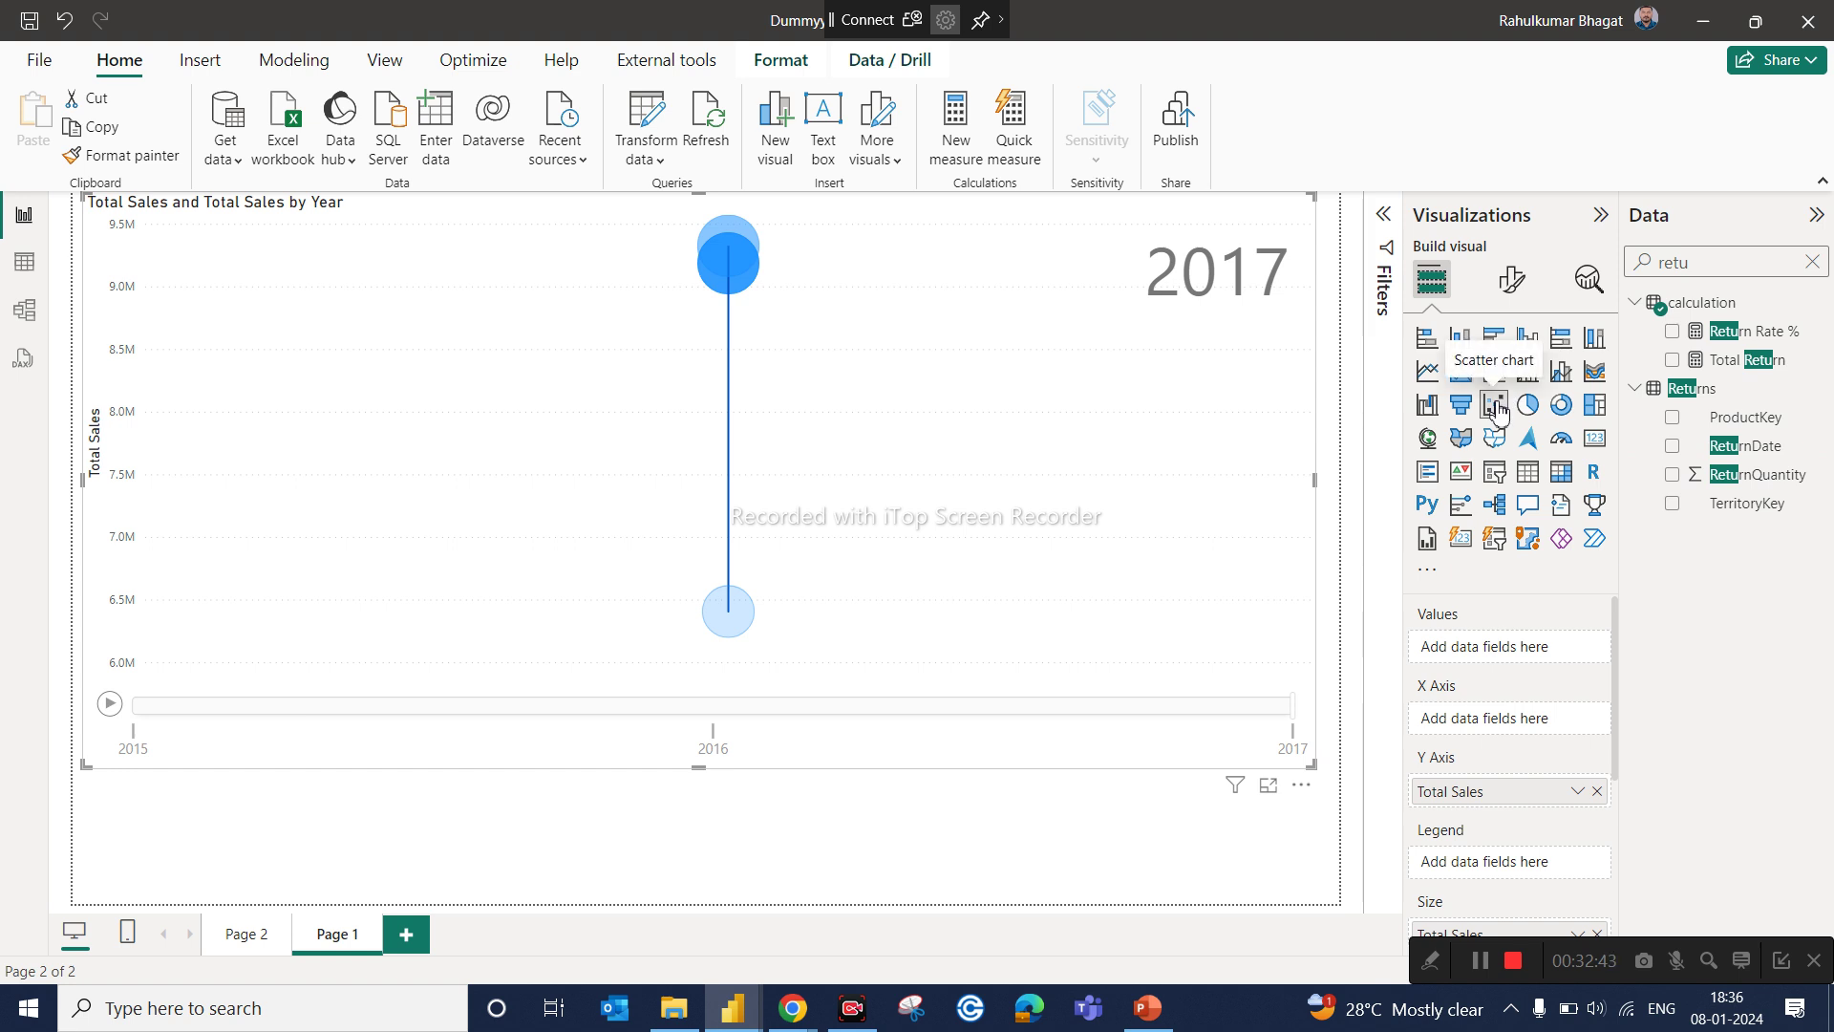
click(1147, 1008)
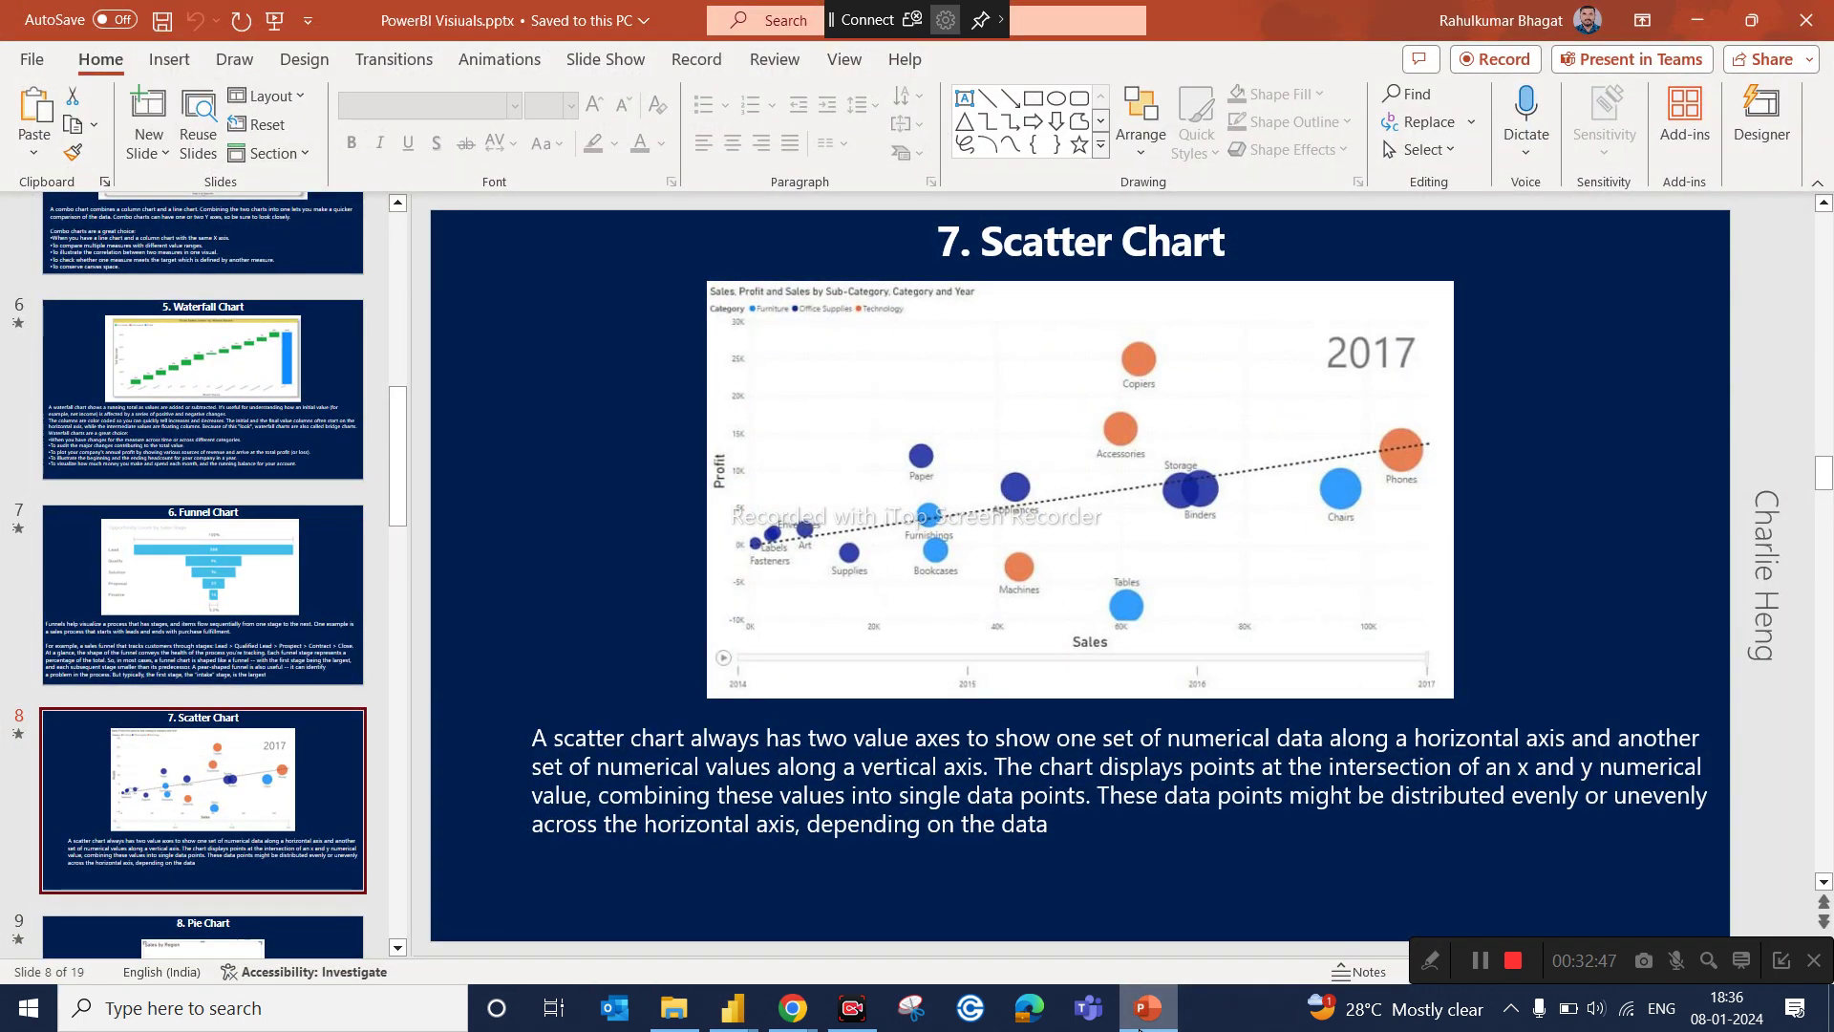
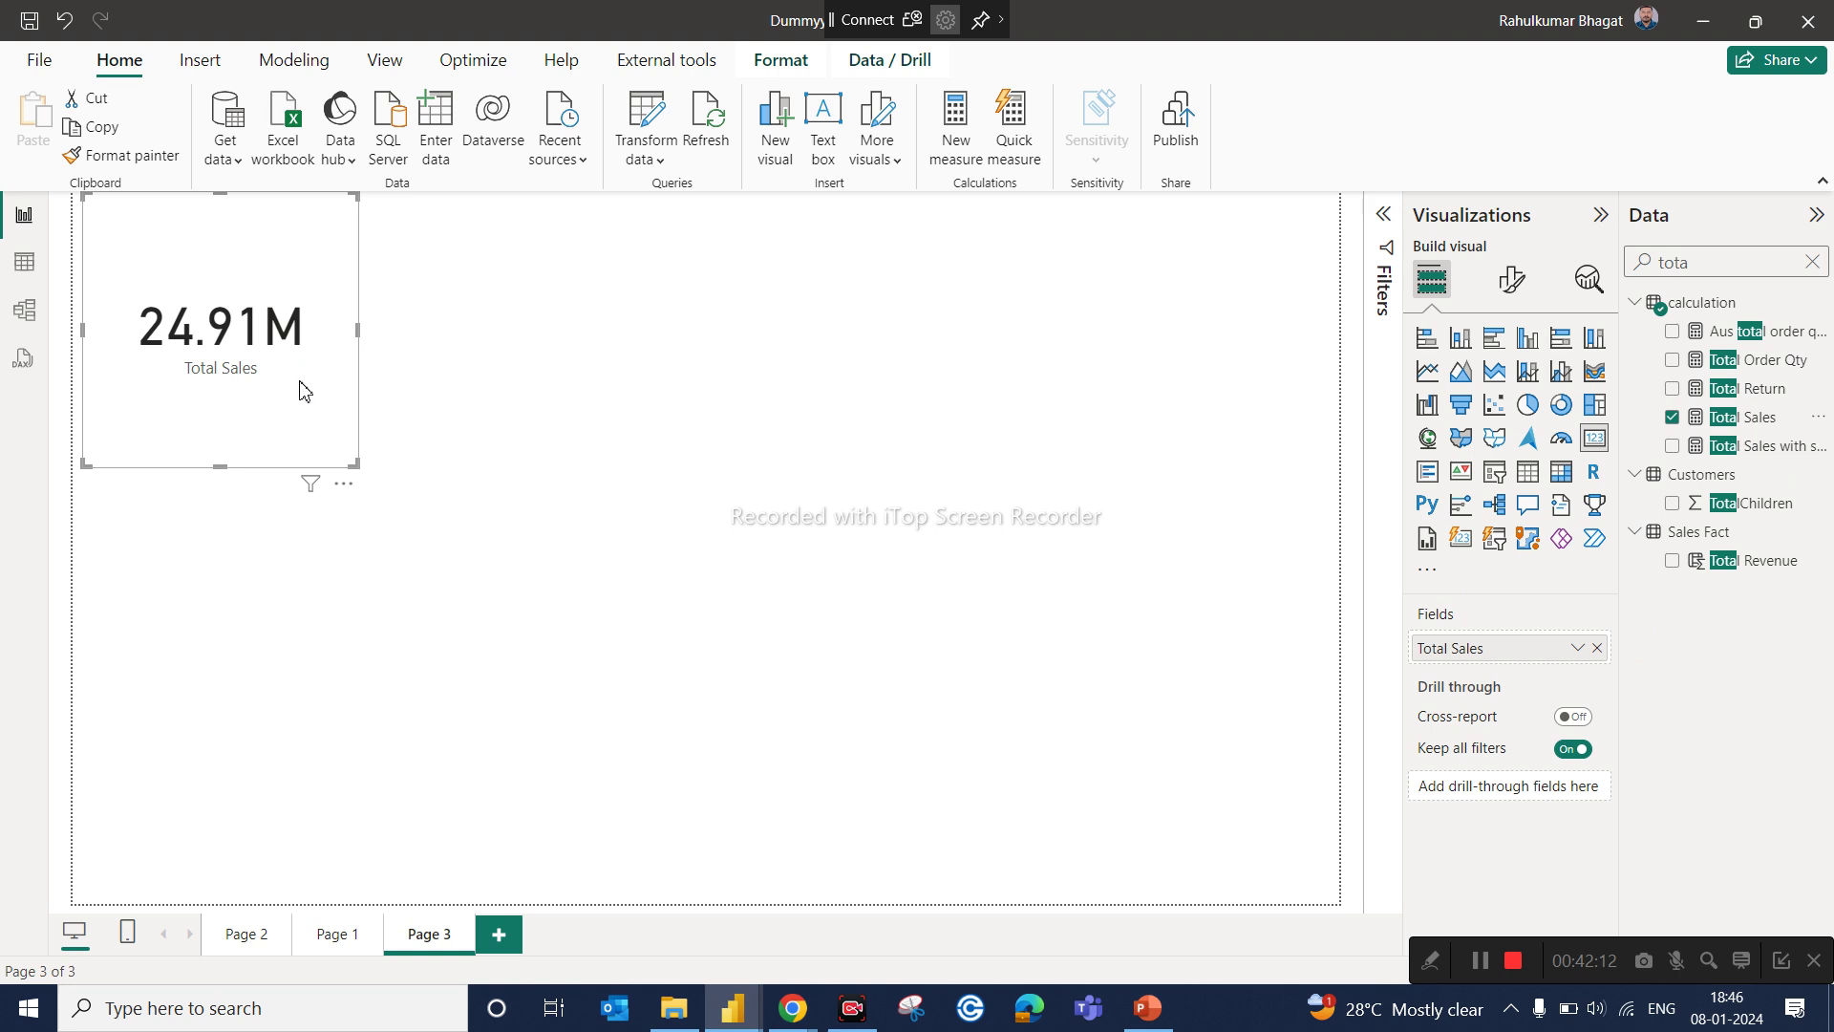
Step: Reposition the Total Sales card with Total Return as its measure, and convert it to a multi-row card that also shows Total Sales
drag(304, 390, 346, 442)
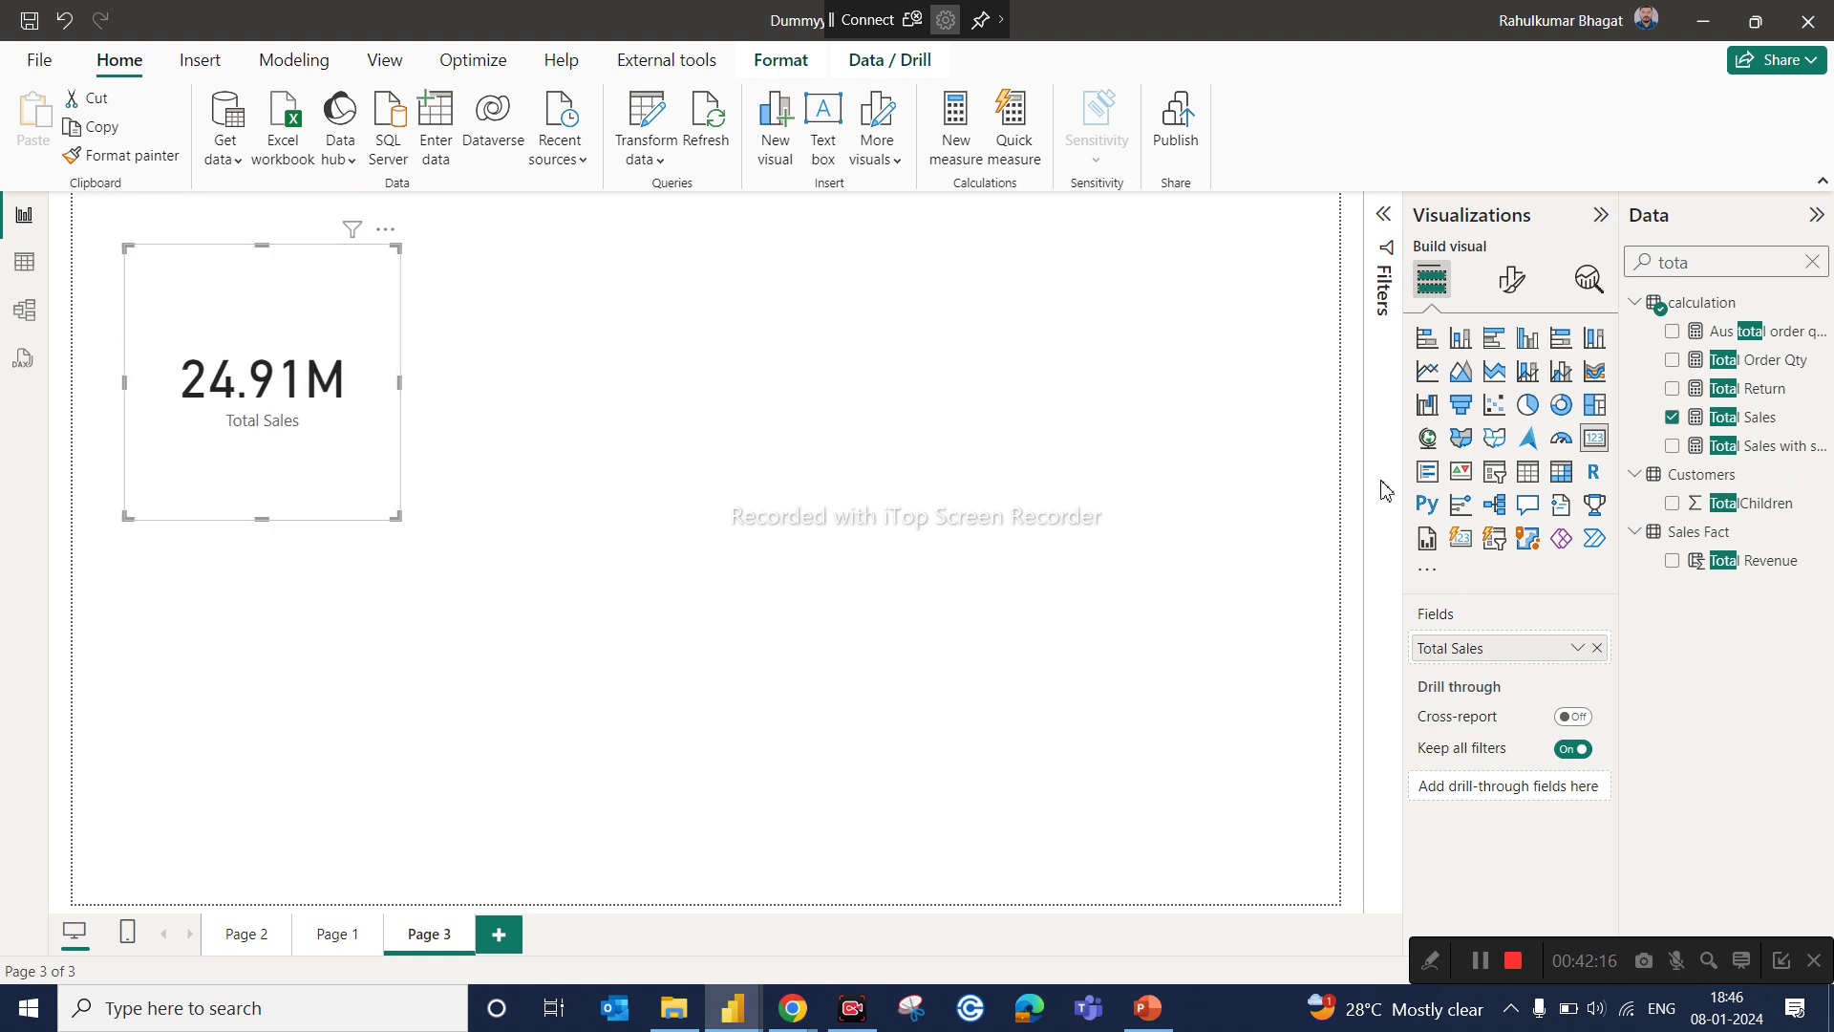
drag(1734, 387, 1540, 646)
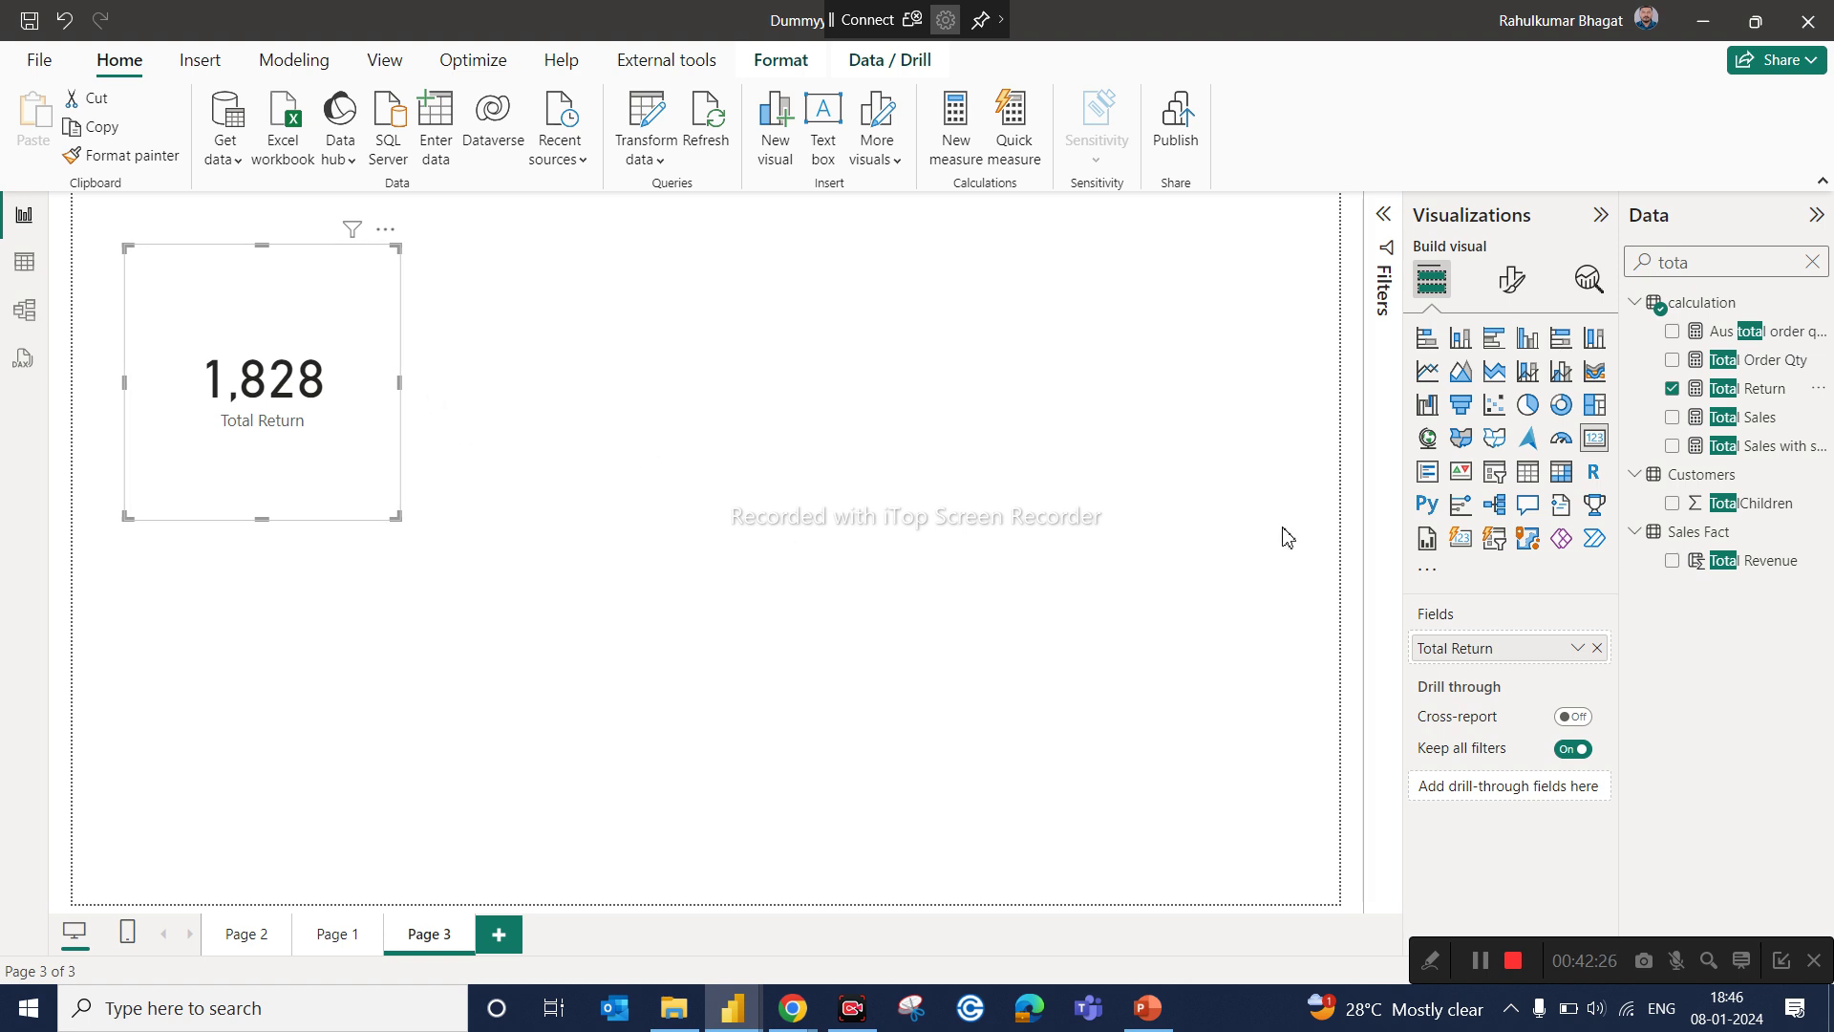
click(1429, 487)
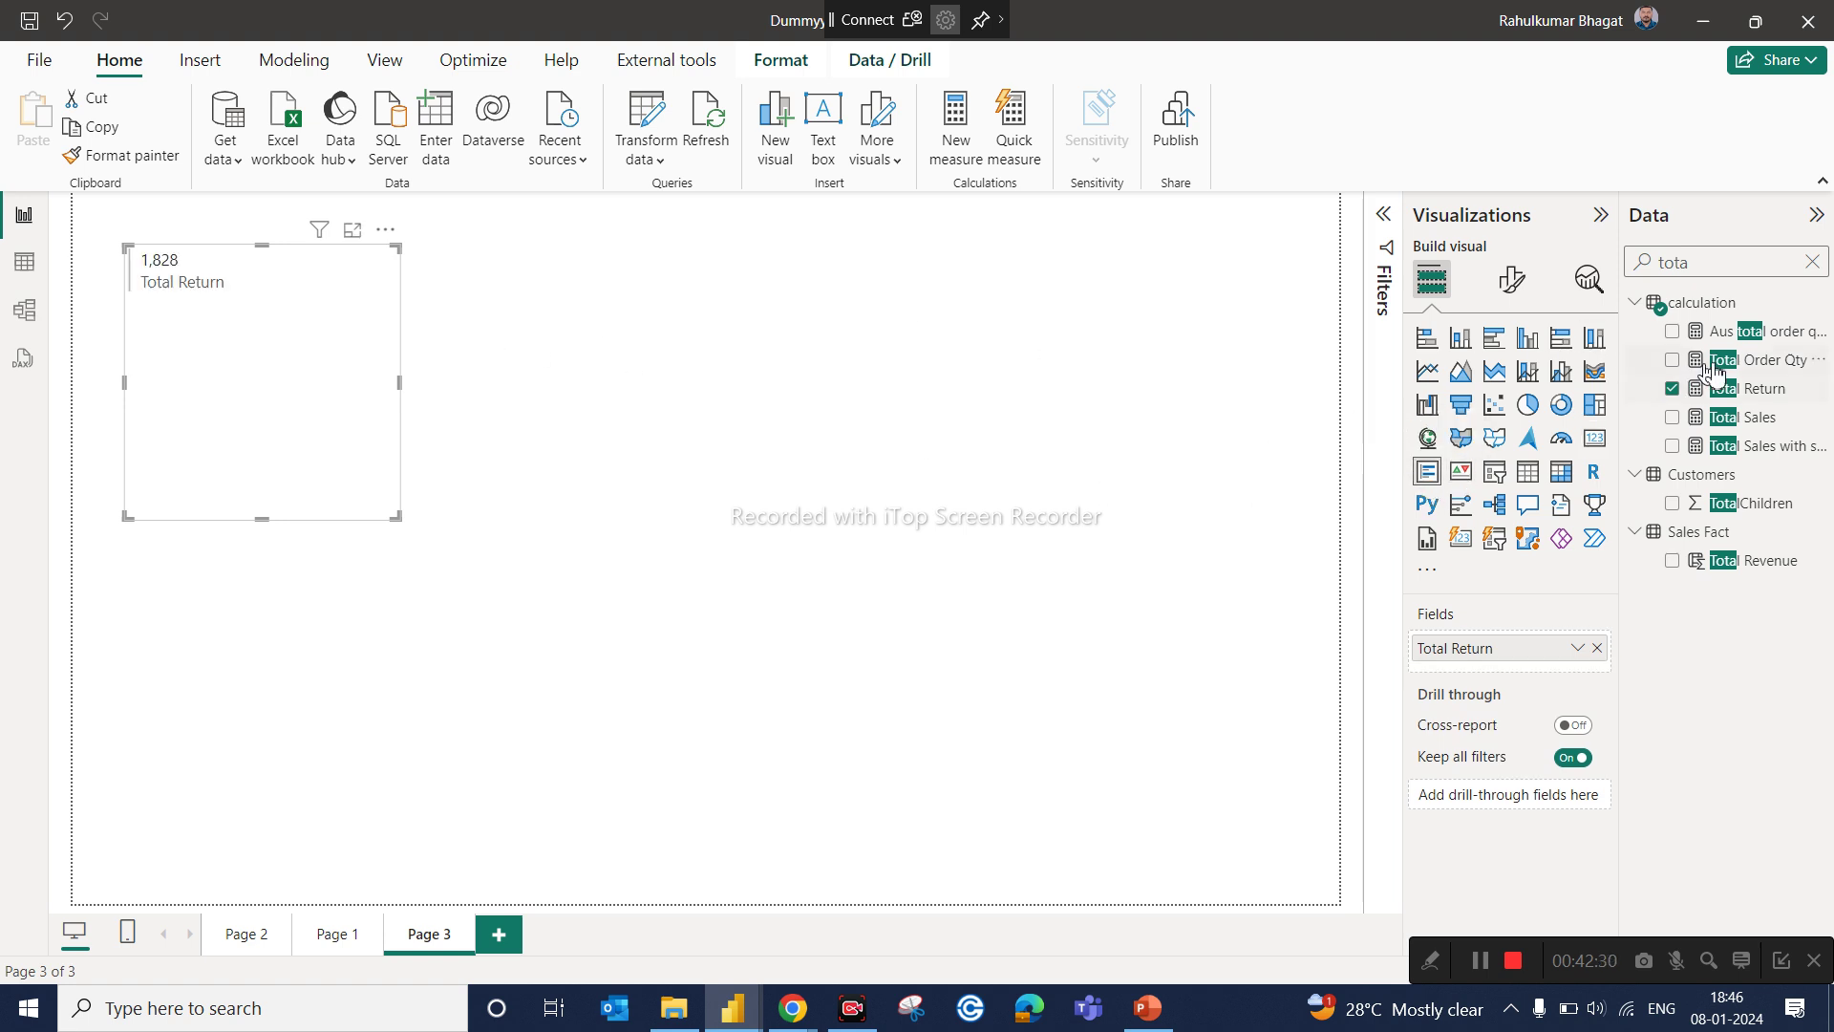
drag(1744, 421, 1526, 674)
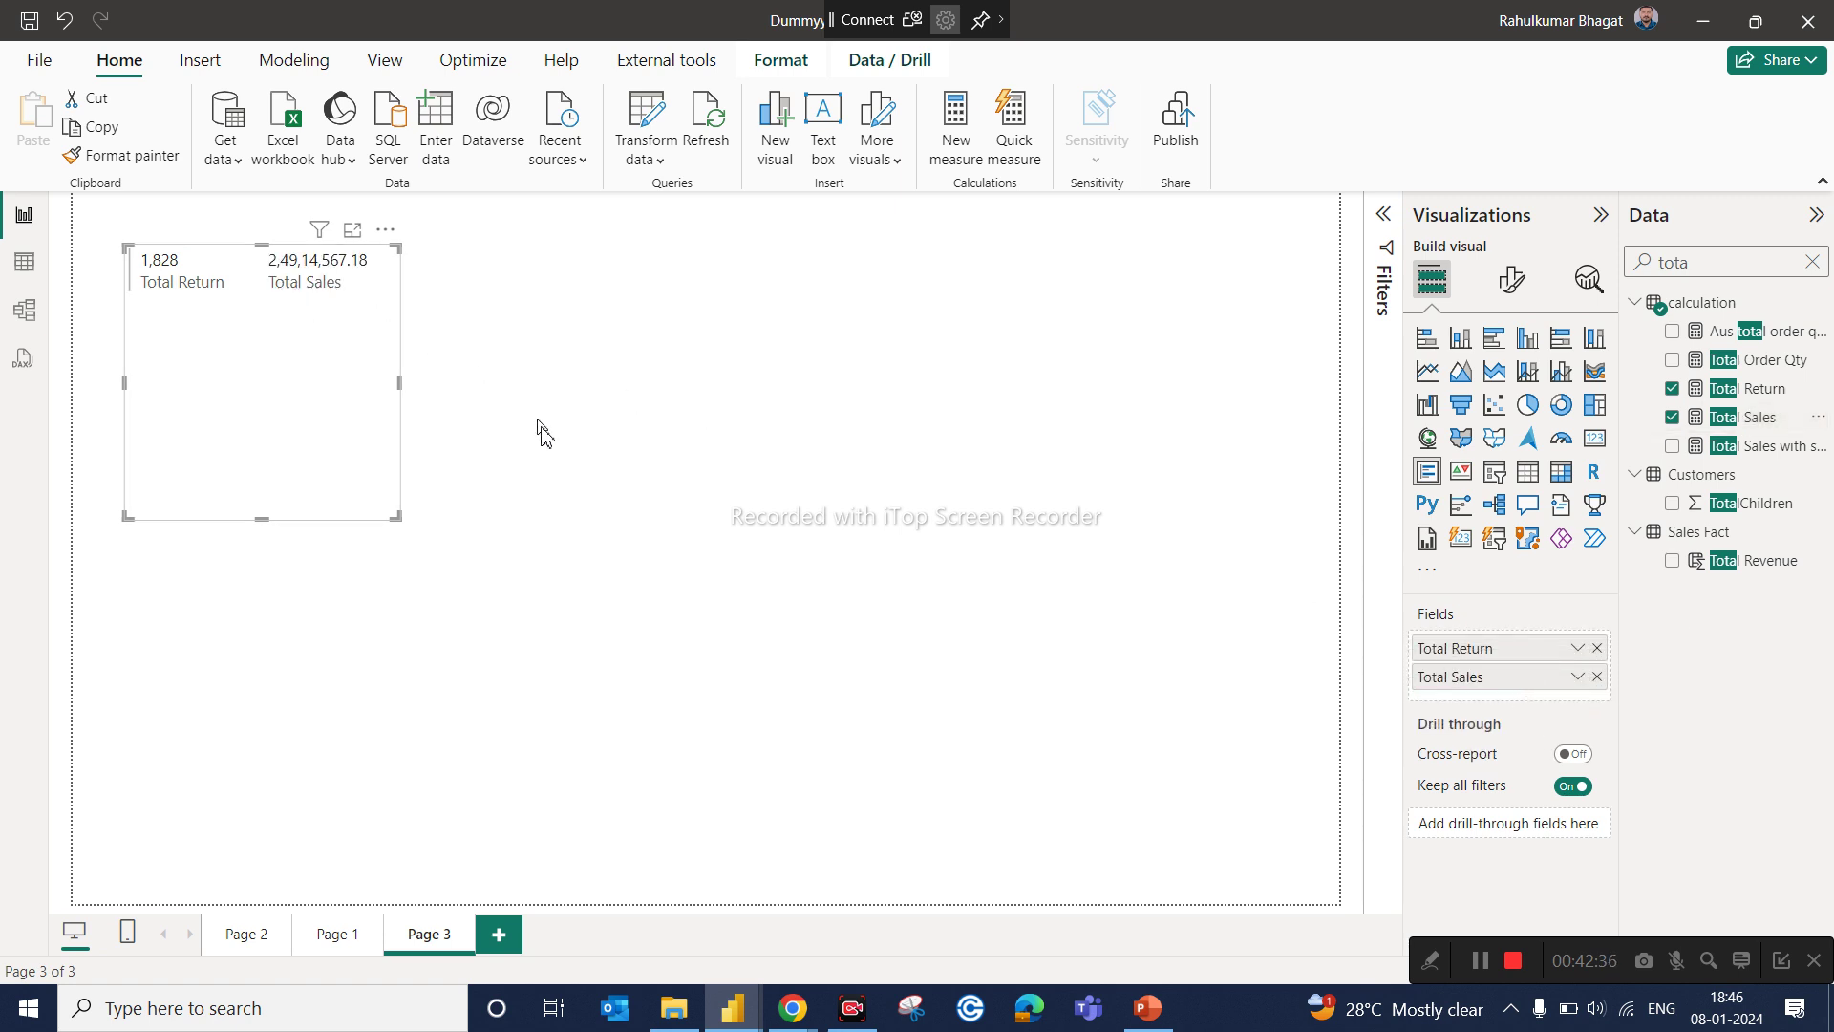
Step: Convert the multi-row card to a KPI visual and move it closer to the middle of the page
click(1457, 486)
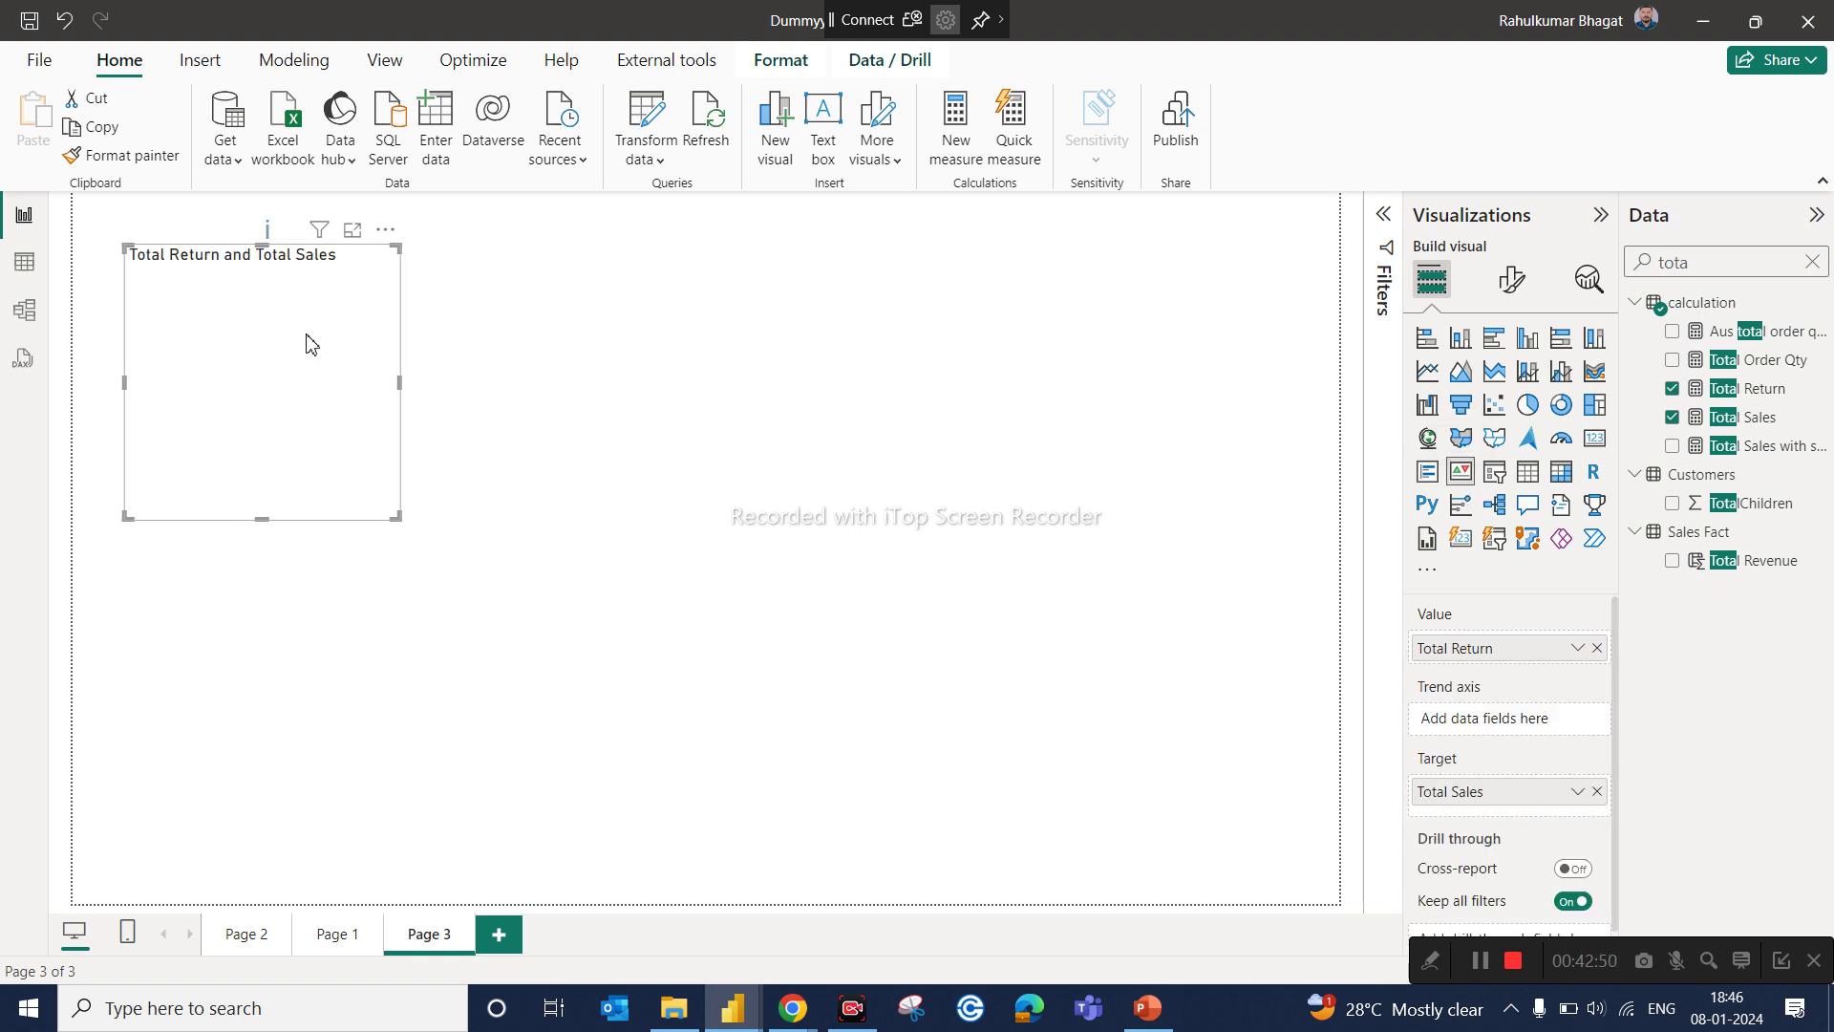
drag(306, 336, 536, 402)
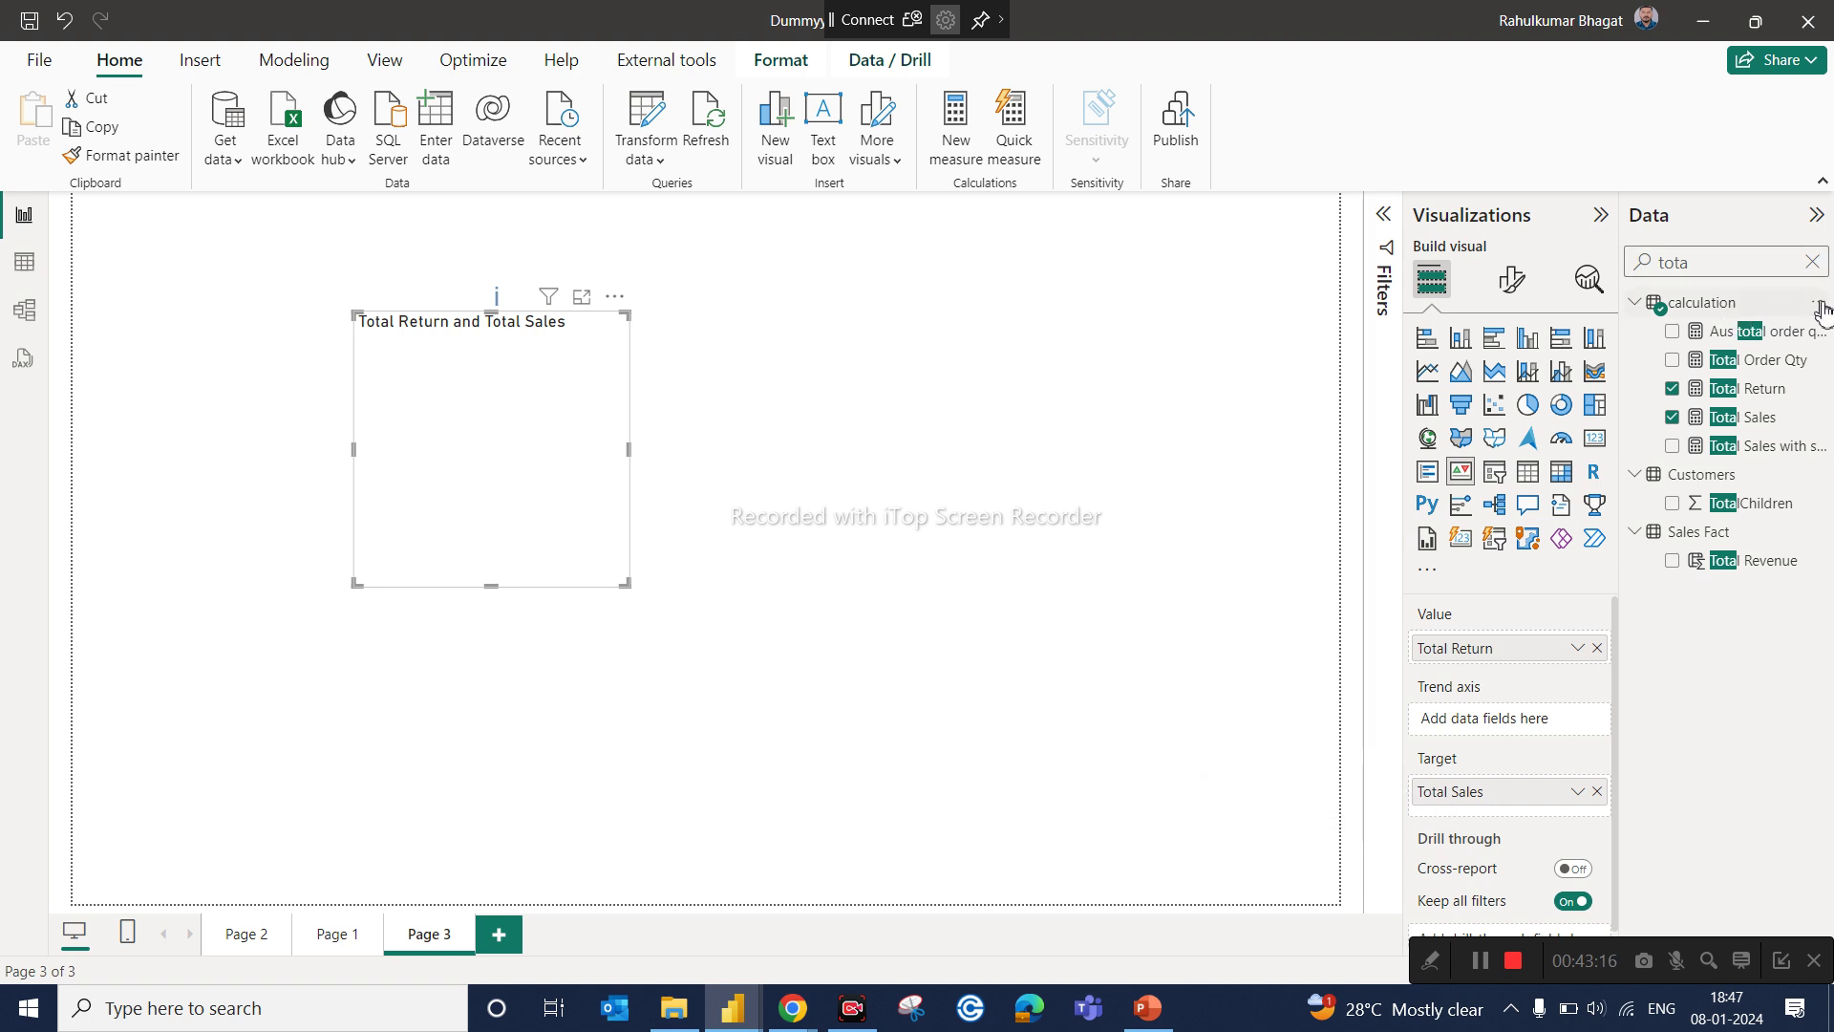
Step: Create a measure named Prev Month Return in the calculation table and begin its formula with CALCULATE([Total Return],
click(1819, 303)
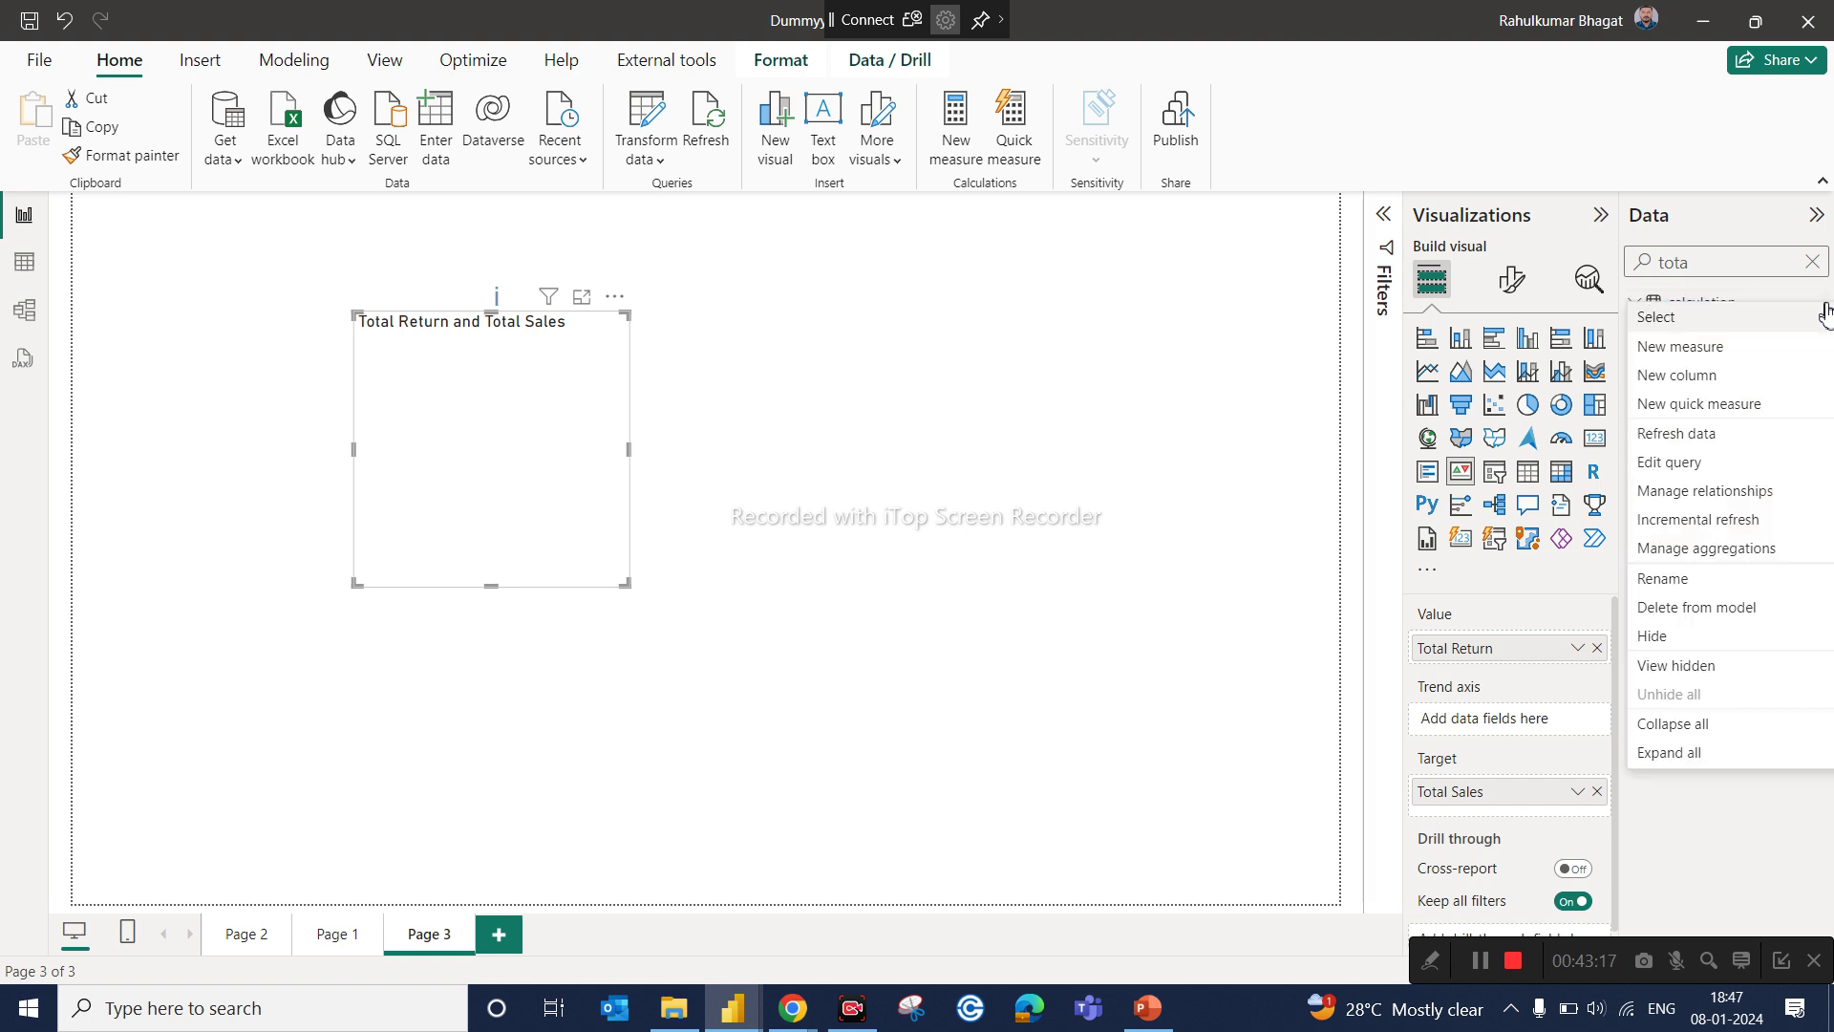
click(1703, 349)
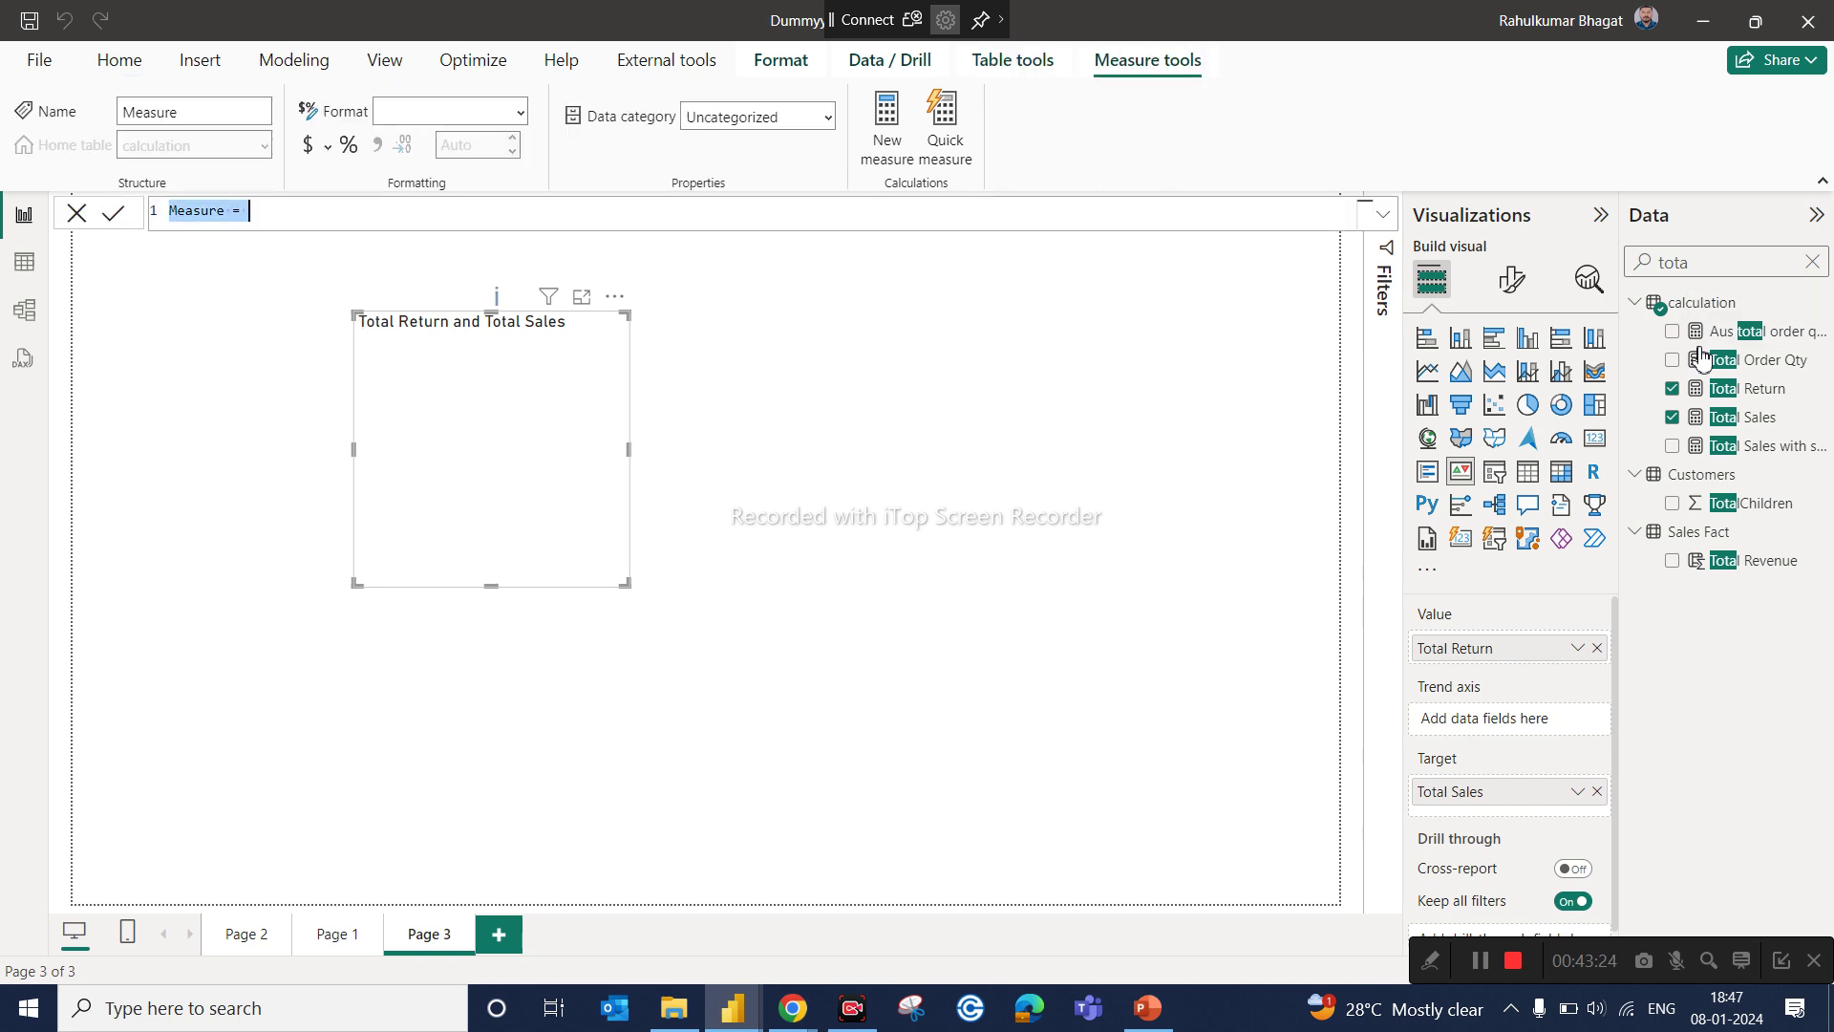
text(Prev Month Return)
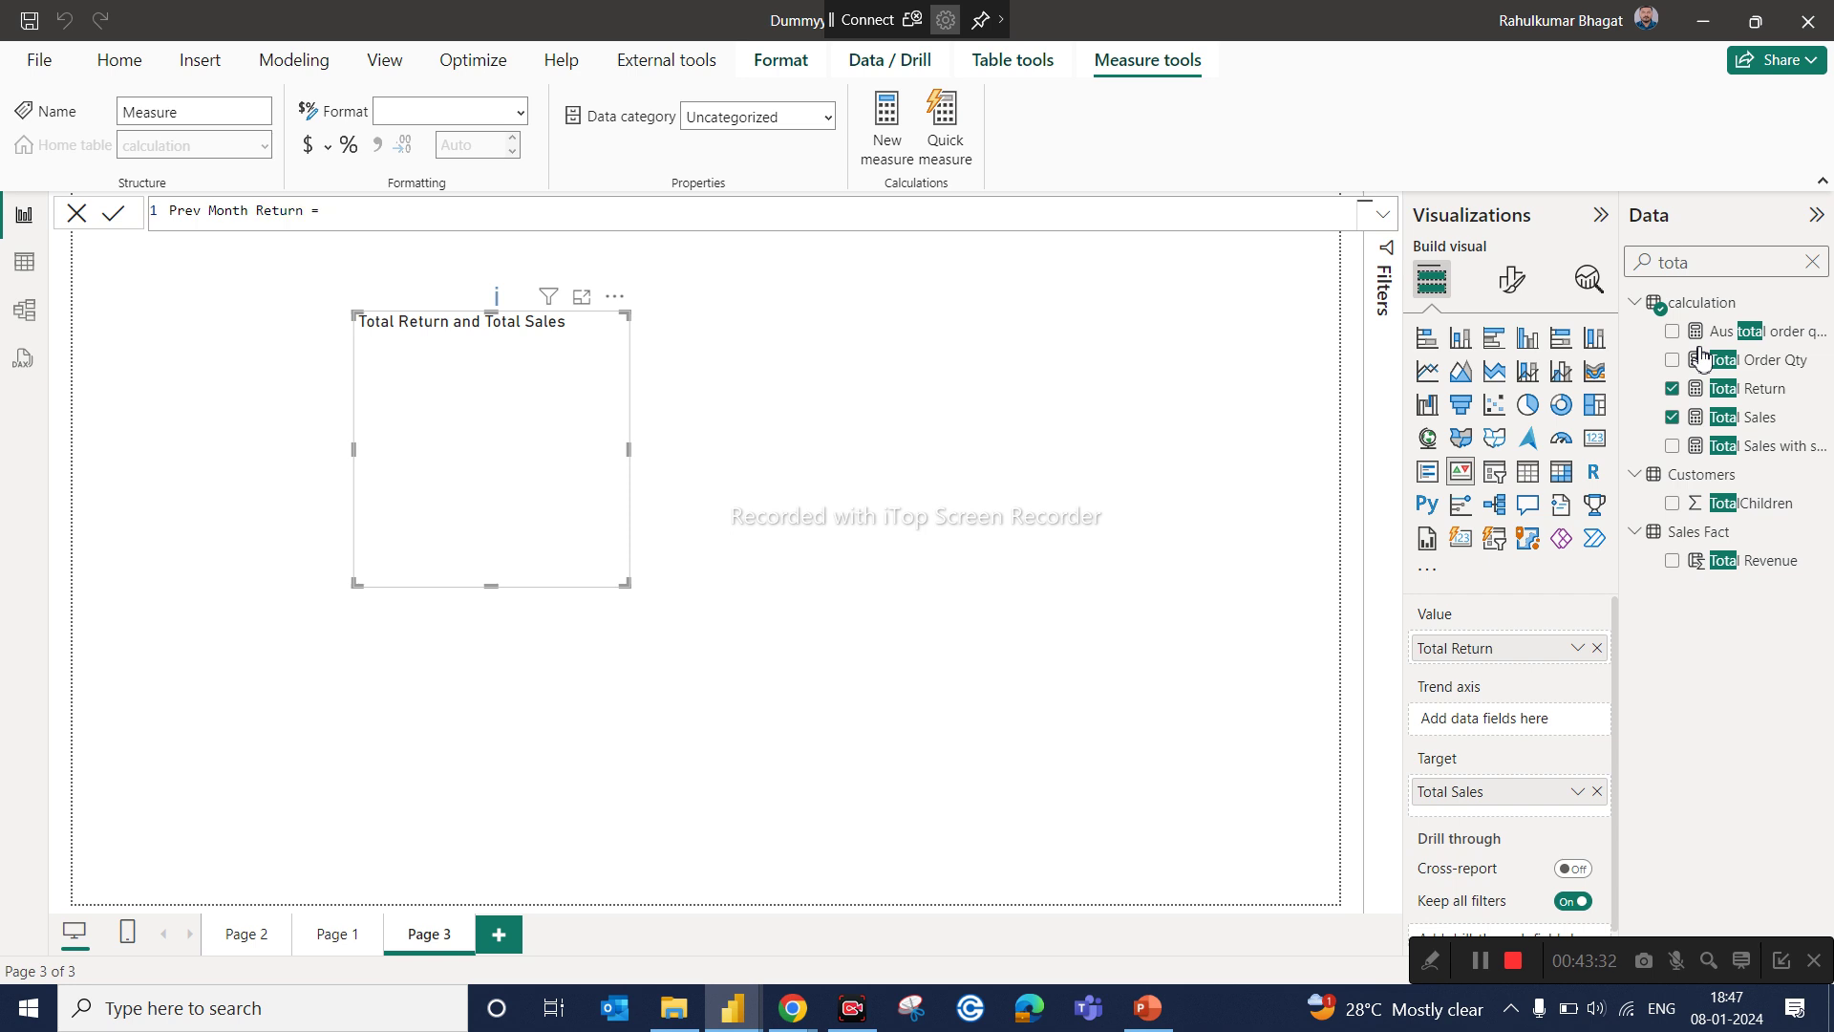
text(cal)
key(Tab)
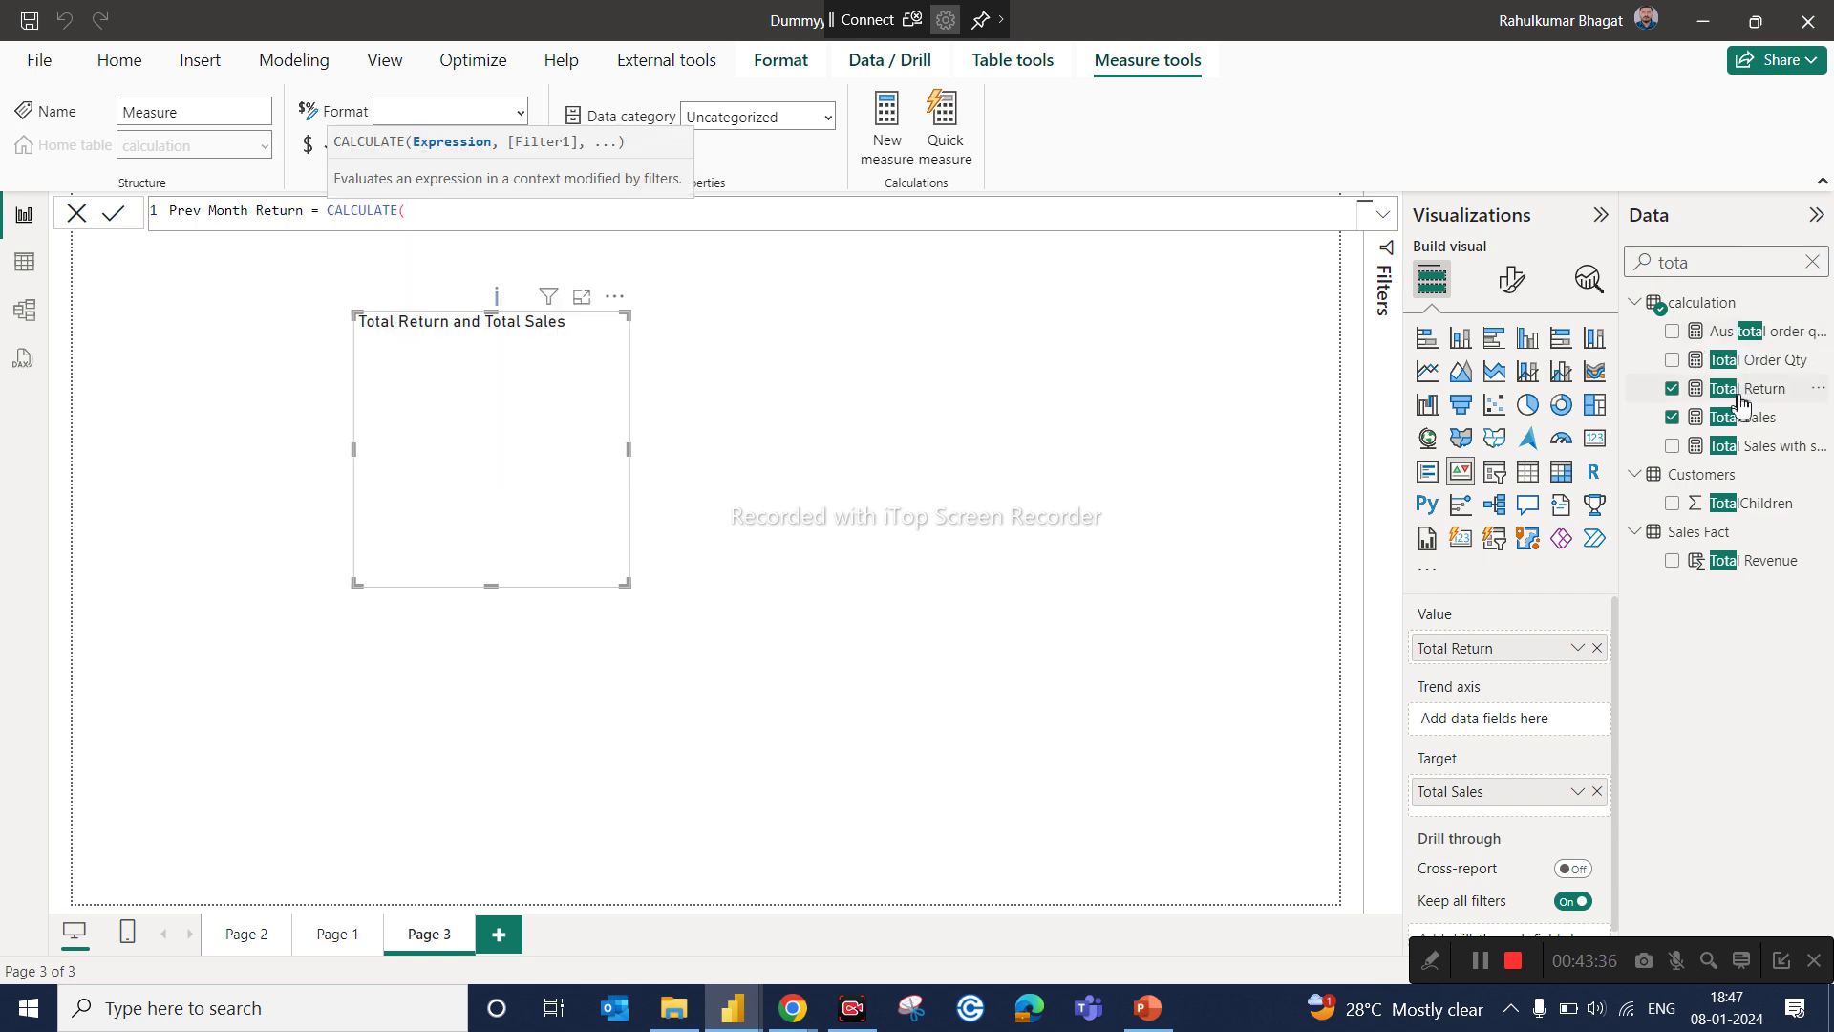
text(tota)
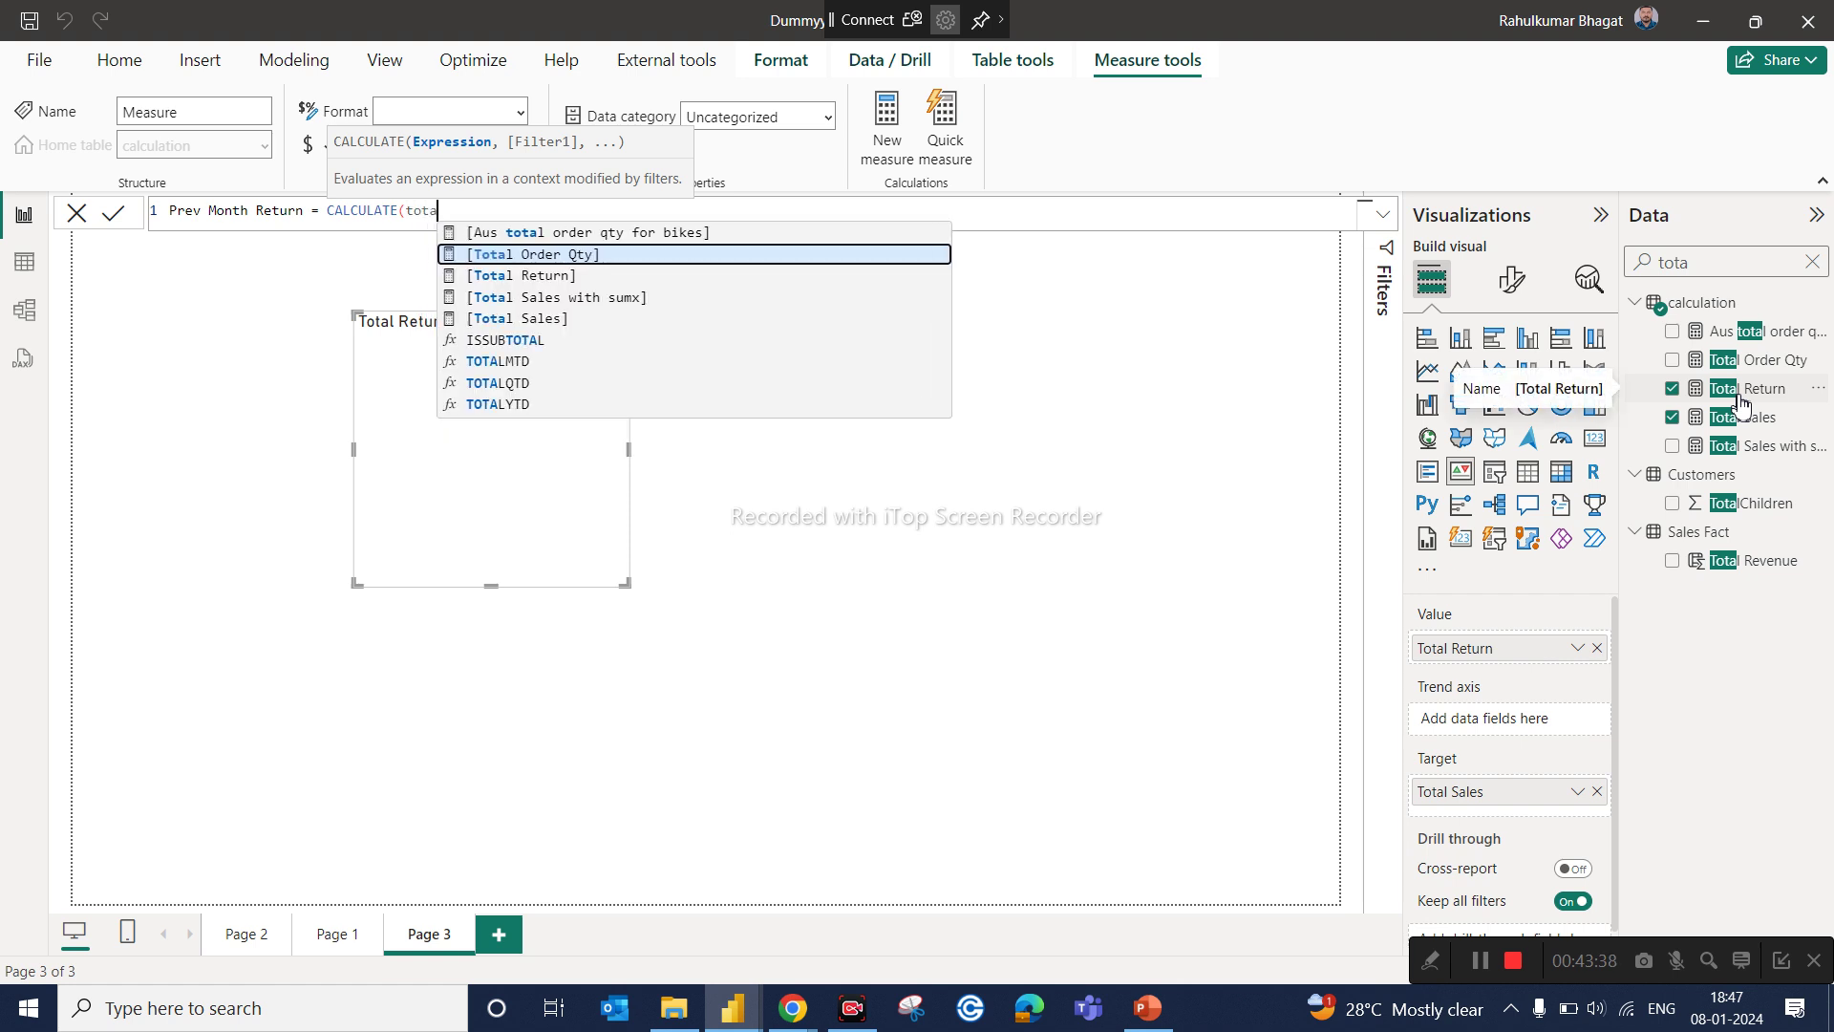
key(Down)
key(Tab)
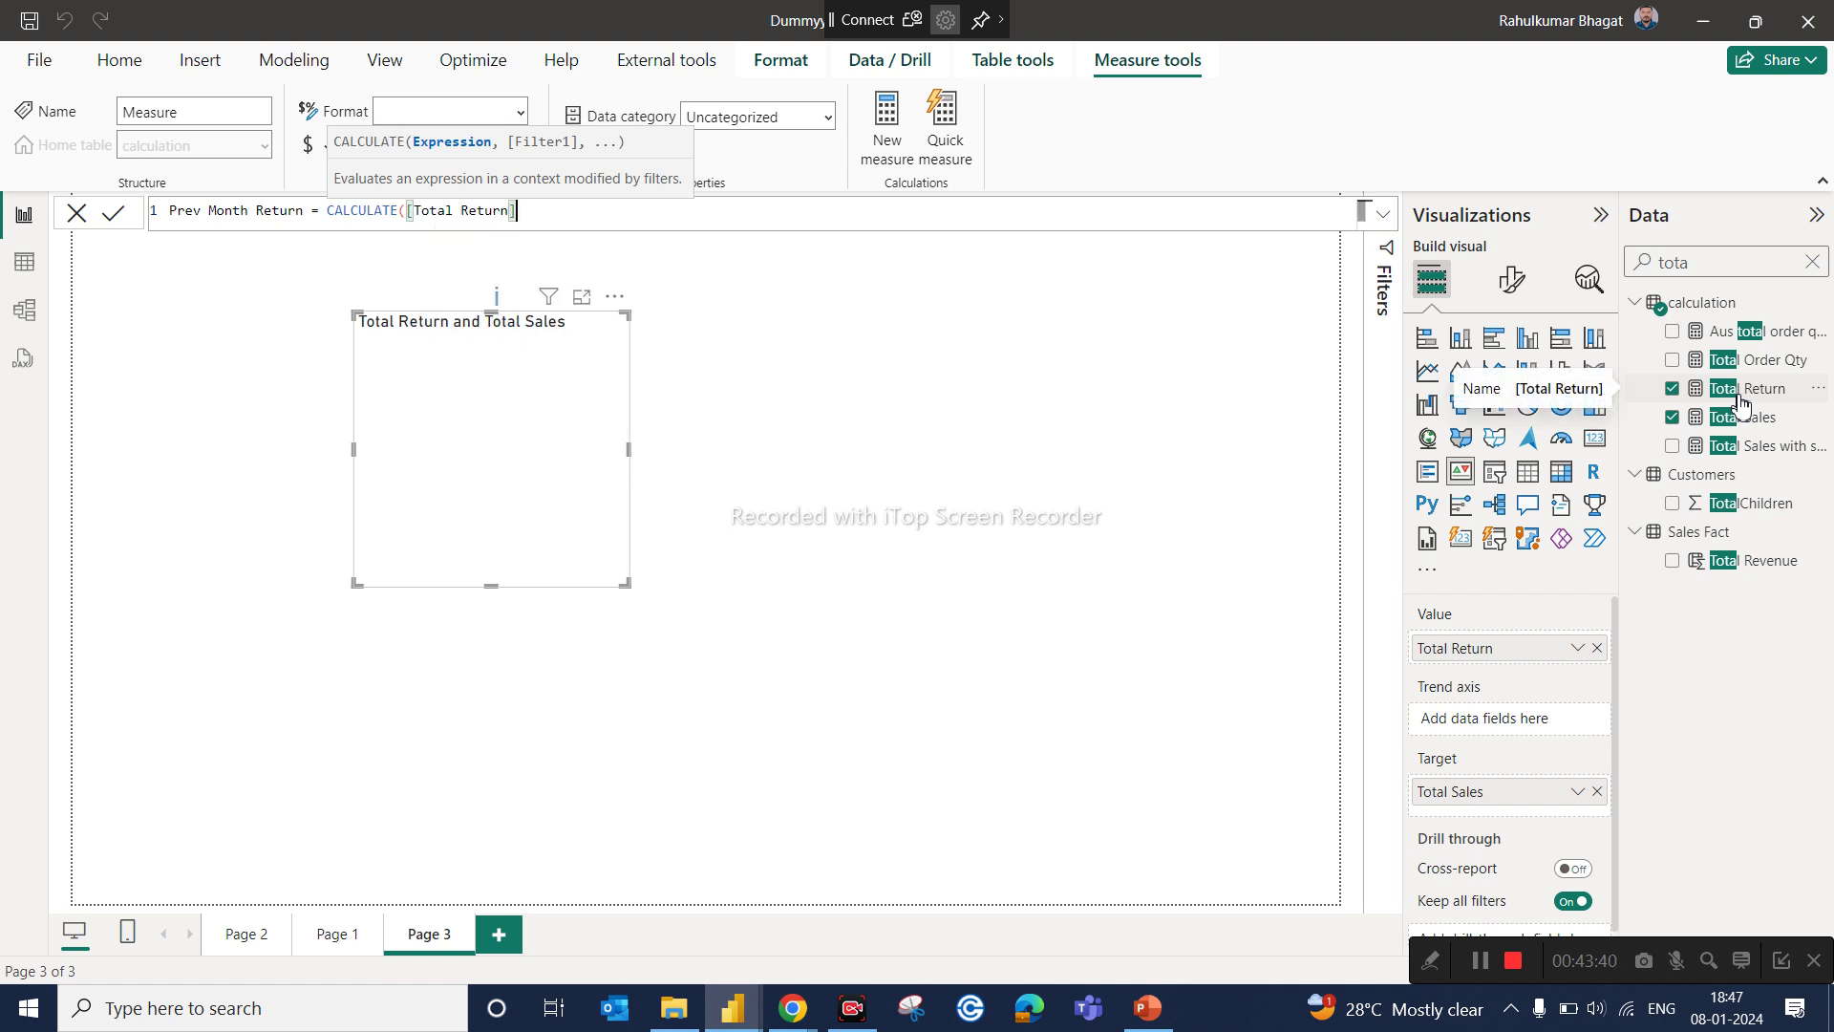
text(,)
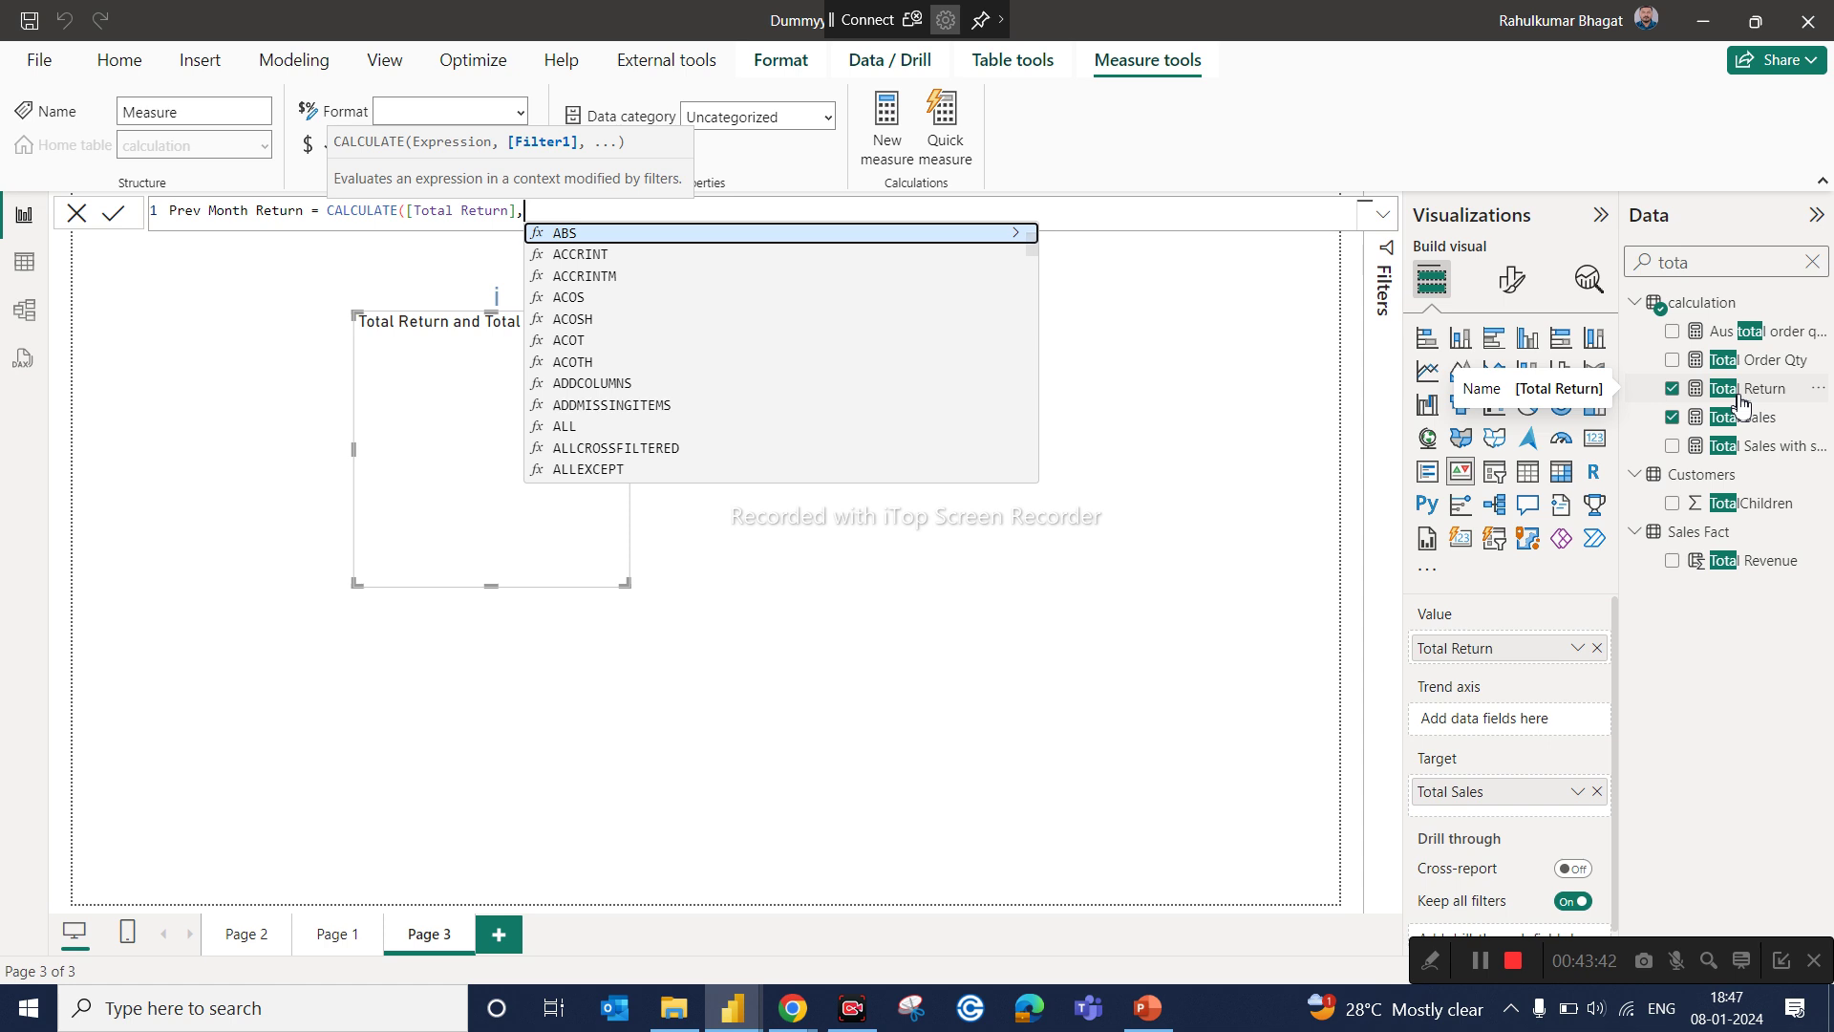
Step: Complete the Prev Month Return formula with the filter DATEADD(CalendarDim[Date],-1,MONTH) and commit the measure
text(datead)
key(Tab)
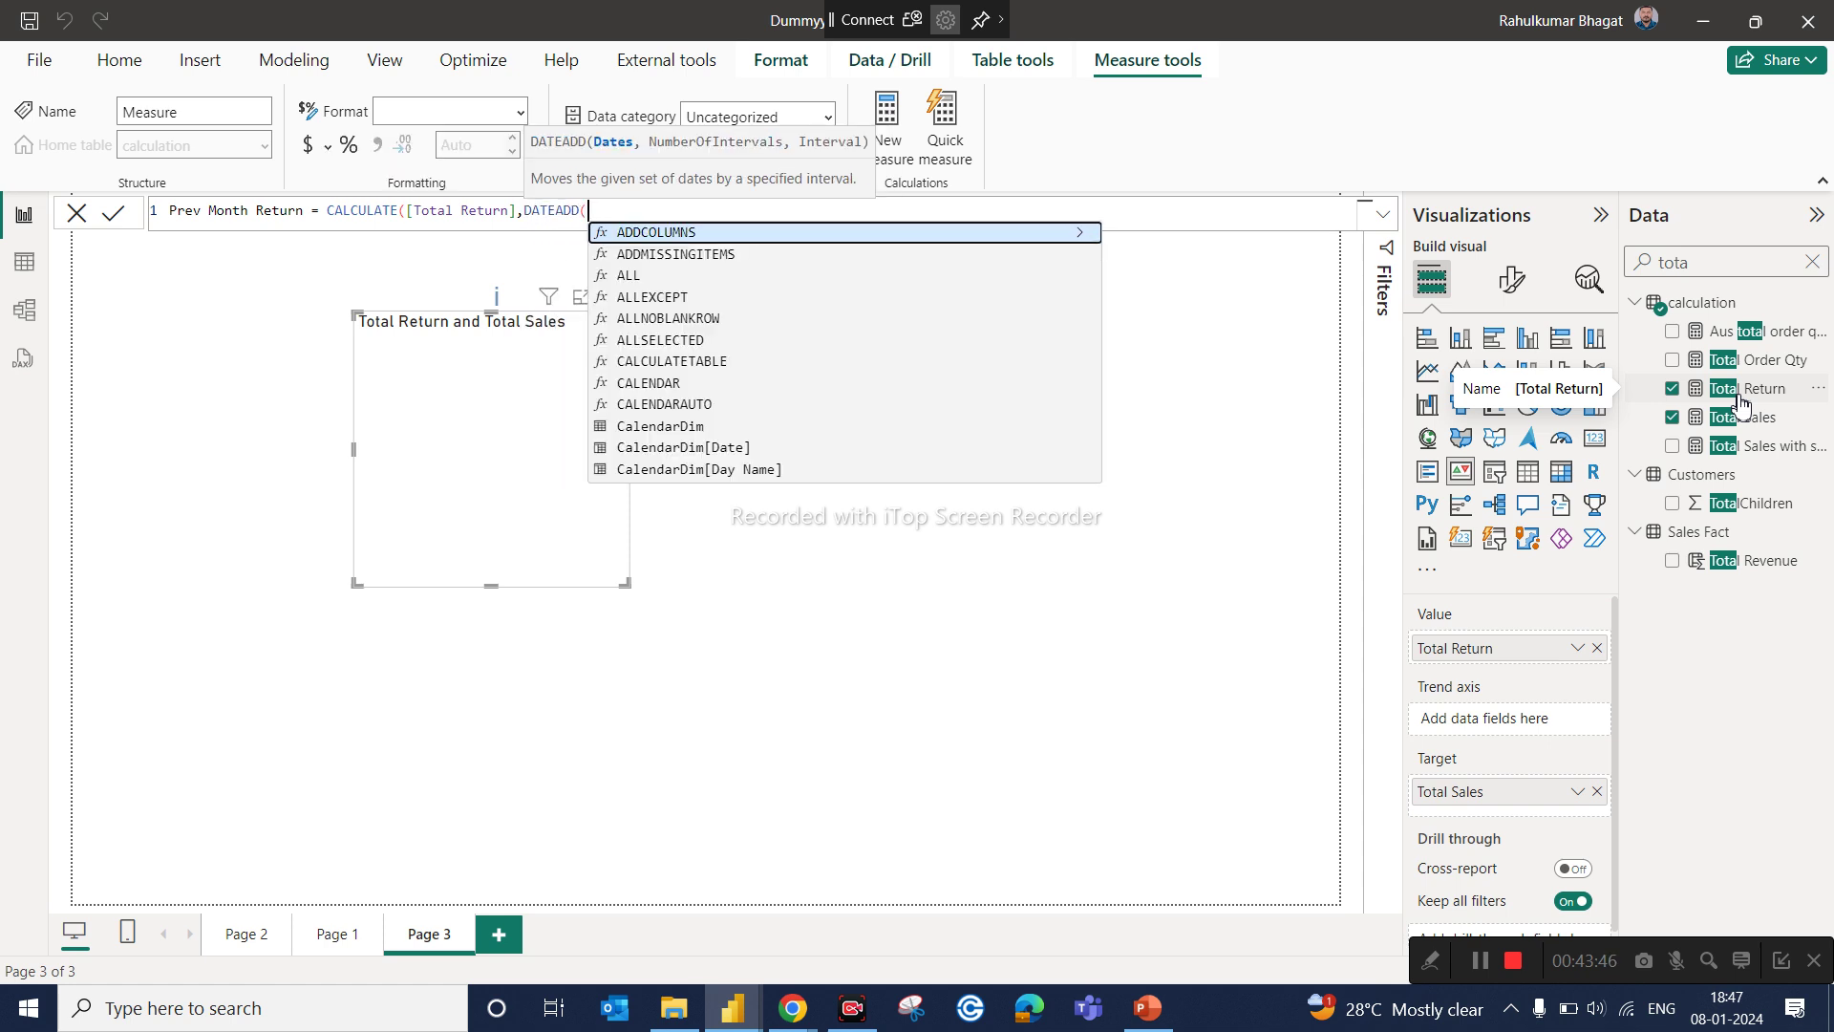
text(cale)
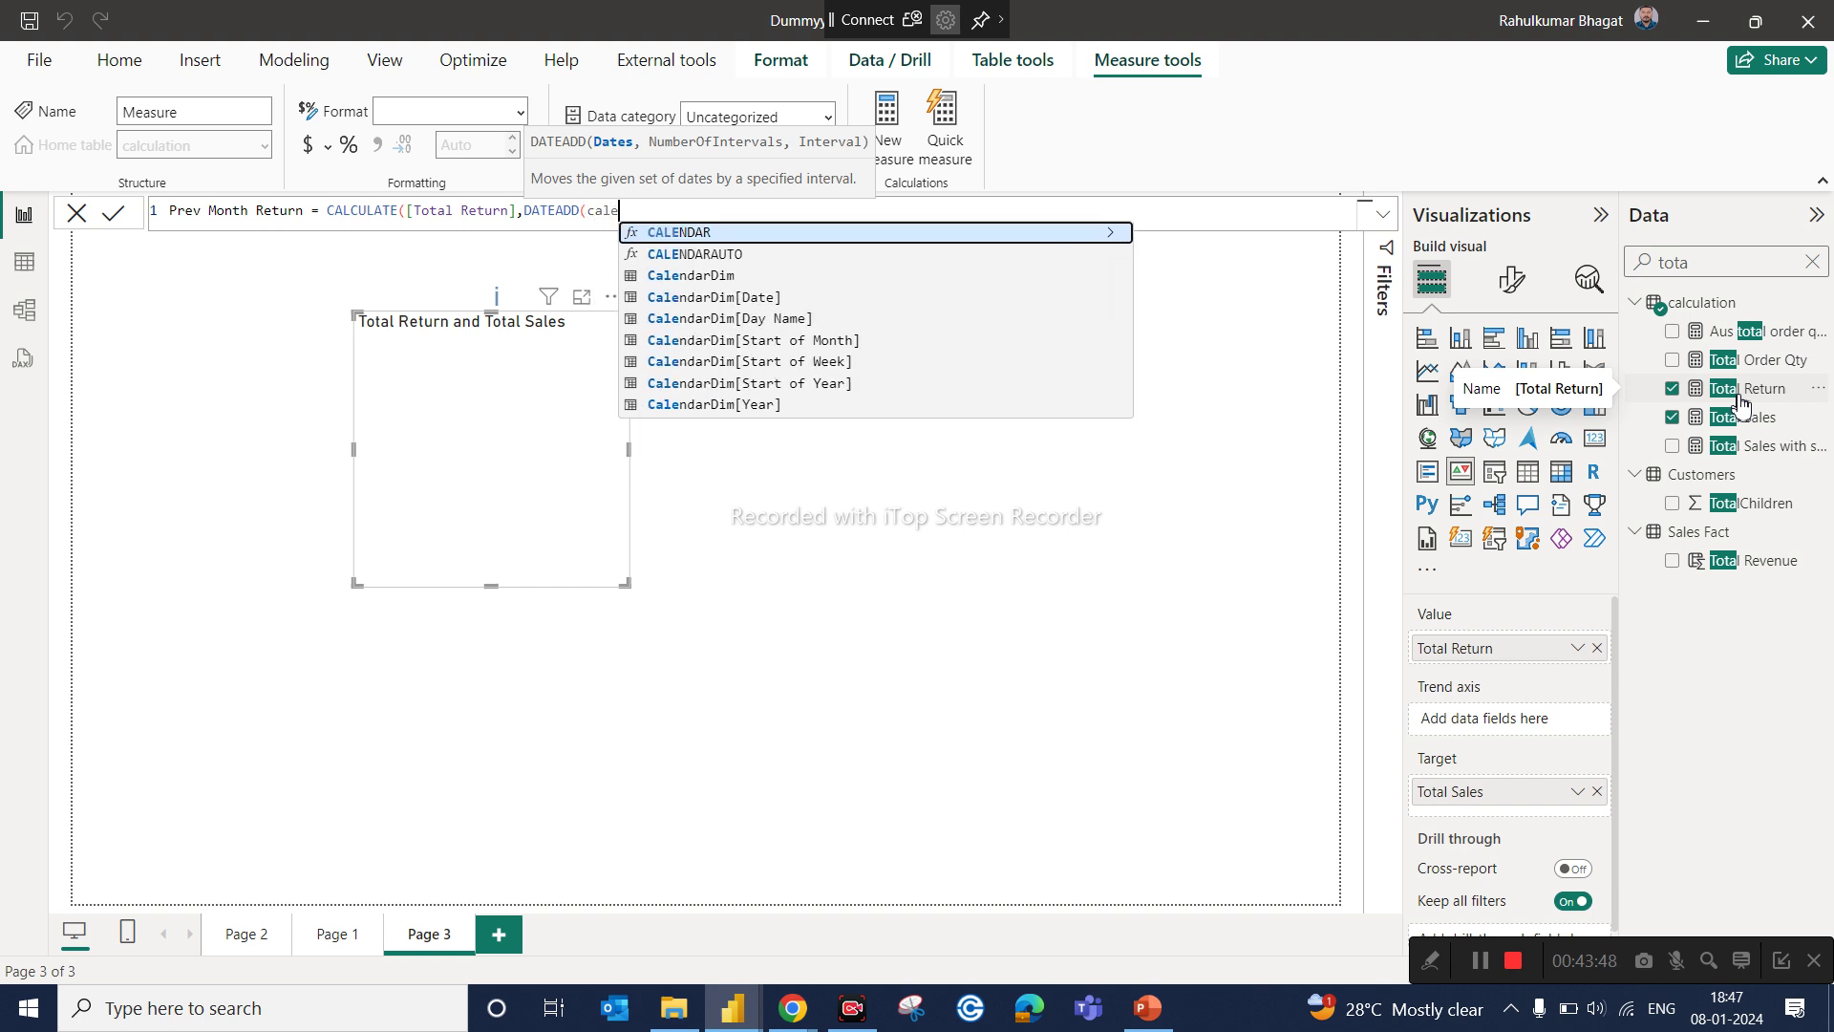
click(774, 298)
text(,)
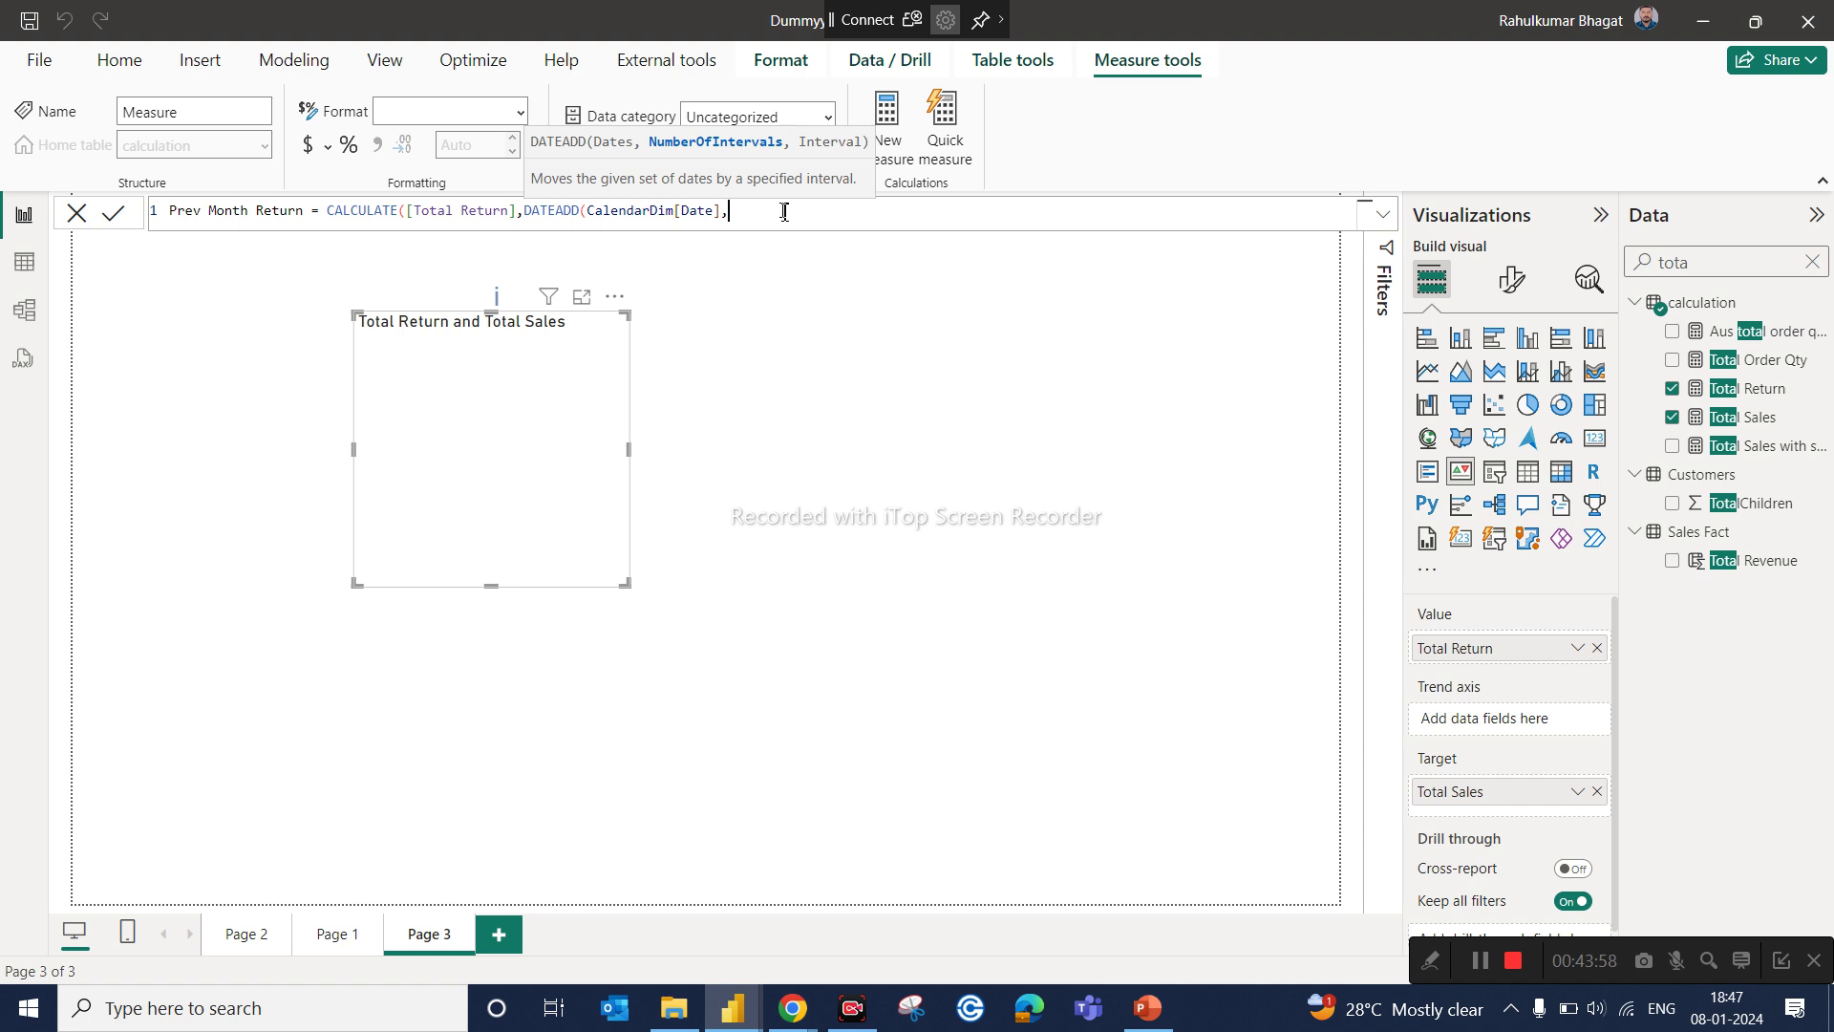
text(-1,)
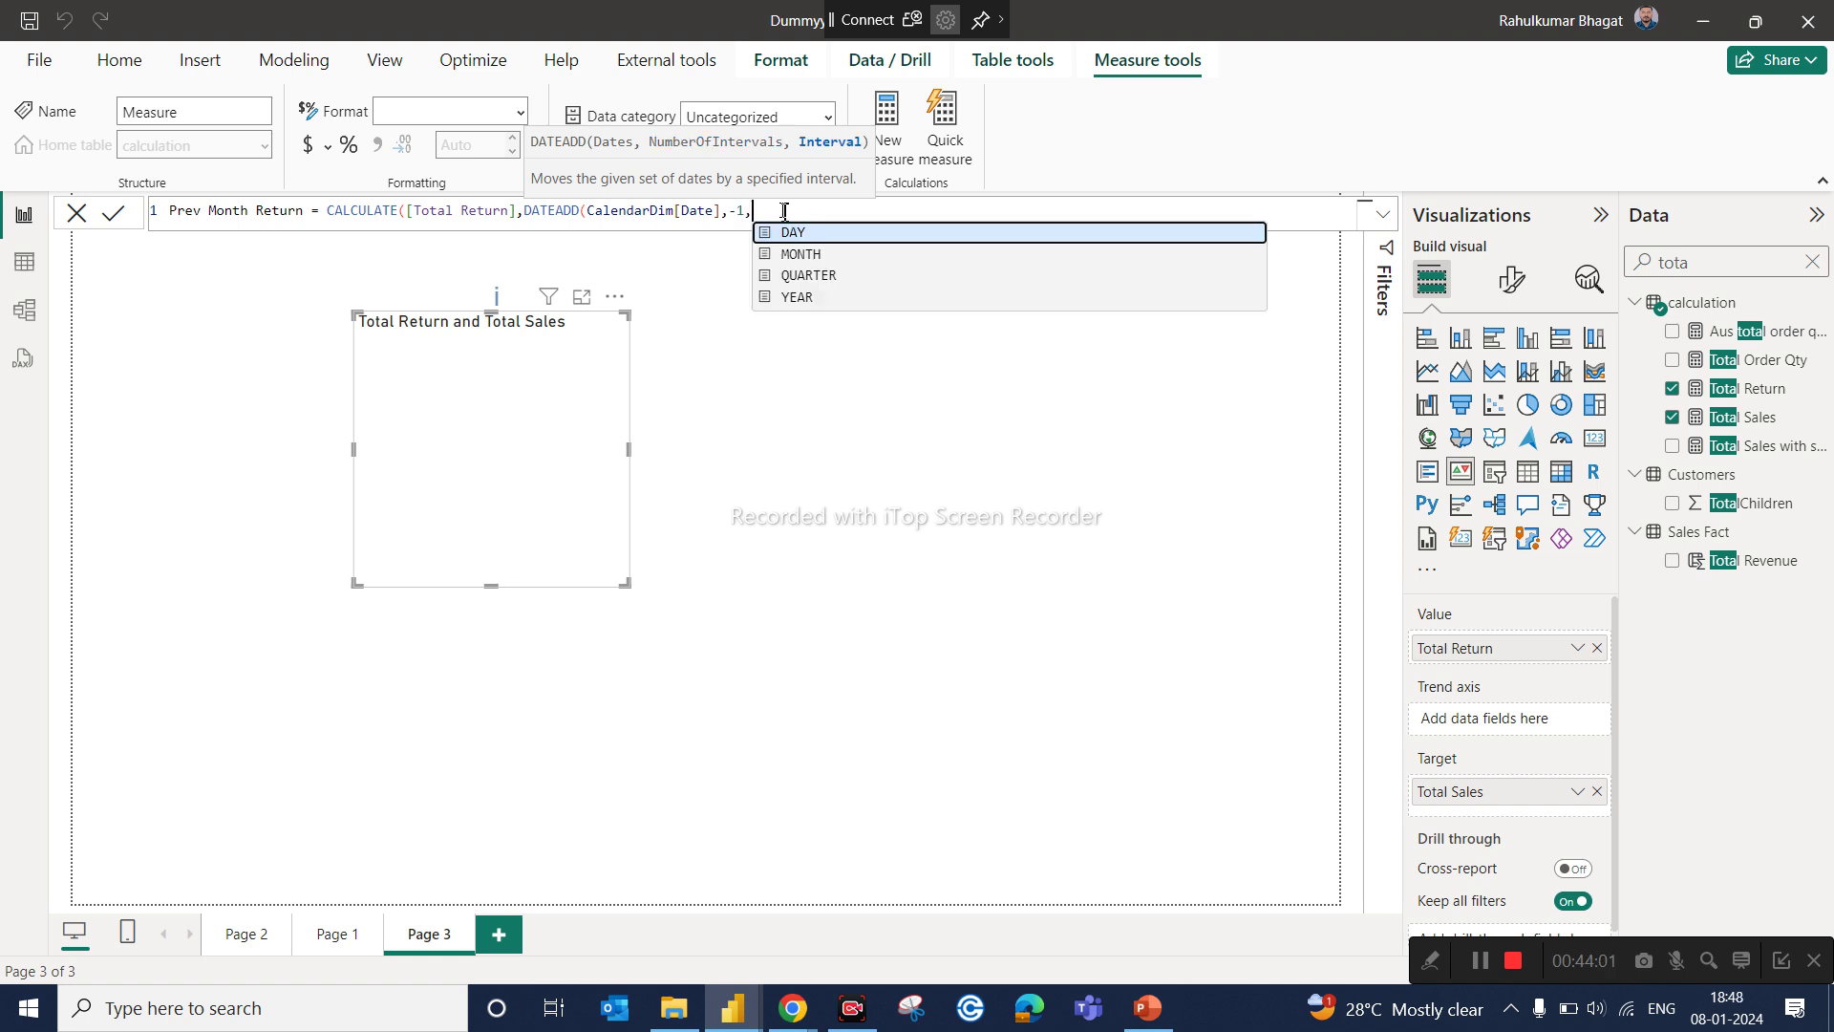
click(817, 258)
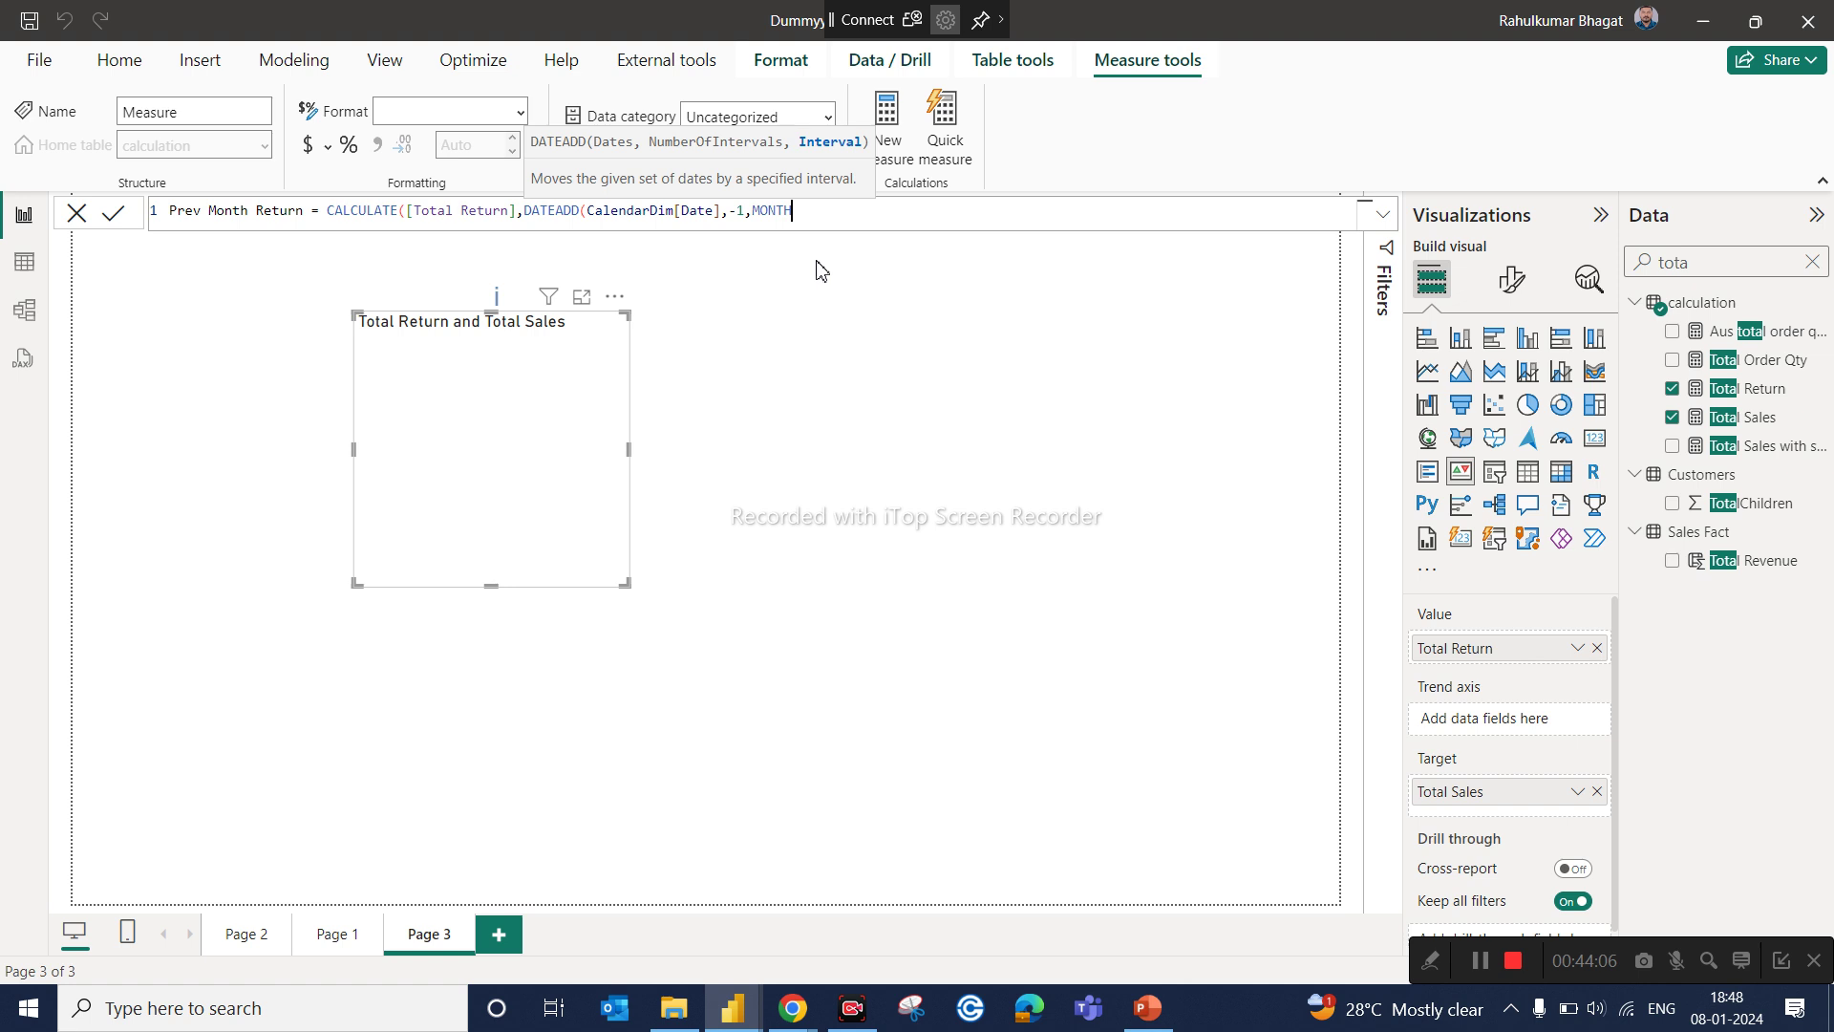
text()))
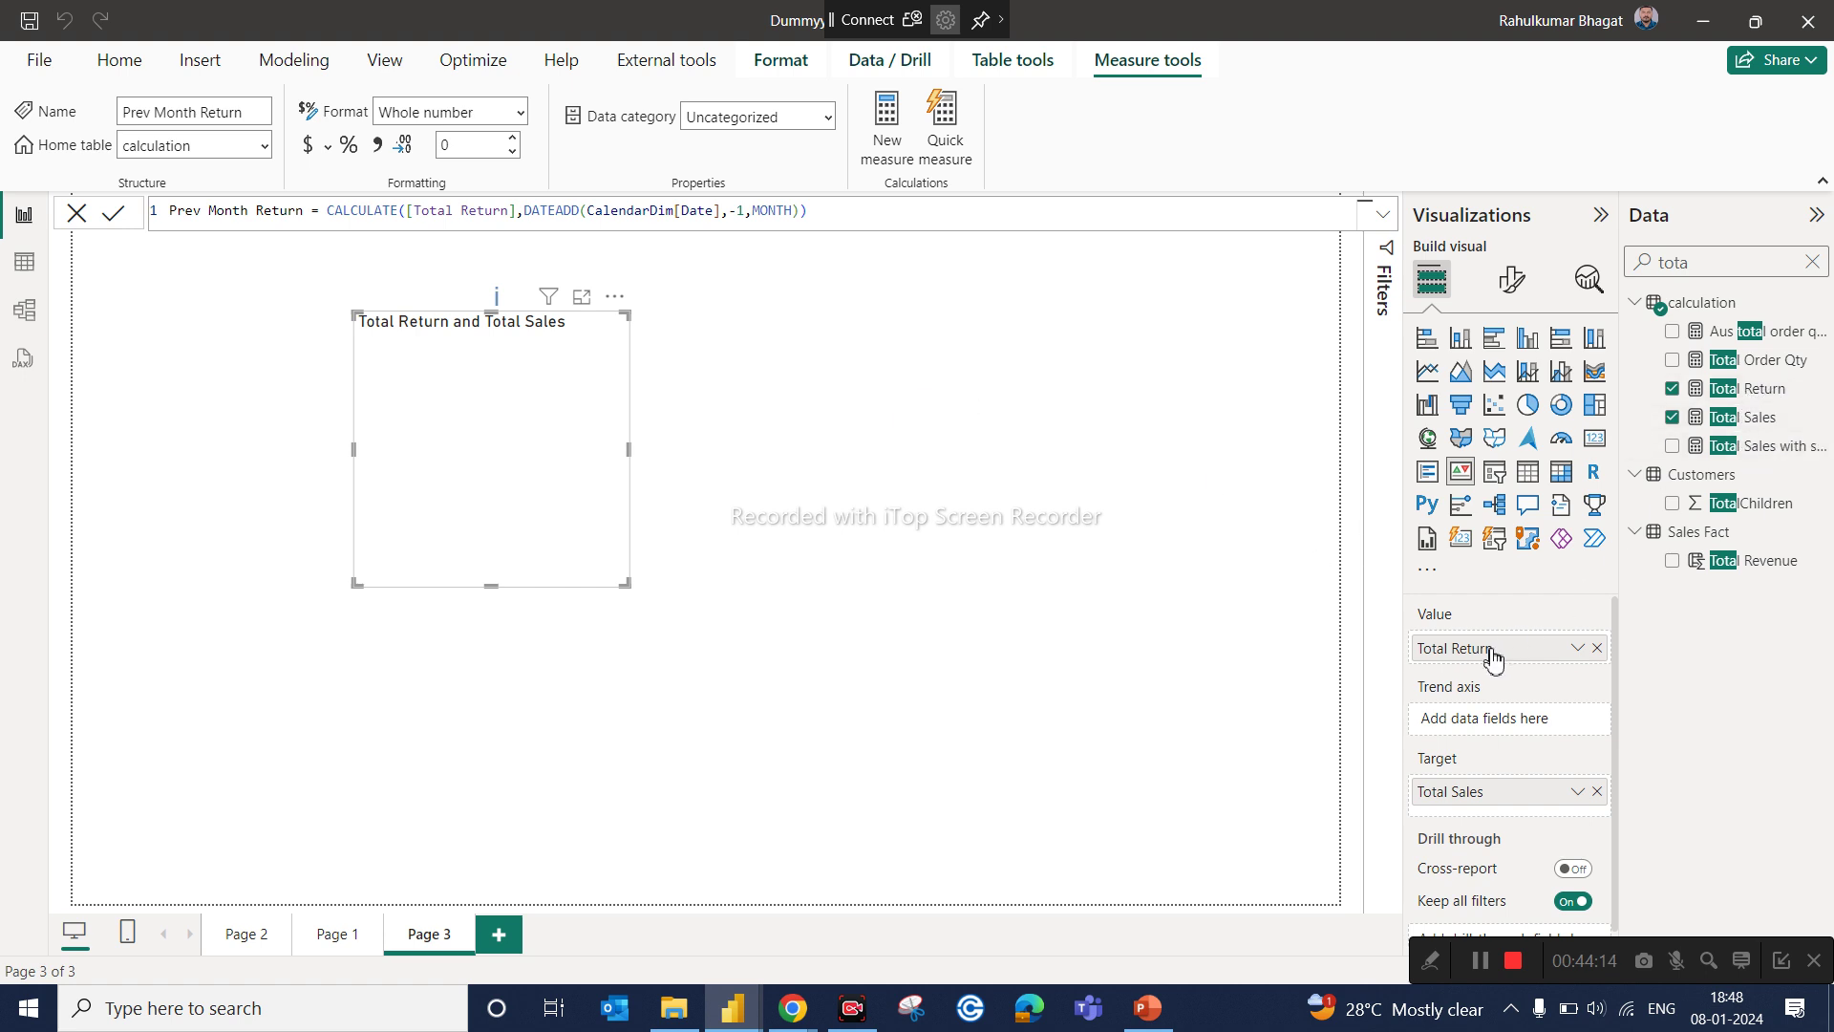
Step: Search the data fields for "pre" and add Prev Month Return to the KPI's Target
double_click(1700, 272)
text(pre)
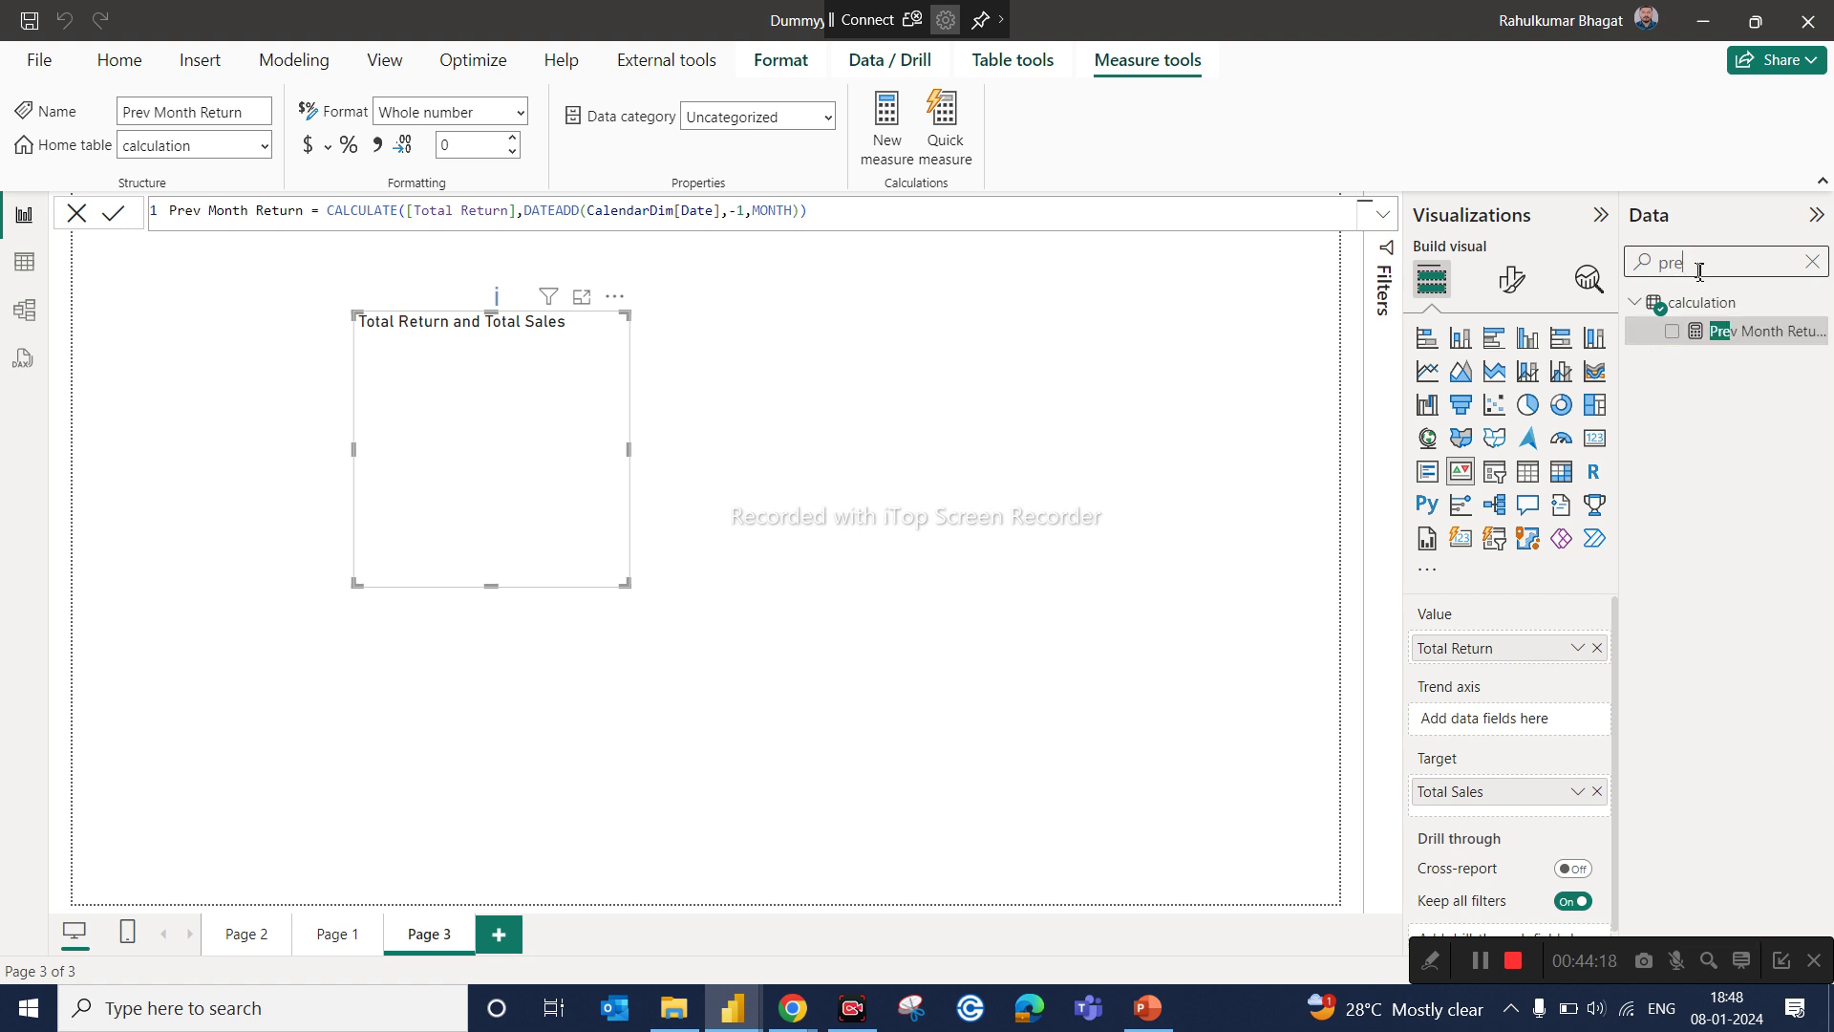
drag(1748, 343, 1540, 804)
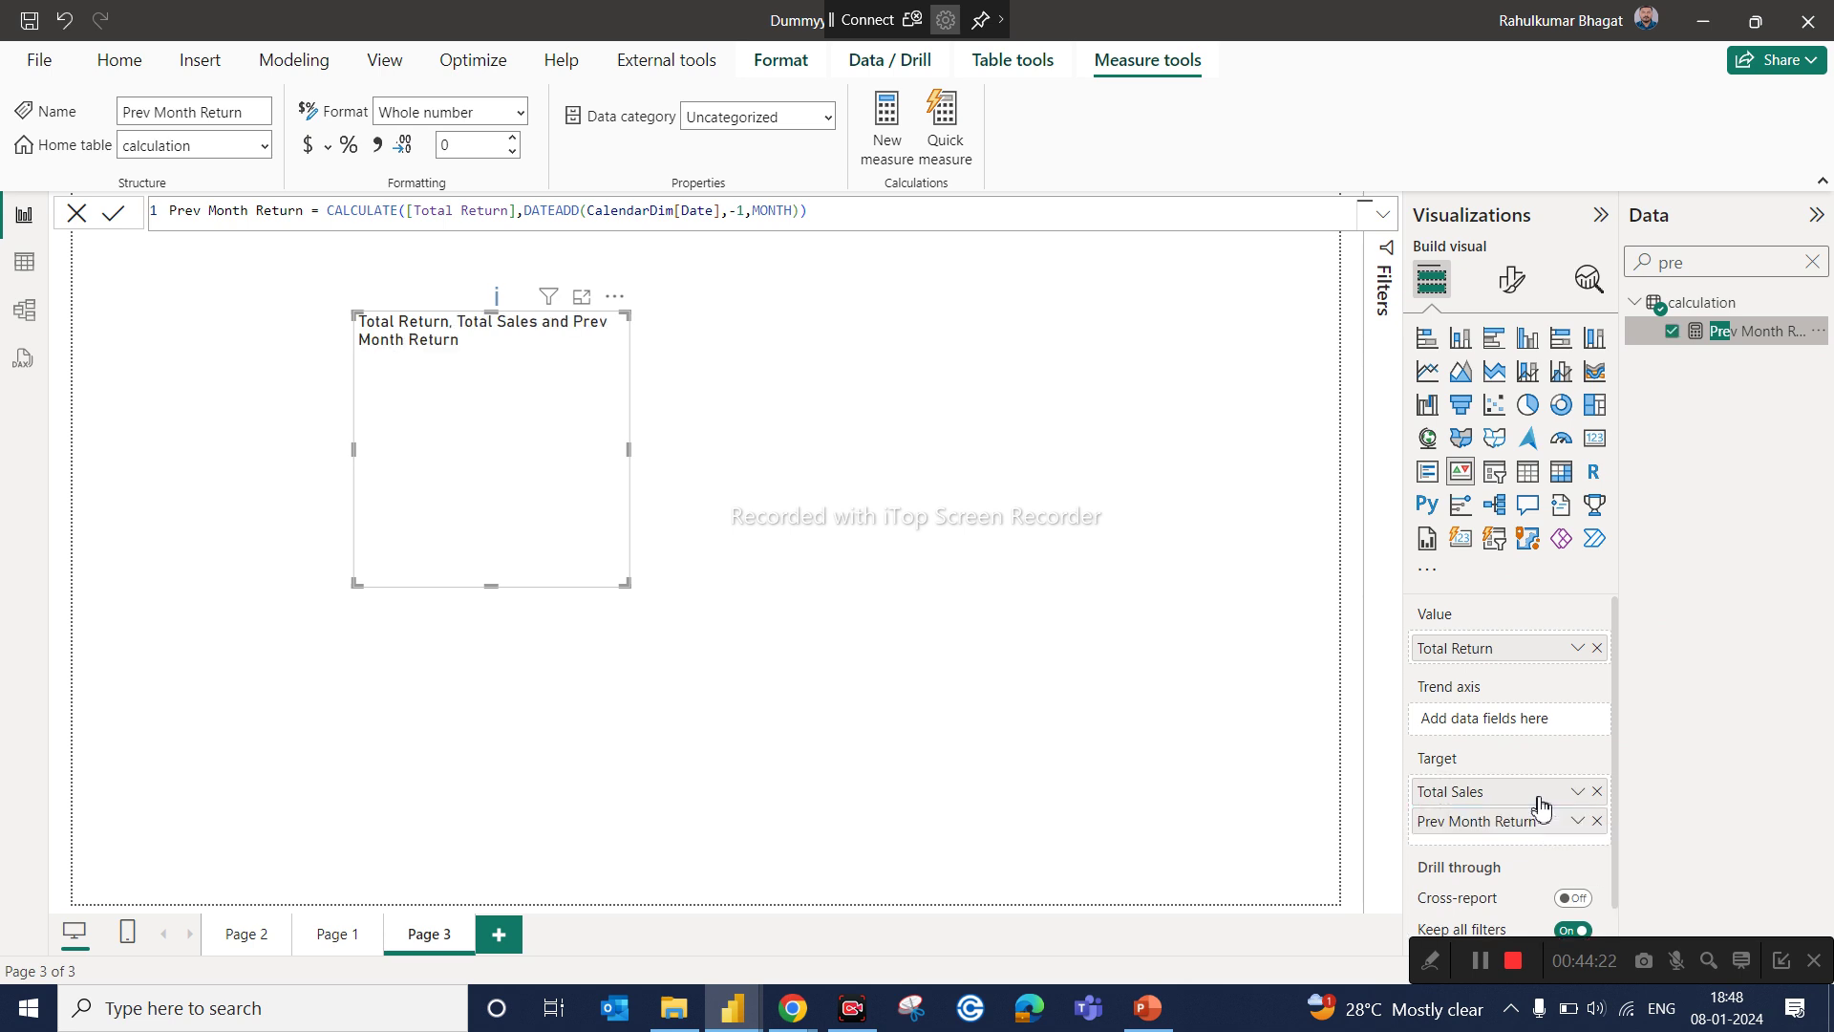
Step: Remove Total Sales from the KPI's Target and clear the data field search
click(1597, 792)
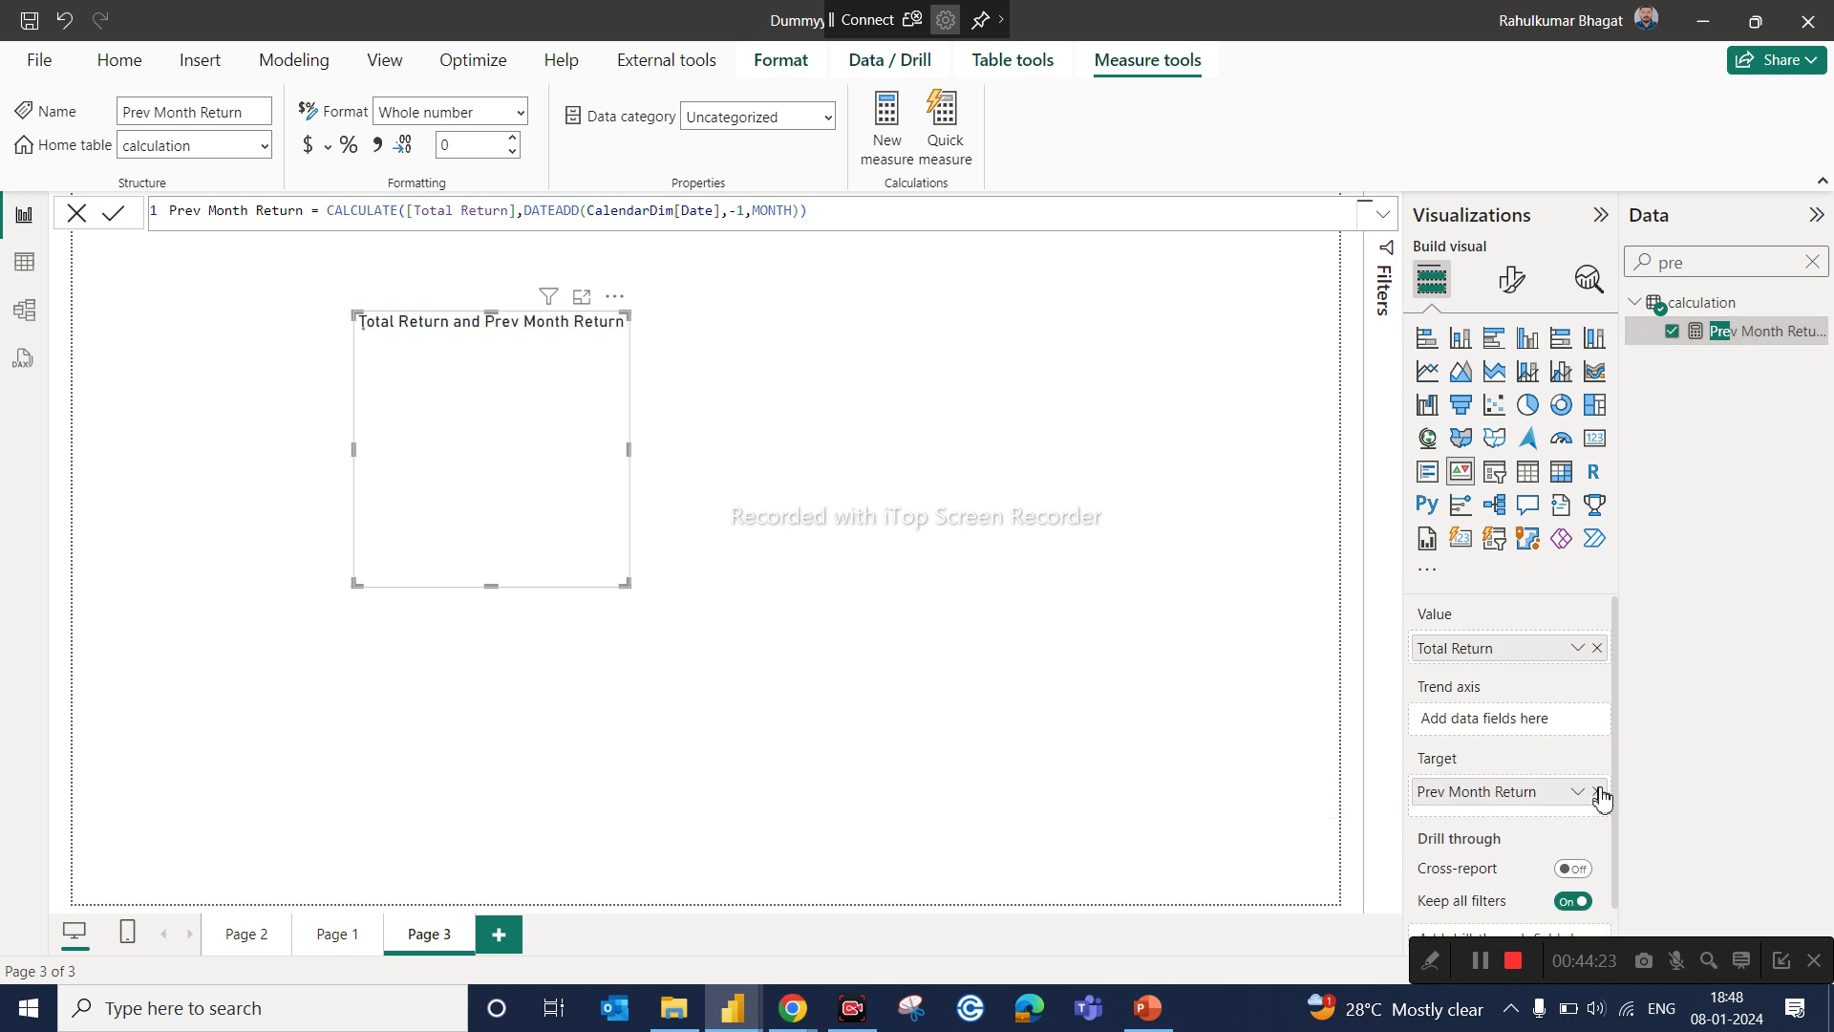
double_click(1694, 264)
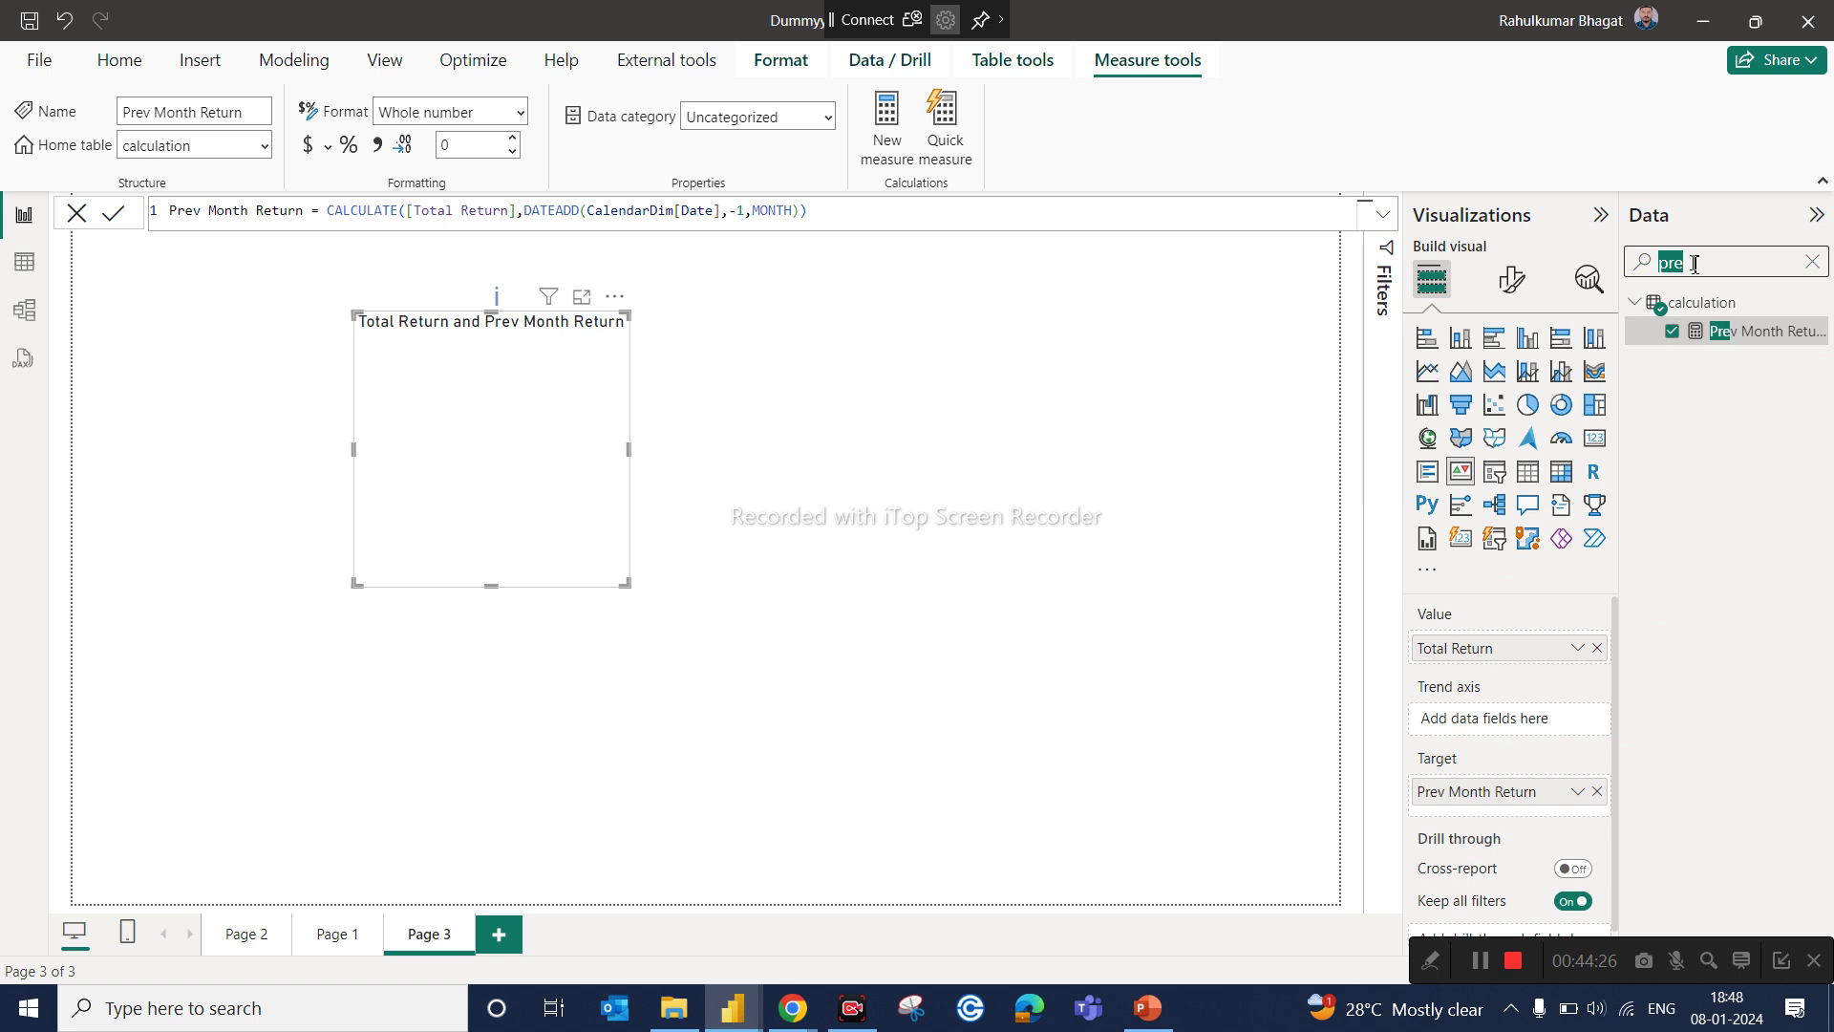
text(ds)
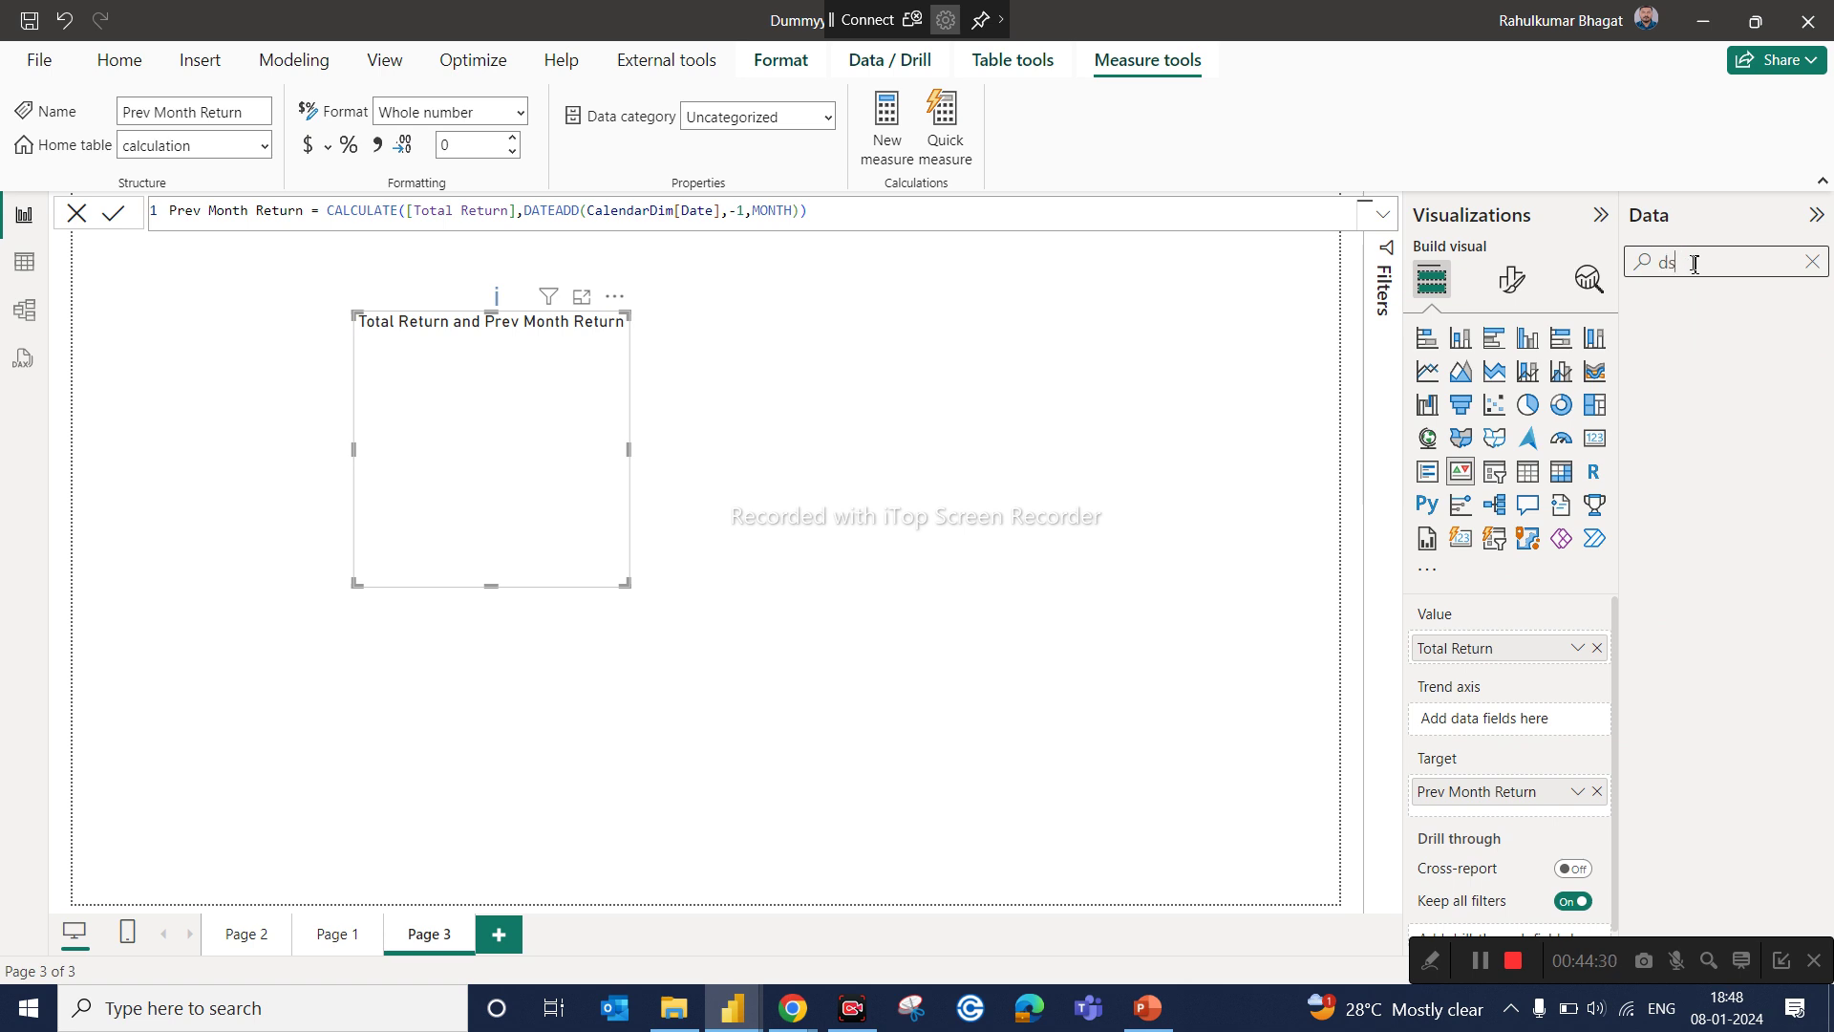
key(BackSpace)
key(BackSpace)
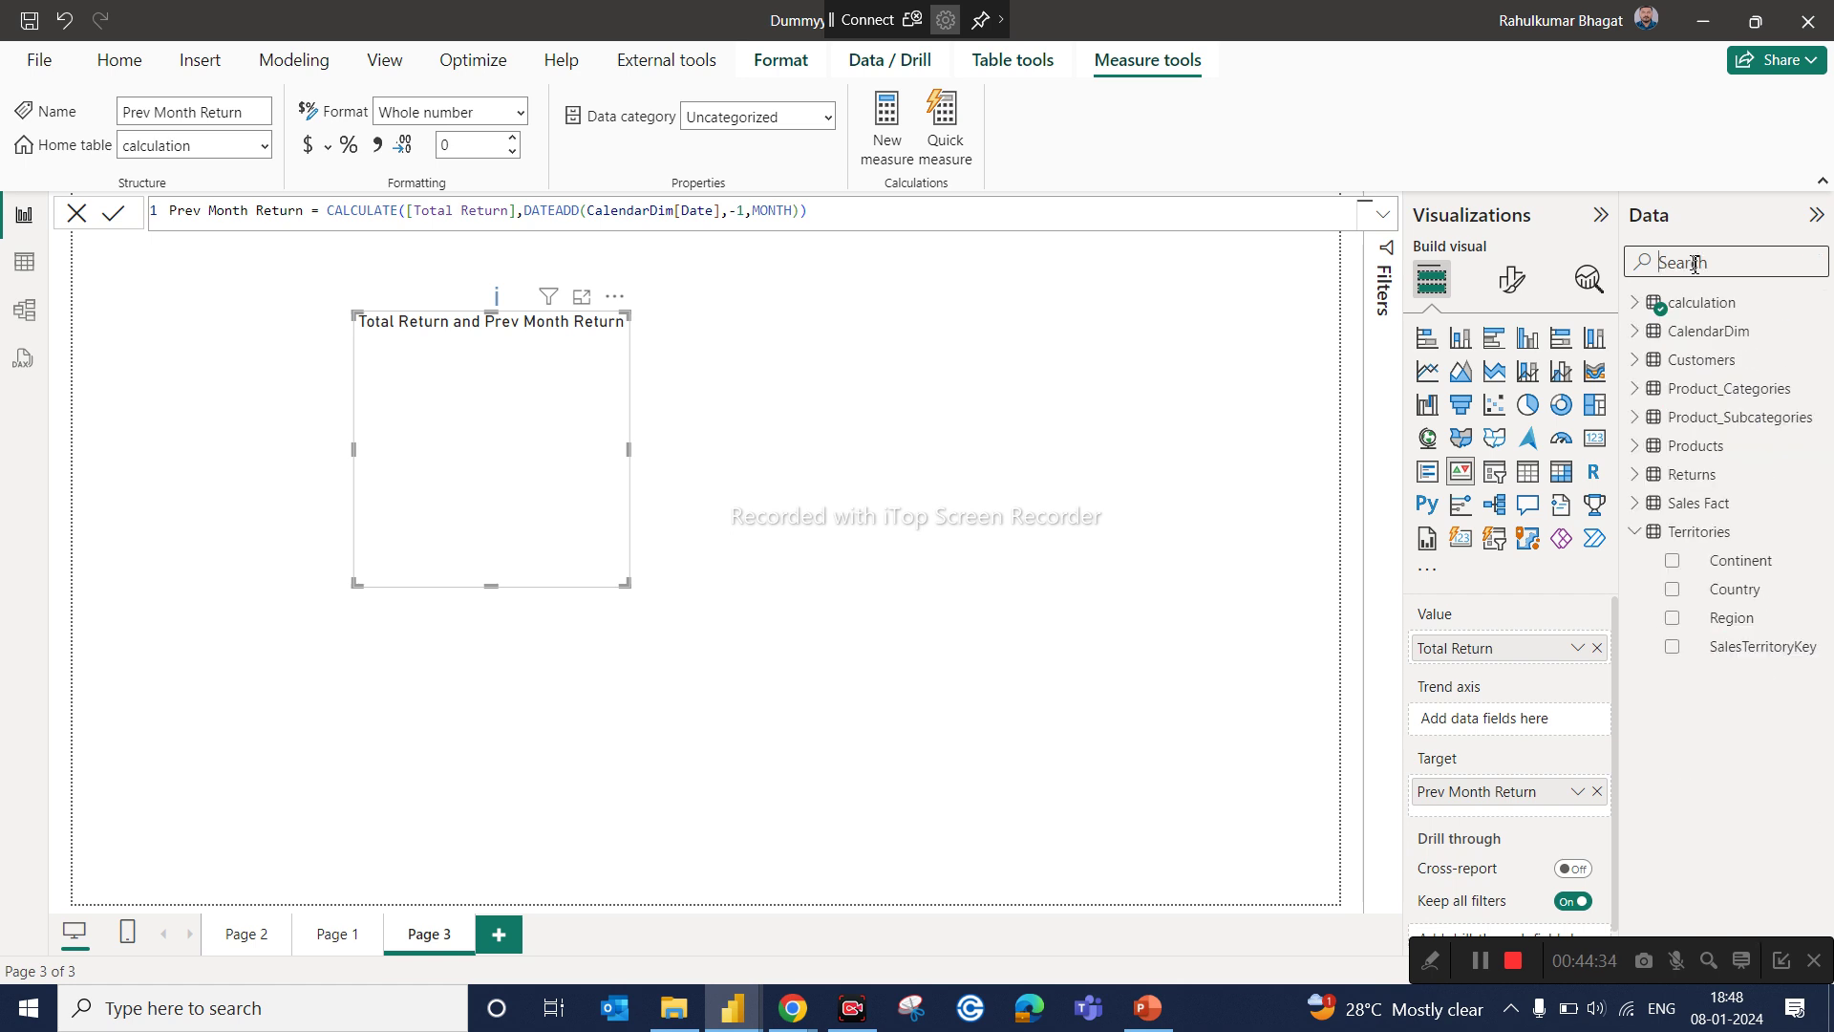
Step: Set Start of Month from CalendarDim as the KPI's Trend axis and reduce the visual's height
click(1637, 305)
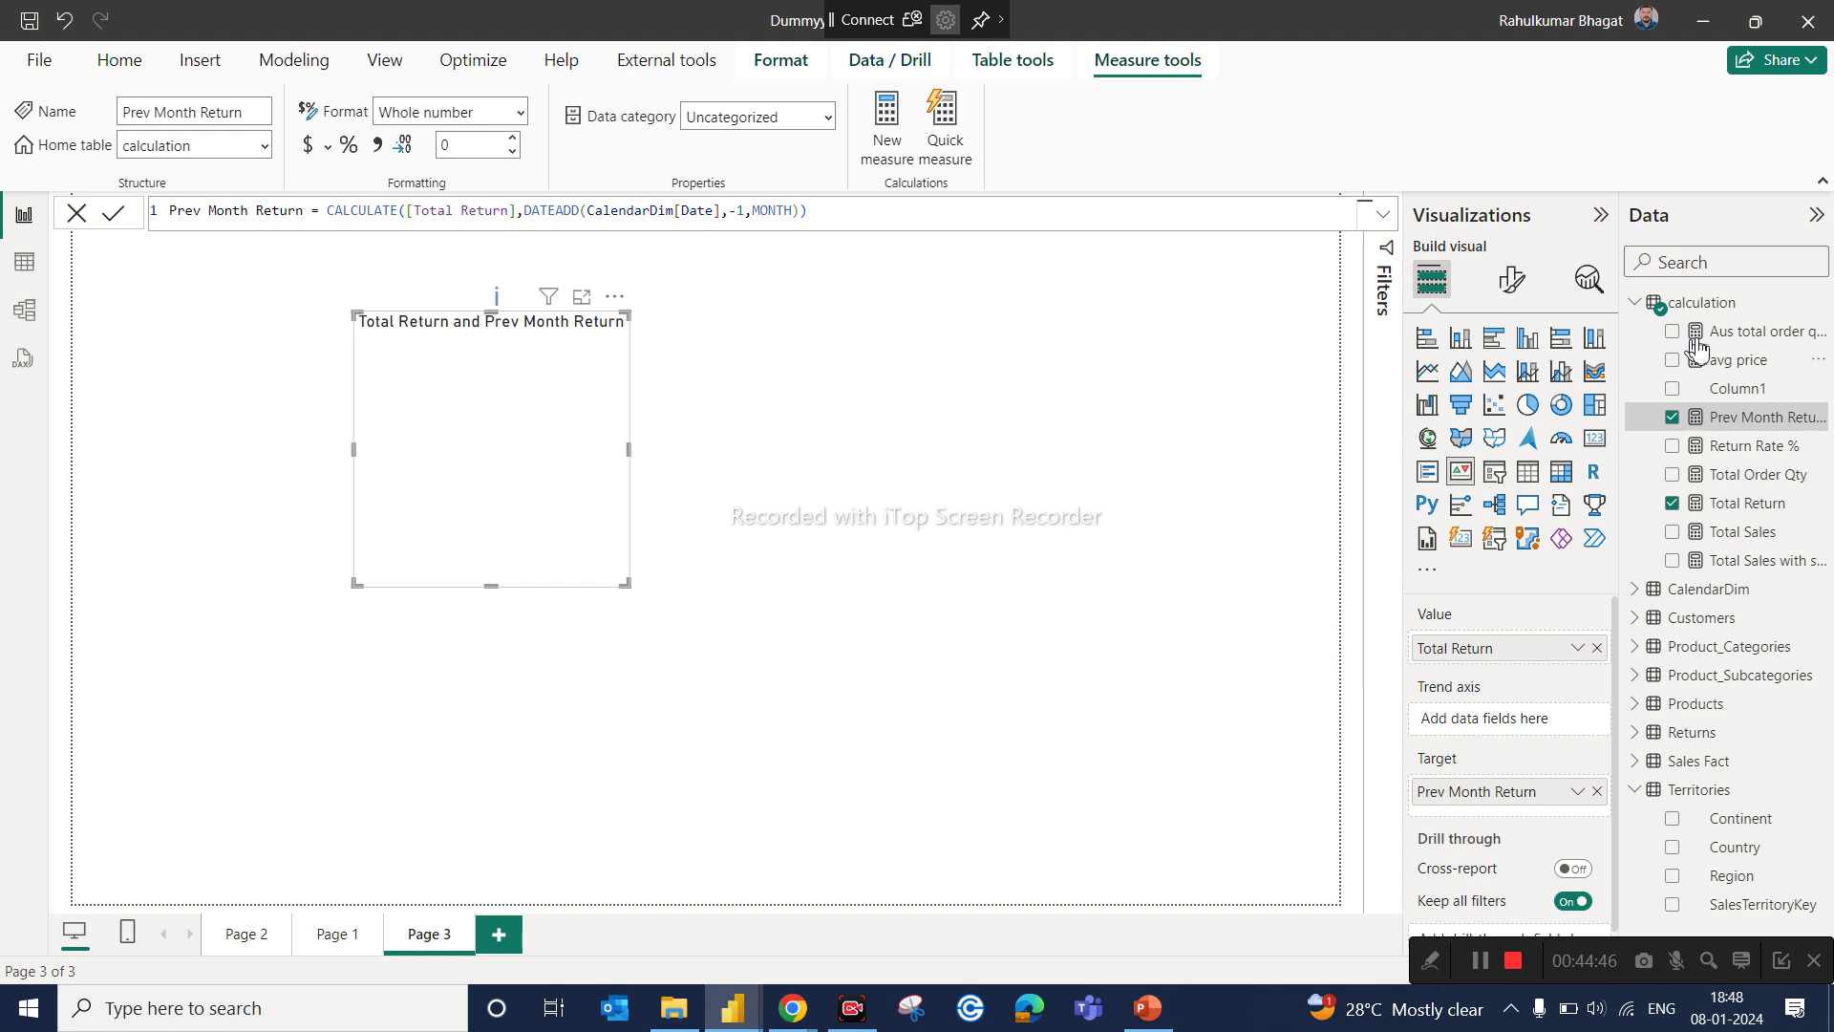
click(1635, 590)
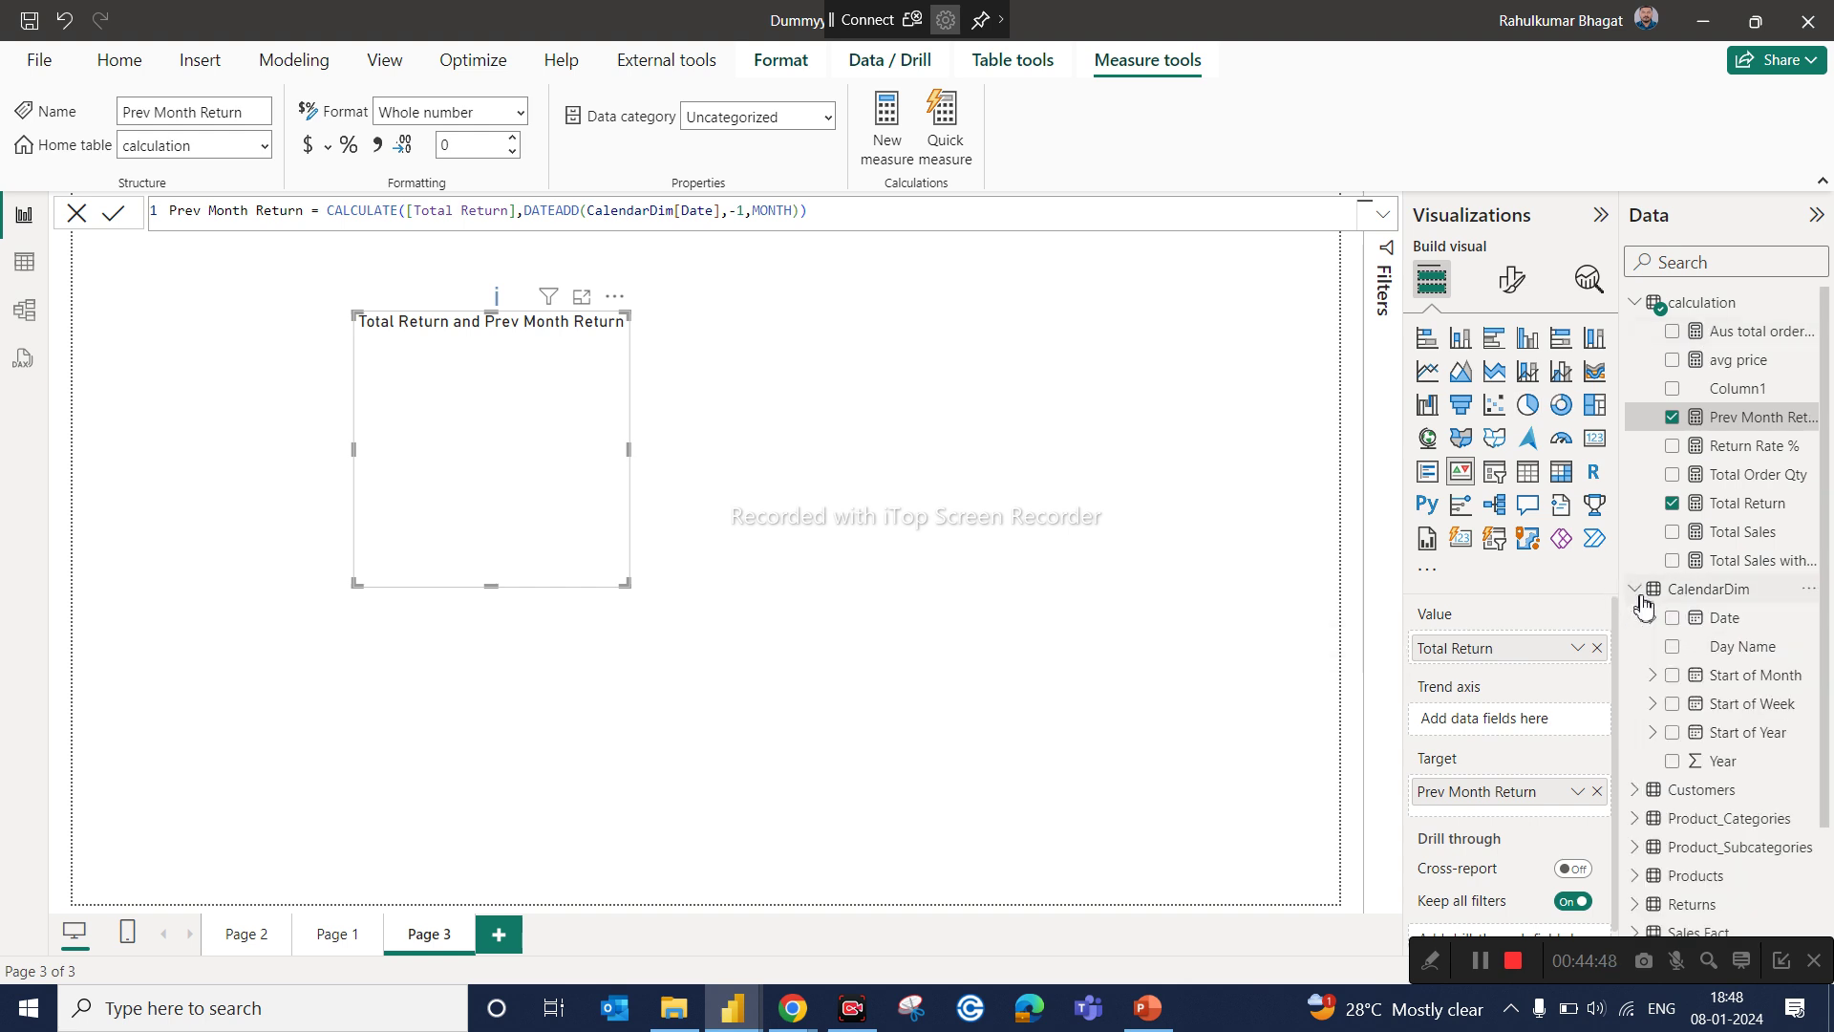
drag(1752, 680, 1545, 722)
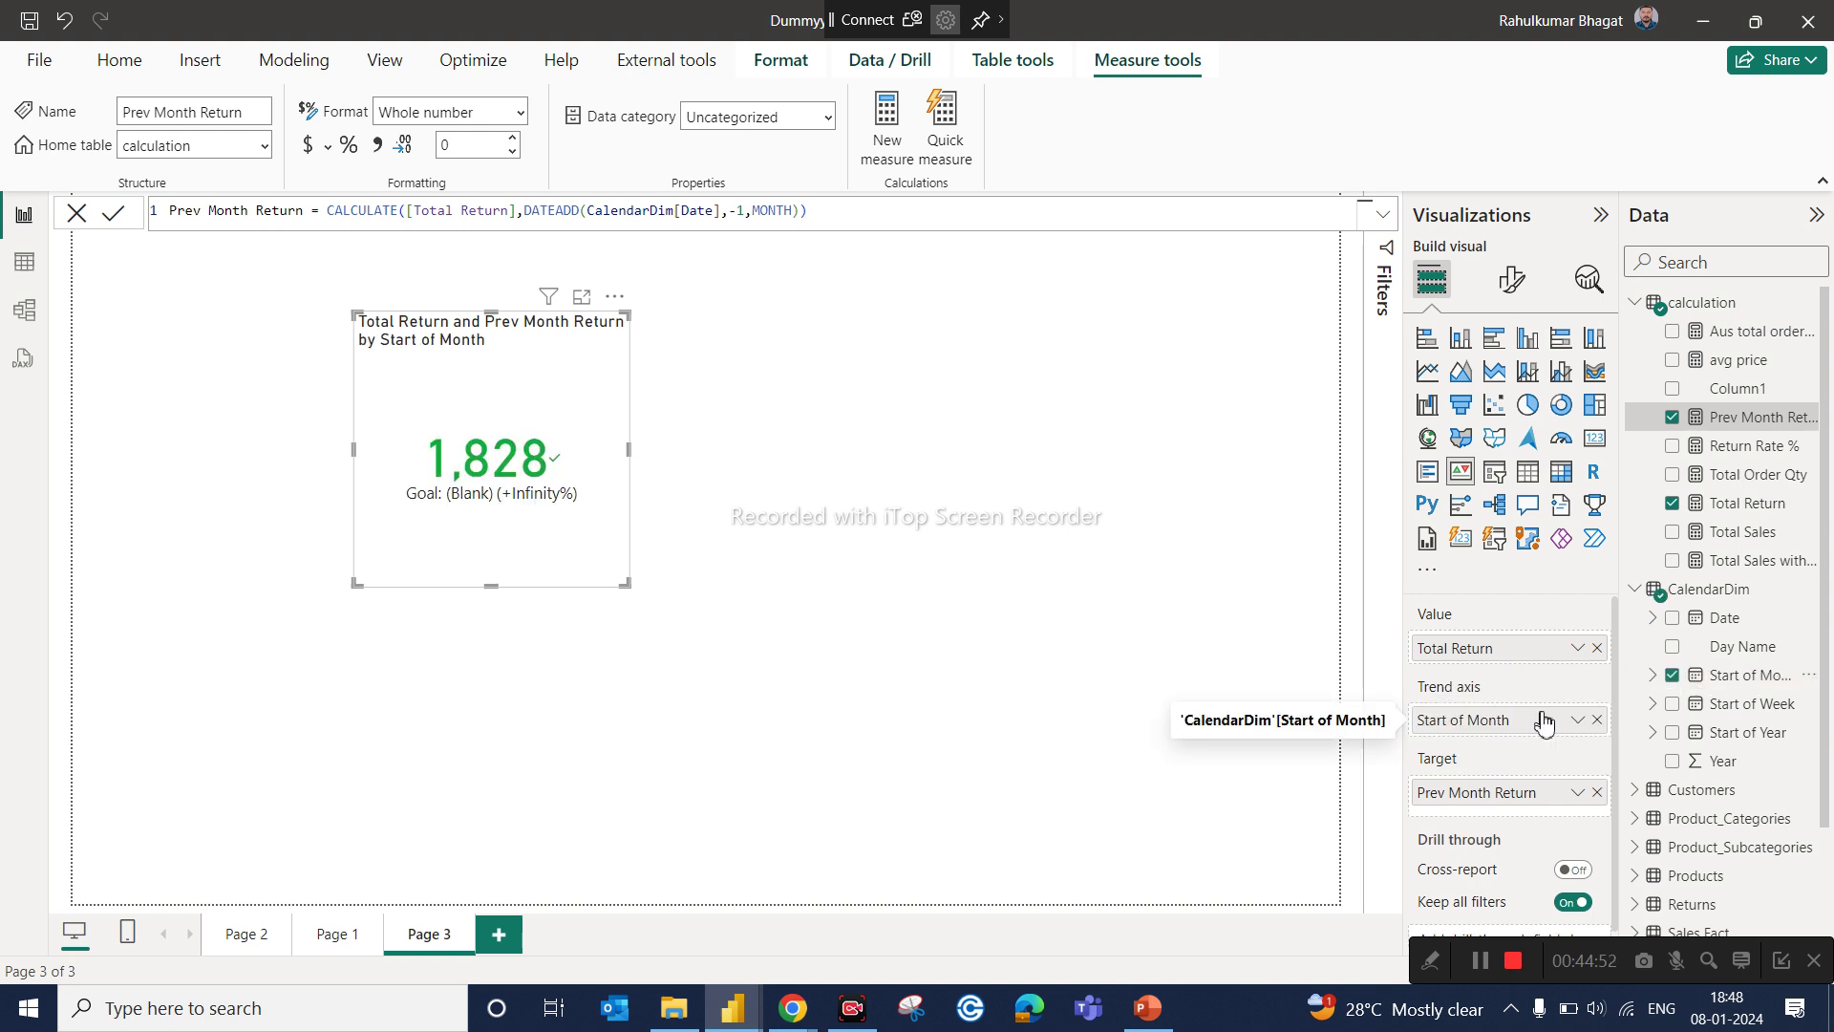
drag(623, 585, 649, 459)
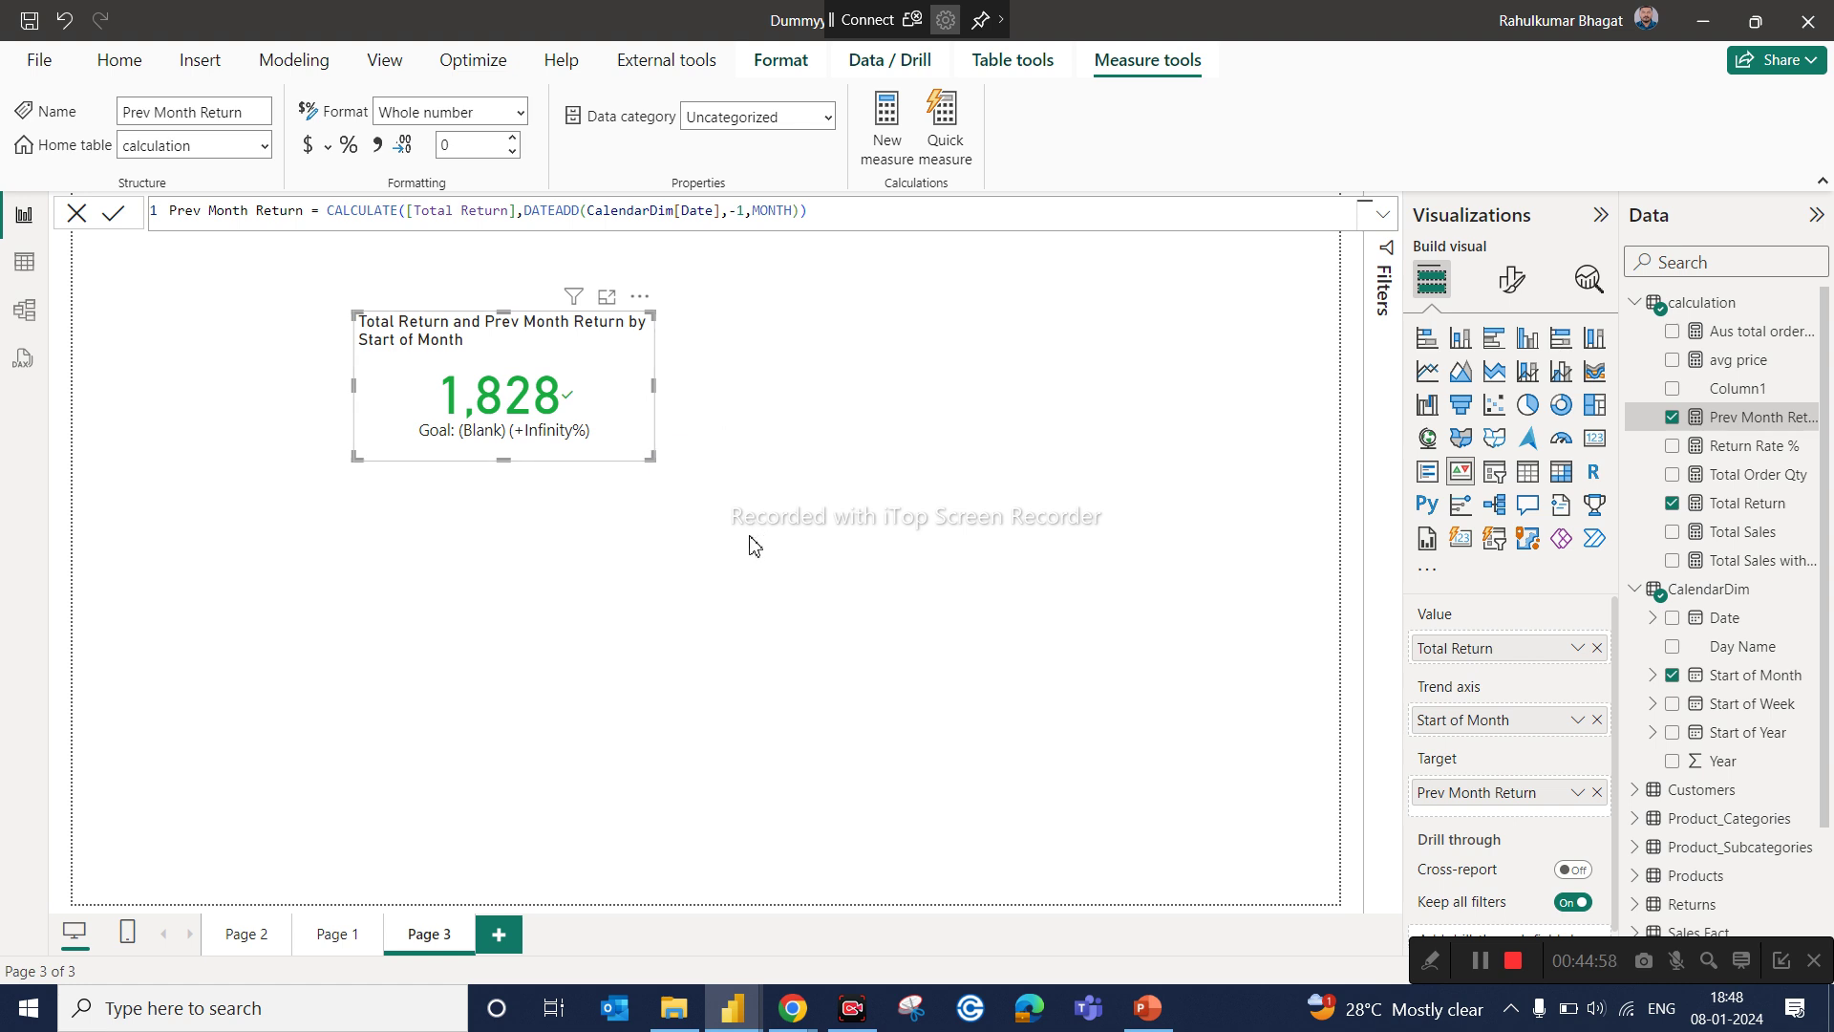
click(1323, 383)
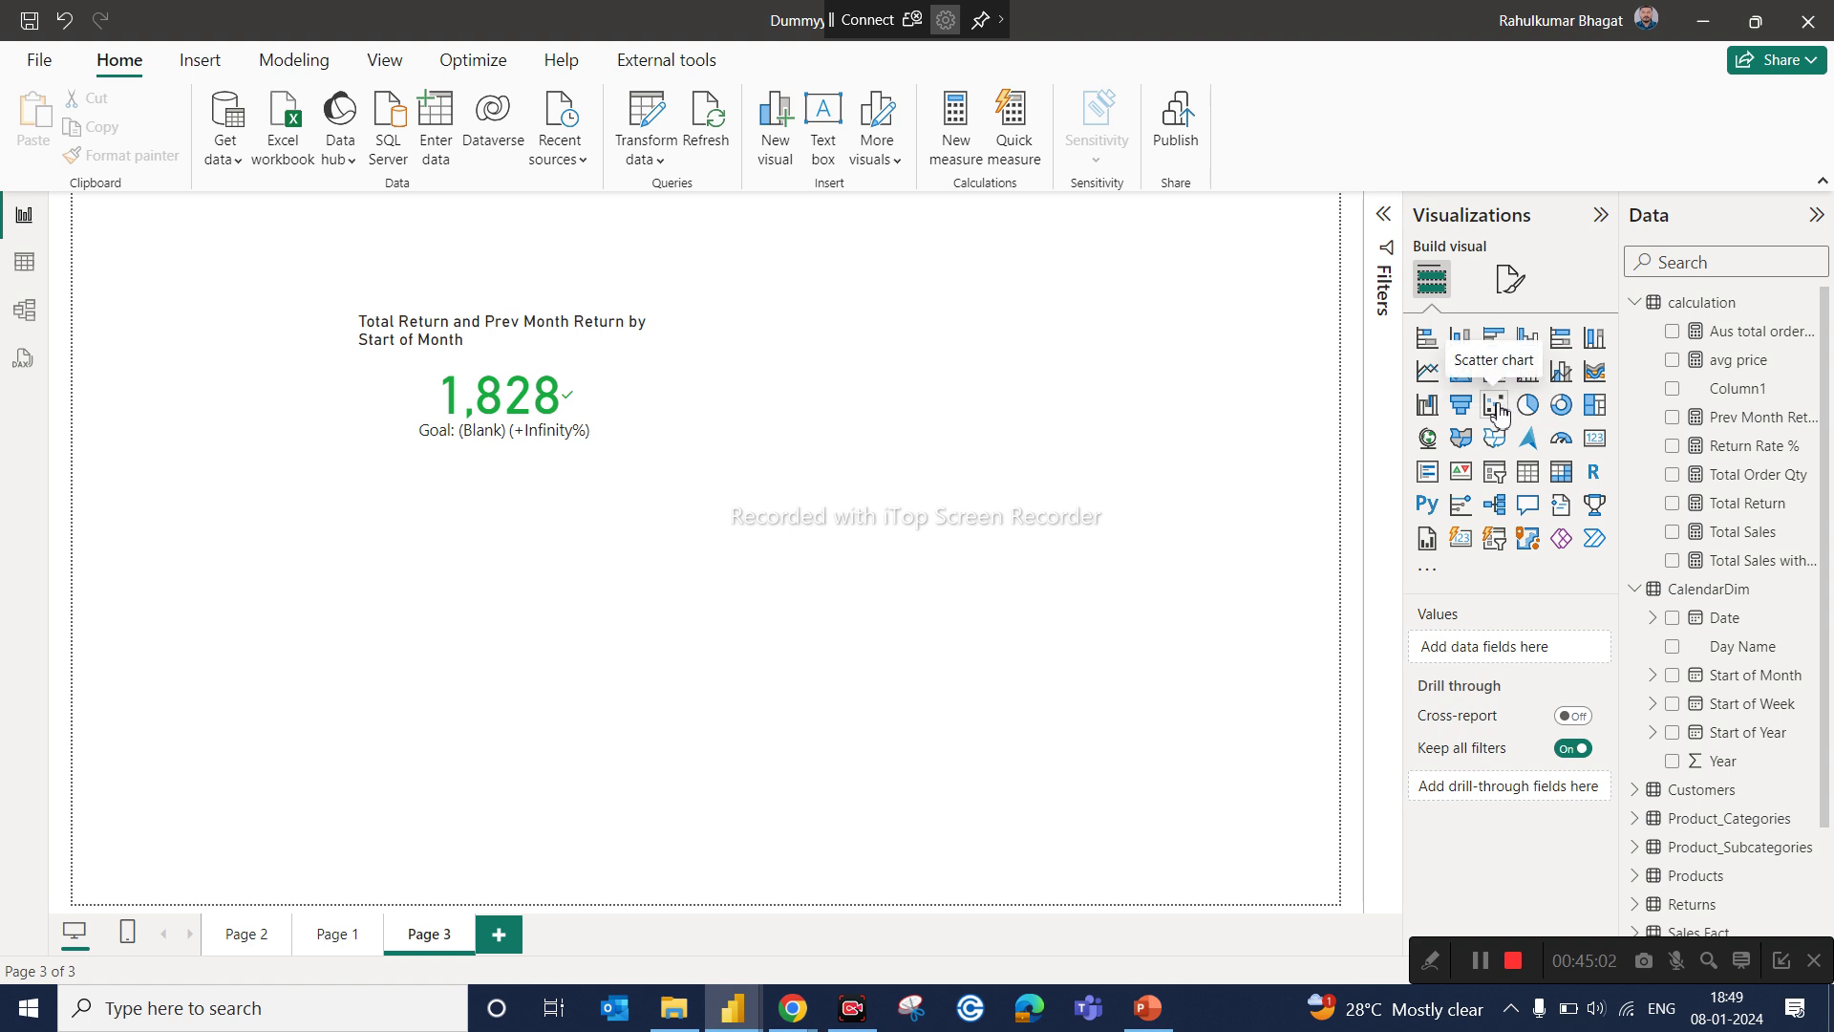
Step: Add a slicer in the page's upper right area, using Year from CalendarDim's Date hierarchy as its field
click(1503, 478)
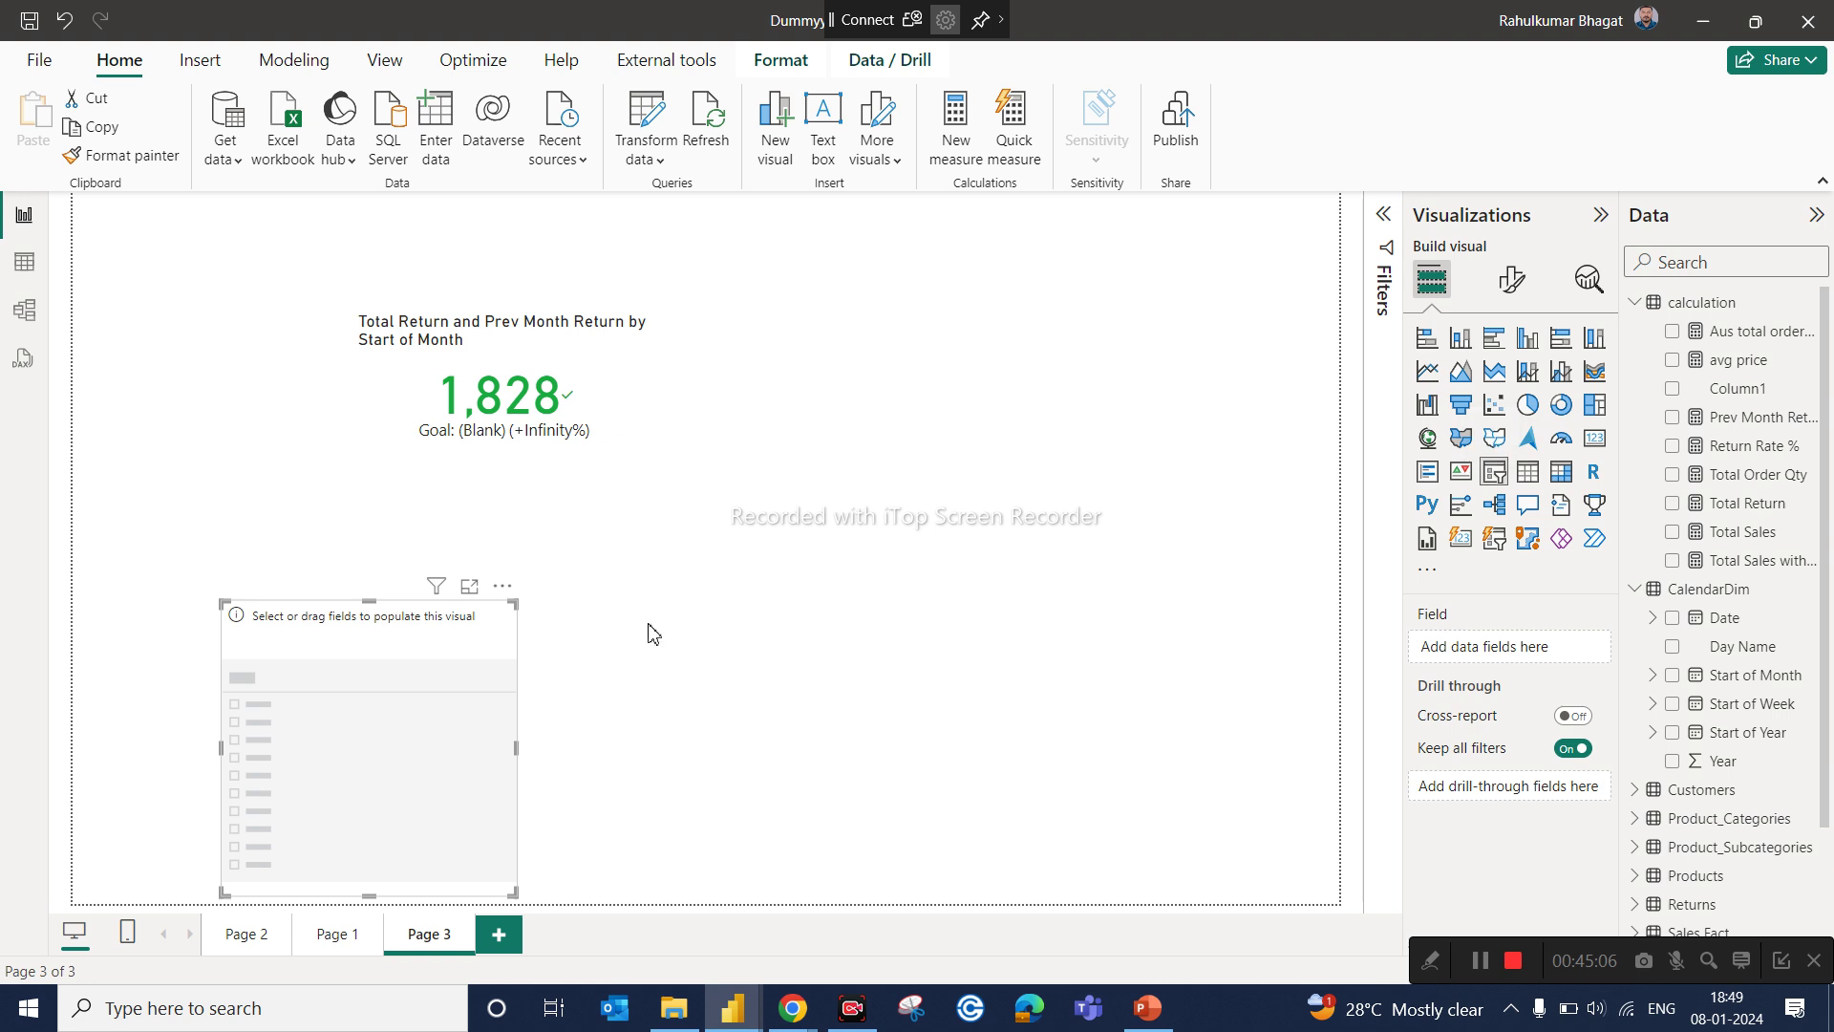
drag(348, 661, 1075, 289)
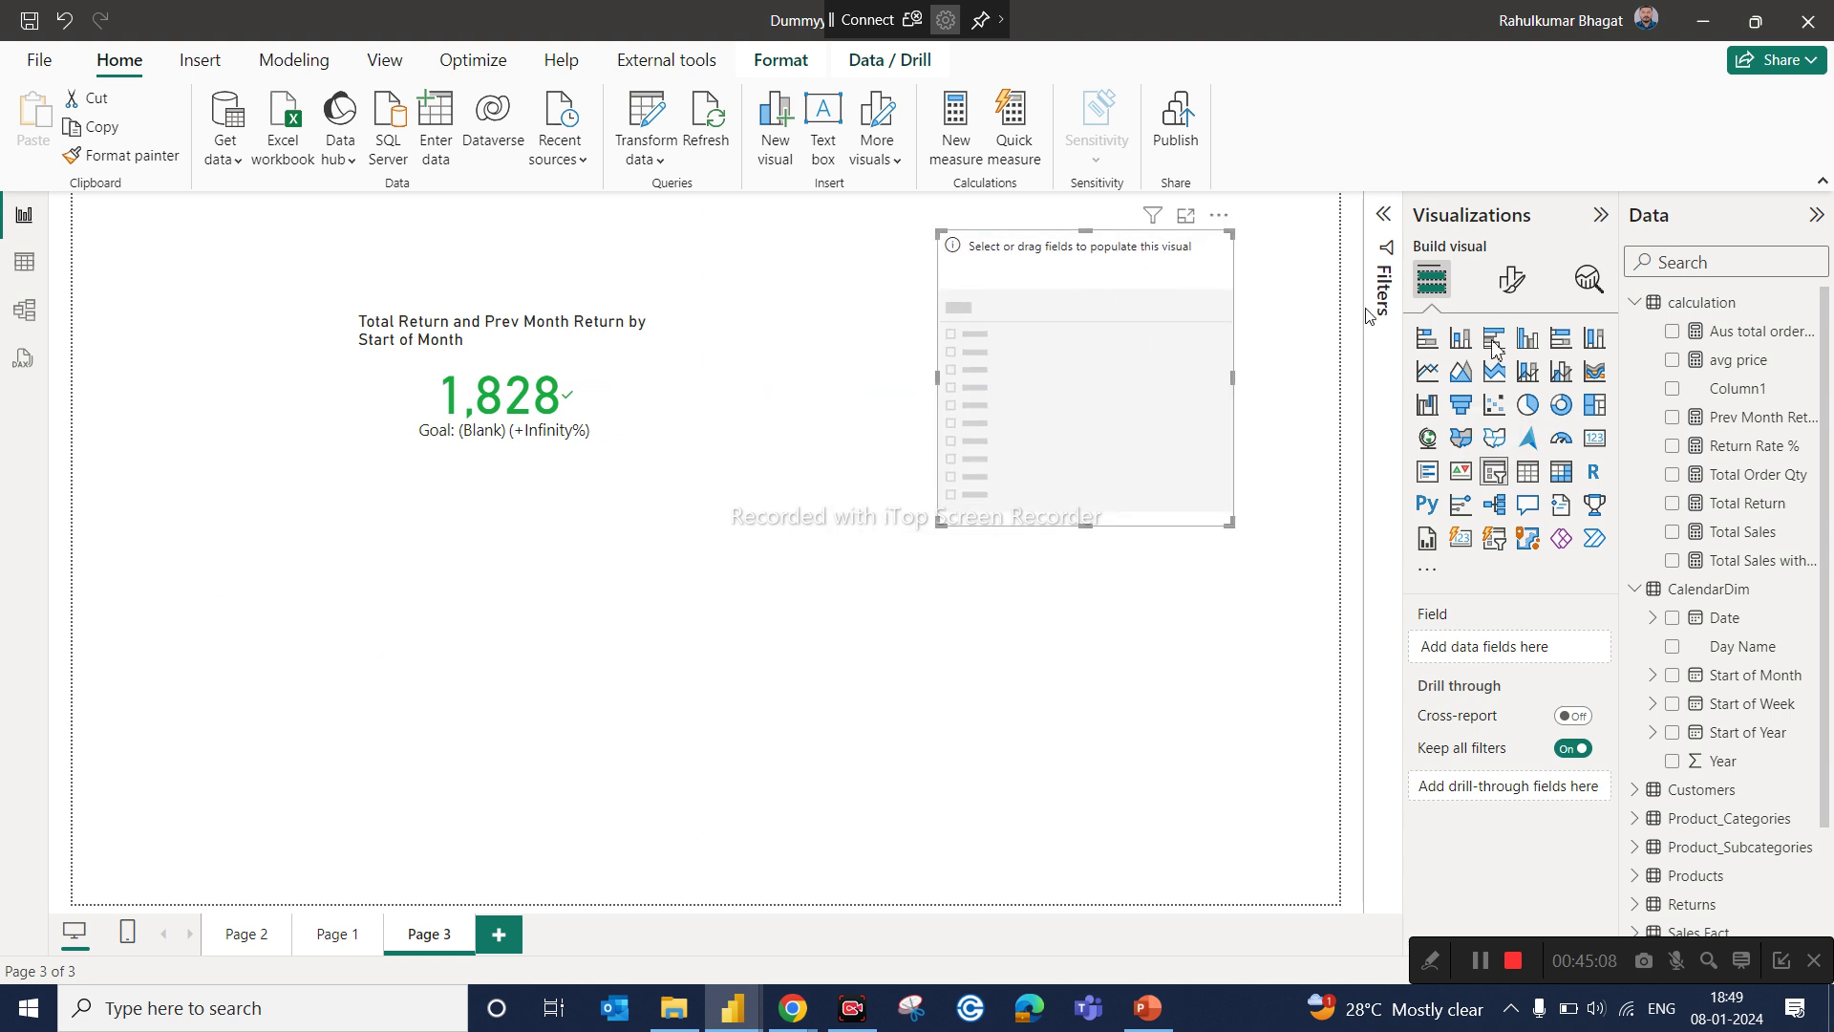
click(1693, 263)
text(yea)
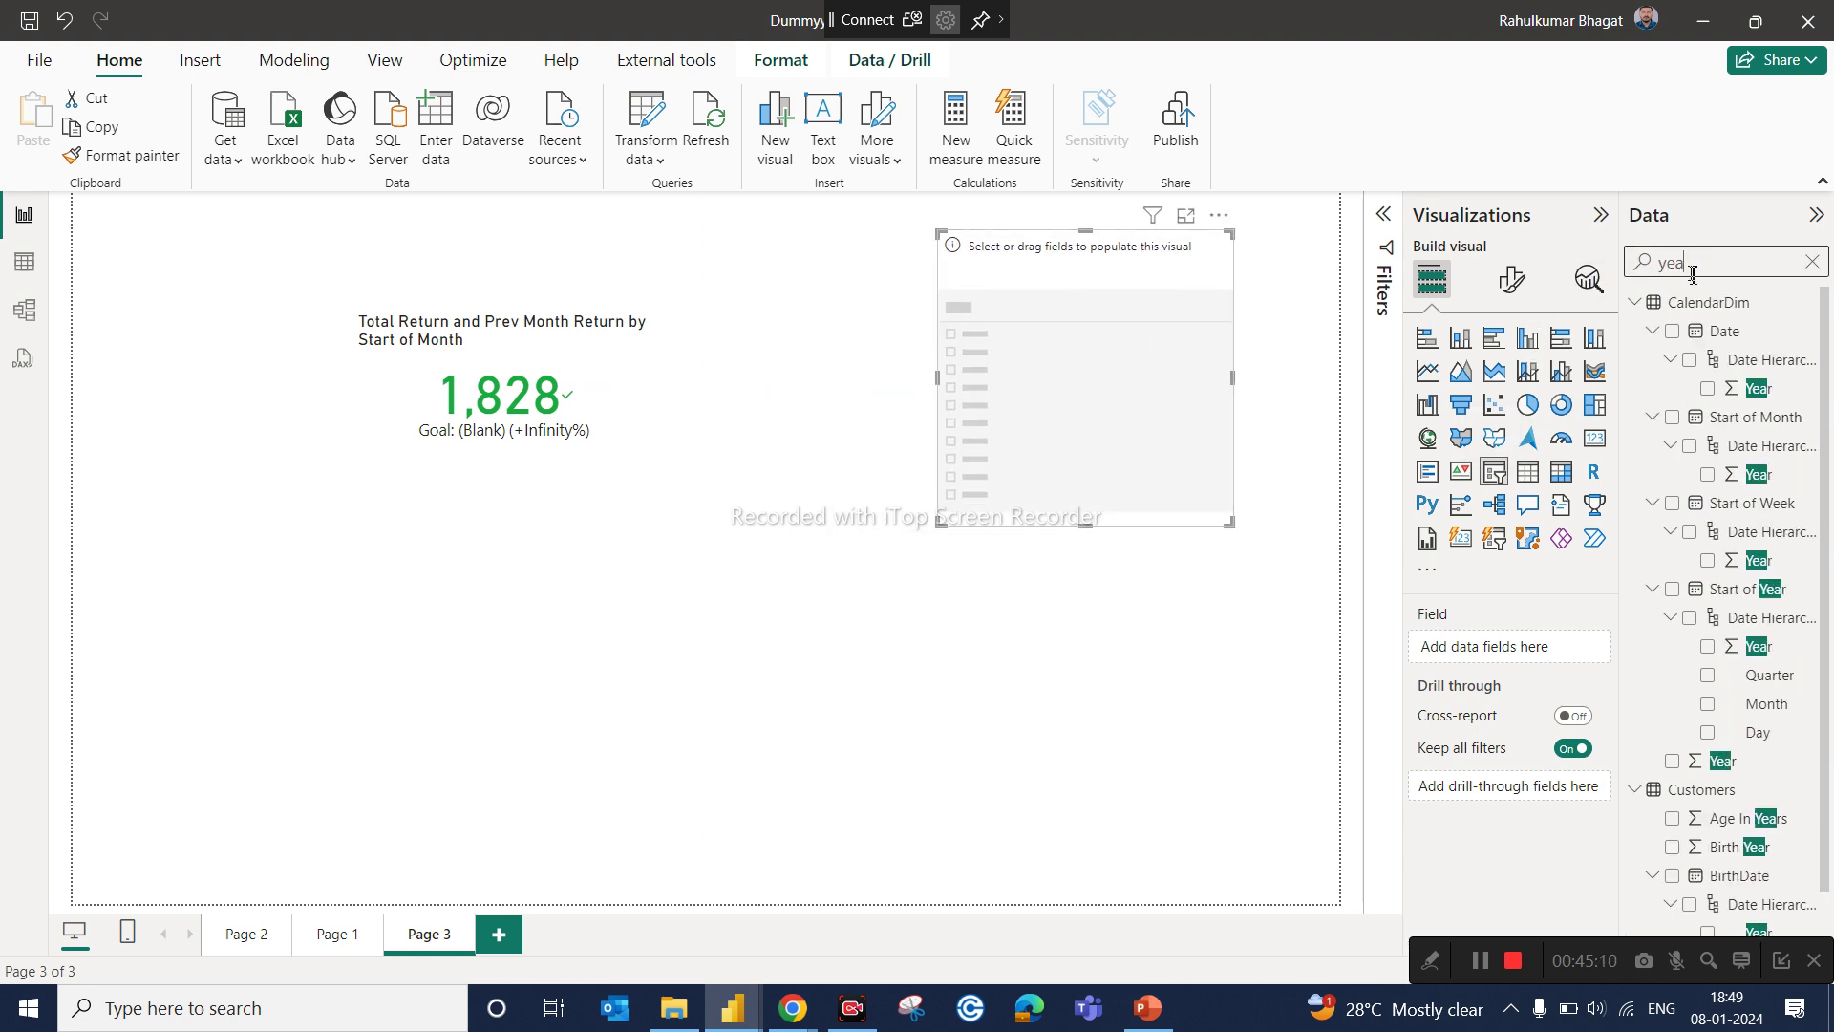
drag(1756, 406, 1560, 668)
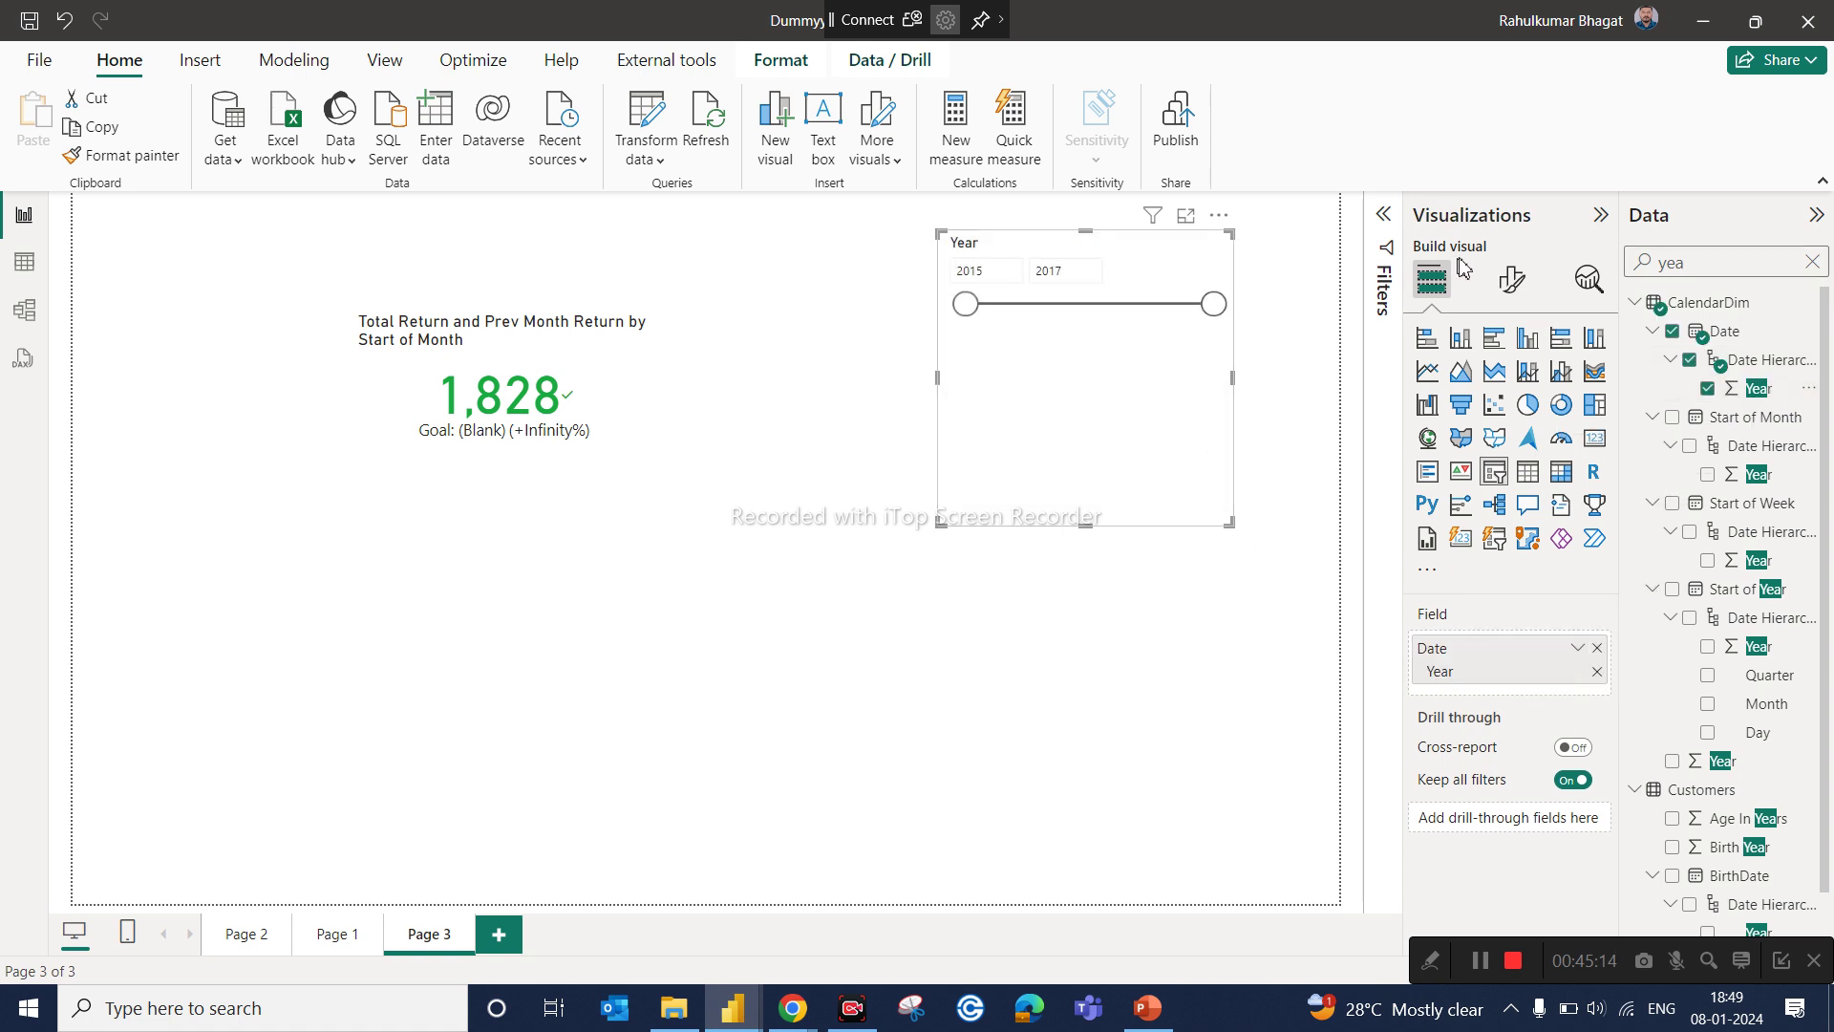
Step: Set the Year slicer's style to Vertical list and shrink it to fit its entries
click(1511, 279)
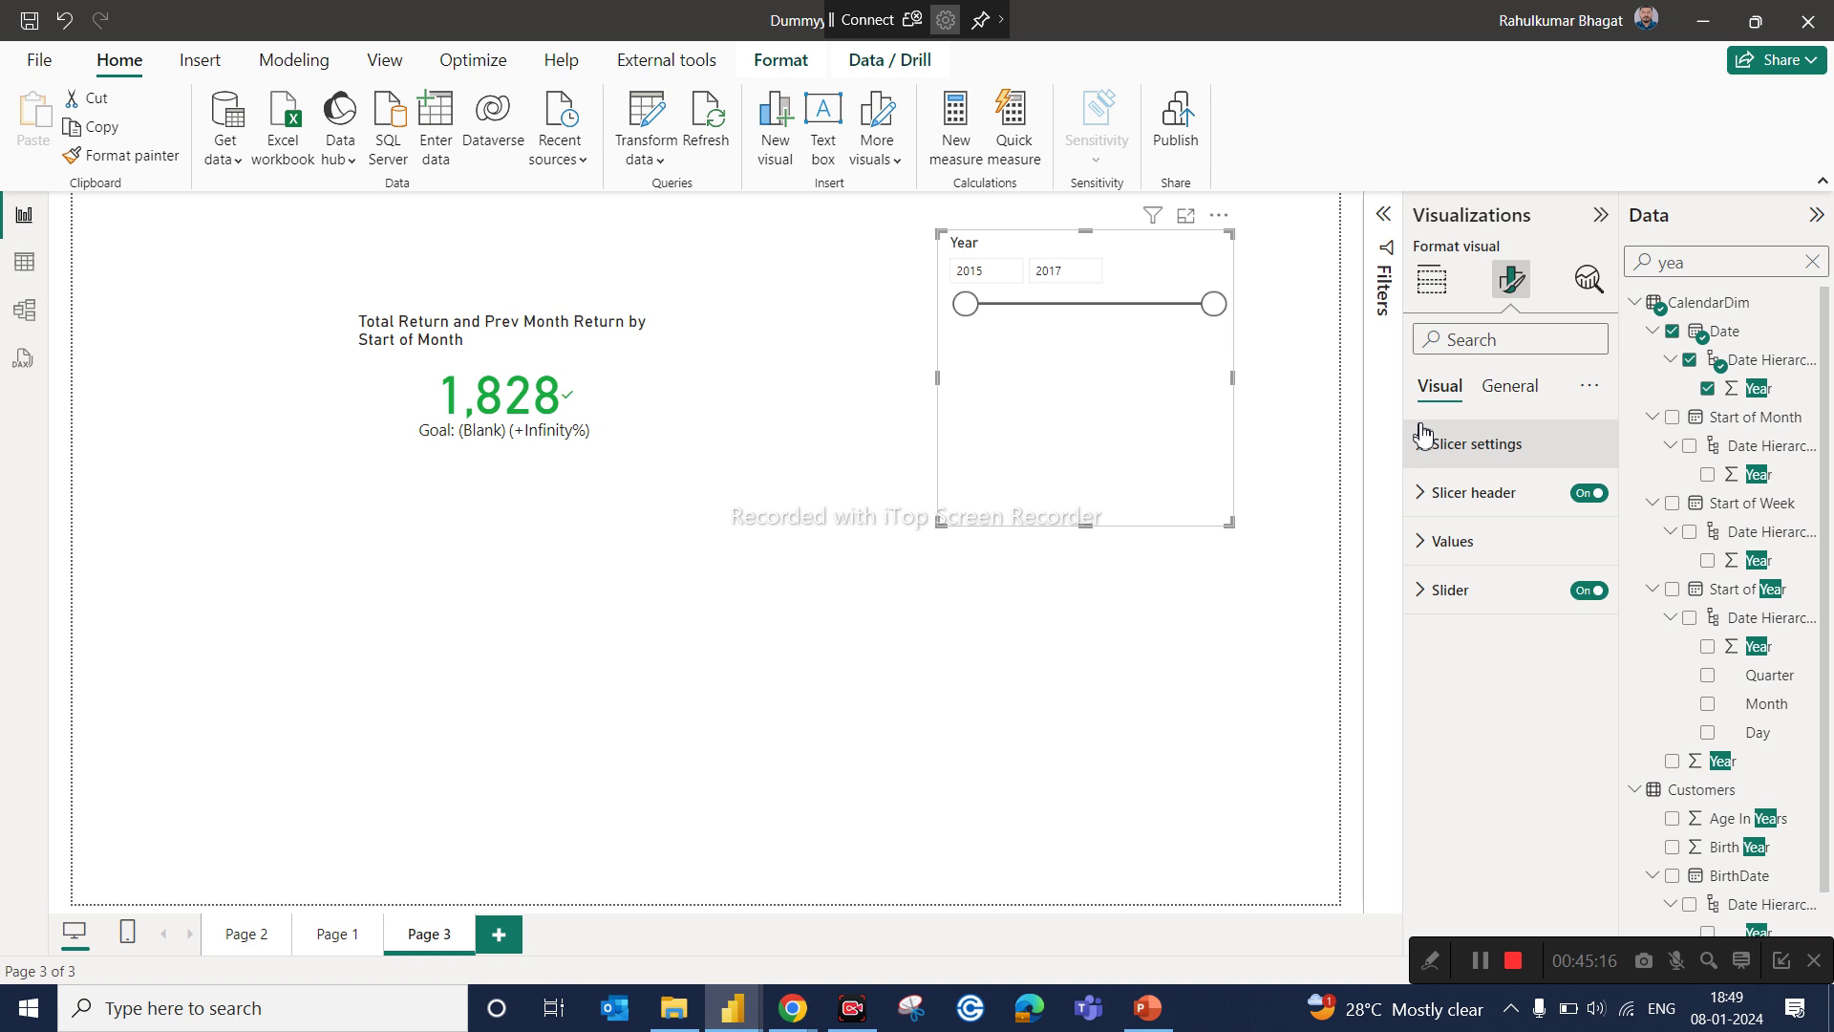
click(1424, 436)
click(1494, 562)
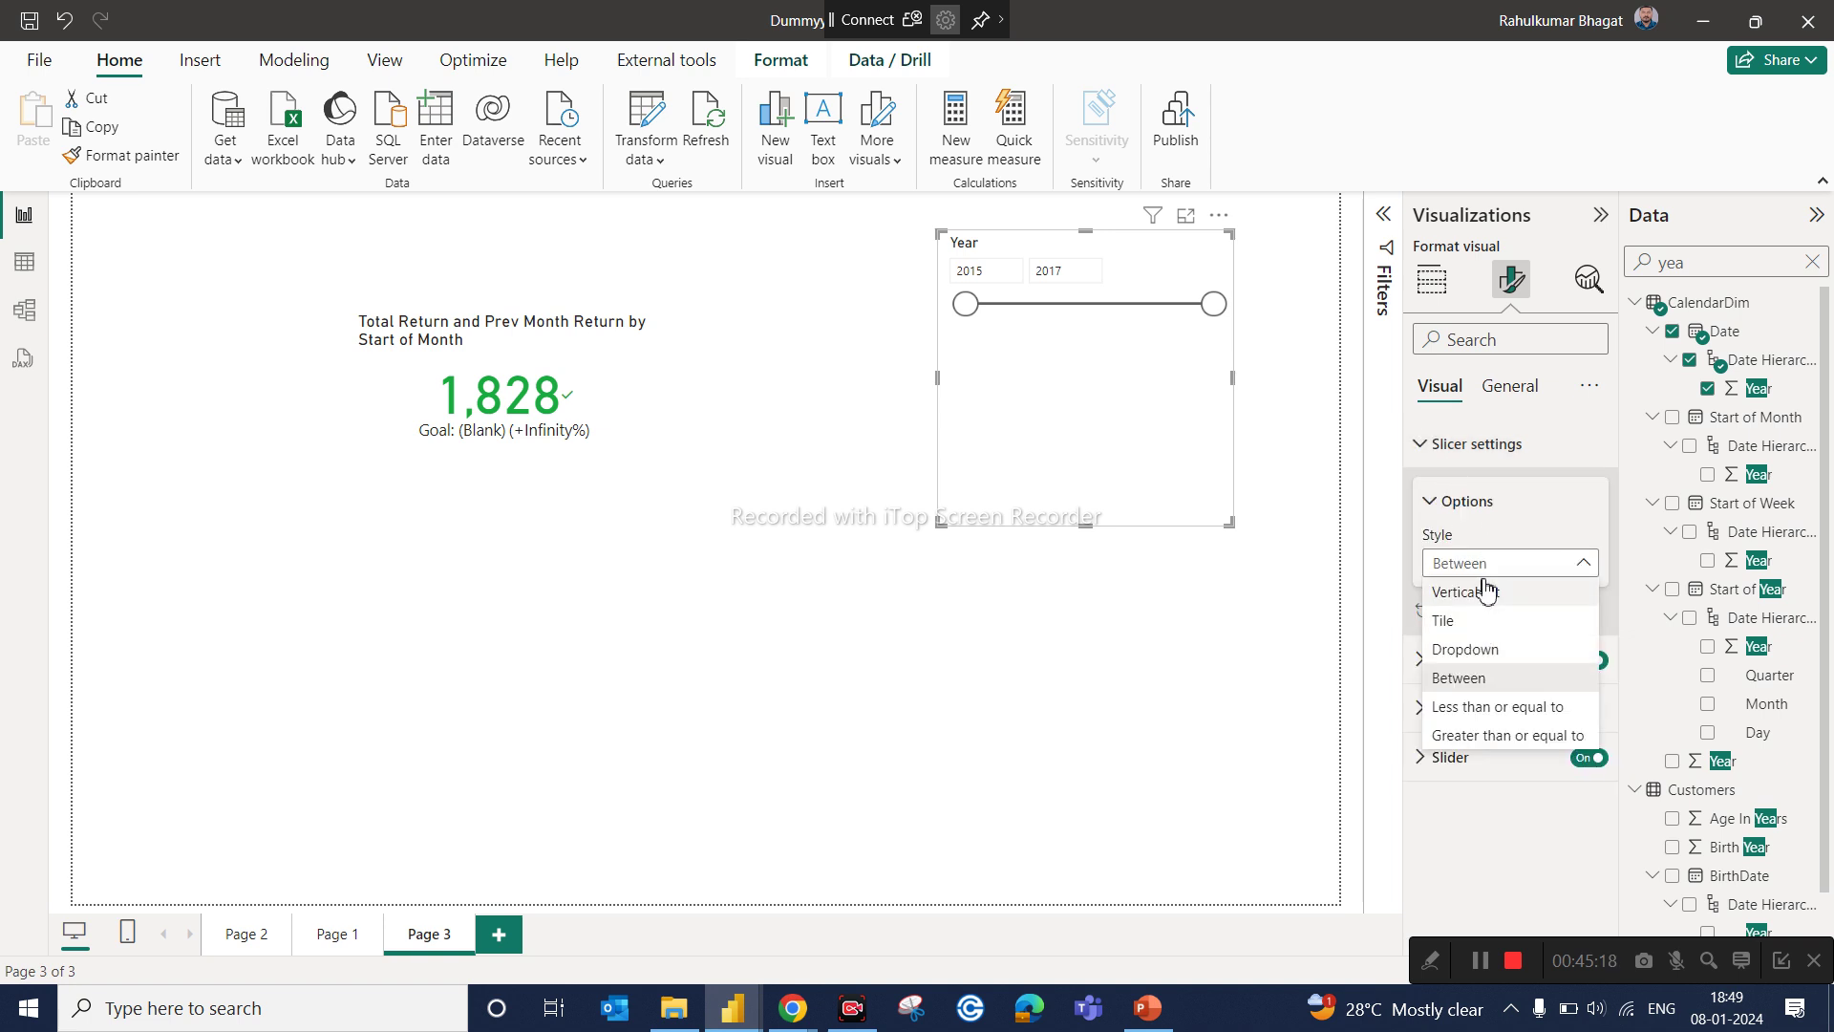
click(1483, 591)
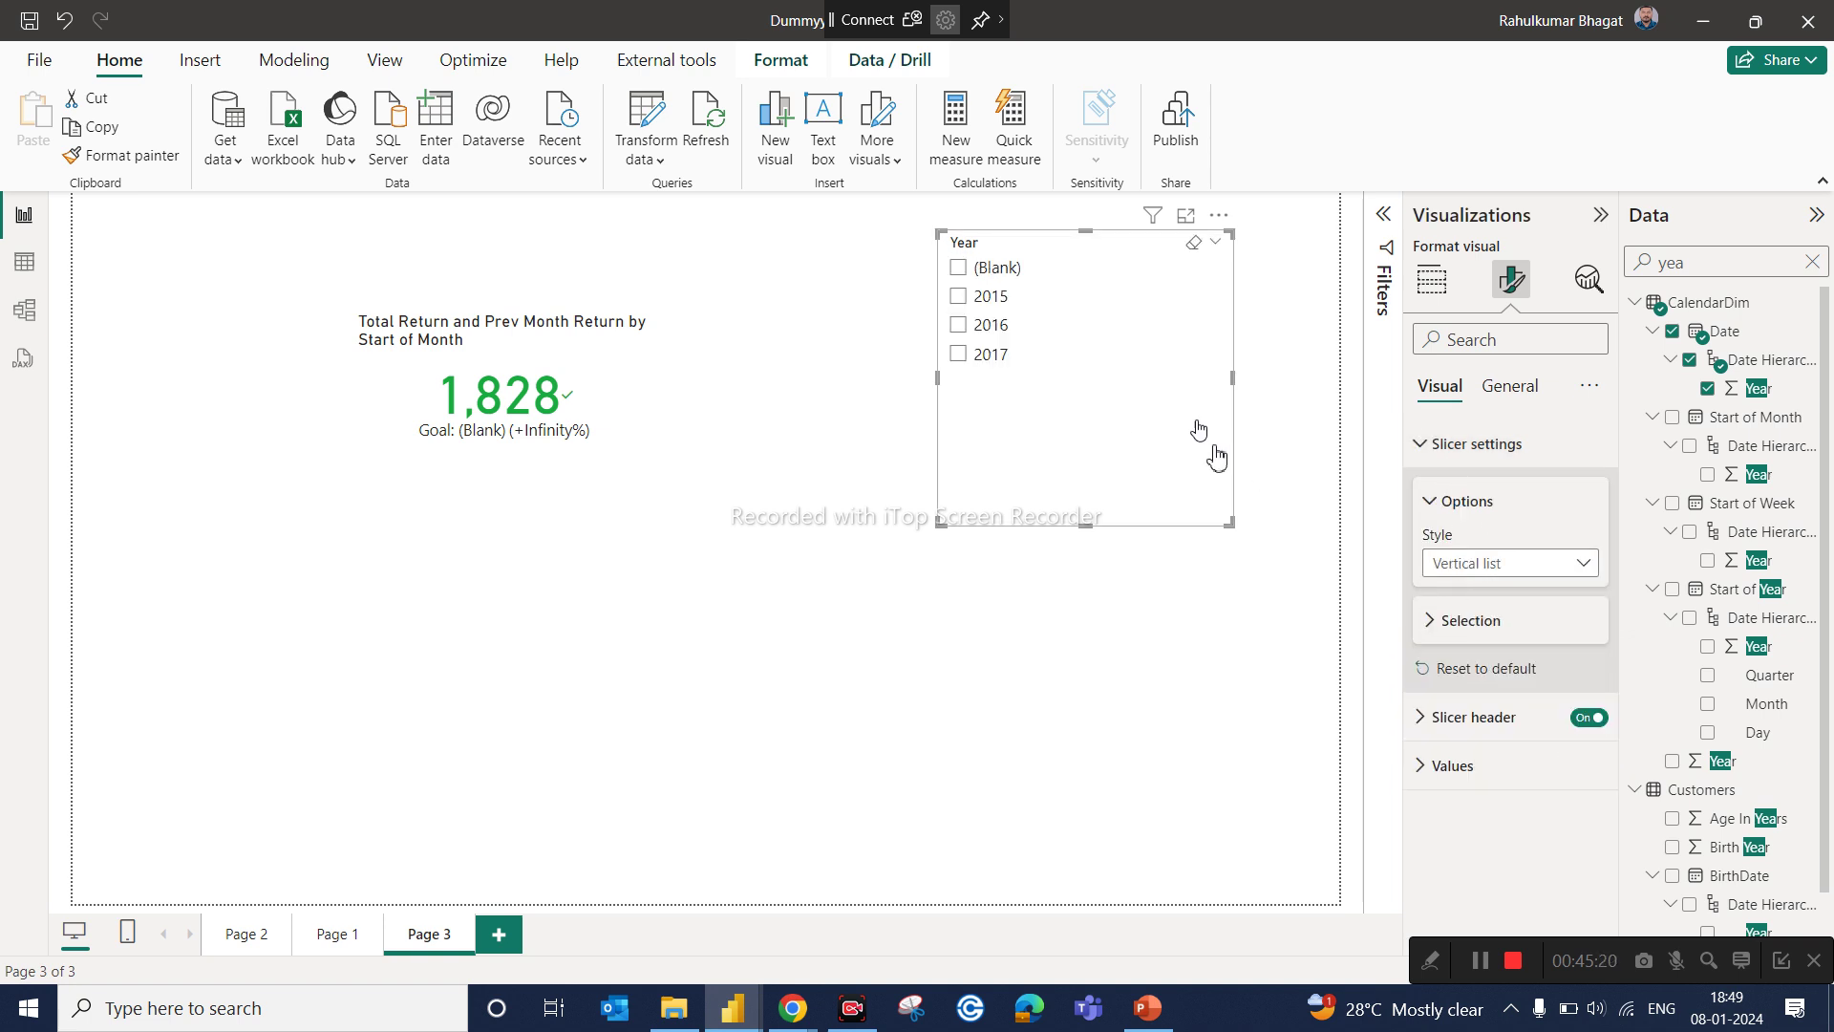
drag(1227, 523, 1128, 380)
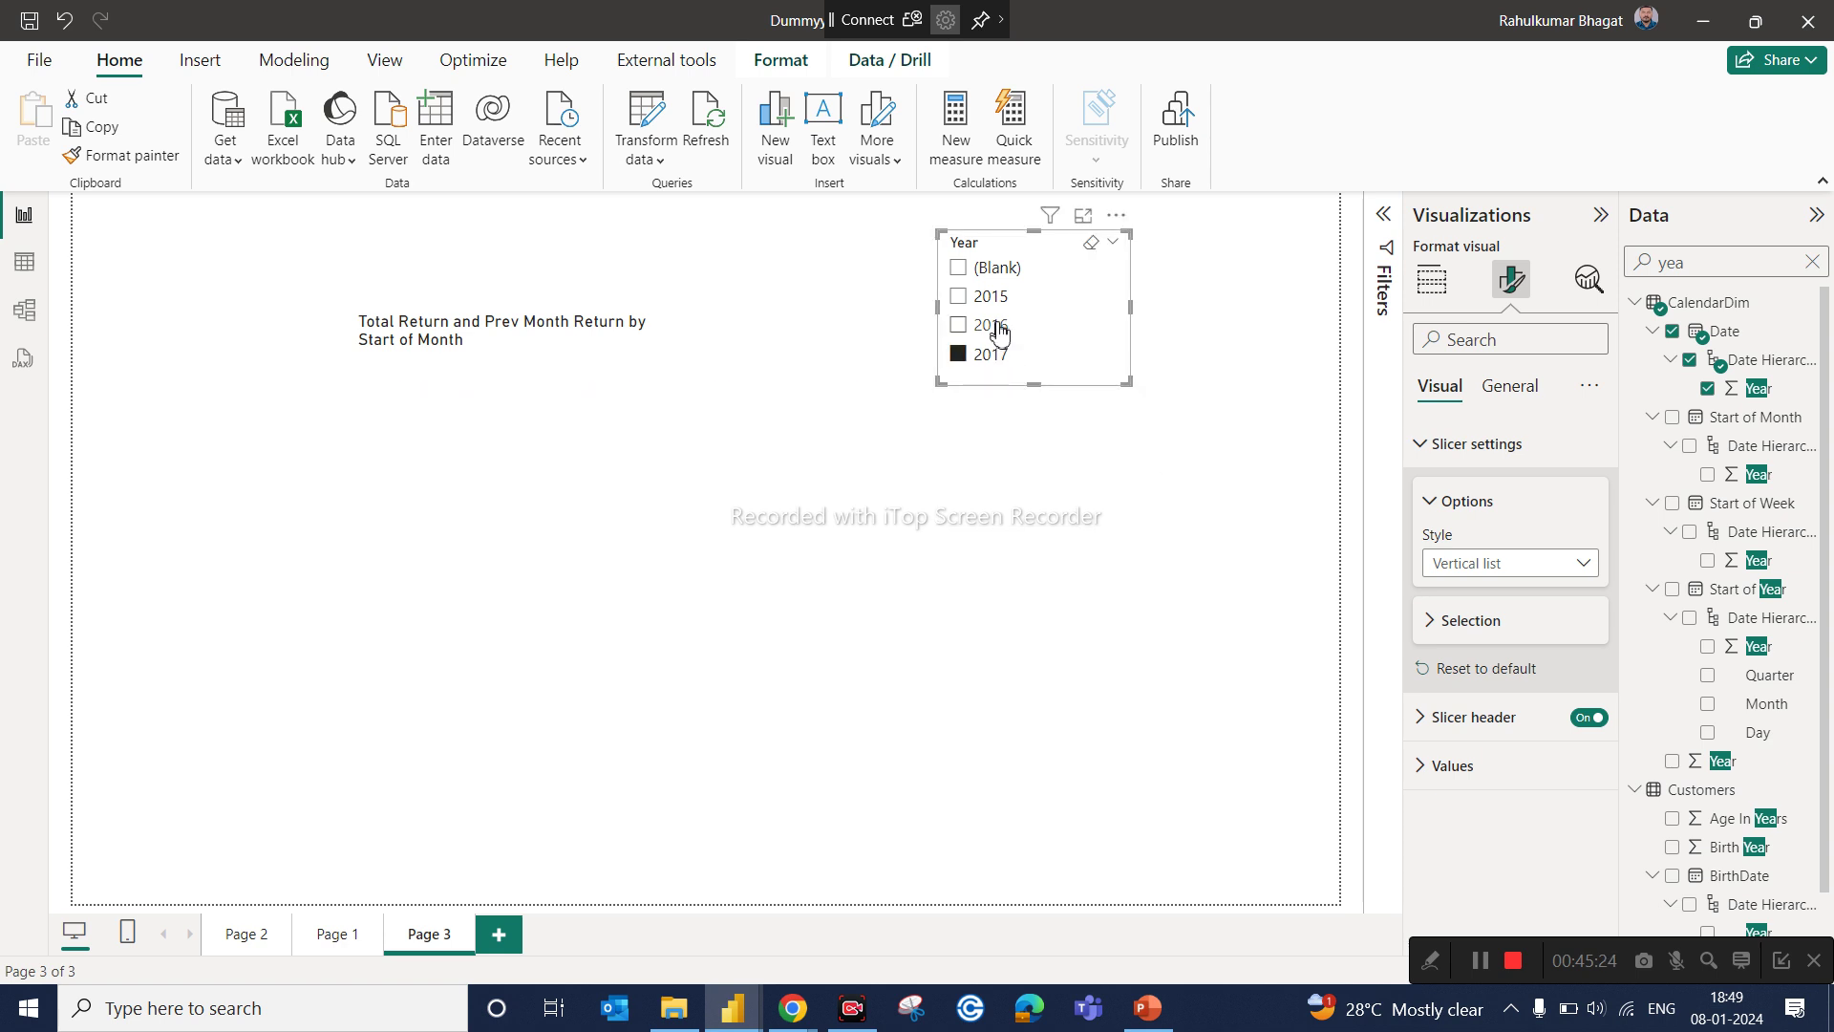
Step: Test the KPI against the Year slicer with 2016 and 2015, and leave no year selected
click(999, 330)
click(992, 298)
click(974, 298)
click(555, 478)
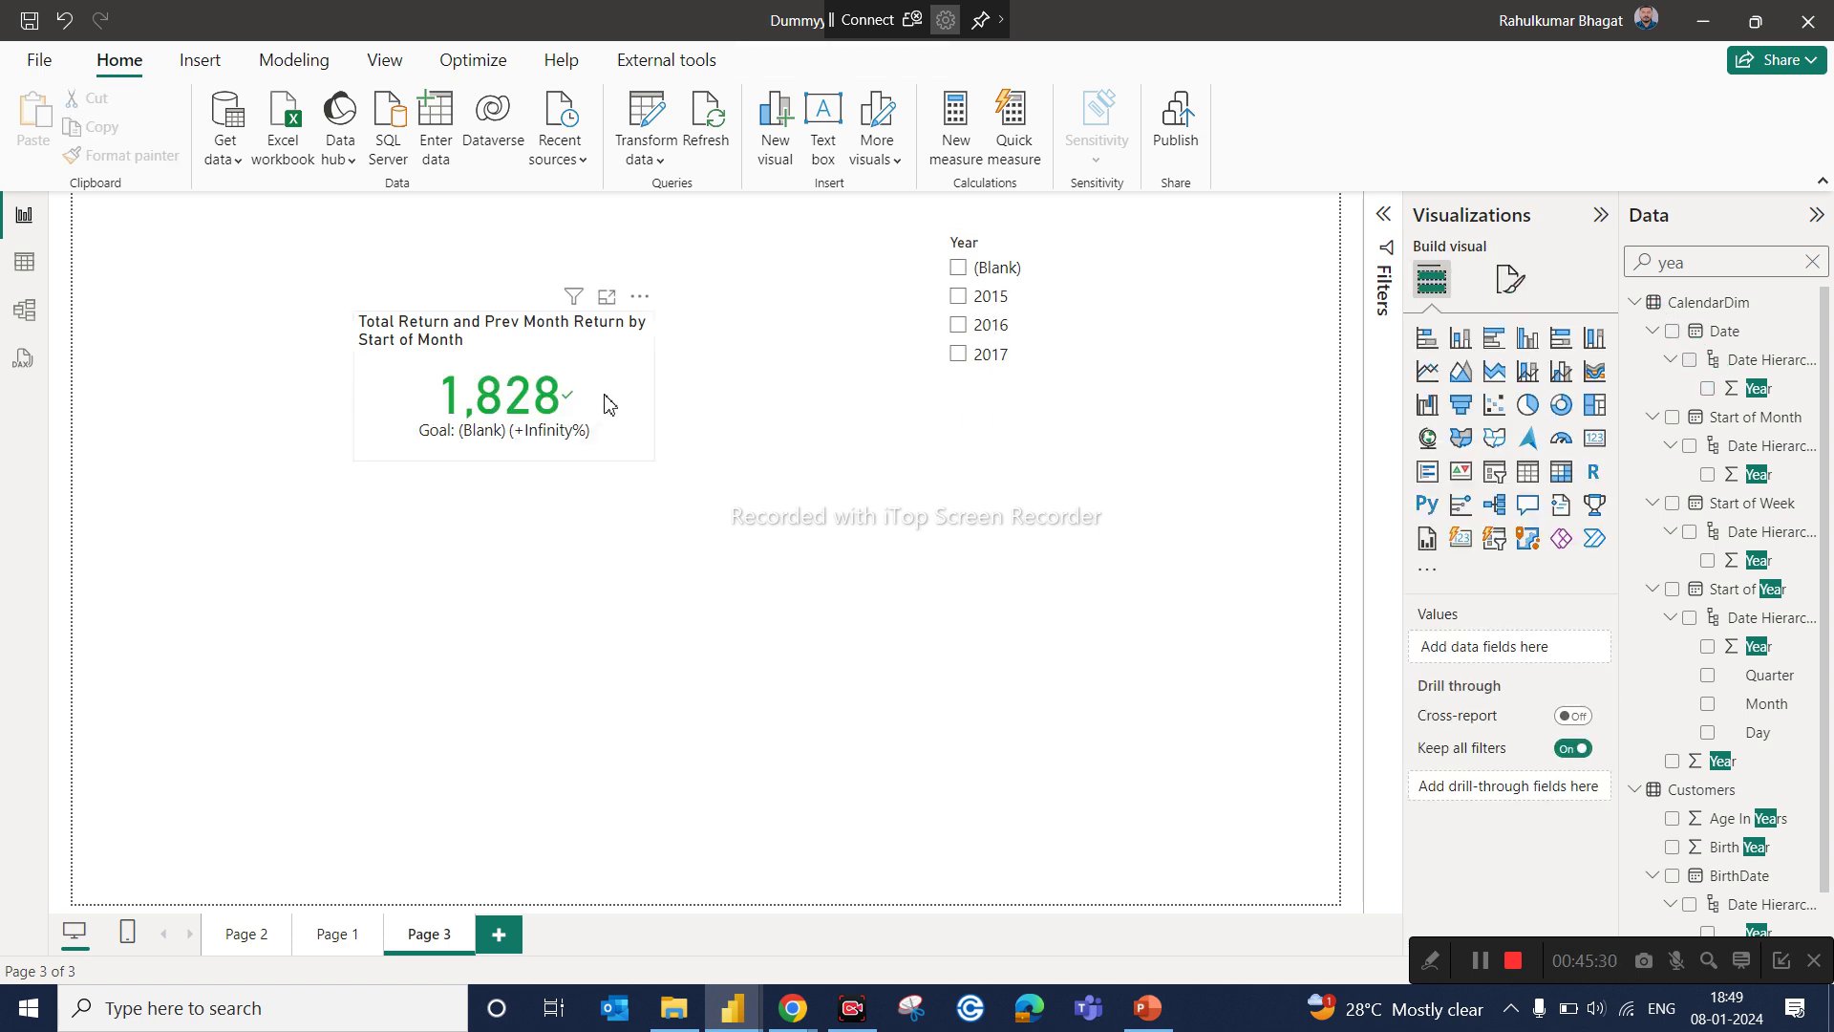
Step: Clear the data field search and display the Prev Month Return measure's formula for review
click(651, 385)
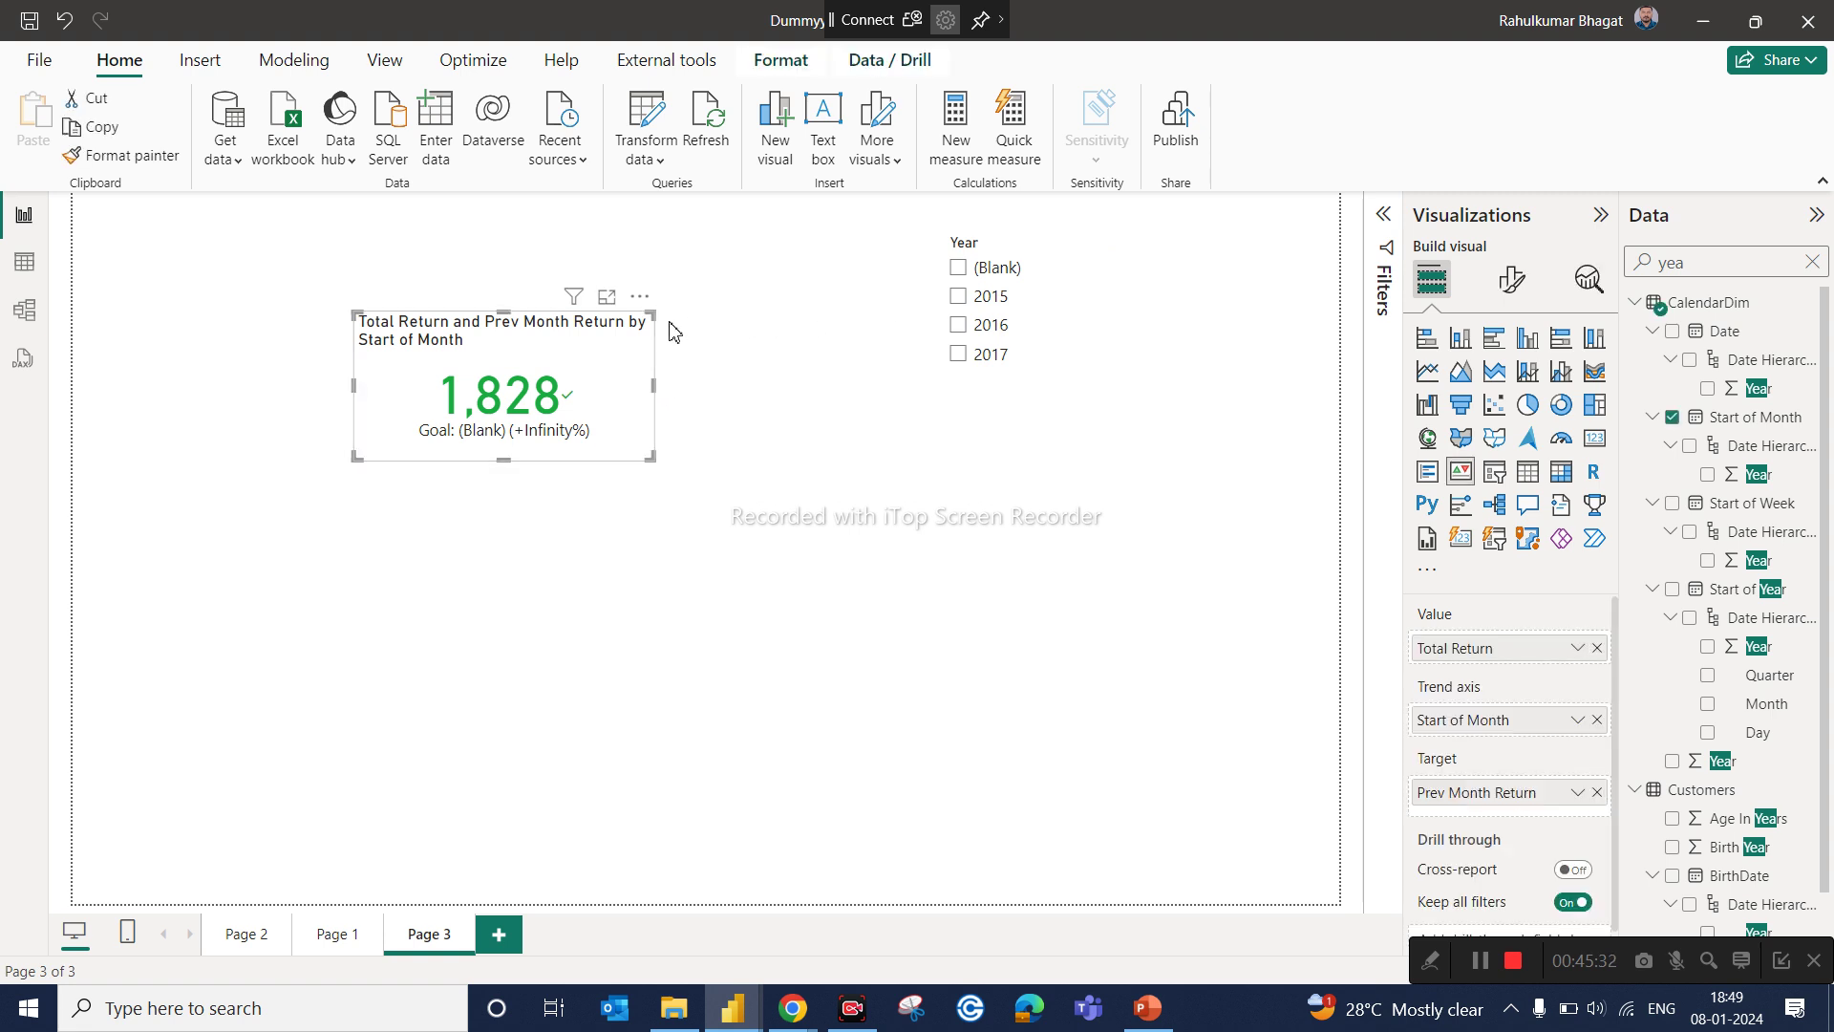
click(1813, 261)
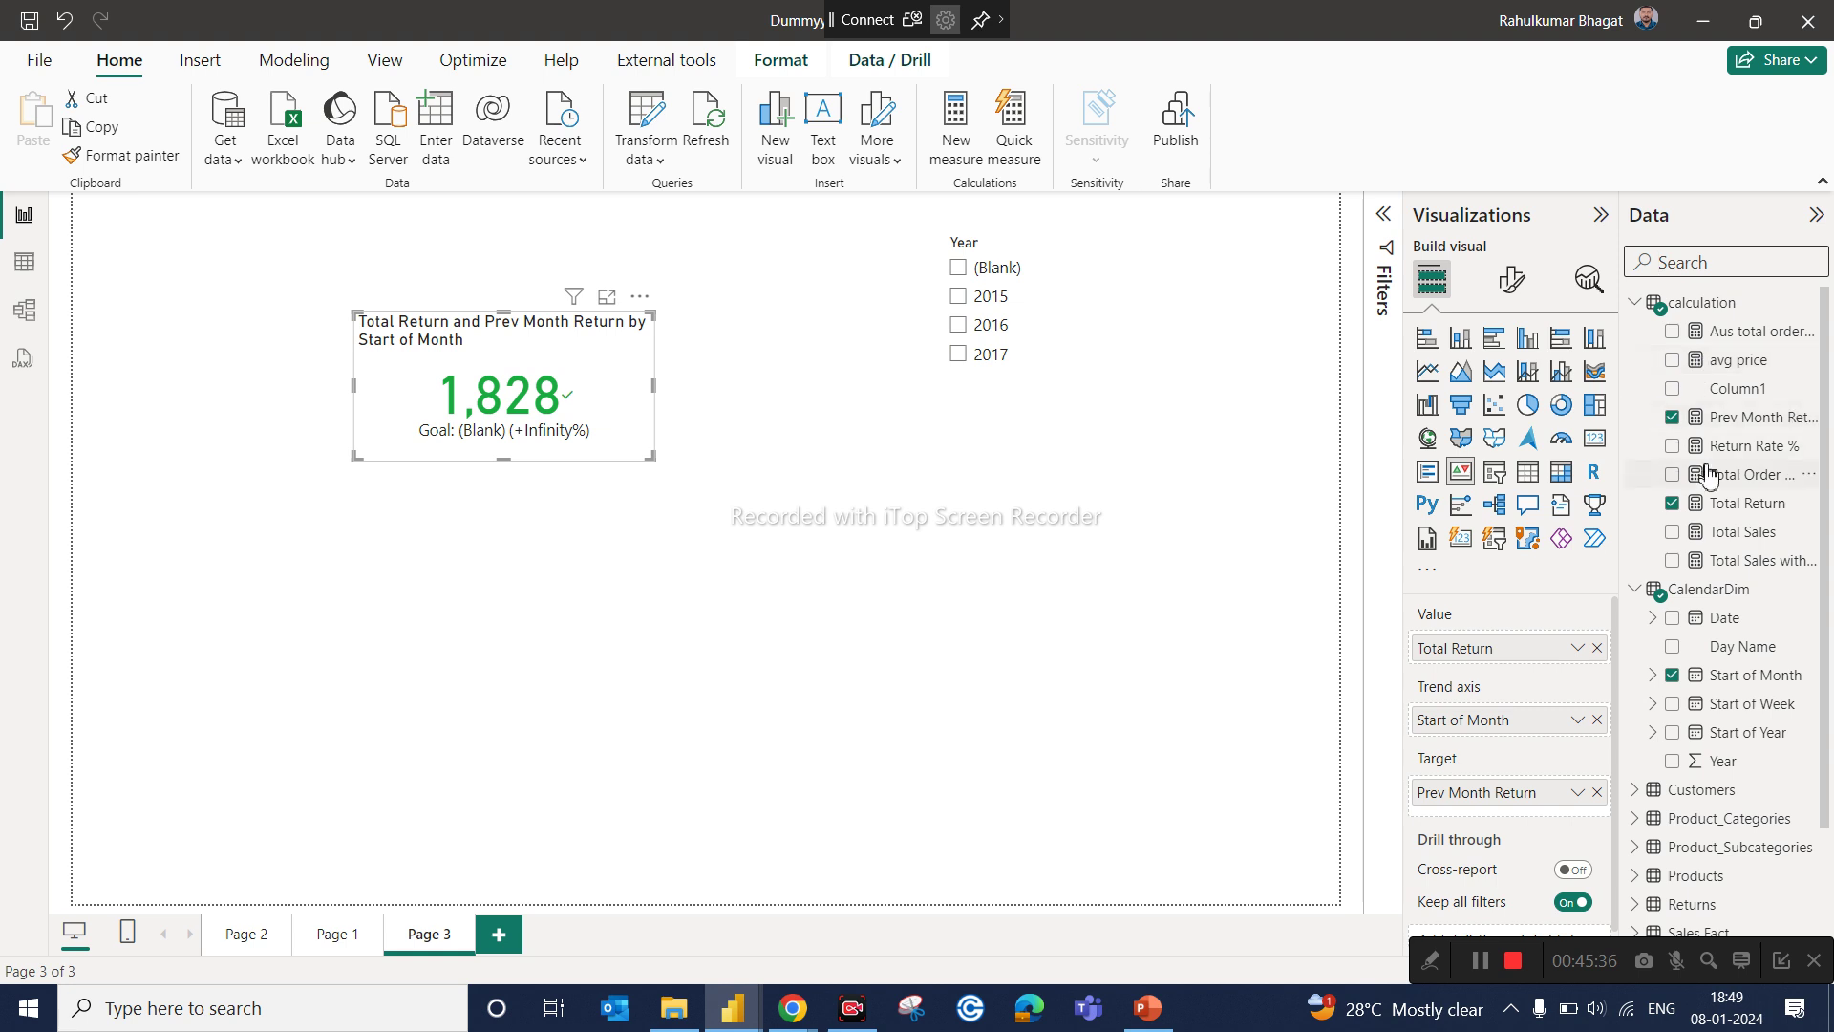
click(1741, 419)
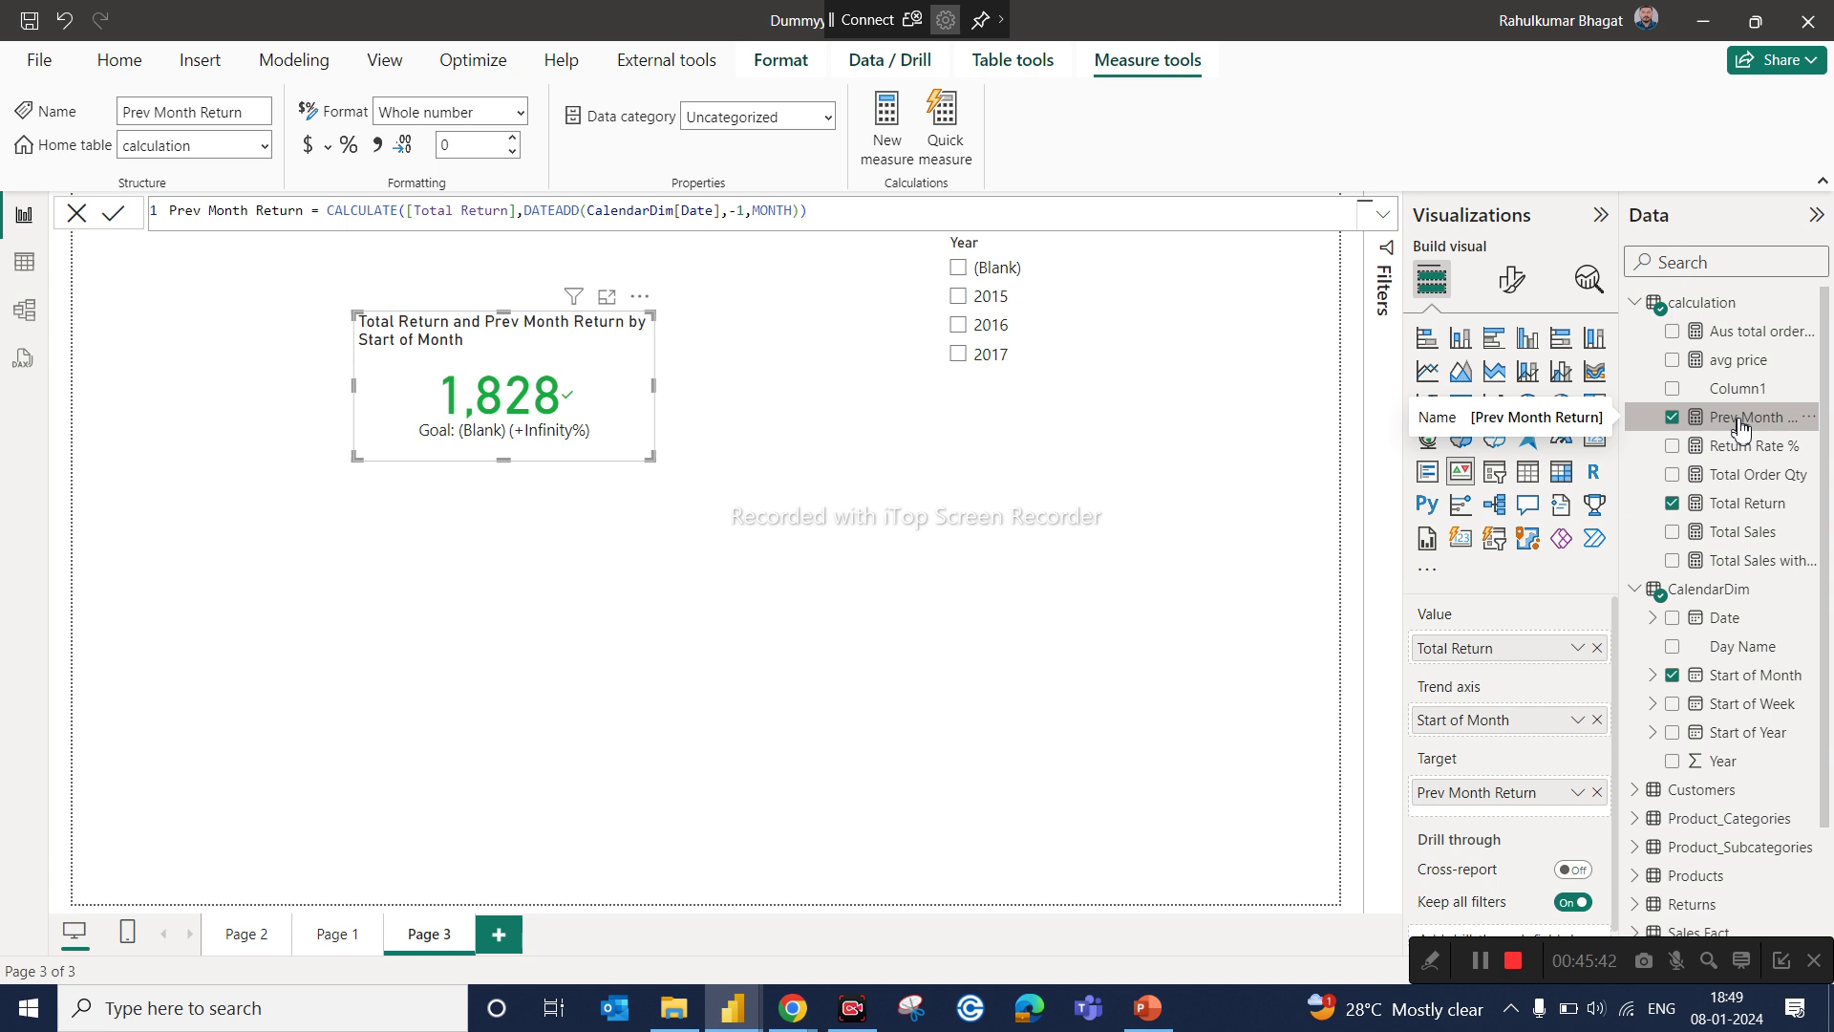
Step: Inspect the relationship between CalendarDim's Date and Returns' ReturnDate in the model, and return to the report
click(29, 342)
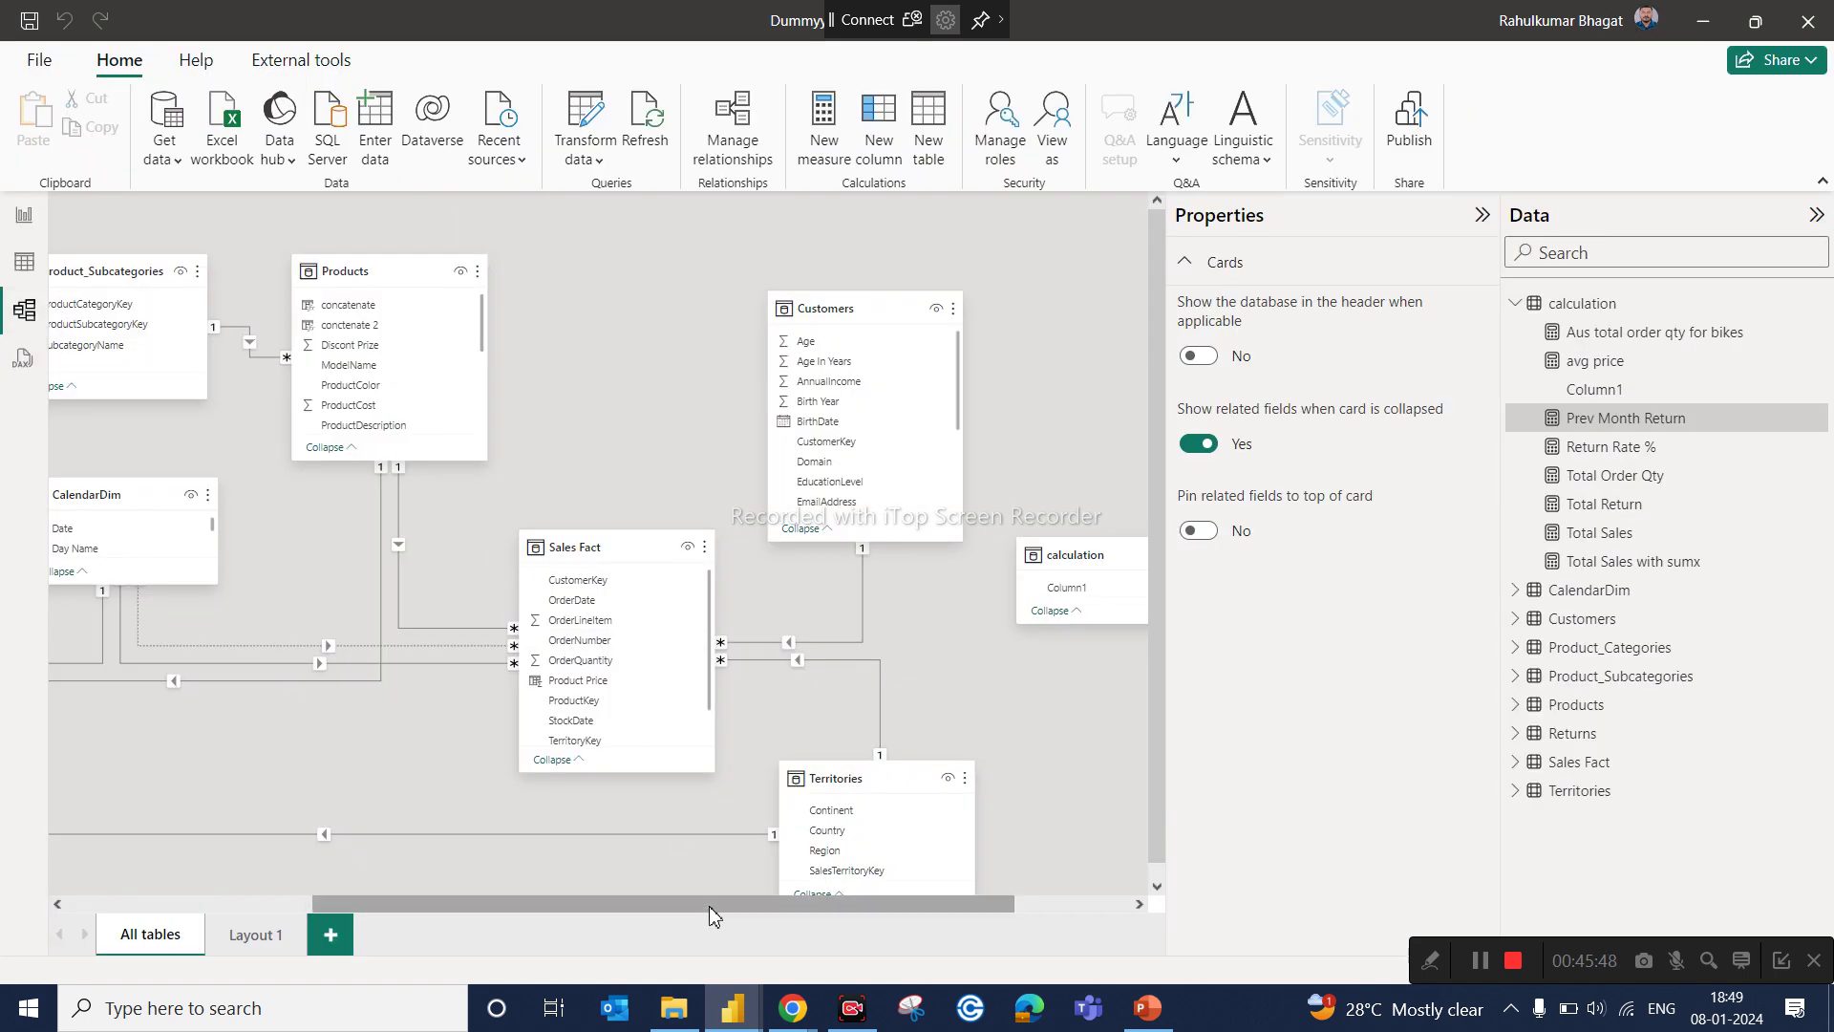
drag(709, 906, 521, 892)
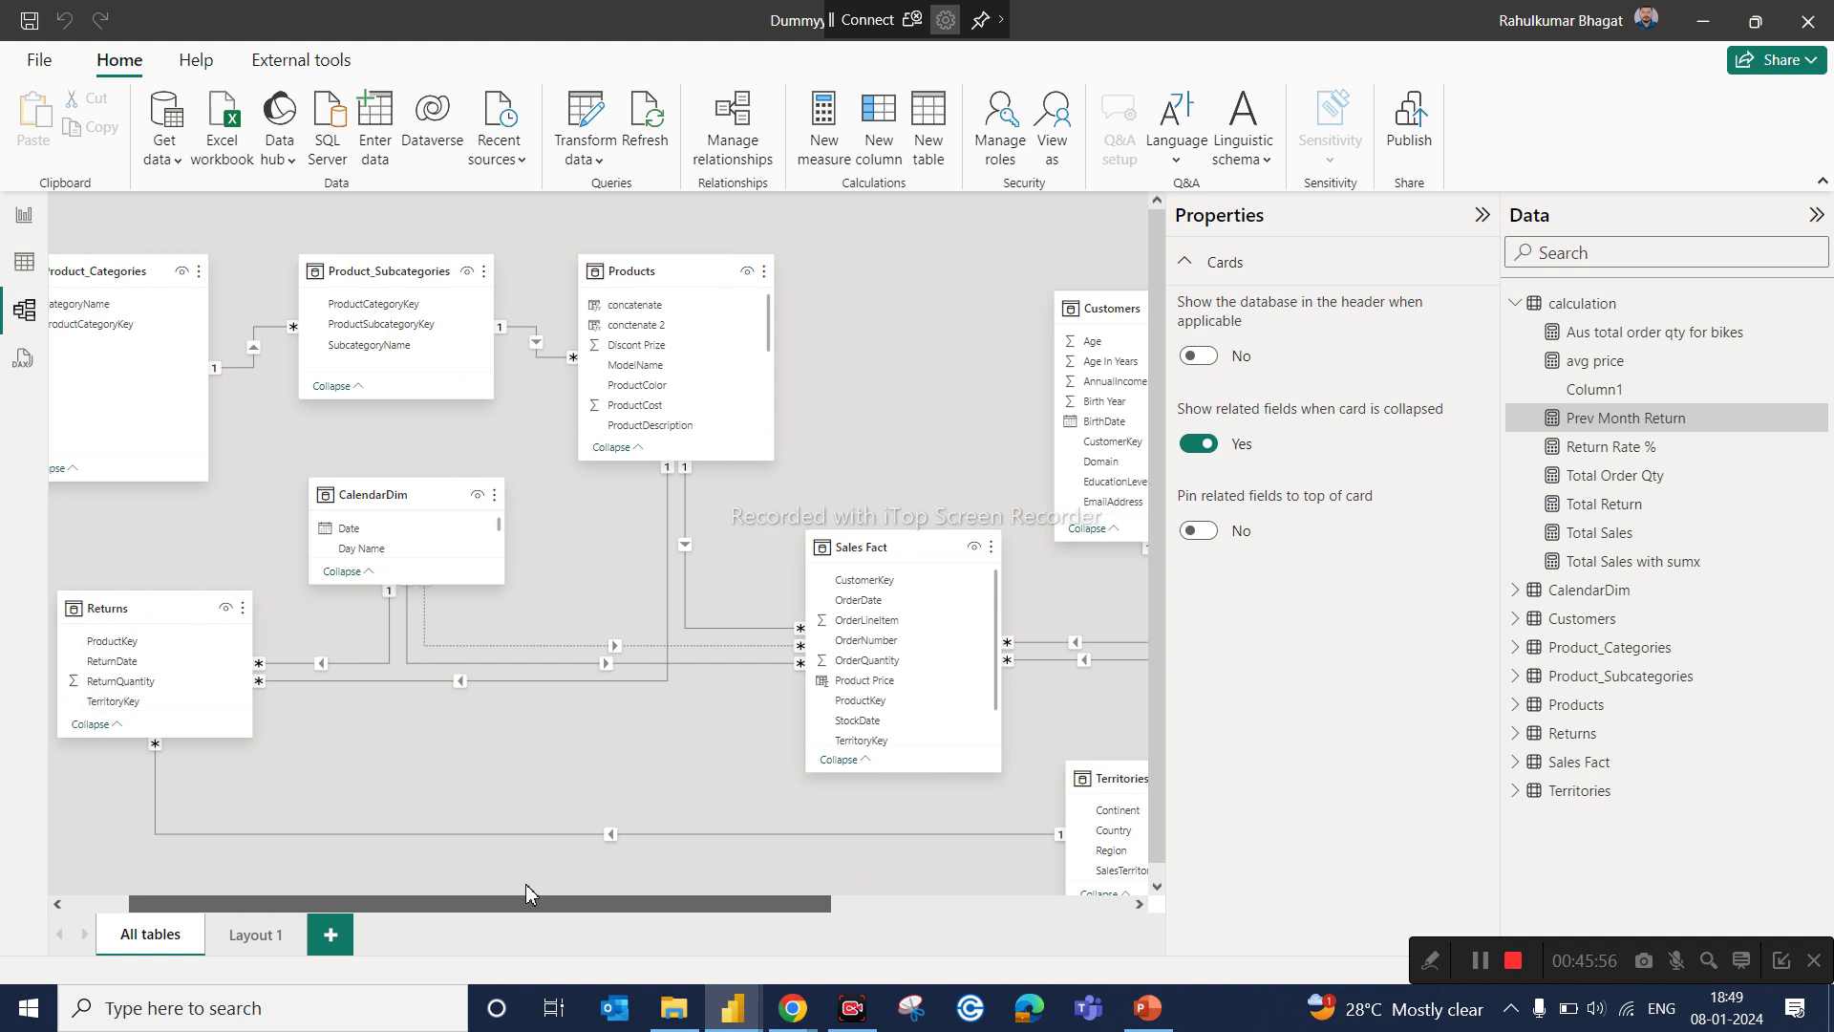
double_click(388, 645)
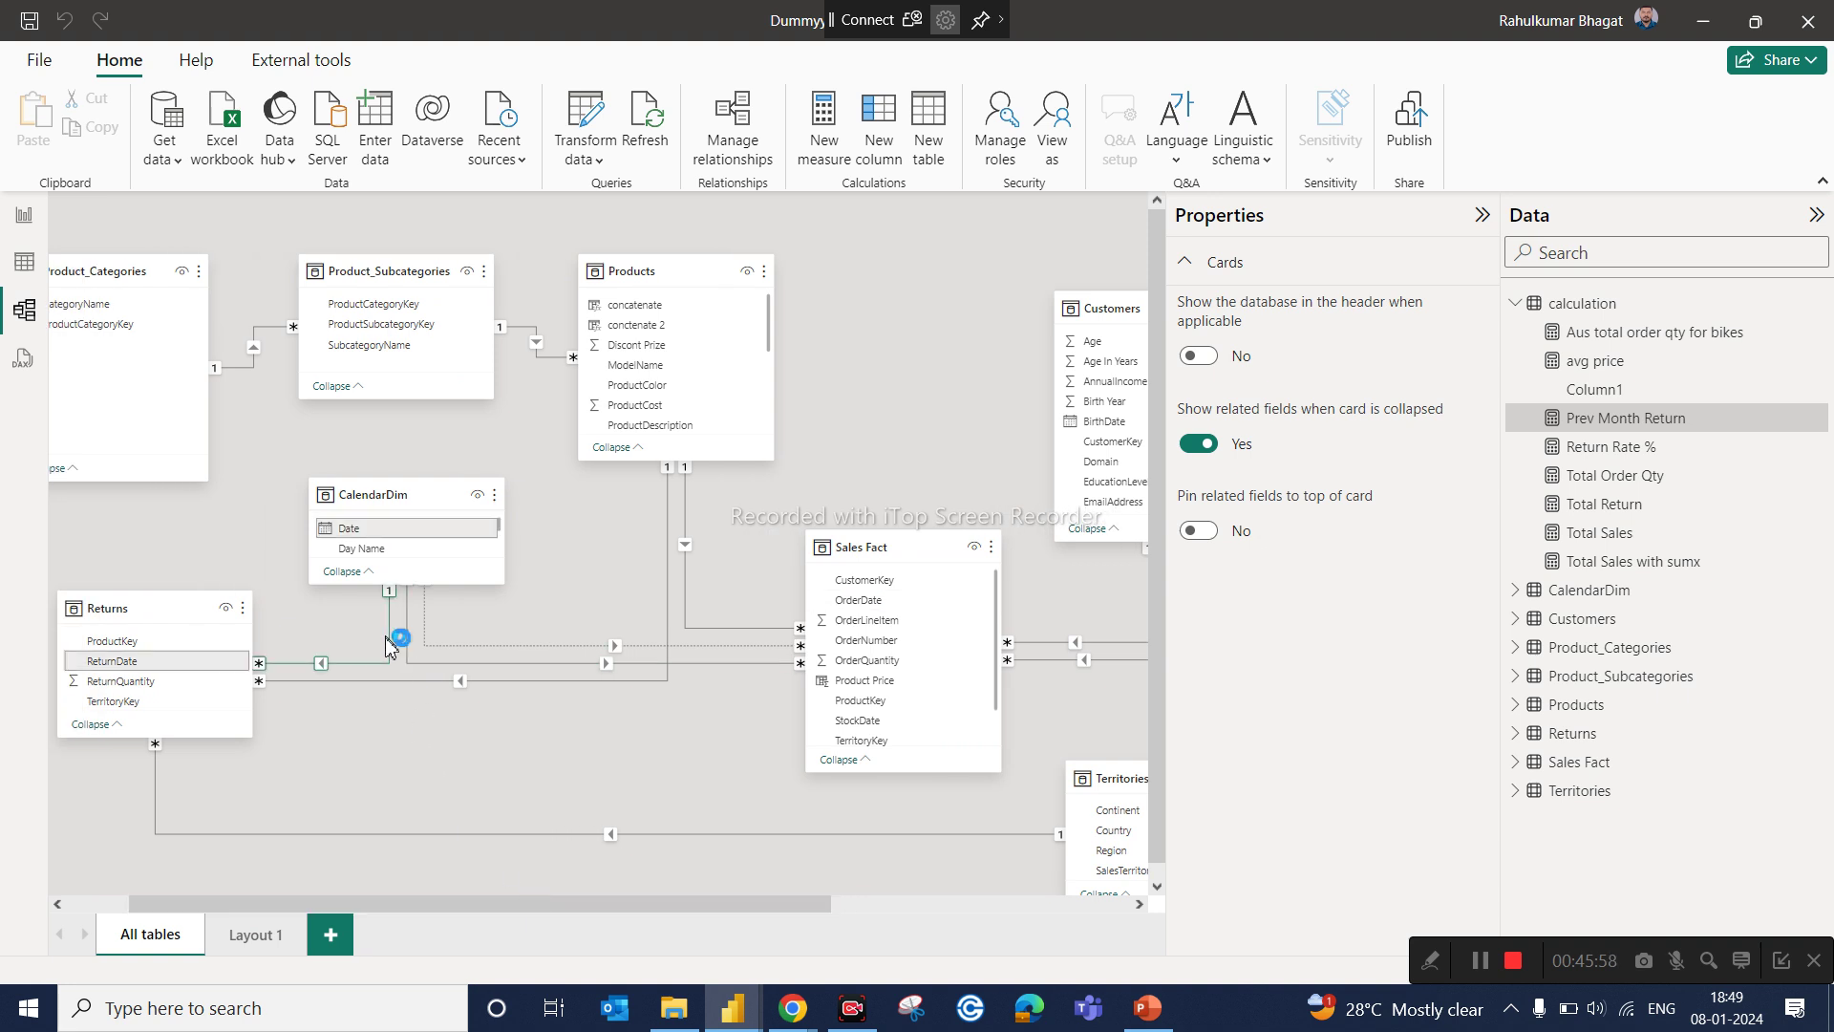
click(25, 217)
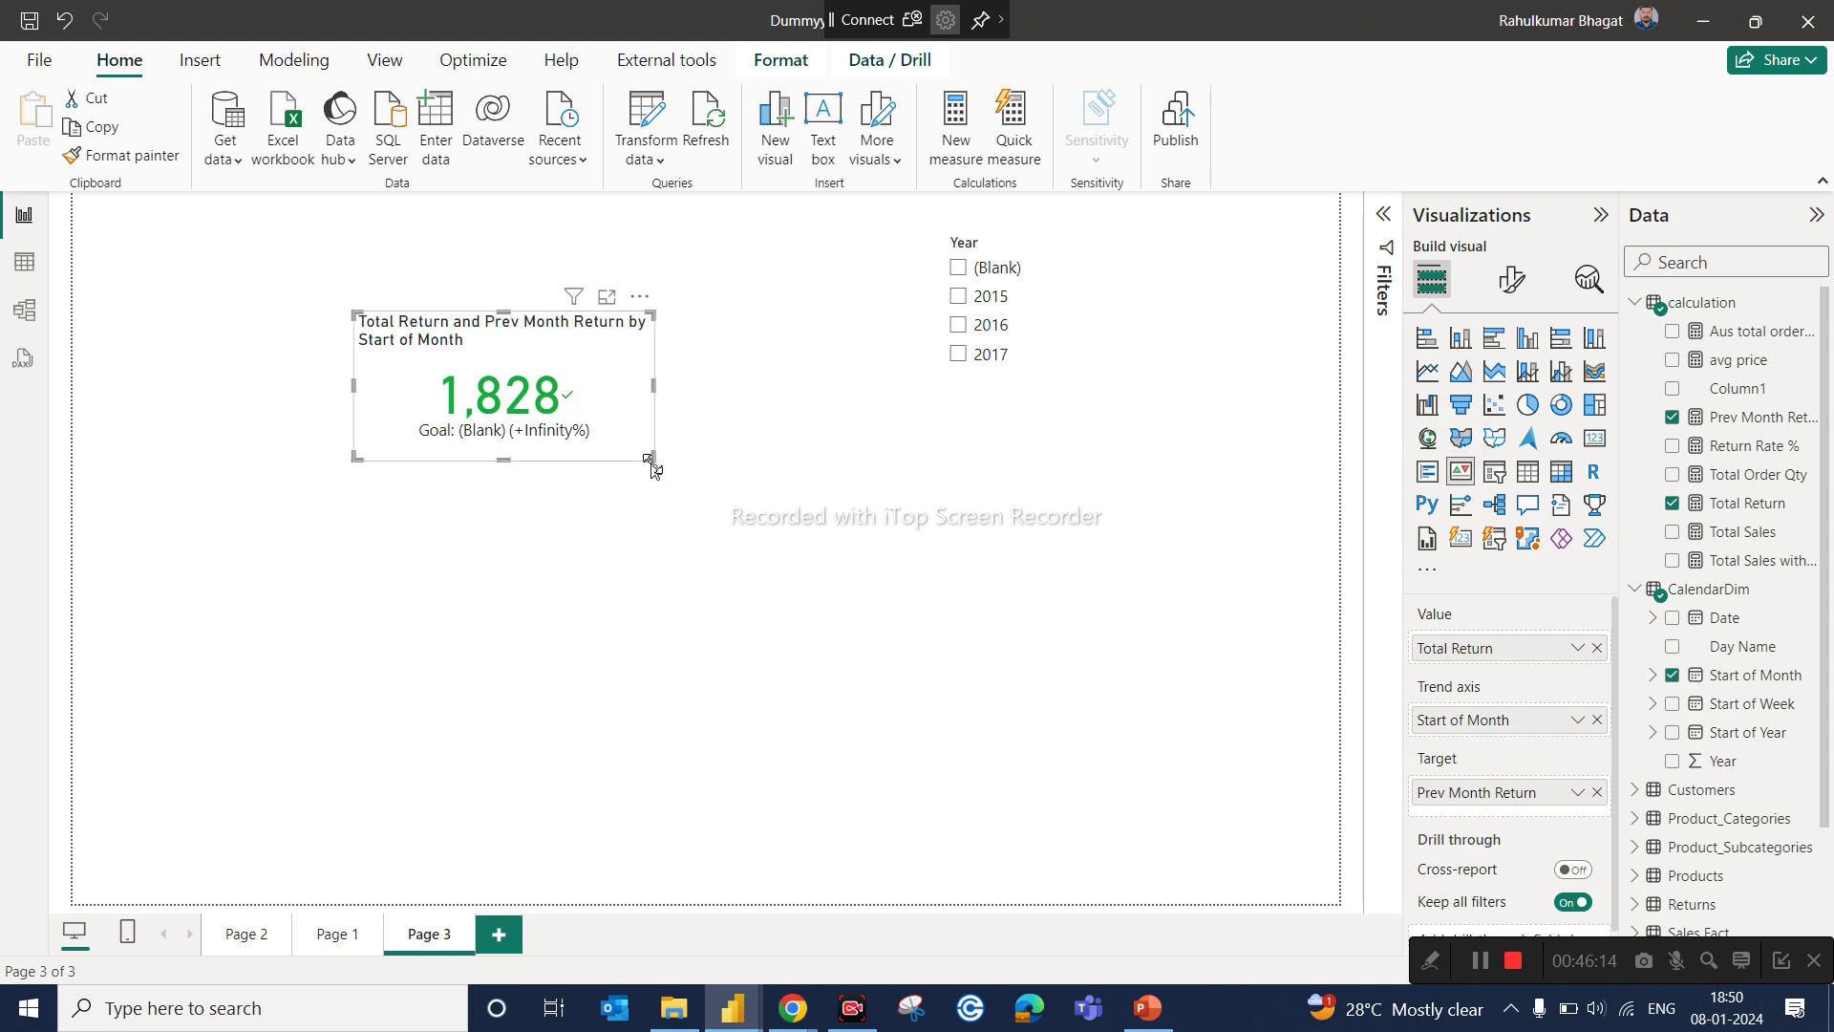
Step: Increase the height of the KPI visual and keep it selected
drag(649, 459, 640, 550)
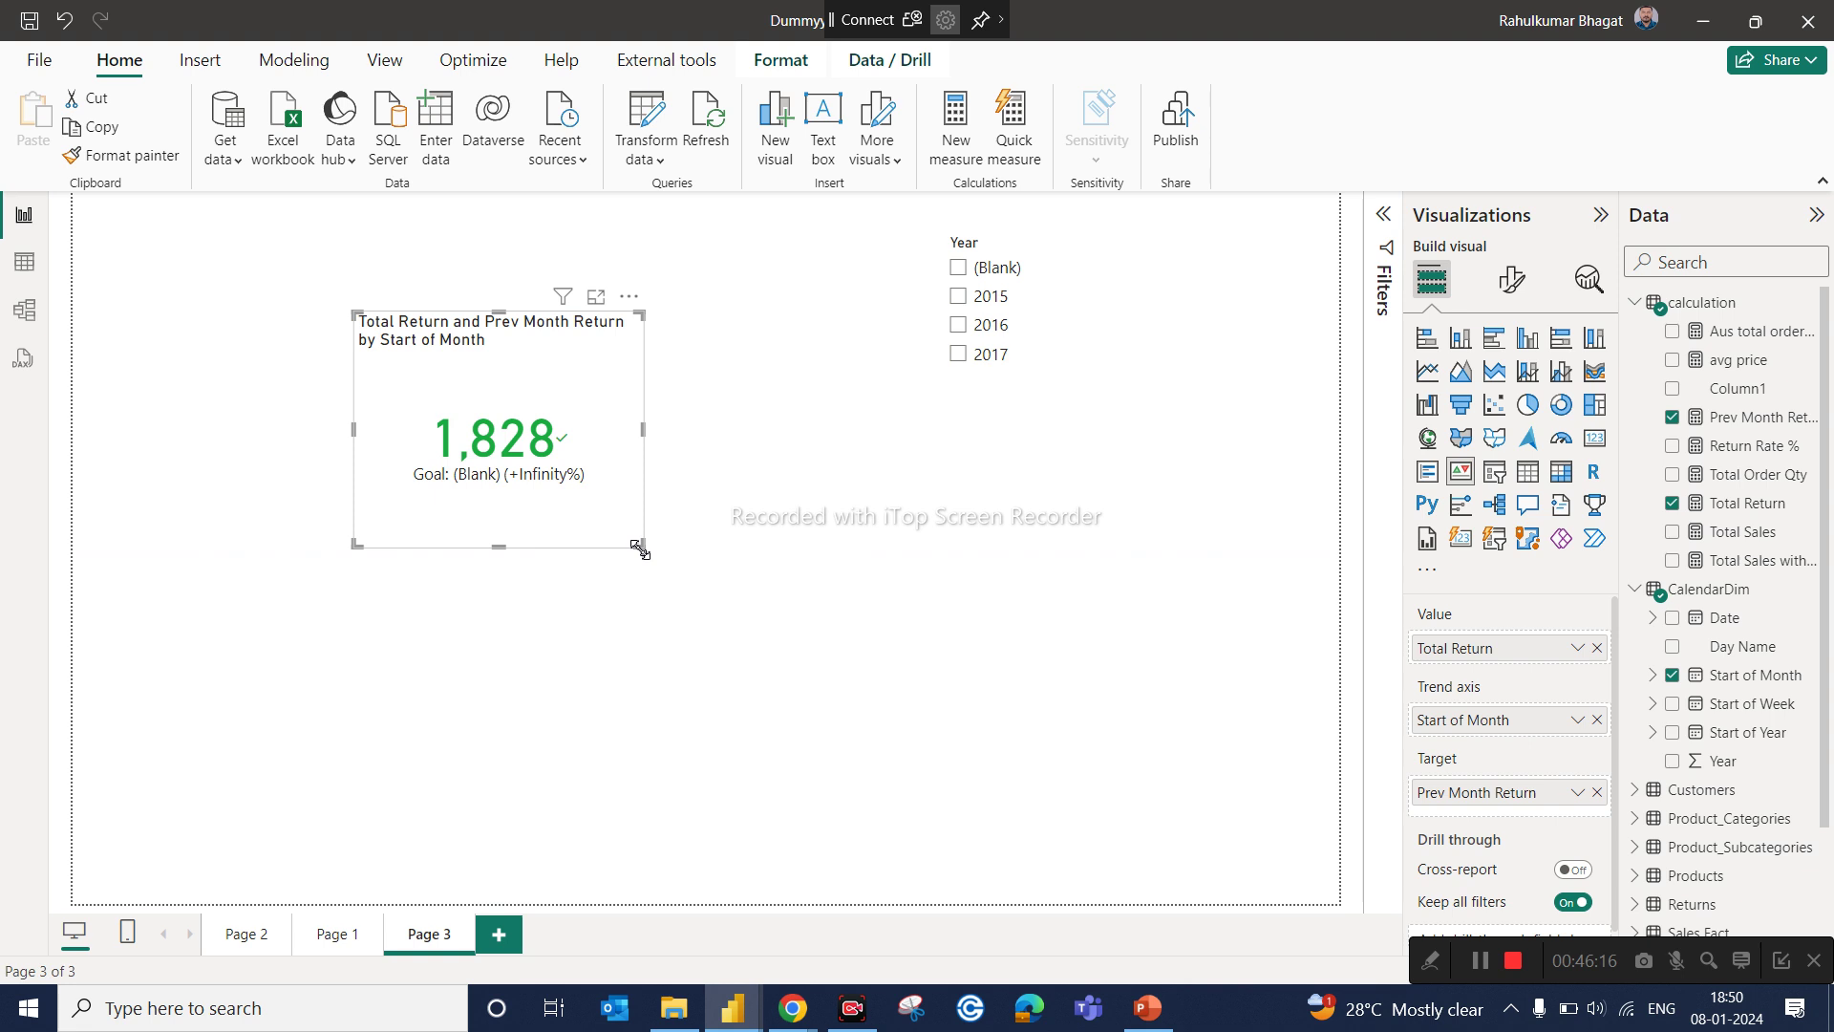
click(1032, 606)
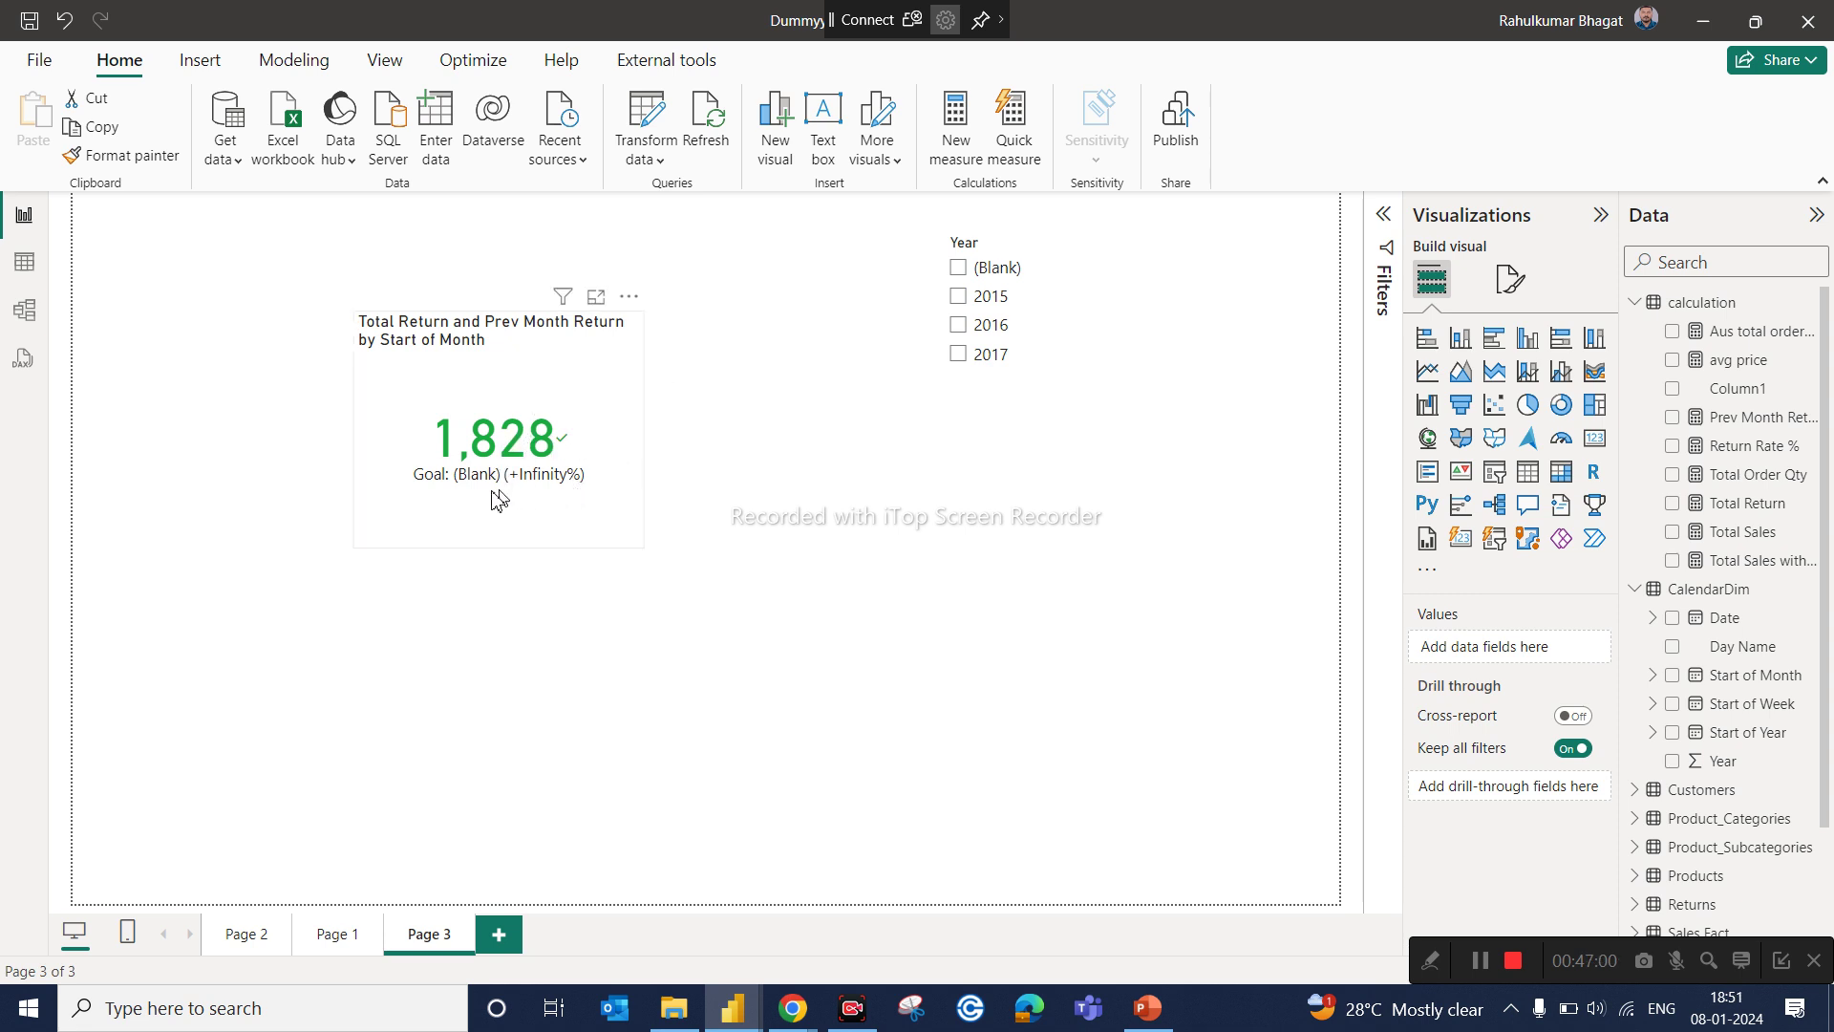
click(634, 443)
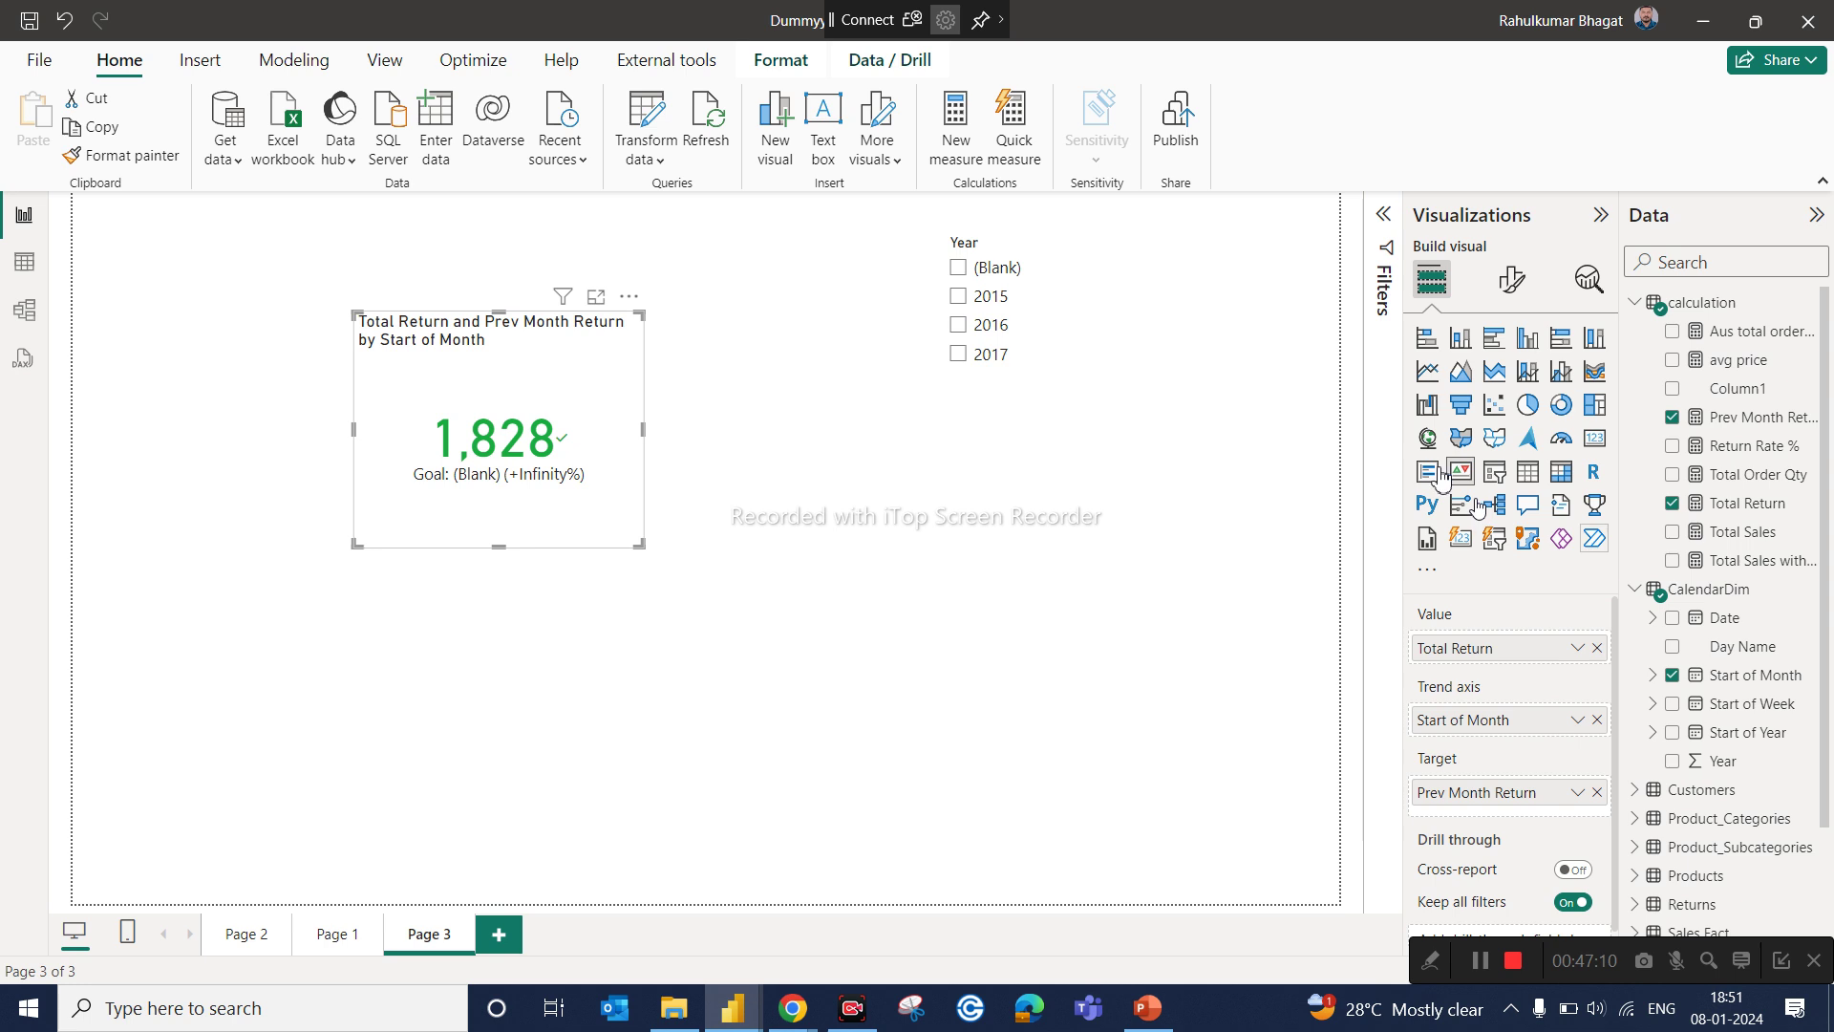
Step: Add a card visual showing Prev Month Return in the empty area below the Year slicer
drag(1767, 420, 1171, 594)
drag(1203, 688, 1035, 585)
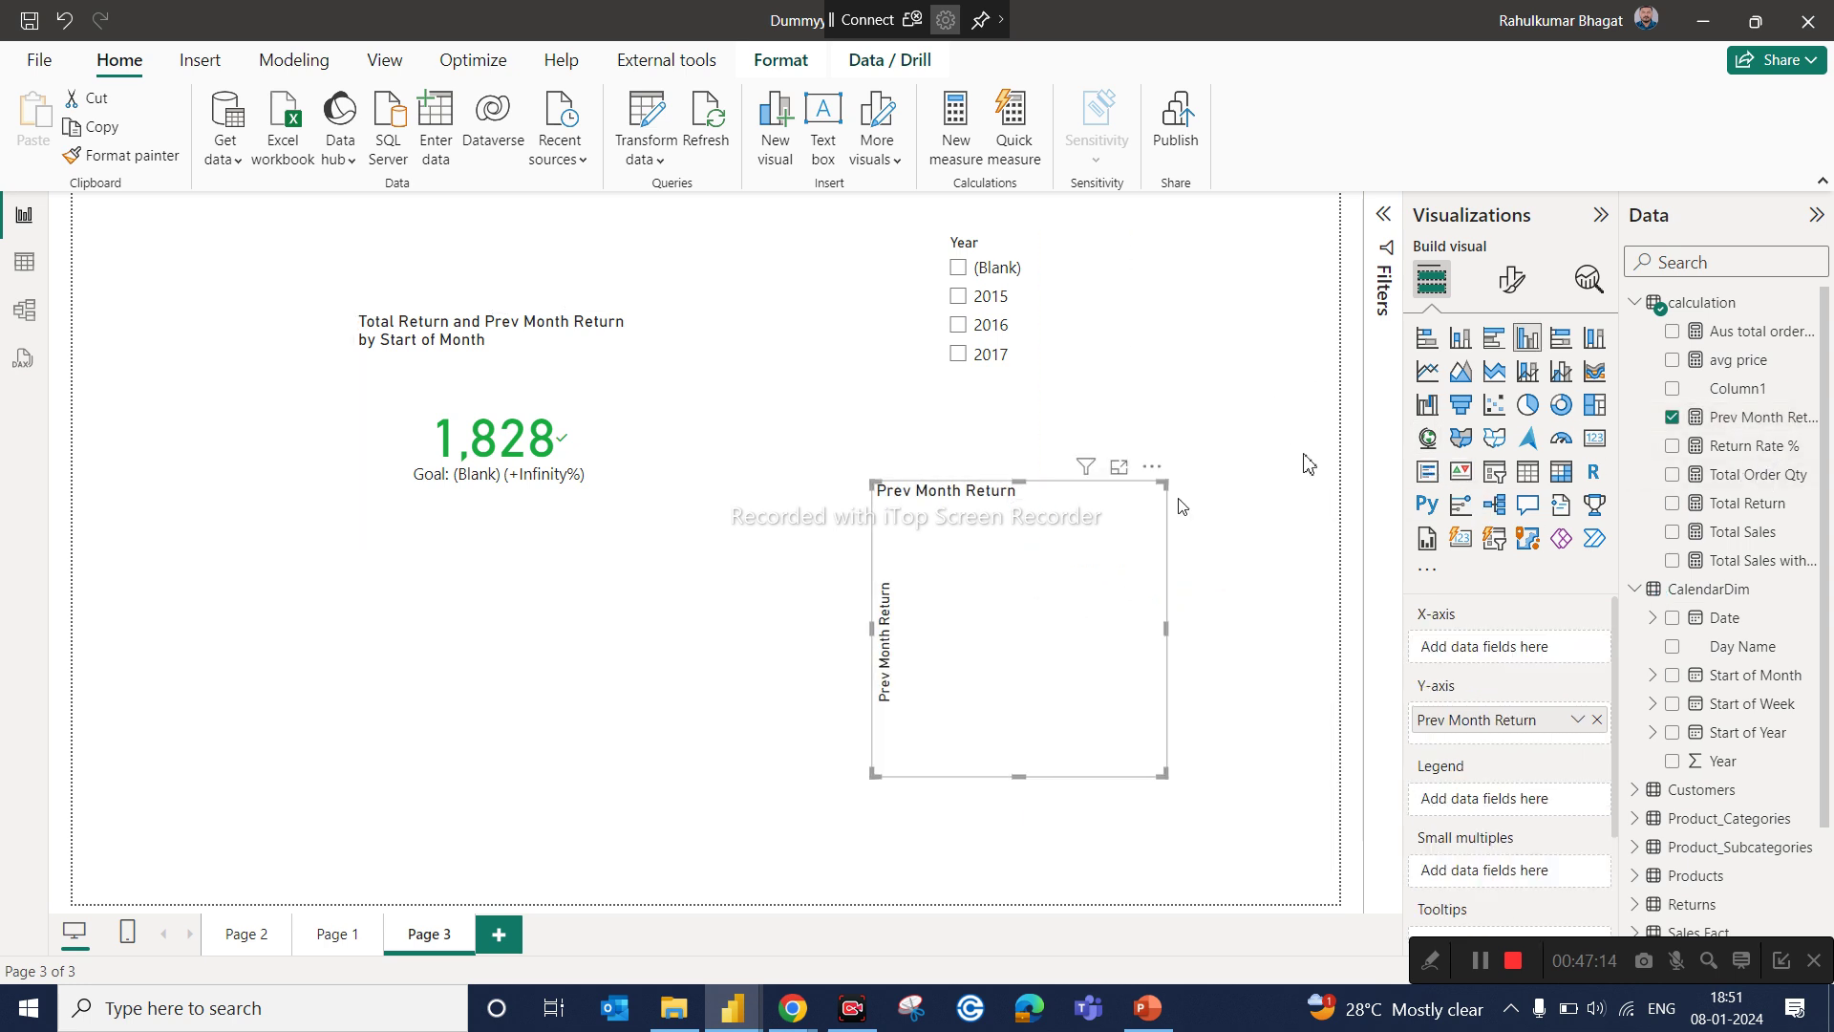
click(1595, 438)
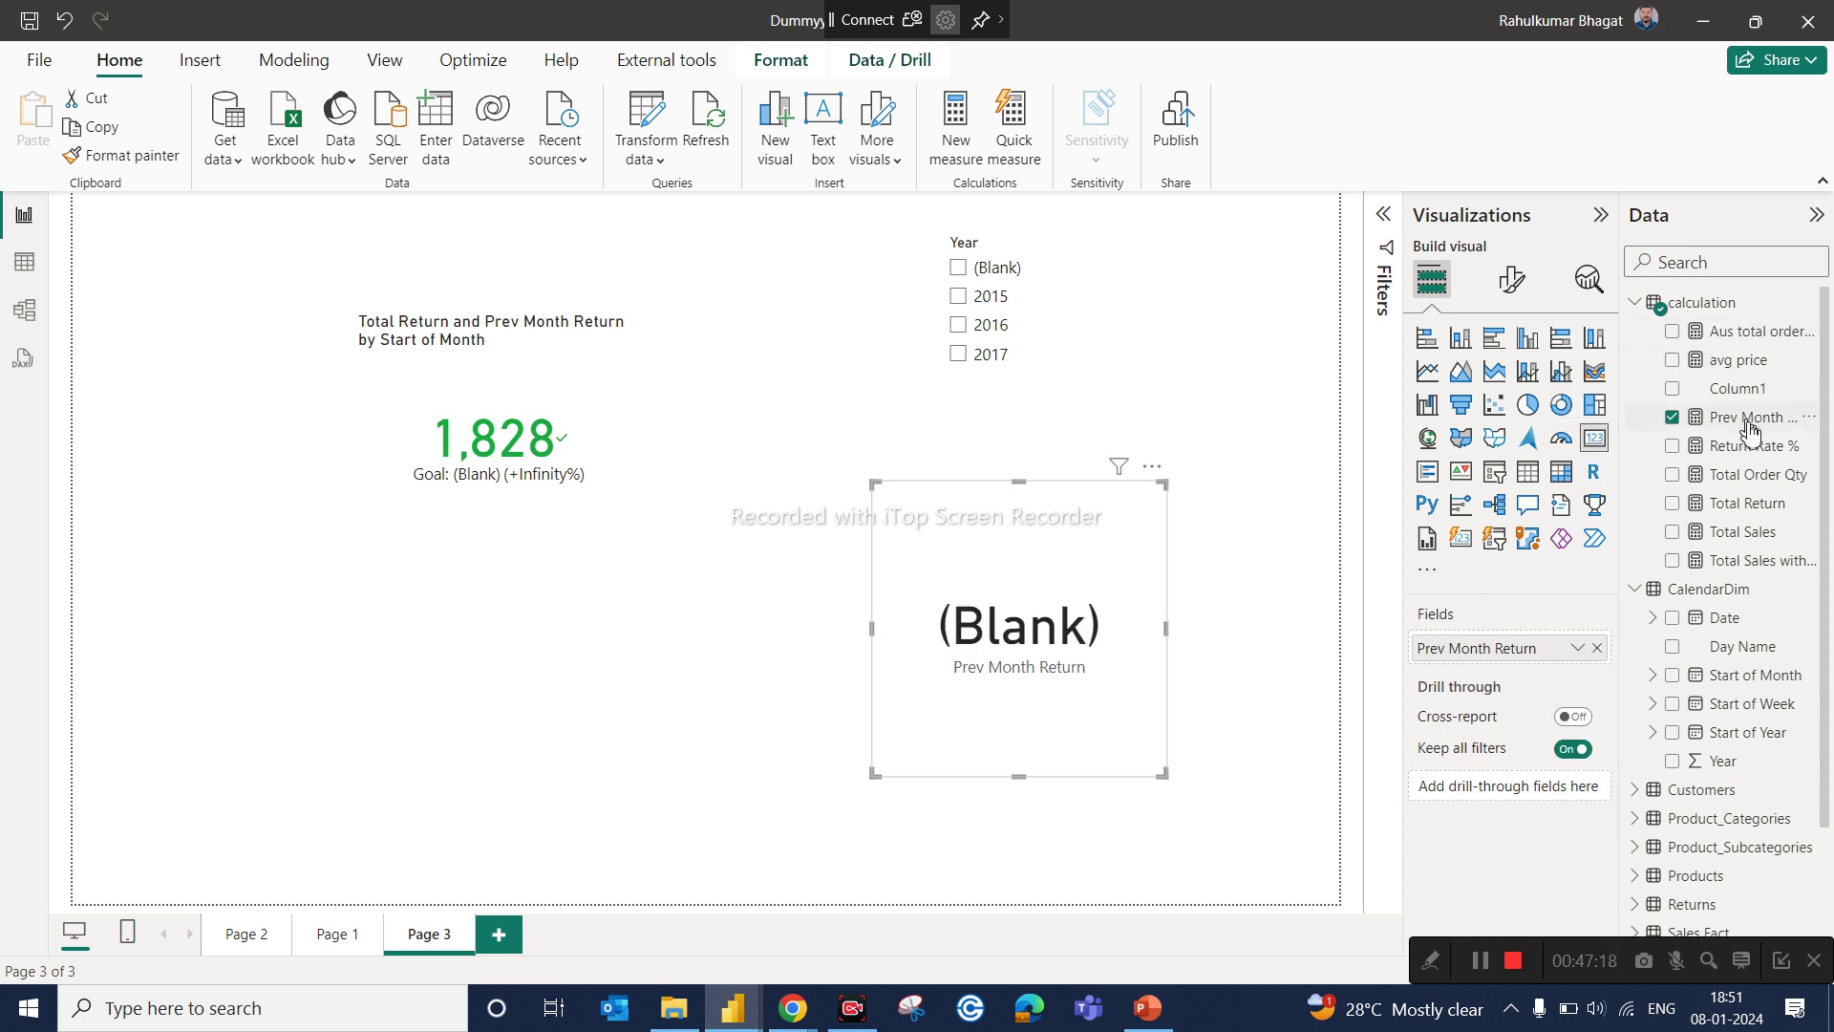
Step: Add a card visual showing Total Return and place it above the Prev Month Return card
drag(1751, 513, 1281, 376)
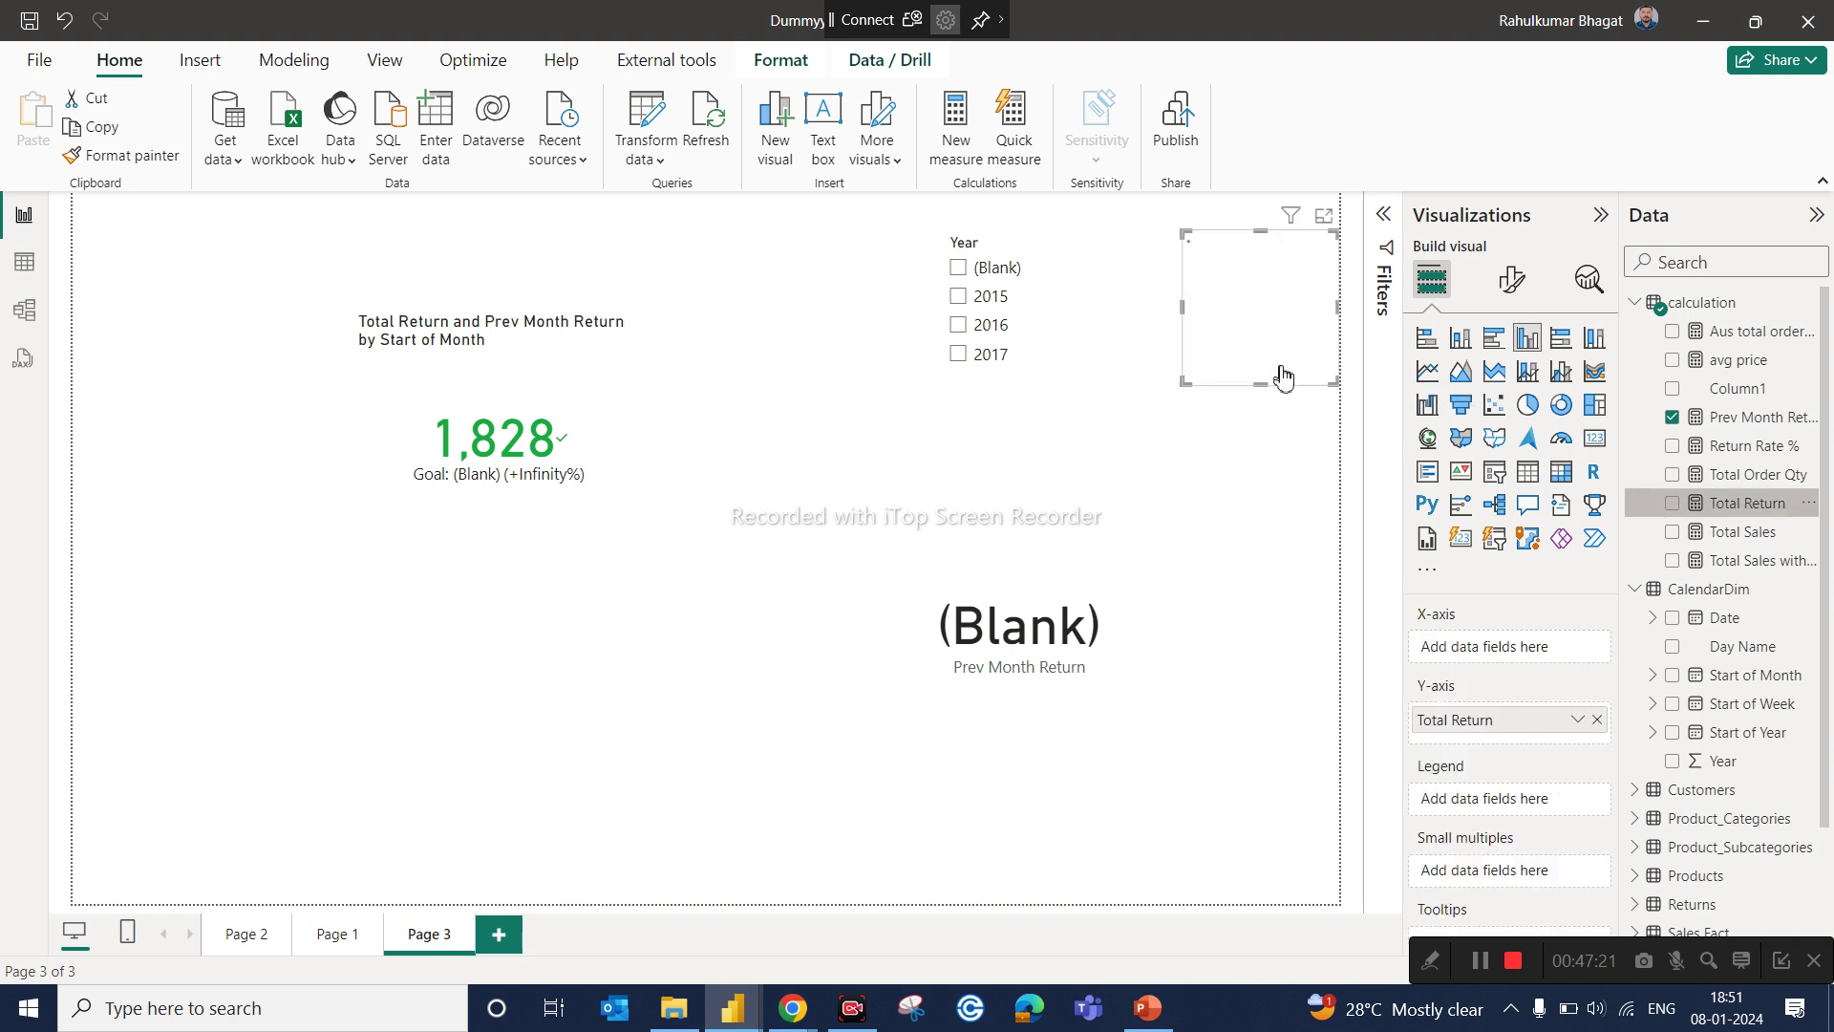
click(1593, 441)
drag(1282, 348, 1223, 489)
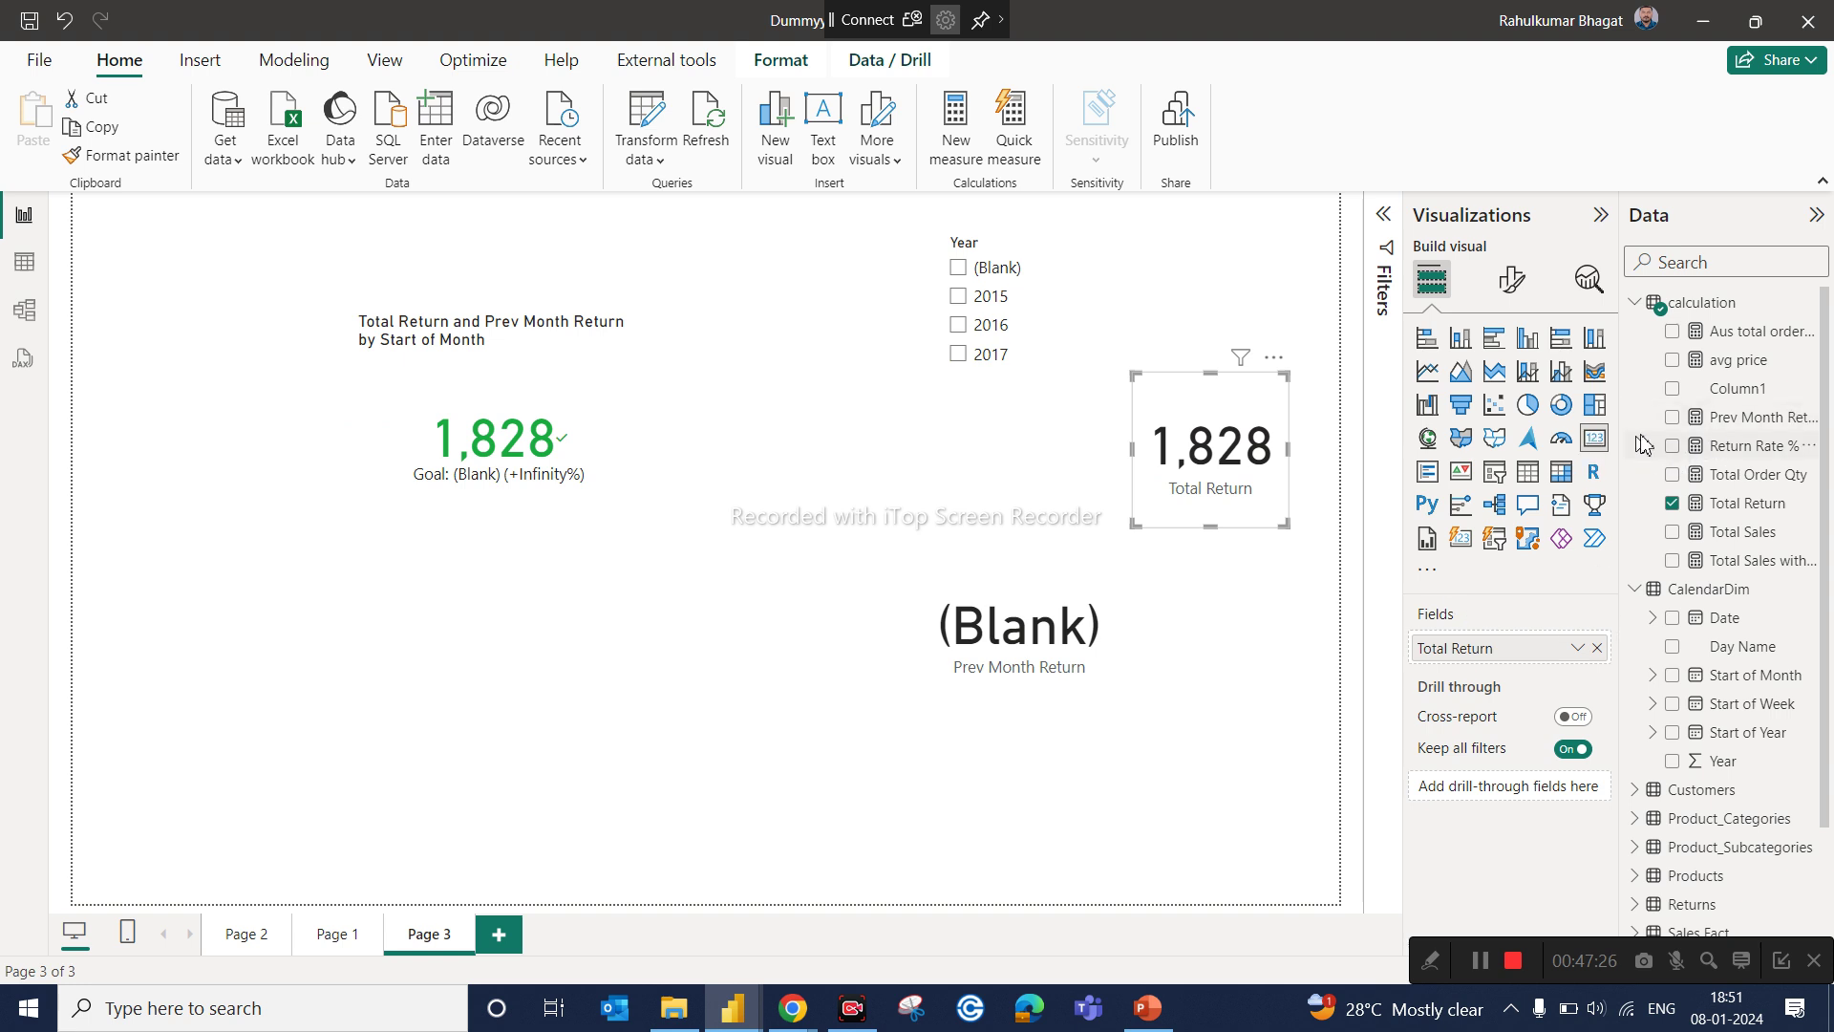
Step: Insert a FILTER function on the CalendarDim table before DATEADD in the Prev Month Return measure
click(1737, 430)
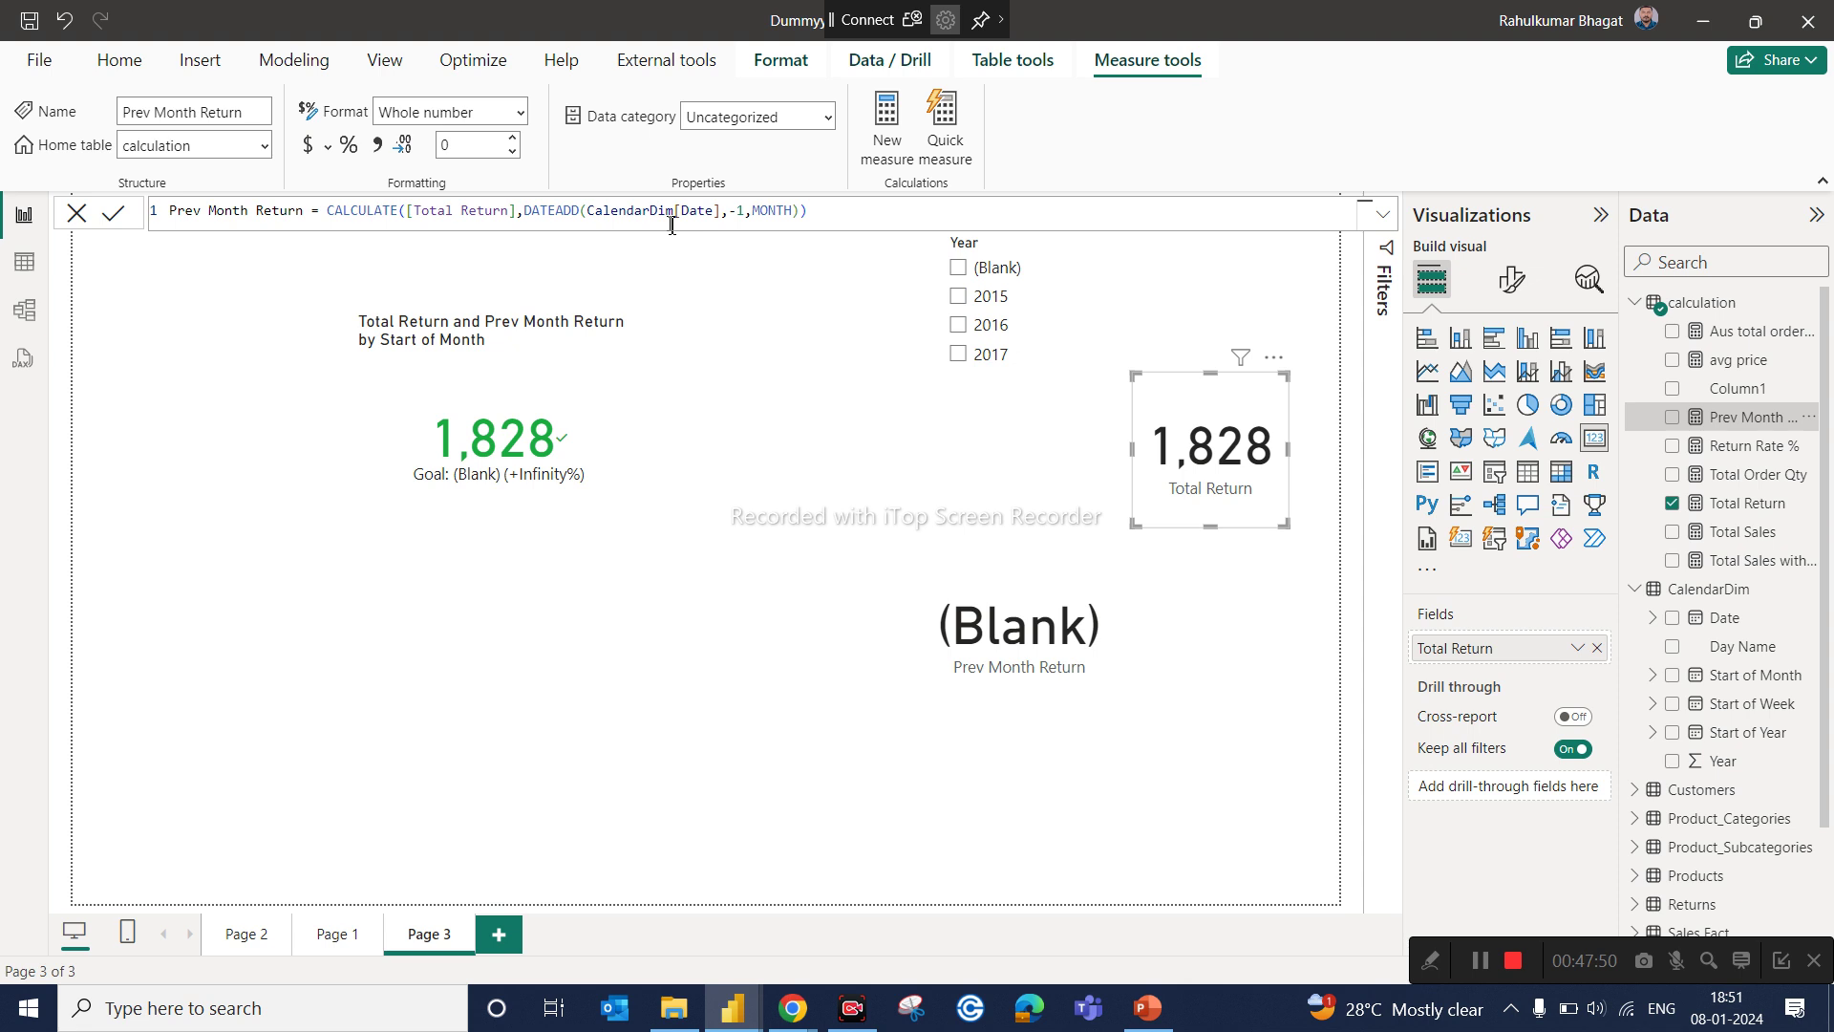
click(524, 214)
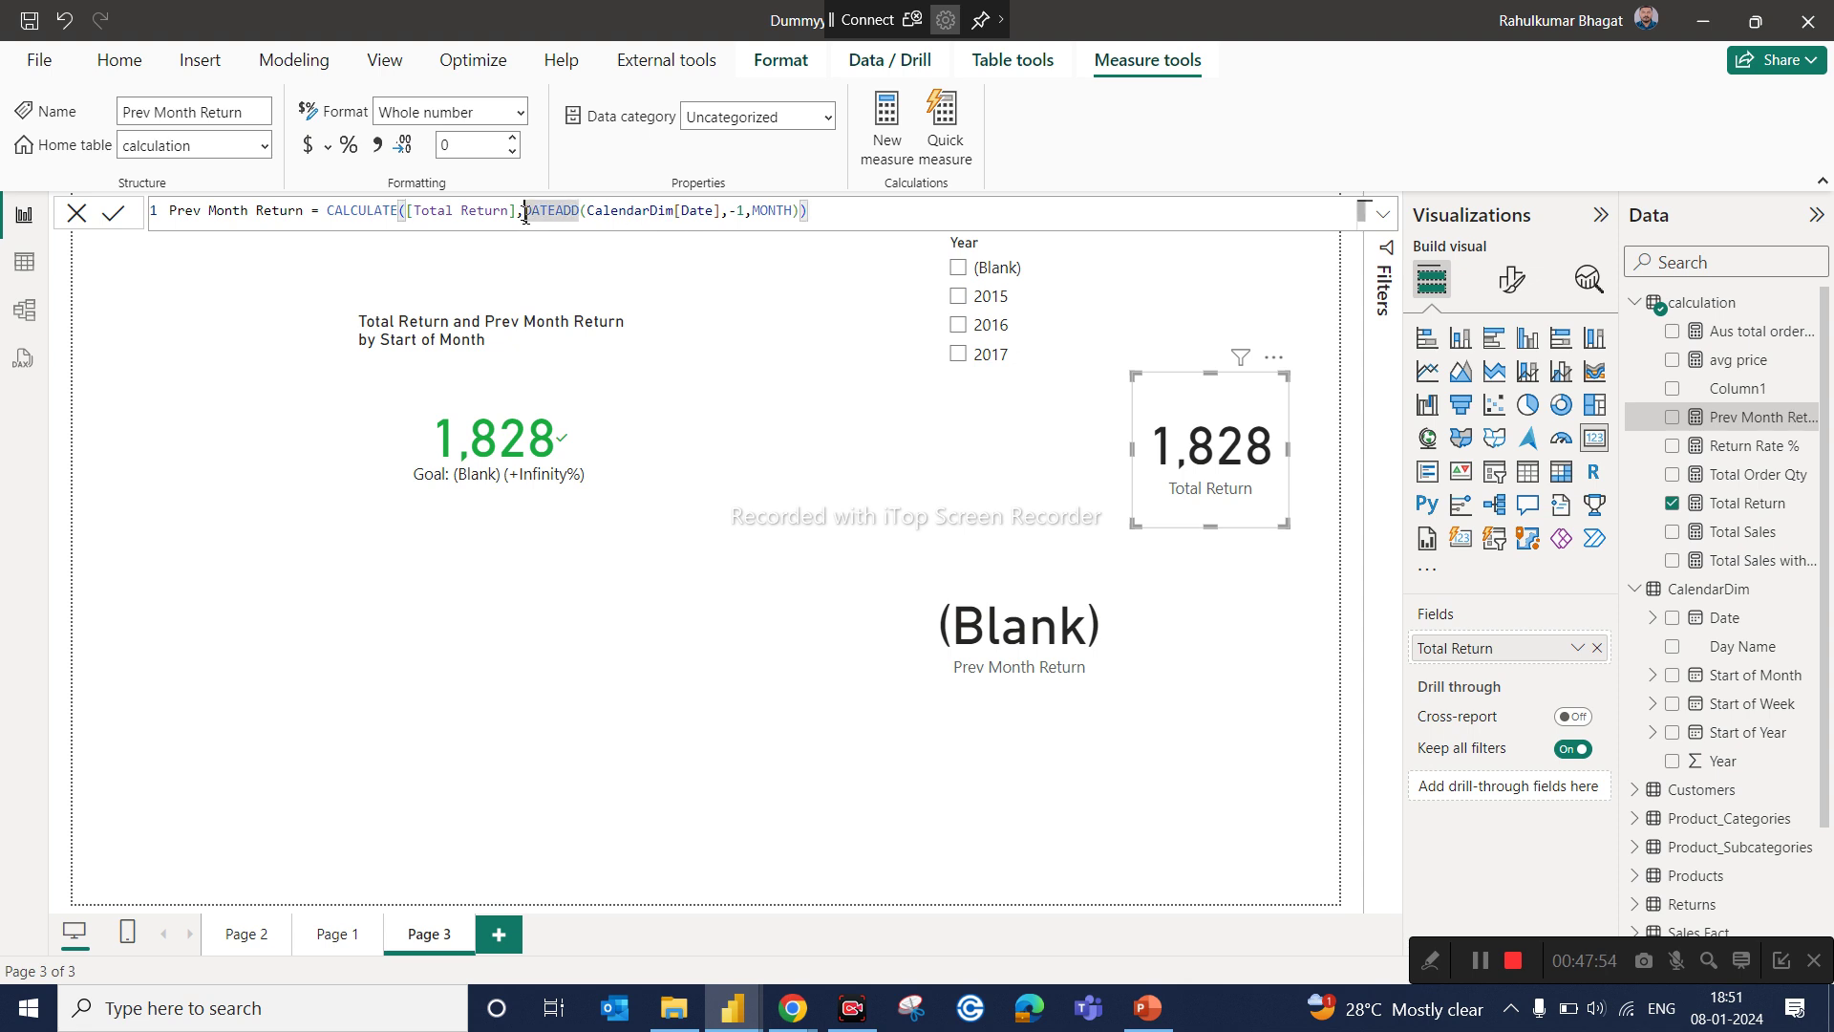
text(Fil)
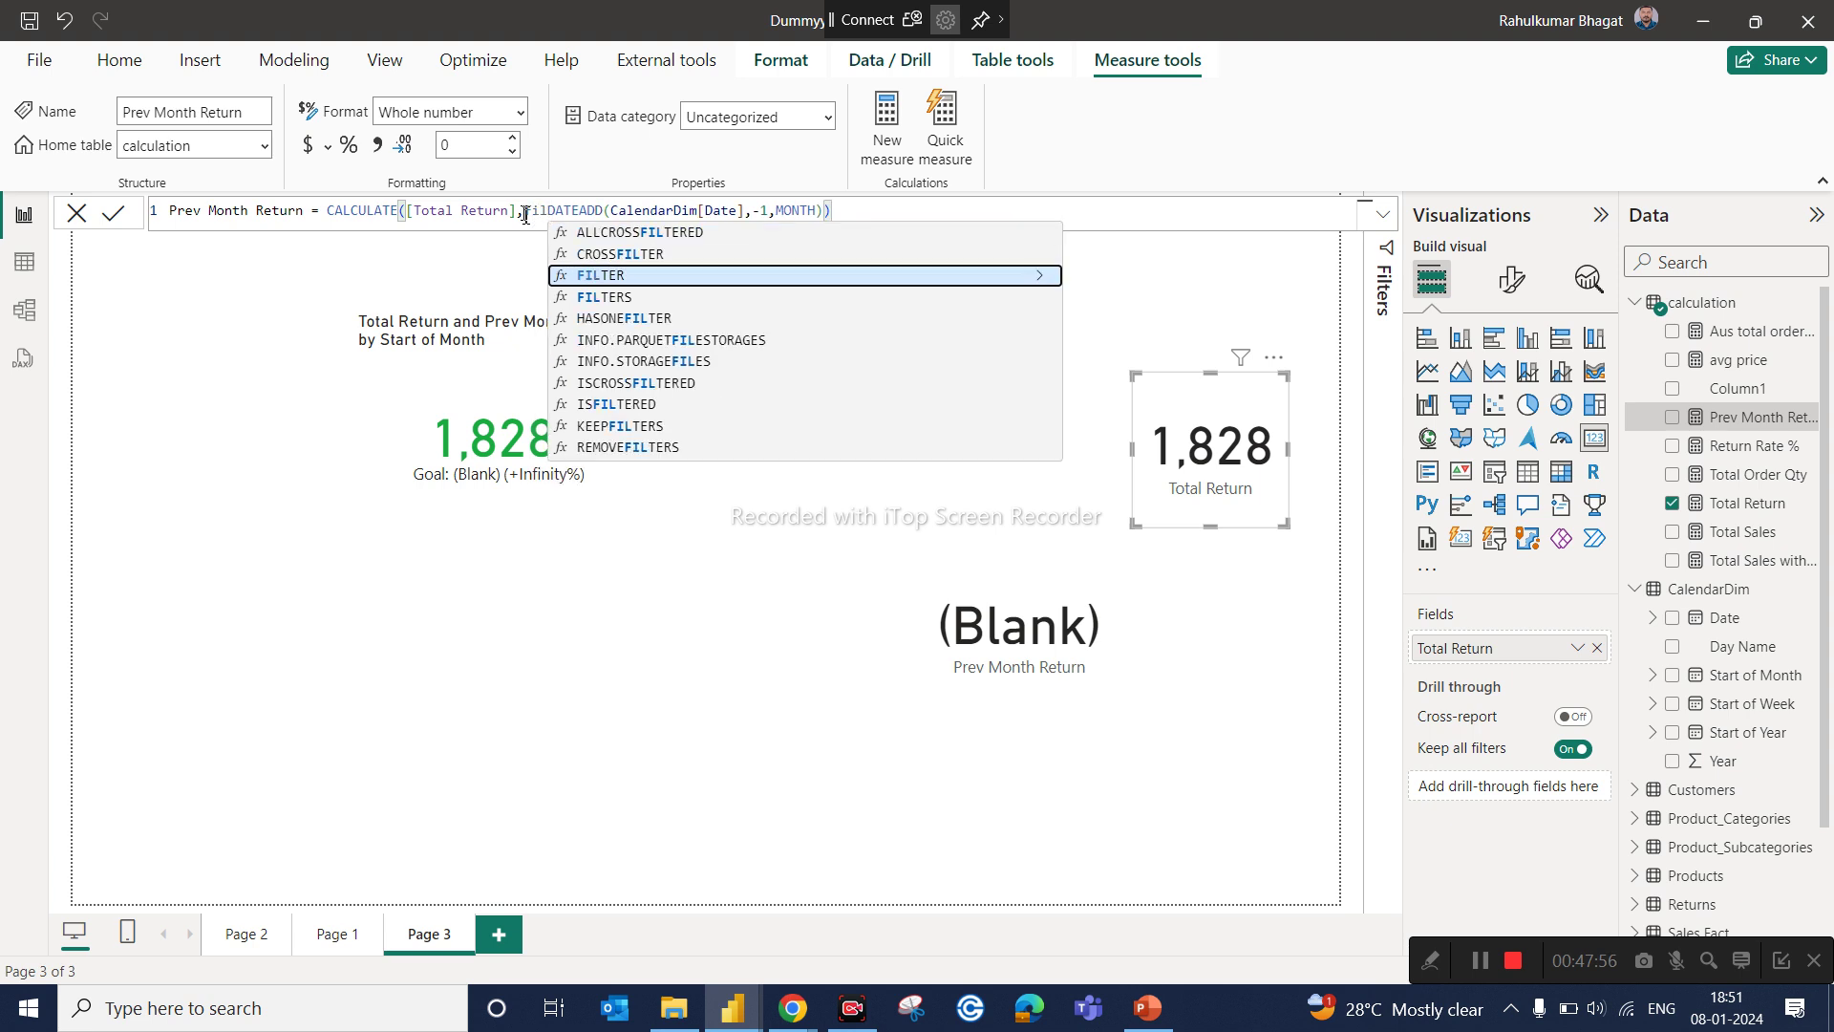
key(Tab)
text(cale)
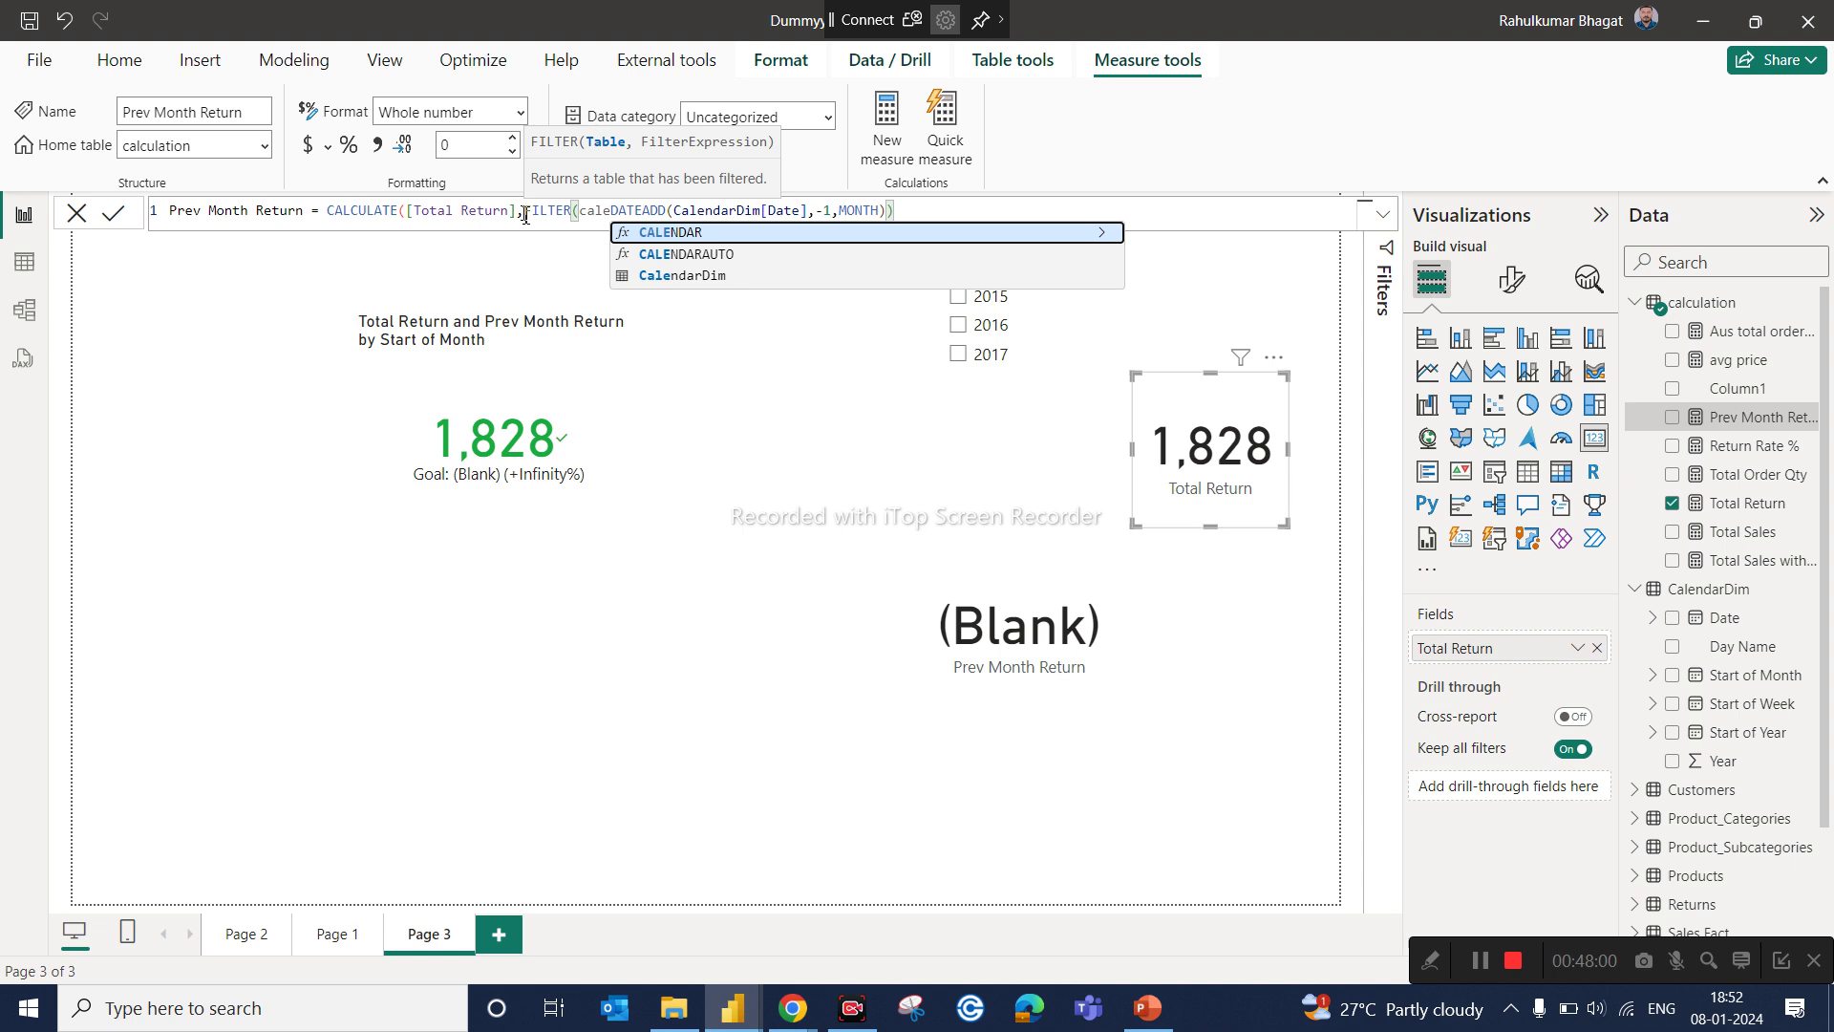
key(Tab)
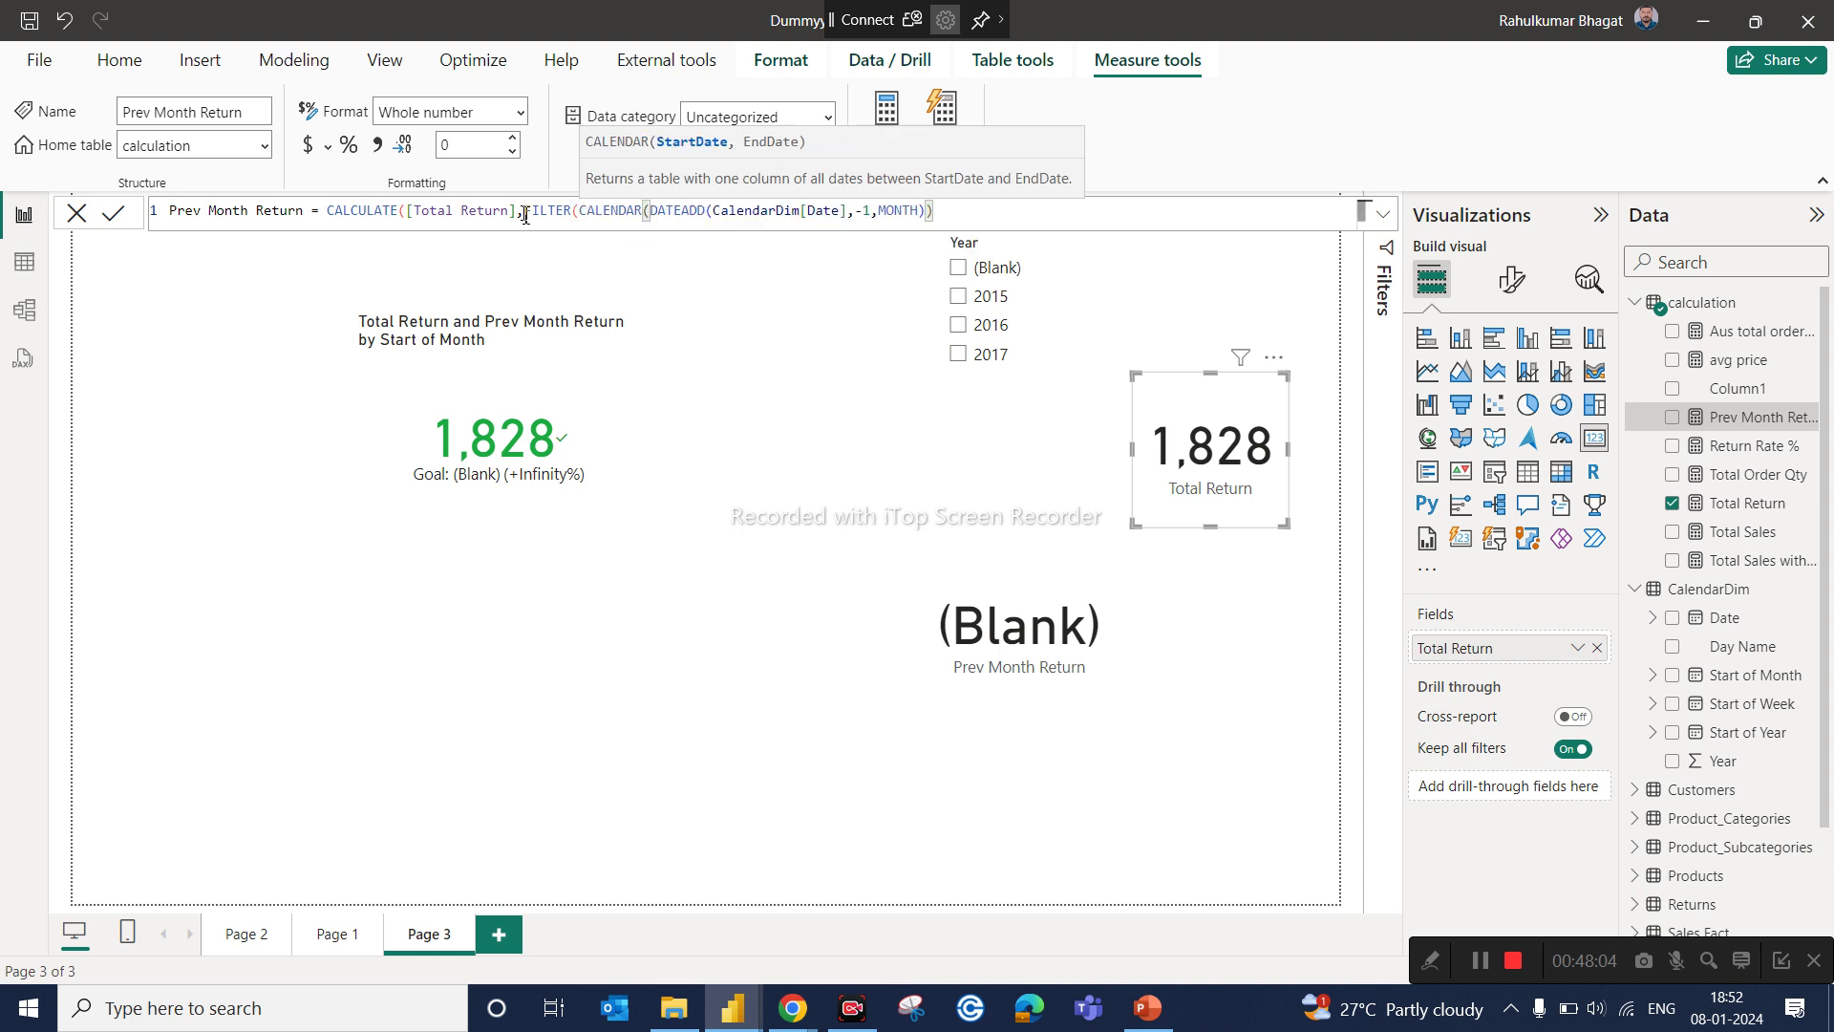
key(Left)
text())
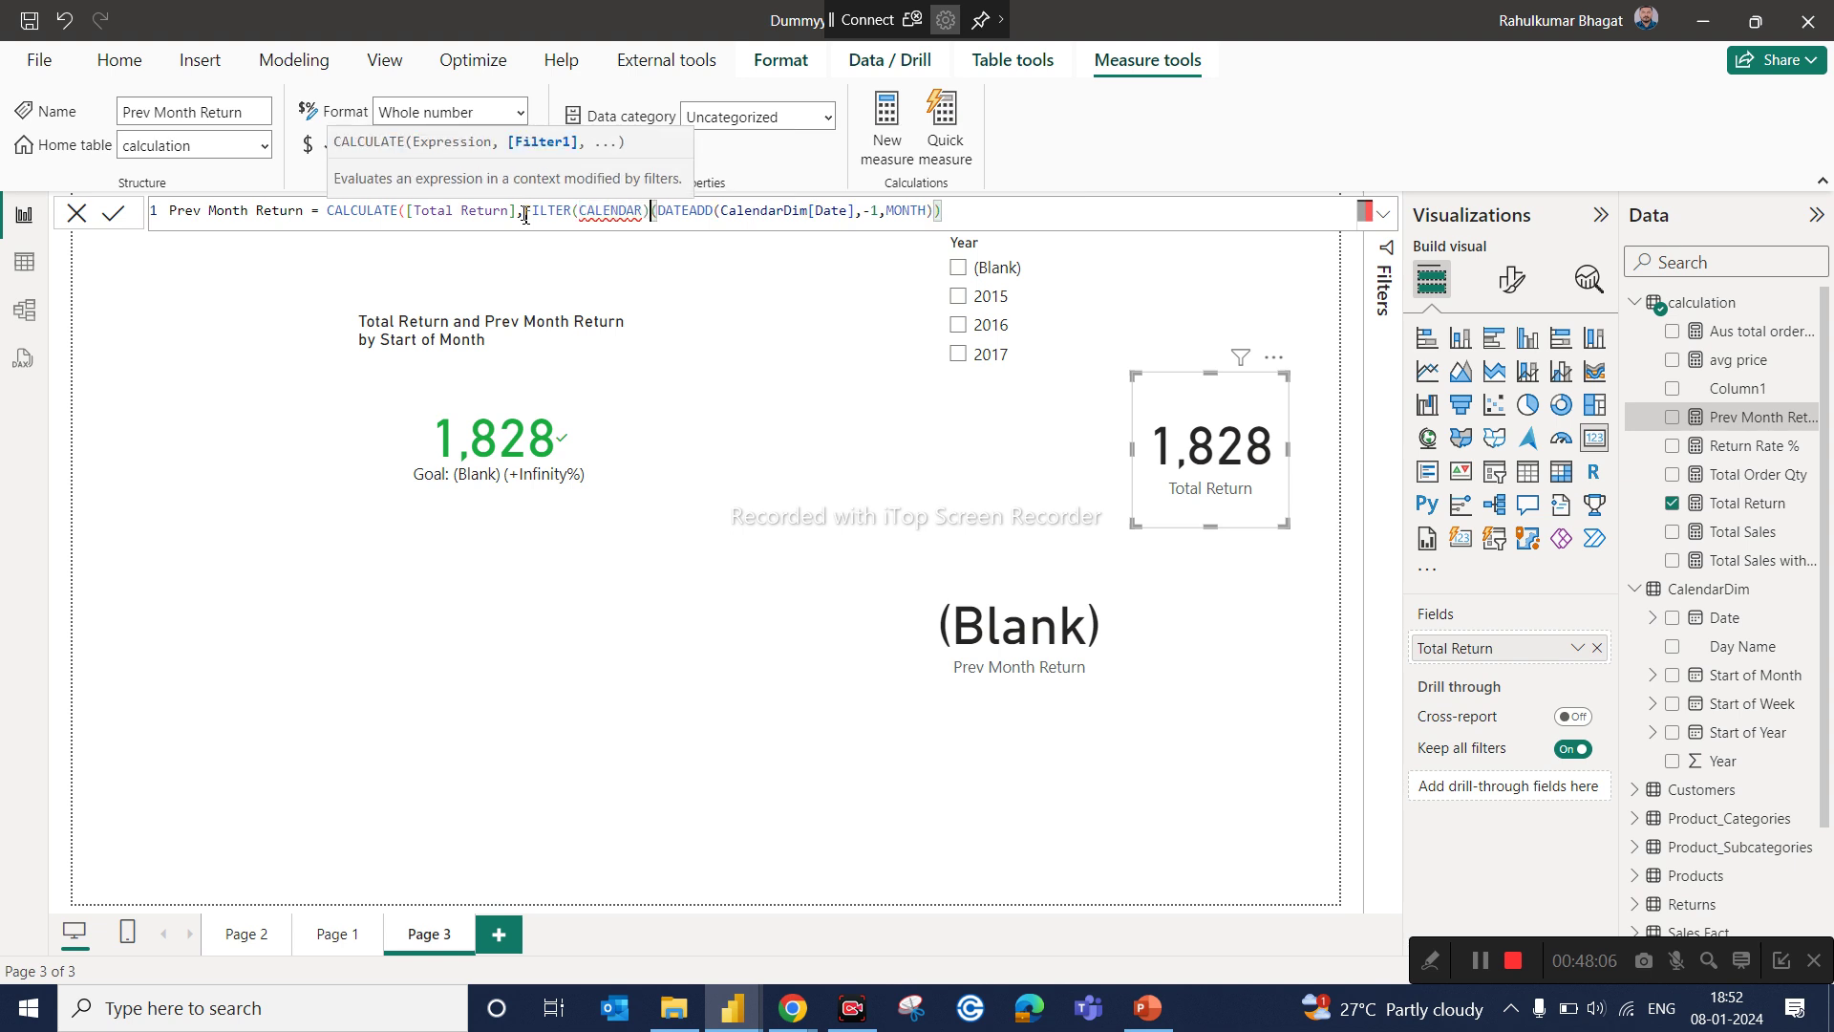
text(<)
key(BackSpace)
text(,)
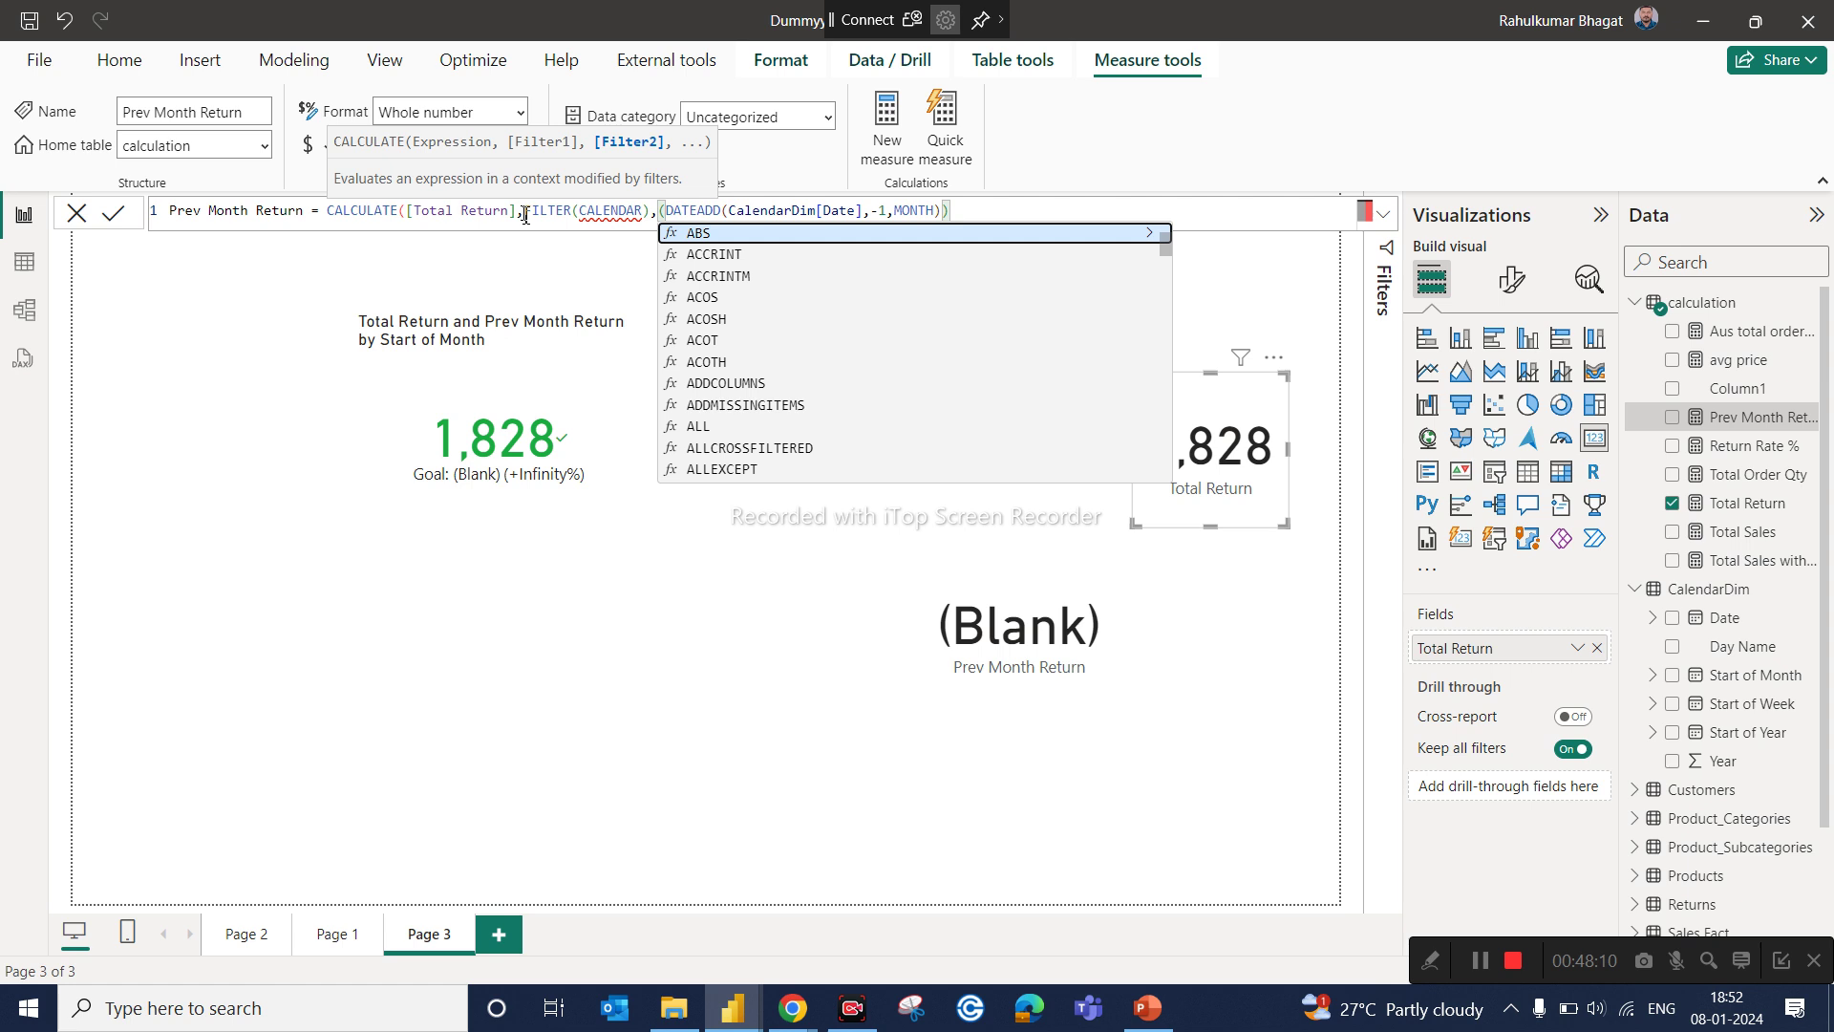
key(BackSpace)
key(BackSpace)
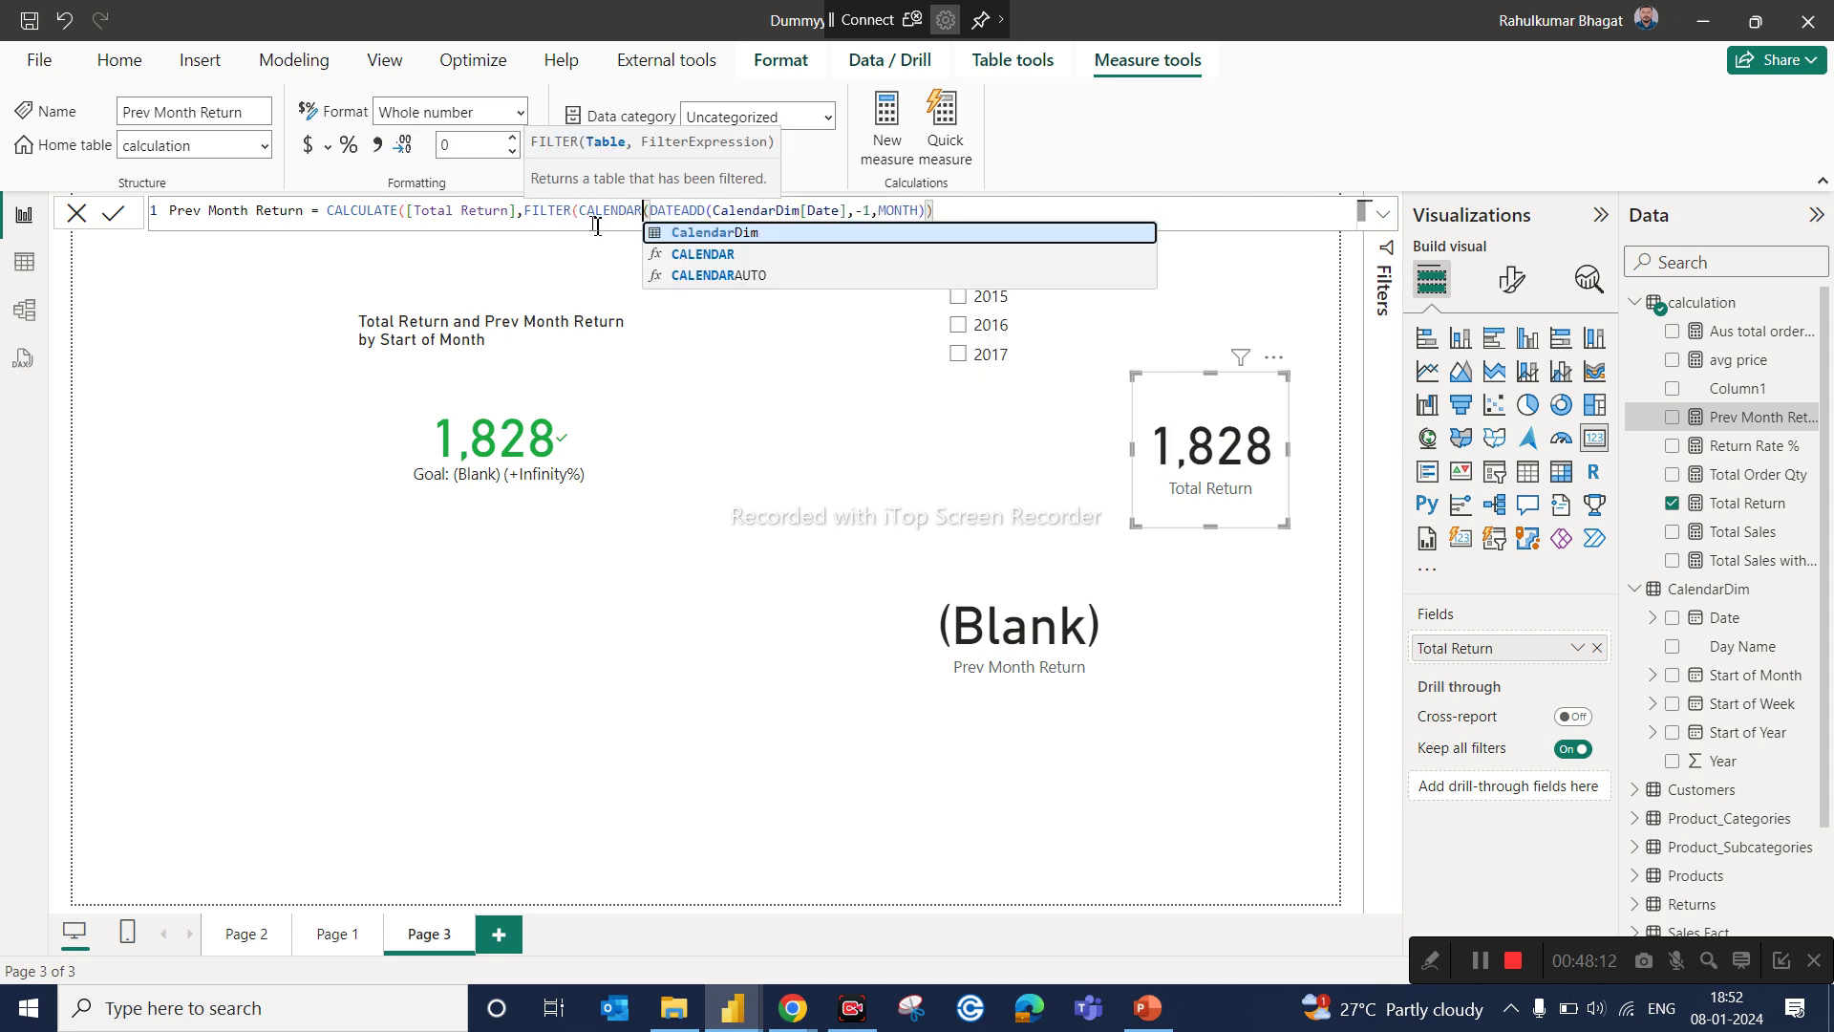
click(672, 238)
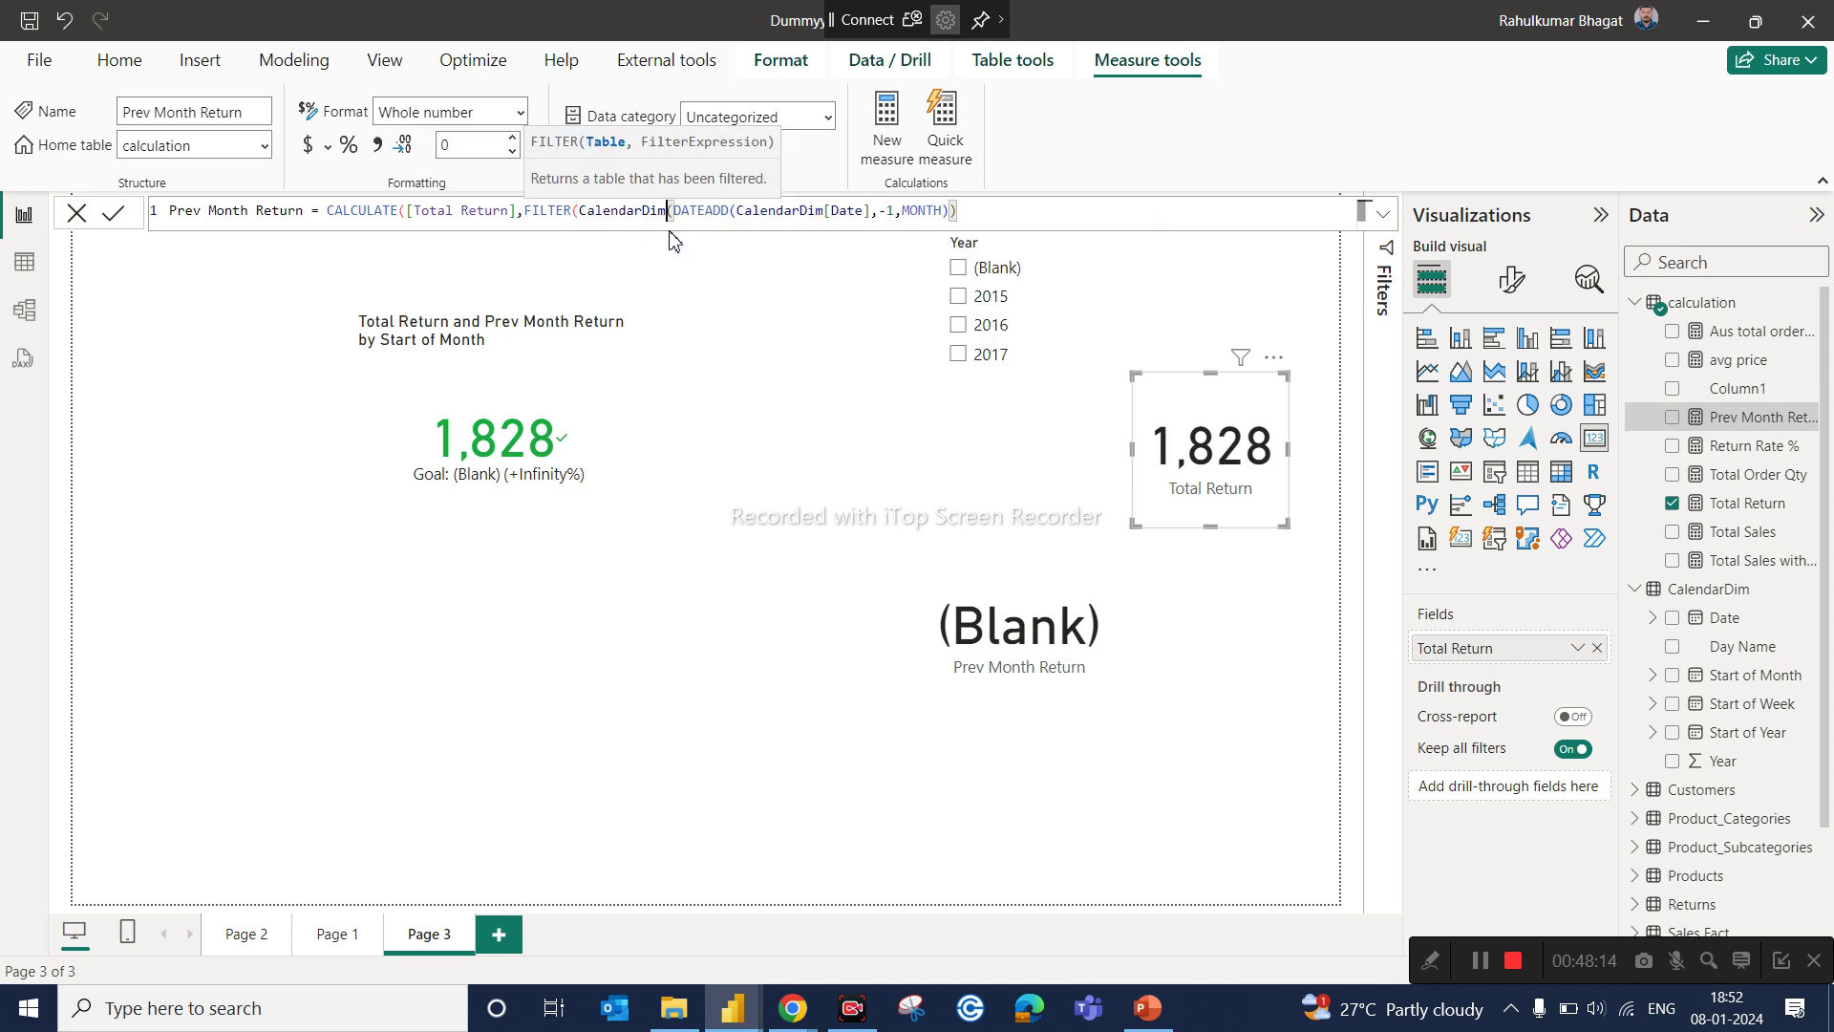
Step: Try DATEADD as the filter expression of FILTER, close the parentheses and commit the Prev Month Return formula
text())
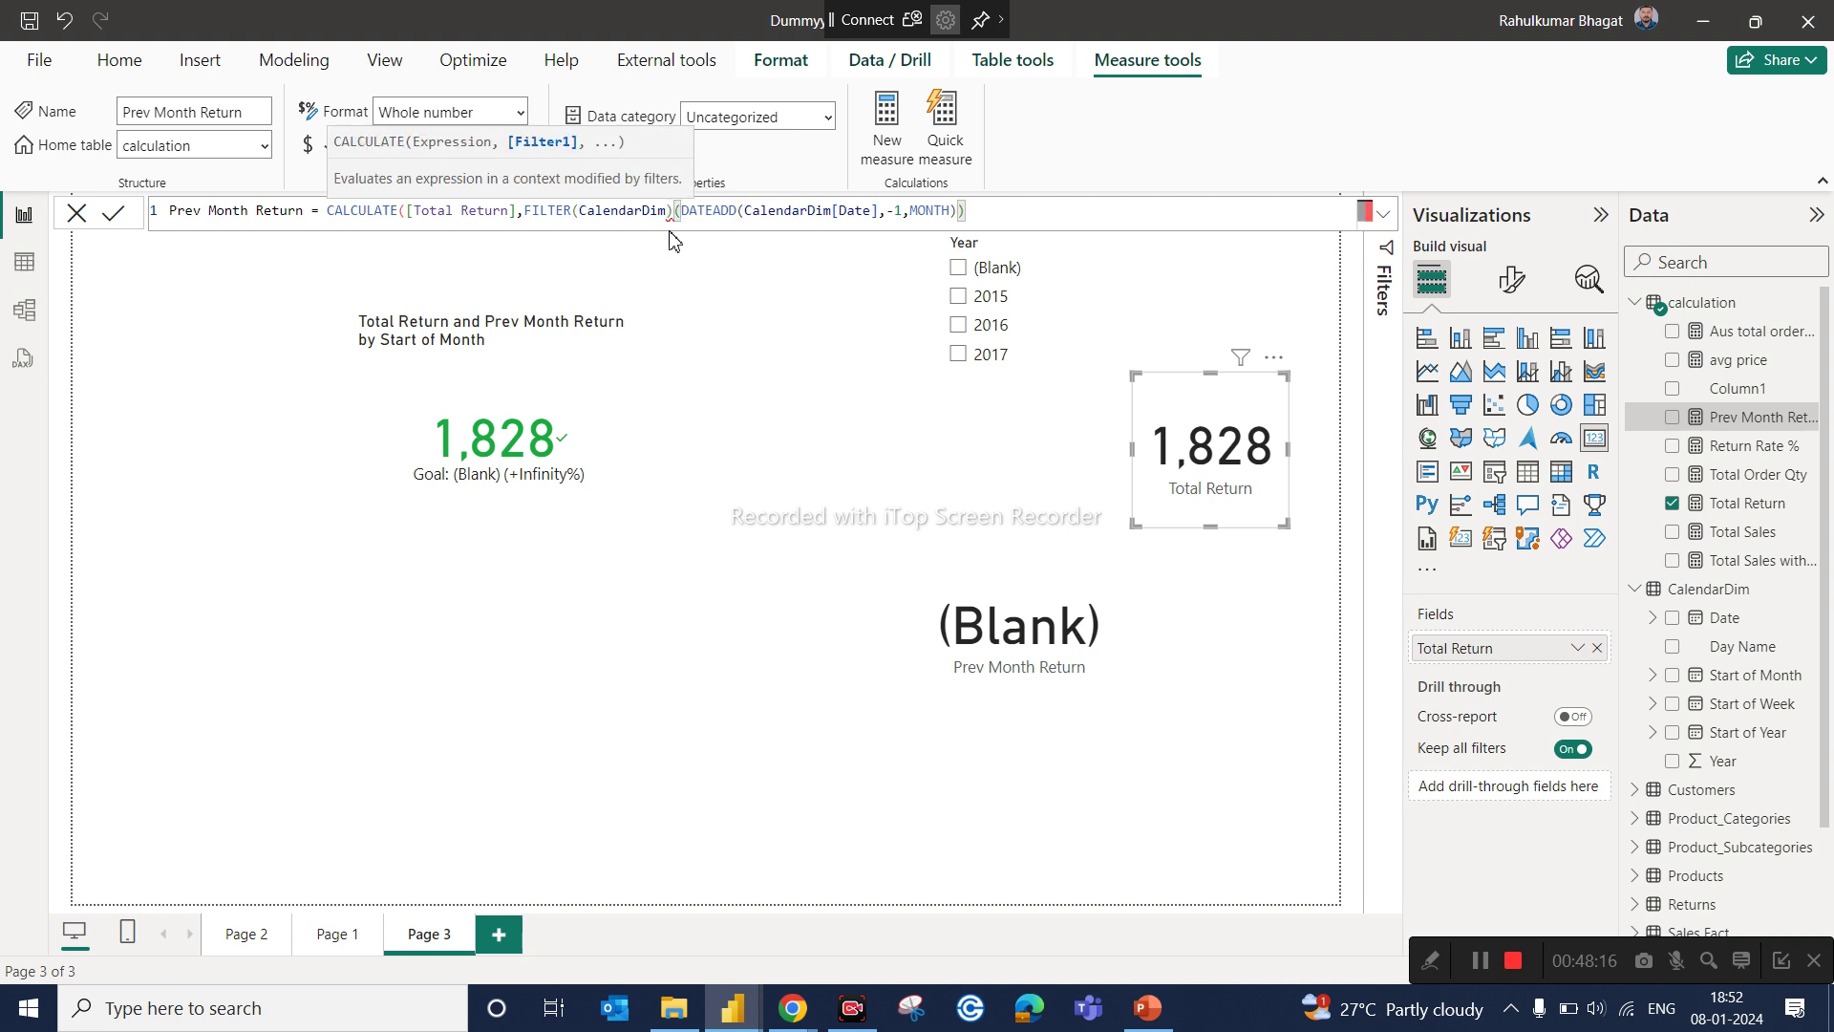
key(BackSpace)
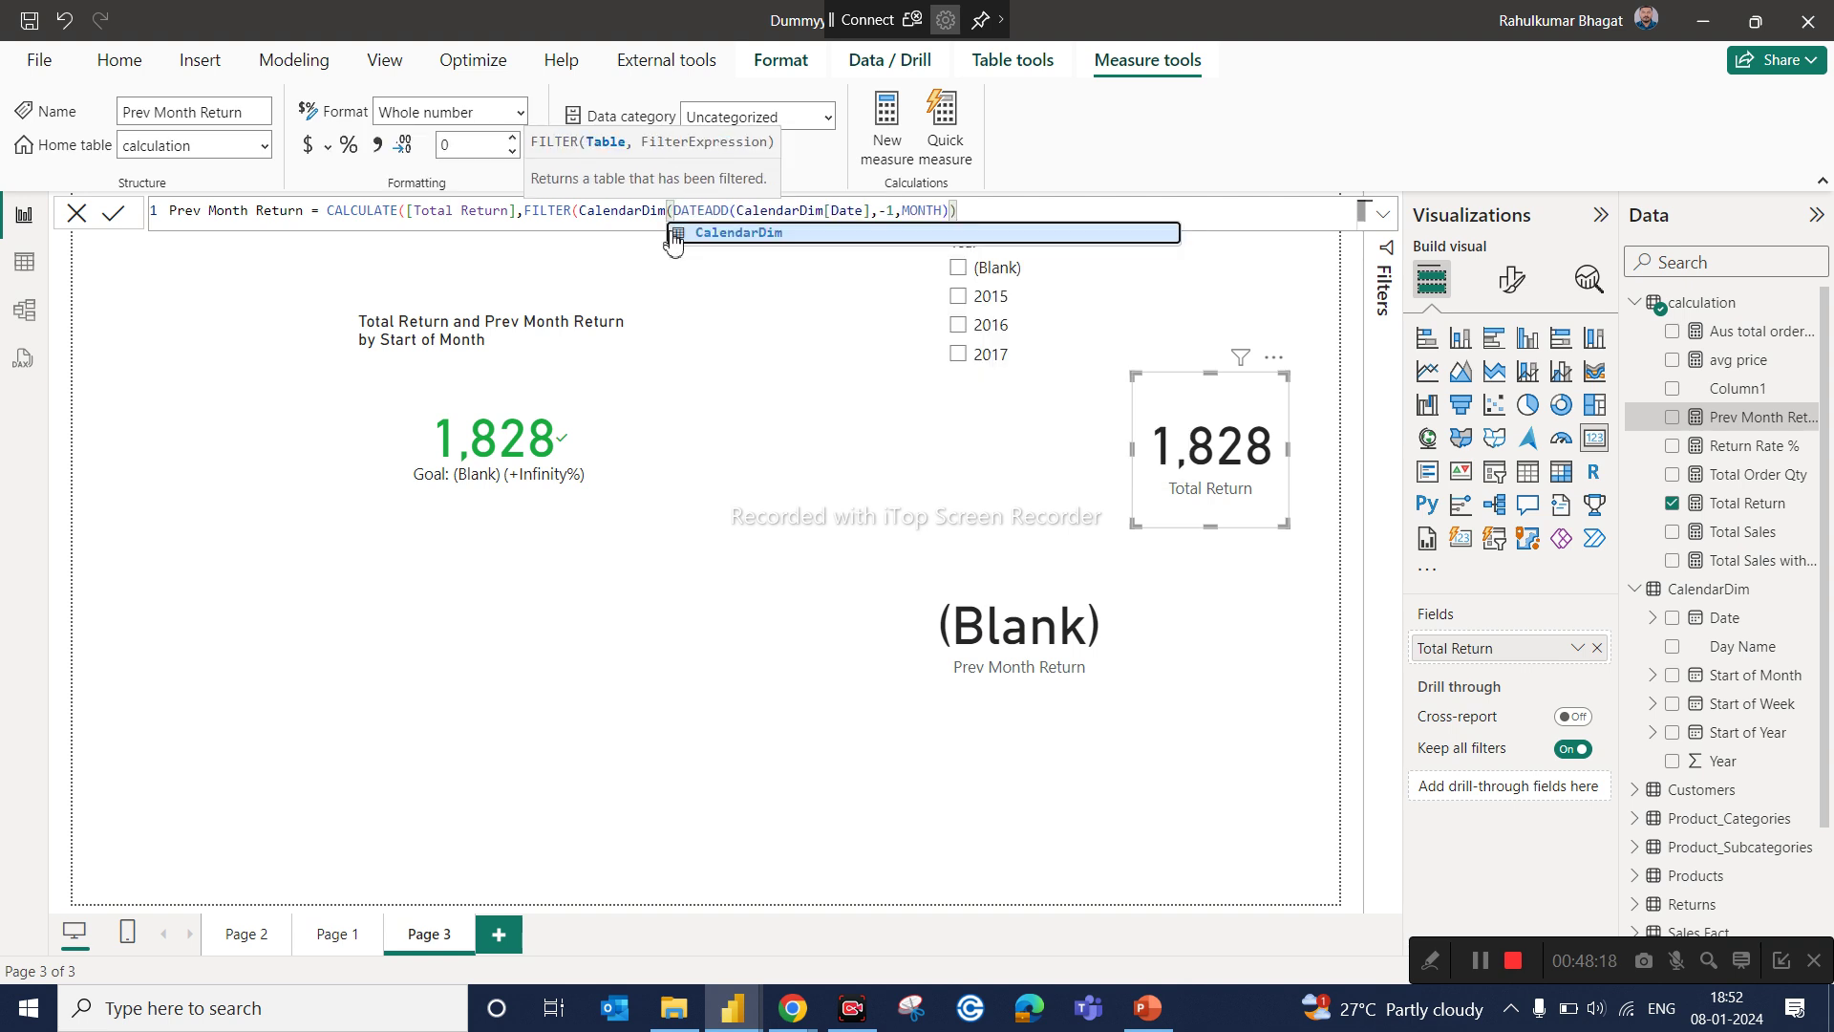
text(,)
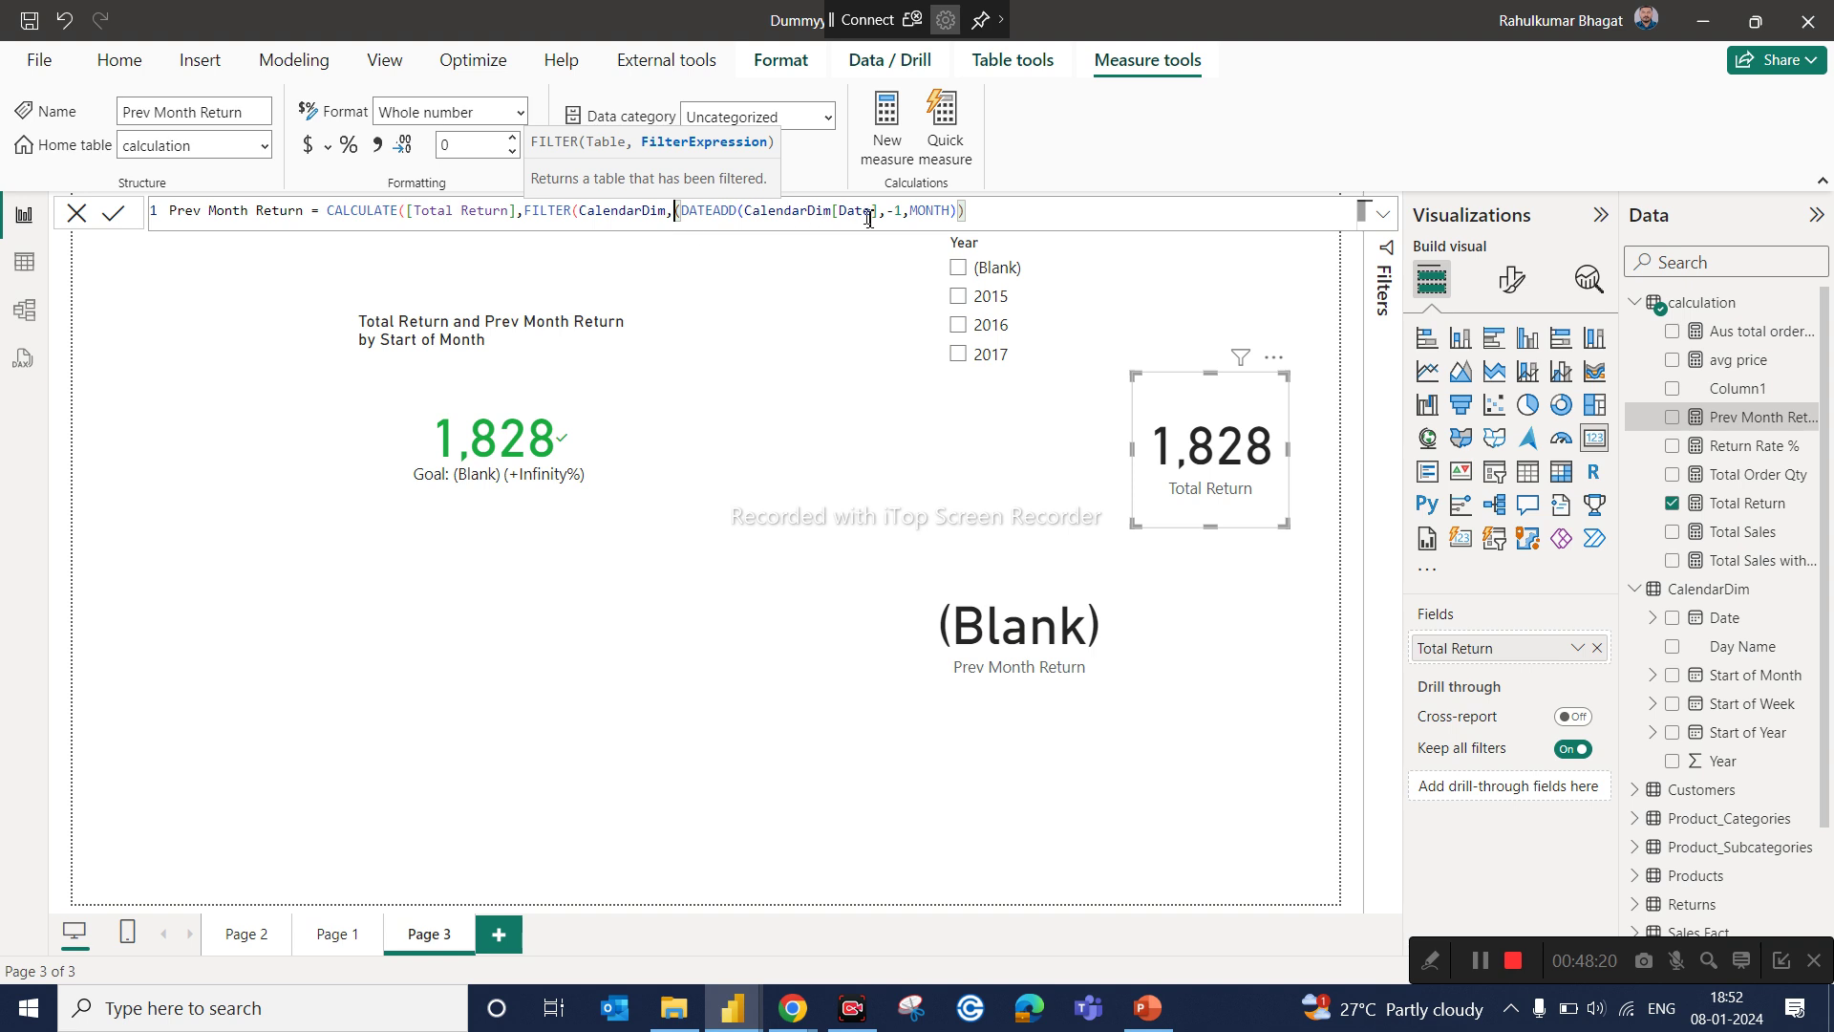
click(990, 219)
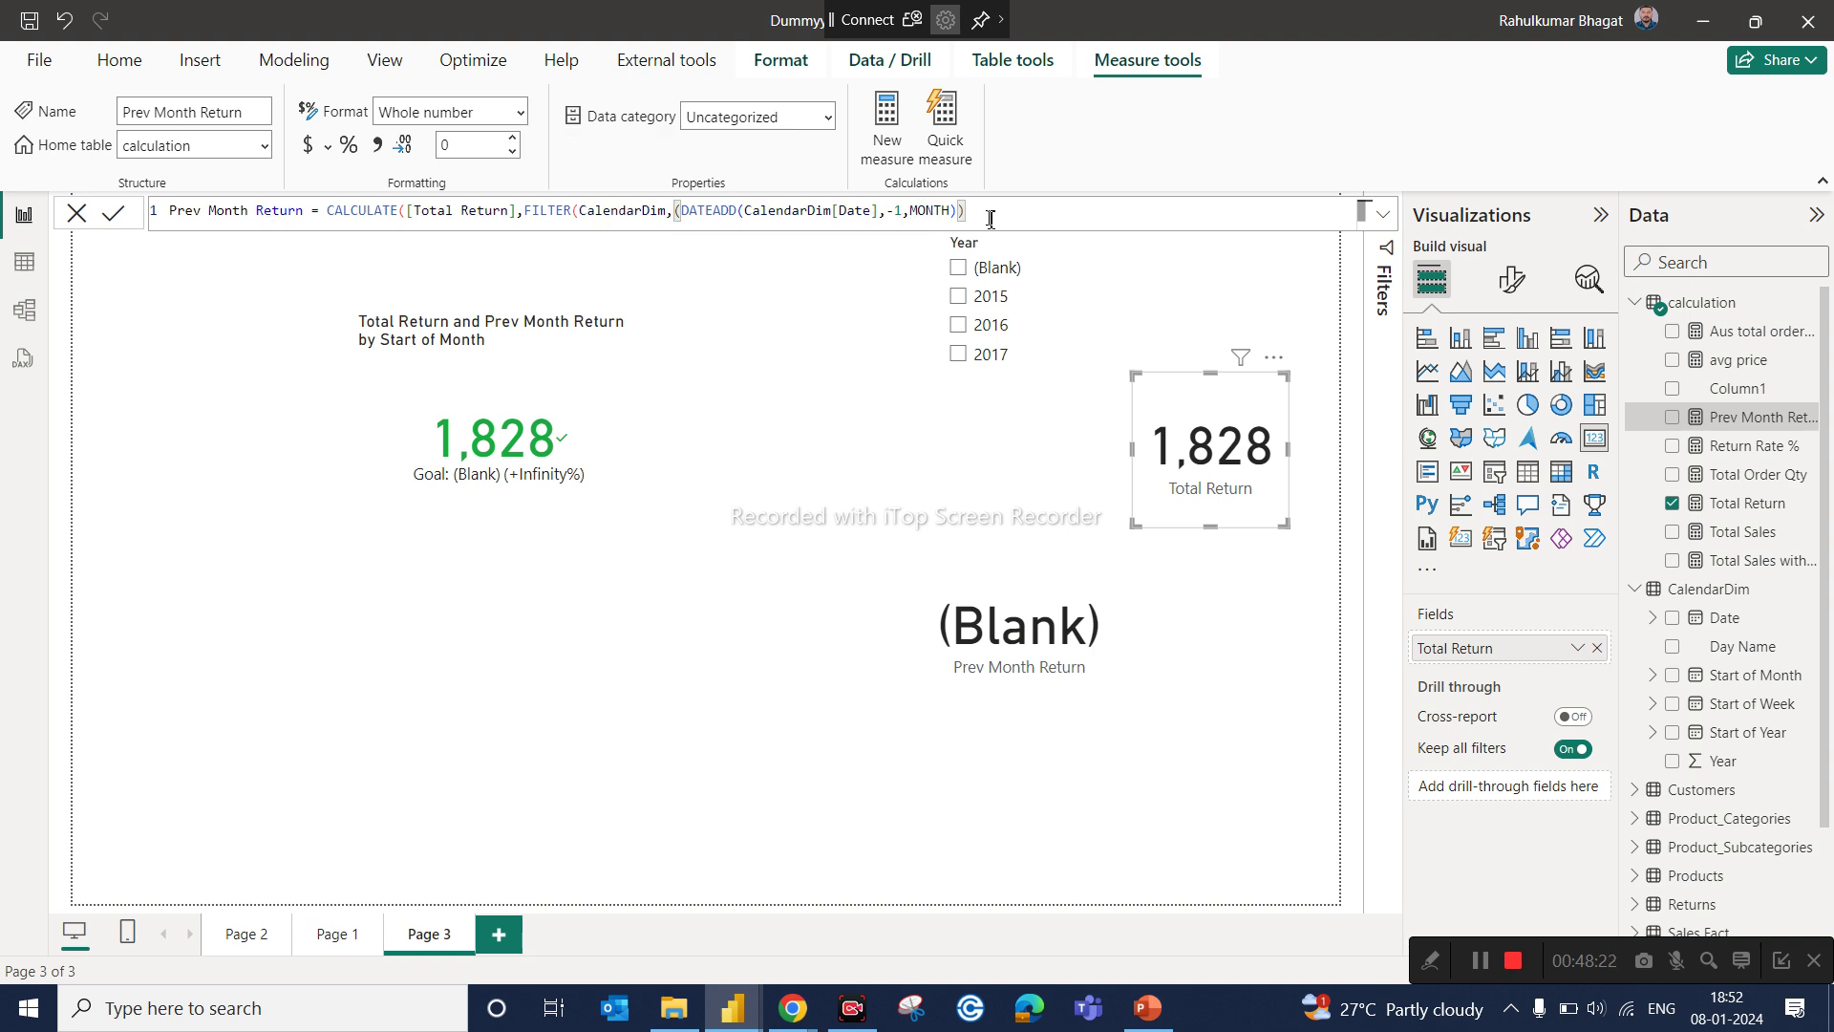
text())
key(Return)
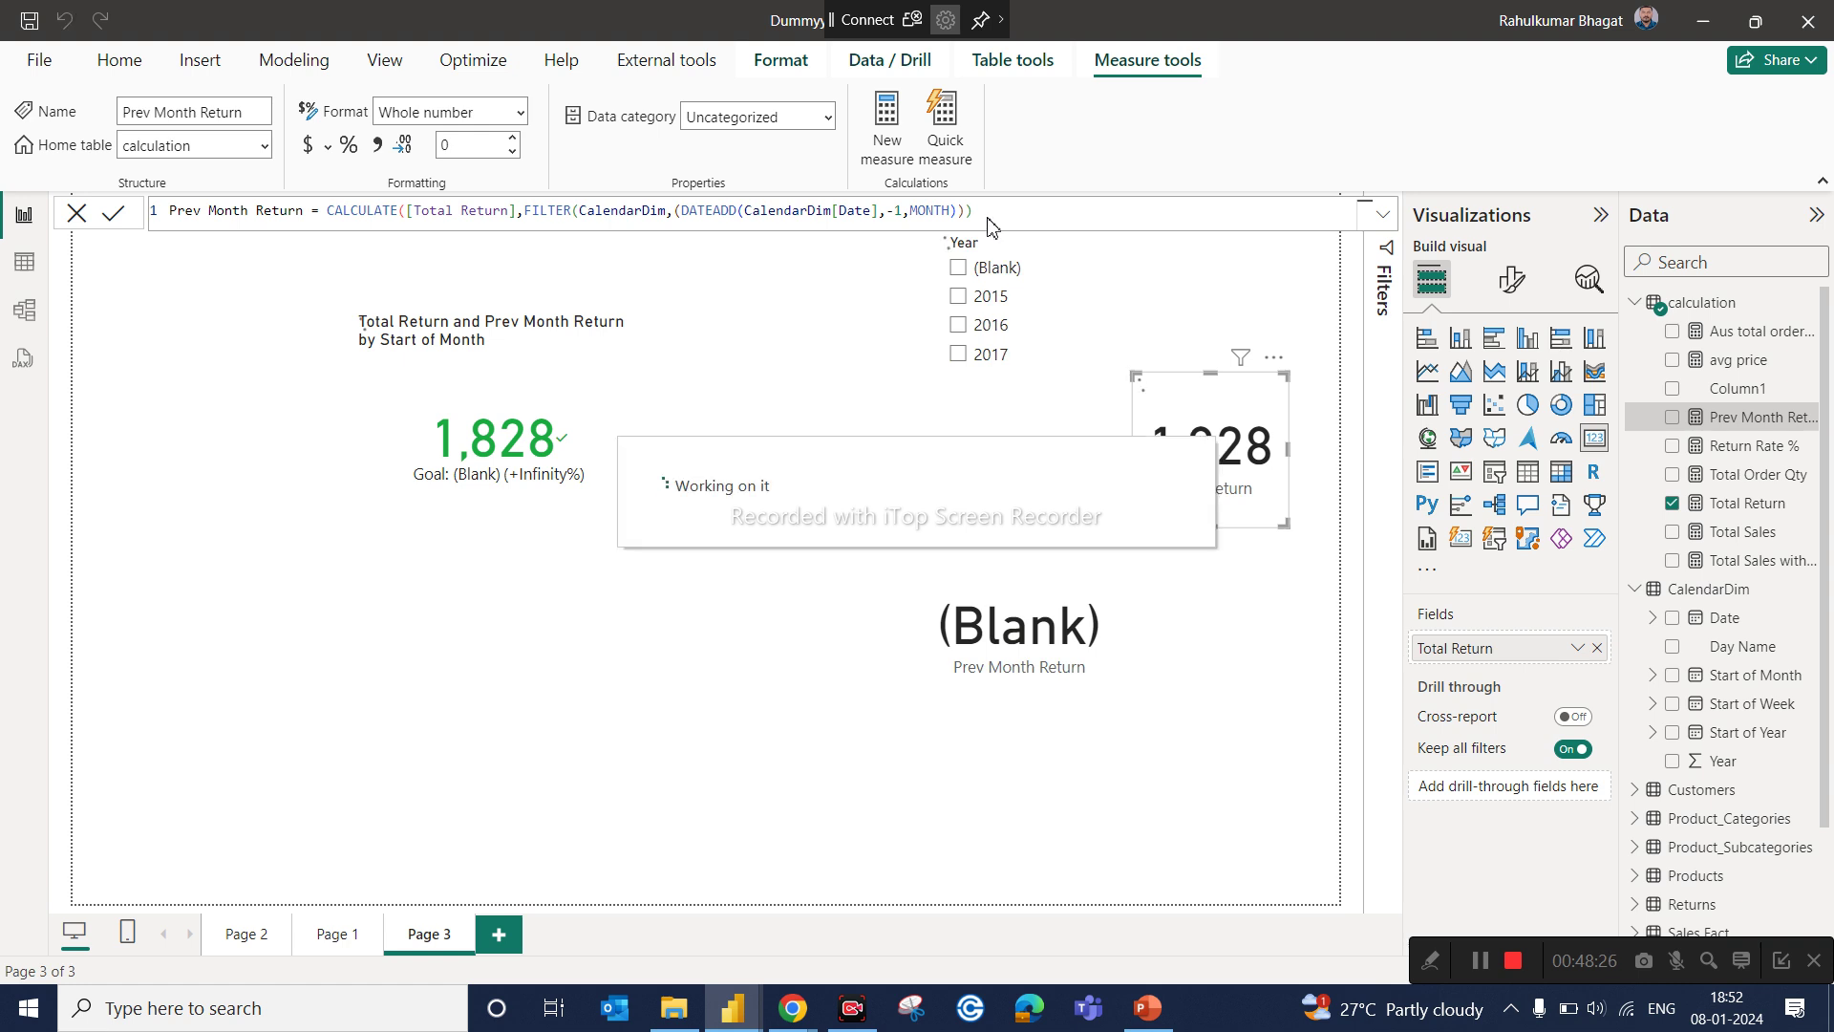
Step: Remove FILTER(CalendarDim, and the surplus closing parenthesis from the Prev Month Return measure and commit it
text())
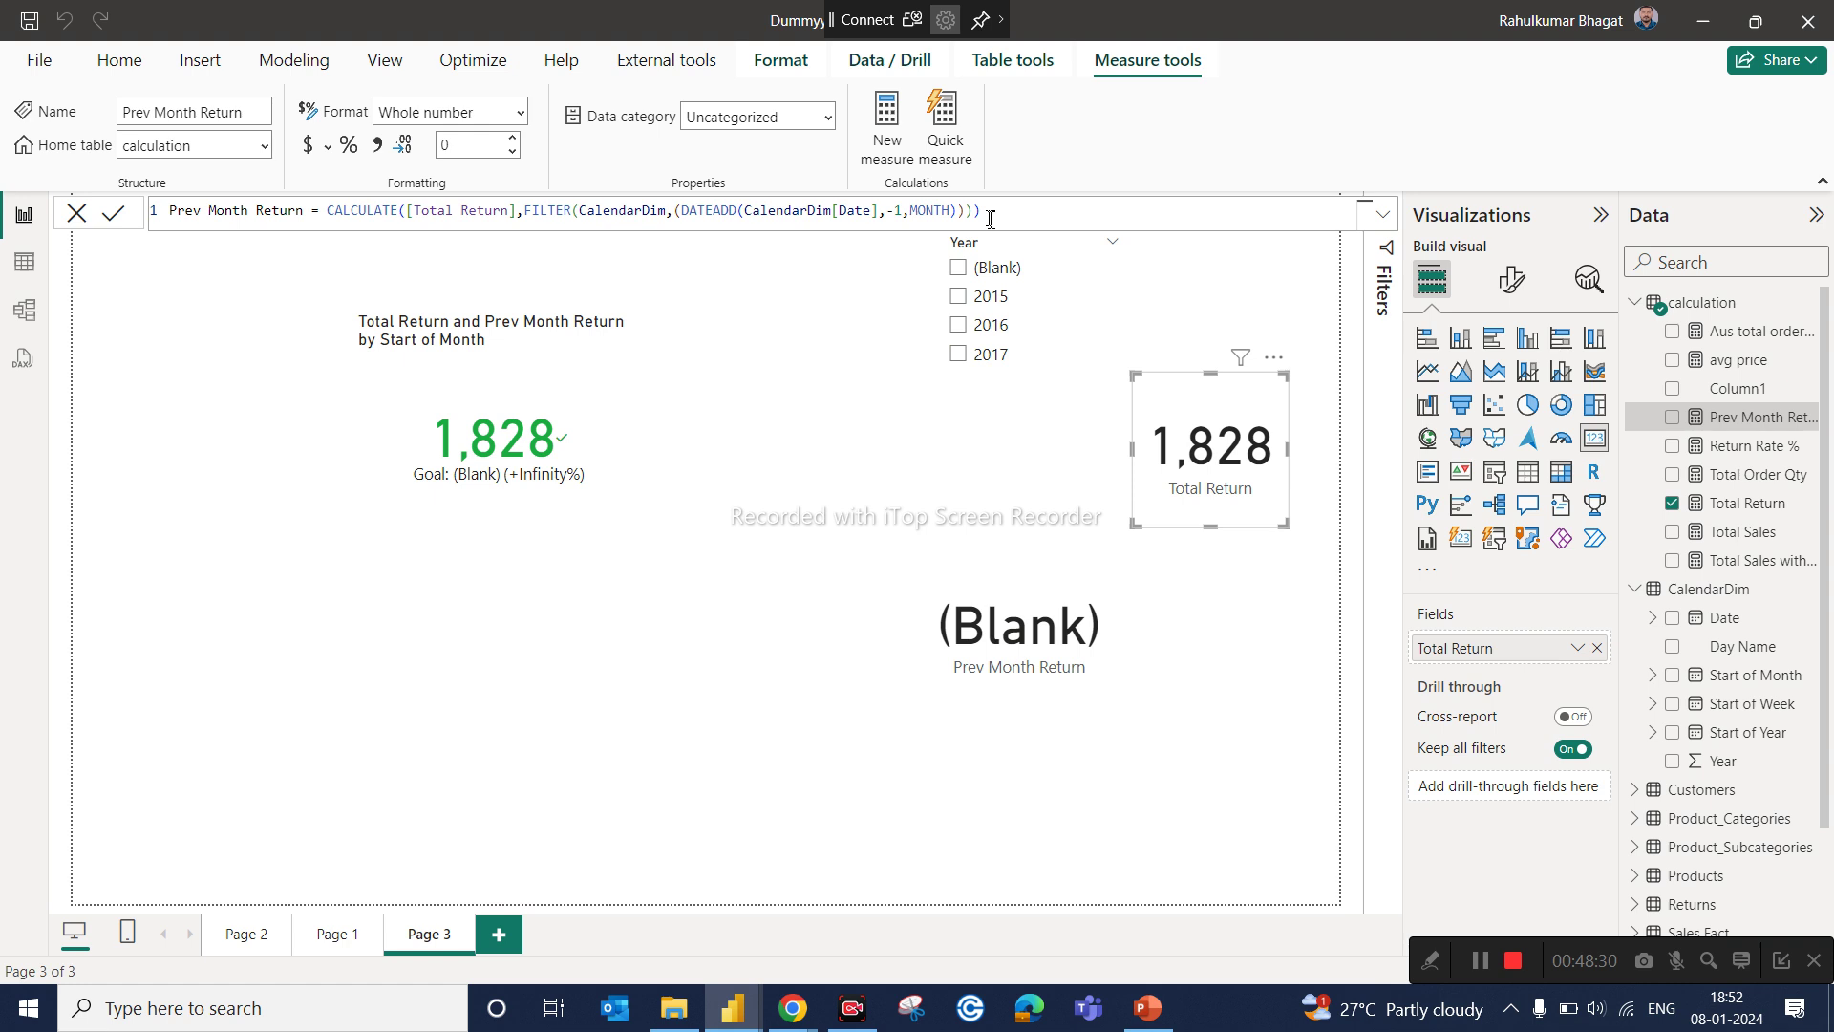
key(BackSpace)
drag(674, 214, 533, 212)
key(BackSpace)
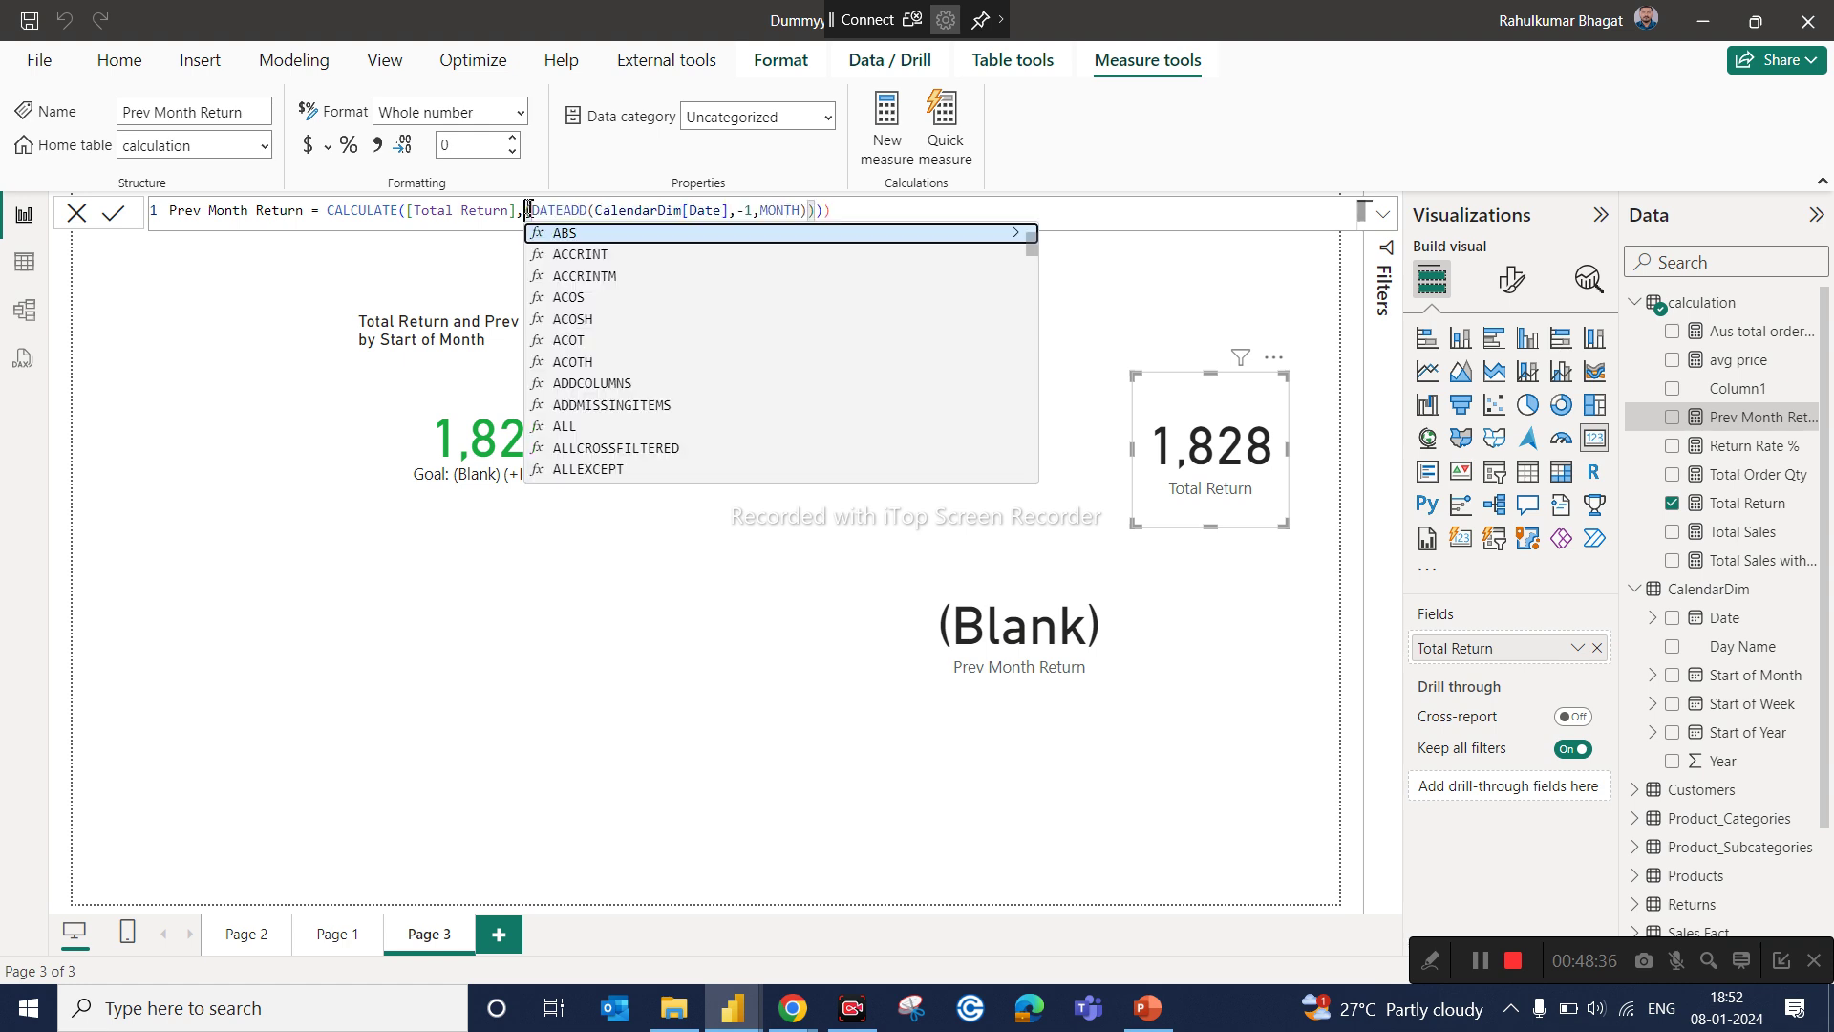
click(836, 210)
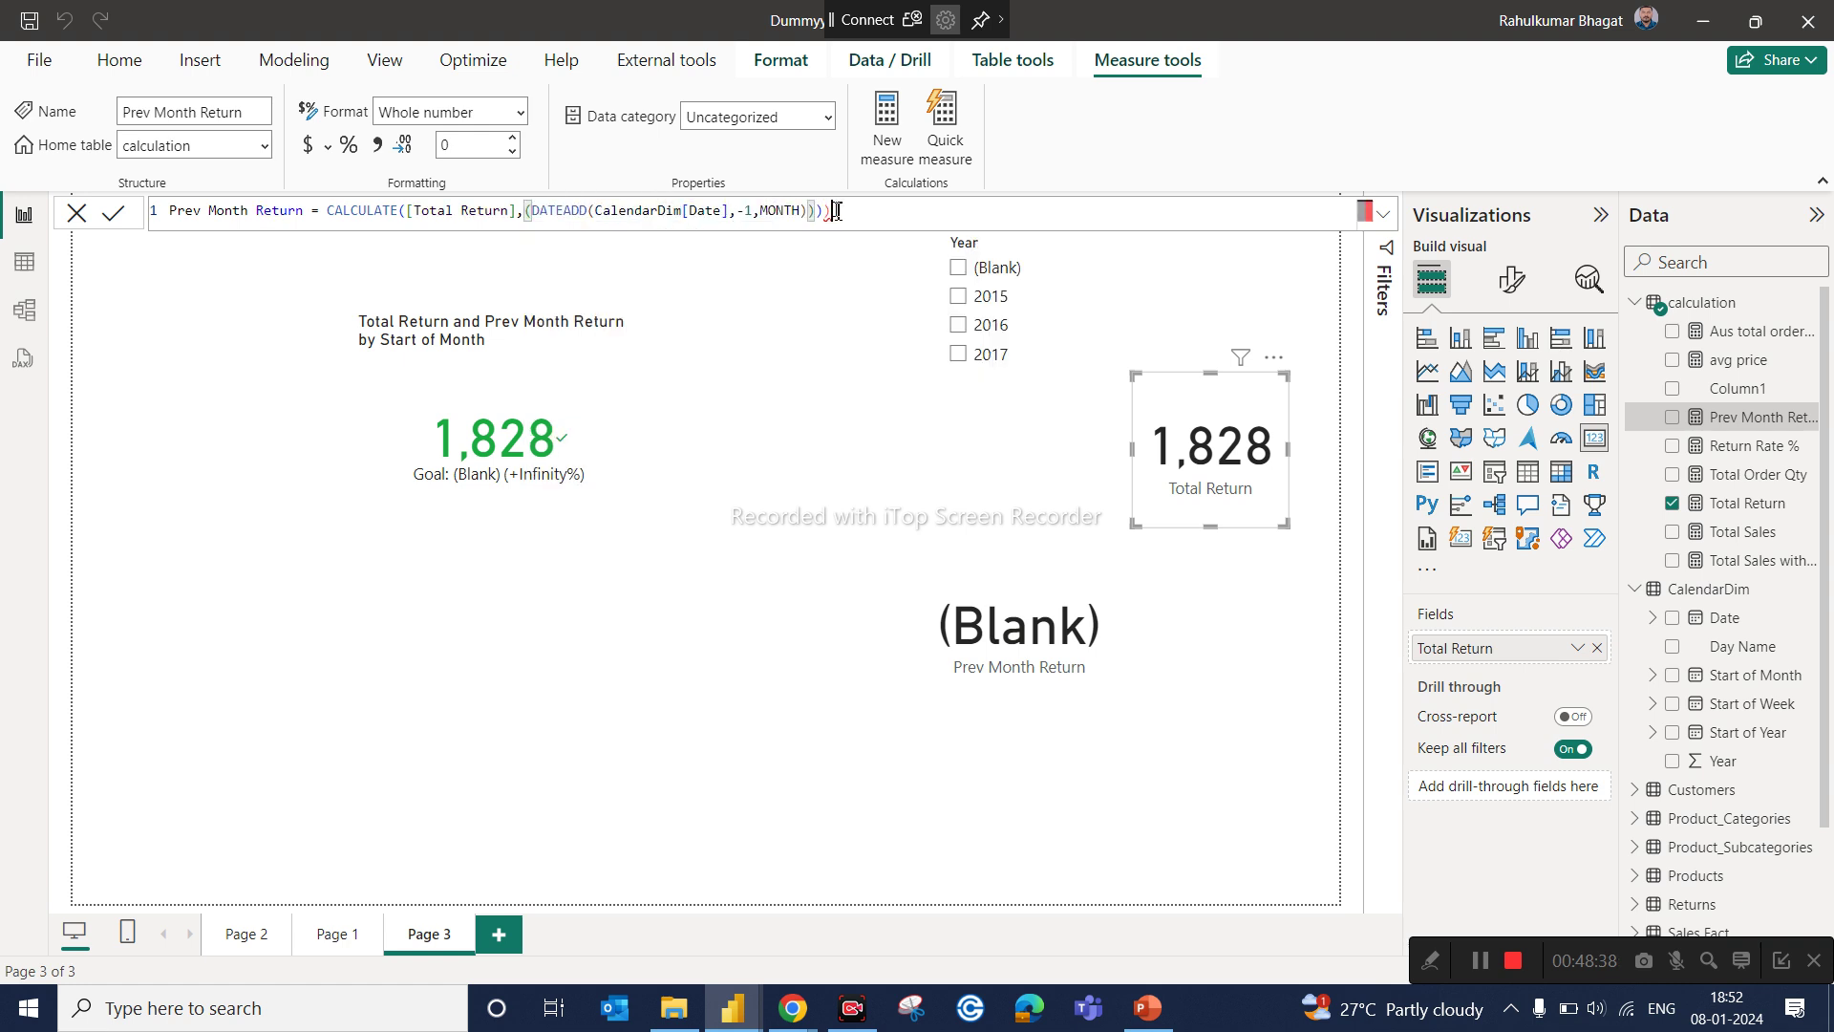
key(BackSpace)
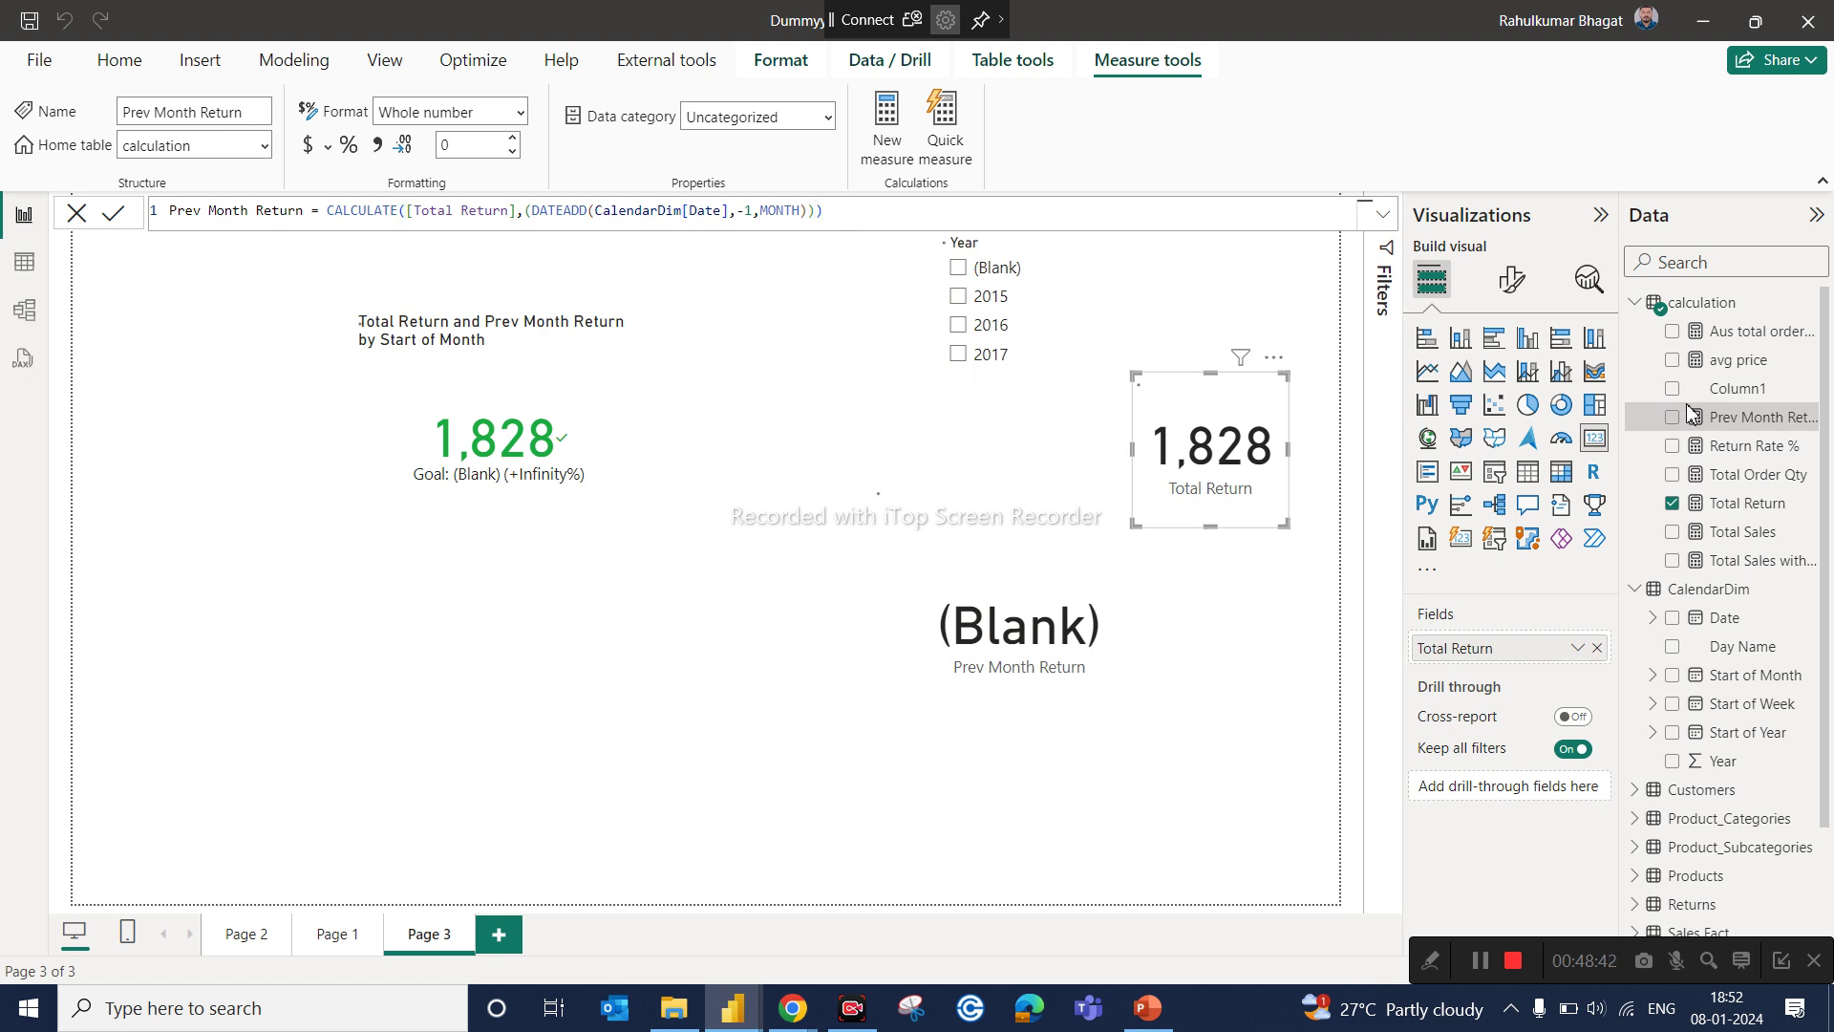
Step: Remove the field from the Prev Month Return card, convert the card to a table visual and move it beside the KPI
click(1063, 611)
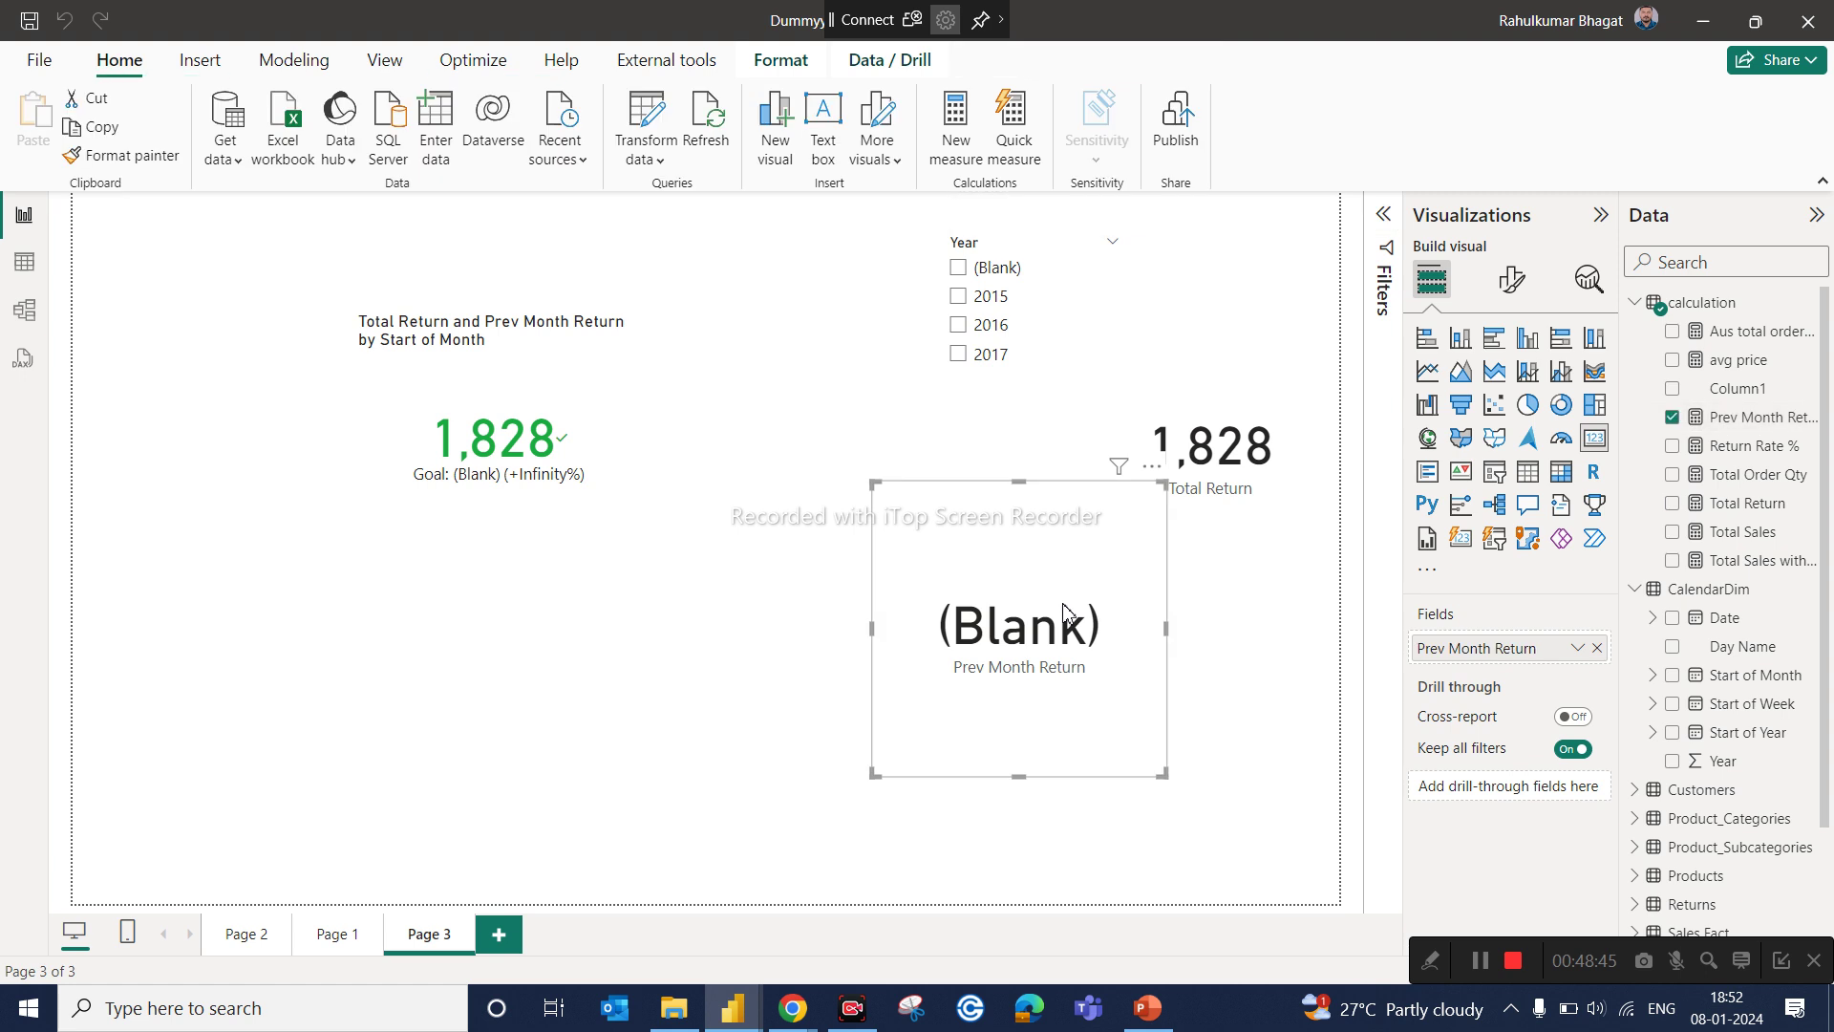
click(1597, 651)
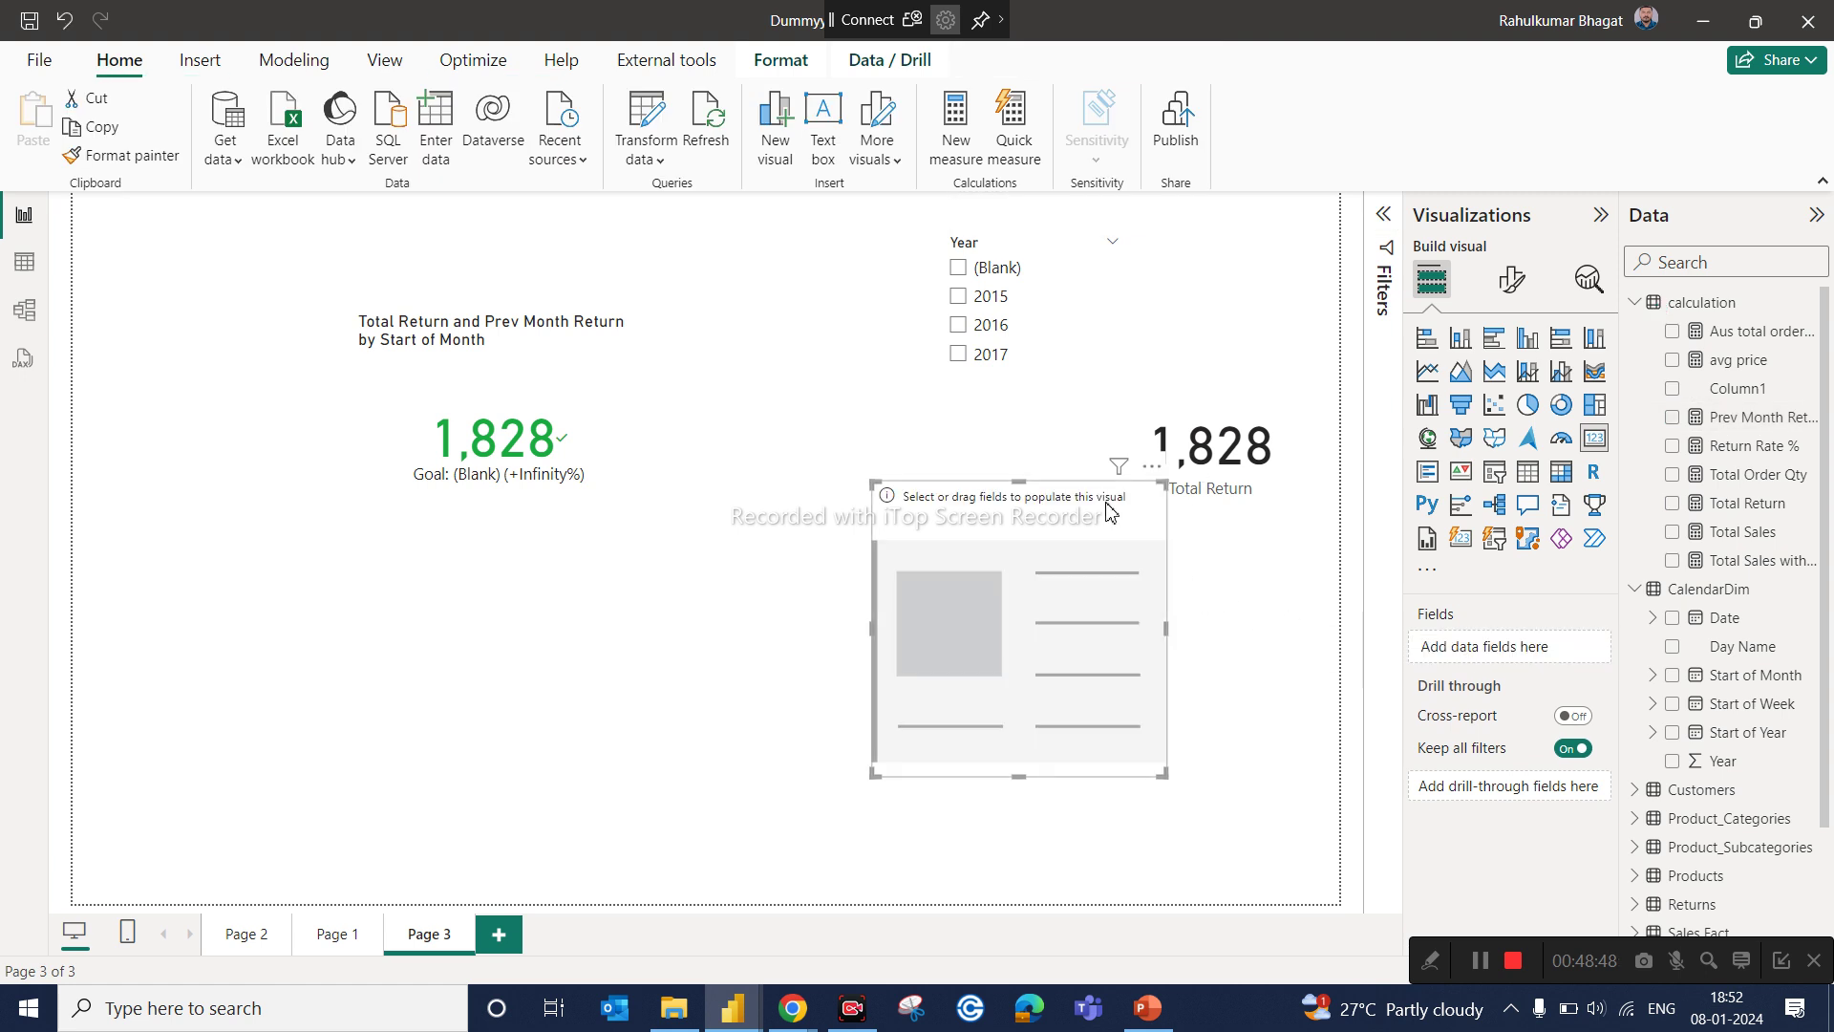
click(1530, 481)
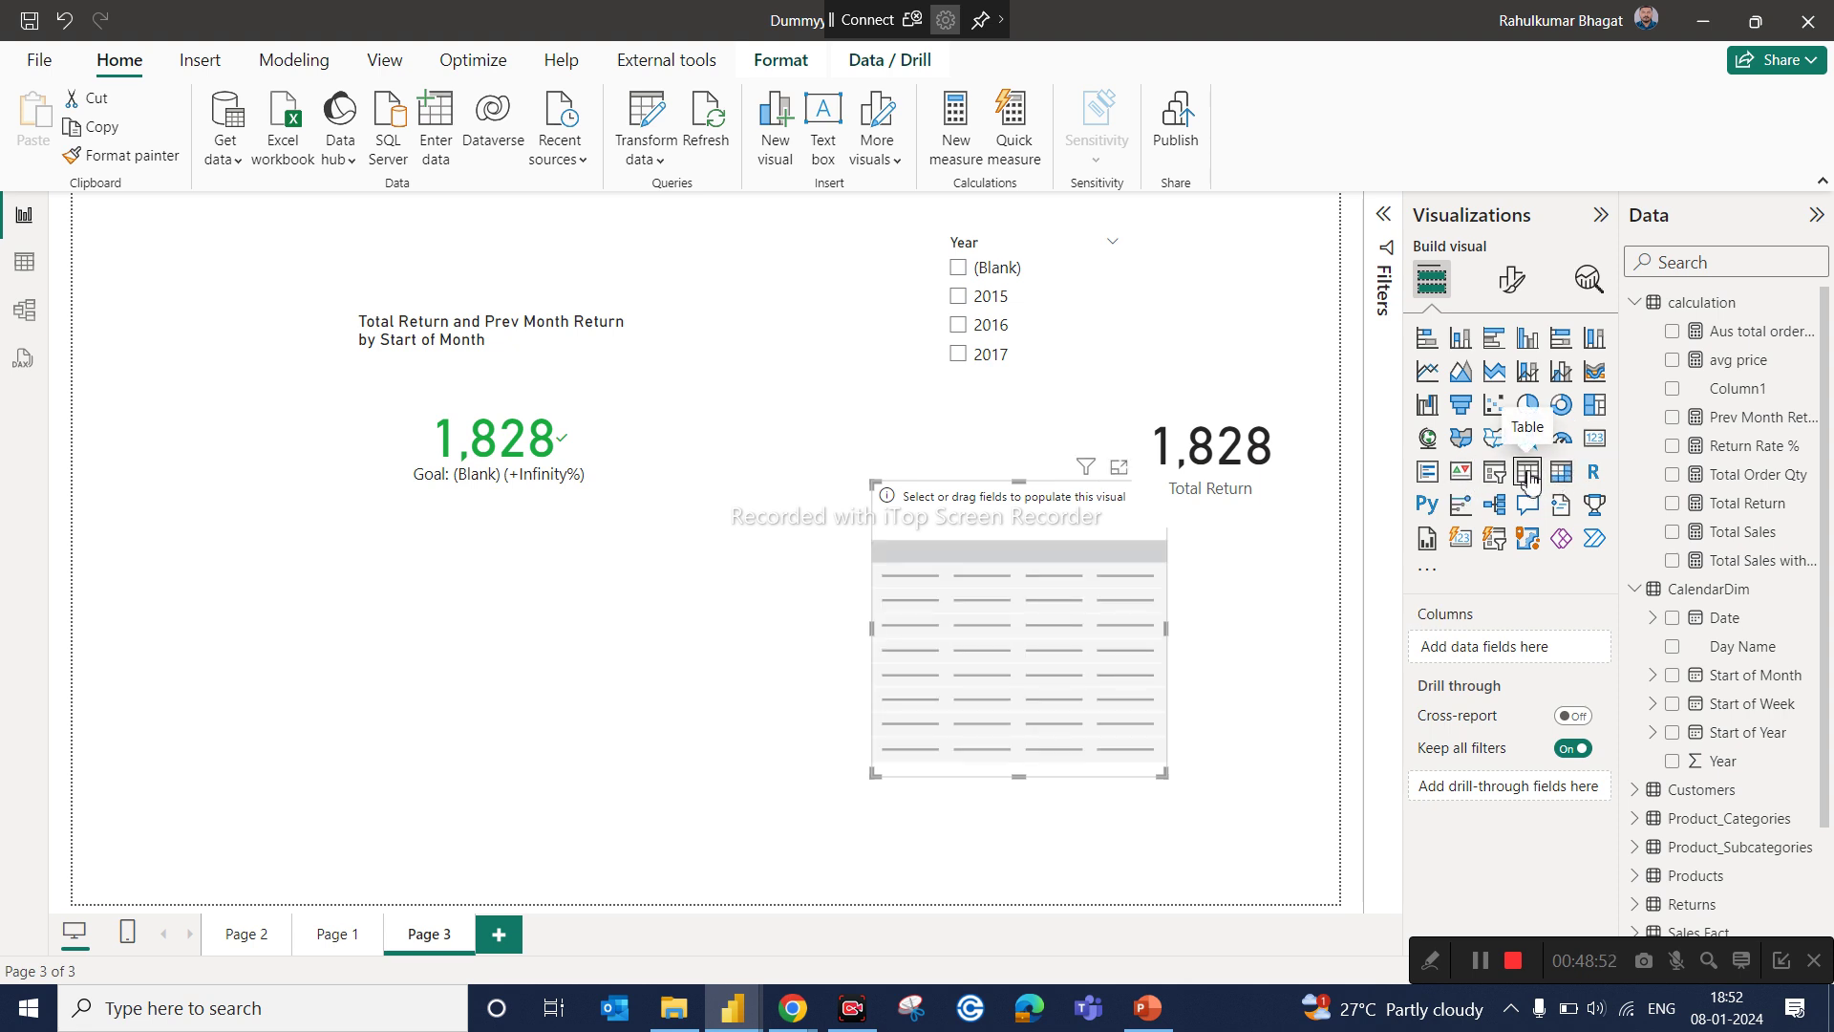
drag(992, 521, 842, 504)
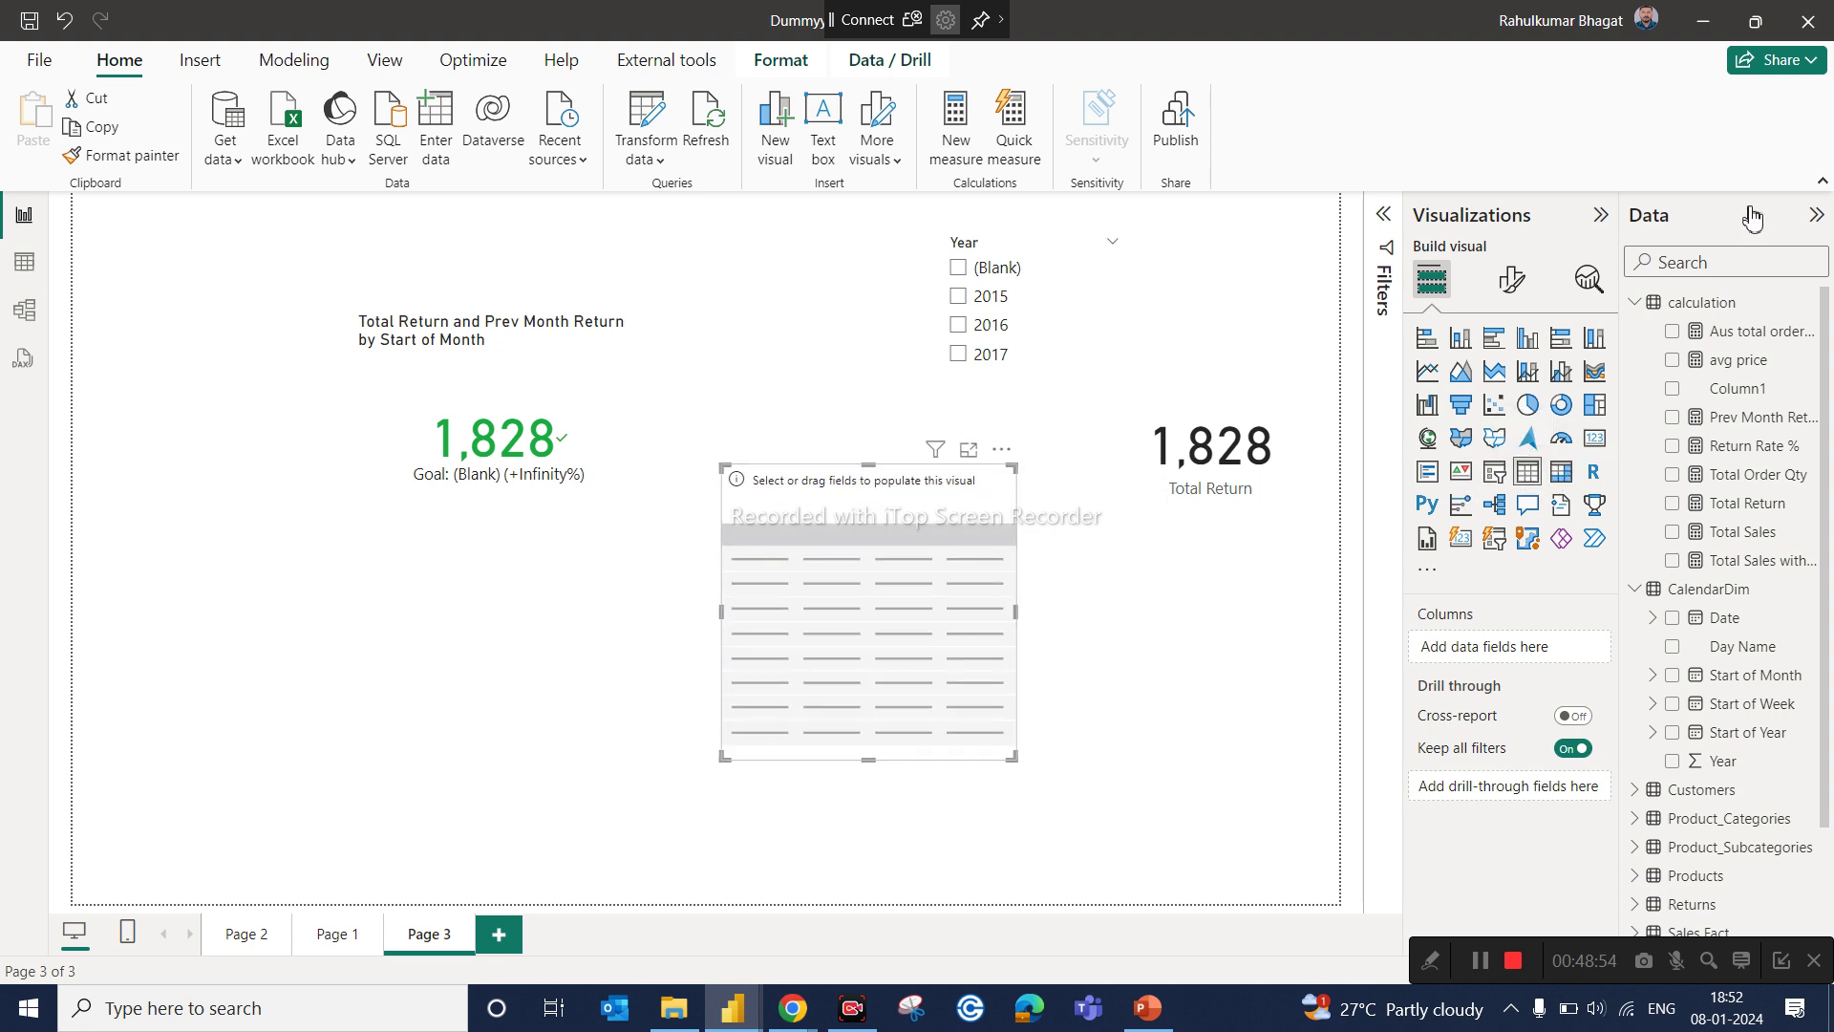
Step: Add CategoryName and Total Return as columns of the empty table visual
click(1712, 261)
text(cate)
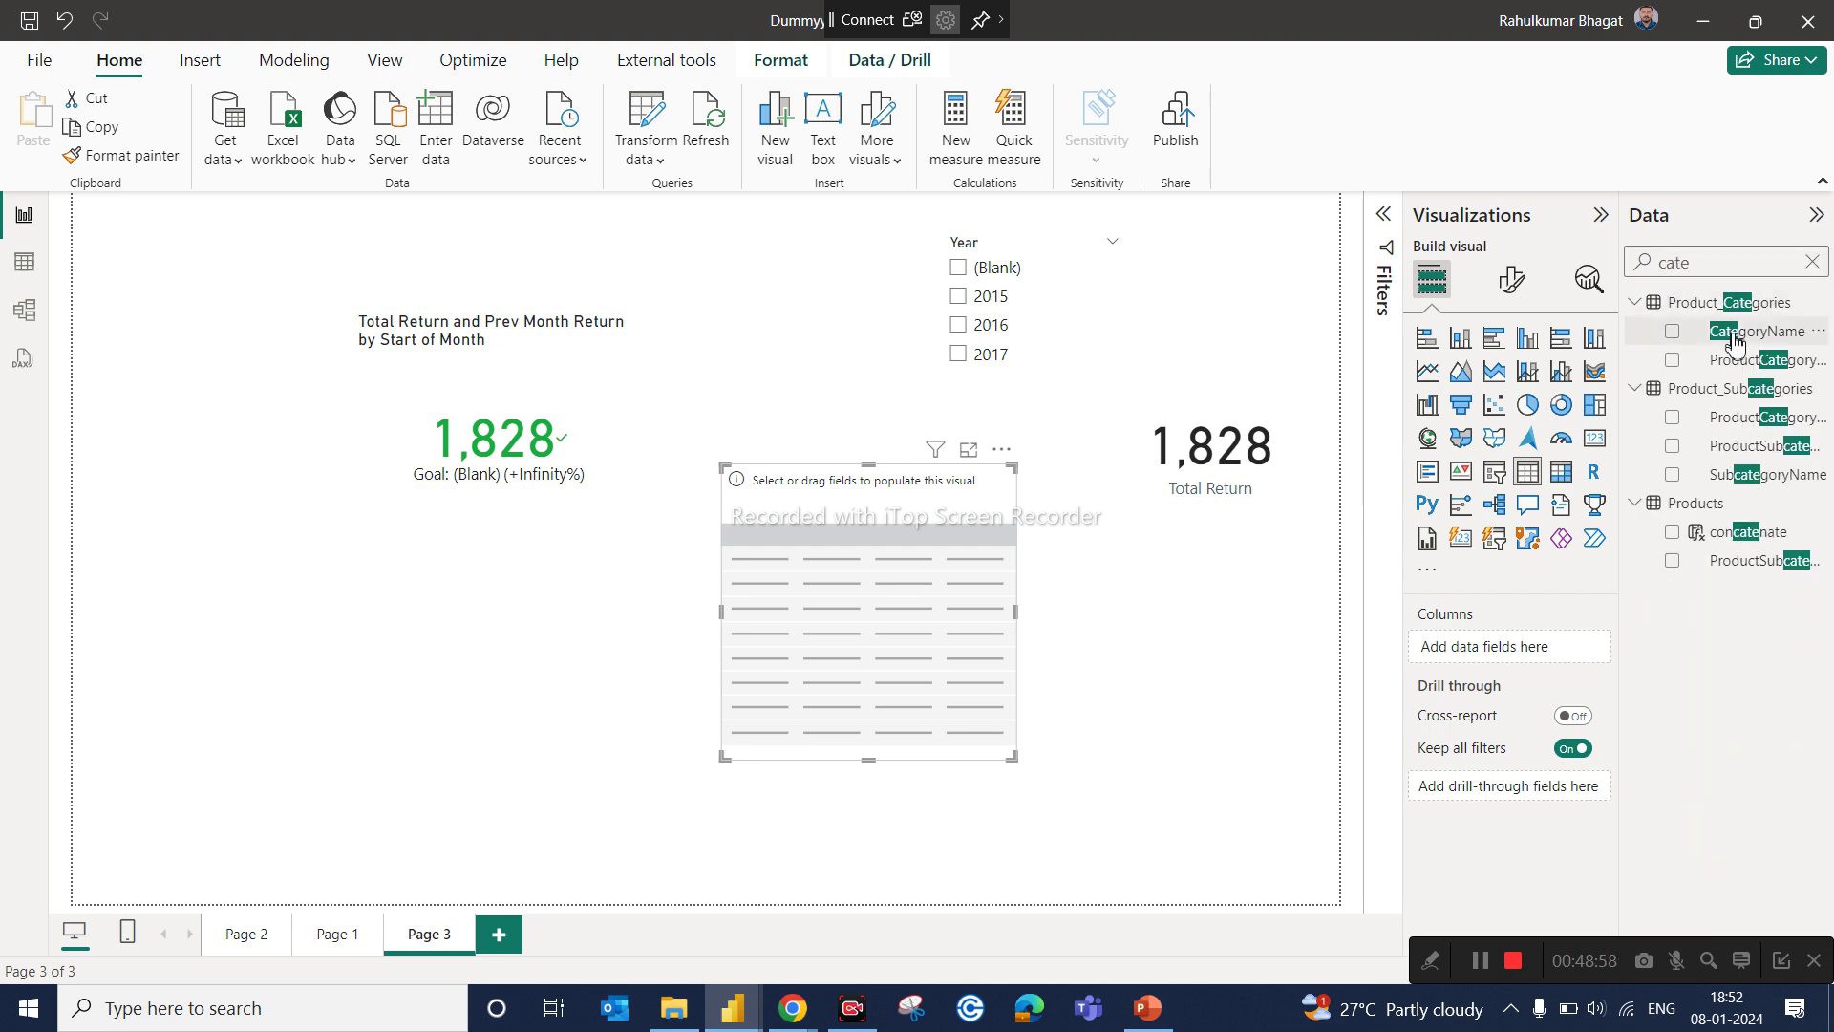
drag(1734, 342, 1553, 648)
double_click(1709, 262)
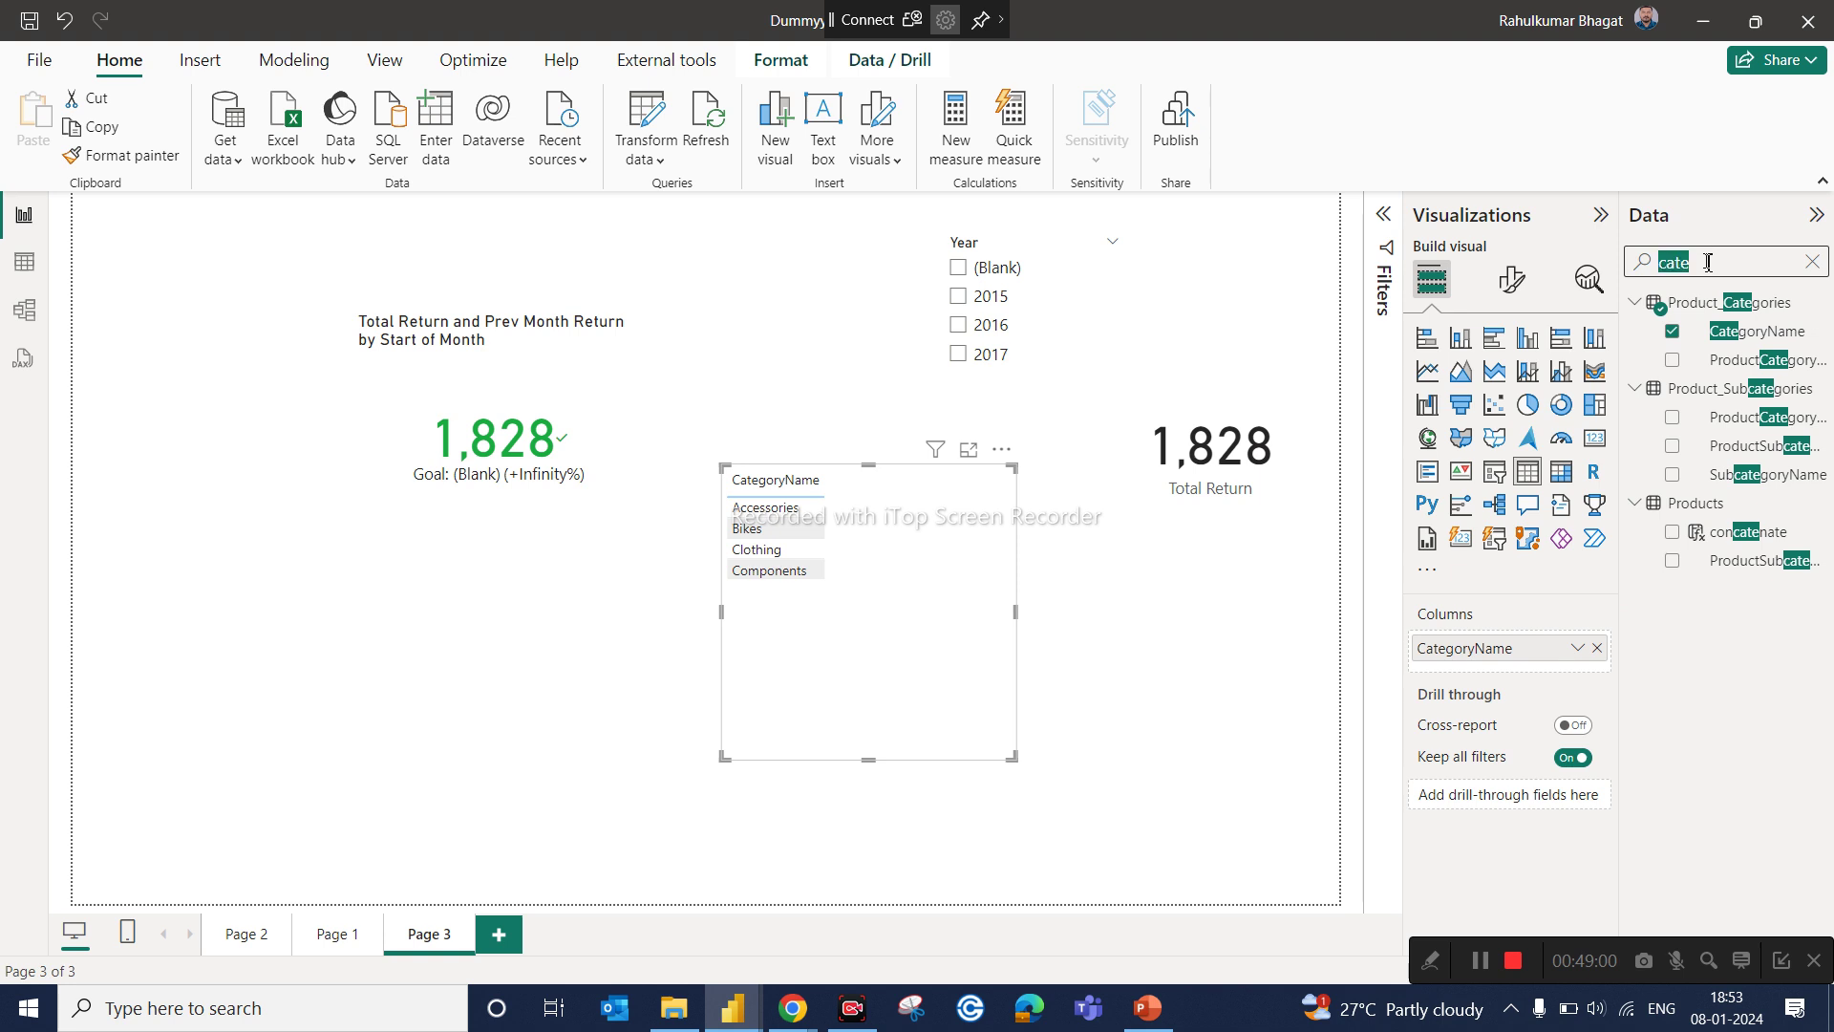
text(tota)
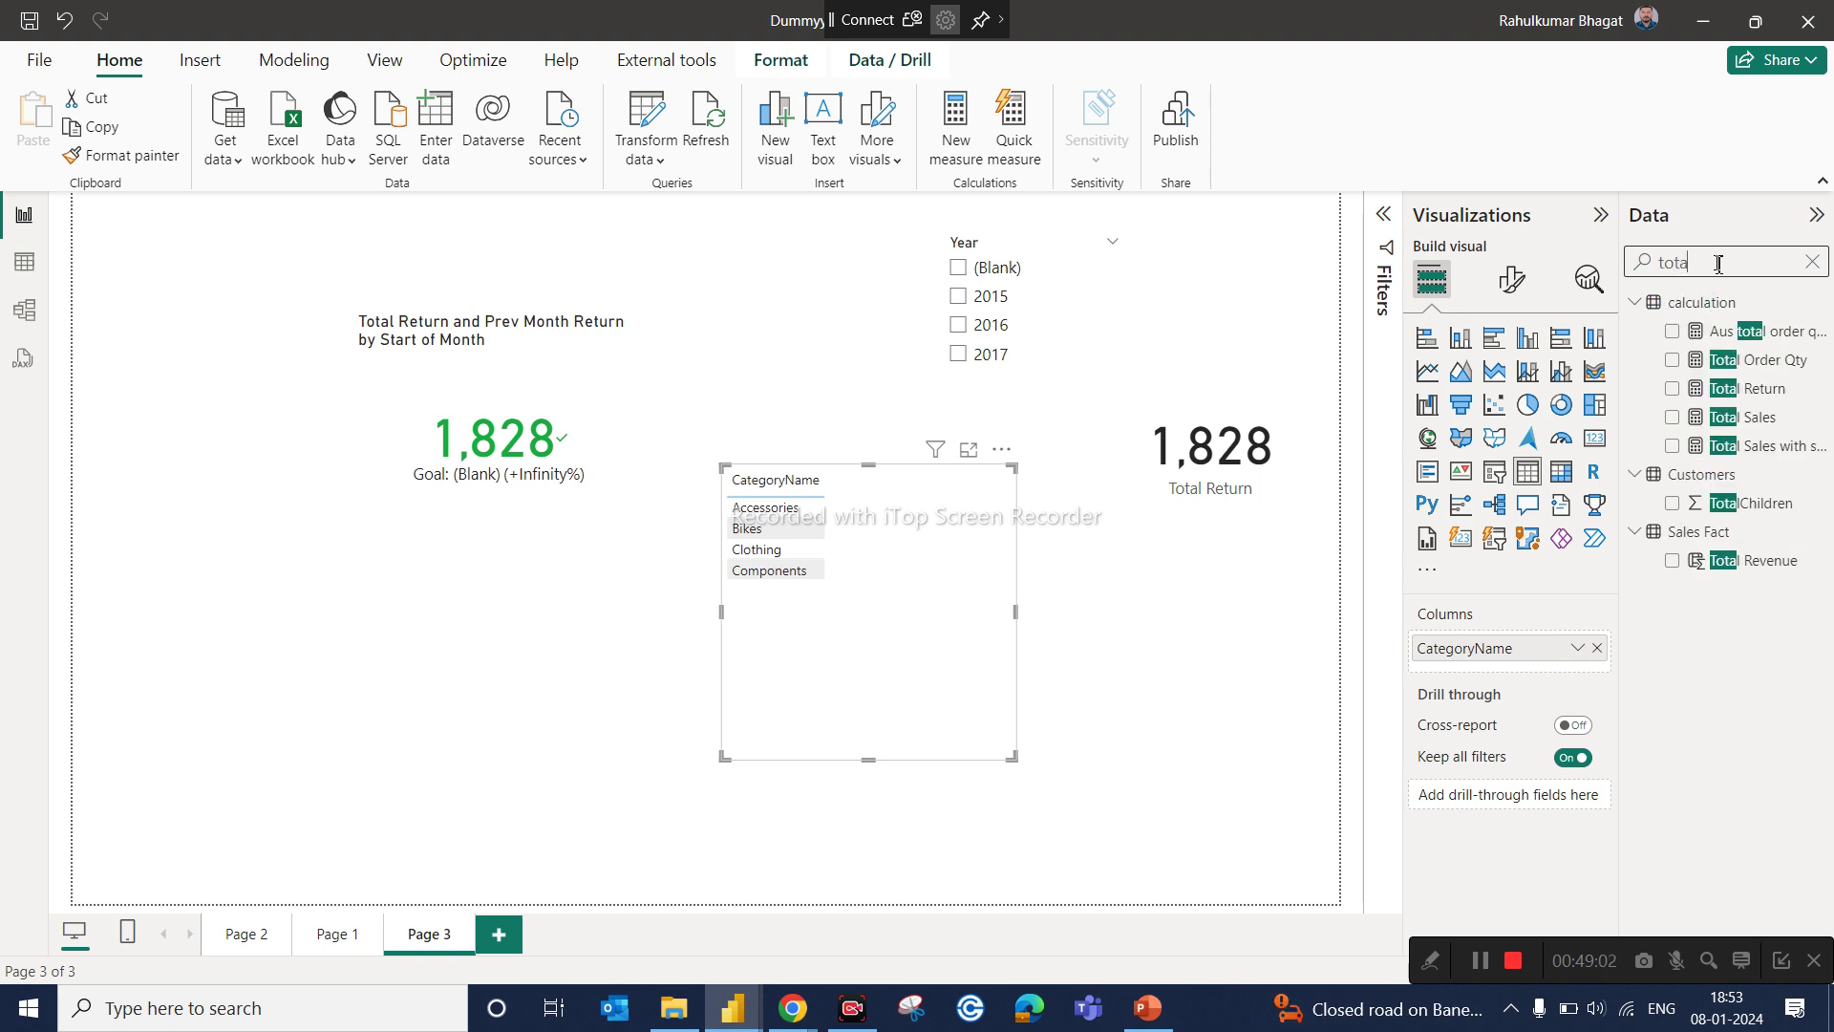
drag(1744, 389, 1563, 660)
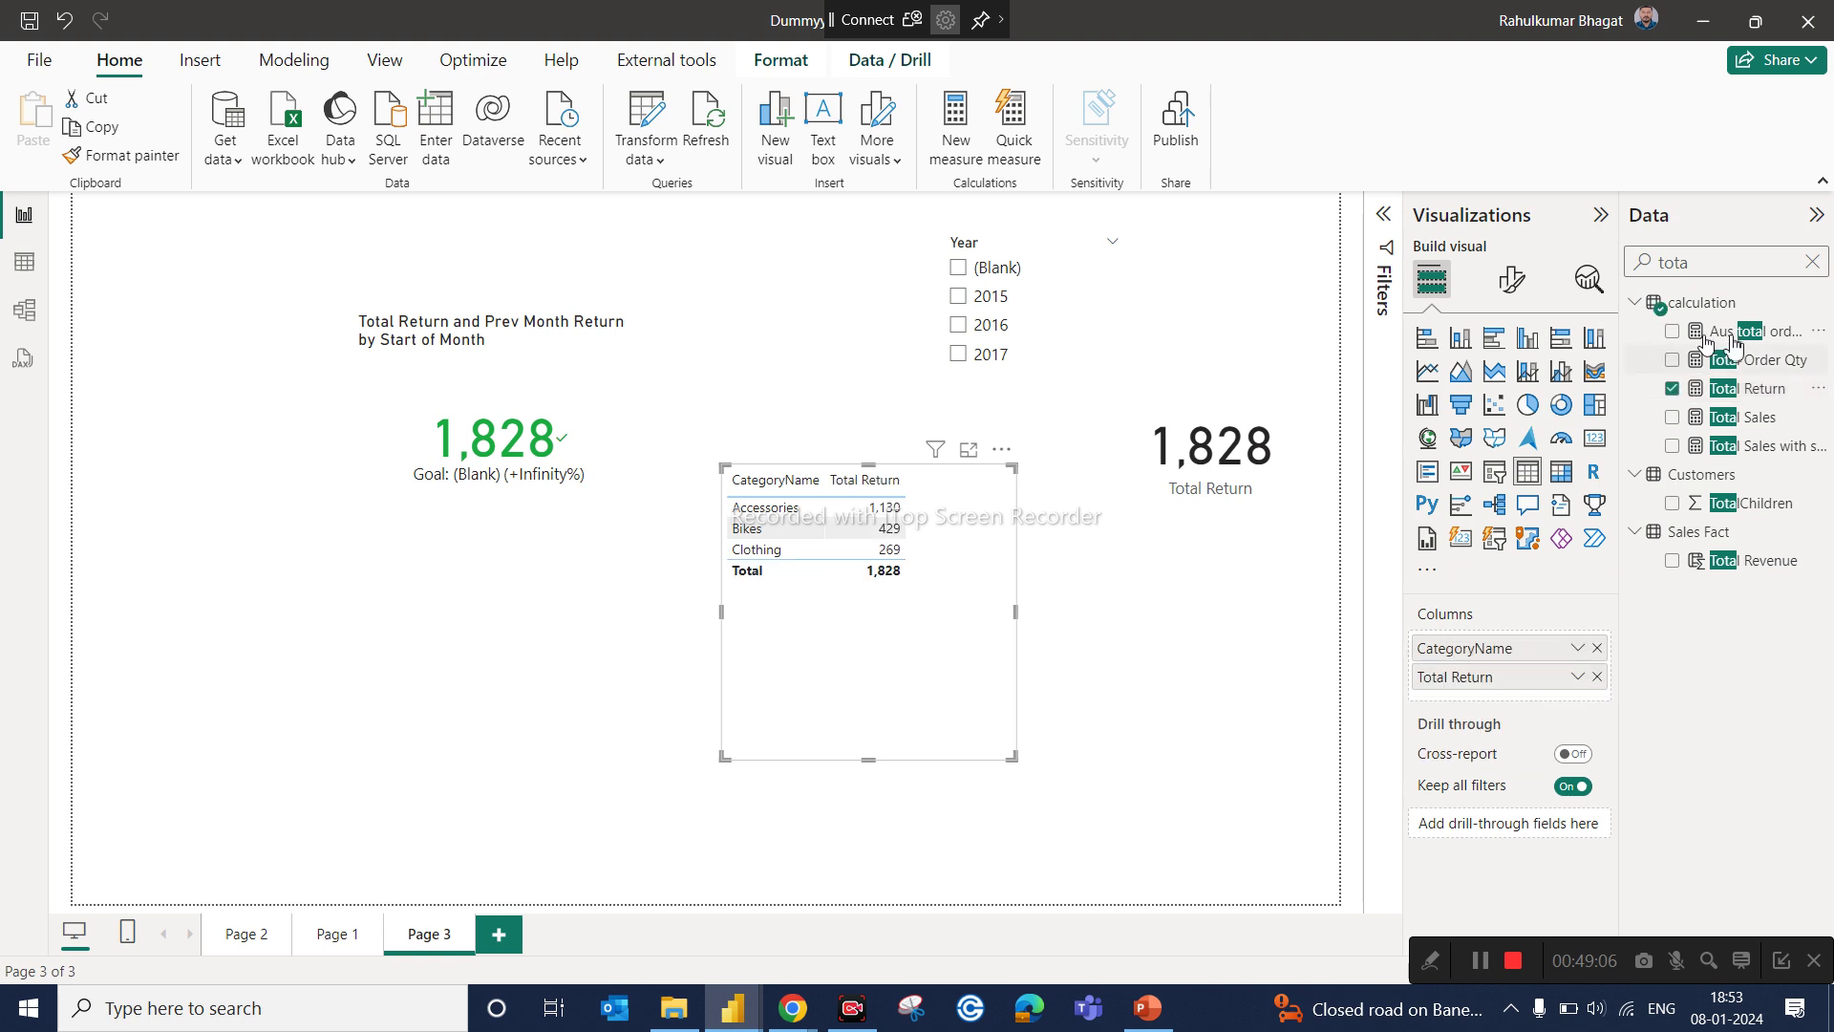
Step: Add Prev Month Return as the table's third column and enlarge the table so all columns fit
click(1713, 260)
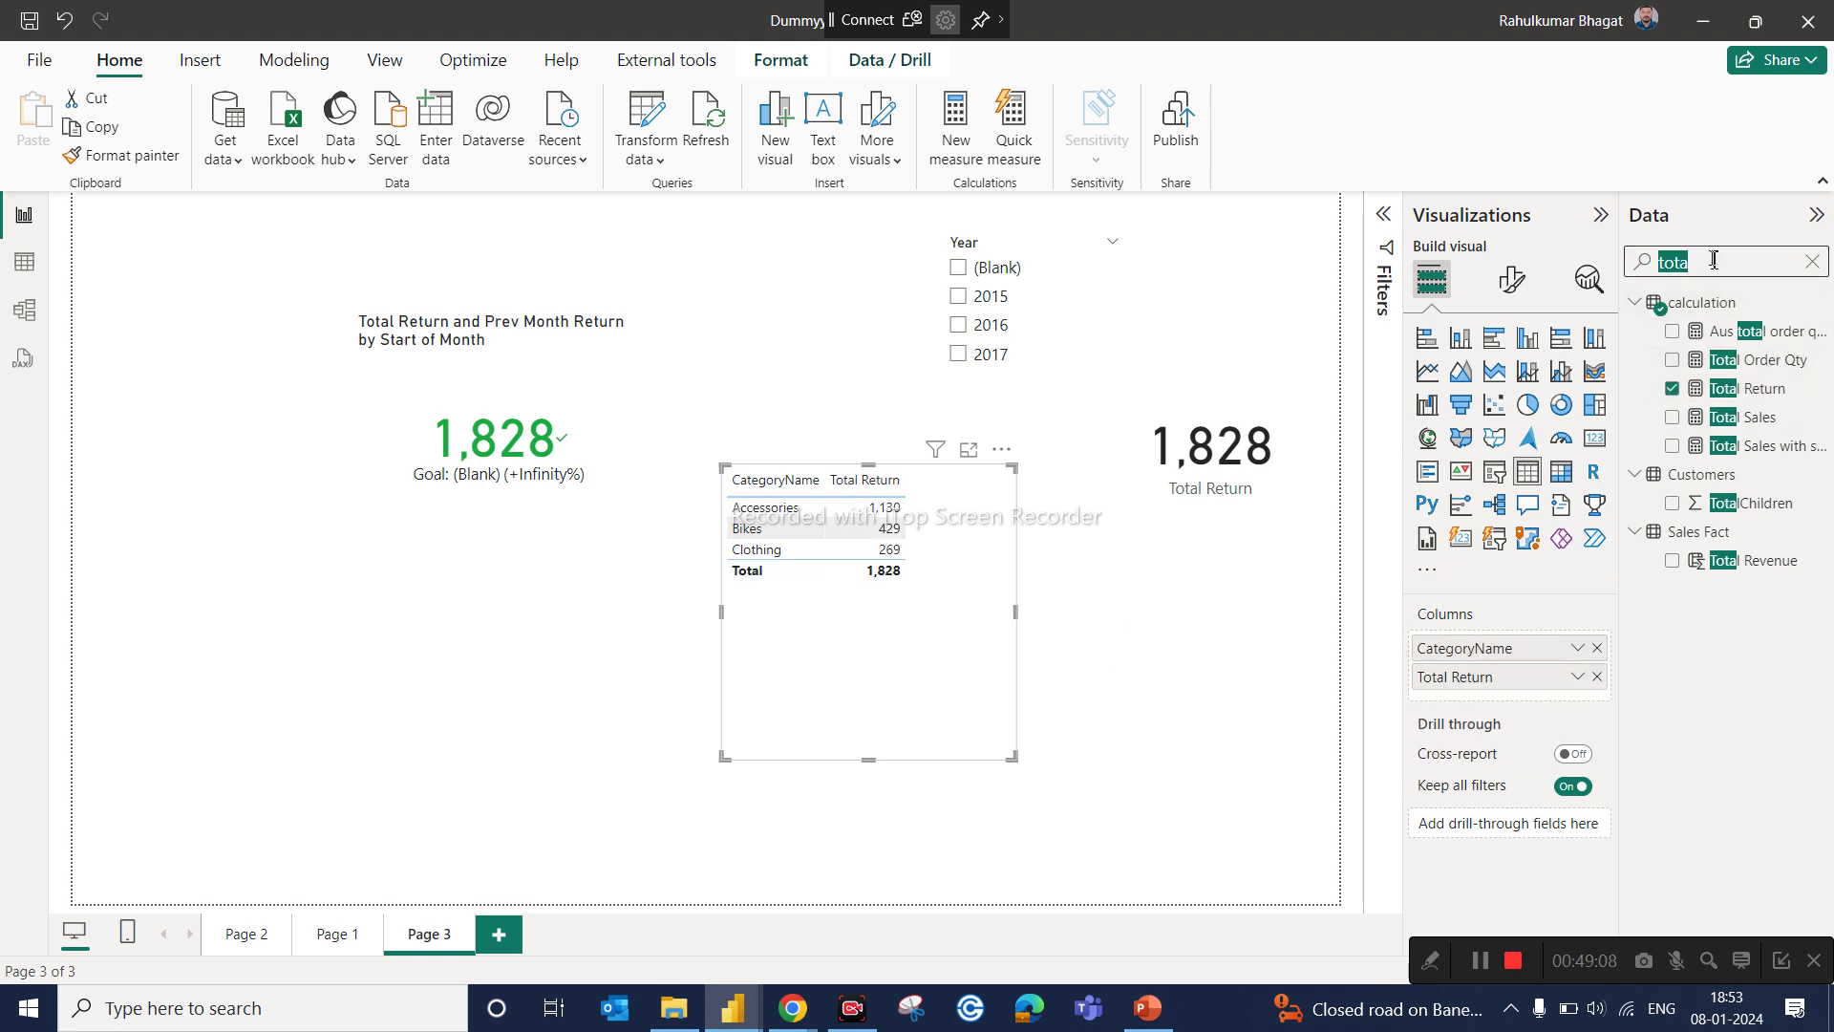
text(prev)
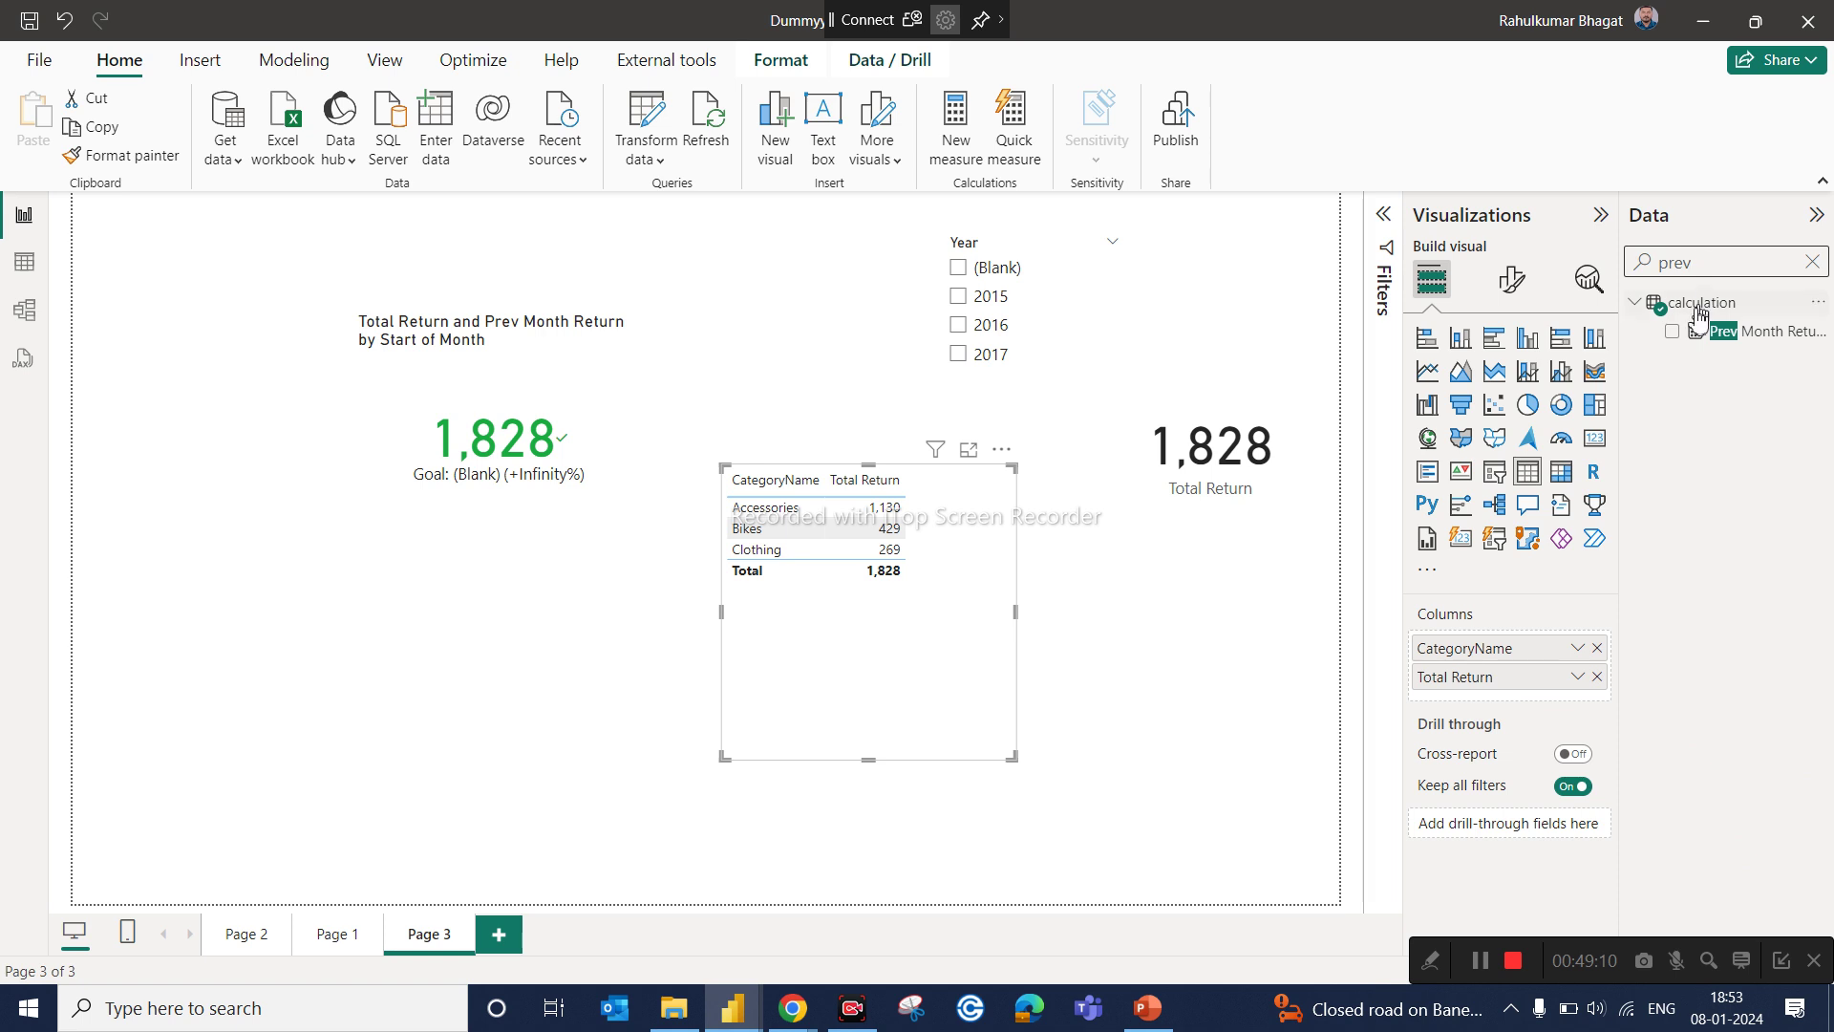
drag(1728, 330, 1556, 699)
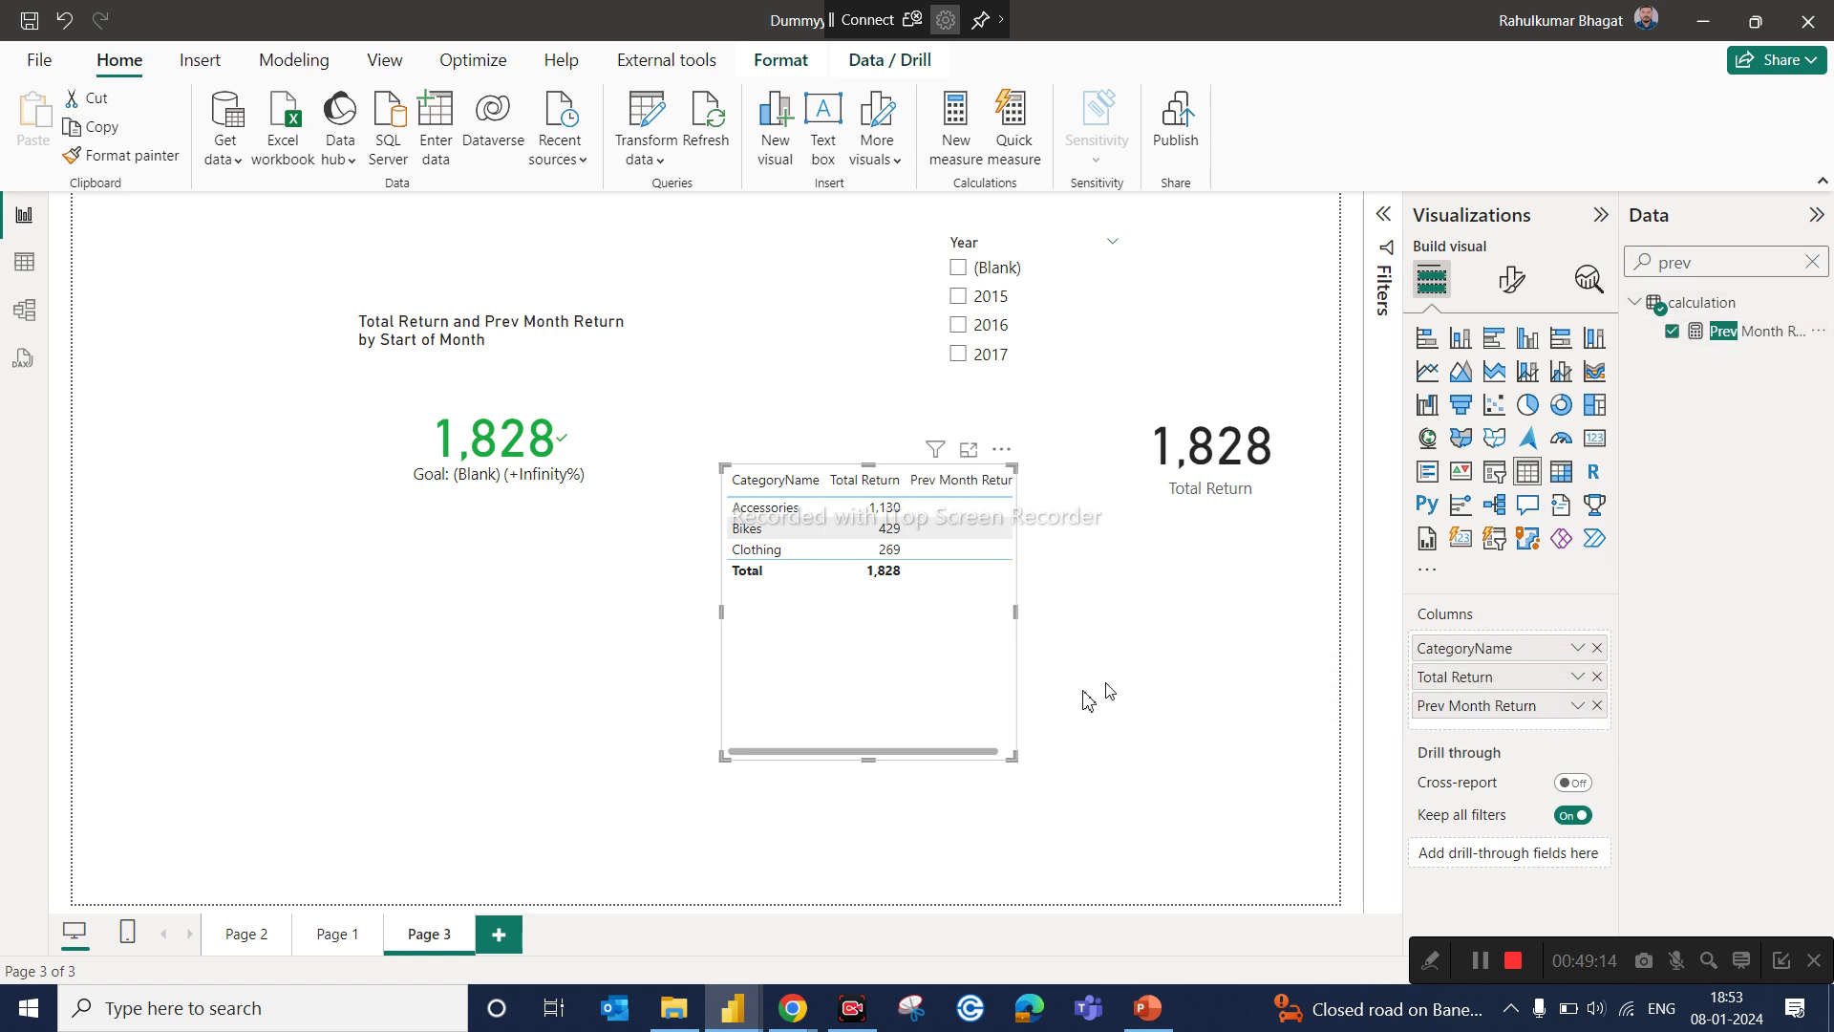
drag(1013, 757, 1099, 826)
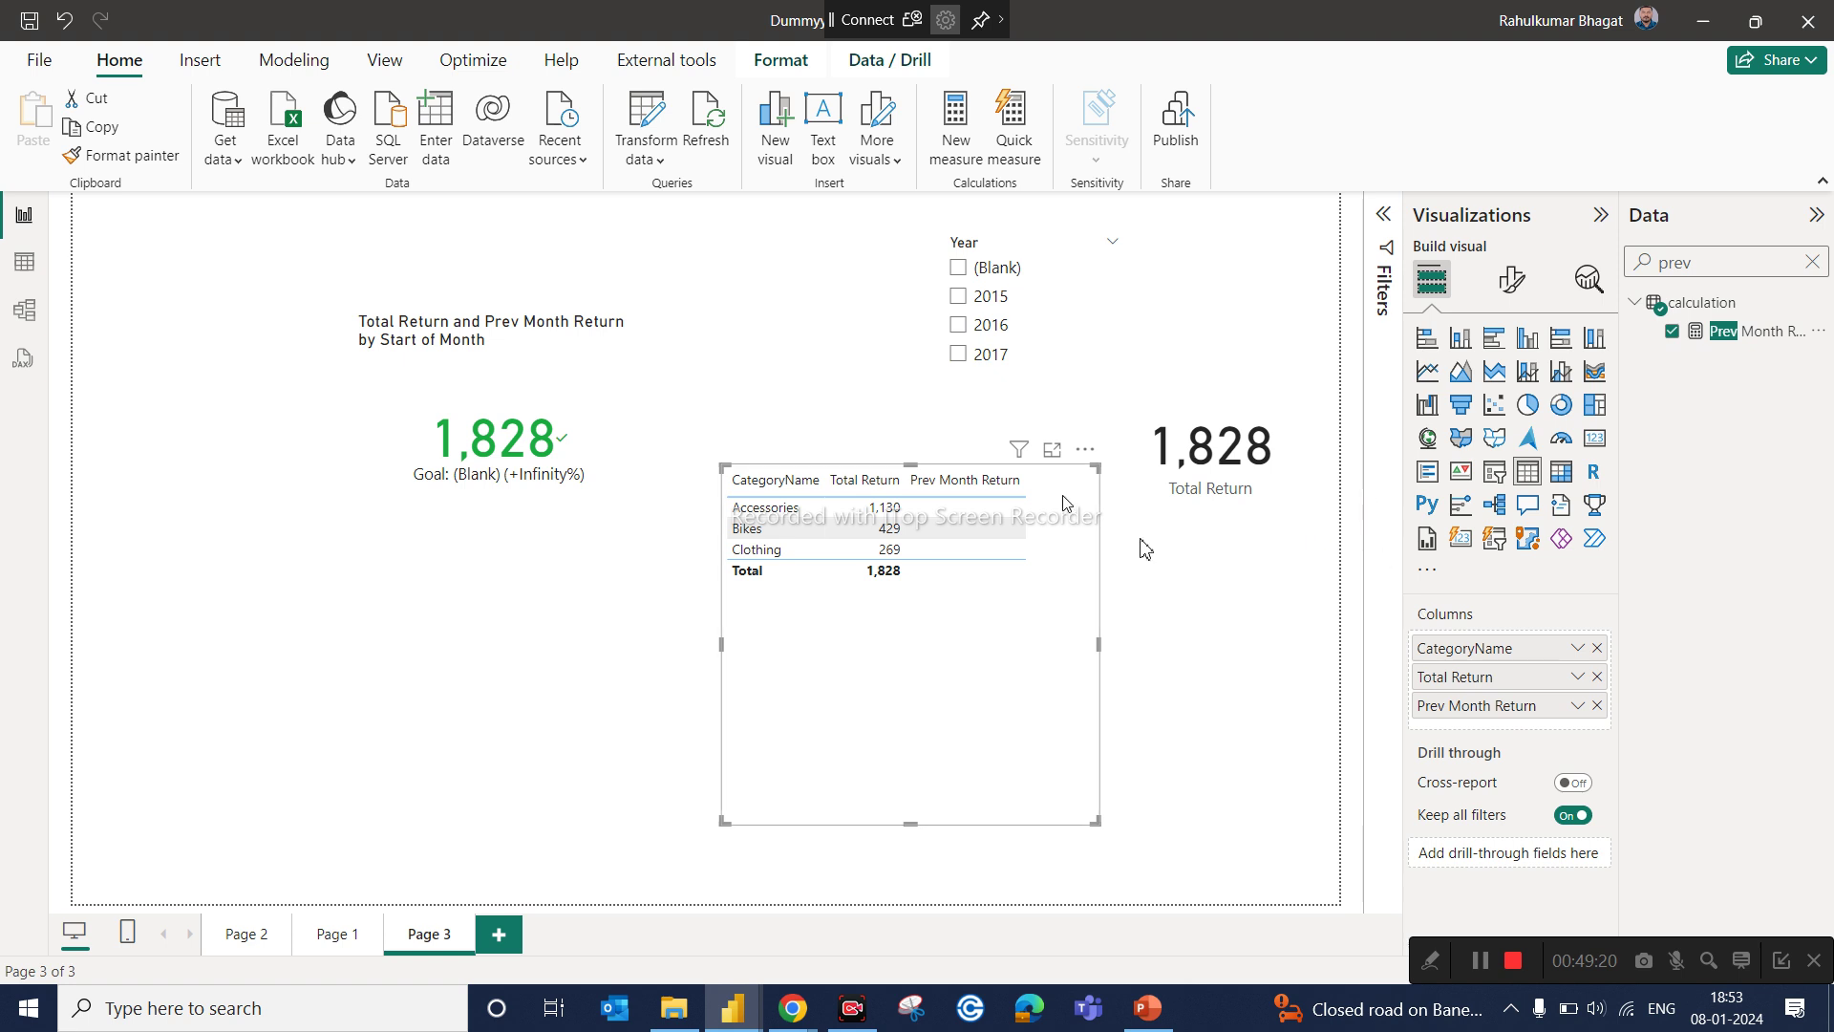
Step: Replace [Total Return] with [Total Order Qty] in the Prev Month Return measure and commit the formula
click(1815, 266)
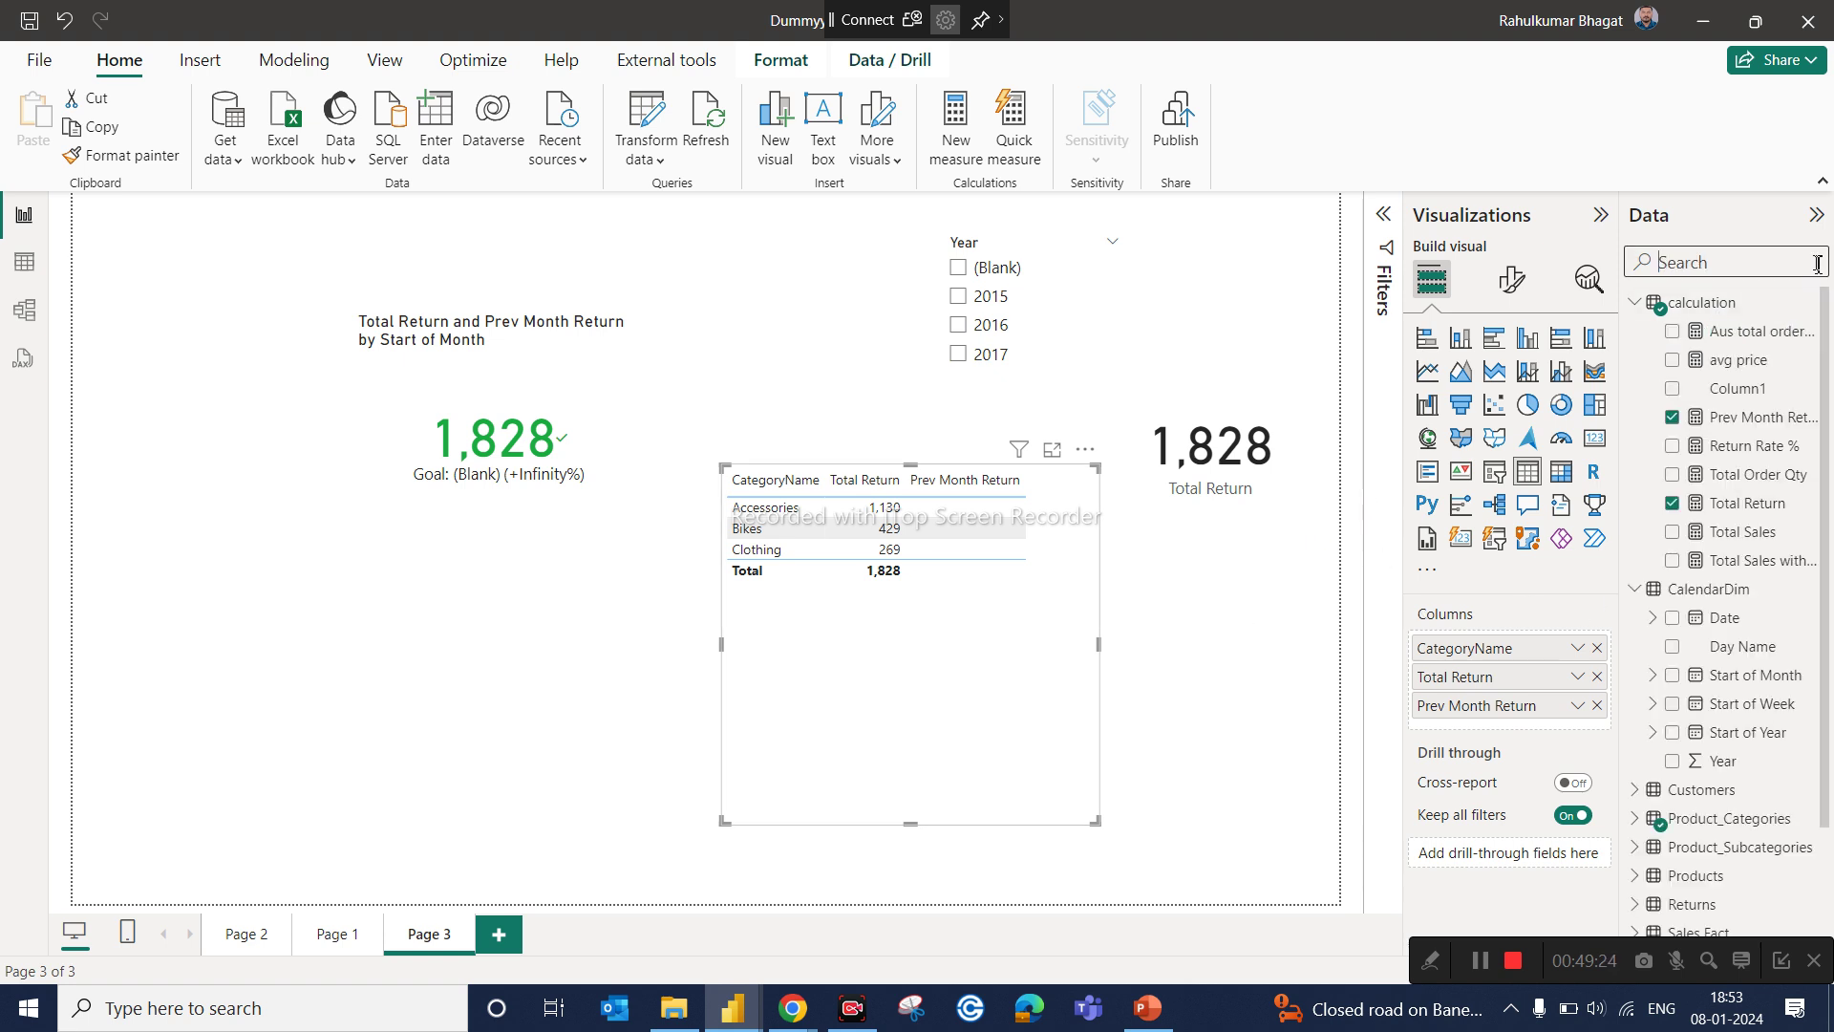
click(1749, 417)
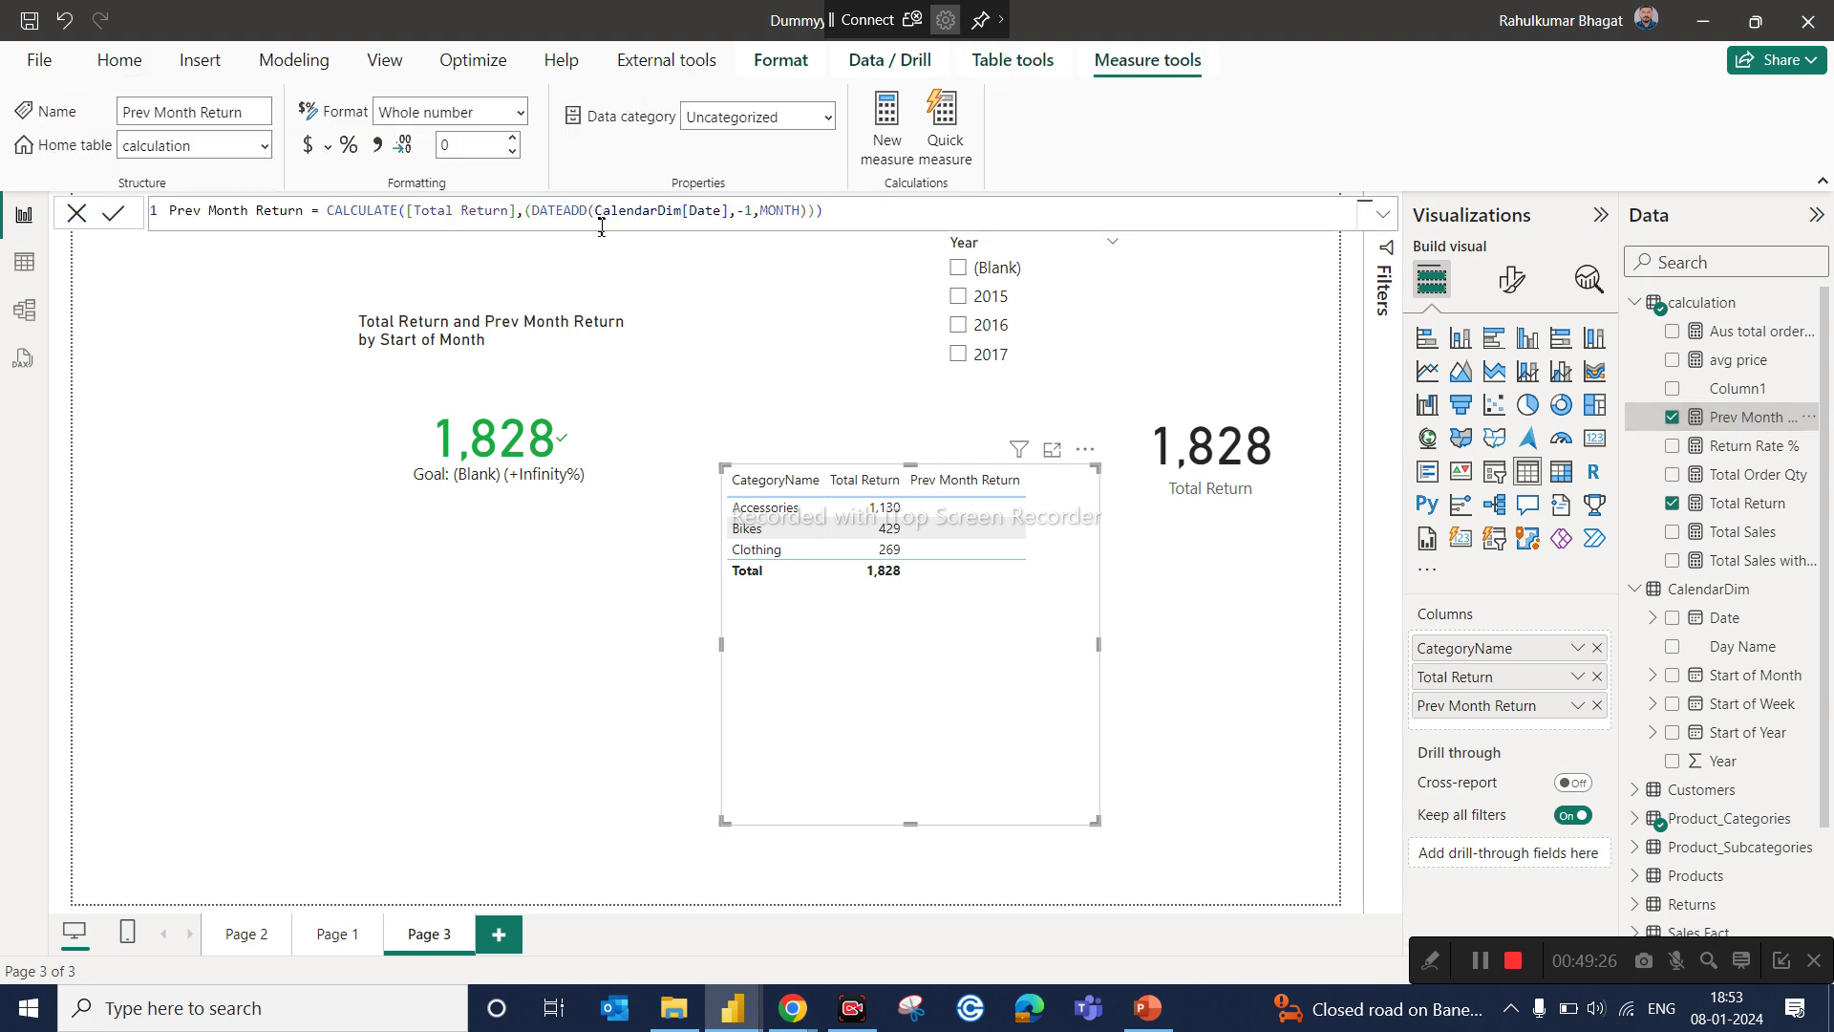
click(517, 212)
key(BackSpace)
key(BackSpace)
key(BackSpace)
key(BackSpace)
key(BackSpace)
key(BackSpace)
key(BackSpace)
key(BackSpace)
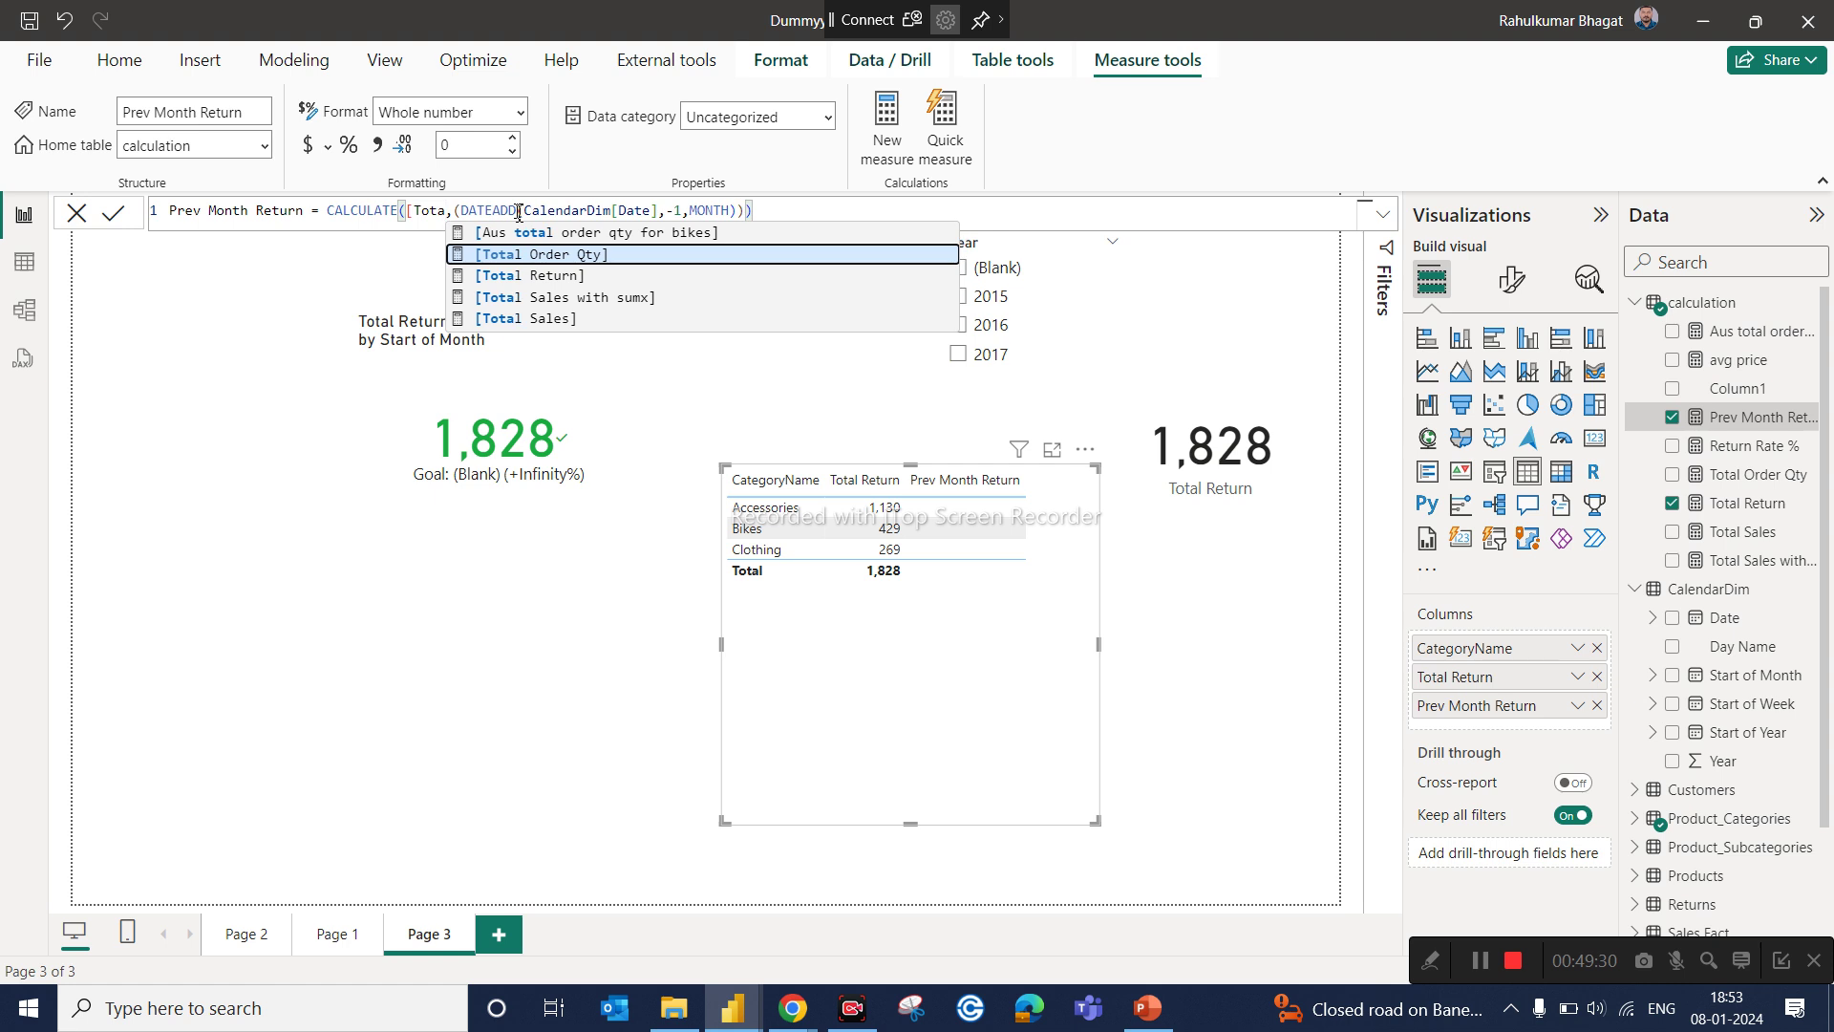
key(BackSpace)
key(BackSpace)
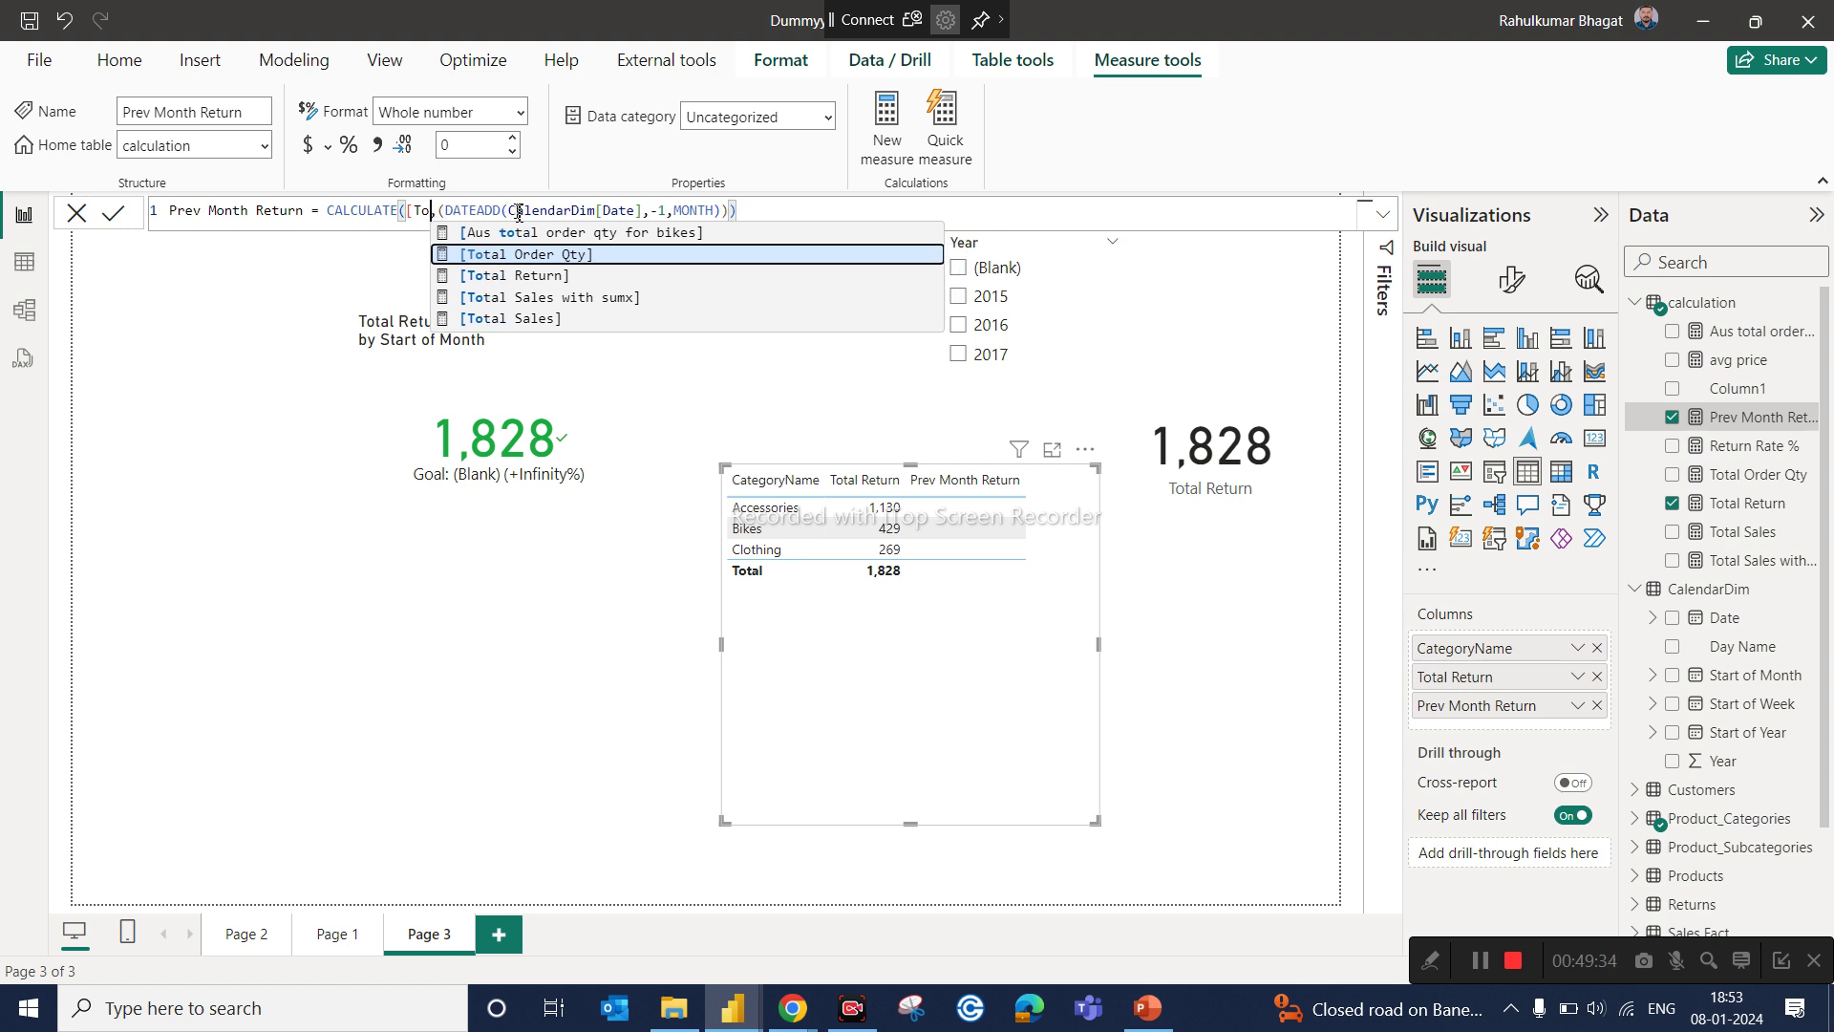
key(BackSpace)
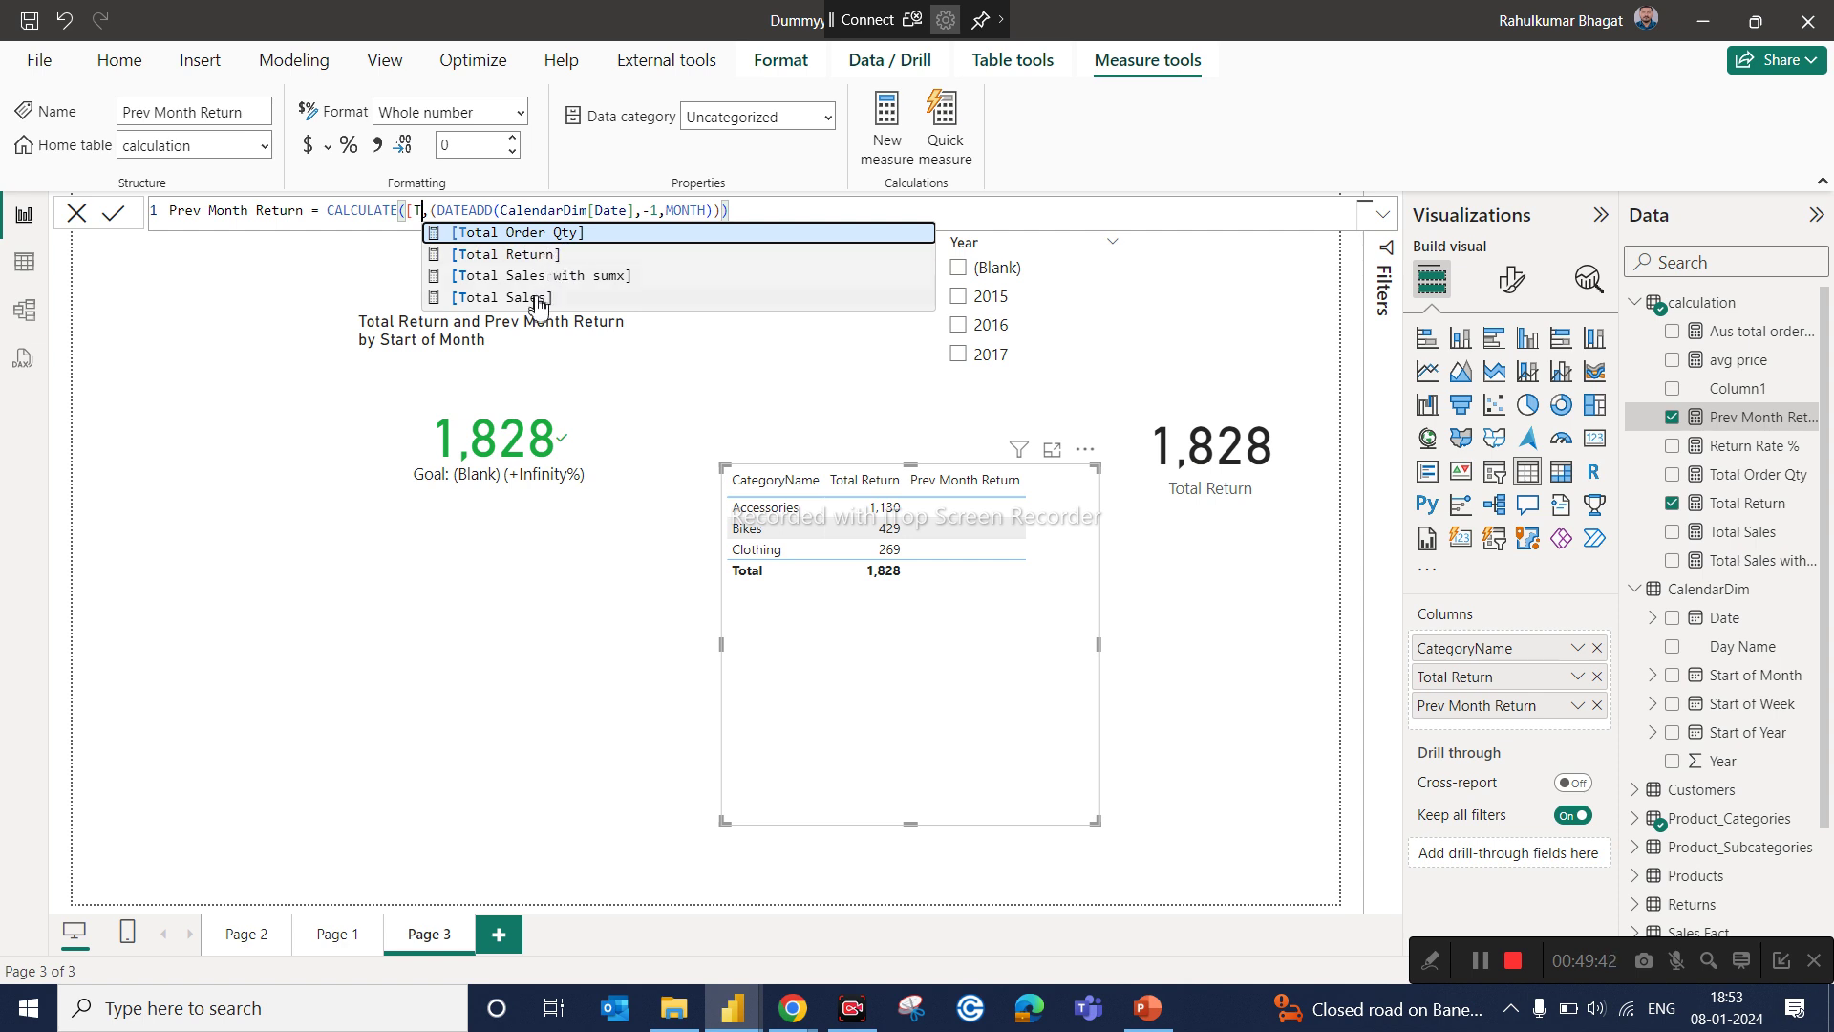
click(546, 233)
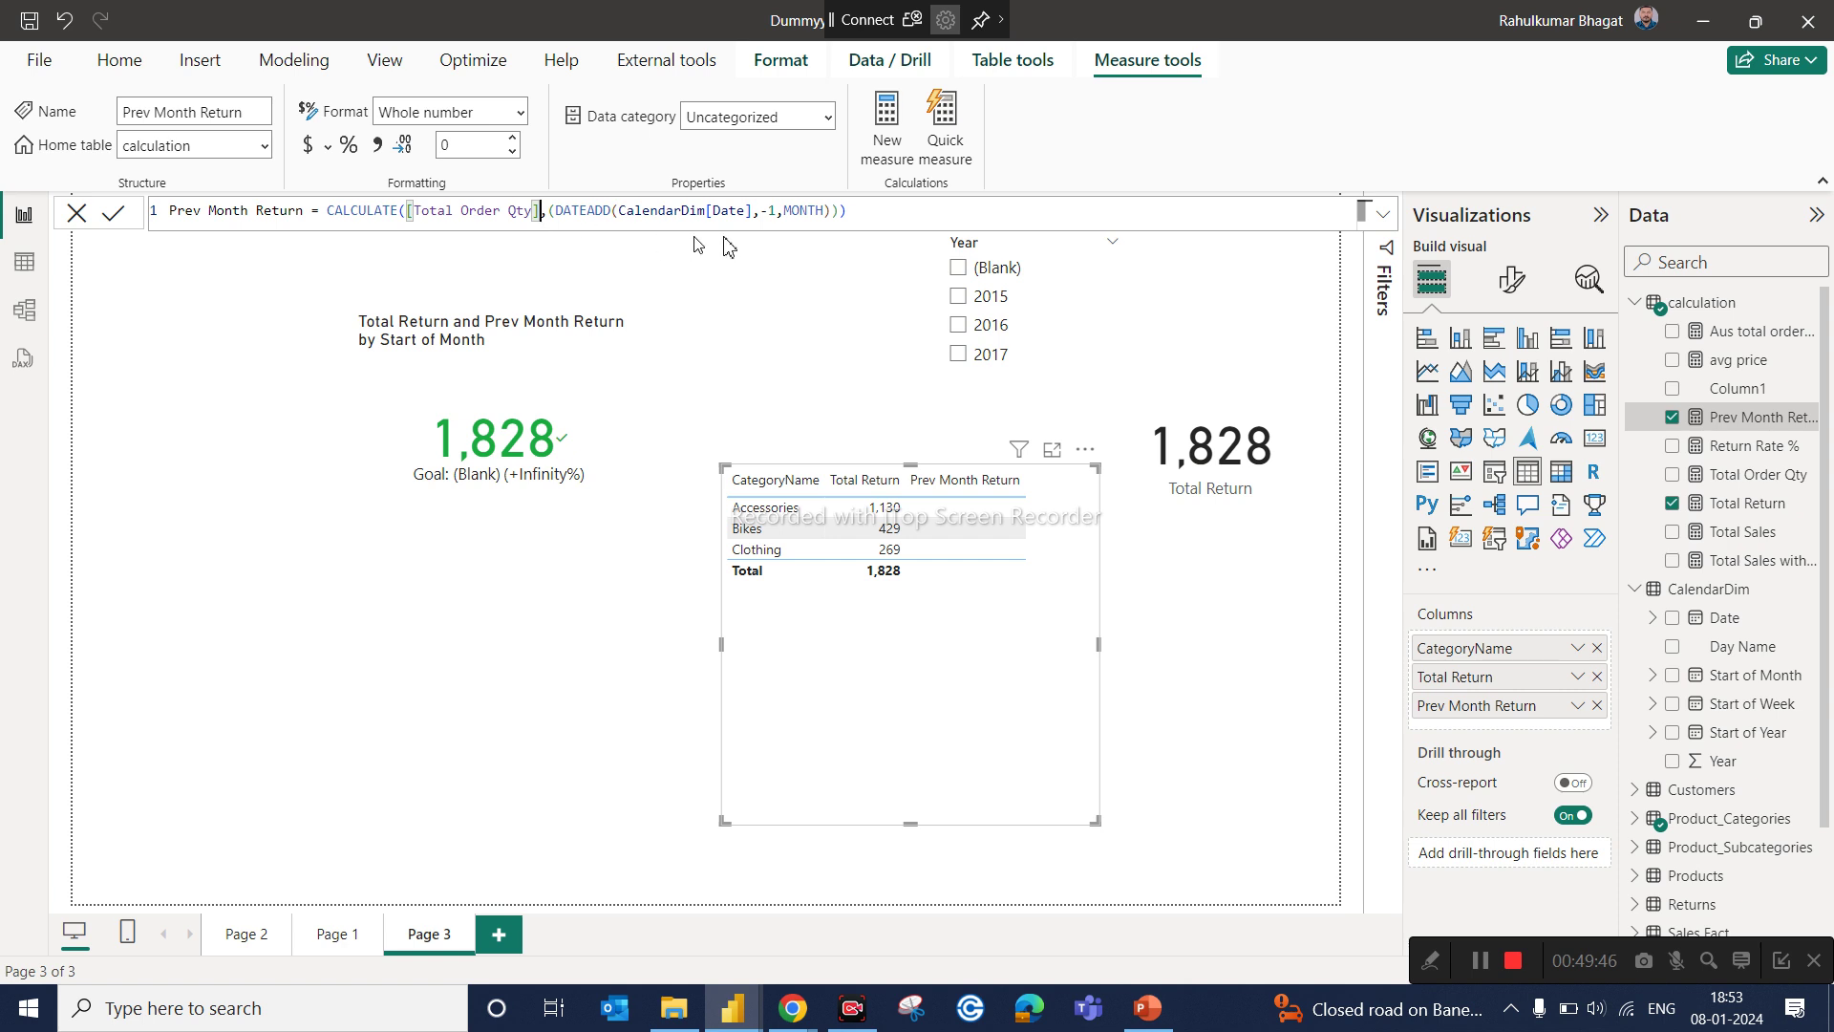
click(897, 209)
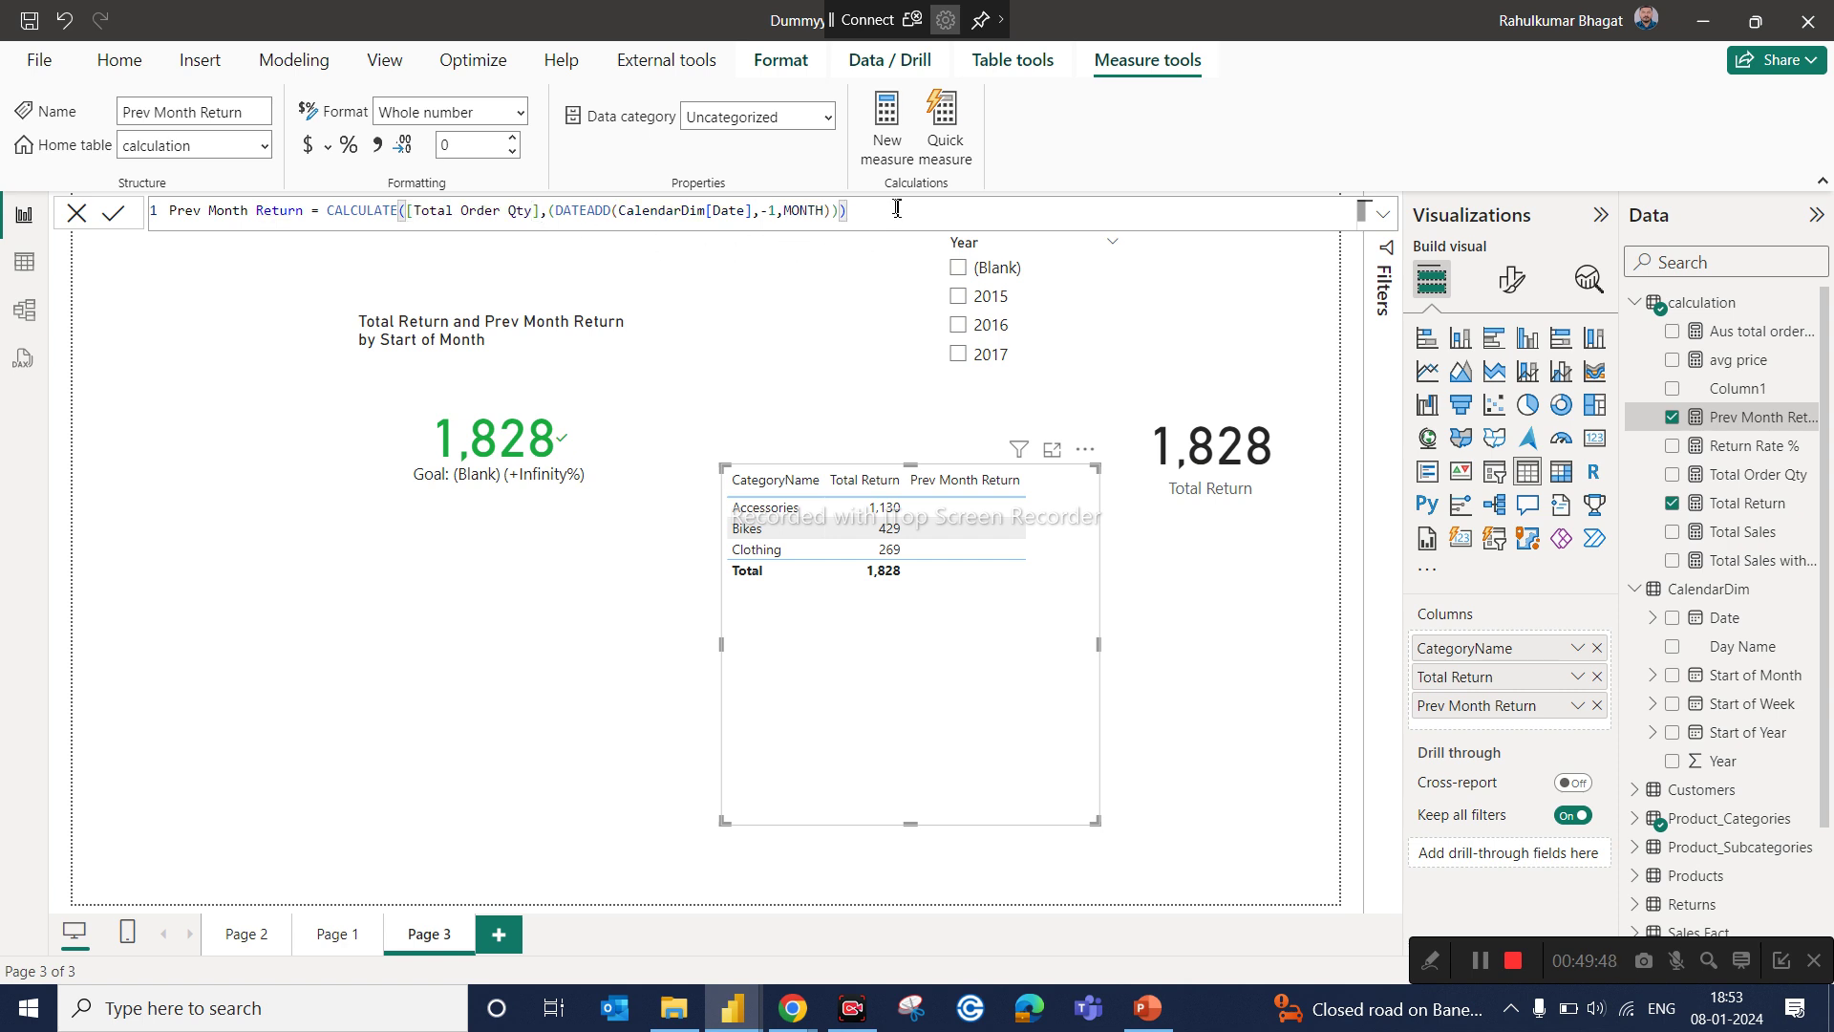
key(Return)
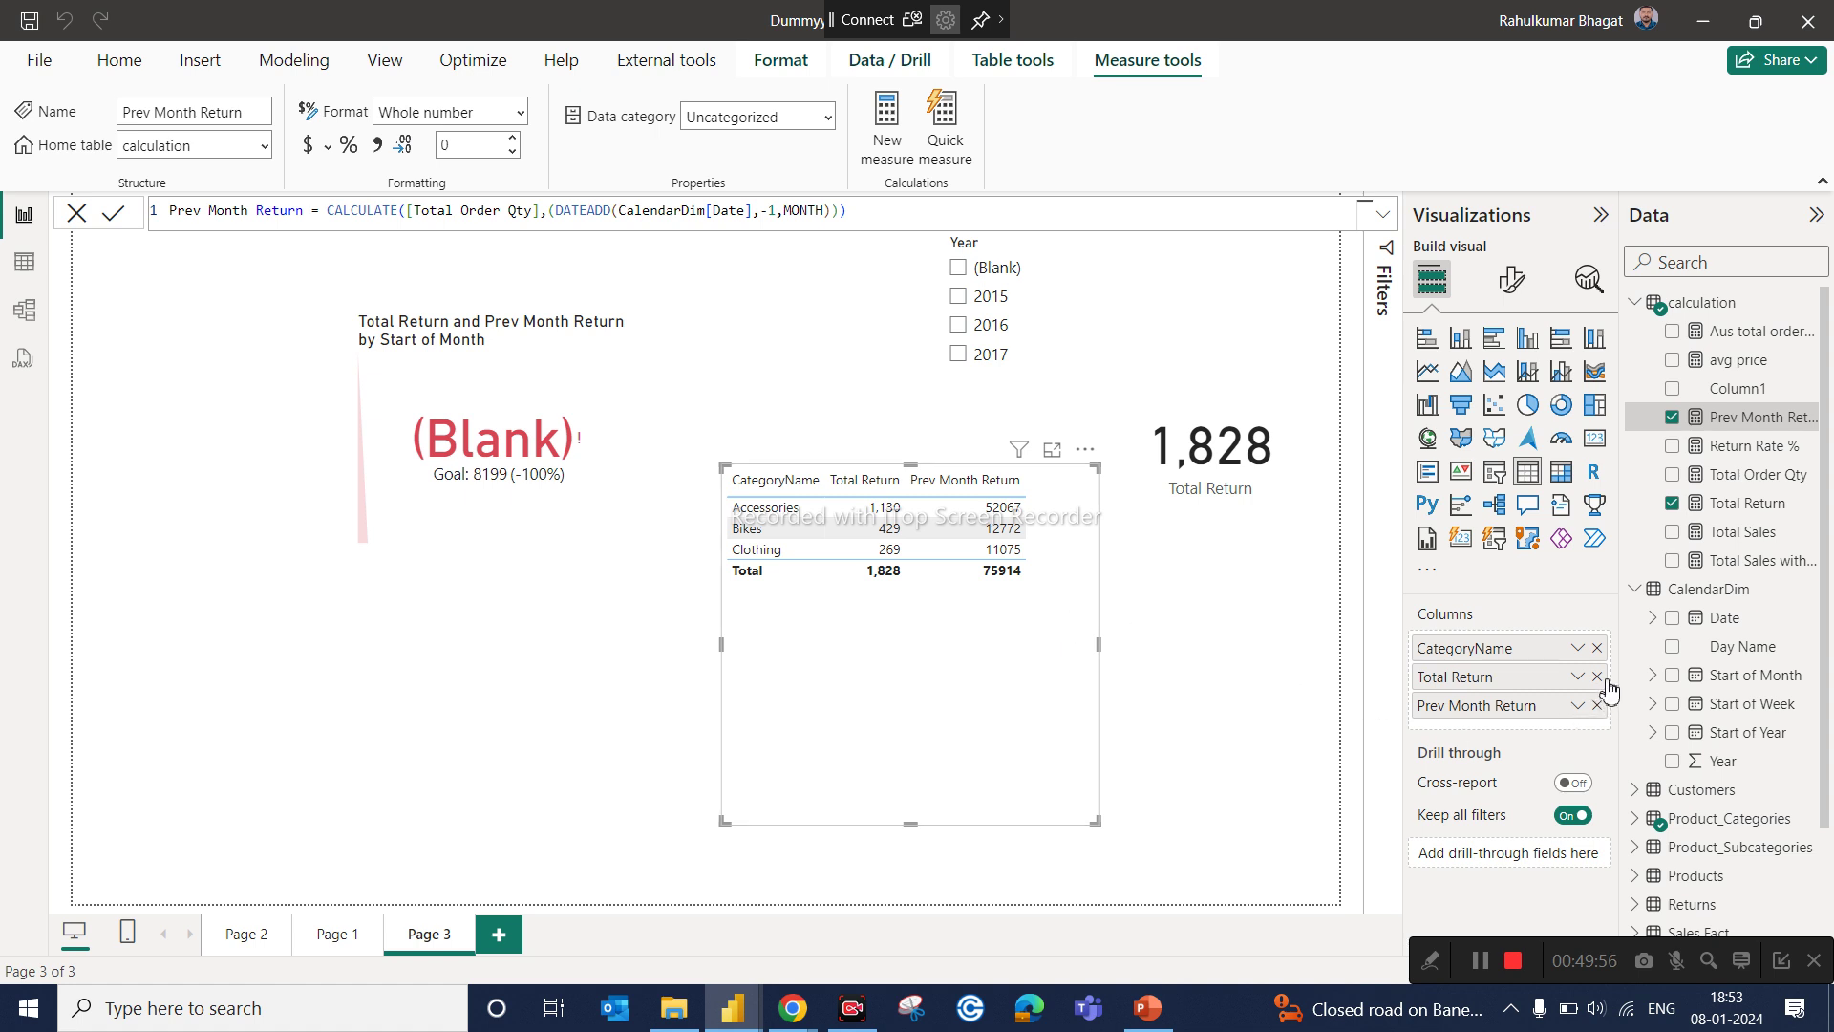
Step: Swap Total Return for Total Order Qty in the table's columns and nudge the table slightly
click(1672, 503)
drag(1756, 474, 1118, 646)
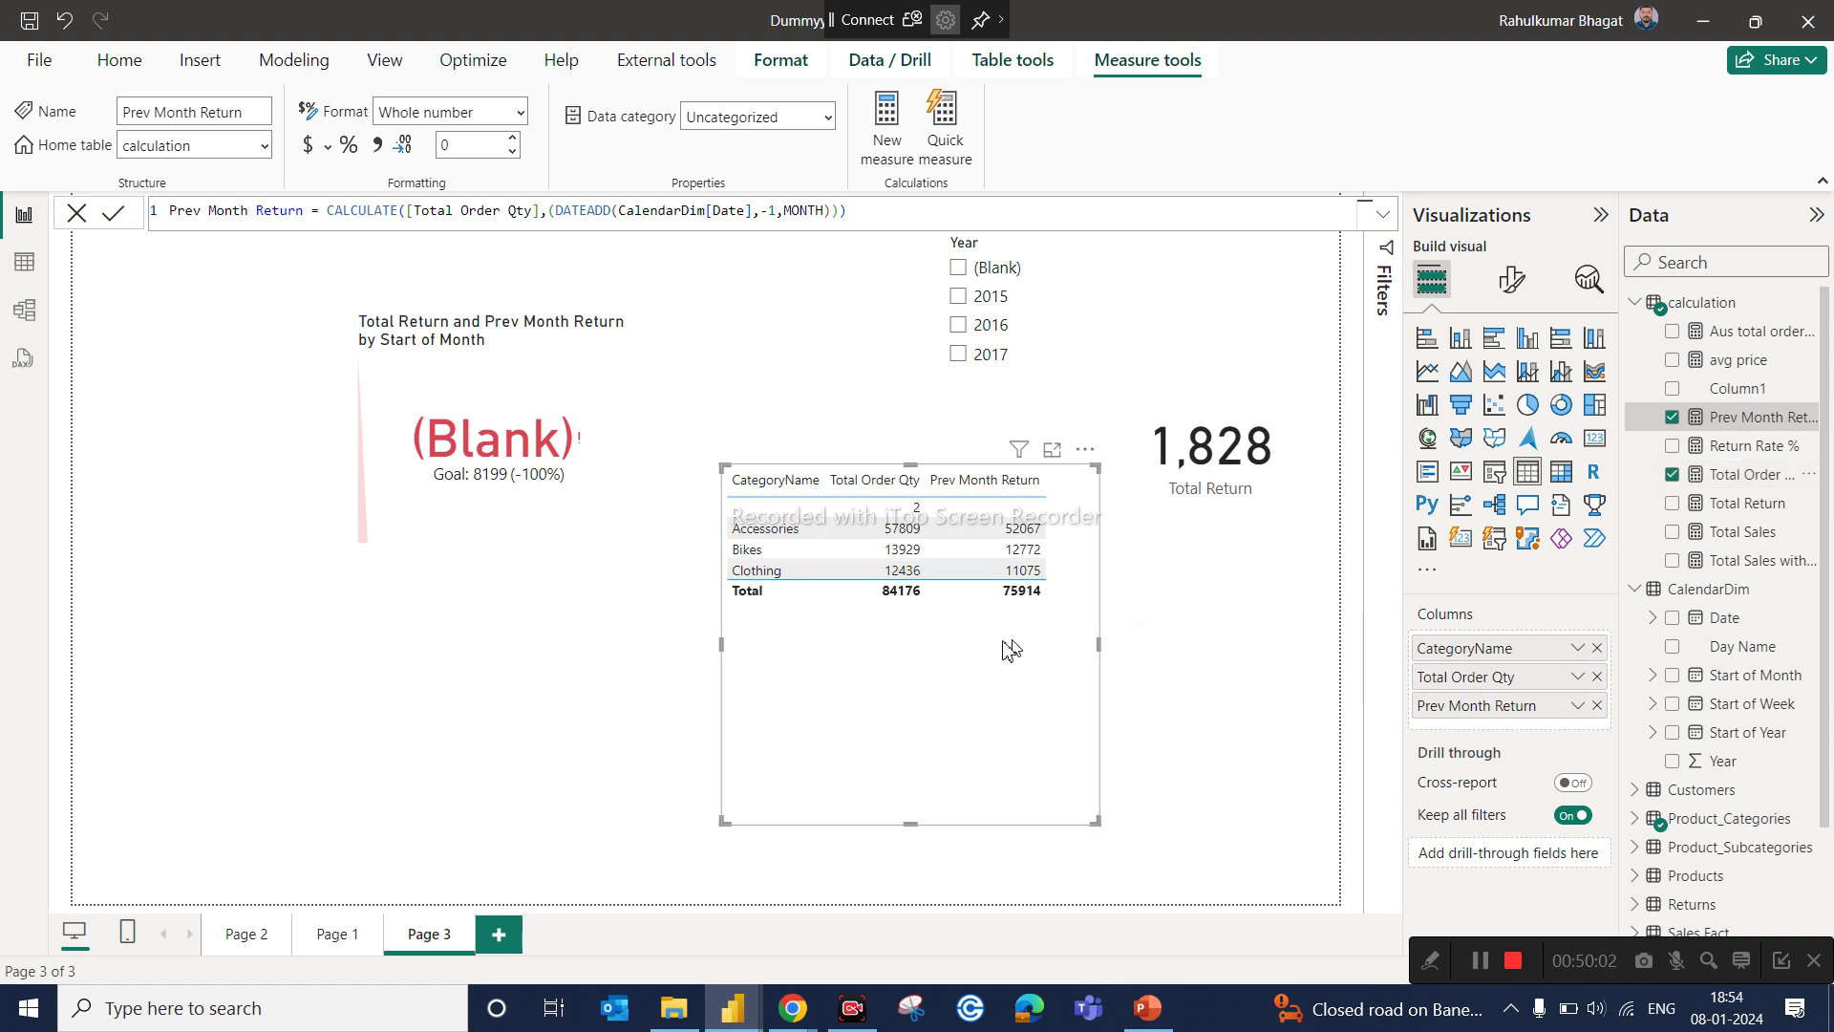
drag(966, 663, 957, 659)
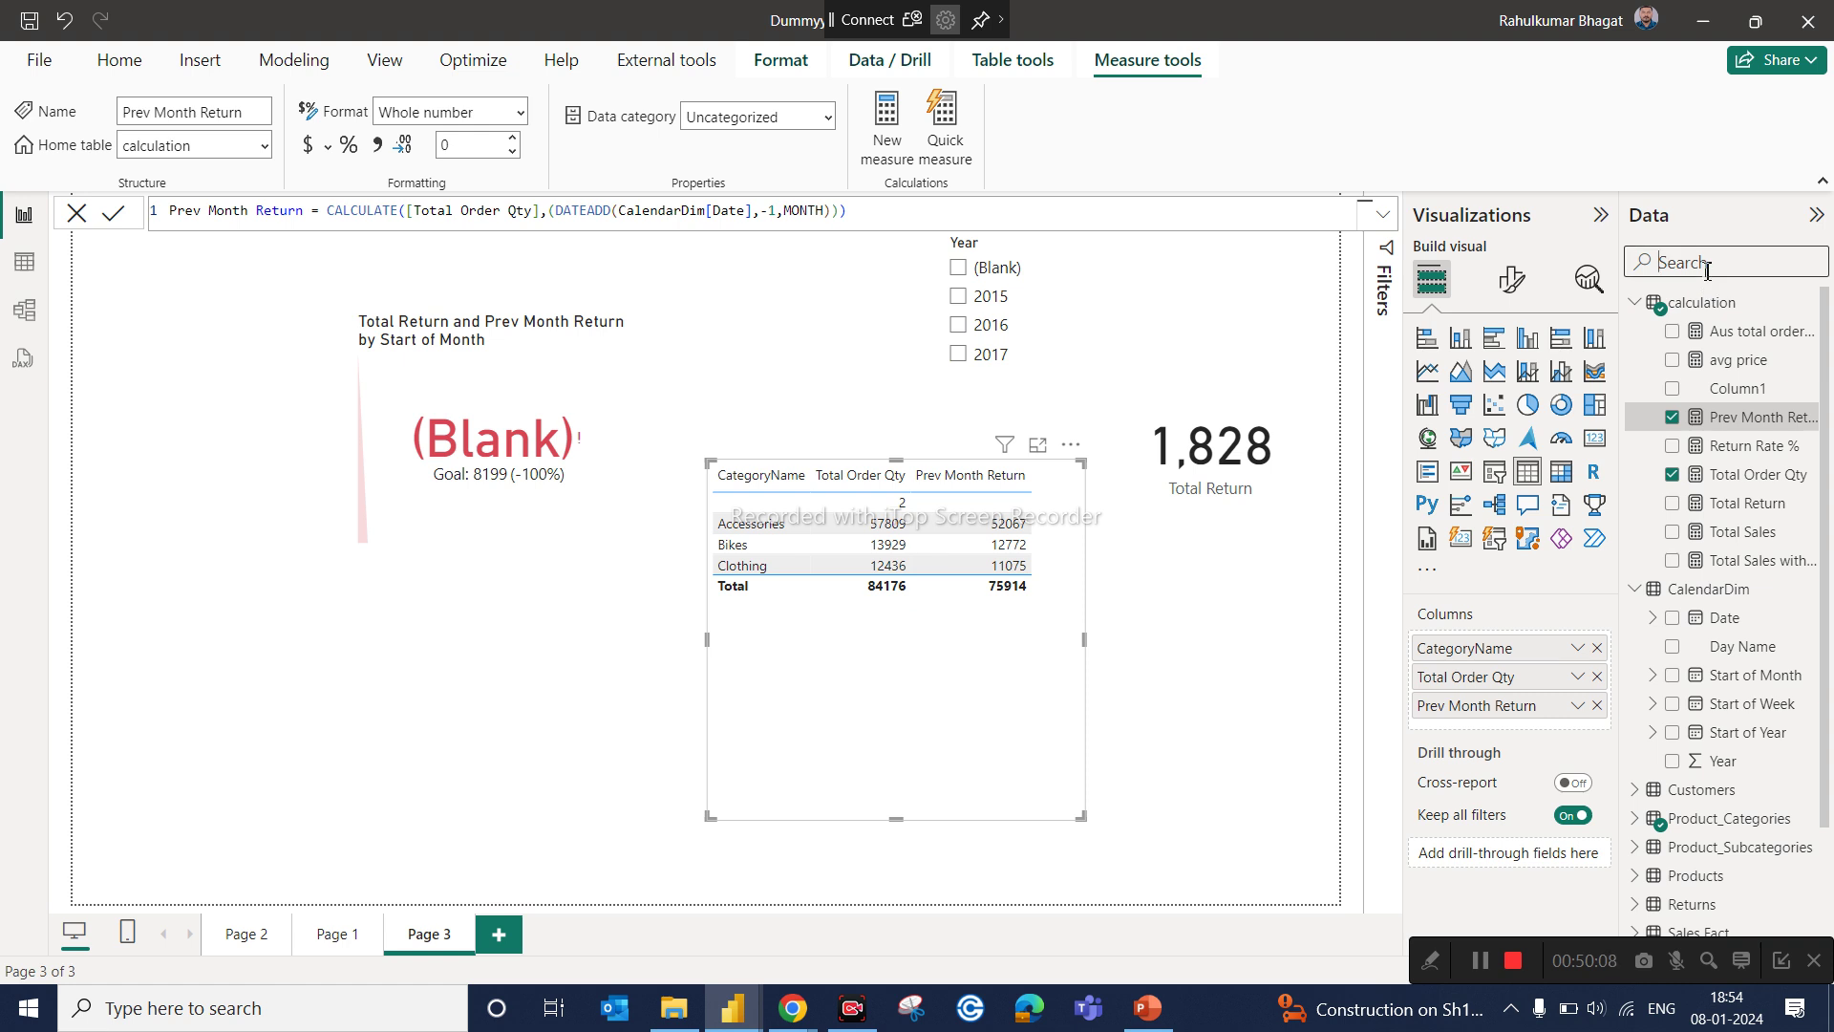
Step: Search the data fields for a month name field, clear the search and look through the field list
text(month)
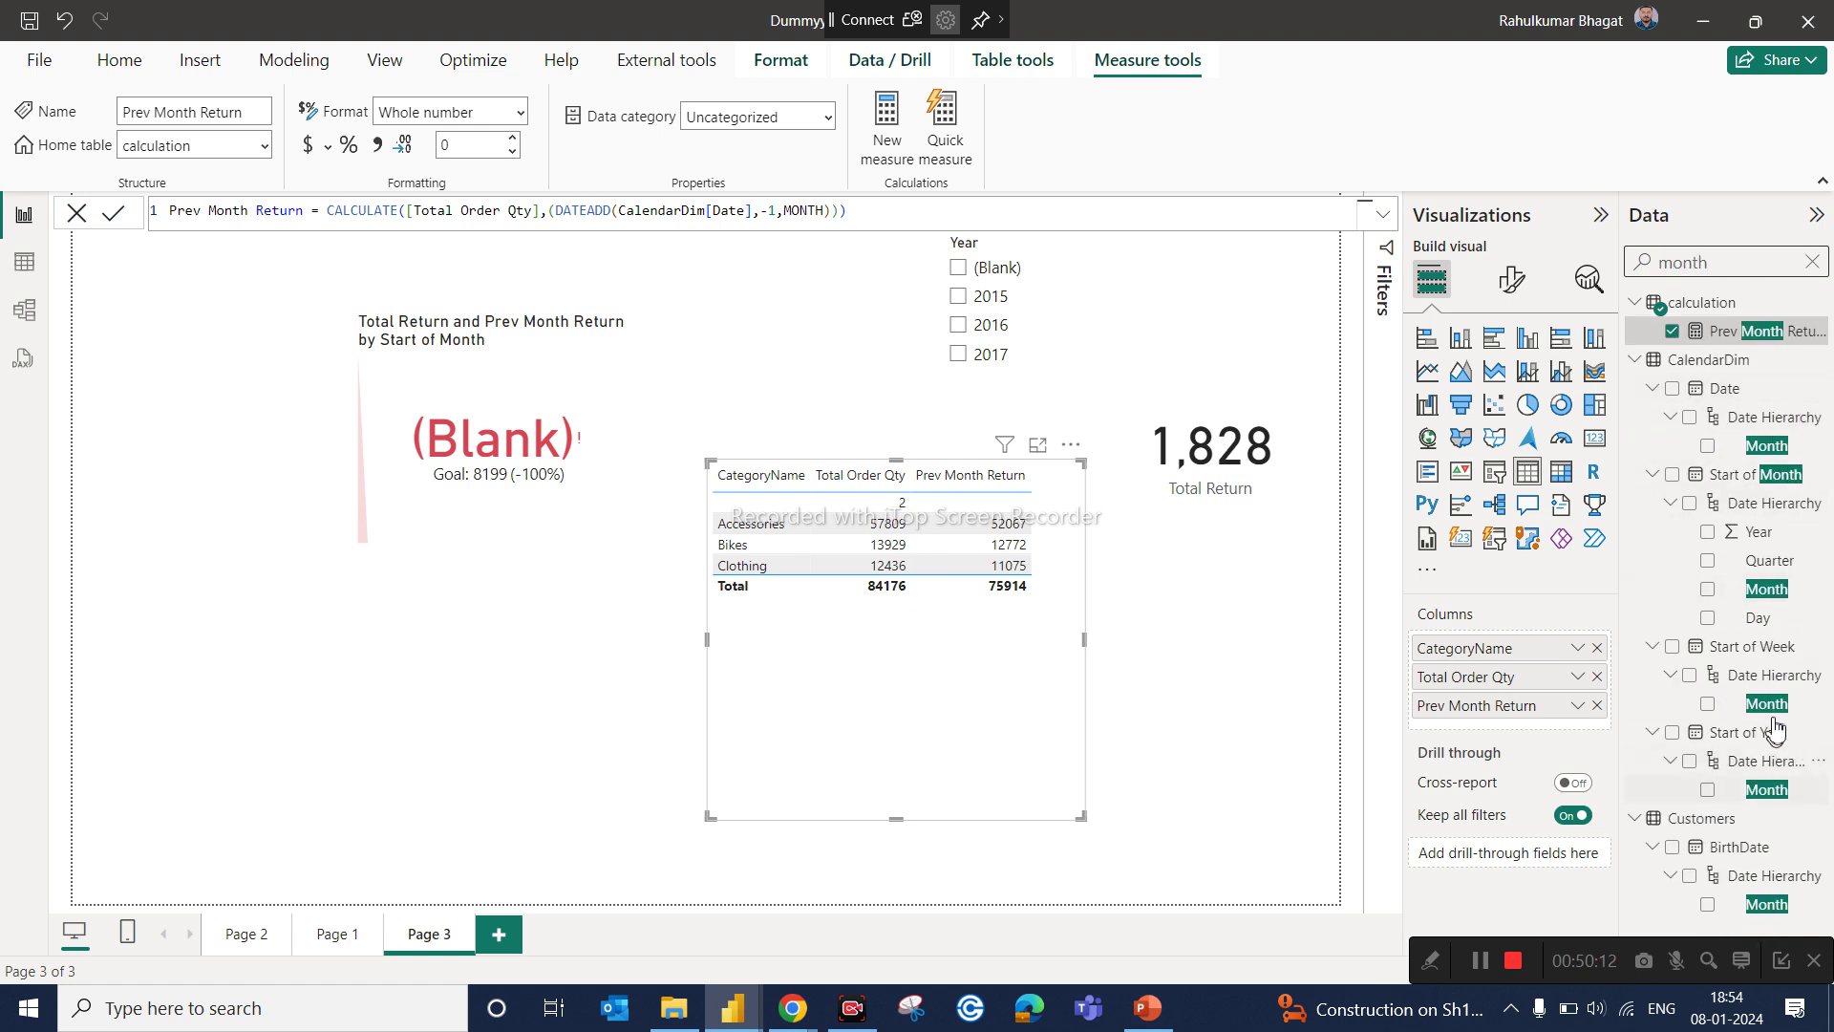
text( n)
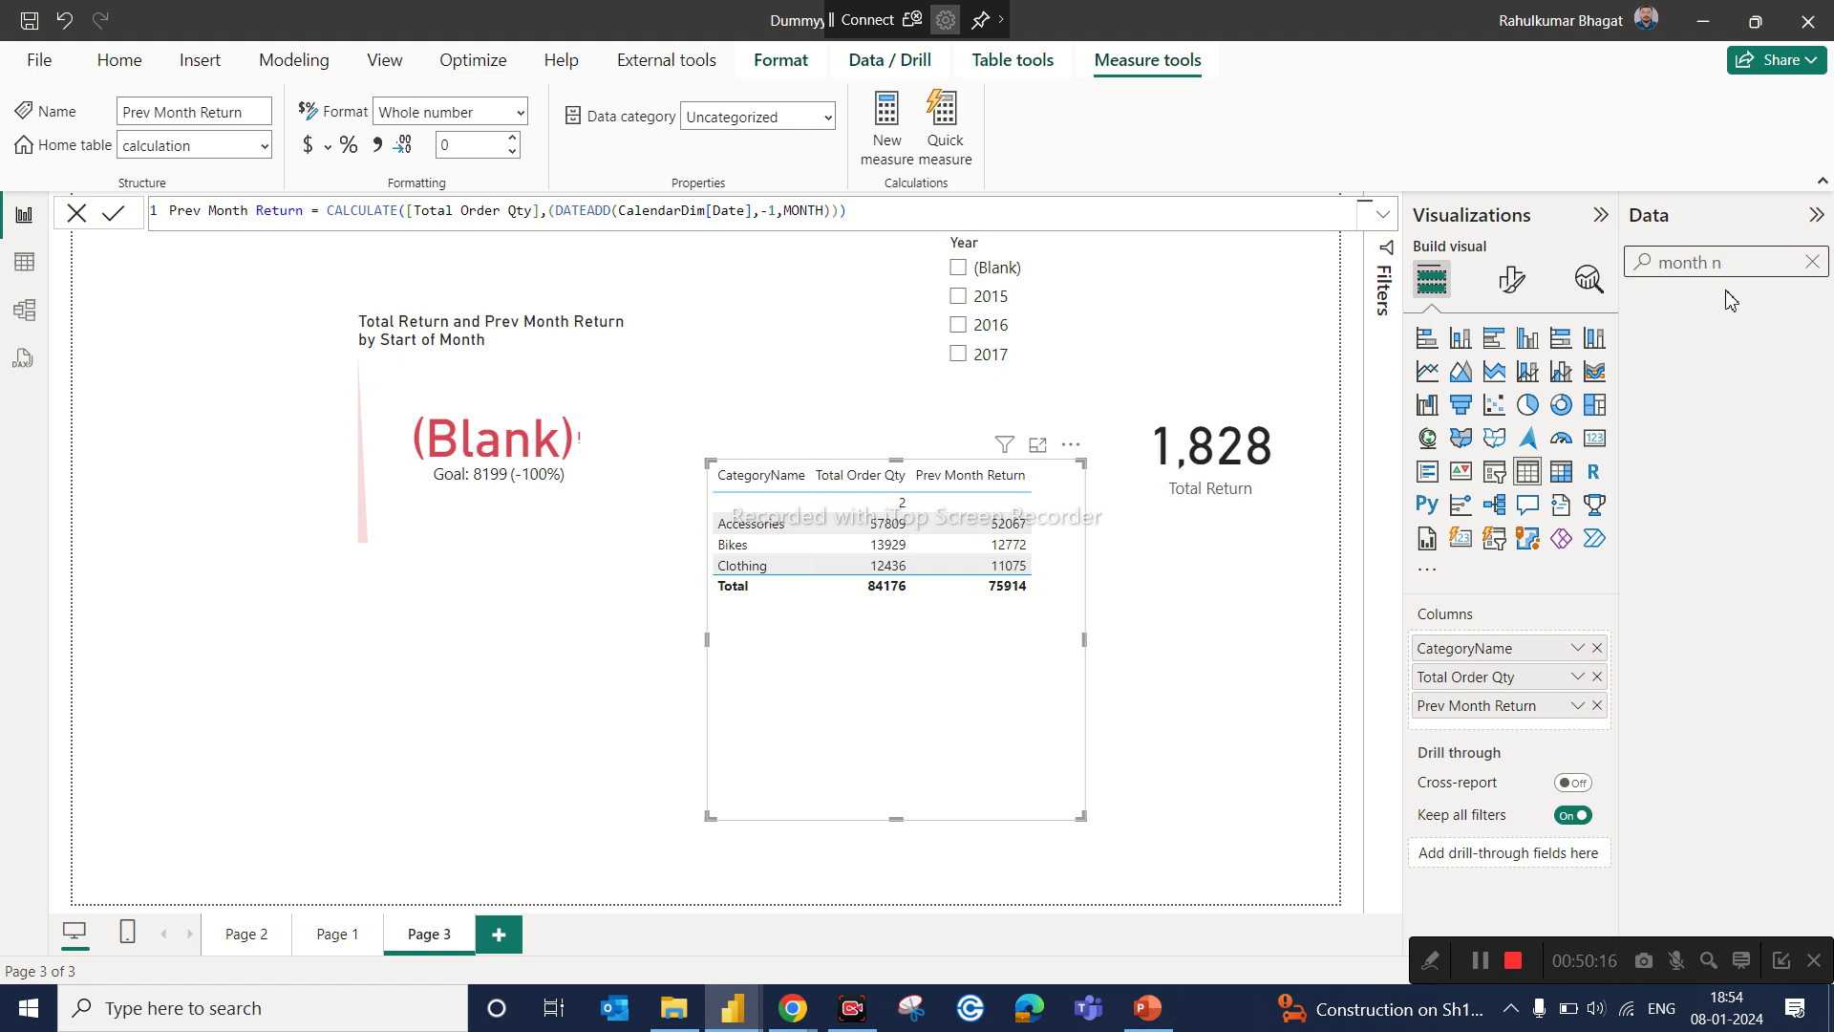
key(BackSpace)
key(BackSpace)
key(BackSpace)
key(BackSpace)
key(BackSpace)
key(BackSpace)
key(BackSpace)
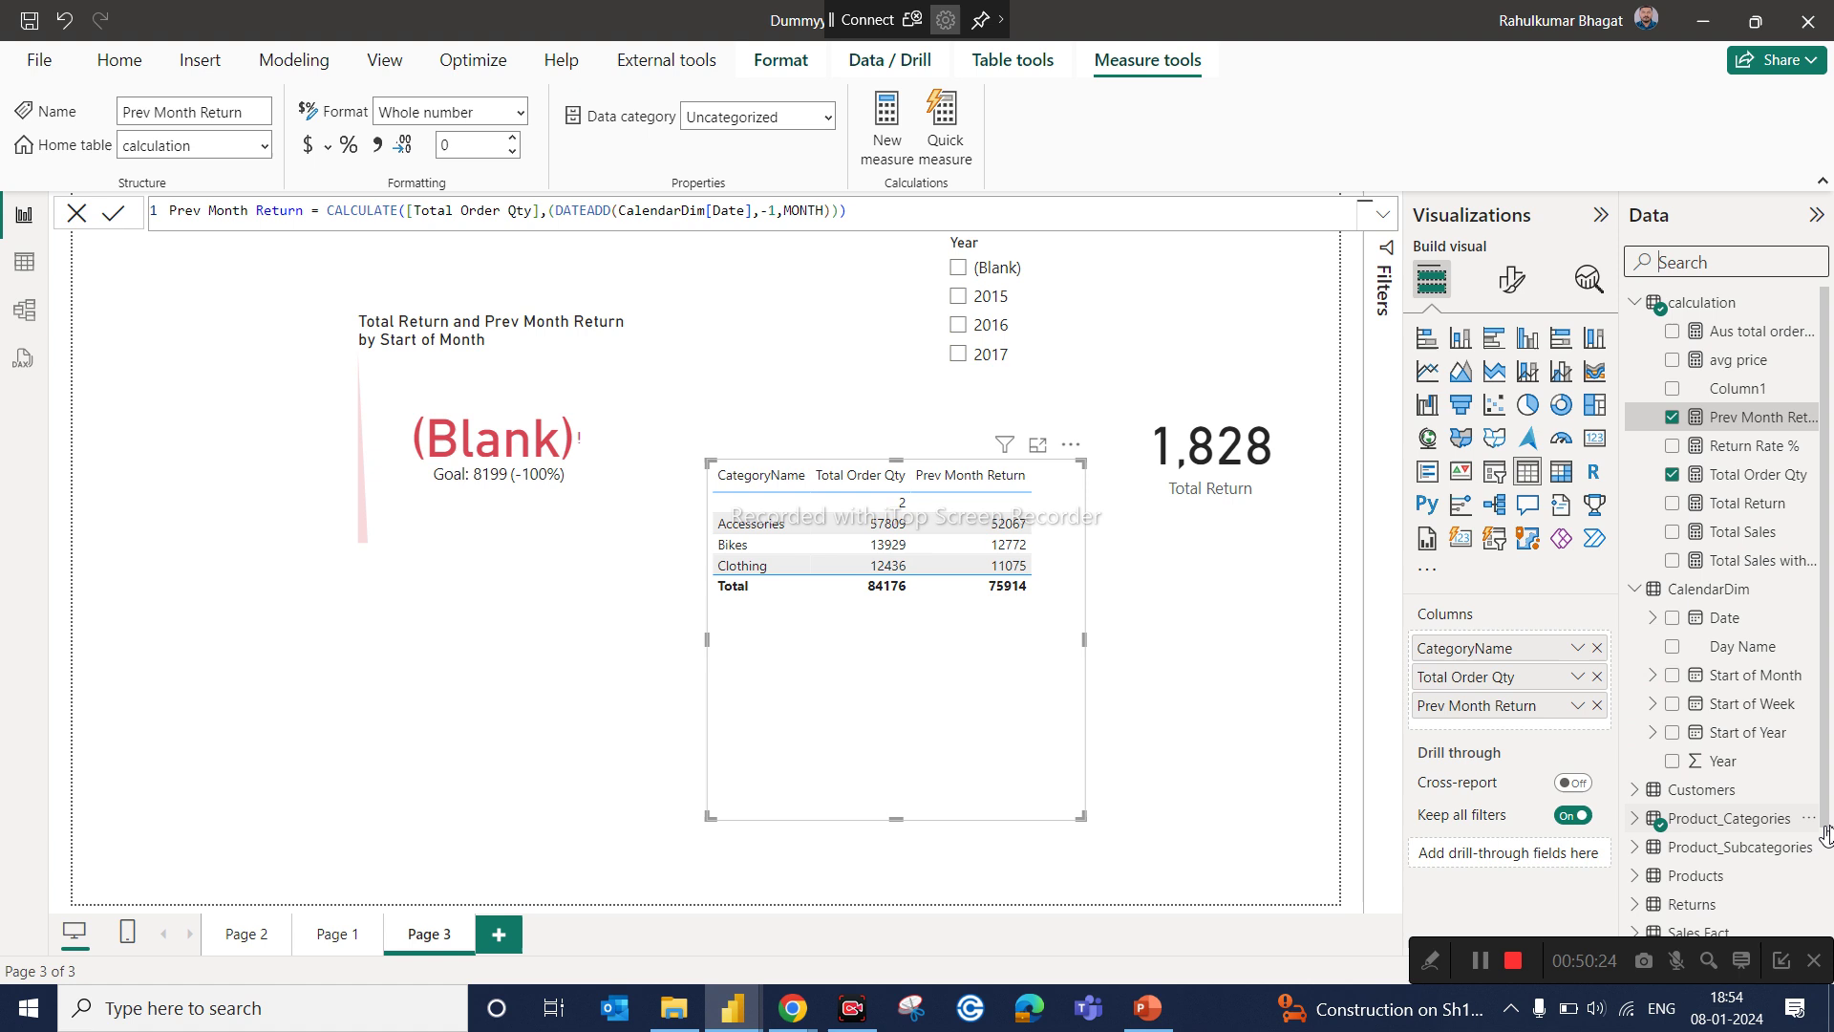
scroll(1772, 688, down, 1)
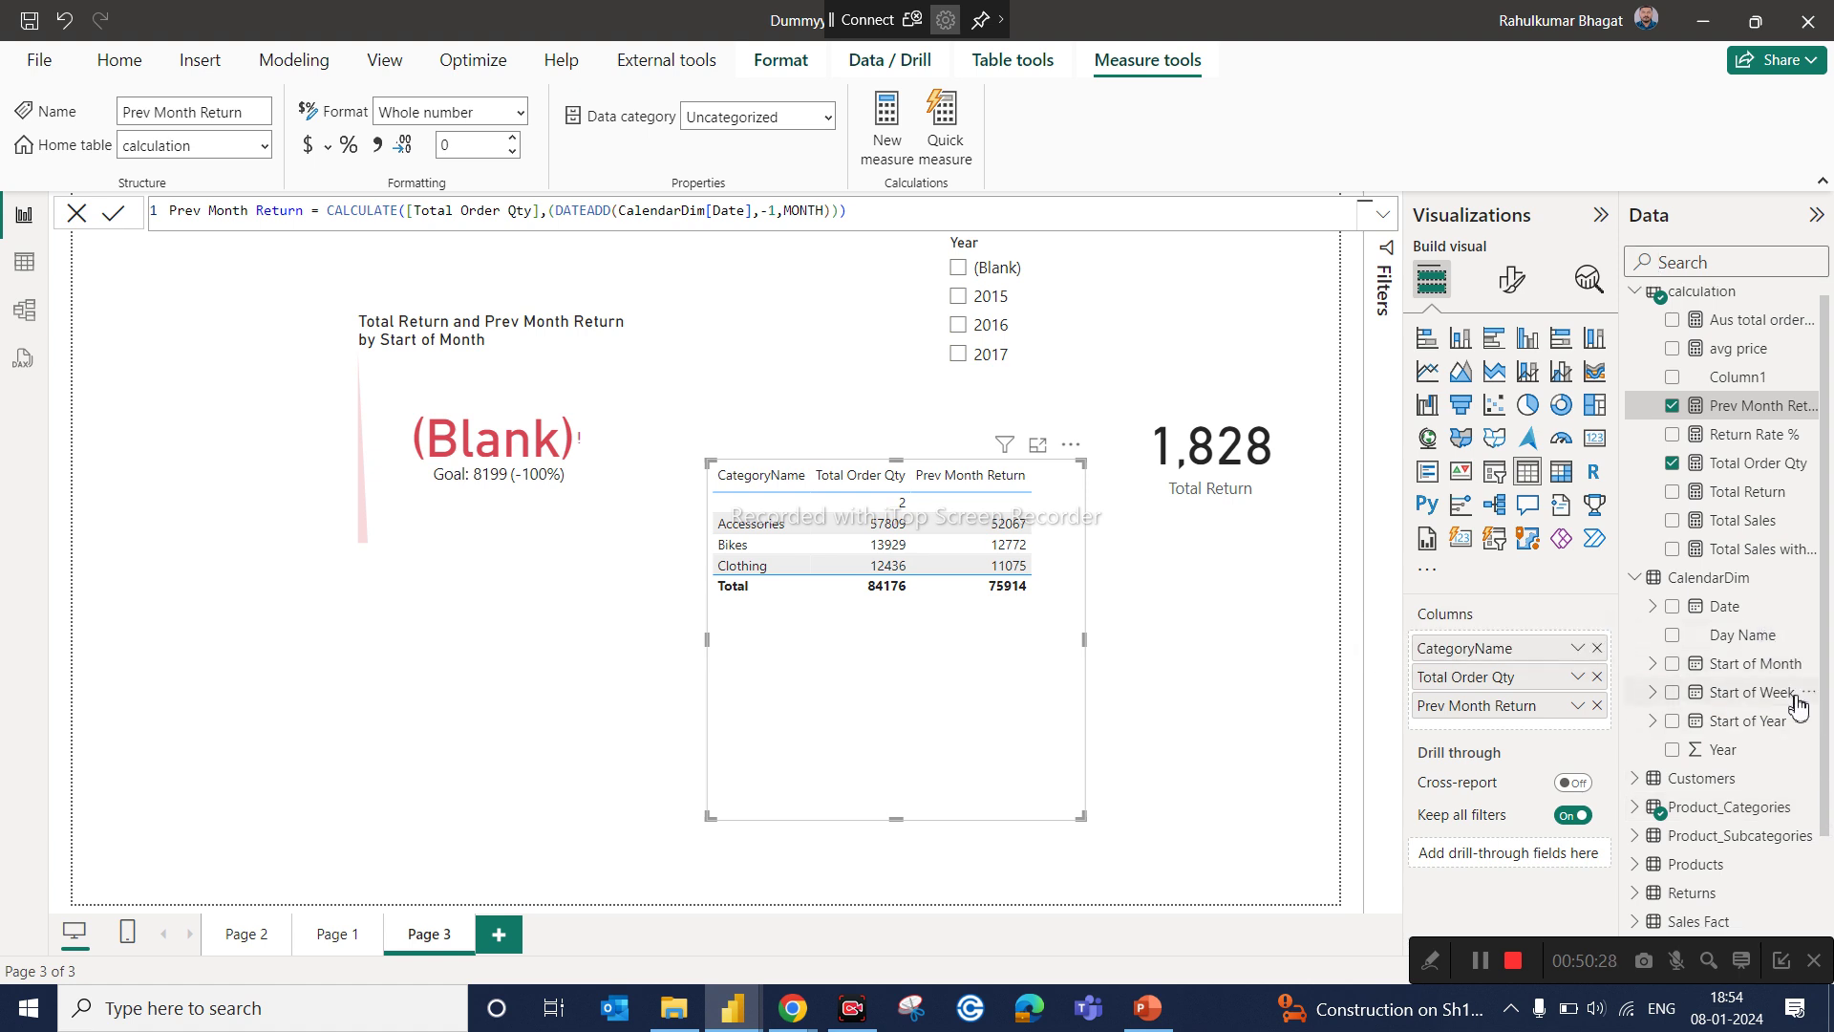
drag(1825, 690, 1831, 772)
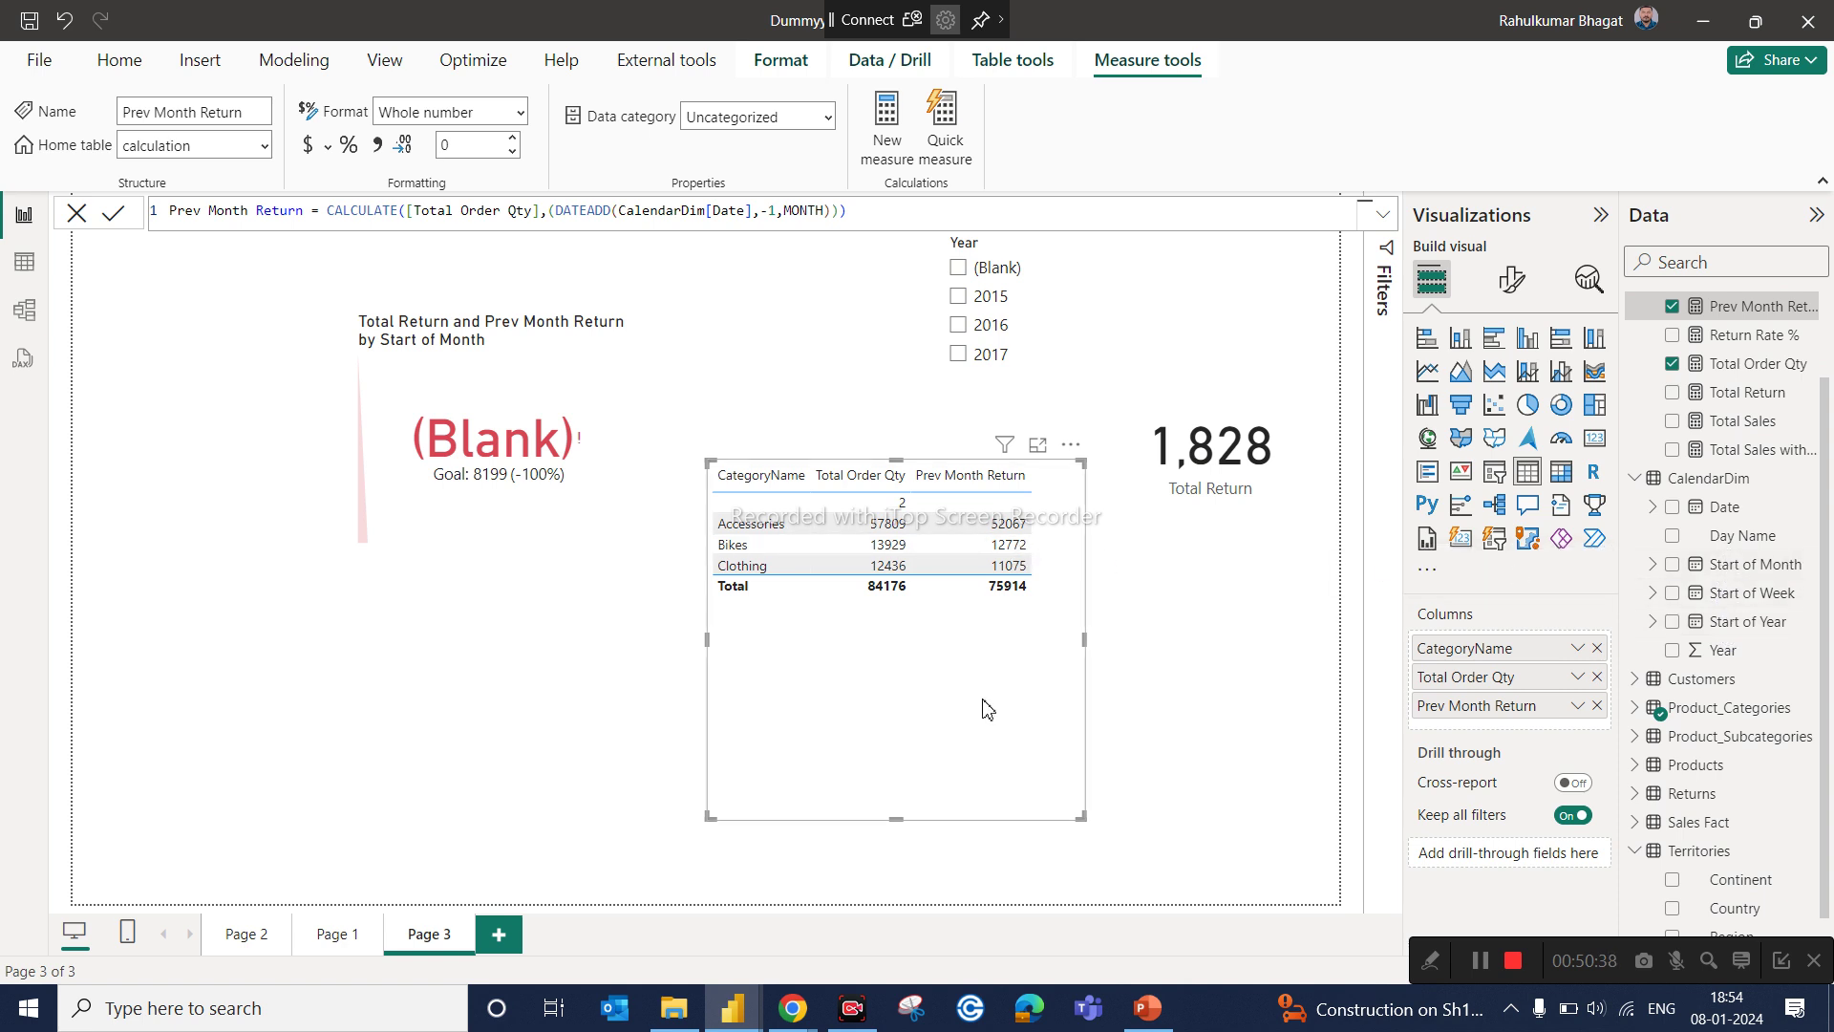
Step: Change the DATEADD offset in the Prev Month Return measure to 1 month and commit it
click(771, 215)
key(Delete)
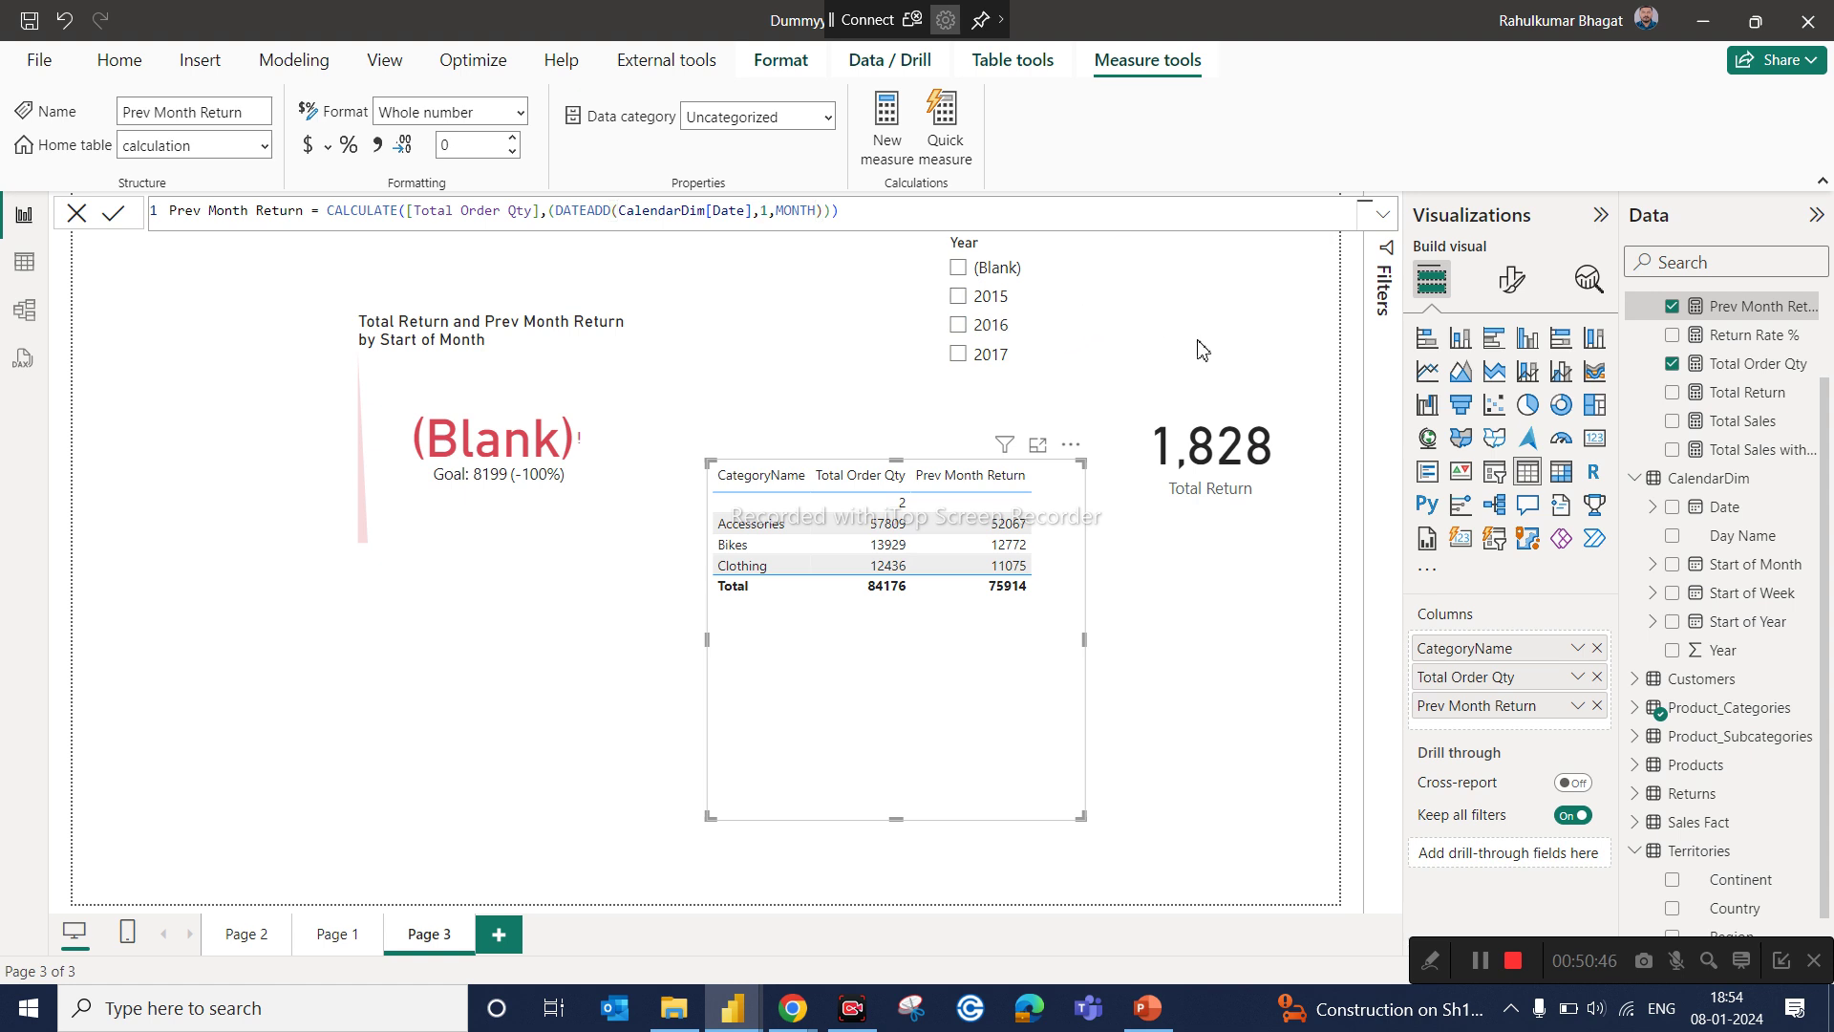
key(Return)
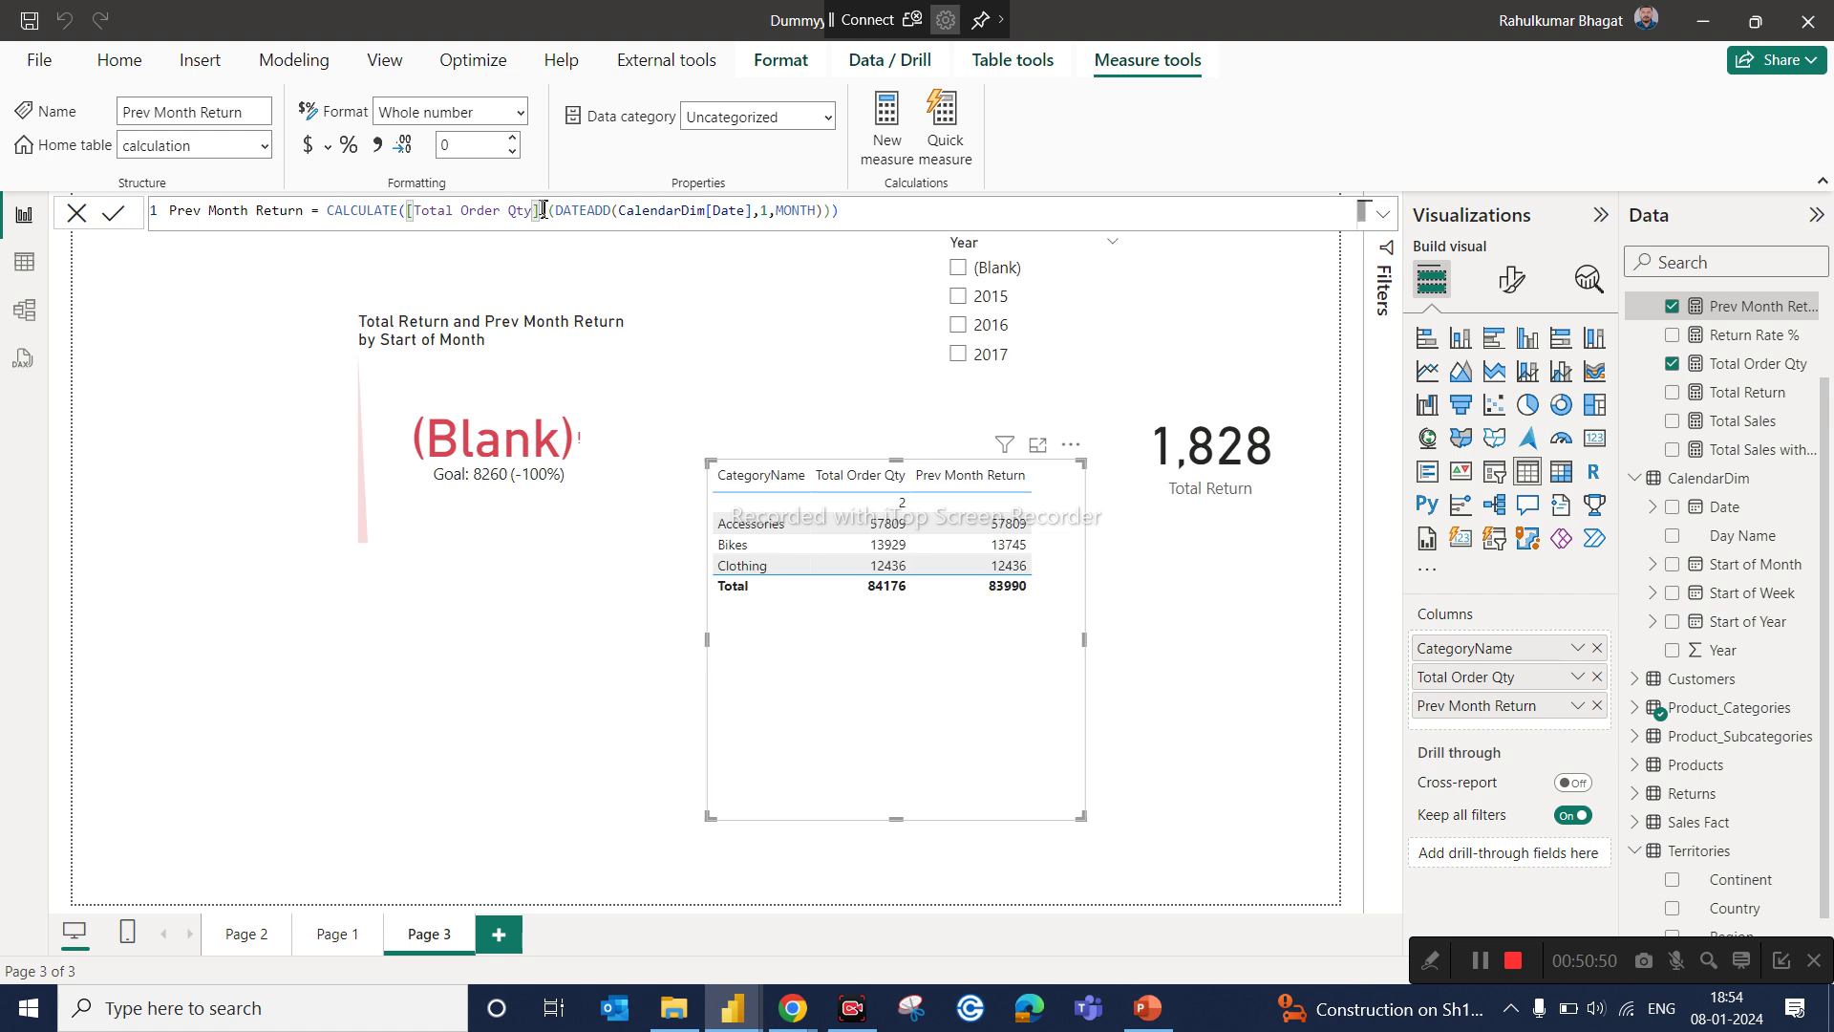
Step: Replace [Total Order Qty] with [Total Return] as the expression of the Prev Month Return measure and commit it
click(543, 210)
key(BackSpace)
key(BackSpace)
key(BackSpace)
key(BackSpace)
key(BackSpace)
key(BackSpace)
key(BackSpace)
key(BackSpace)
key(BackSpace)
key(BackSpace)
key(BackSpace)
key(BackSpace)
key(BackSpace)
key(BackSpace)
key(BackSpace)
key(BackSpace)
key(BackSpace)
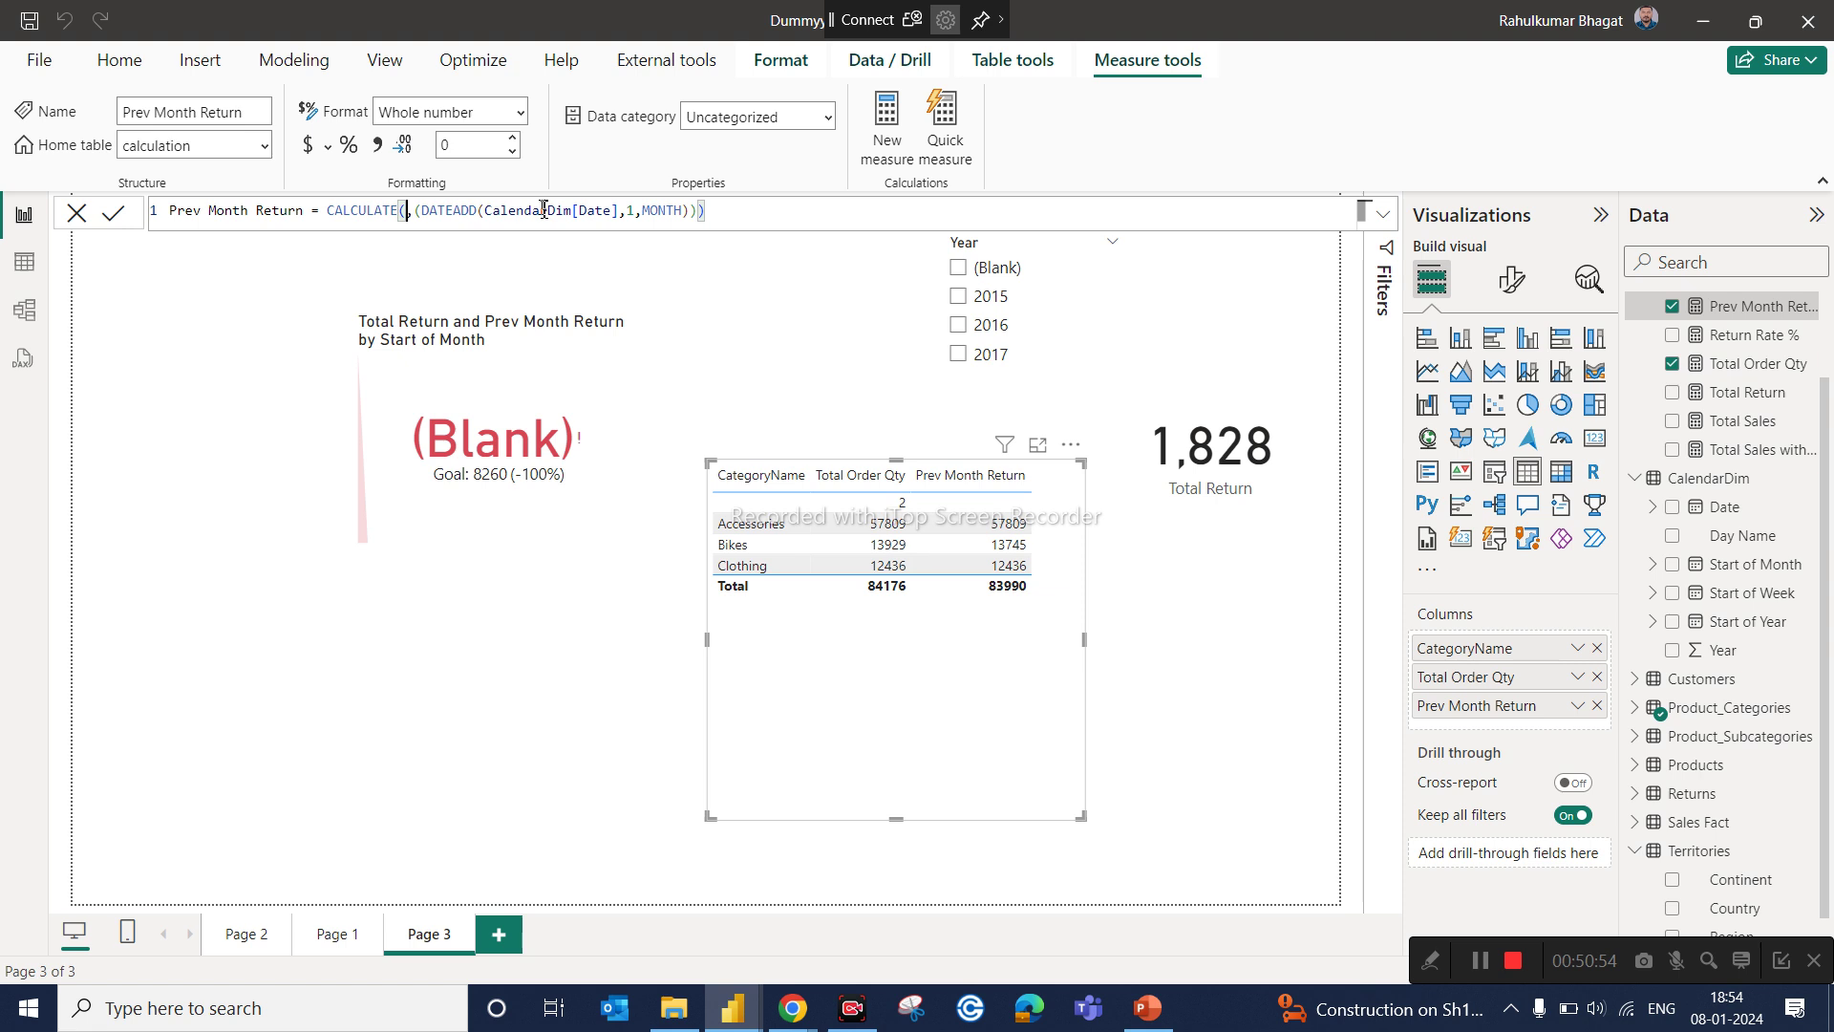
text(tota)
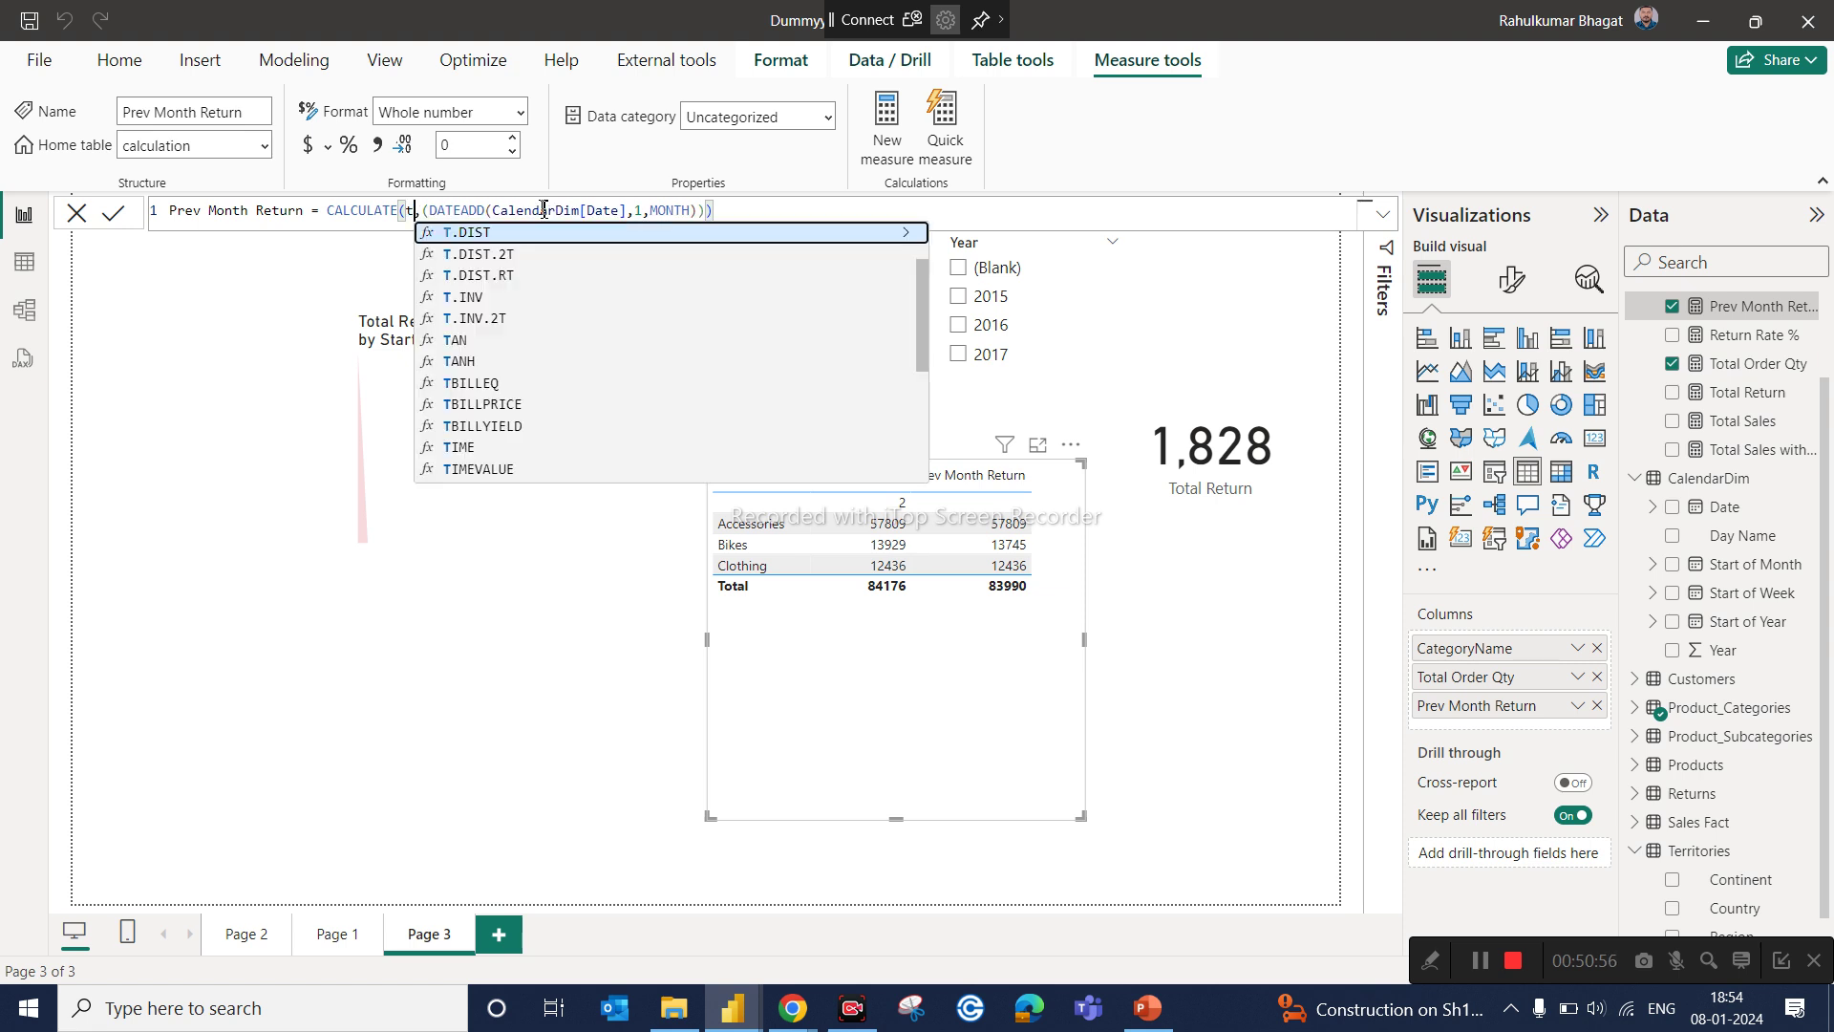
click(563, 276)
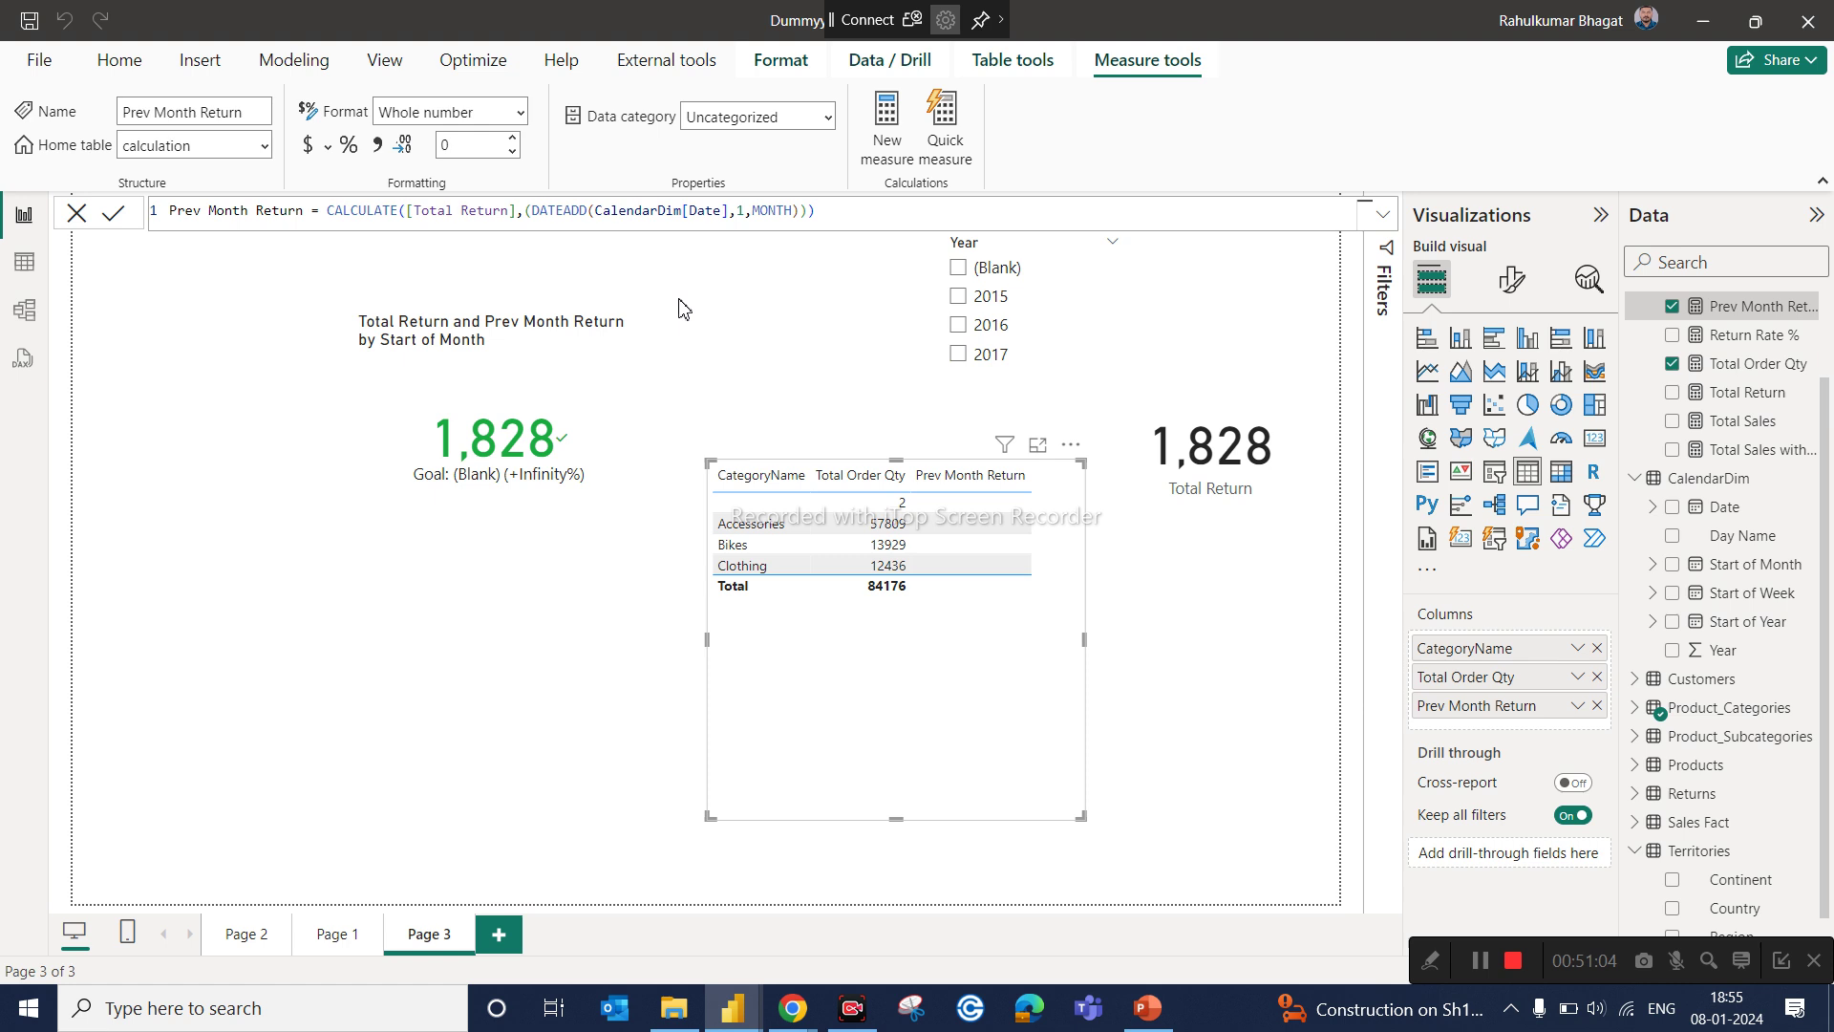
Step: Commit the Prev Month Return measure without the extra parentheses around DATEADD, and filter the page to 2017 with the Year slicer
click(539, 209)
key(BackSpace)
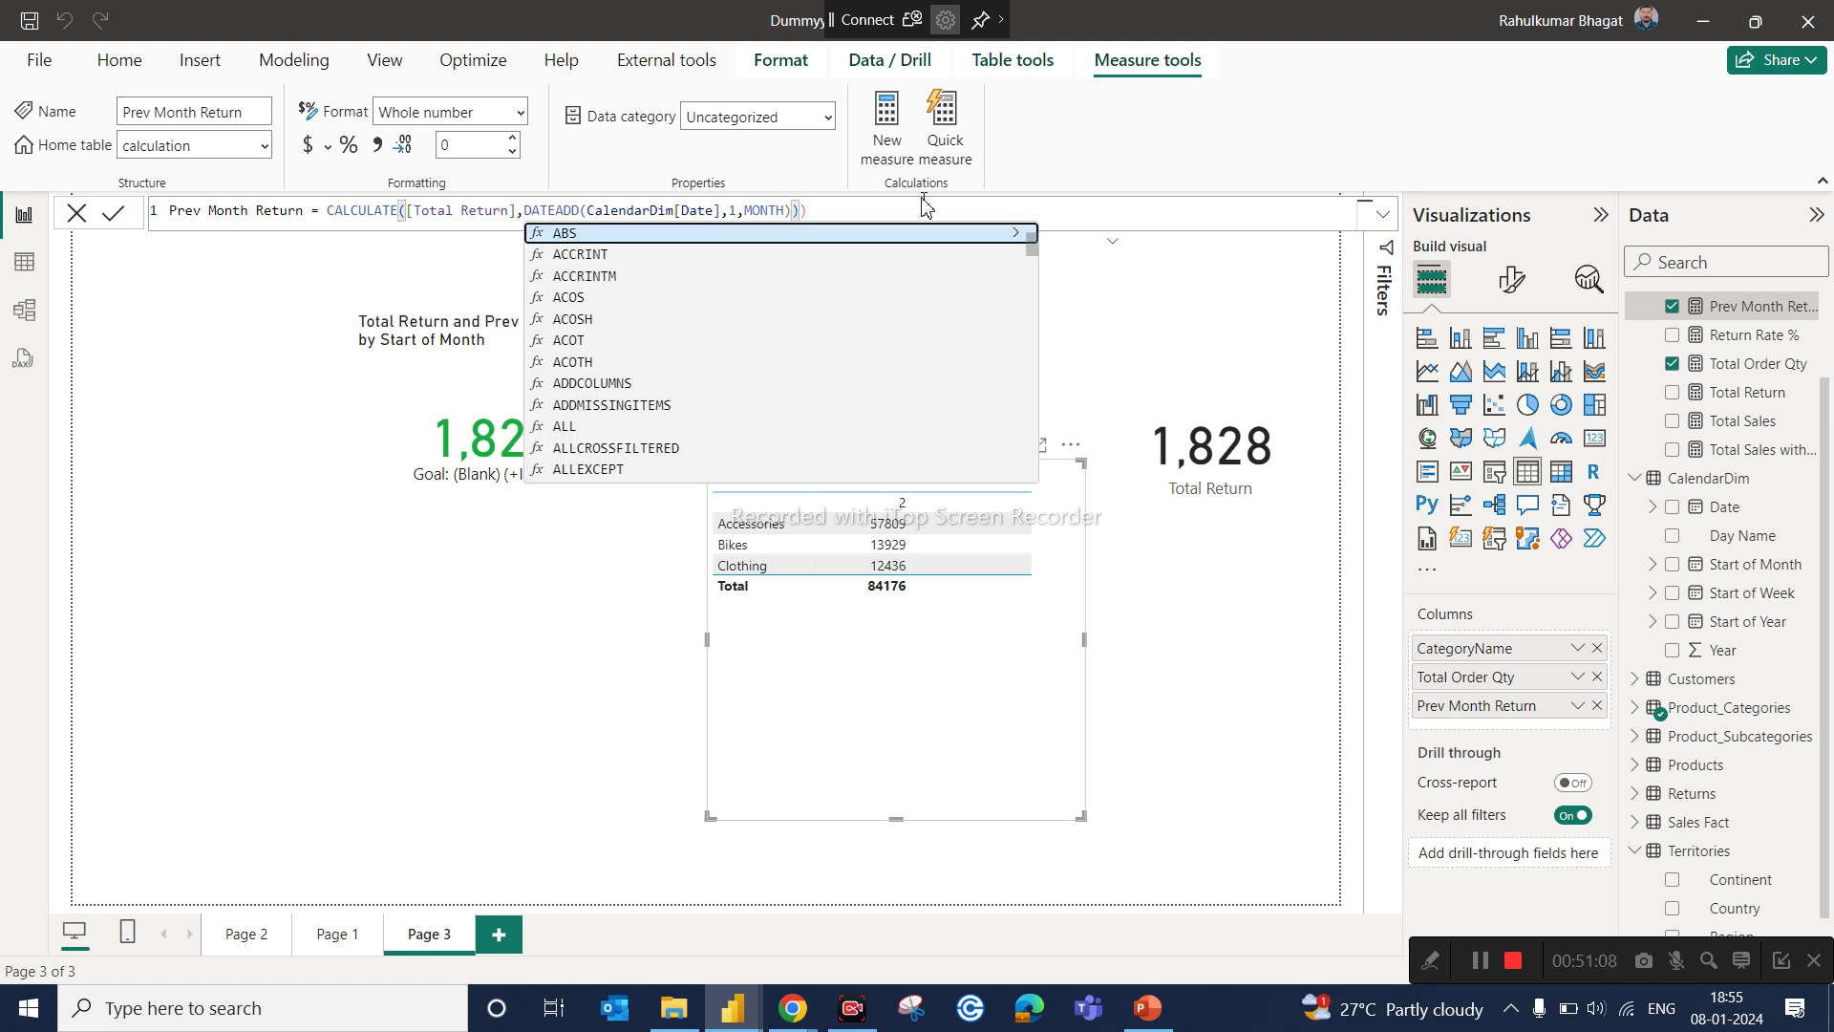
click(872, 216)
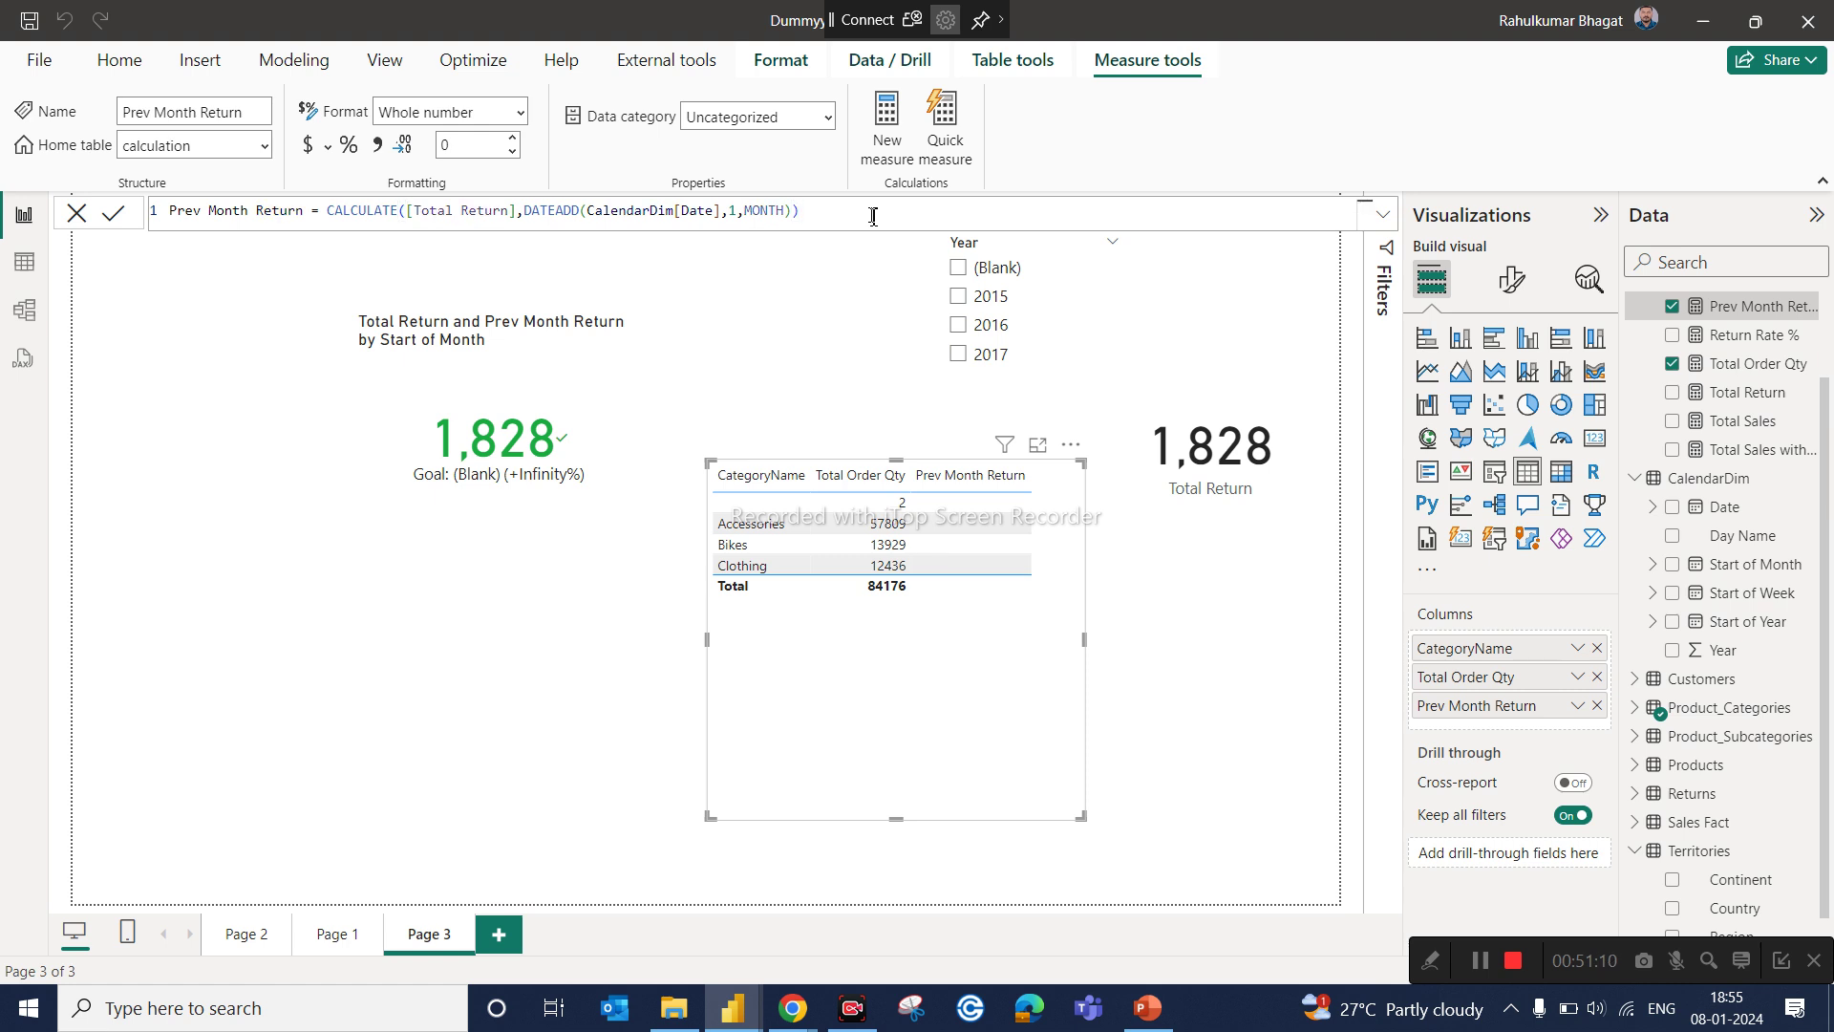
key(Return)
click(977, 361)
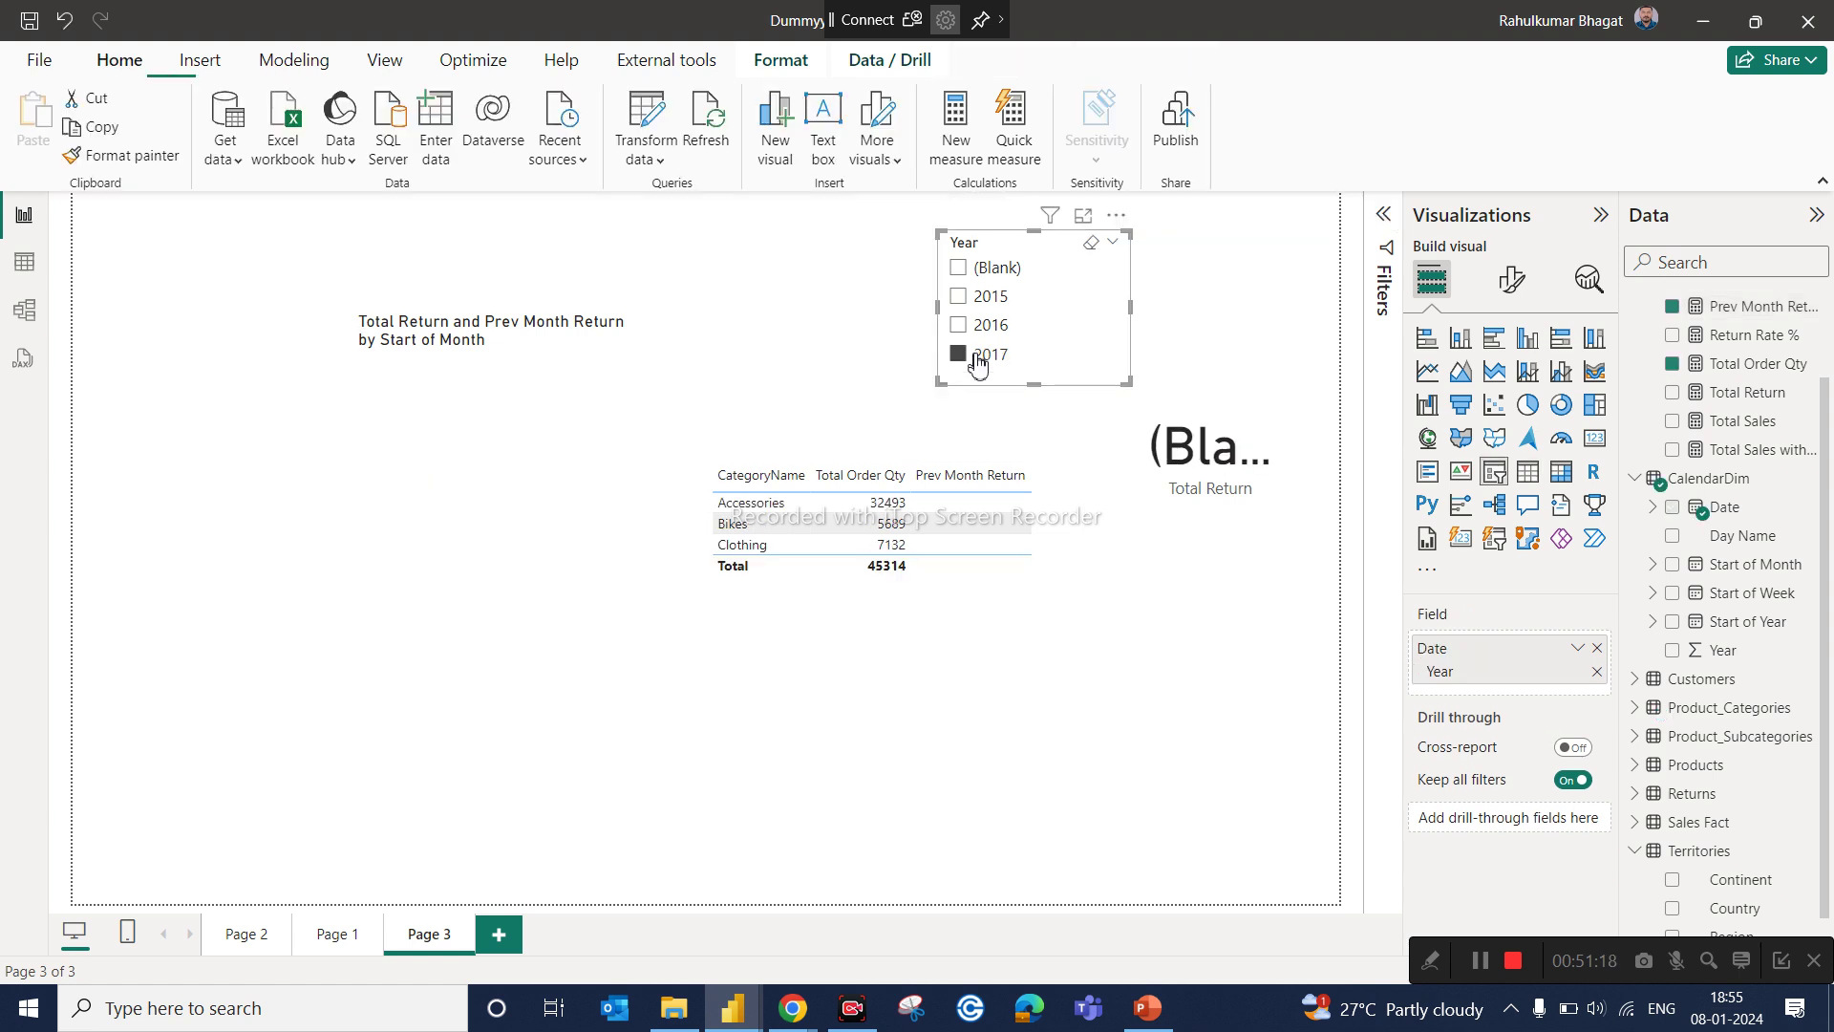
Step: Rename the Prev Month Return measure to Prev Month order qty in its formula
click(1025, 600)
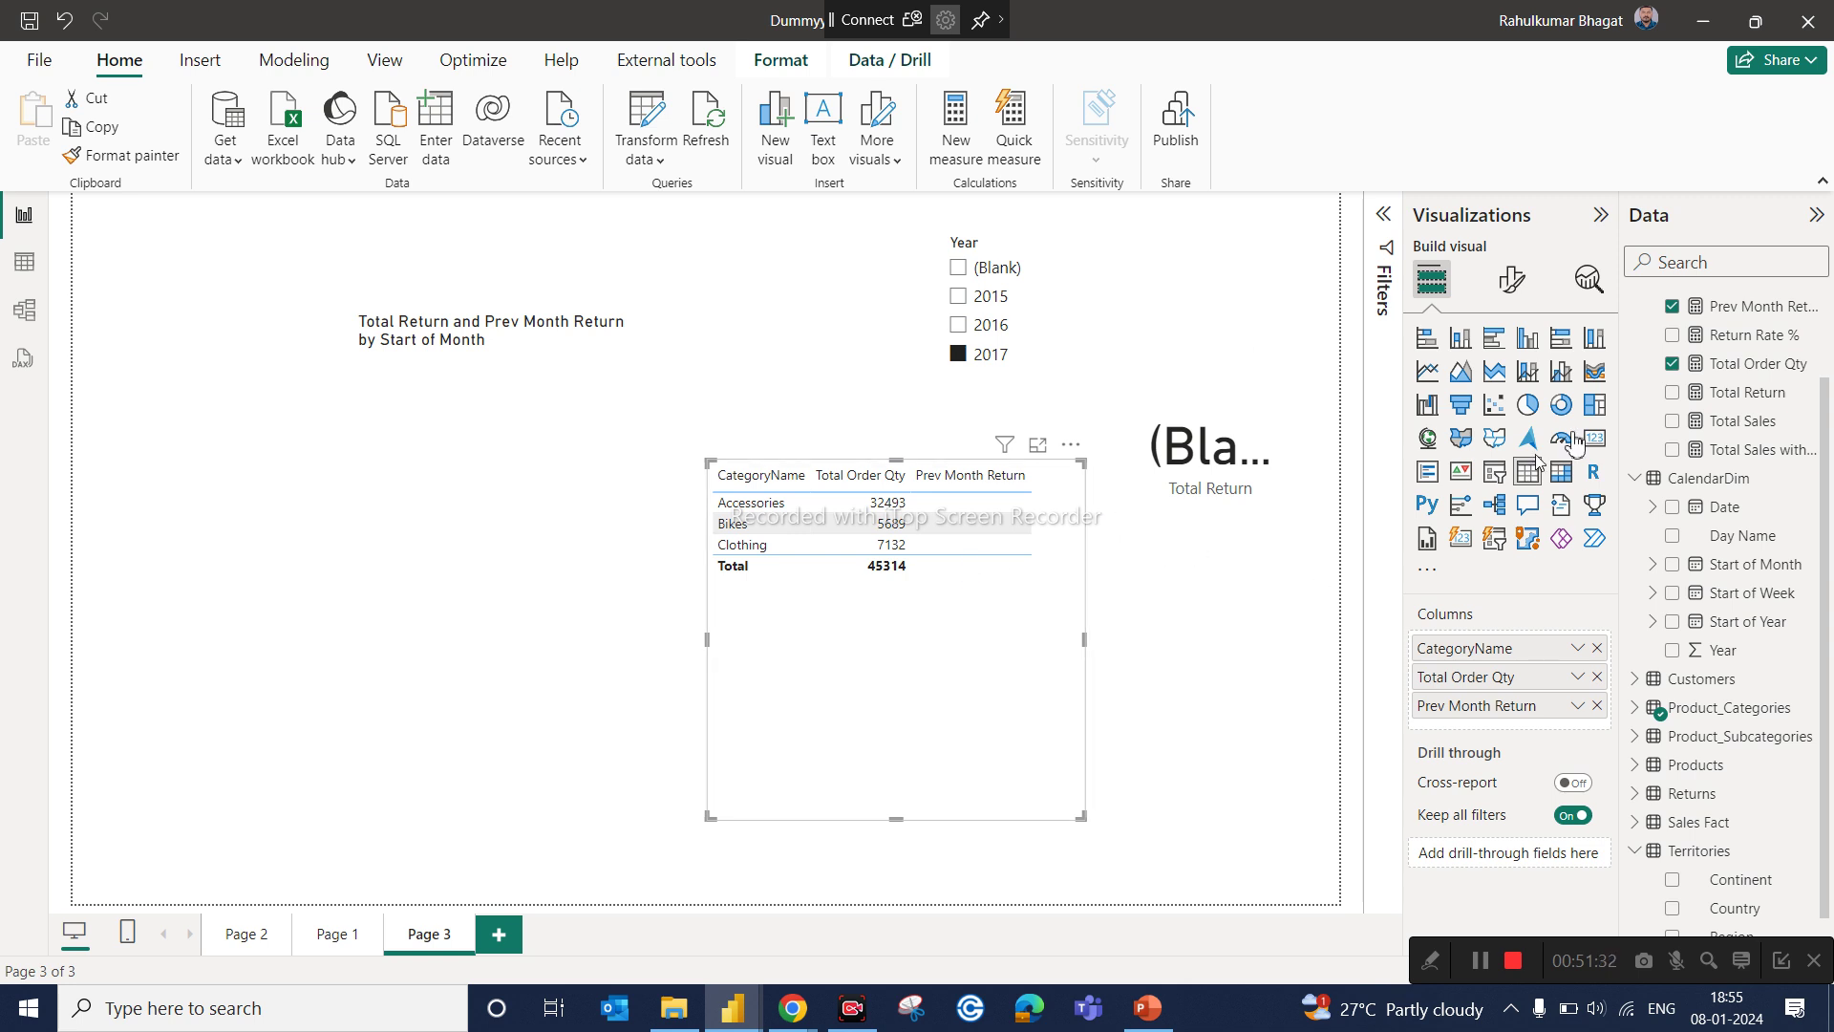
click(1741, 307)
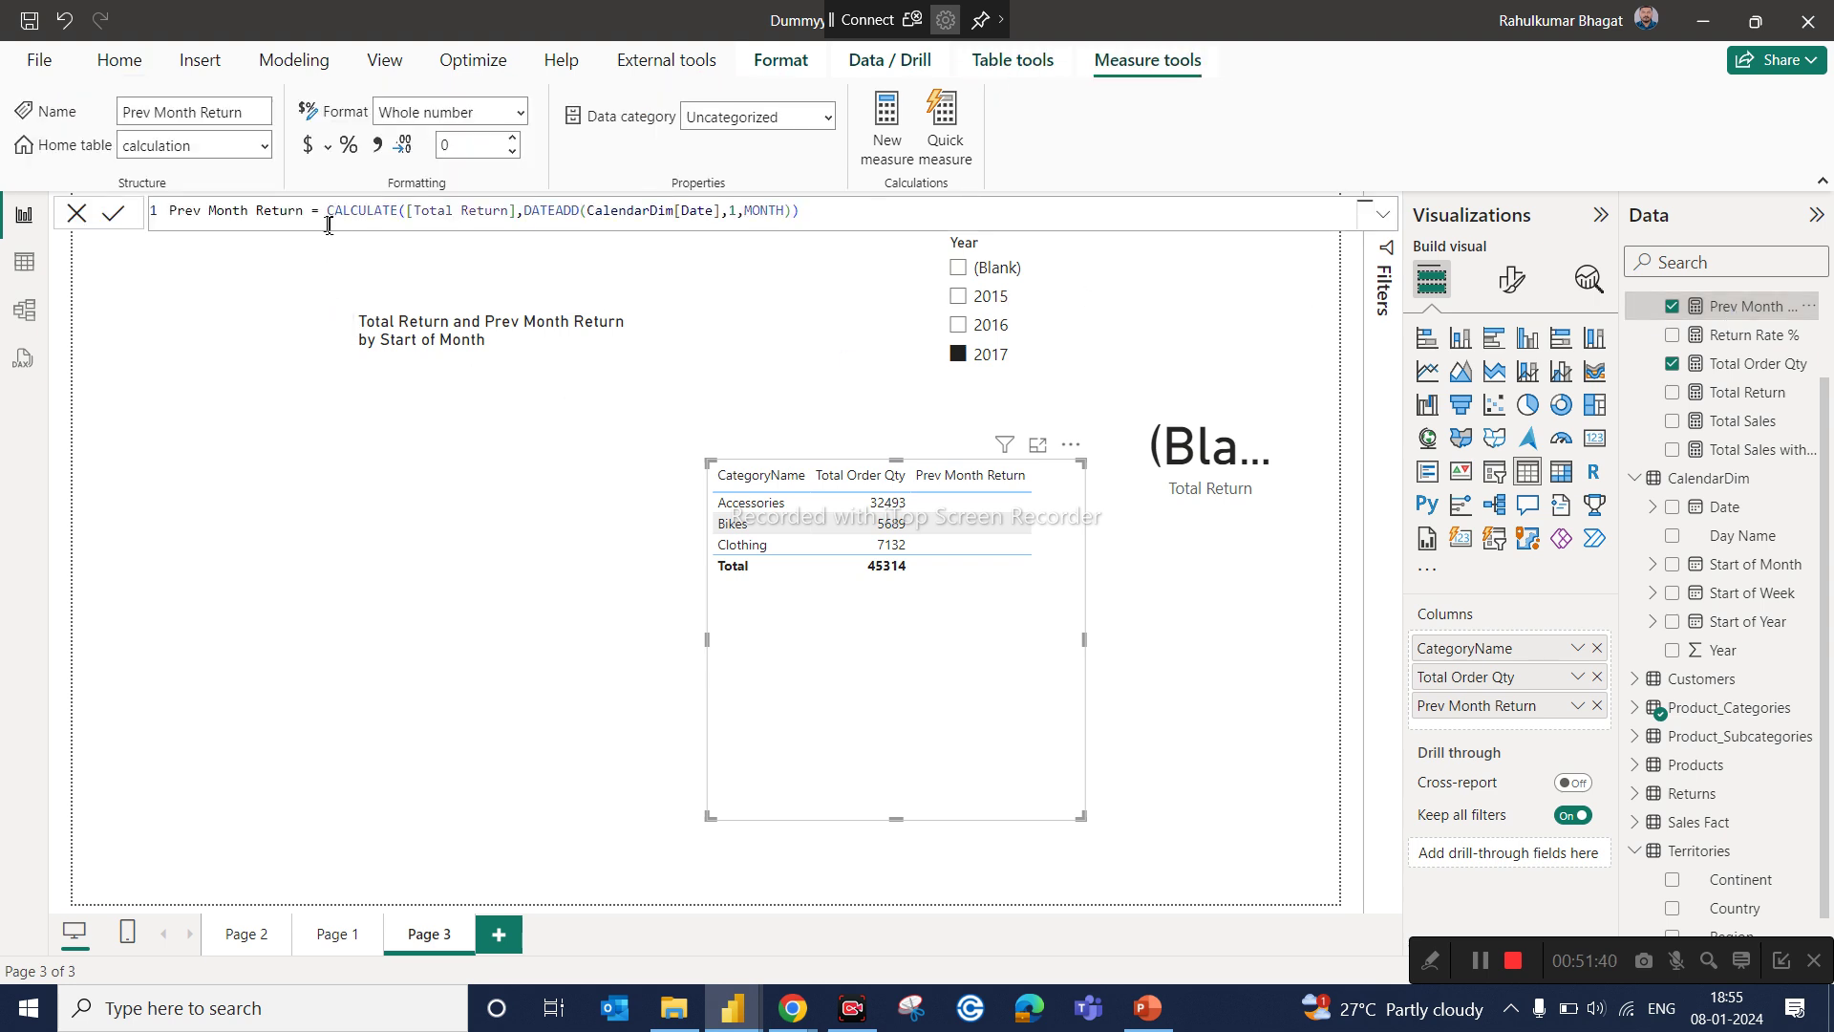
double_click(283, 209)
key(BackSpace)
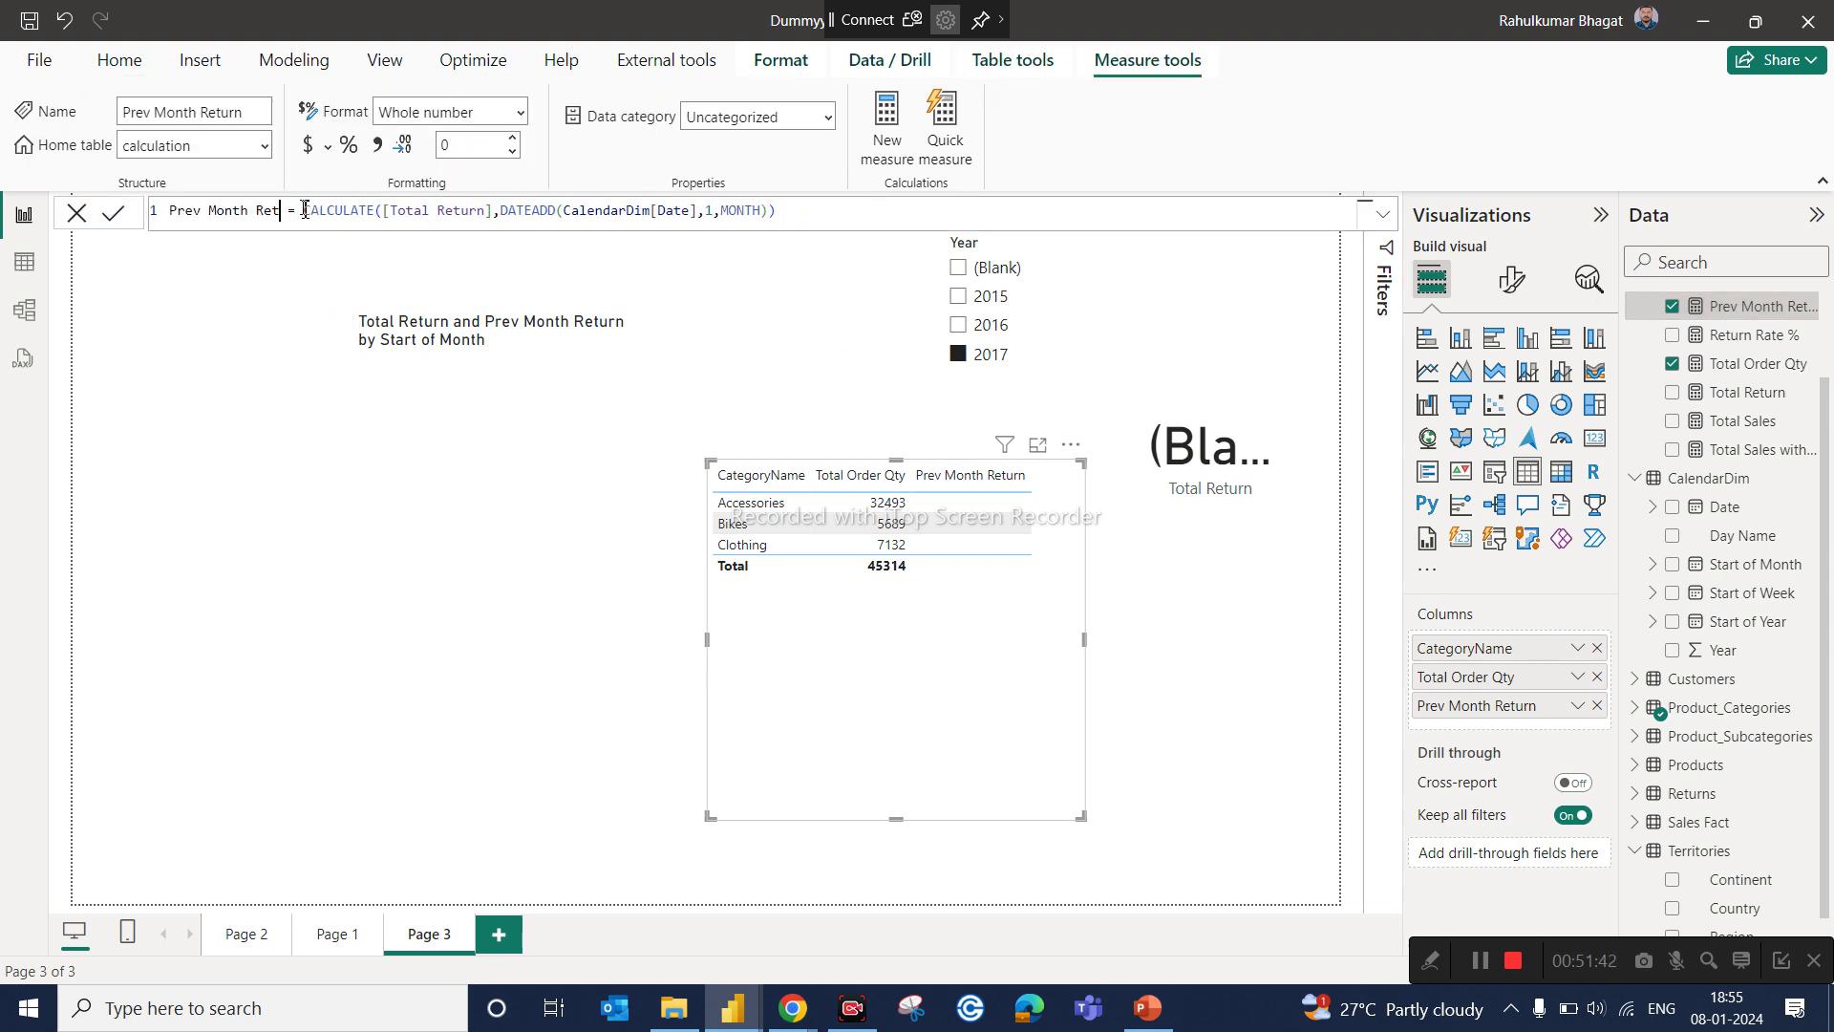
text(order)
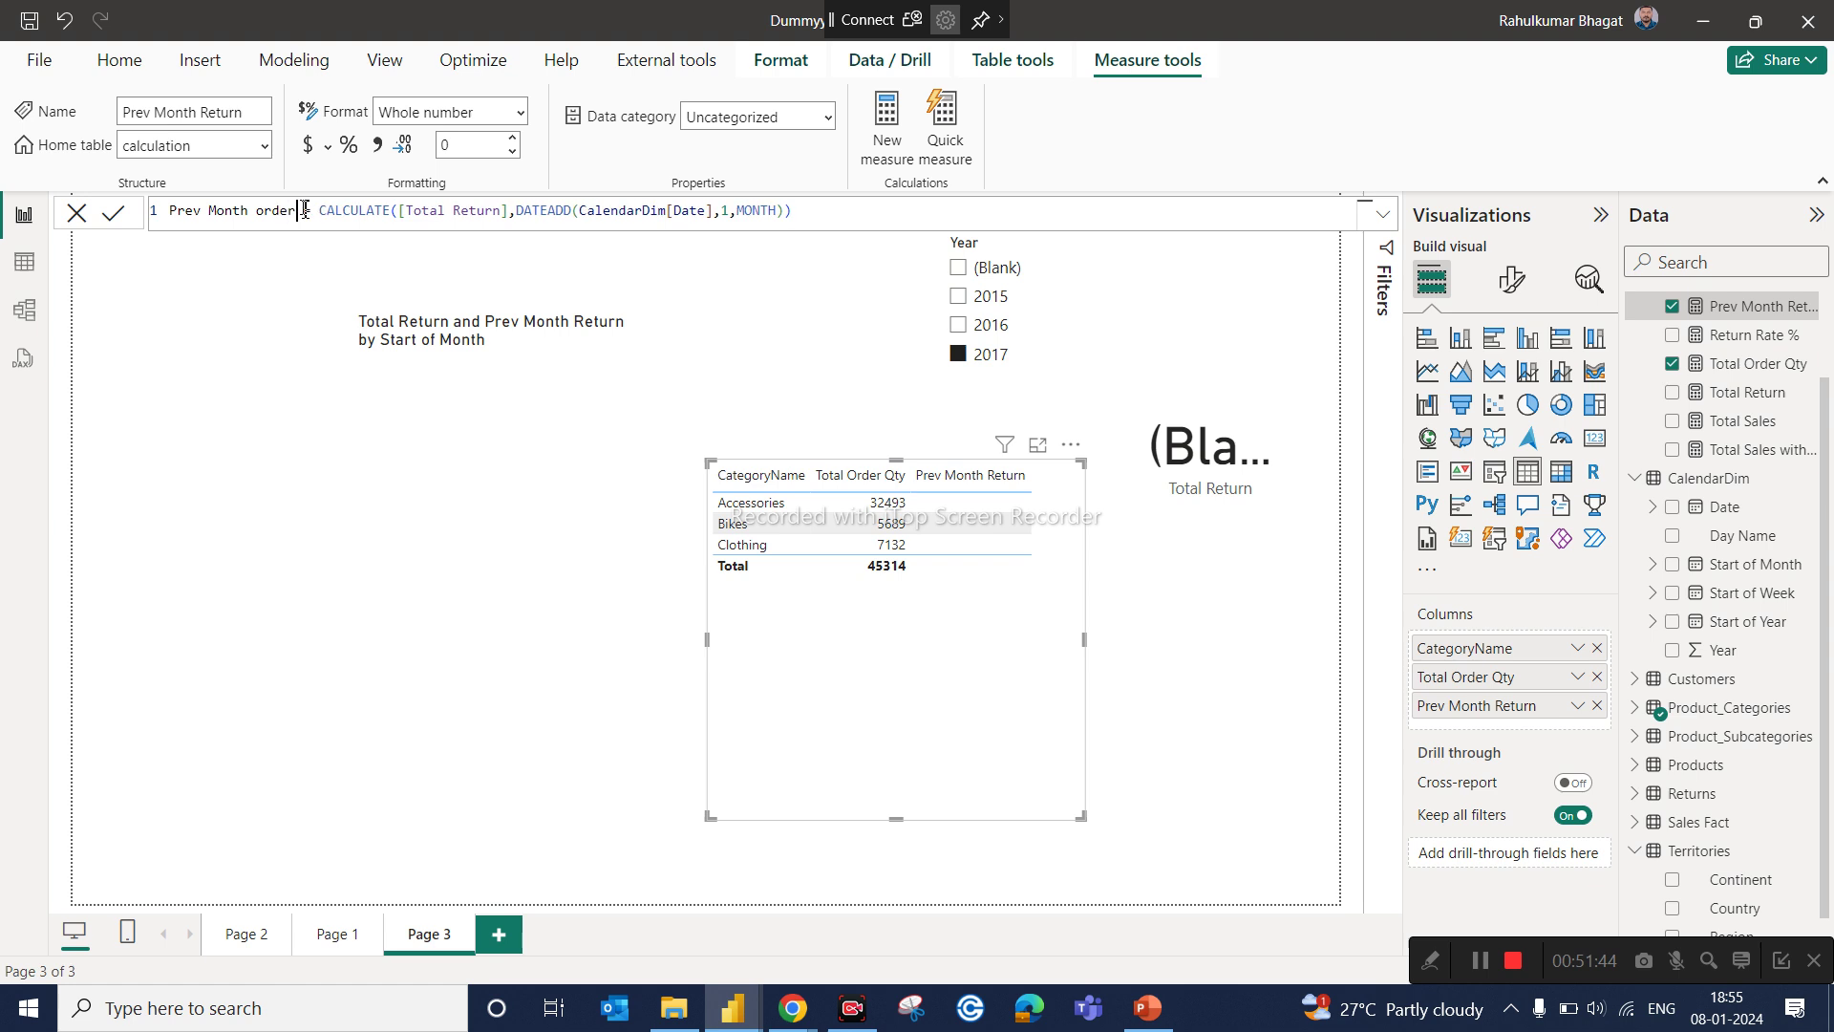
text( Qty)
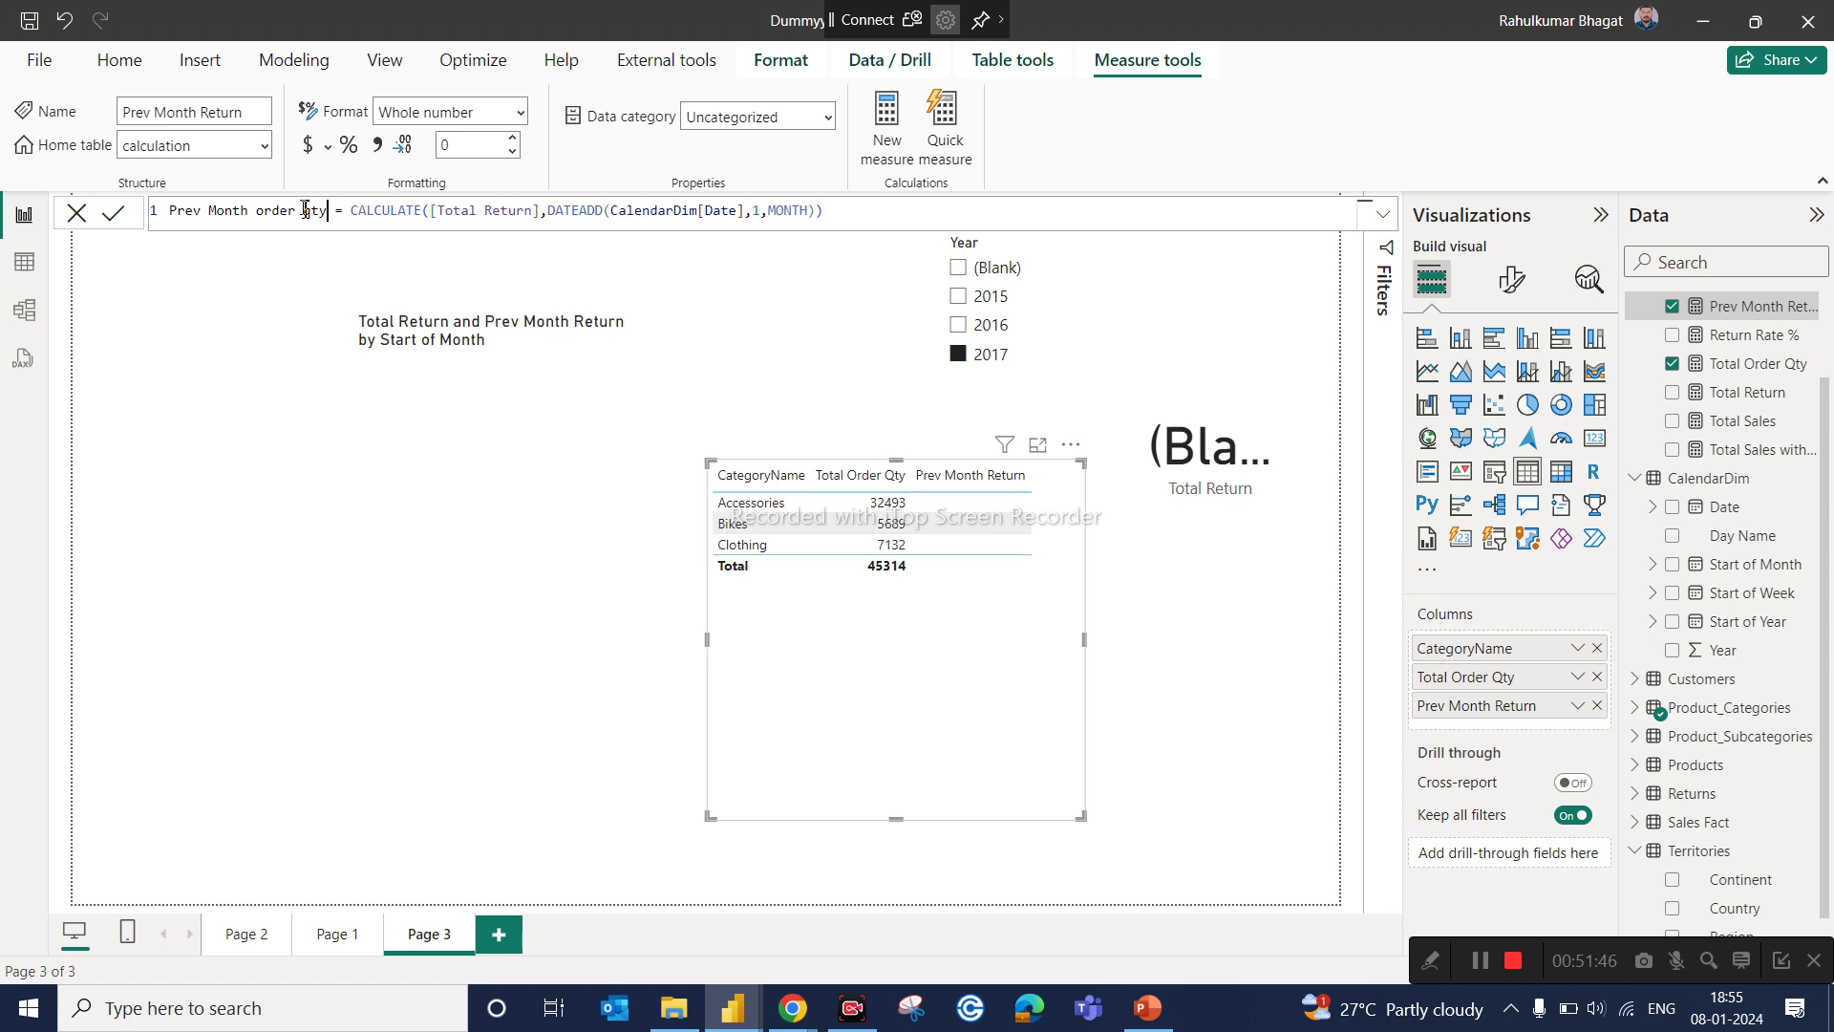
Step: Replace [Total Return] with [Total Order Qty] inside CALCULATE in the Prev Month order qty formula
click(541, 212)
key(BackSpace)
key(BackSpace)
key(BackSpace)
key(BackSpace)
key(BackSpace)
key(BackSpace)
key(BackSpace)
key(BackSpace)
key(BackSpace)
key(BackSpace)
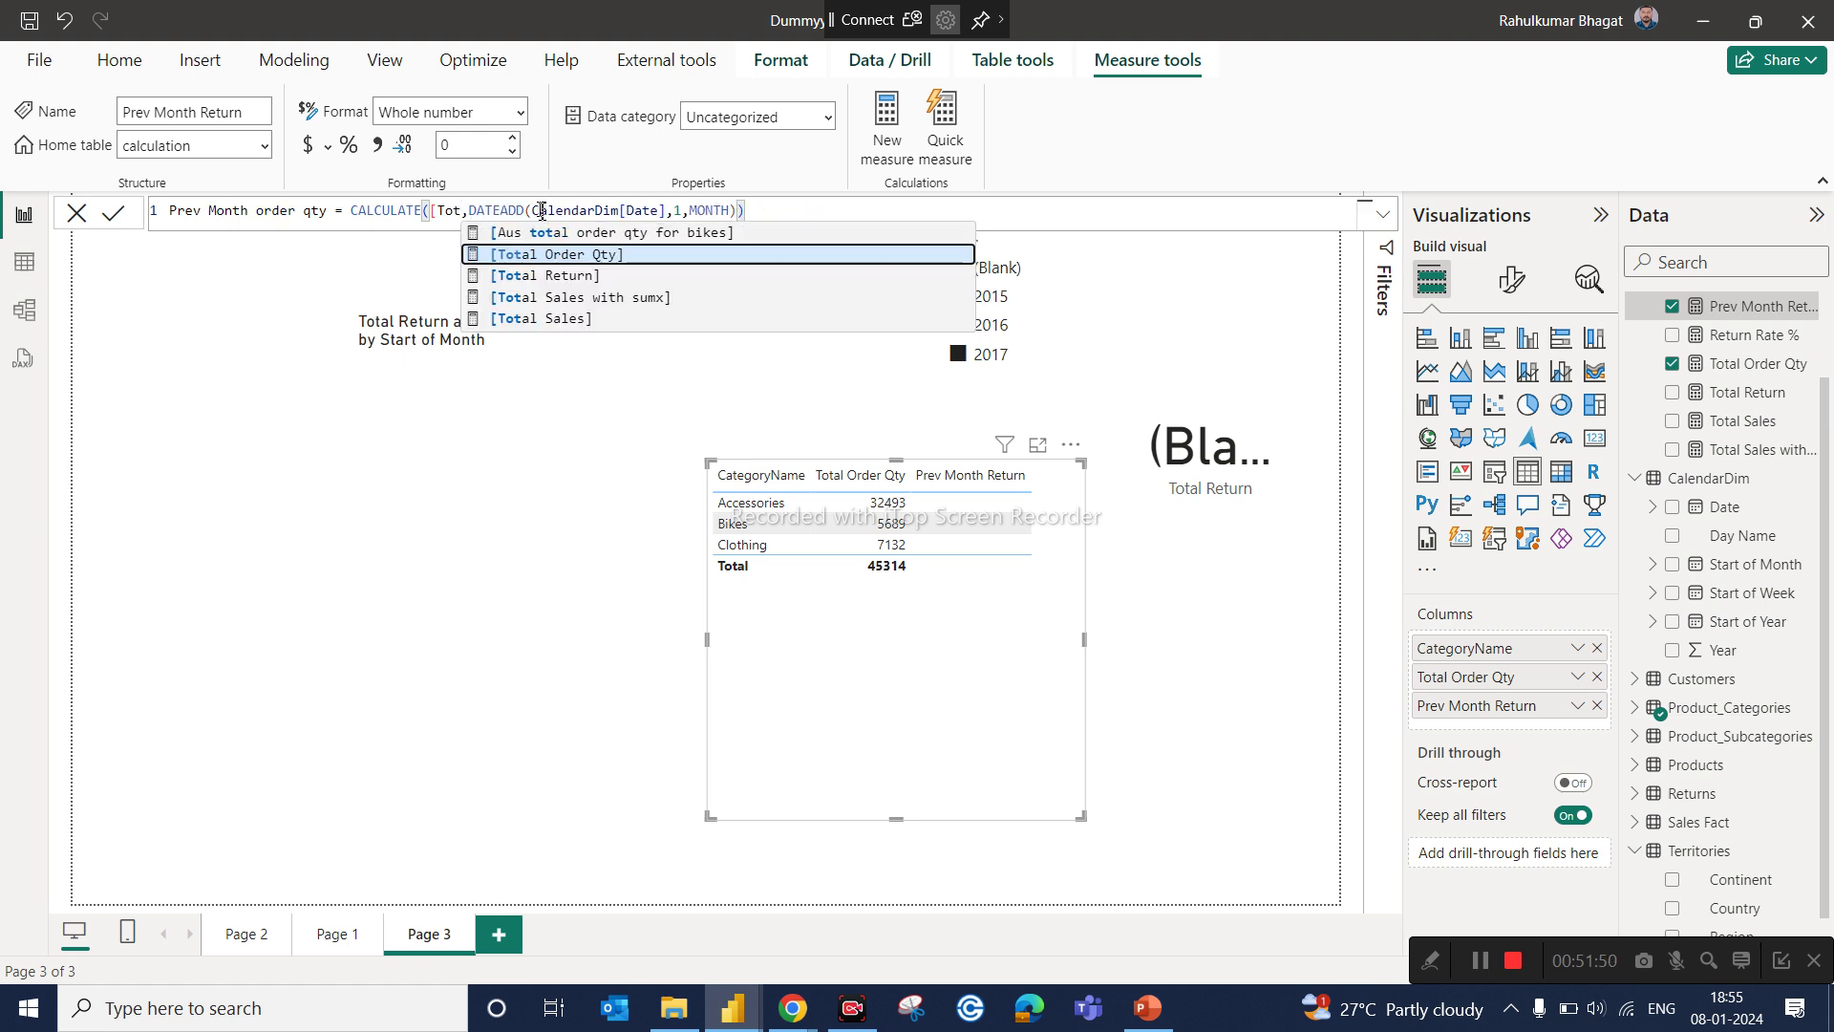
click(602, 256)
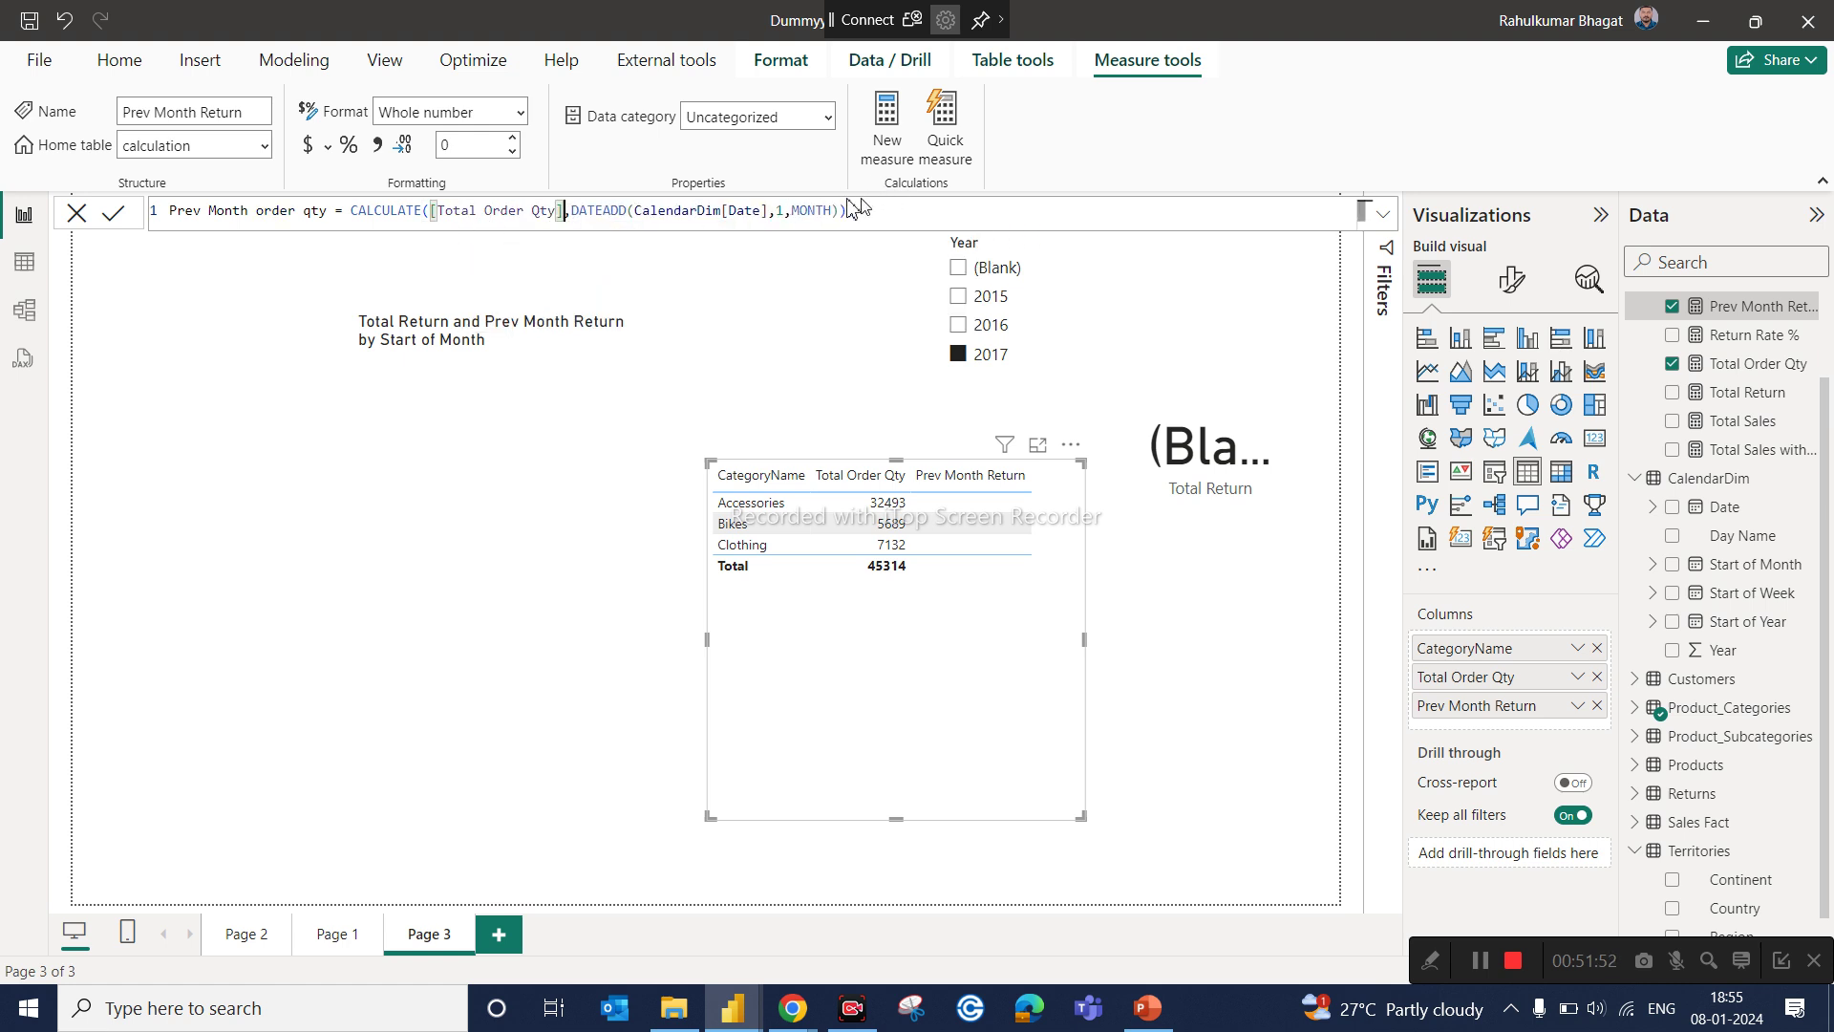
Step: Set the DATEADD offset in the Prev Month order qty formula to -1 and commit the measure
click(782, 210)
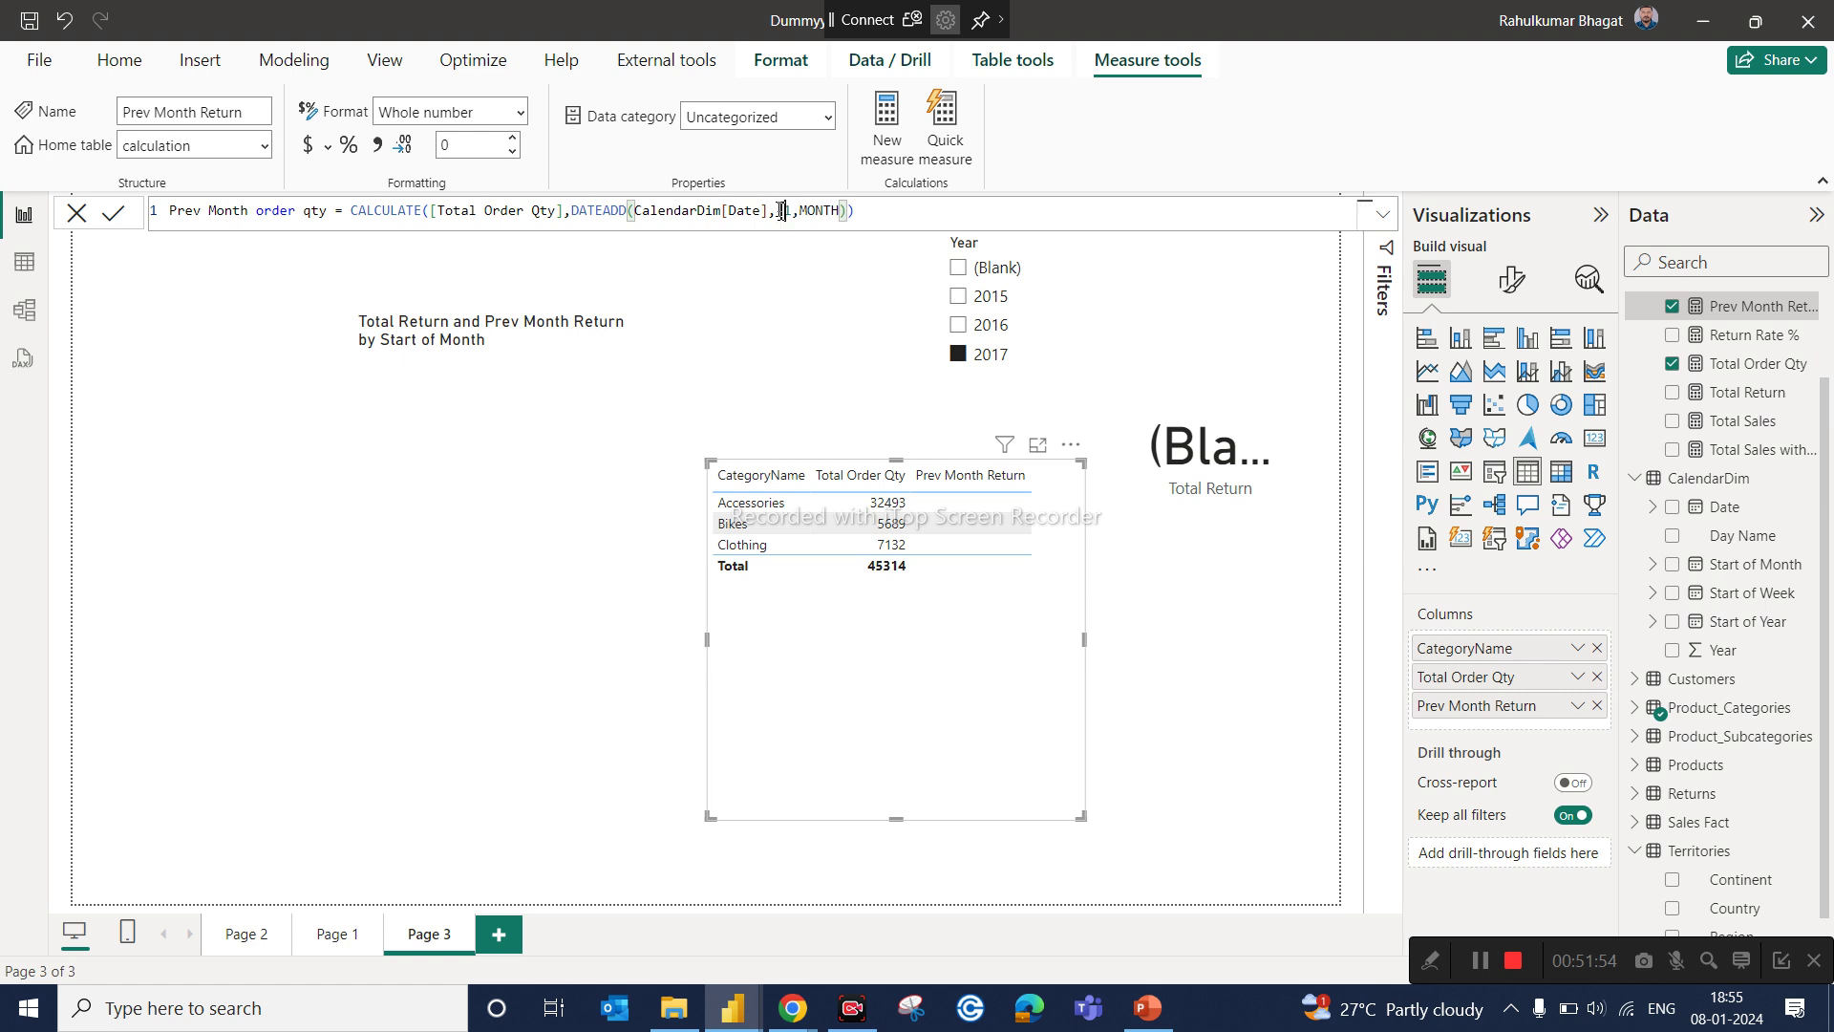
click(919, 223)
key(Return)
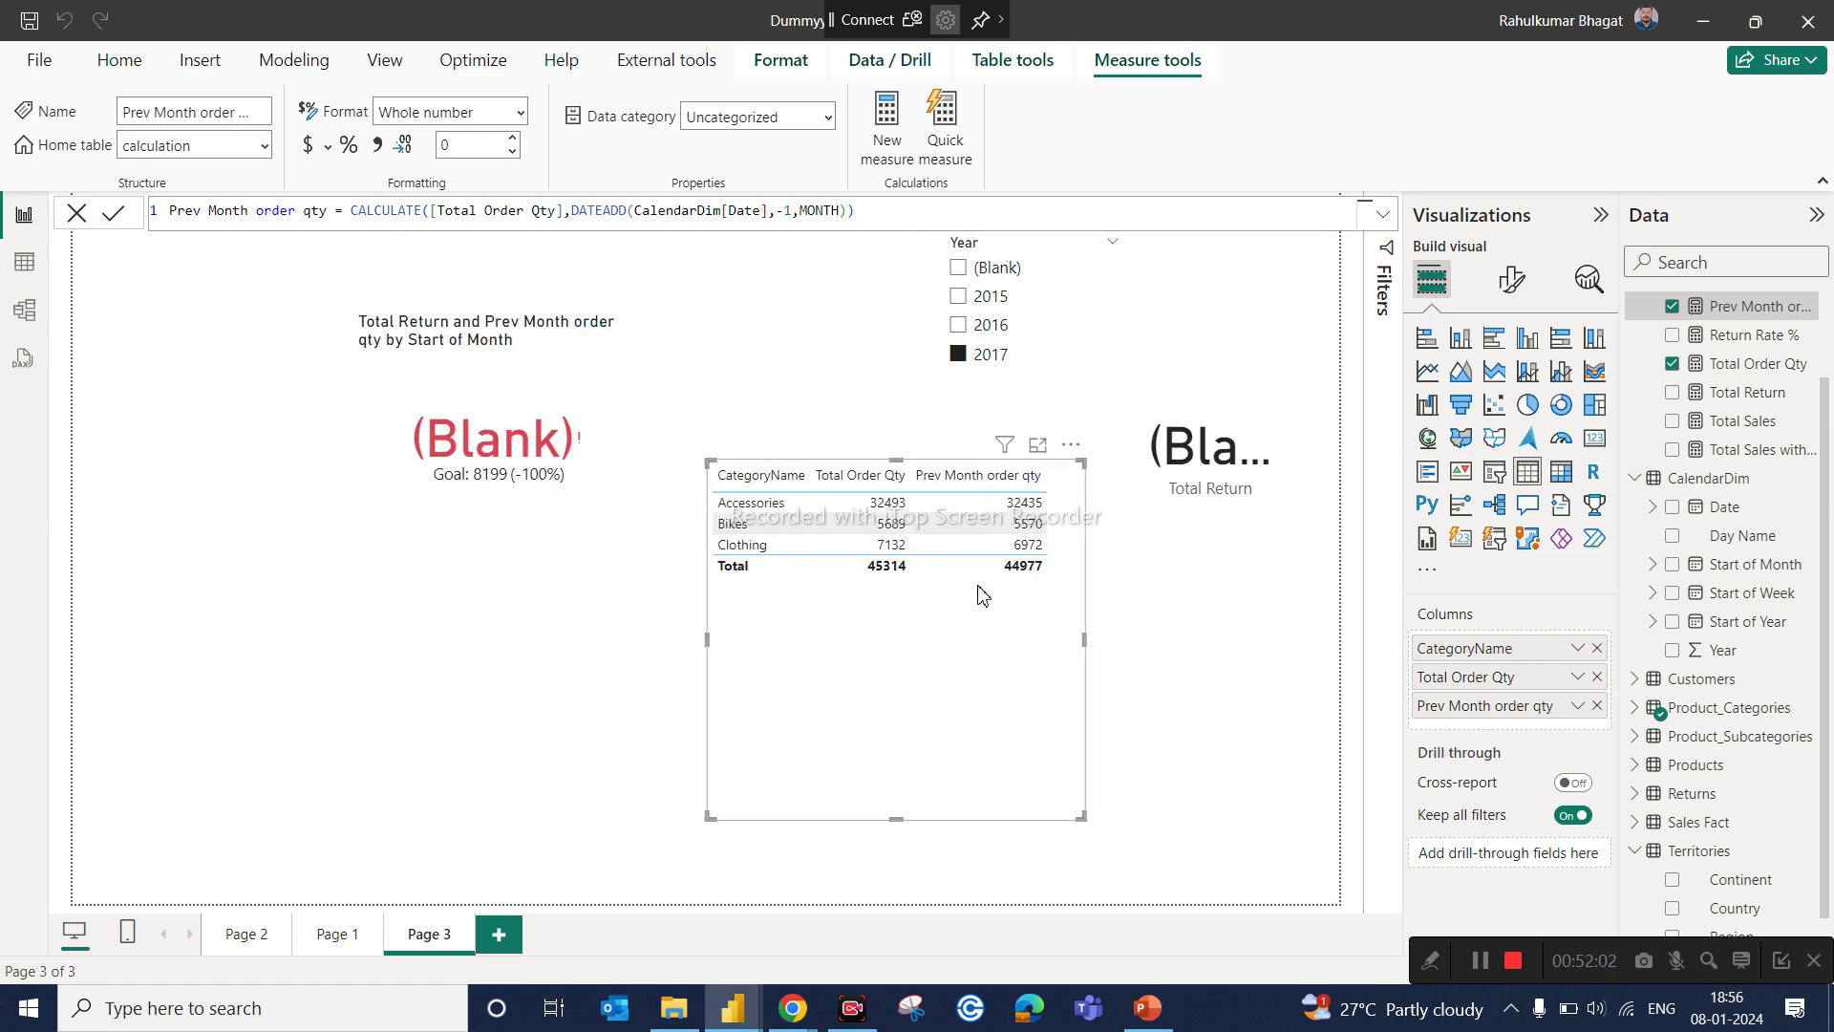
Step: Replace Total Return with Total Order Qty as the KPI visual's value
click(597, 456)
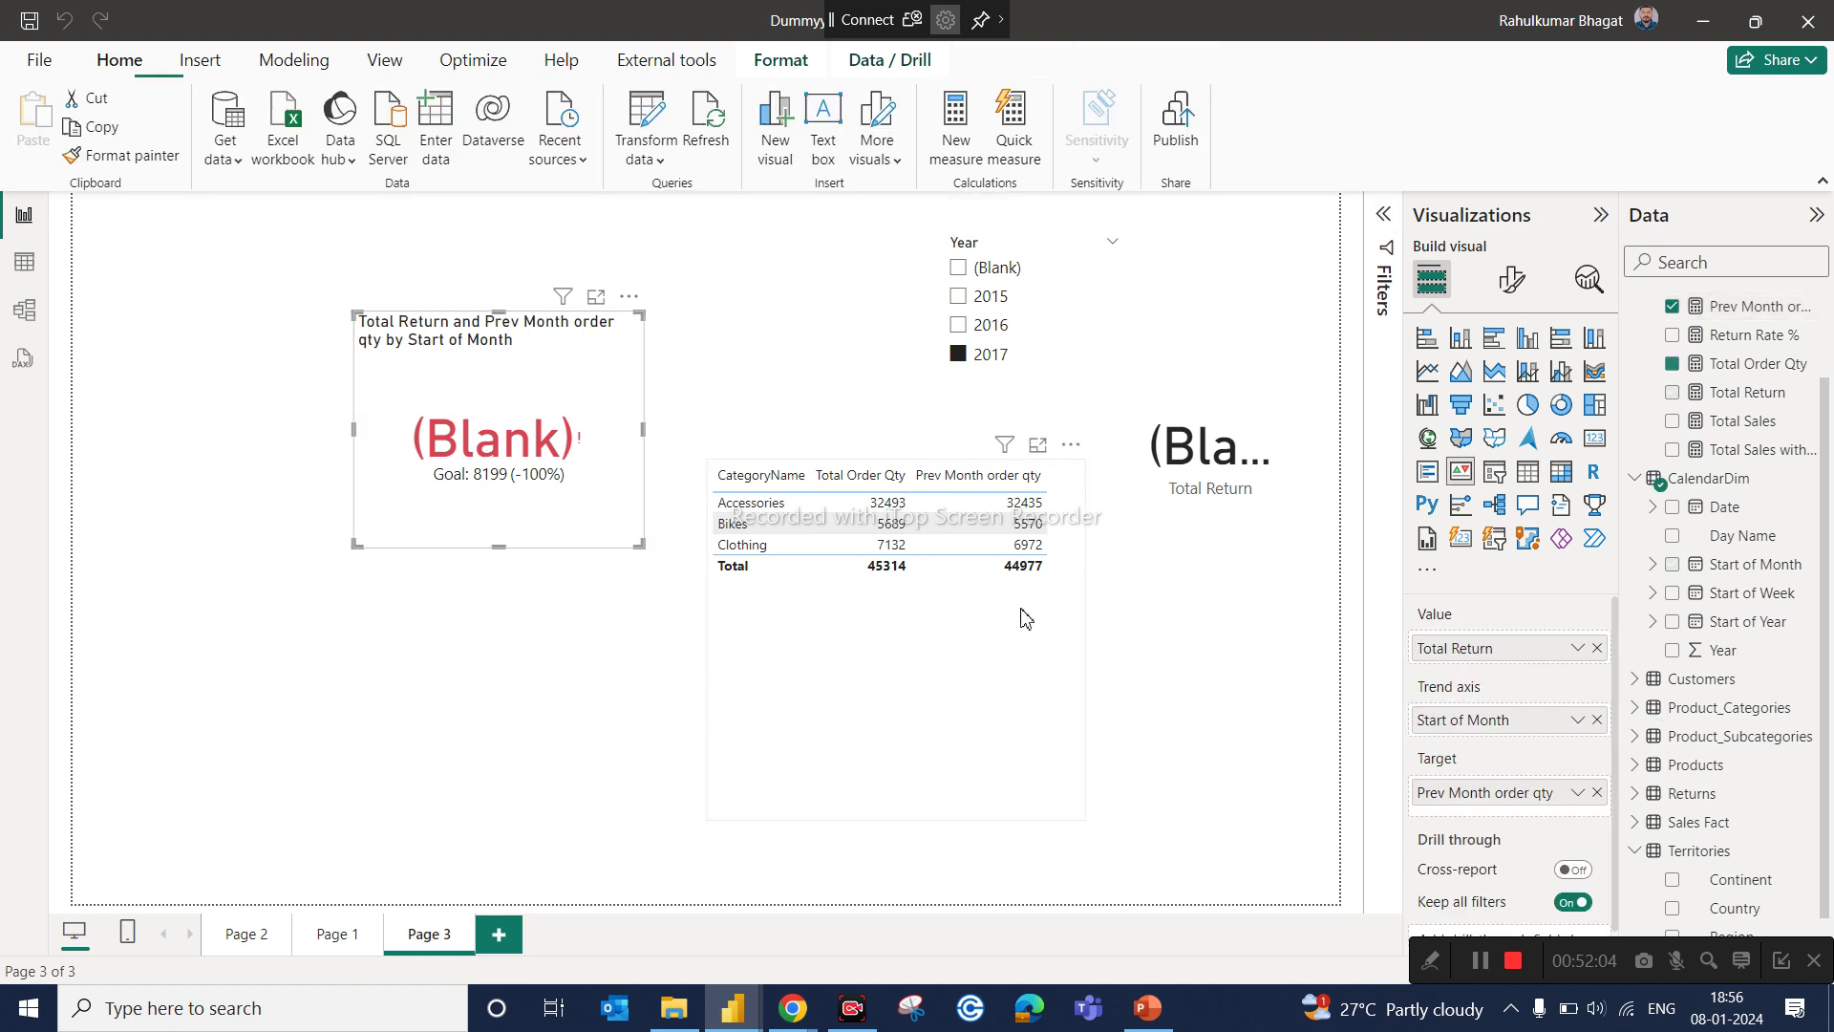
click(1597, 649)
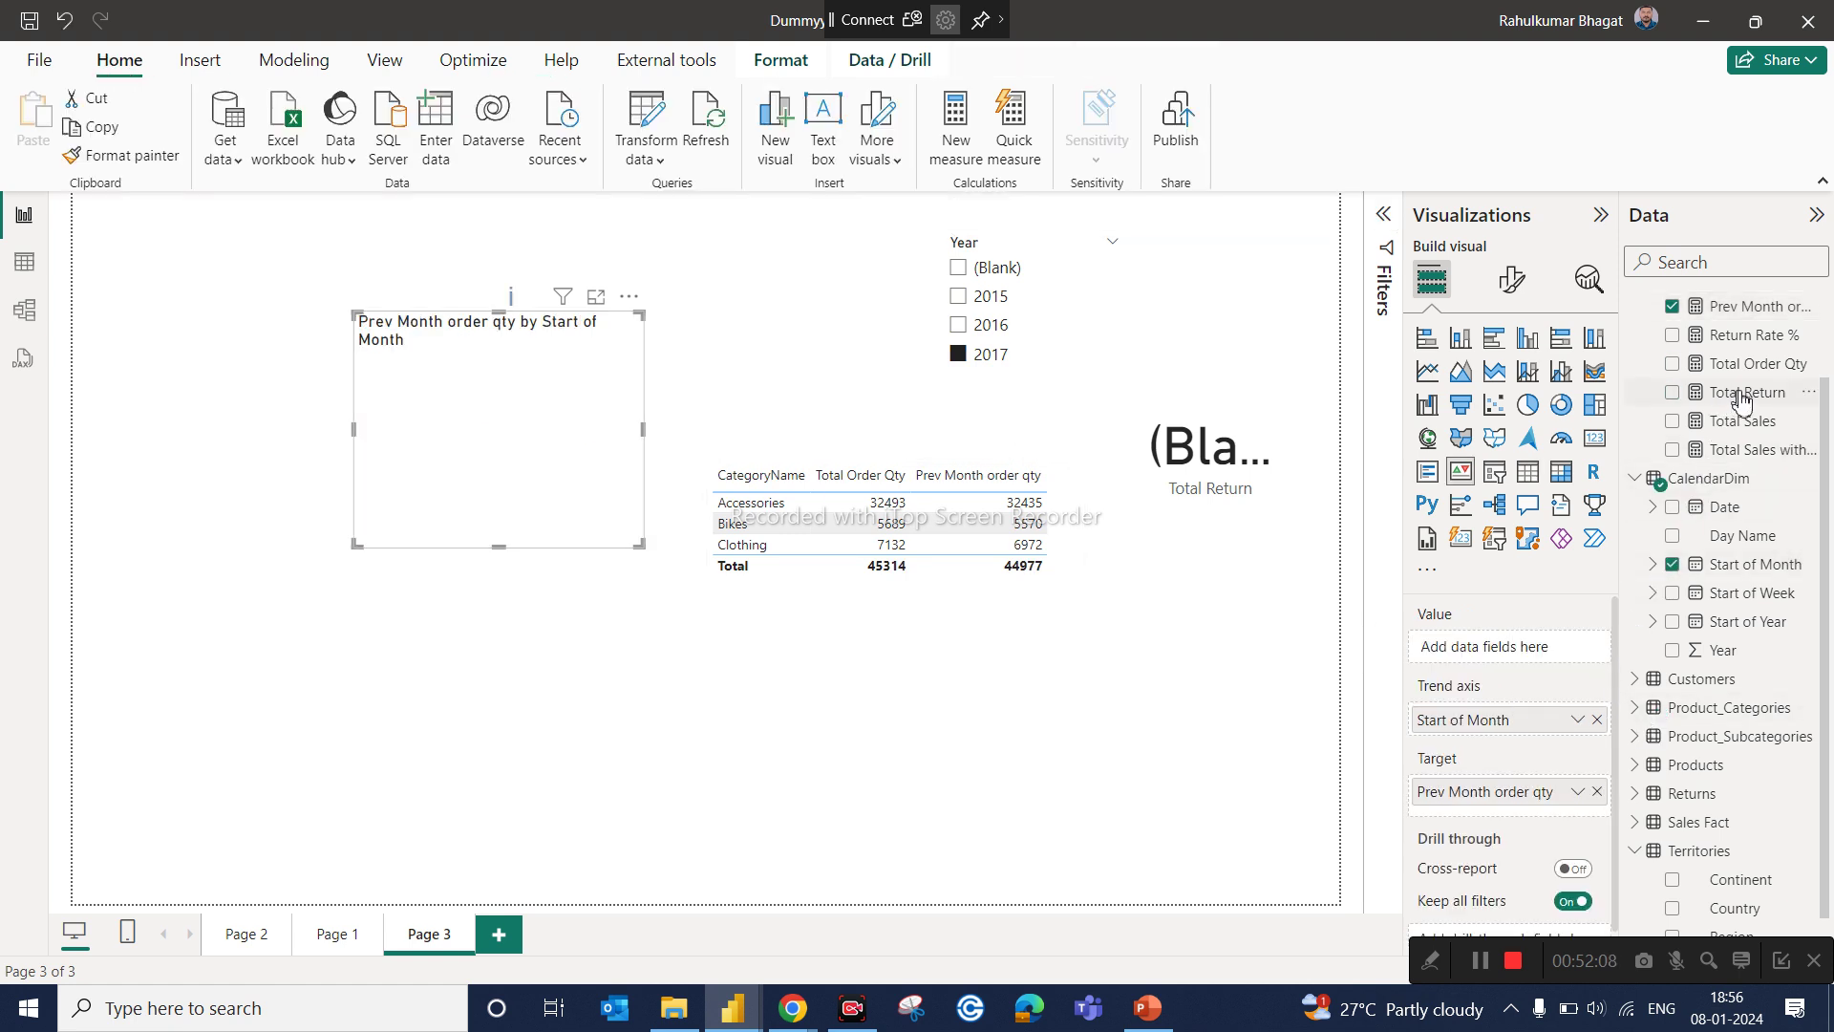
drag(1748, 365, 1529, 638)
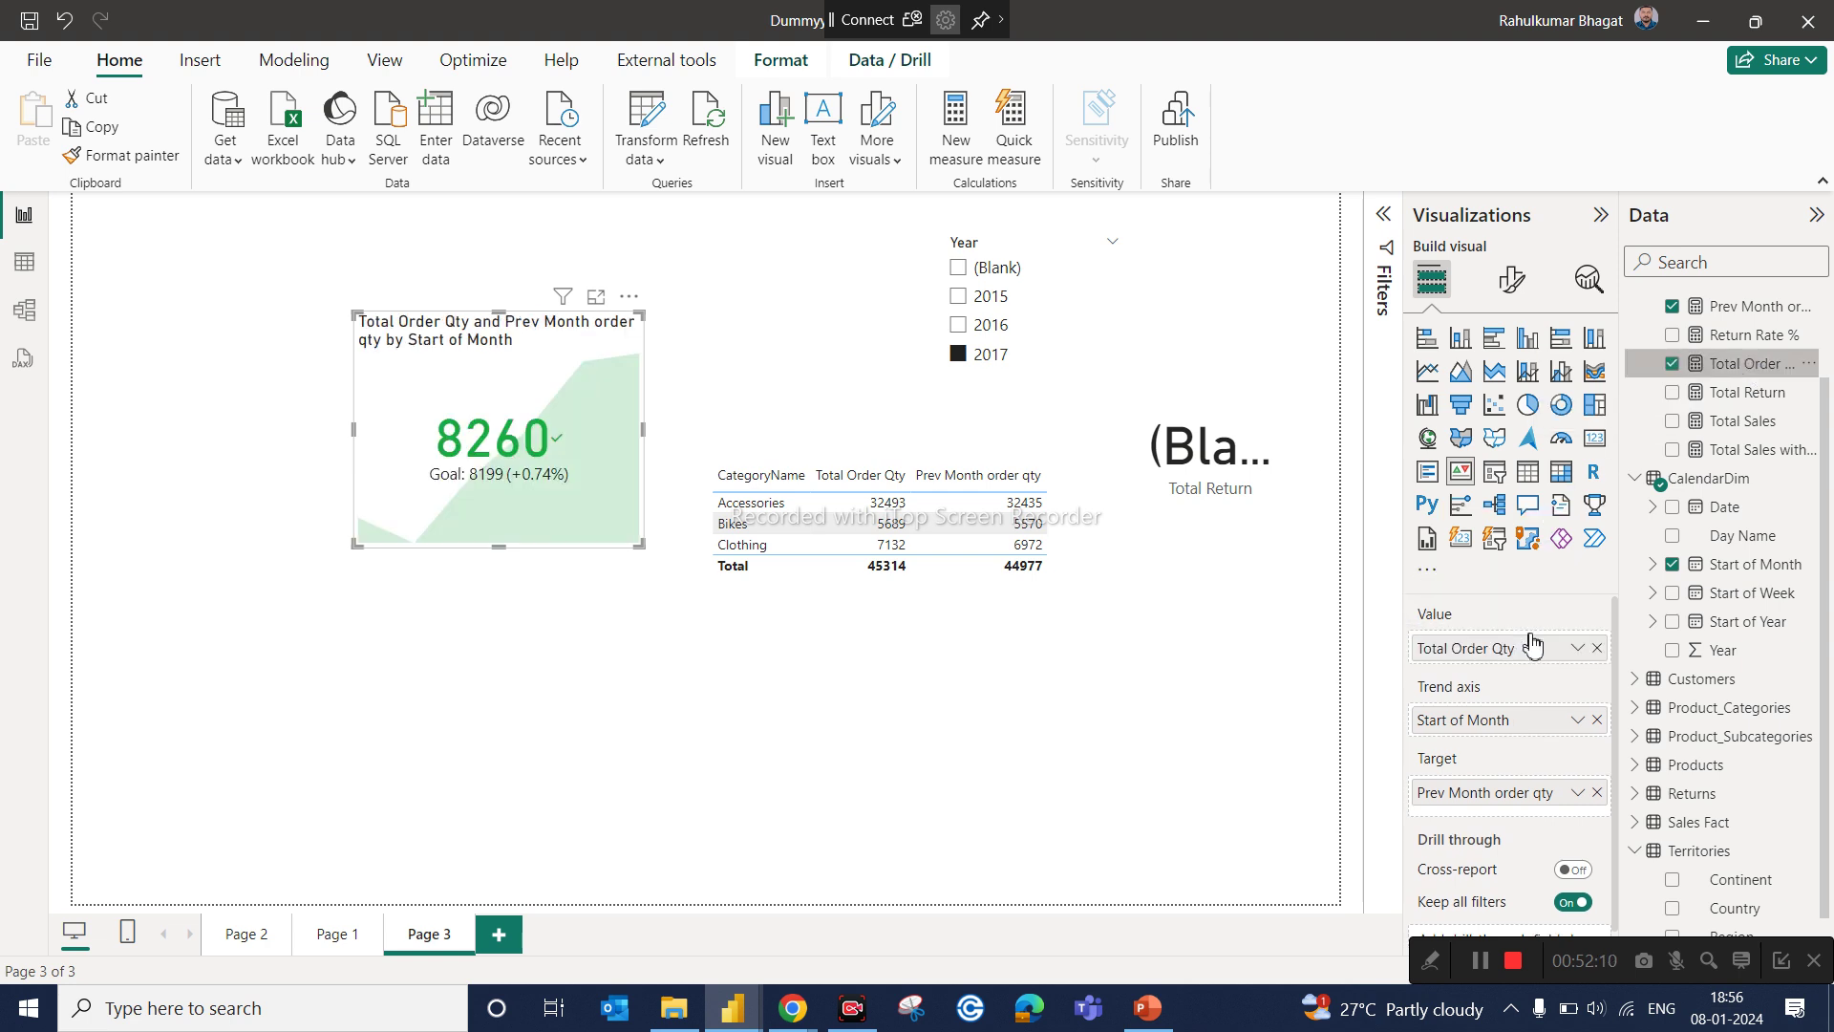
Step: Shift the KPI left and the category table slightly down, and add Year from the Date hierarchy to the table after CategoryName
drag(593, 356, 463, 372)
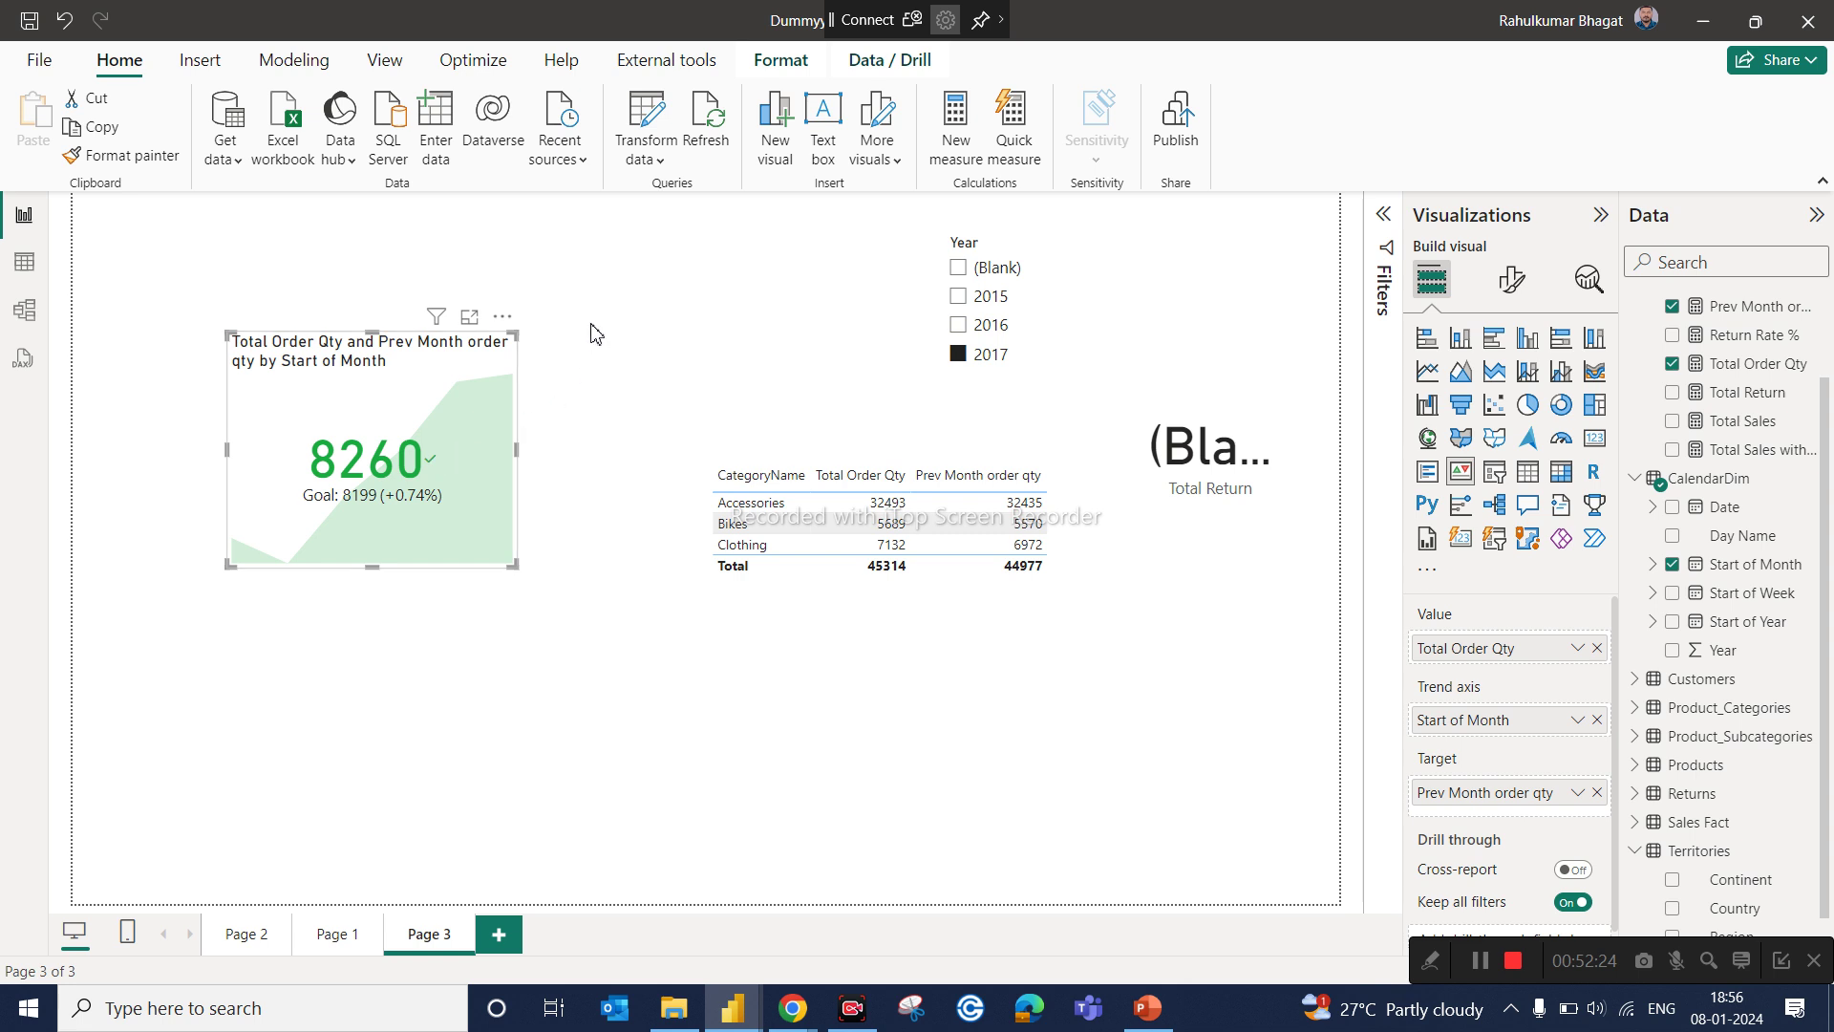
drag(965, 614, 981, 649)
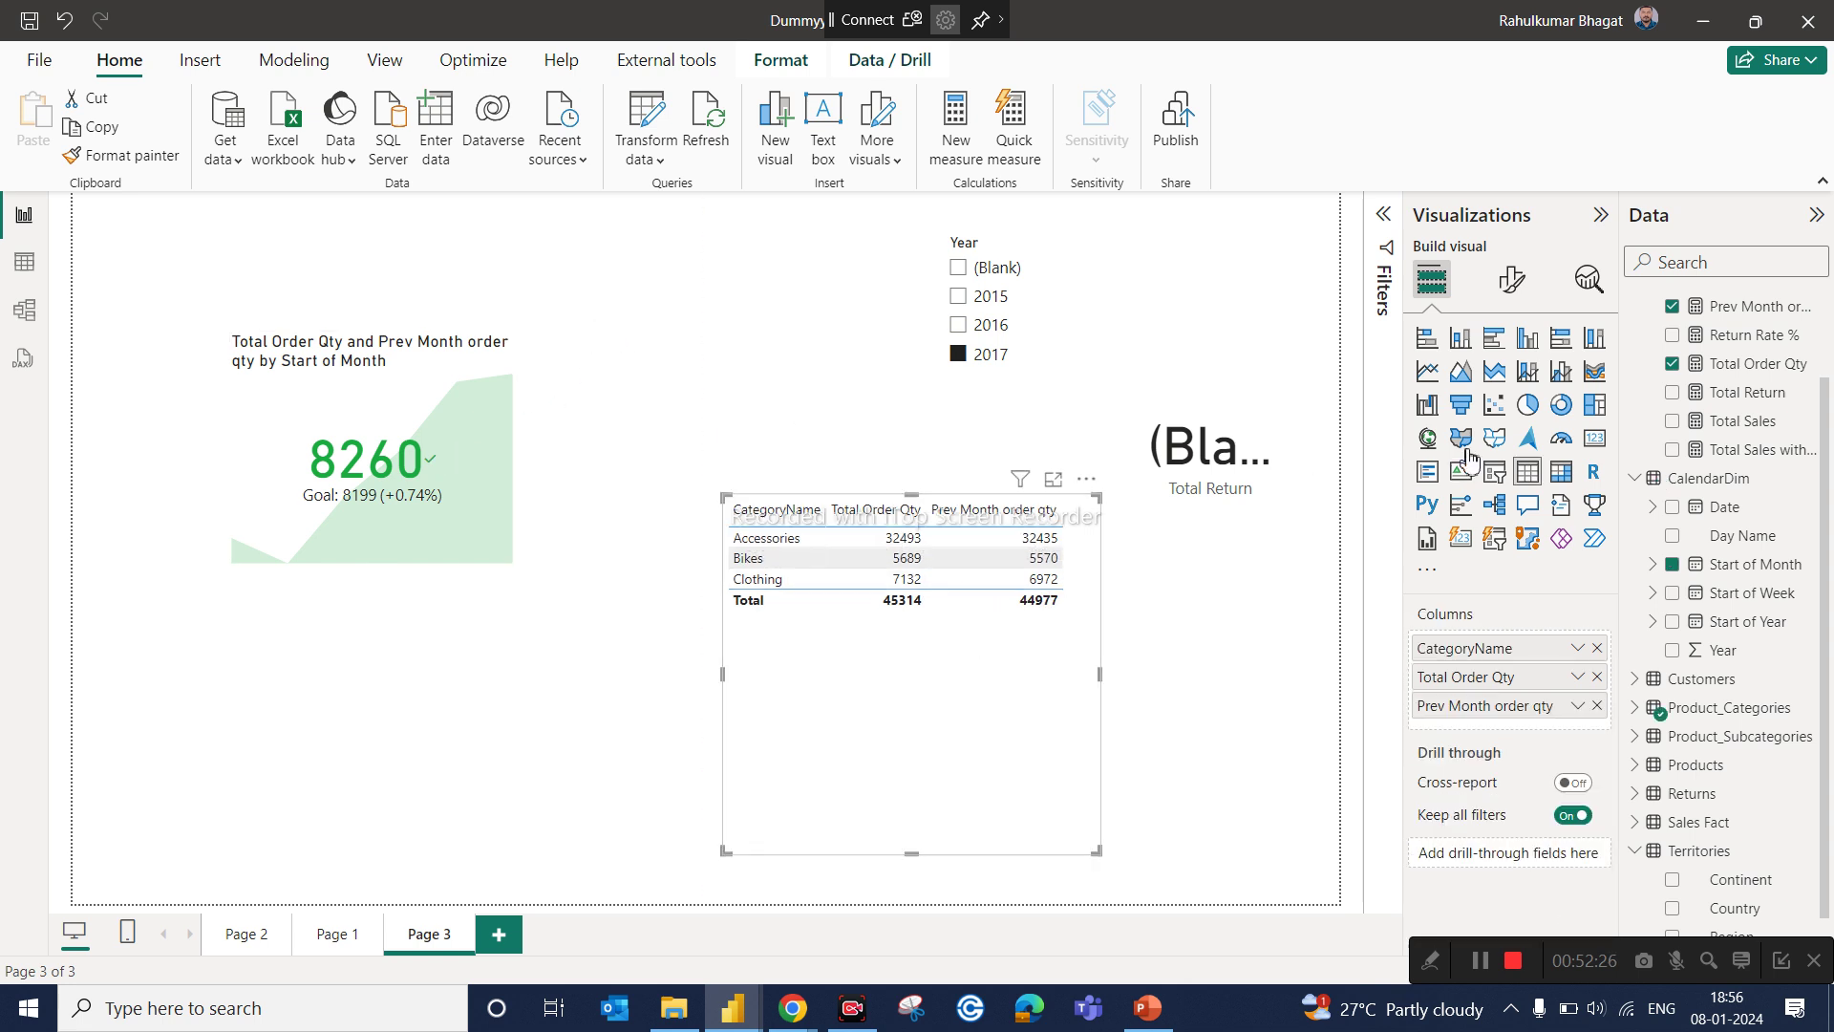
click(1696, 262)
text(ear)
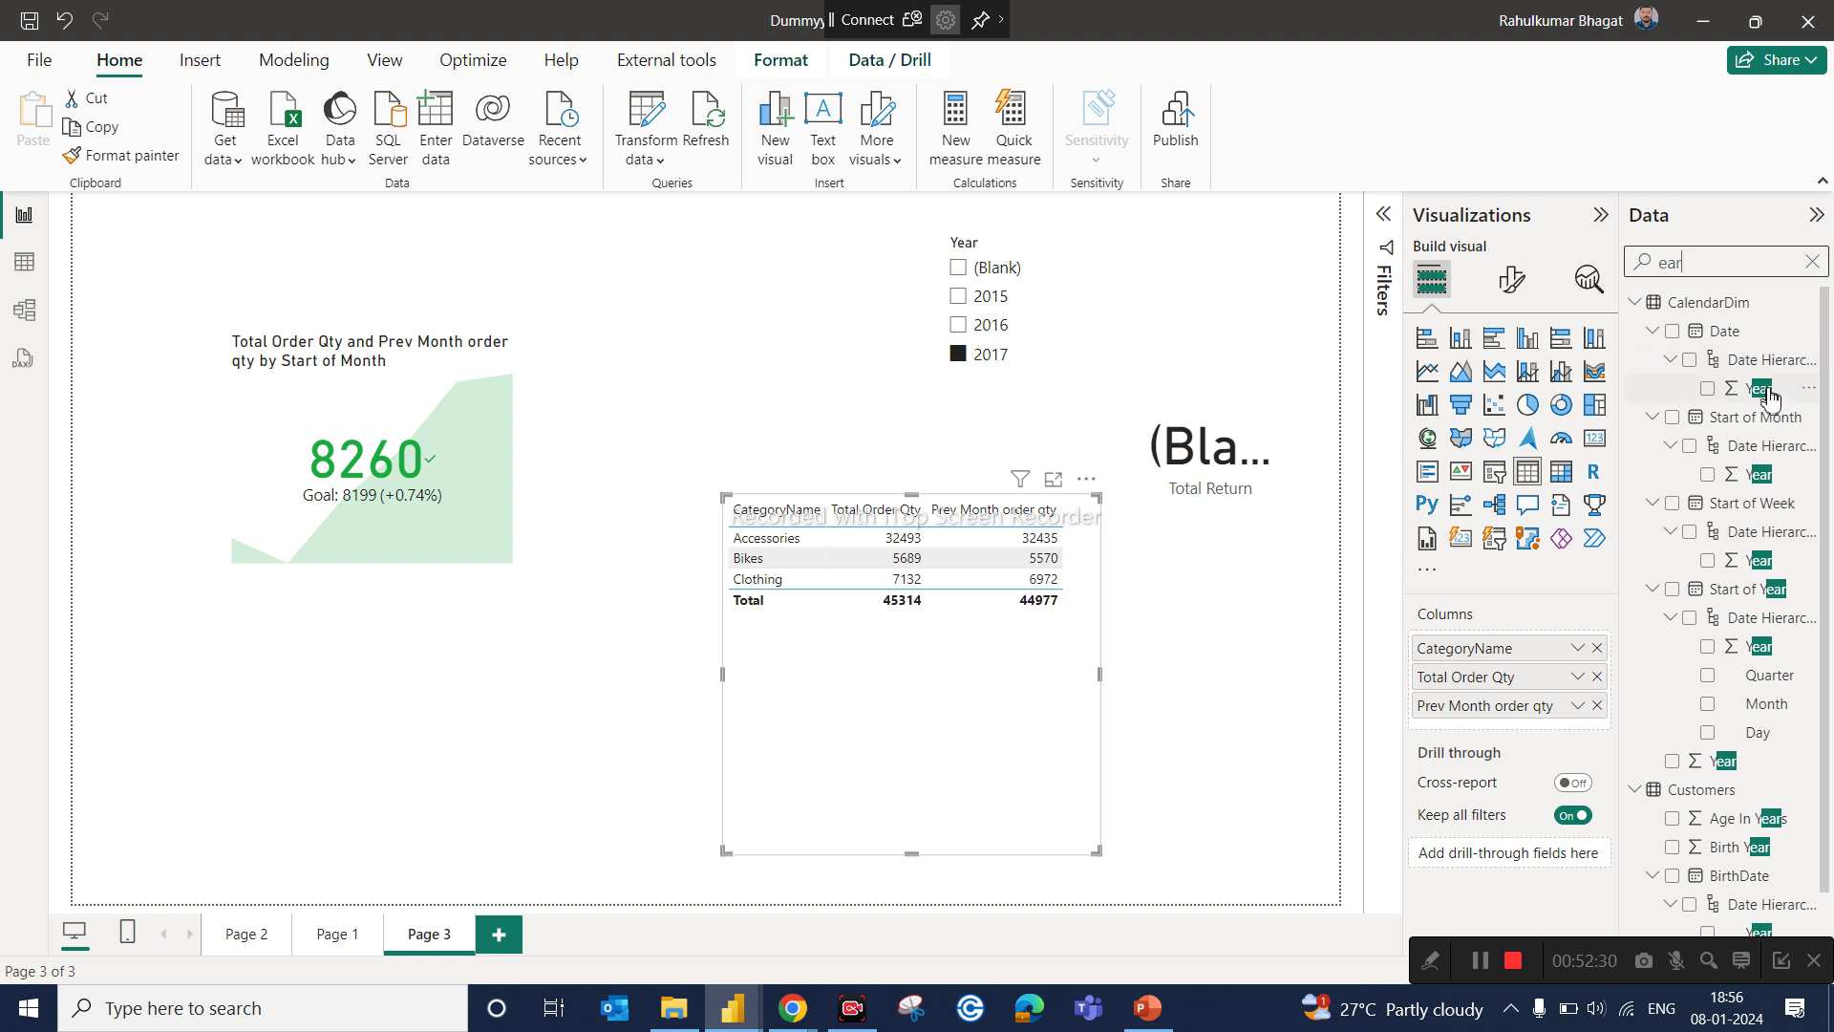
drag(1770, 396, 1596, 662)
double_click(1700, 264)
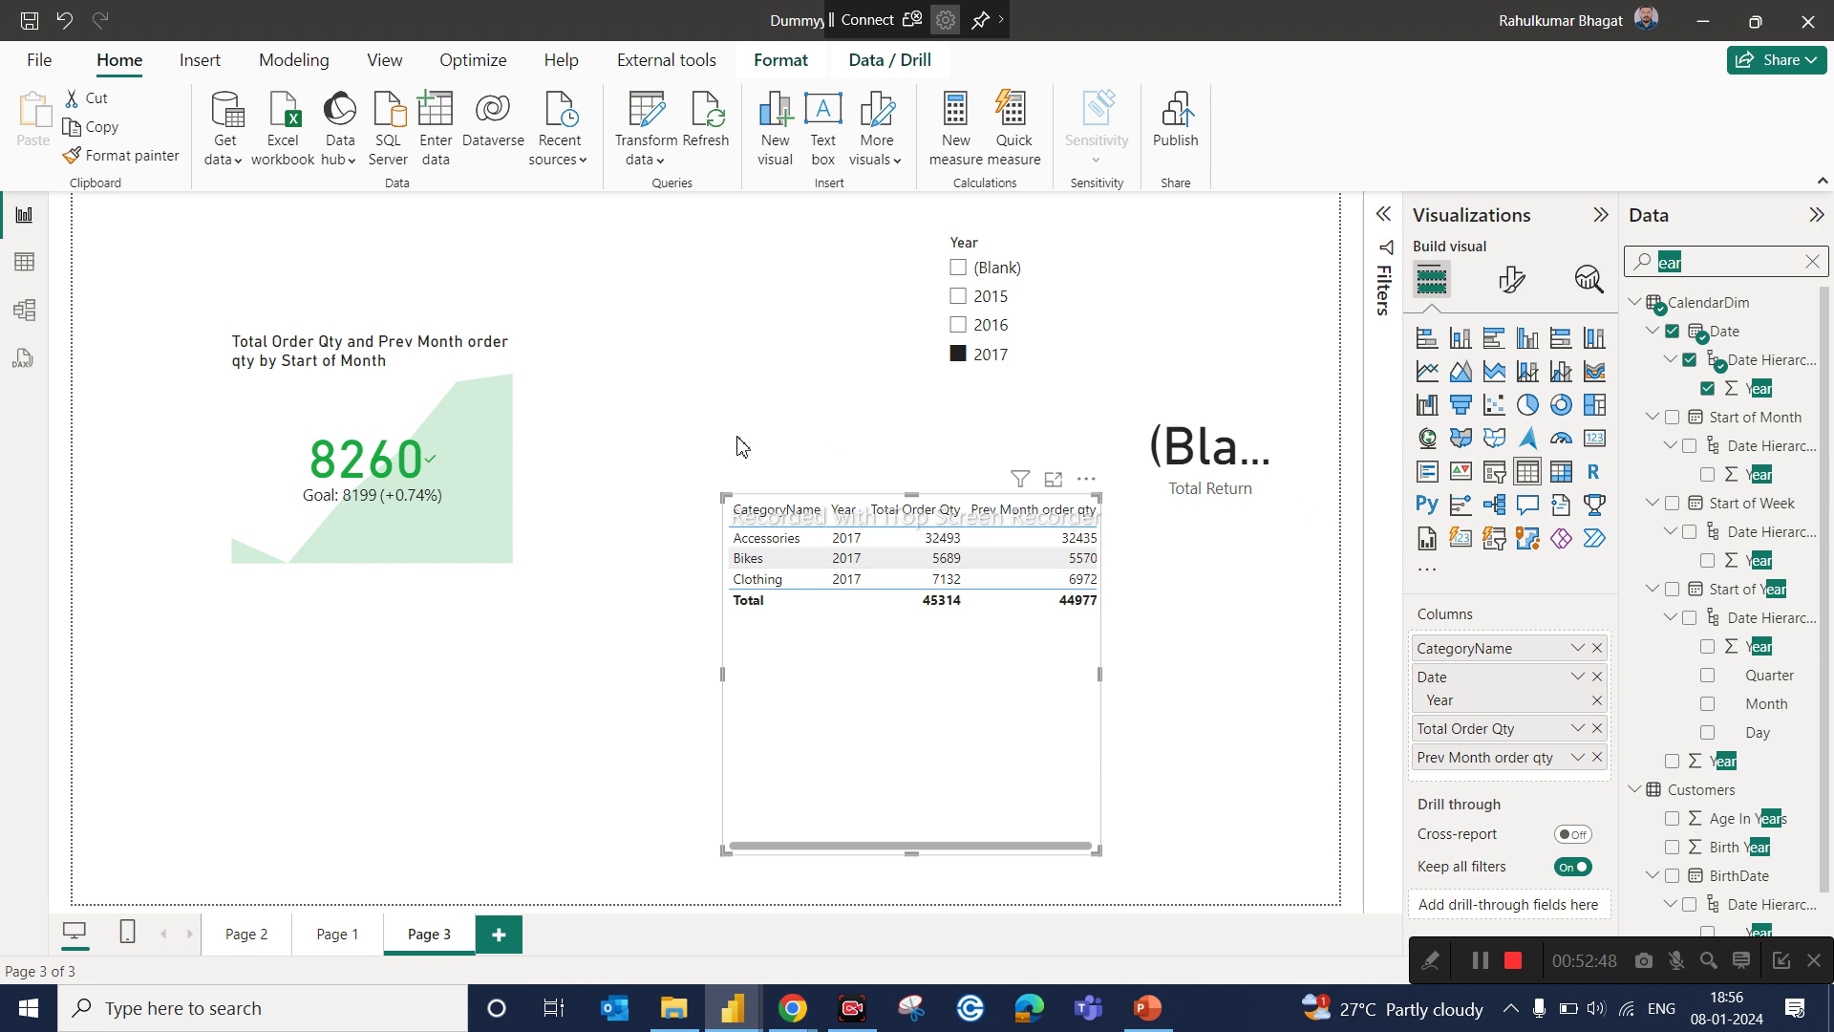
Step: Create the measure target = 9000 in the calculation table and use it instead of Prev Month order qty as the KPI's target
click(431, 383)
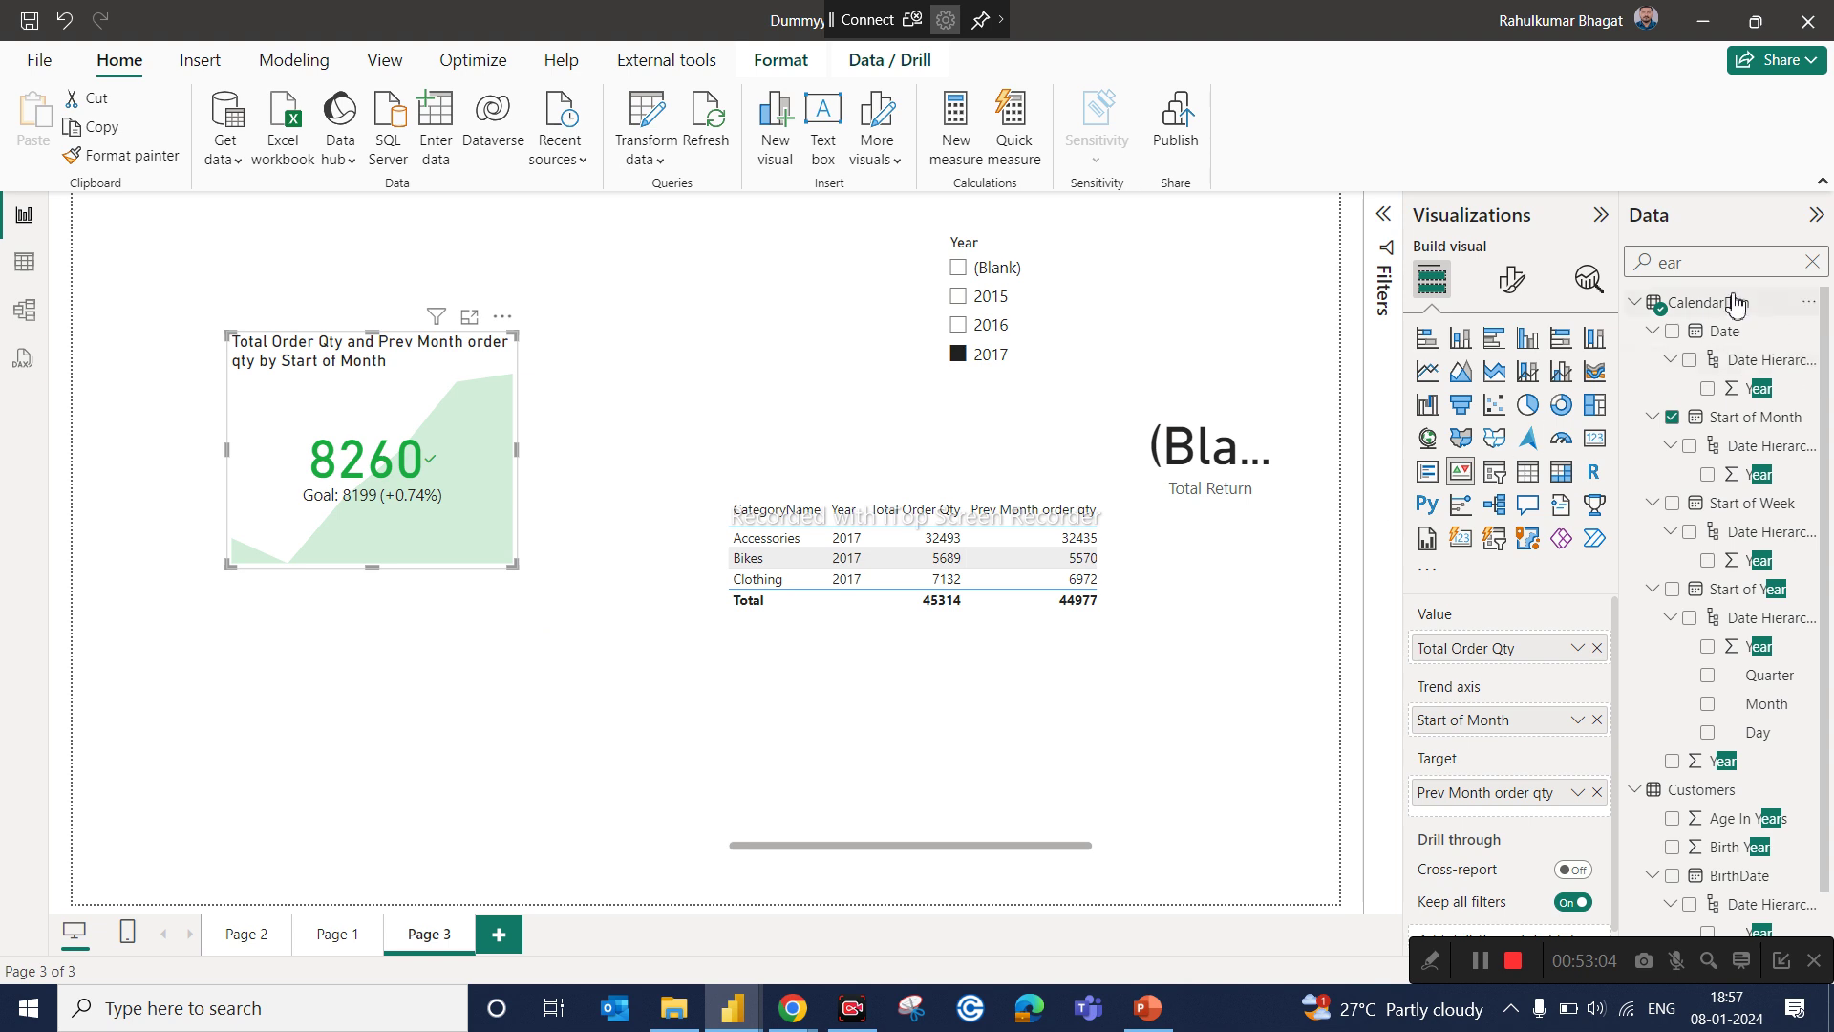
click(1813, 263)
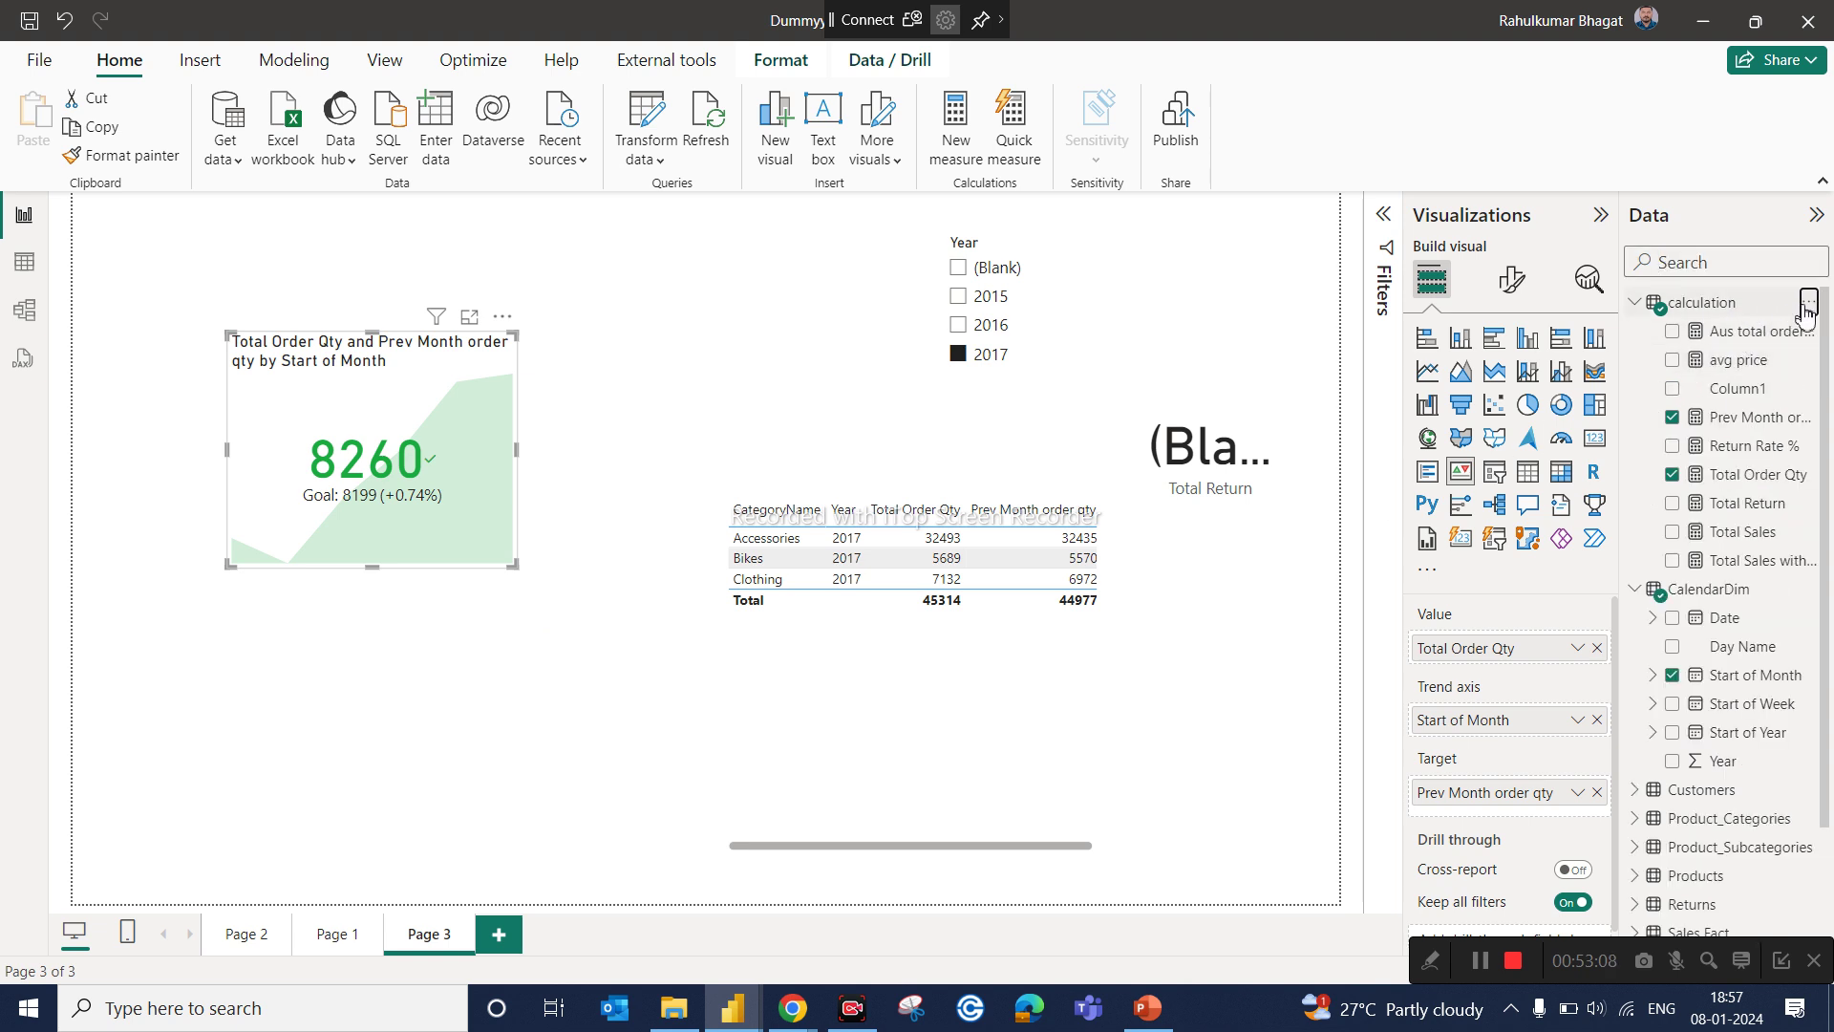
click(1808, 301)
click(1693, 356)
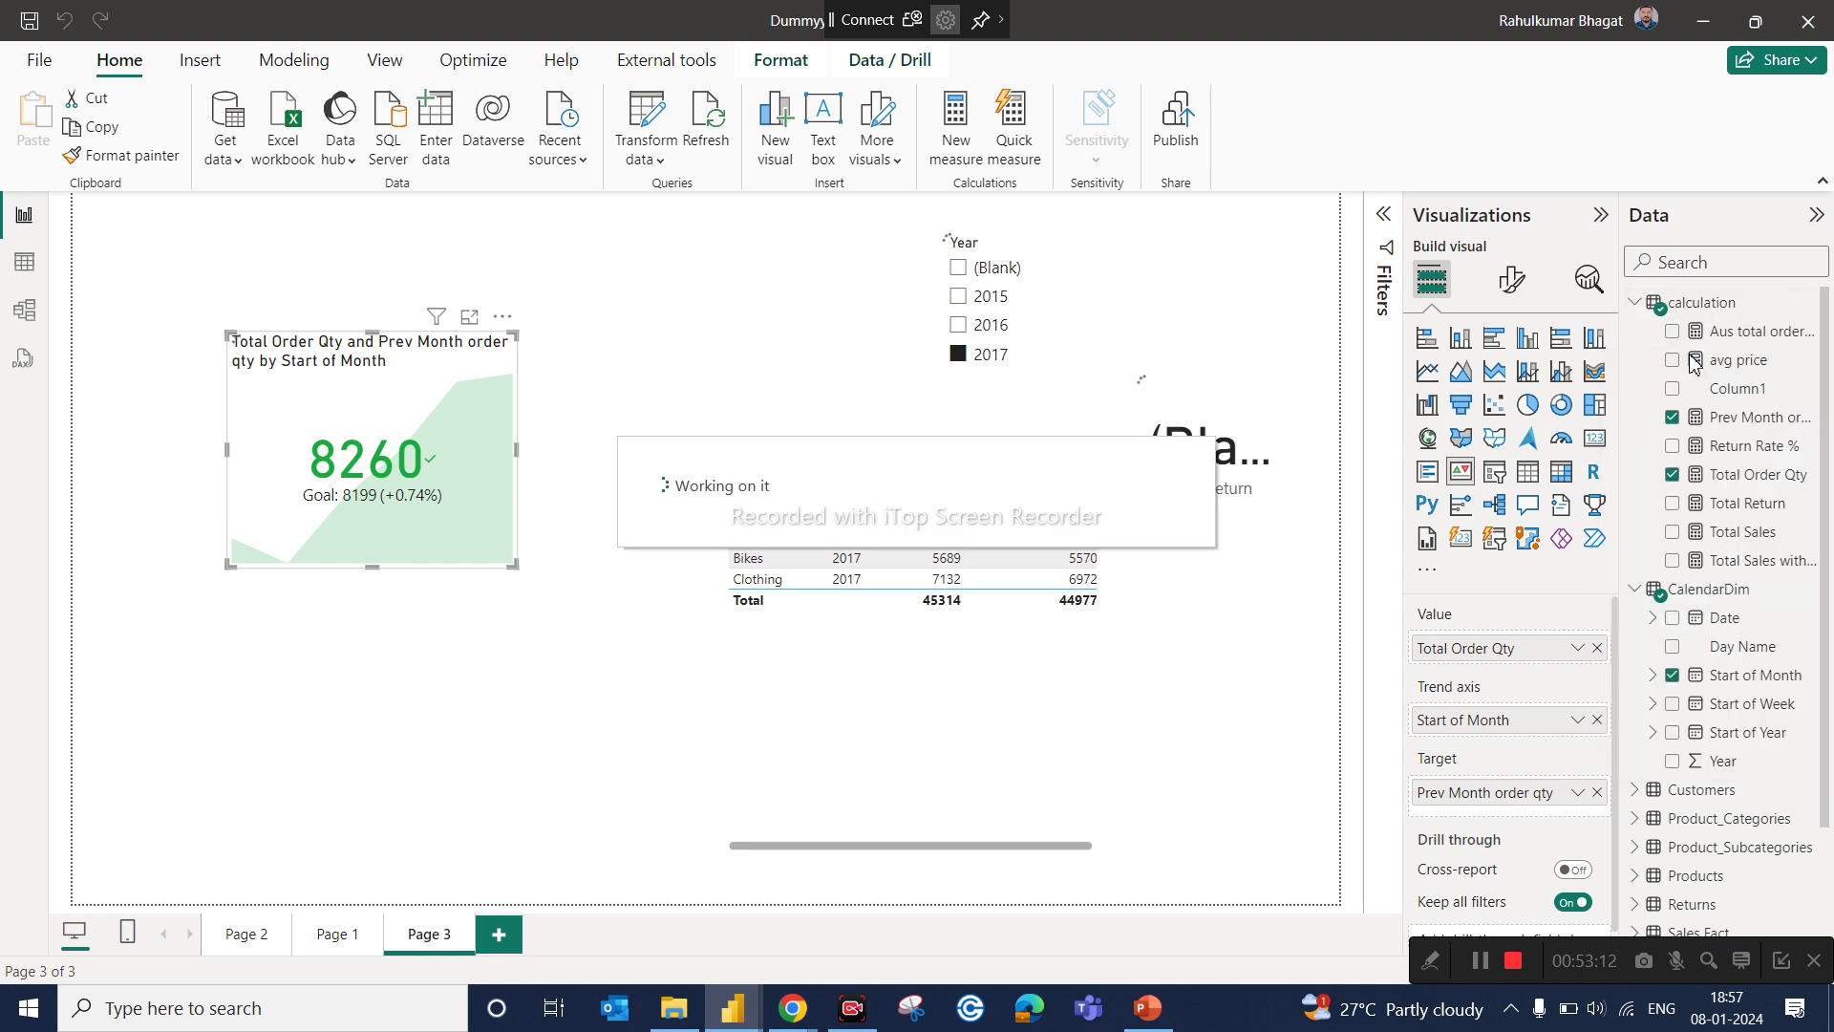
text(target = 9000)
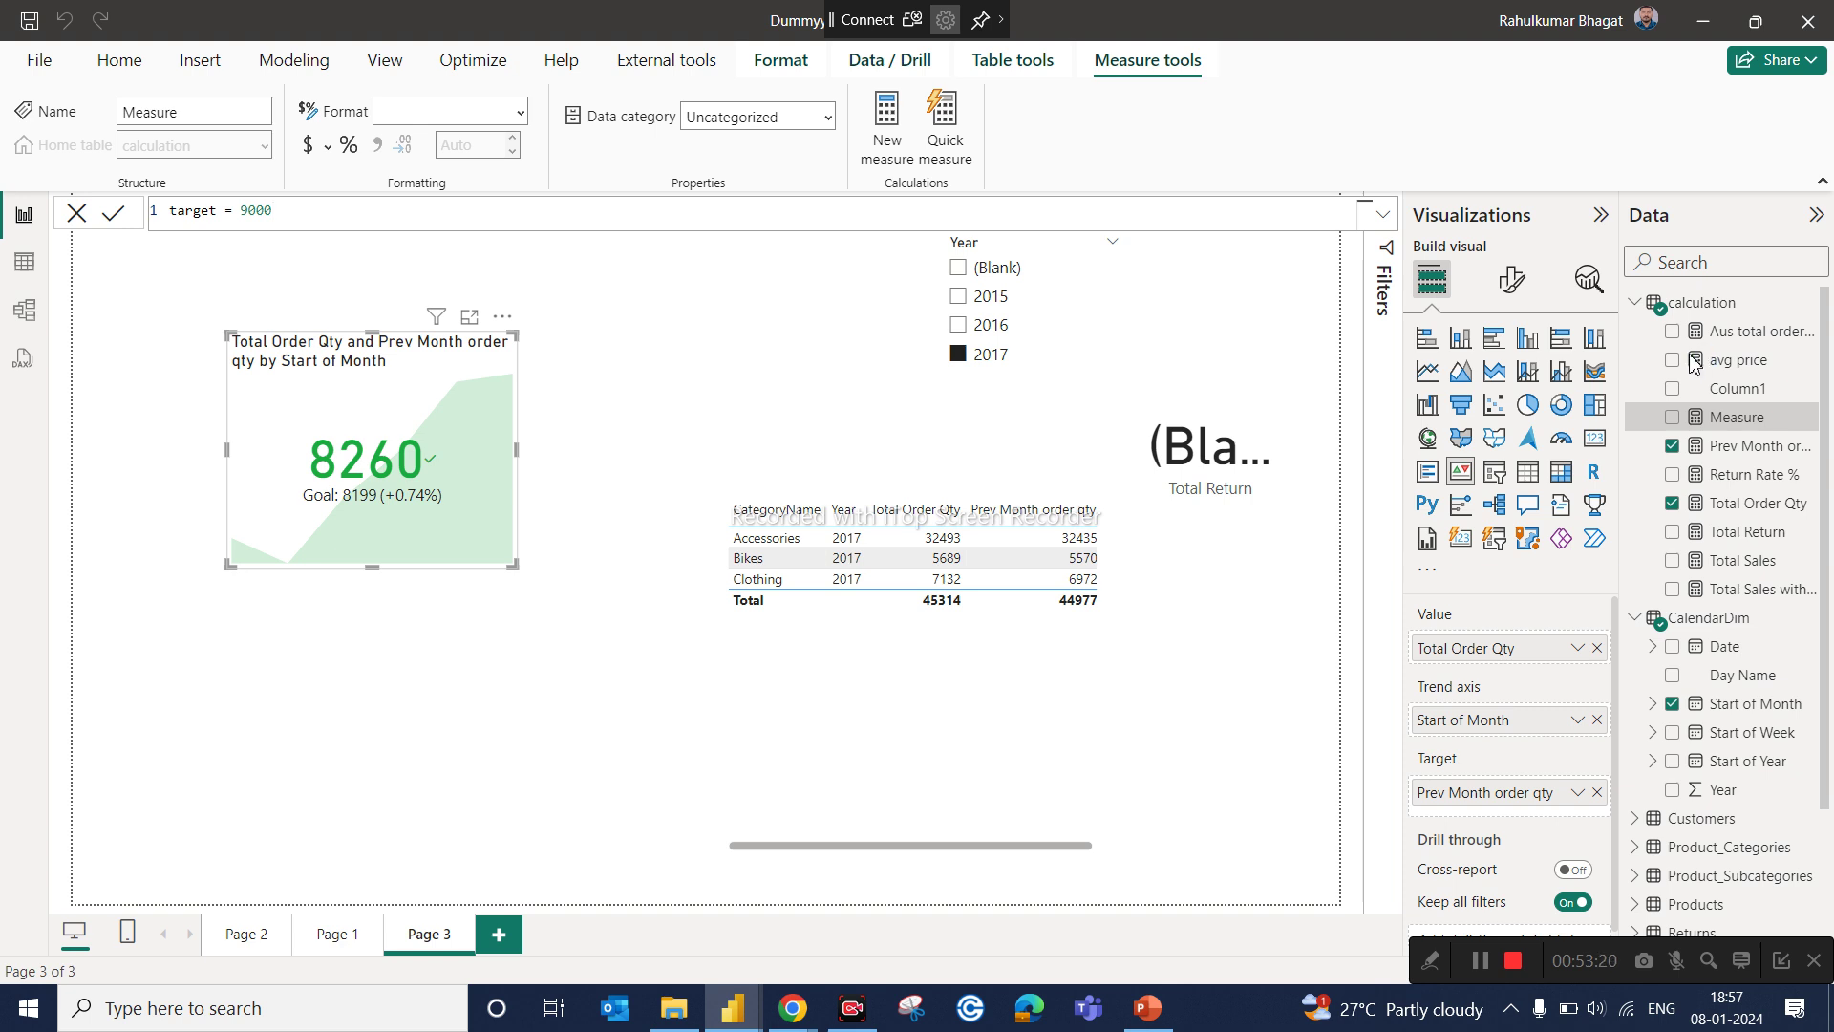
key(Return)
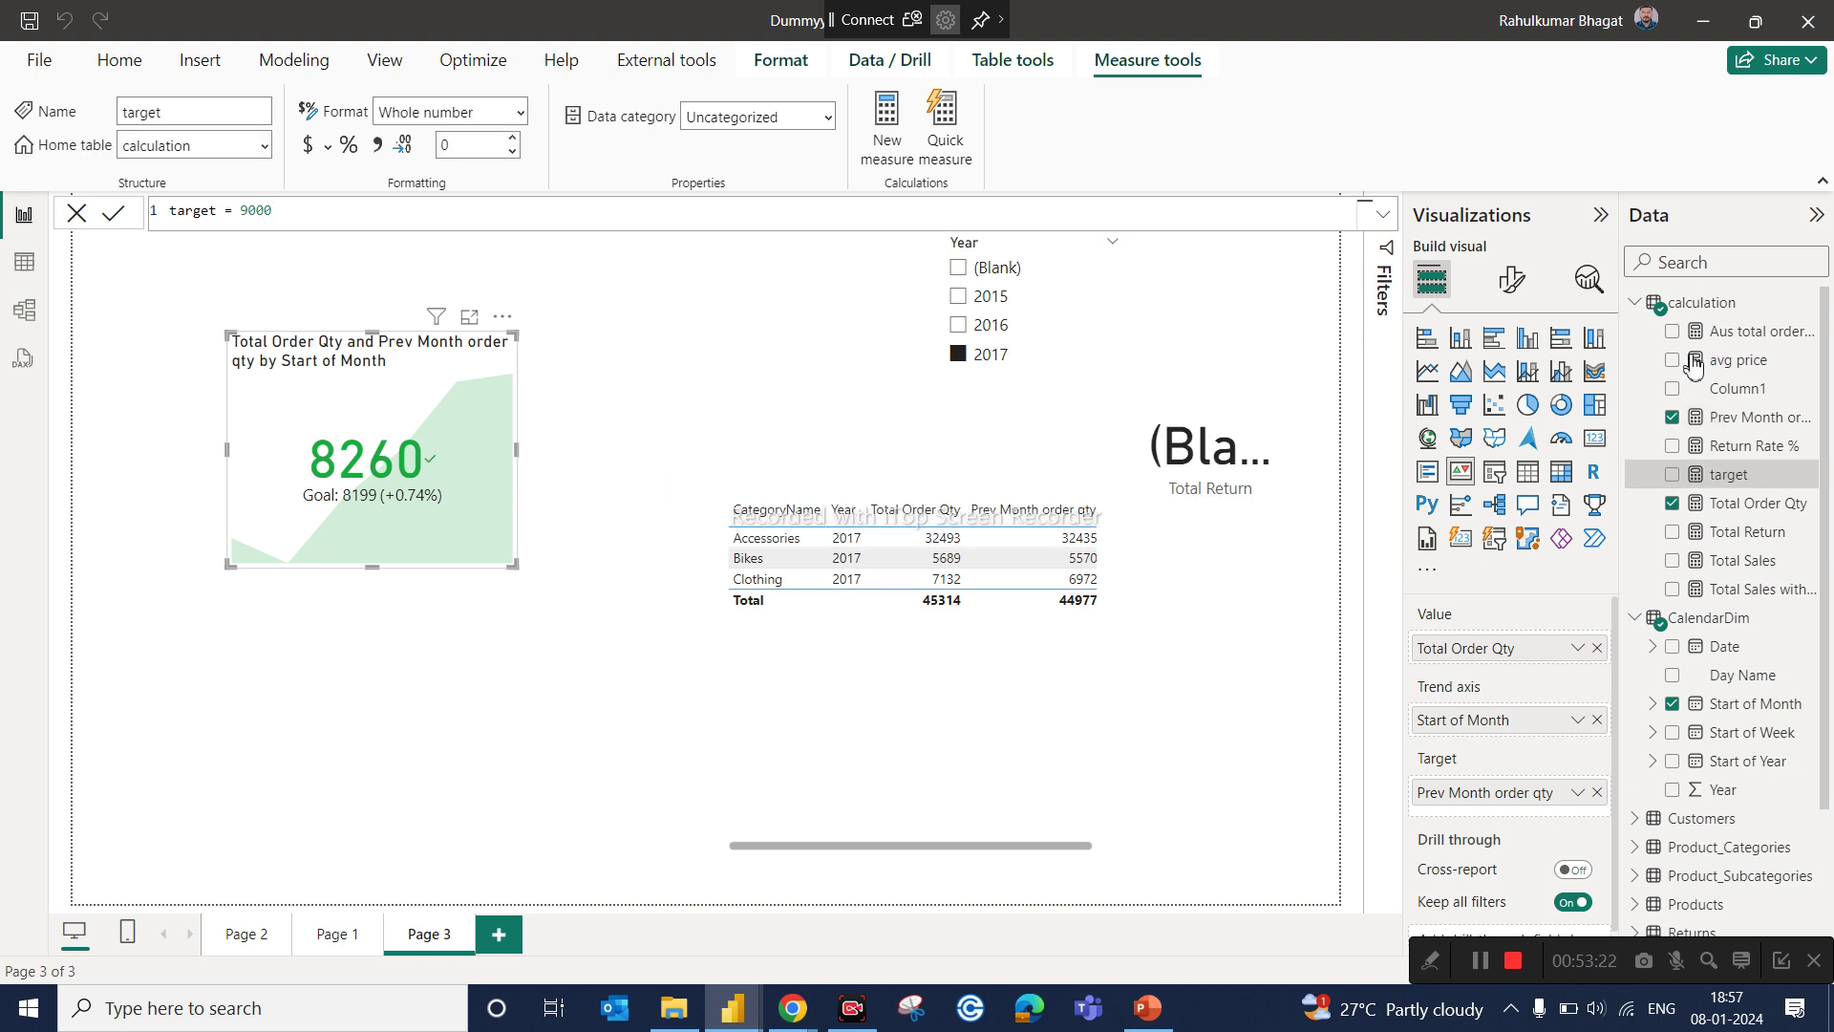
drag(1730, 475, 1579, 793)
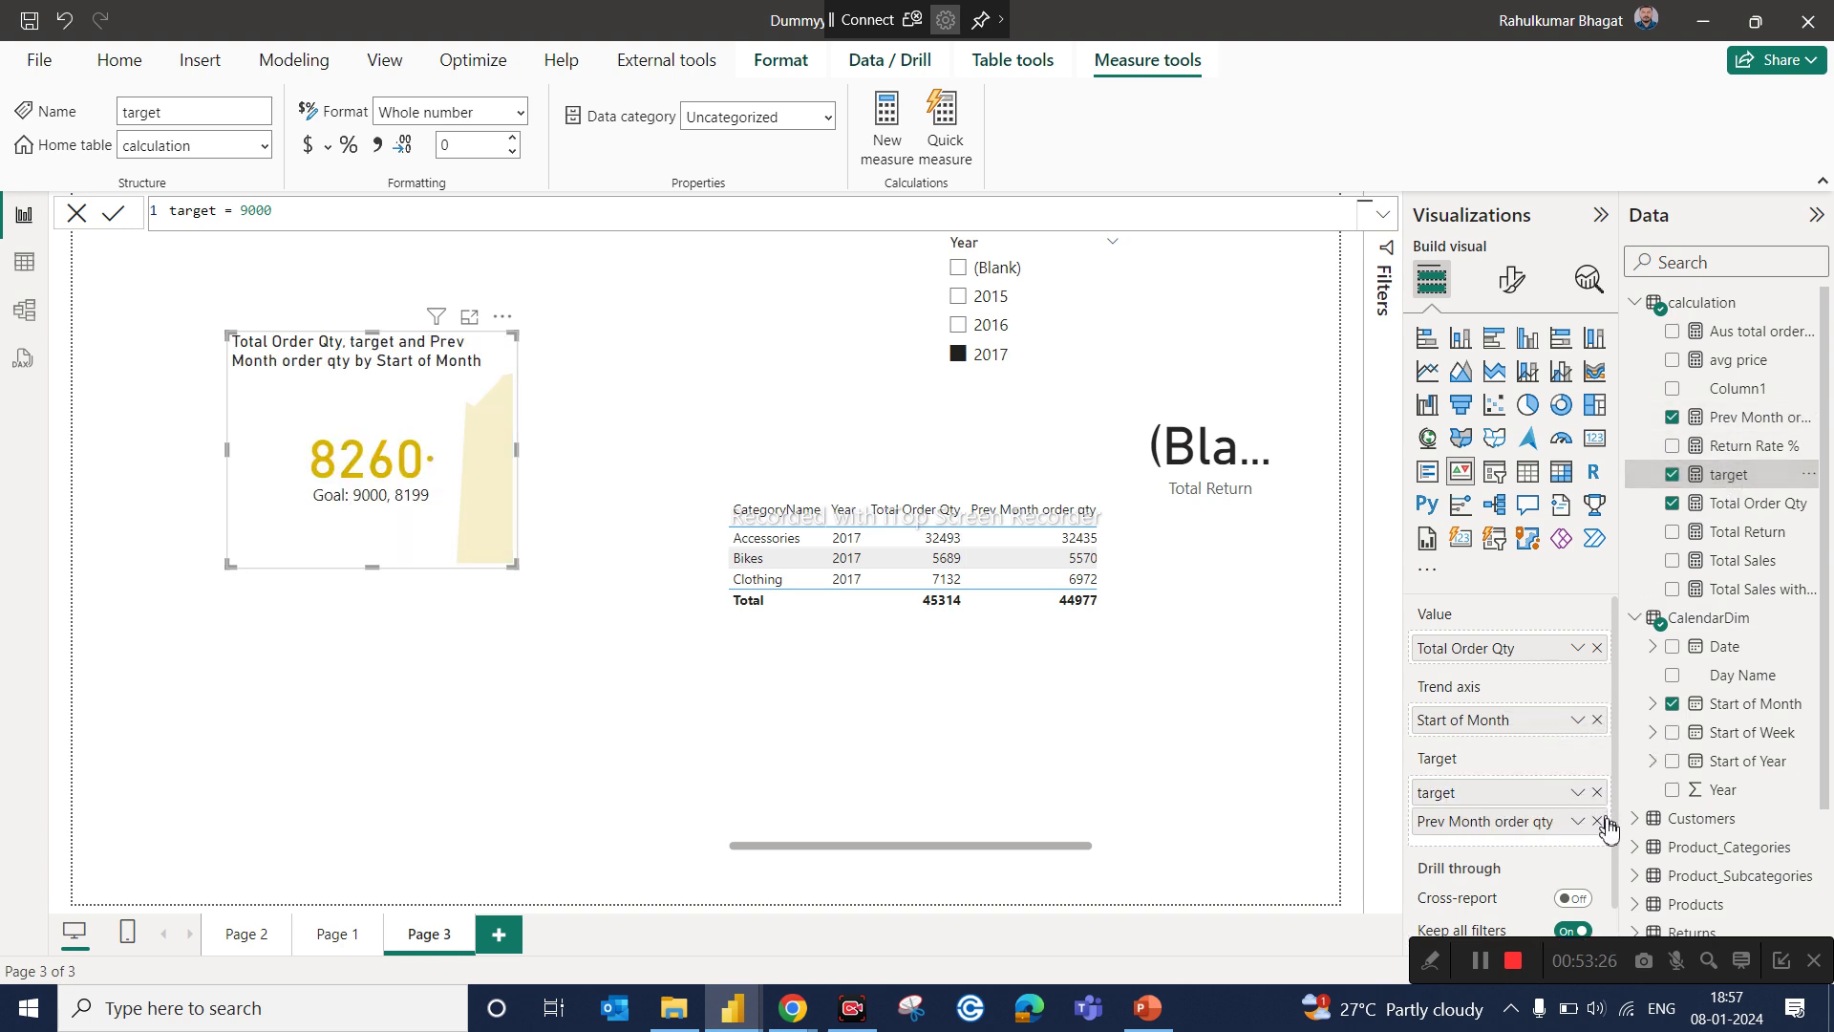
click(1598, 823)
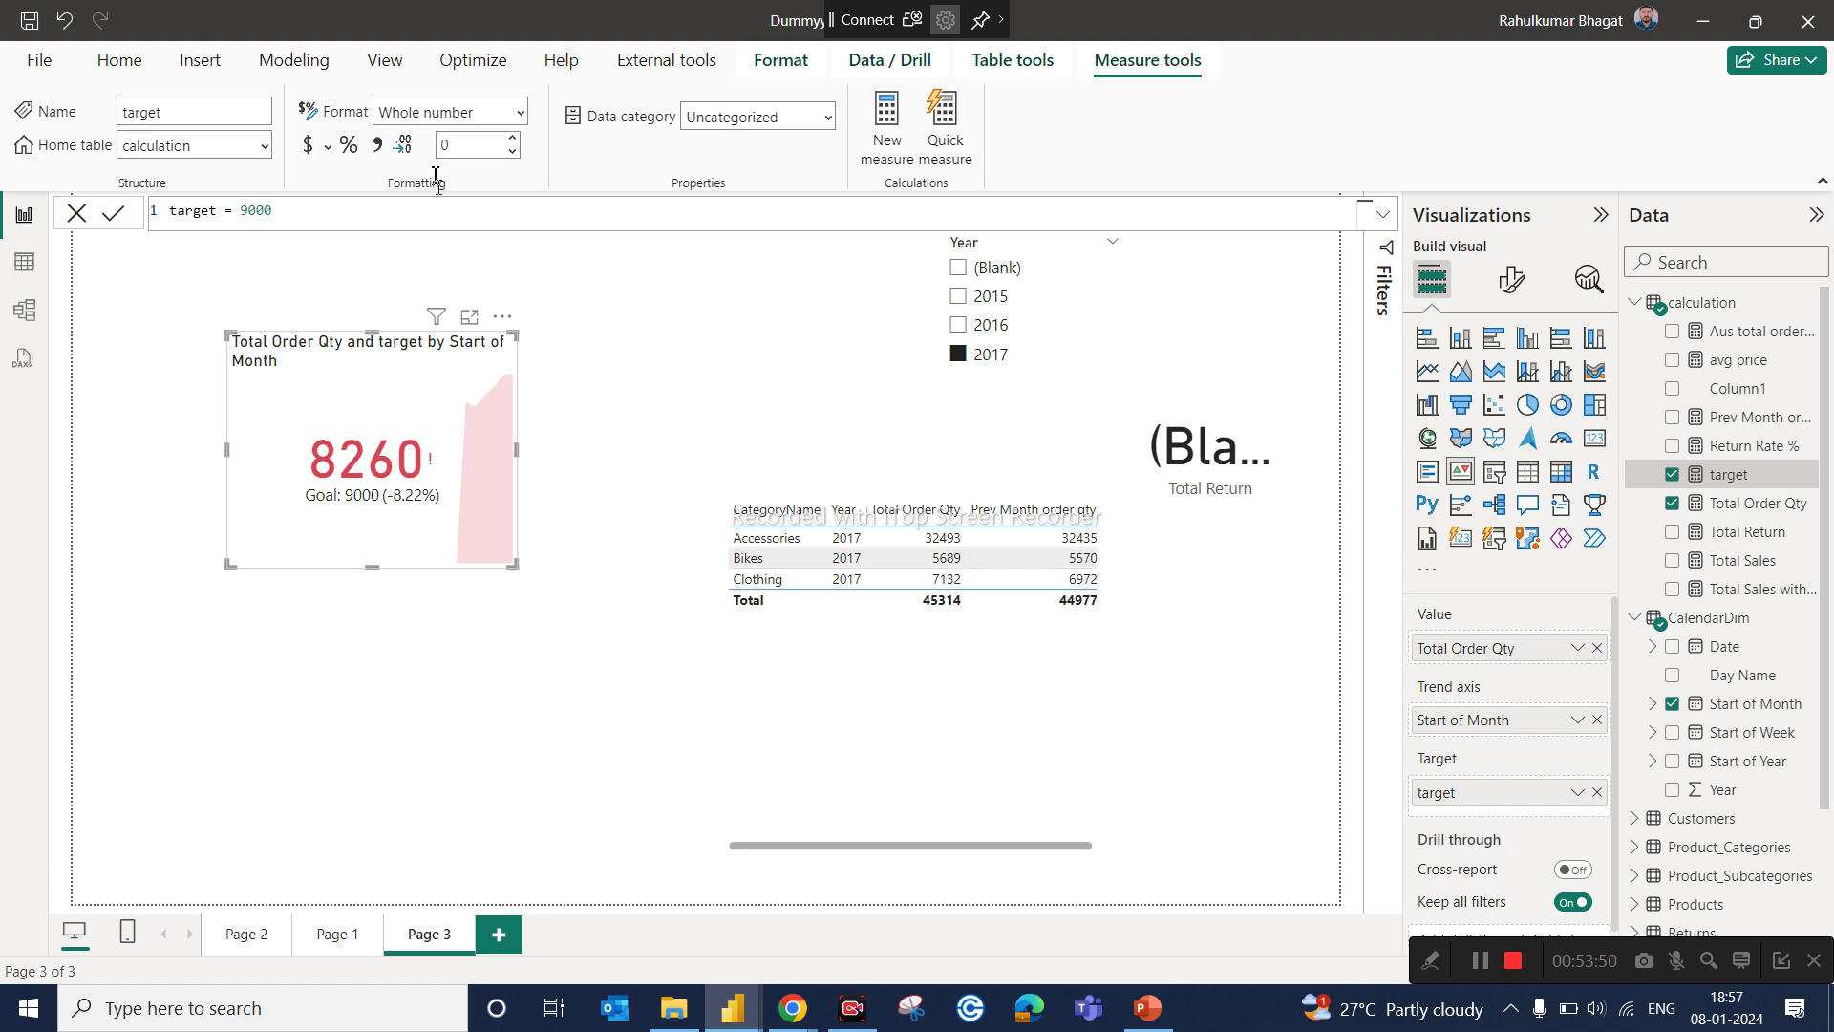
Step: Change the target measure's formula to [Prev Month order qty]+2000 and commit it
triple_click(288, 212)
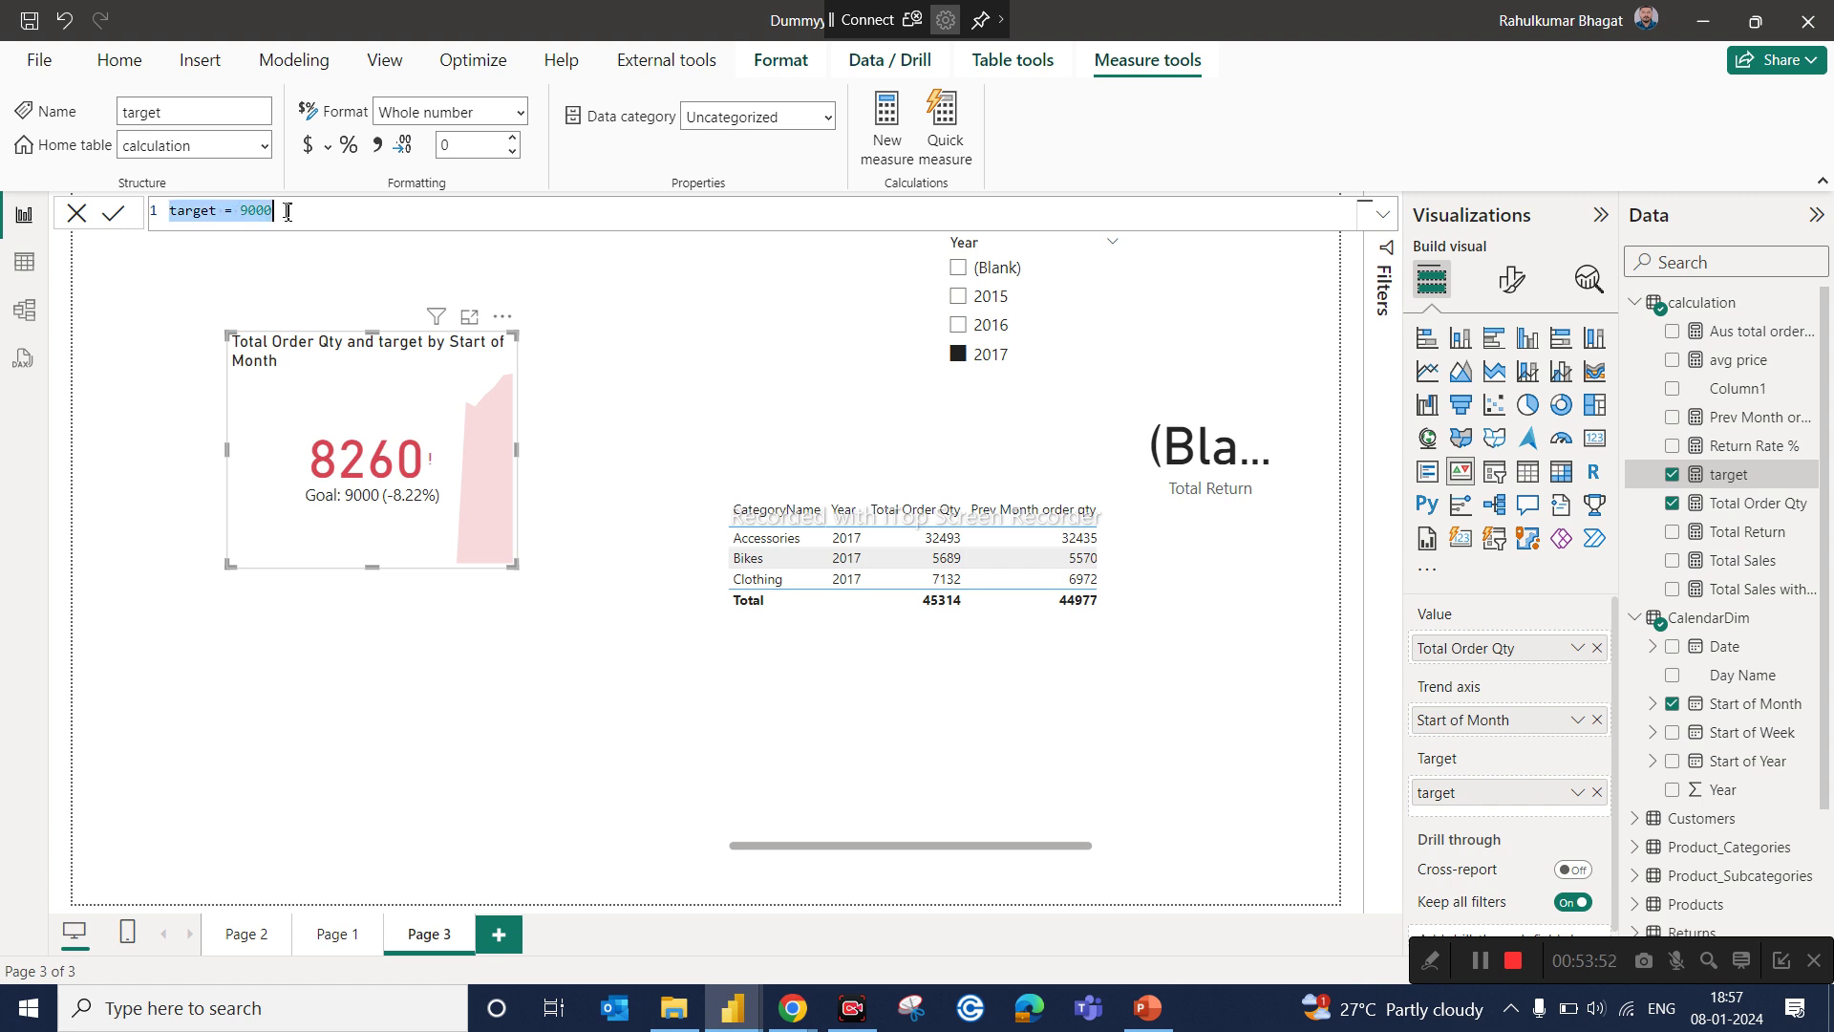
double_click(287, 212)
text(90)
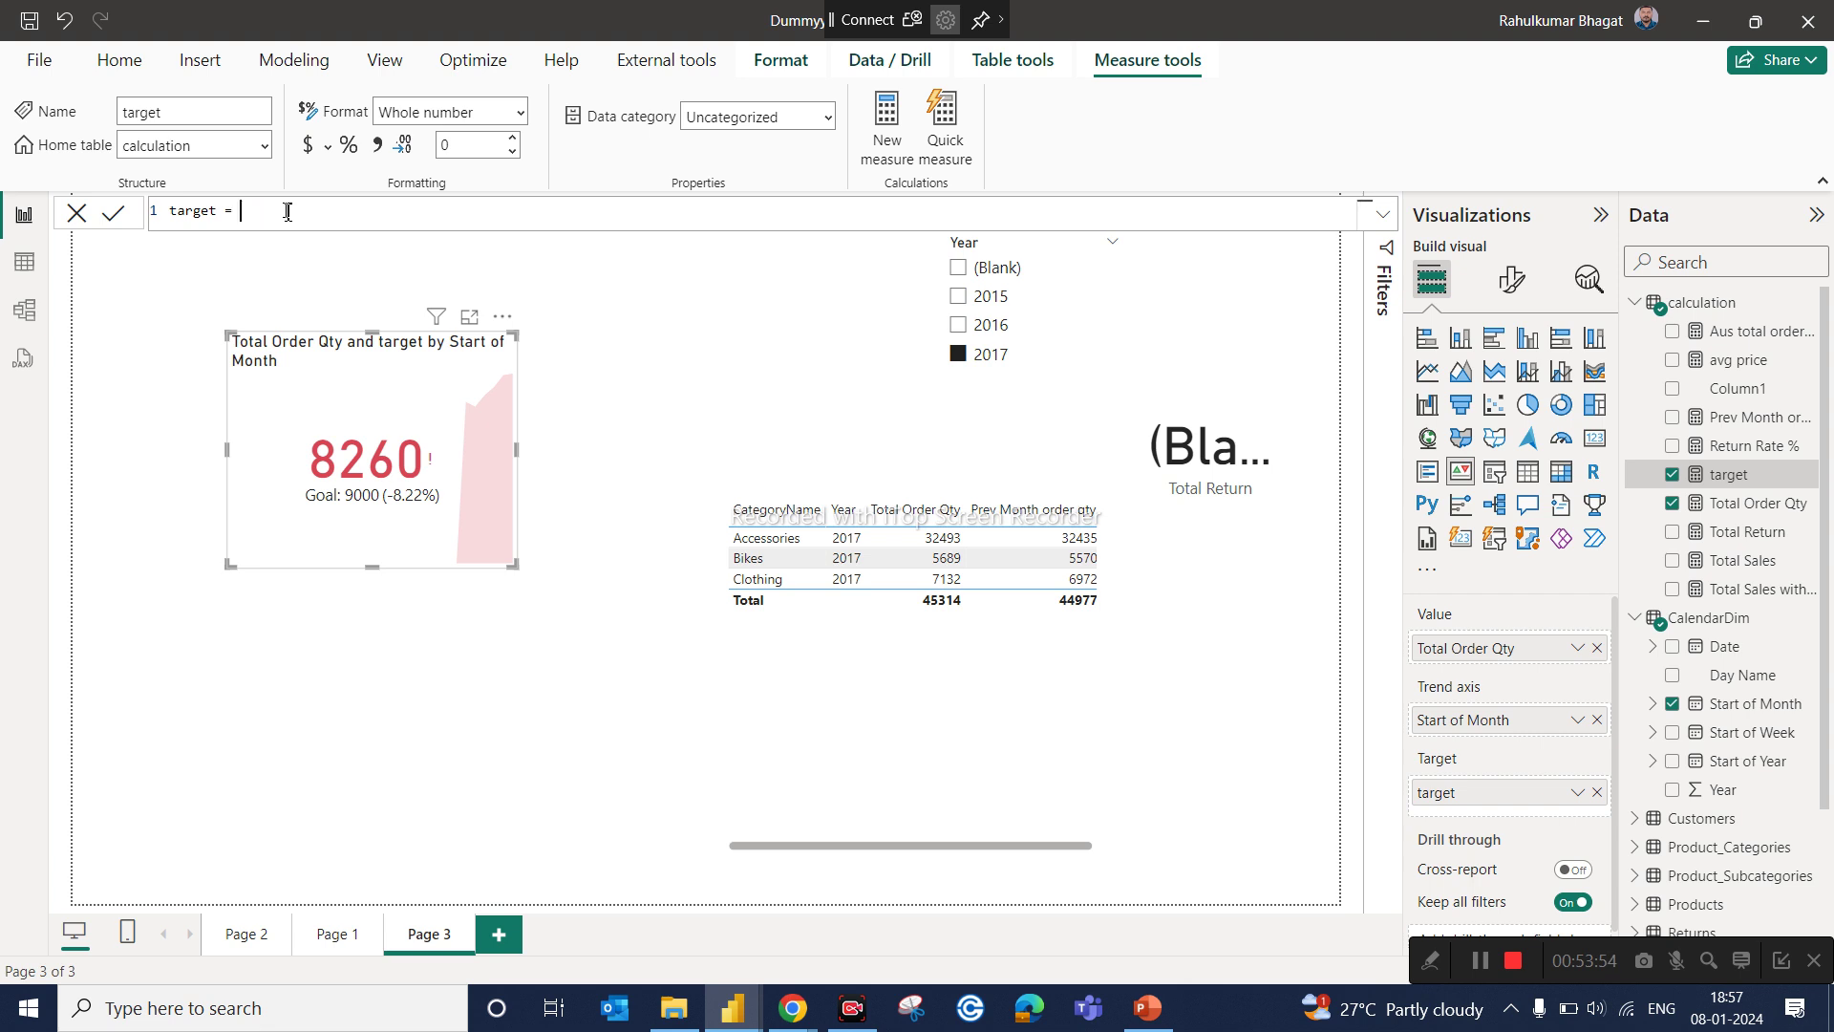
text(prev)
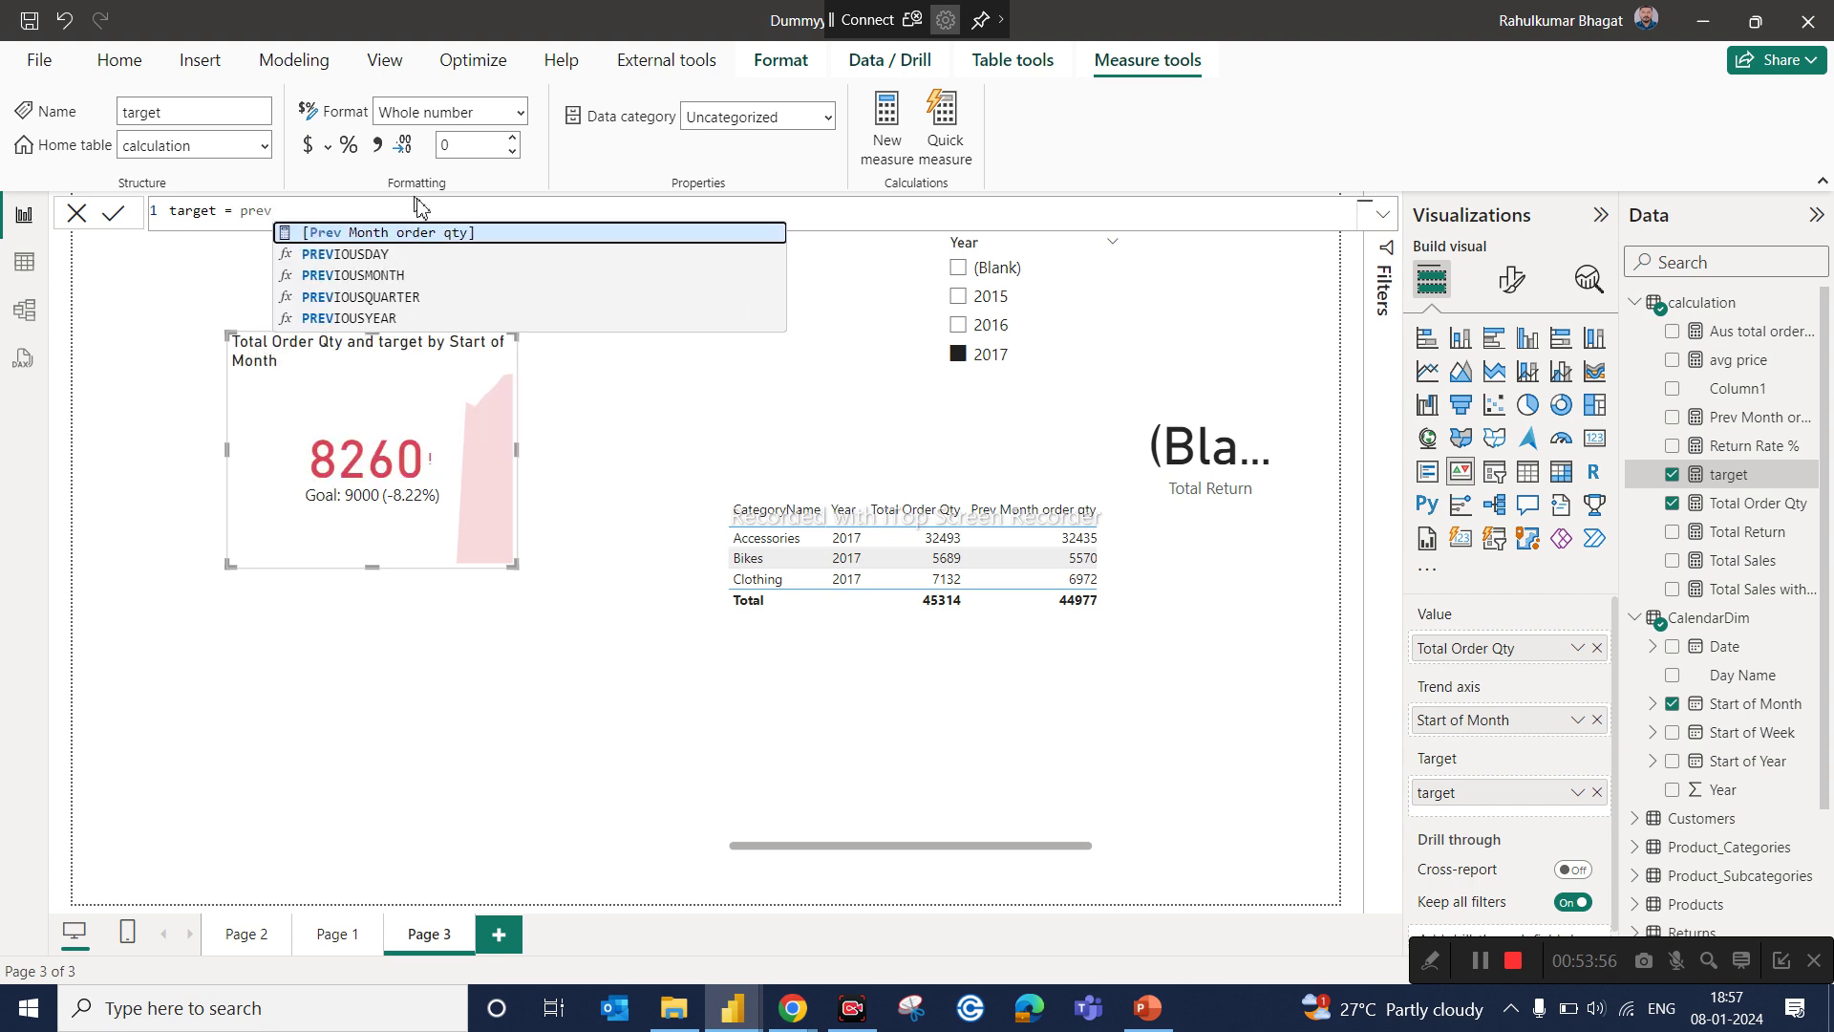
click(411, 234)
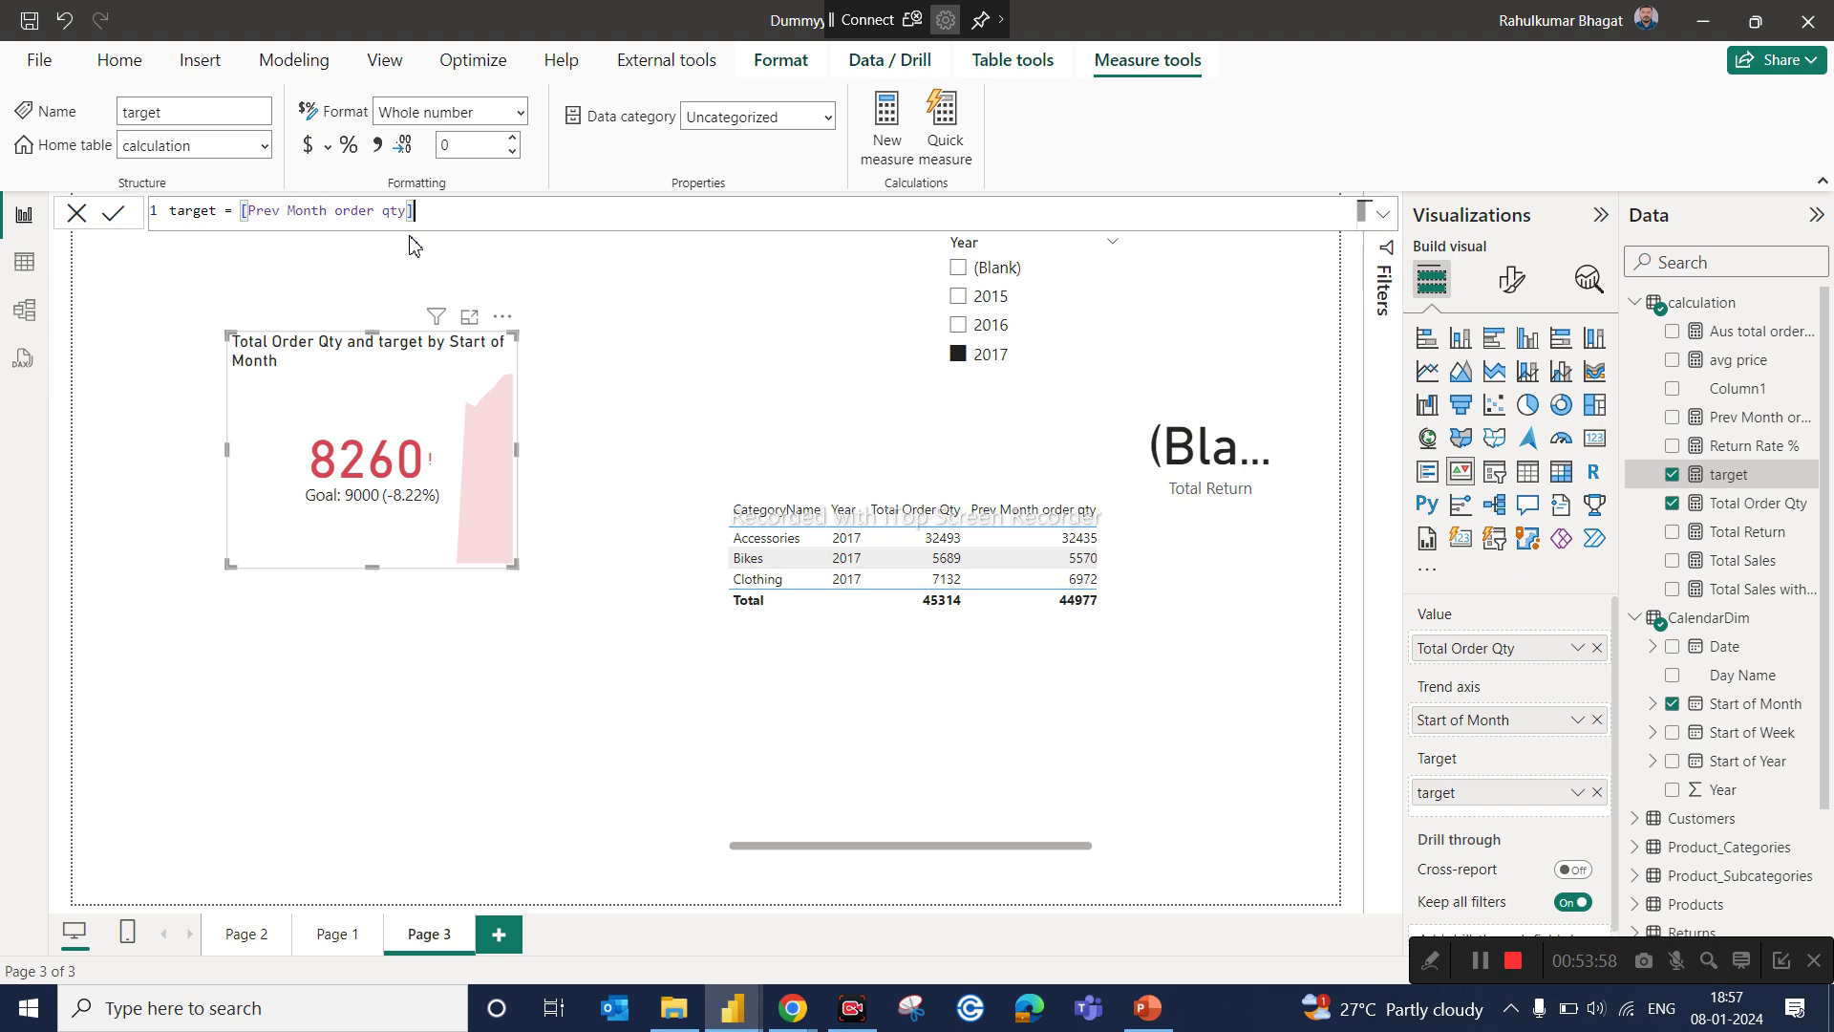
text(+2000)
key(Return)
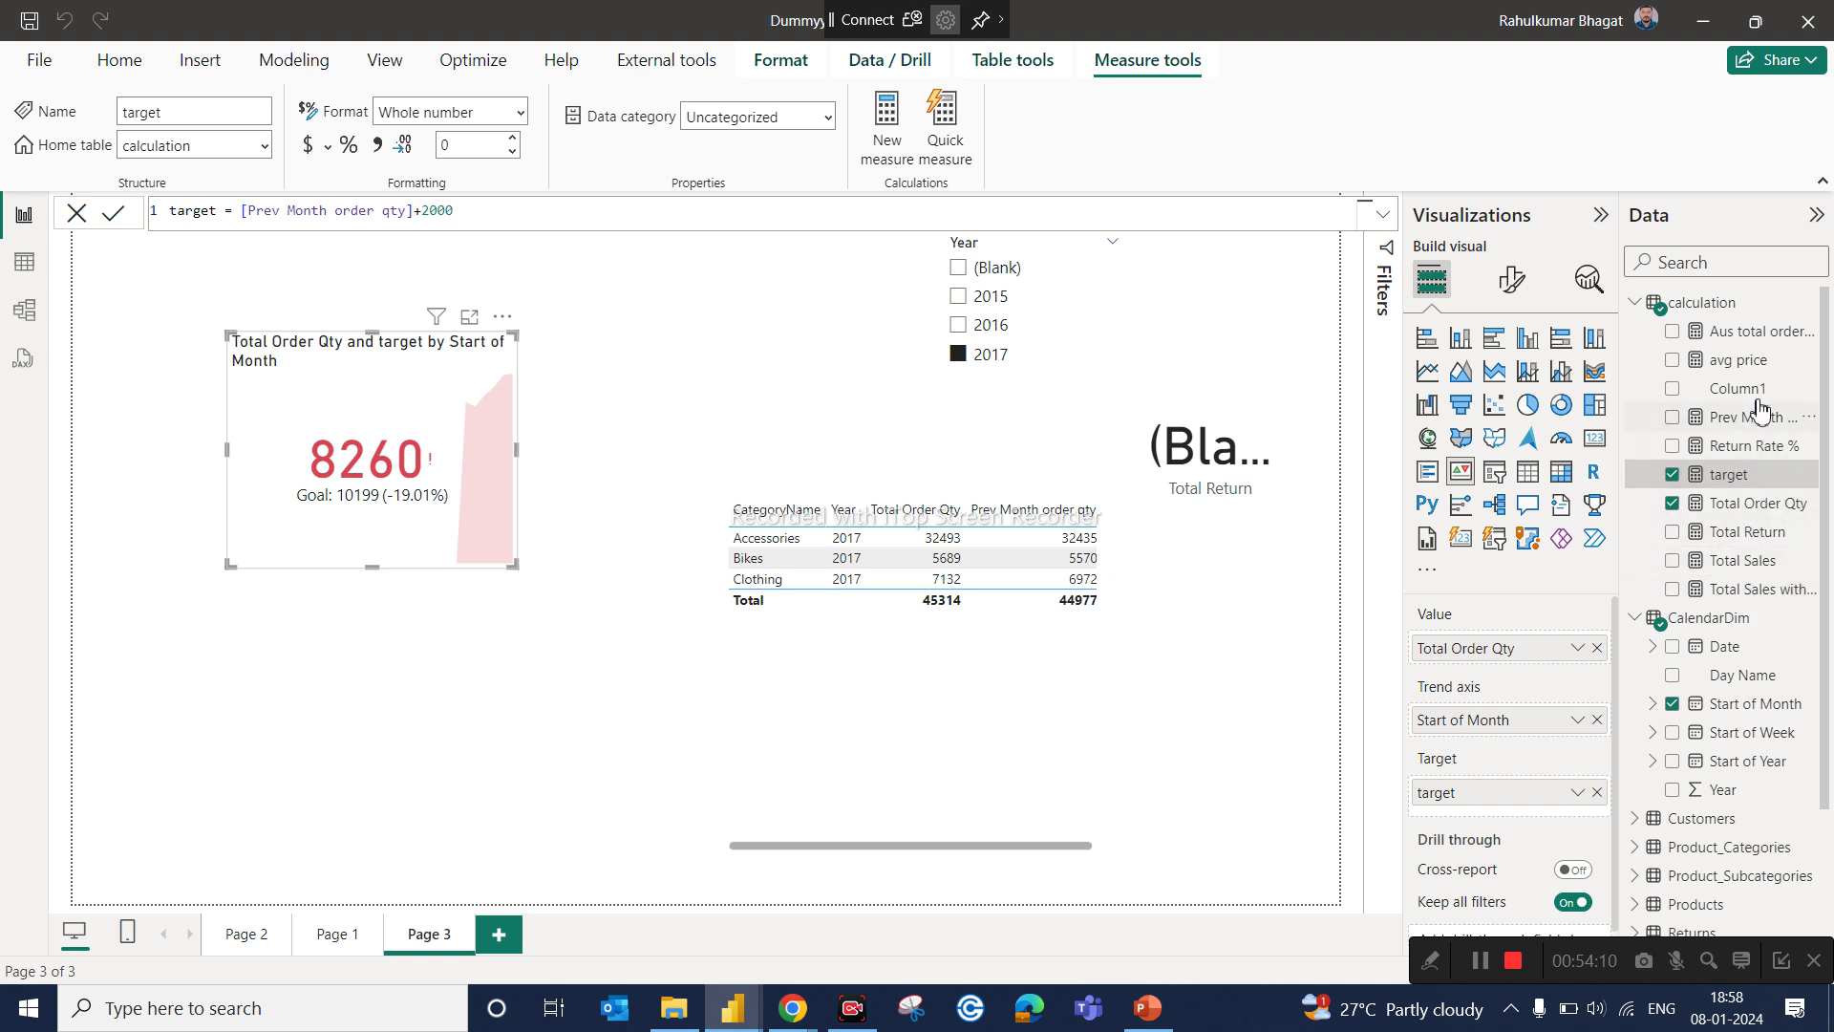
Step: Swap the KPI's target to Prev Month order qty for comparison, and restore the target measure
drag(1753, 417, 1578, 798)
click(1596, 821)
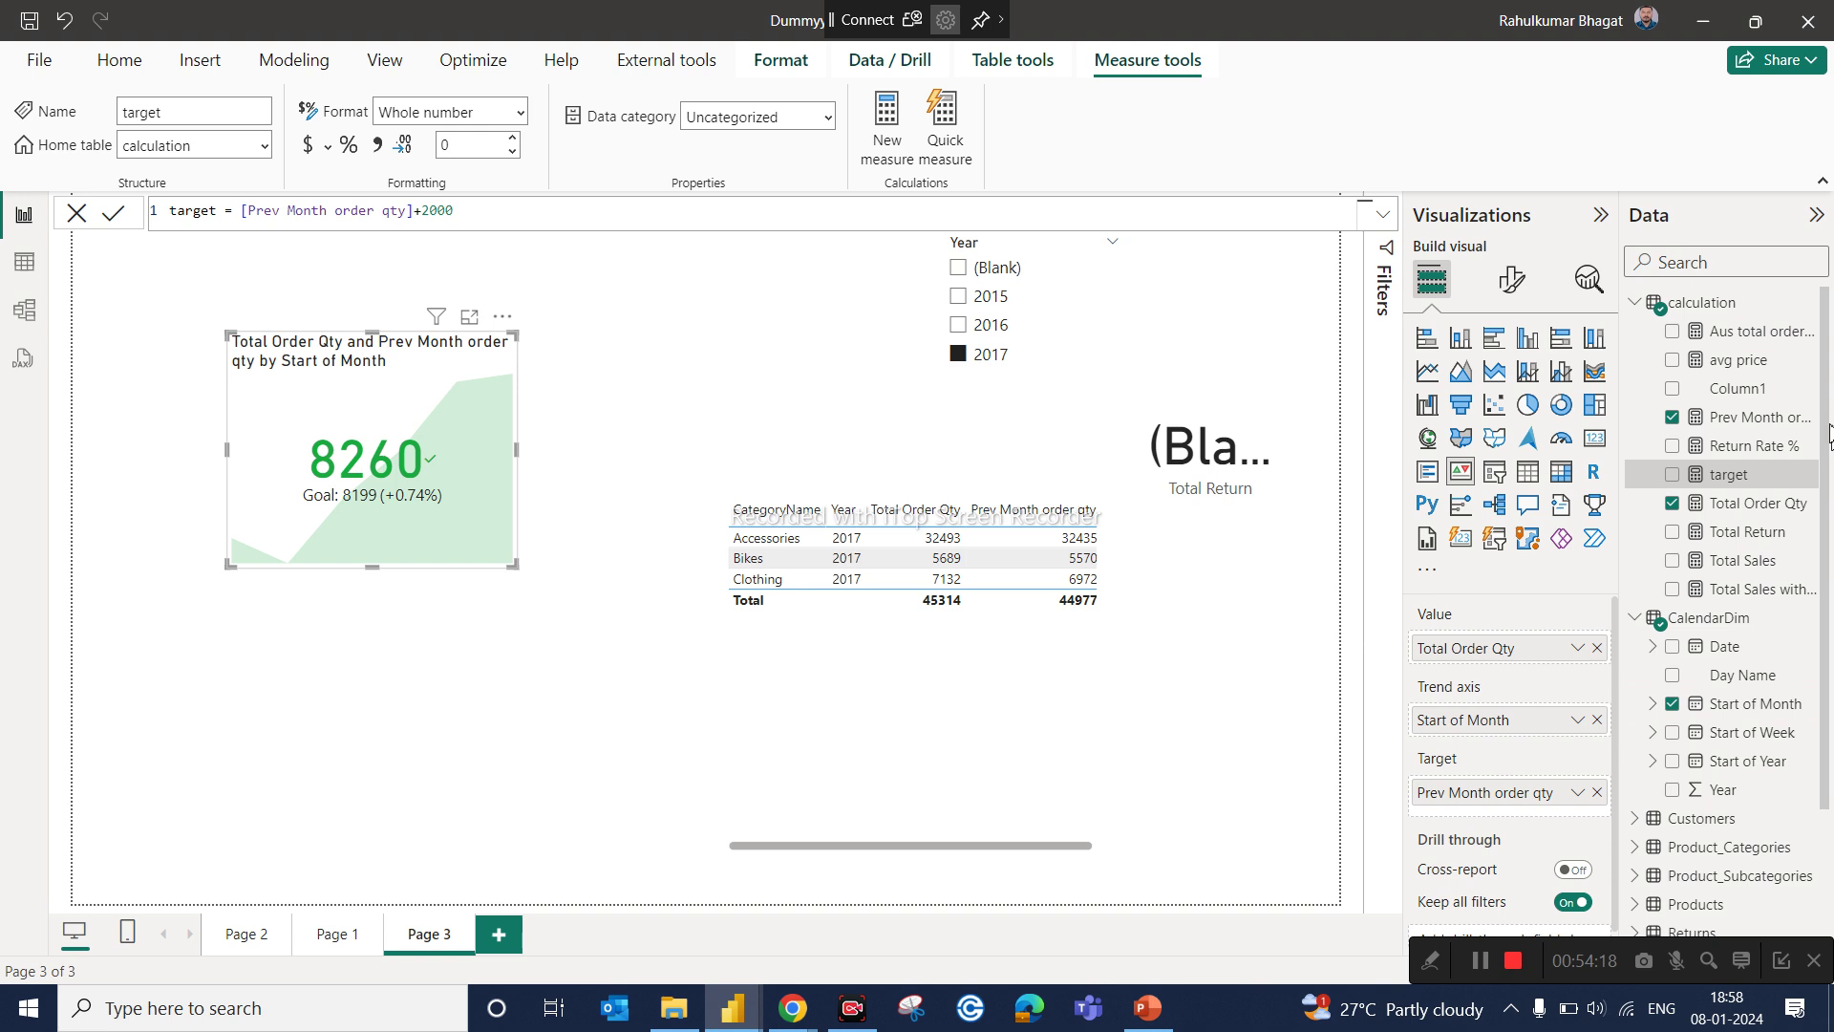
drag(1741, 489, 1567, 798)
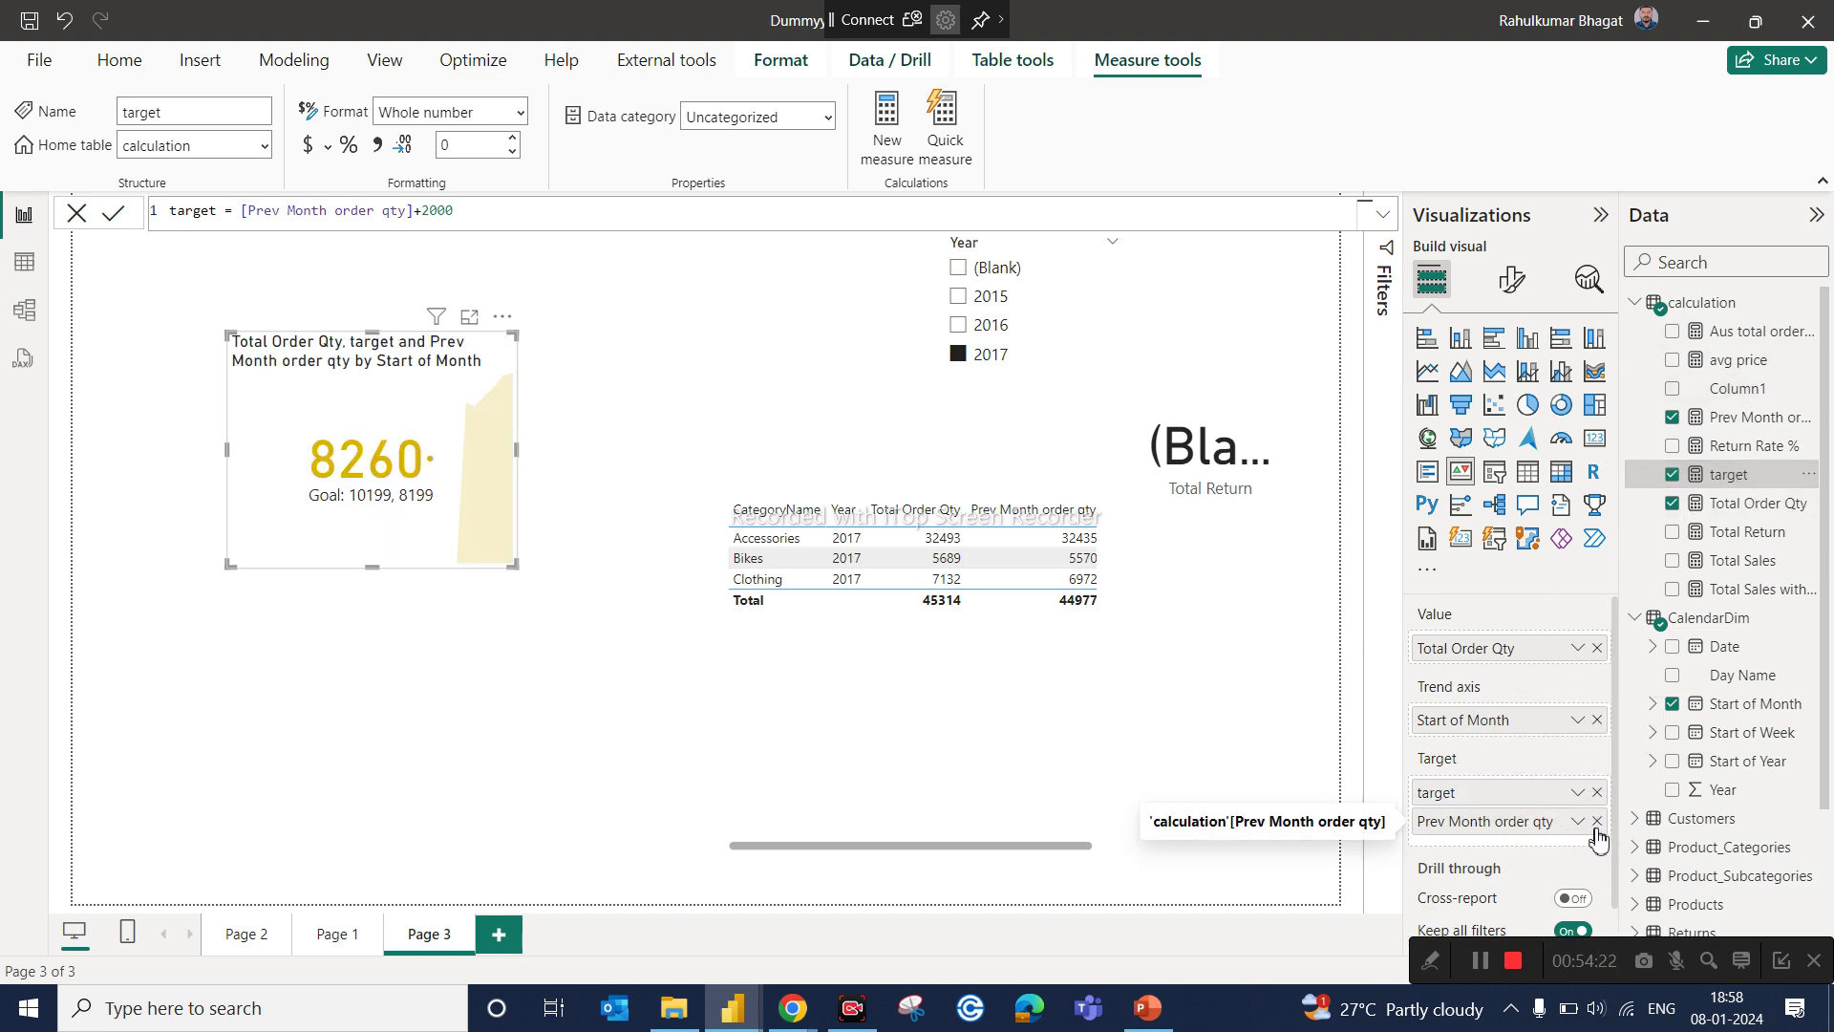
click(1597, 823)
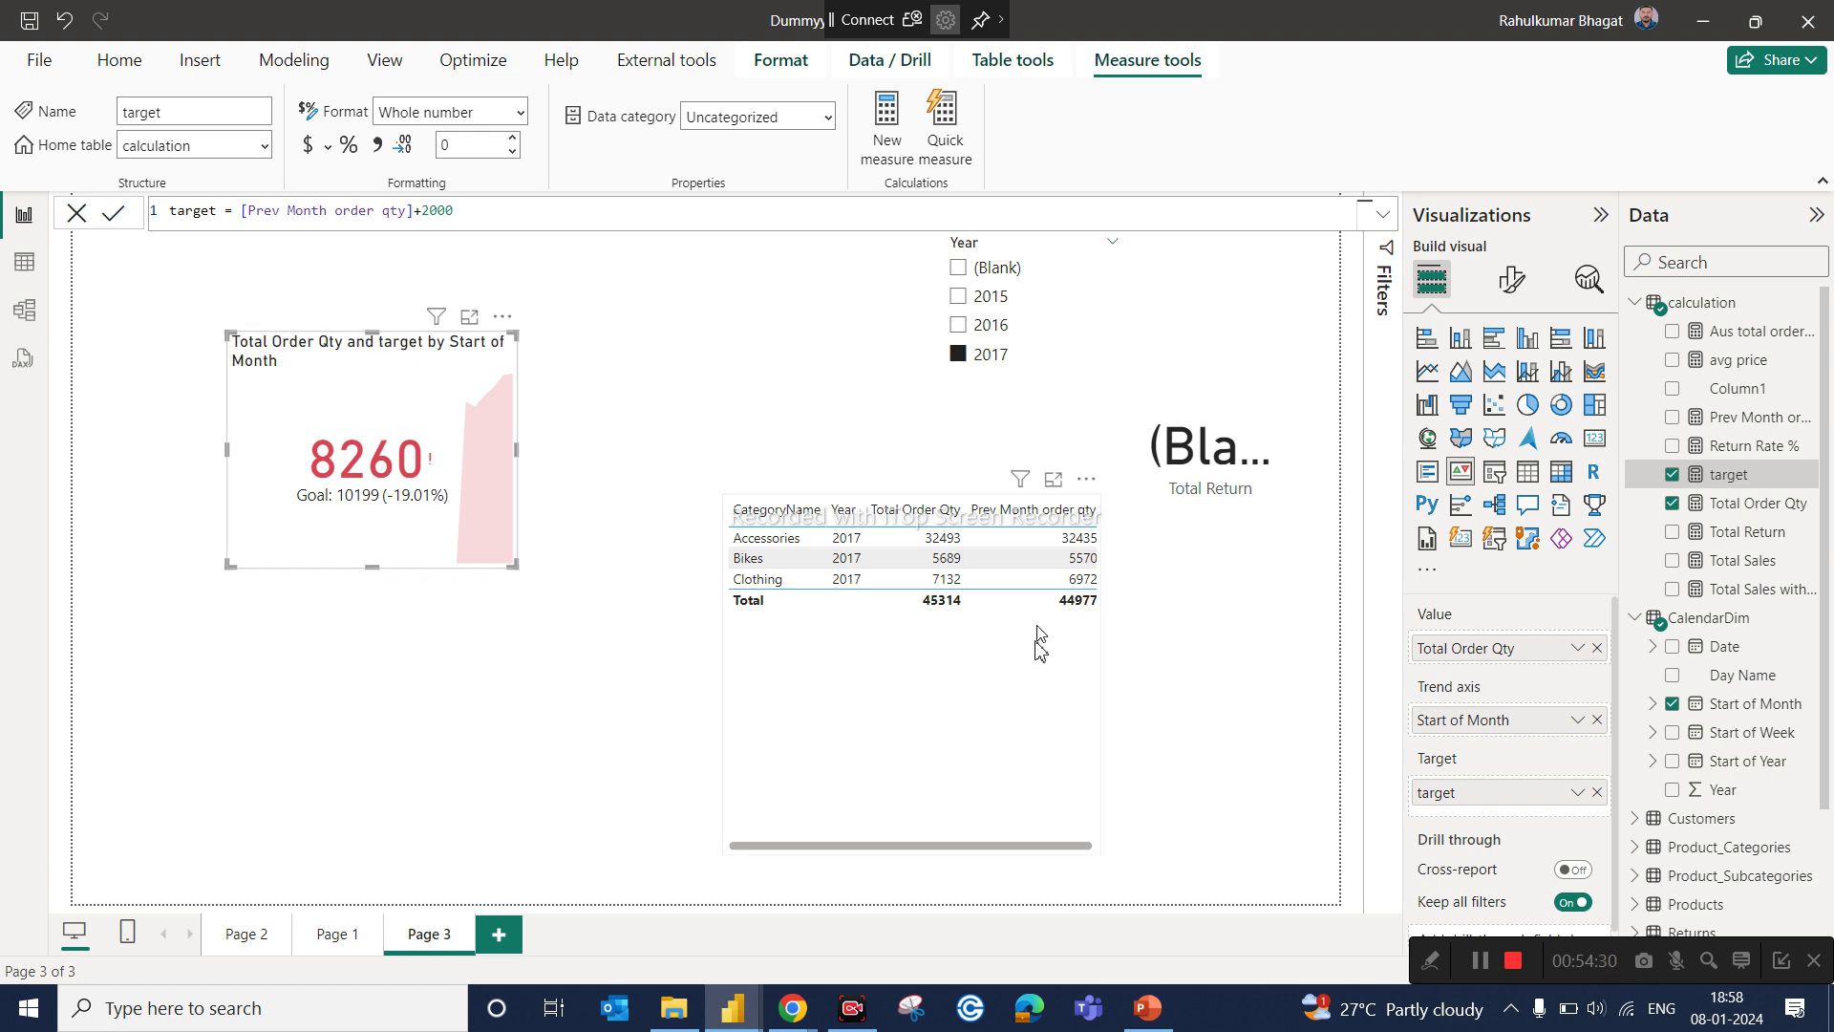
Step: Shift the category table up and left, and examine the KPI's trend axis direction, color and transparency settings
drag(1028, 663, 972, 619)
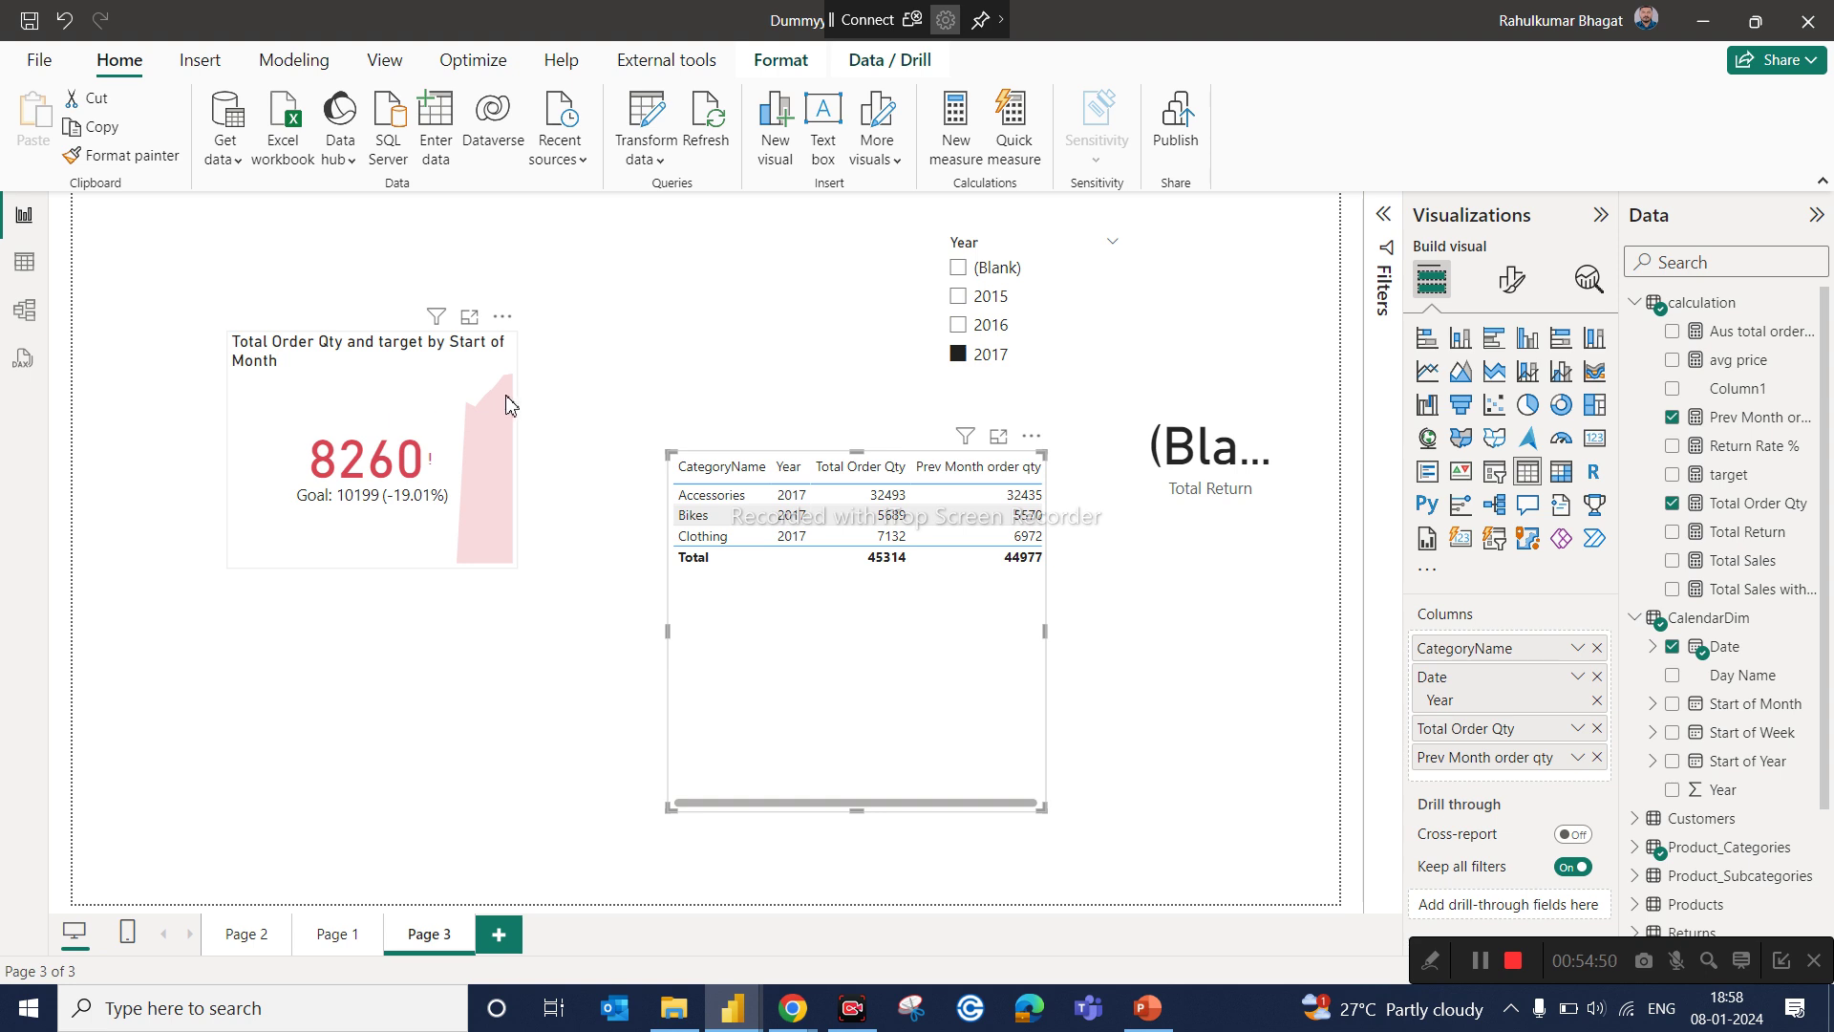
click(444, 407)
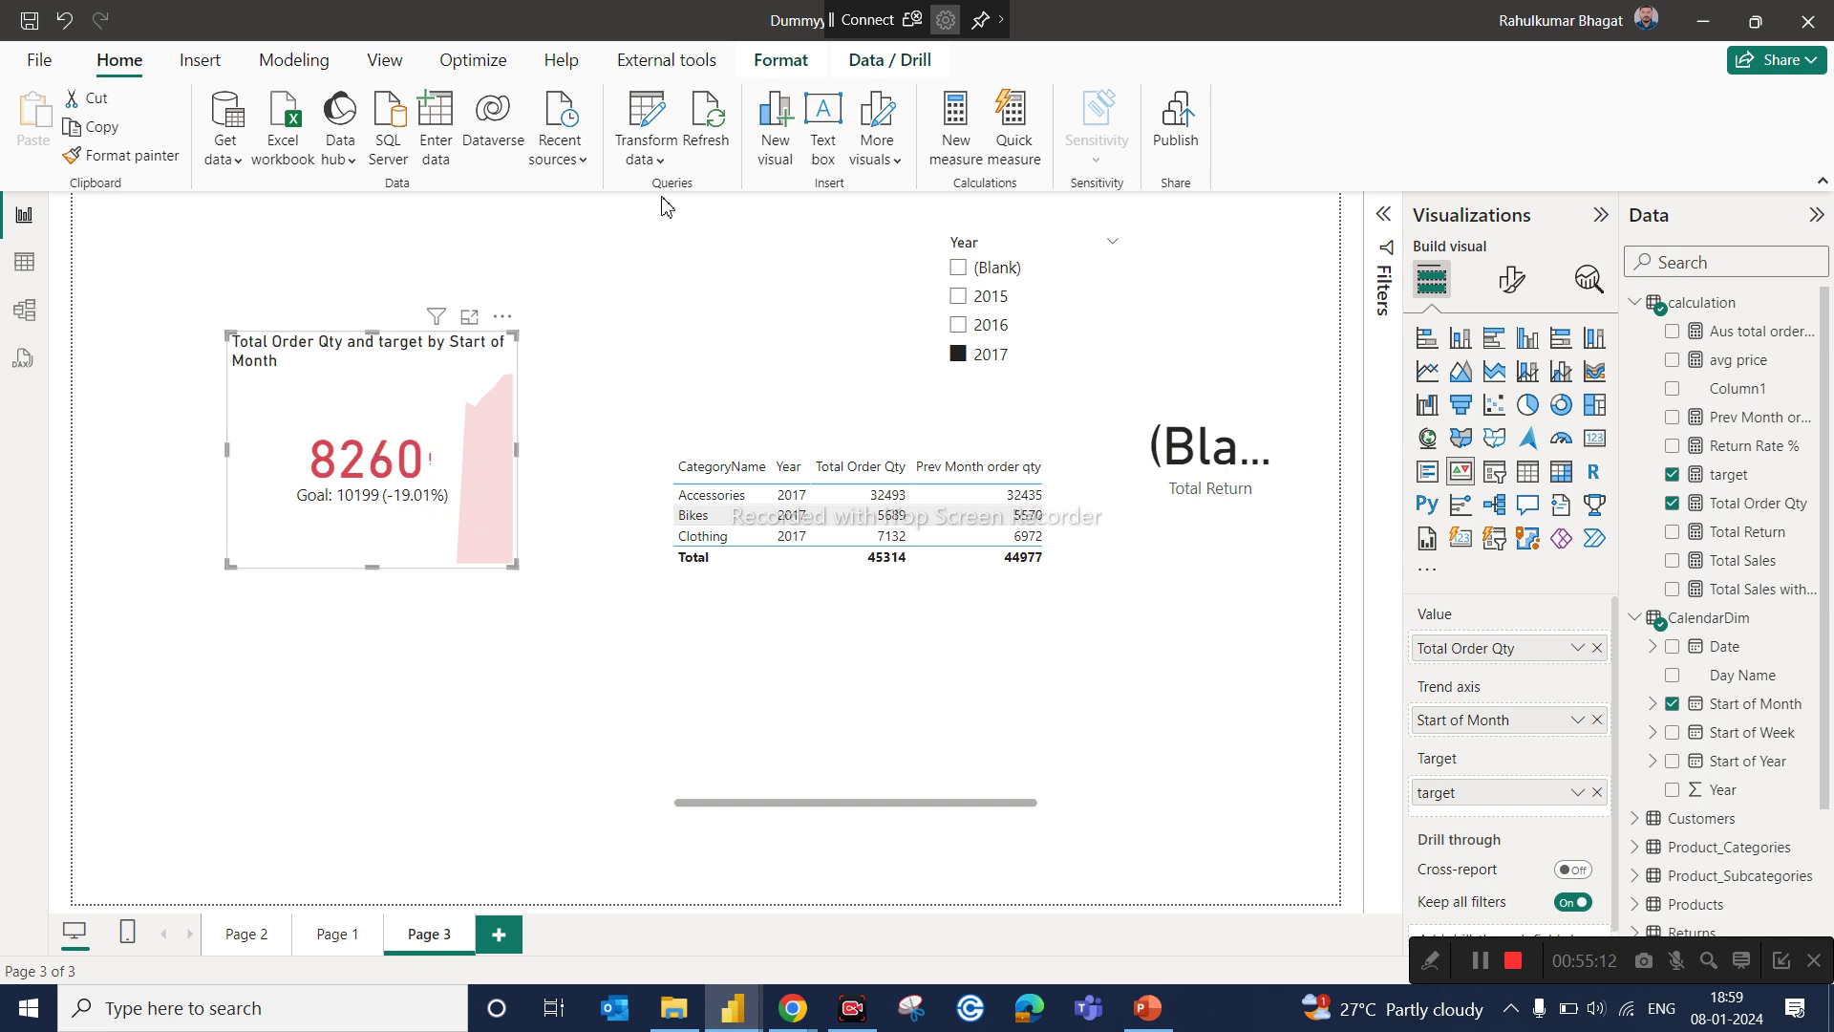
click(1517, 285)
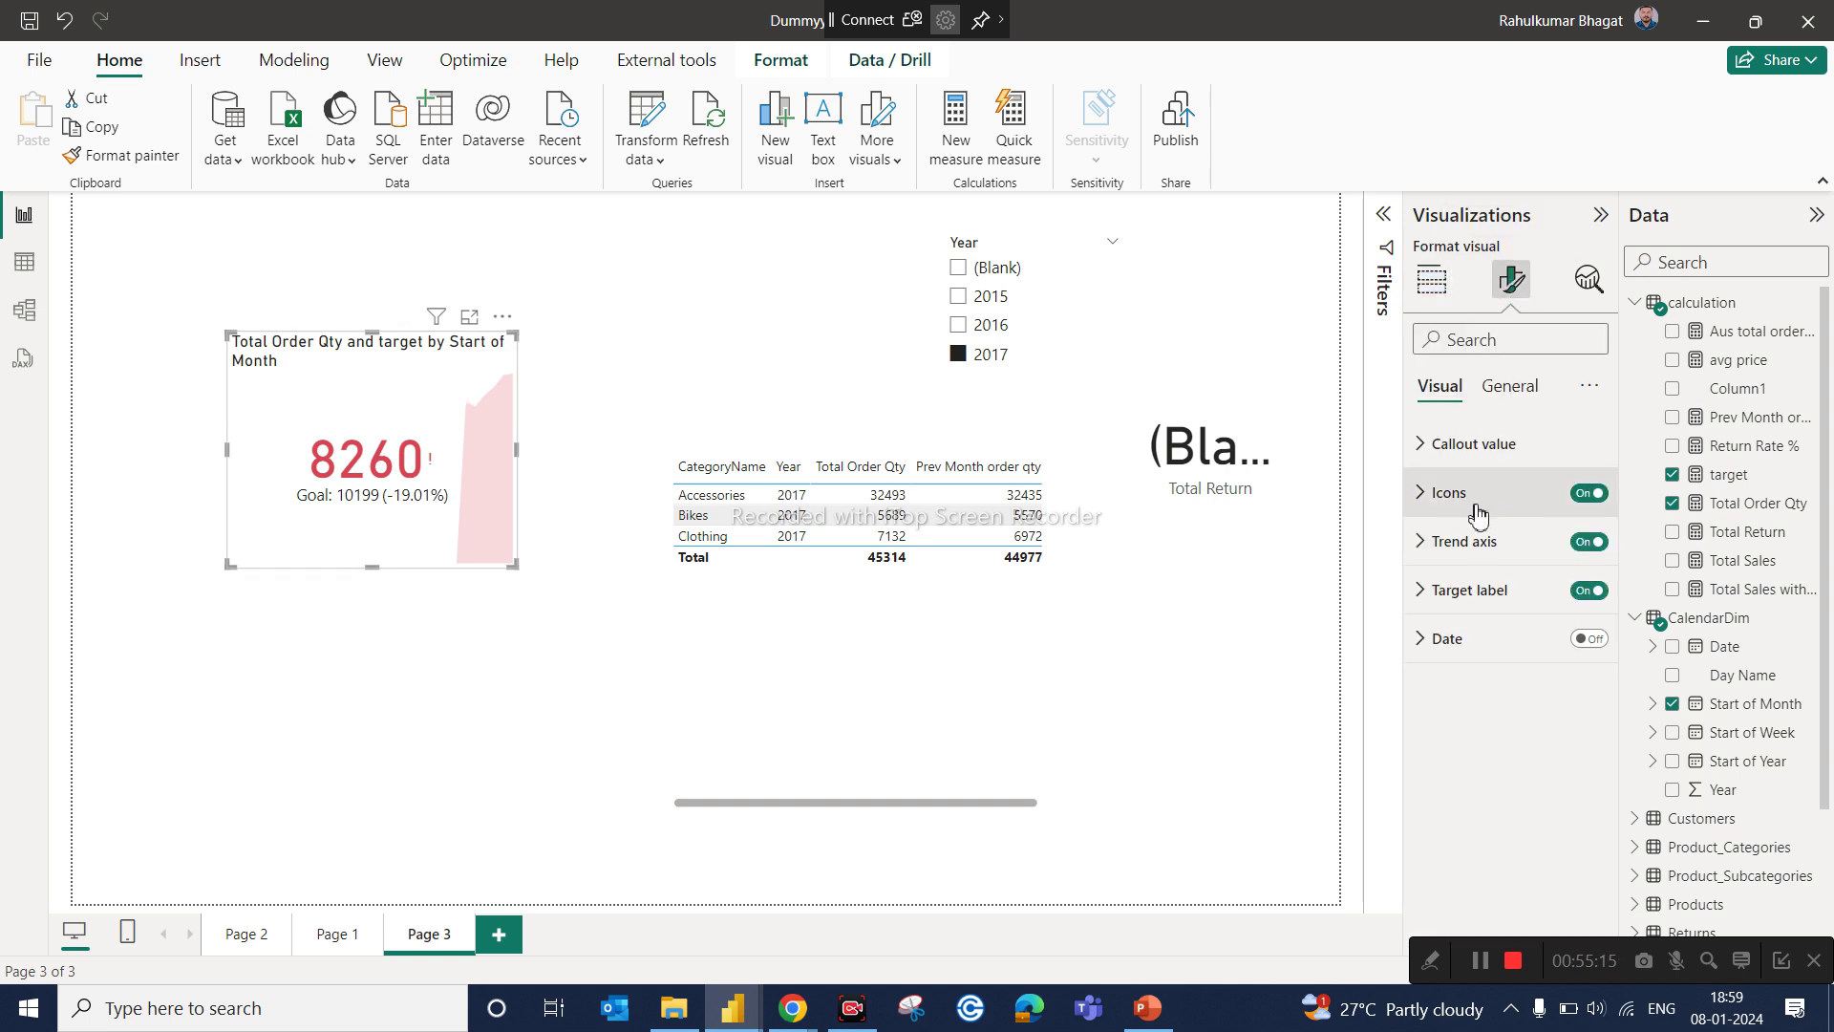
click(1420, 550)
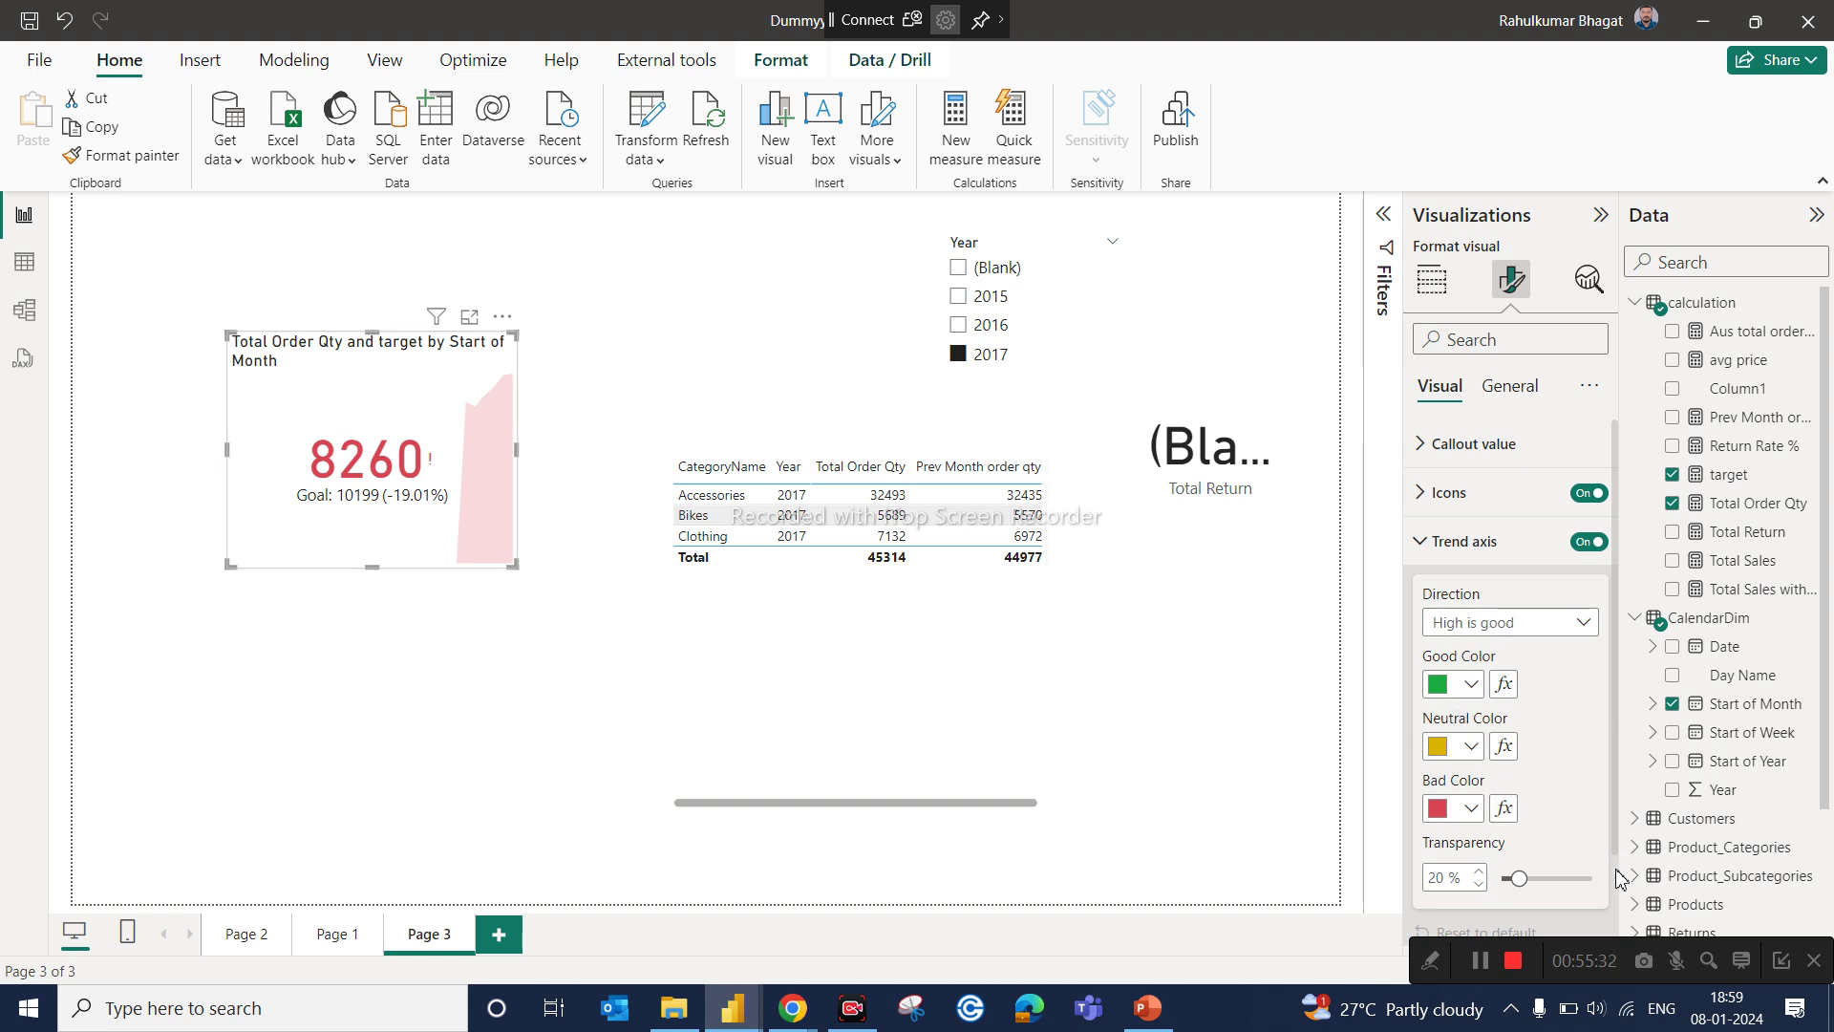
scroll(1619, 877, down, 2)
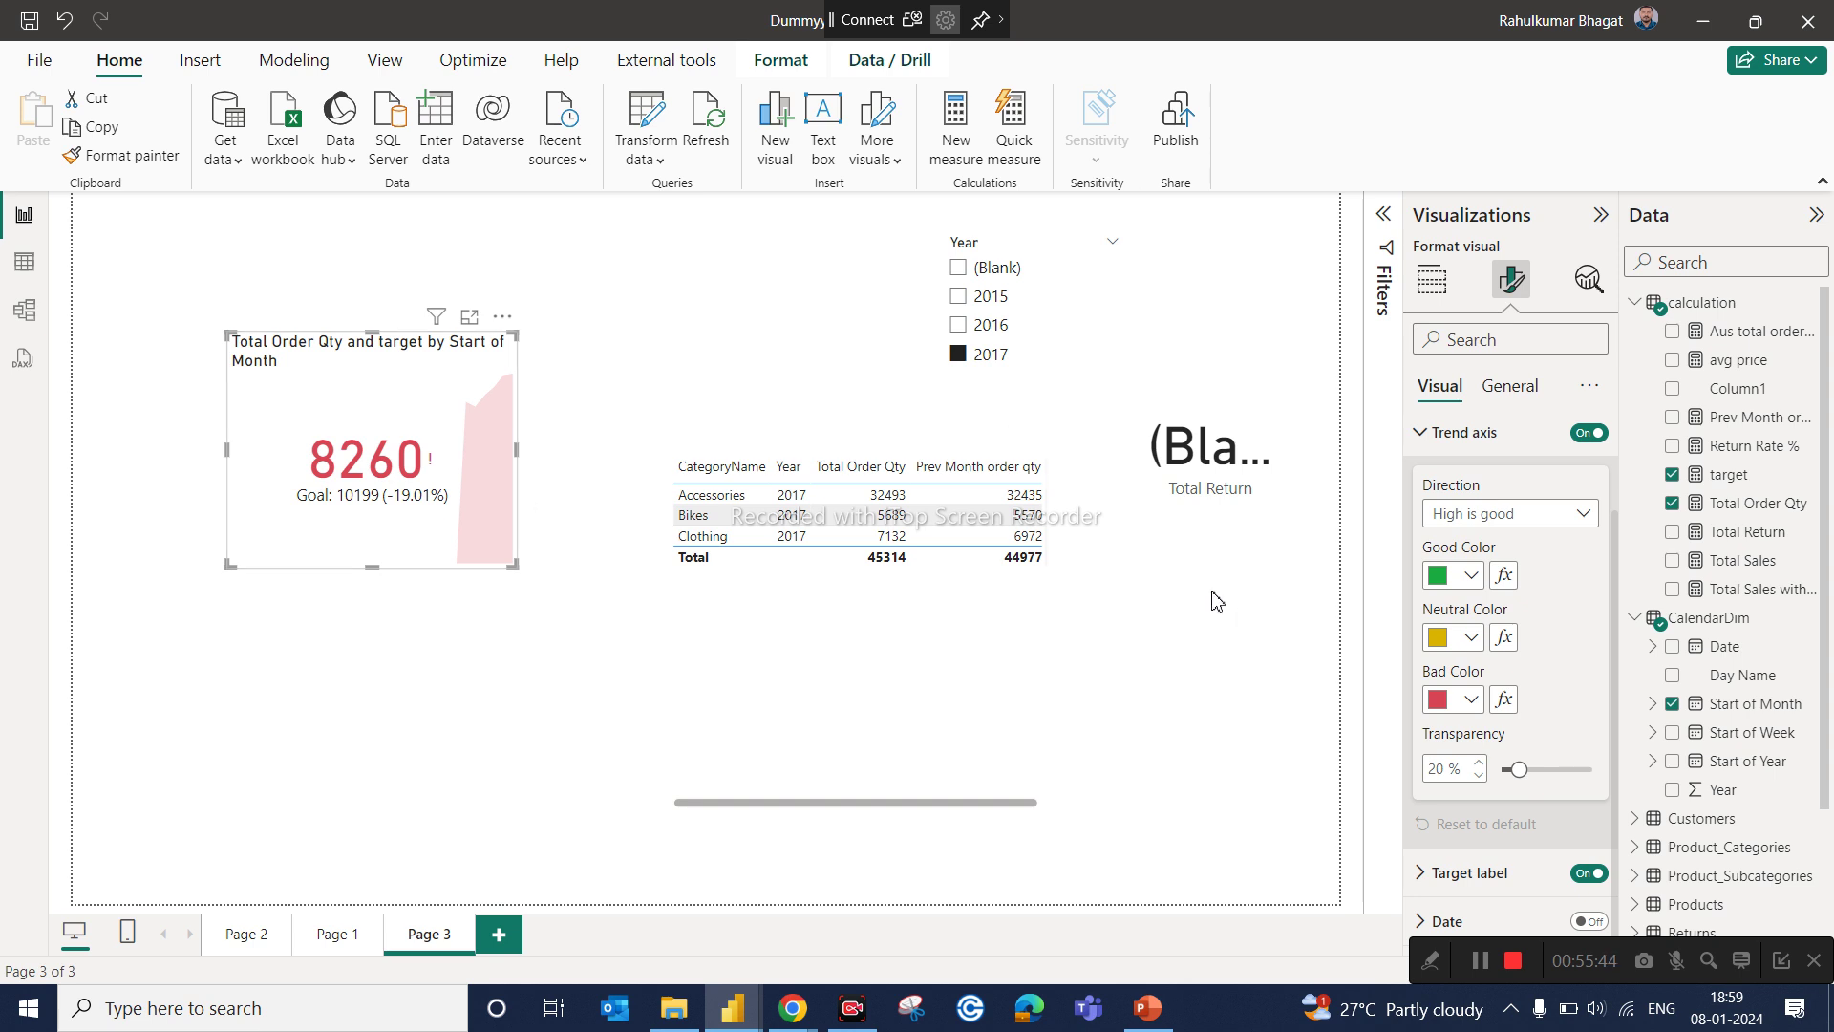
Step: Reposition the category table between the KPI and the Total Return card, and shorten it by lowering its upper edge
drag(925, 635, 826, 571)
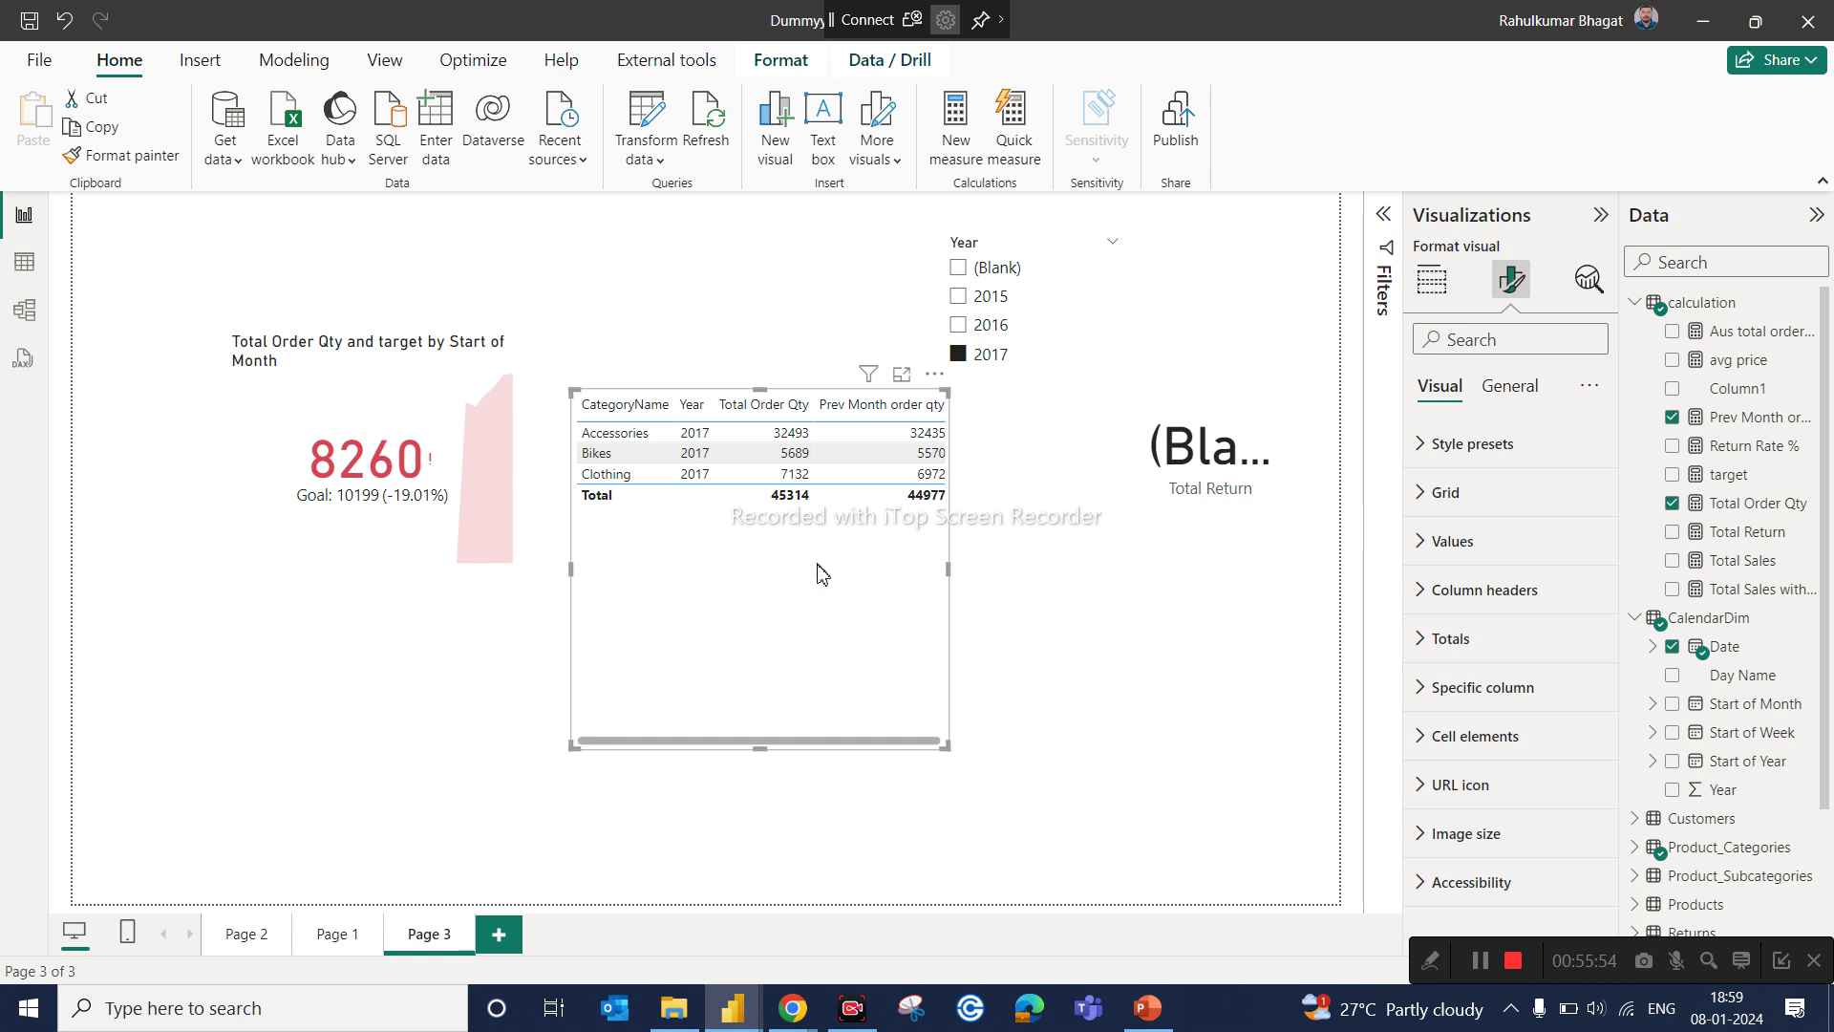
drag(818, 614, 861, 602)
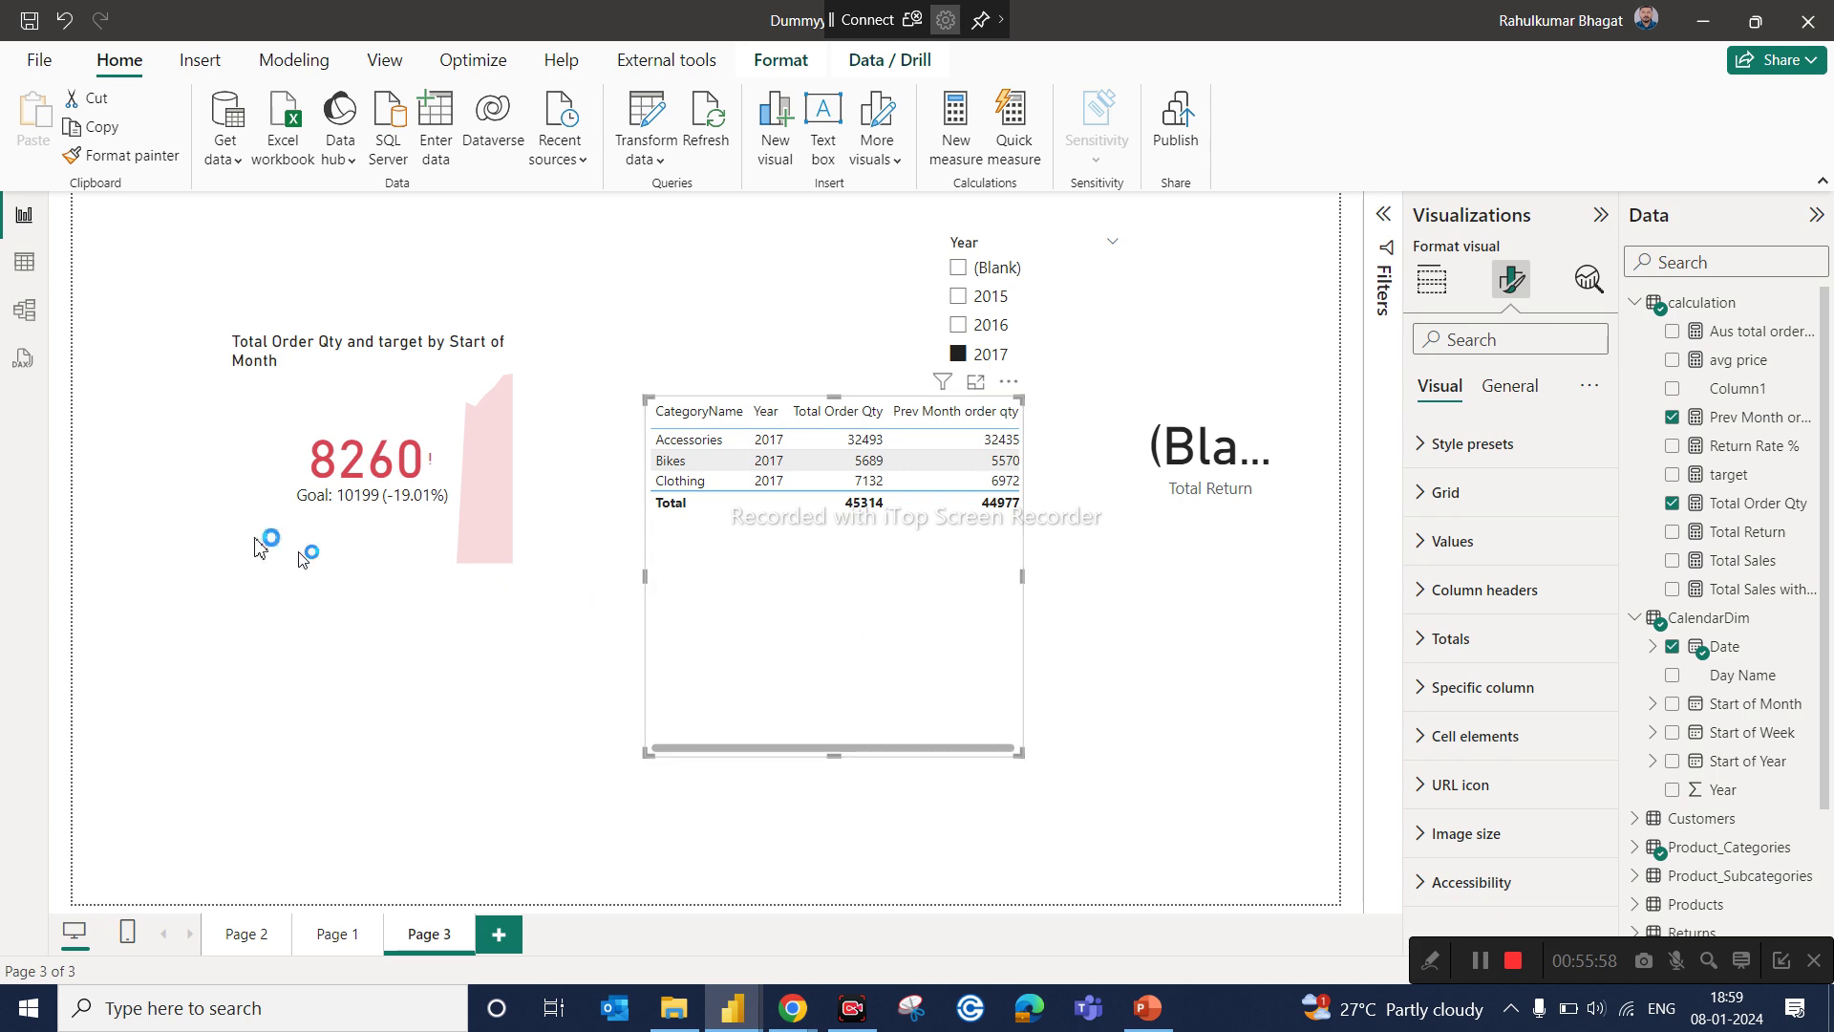
click(17, 272)
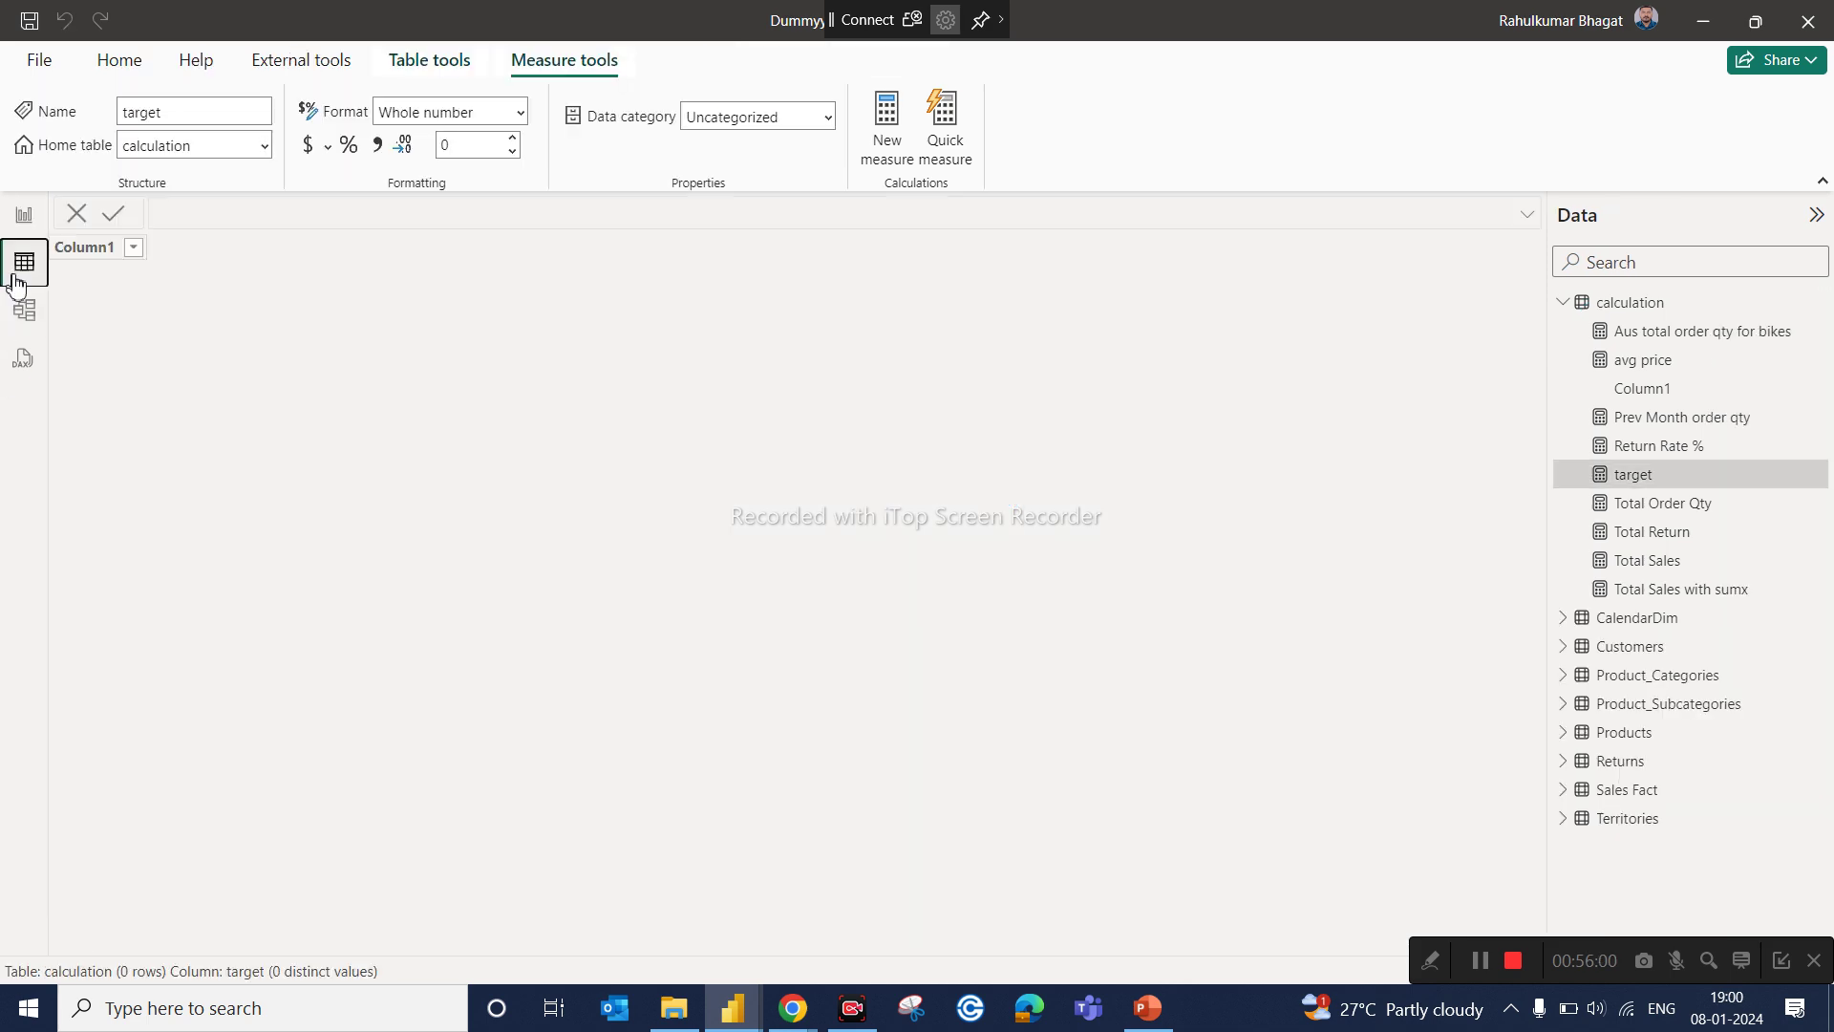
click(23, 222)
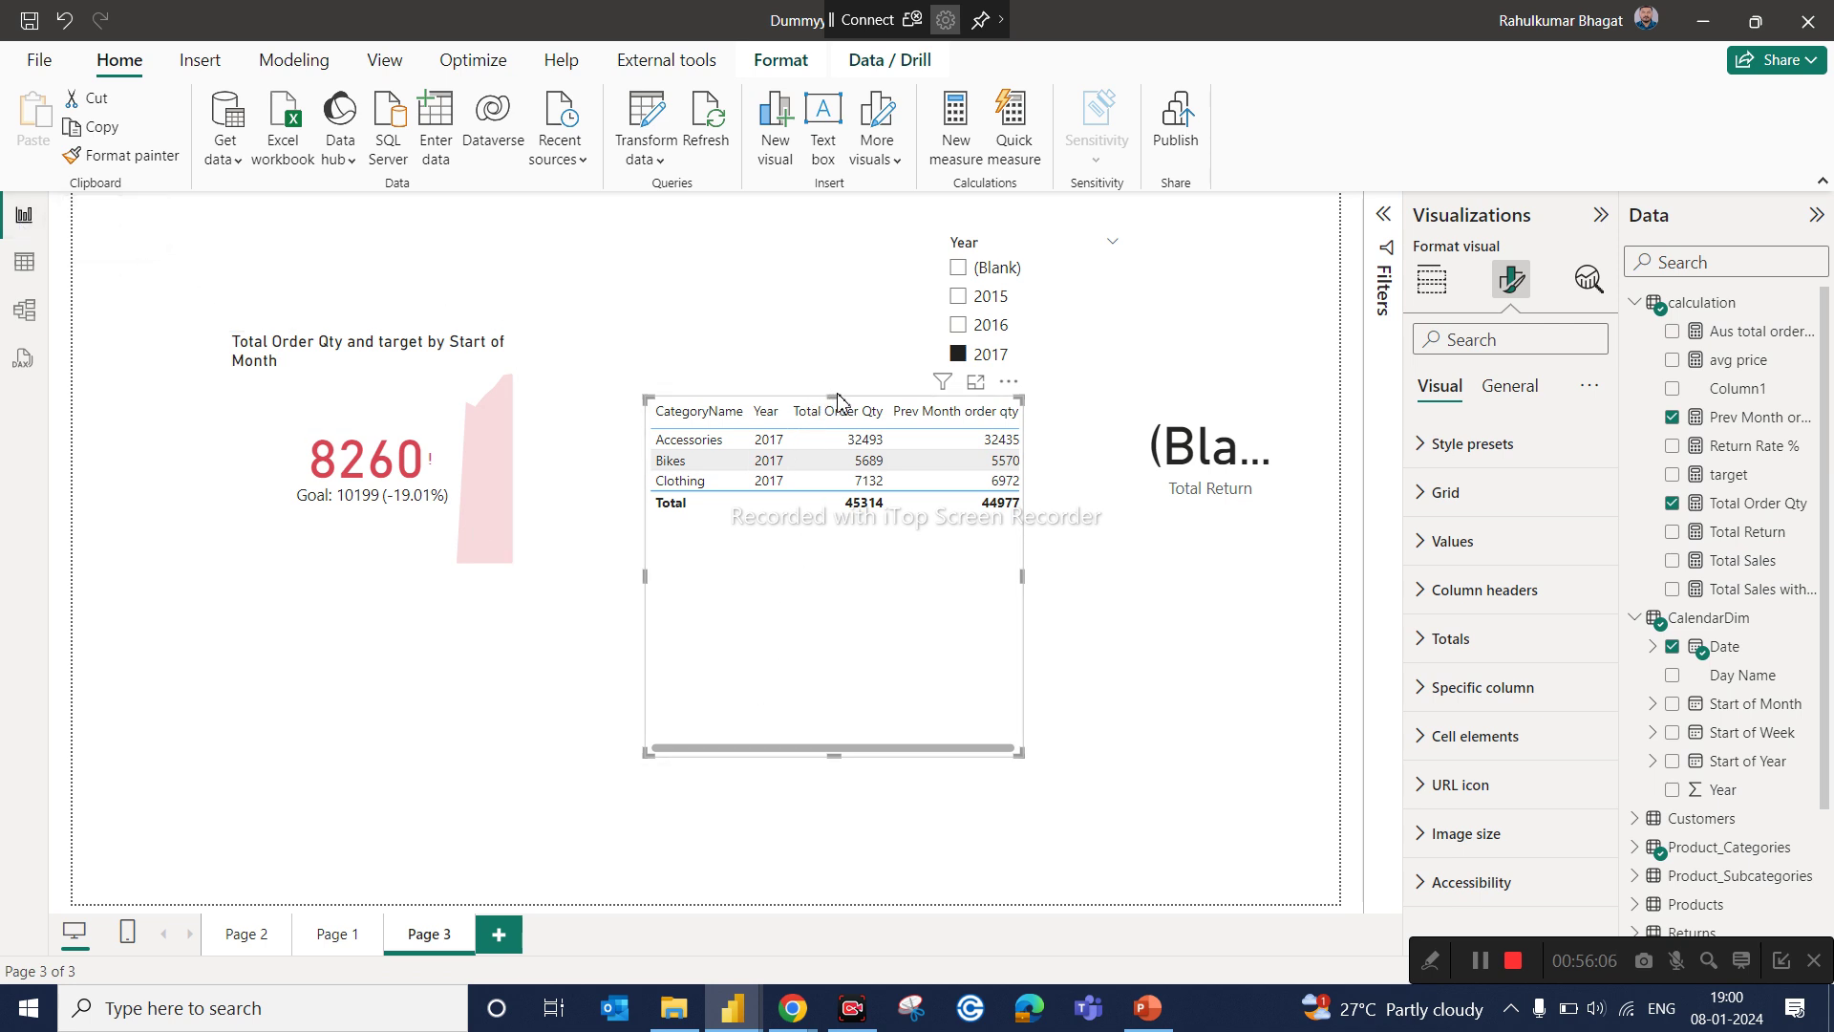
drag(834, 397, 831, 552)
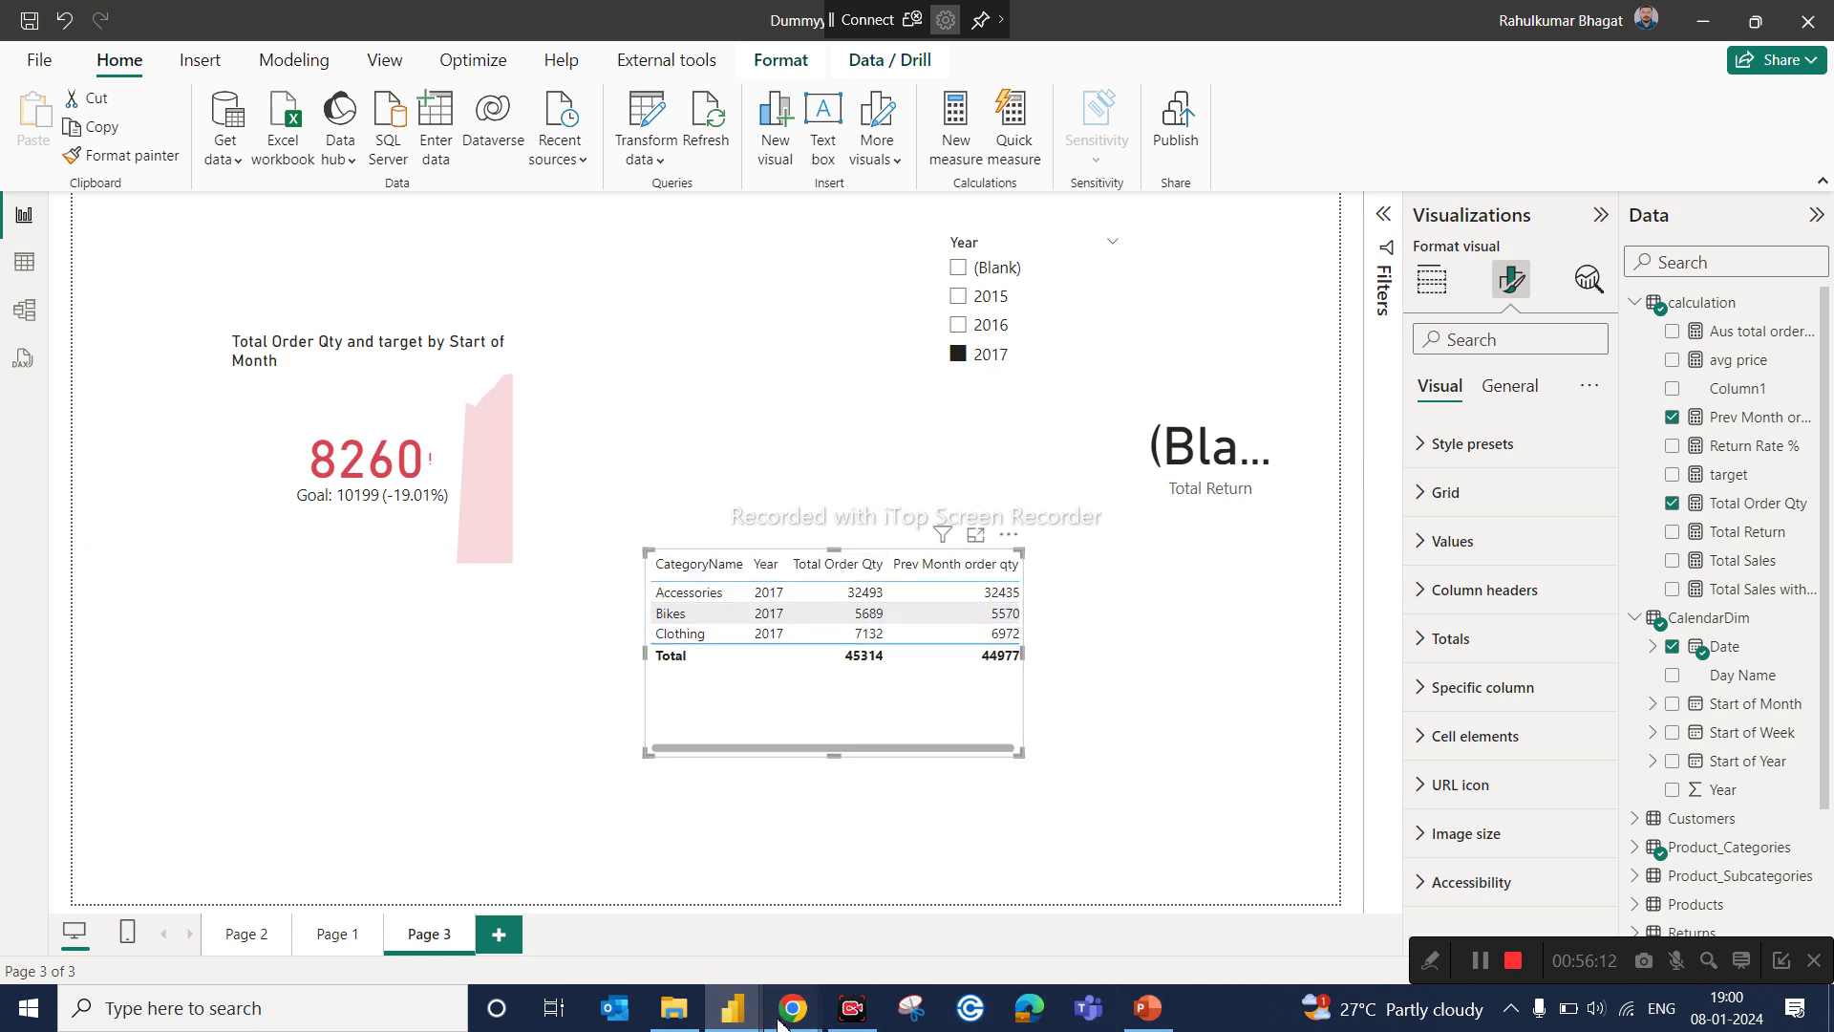
Step: Switch to the PowerPoint presentation and view the KPI (Key Performance Indicator) and Table Visual slides
click(1165, 1023)
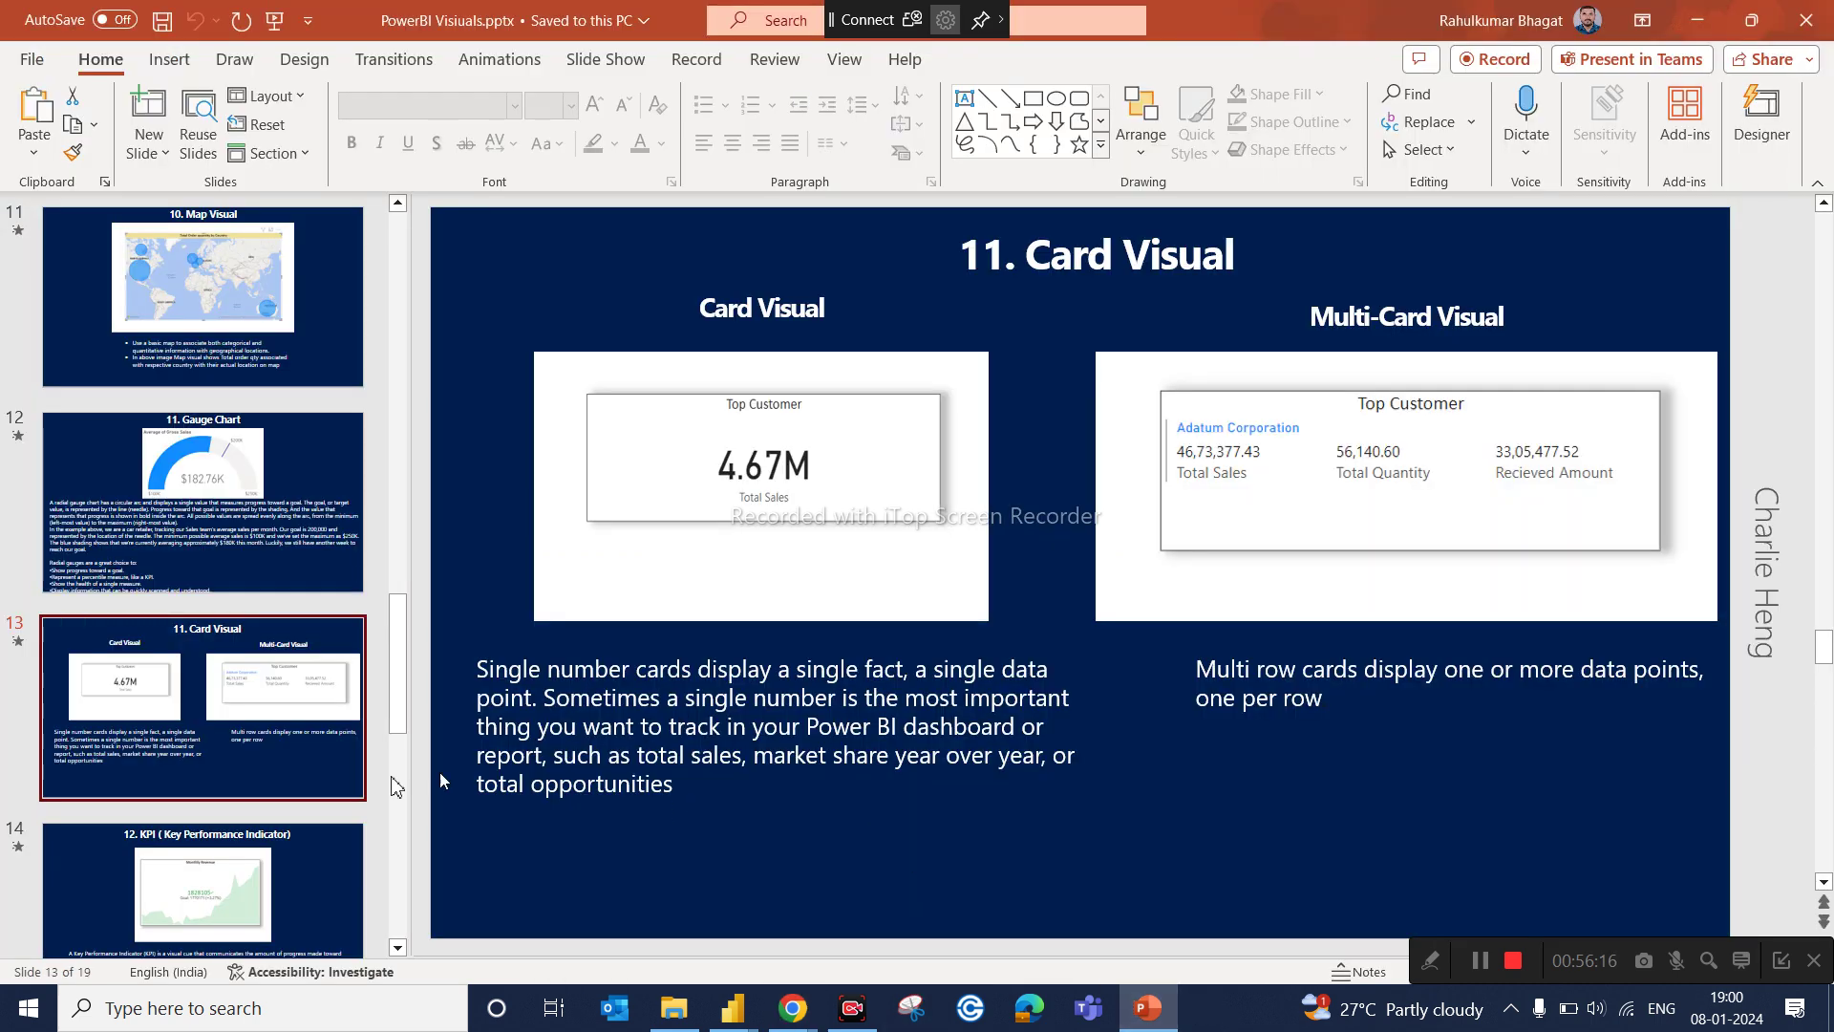
click(398, 951)
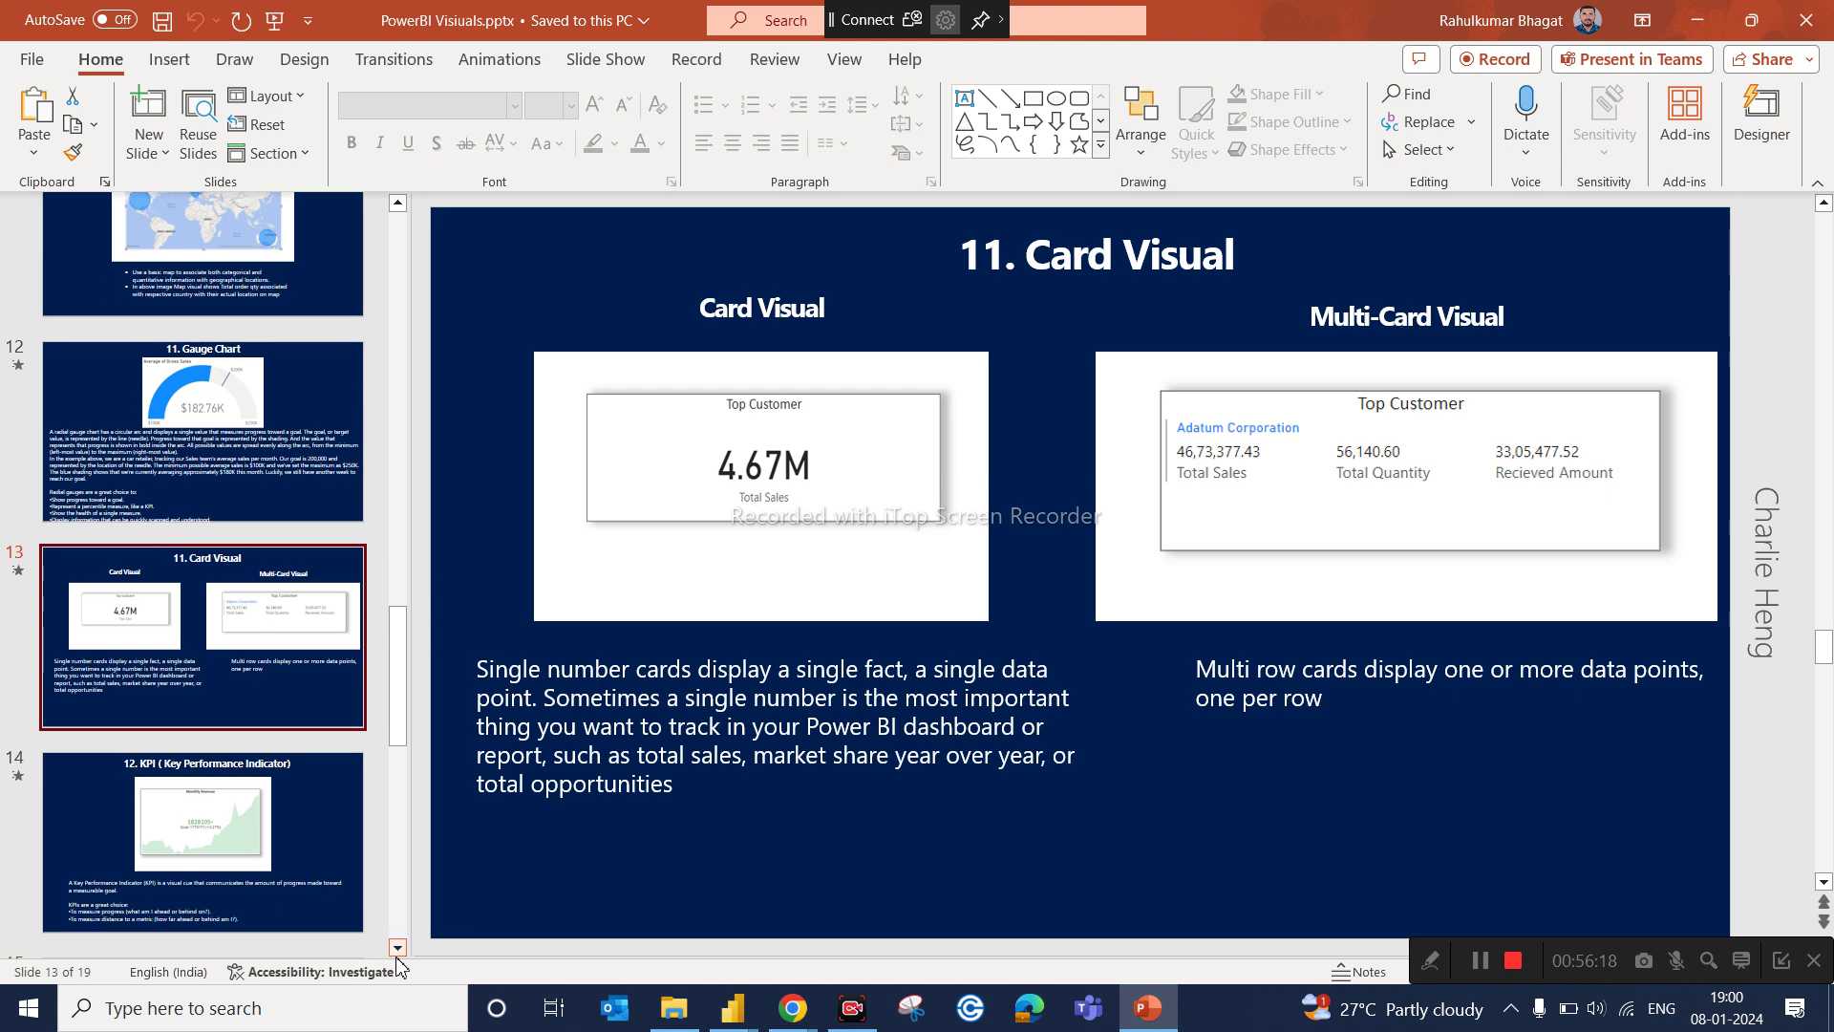
click(290, 852)
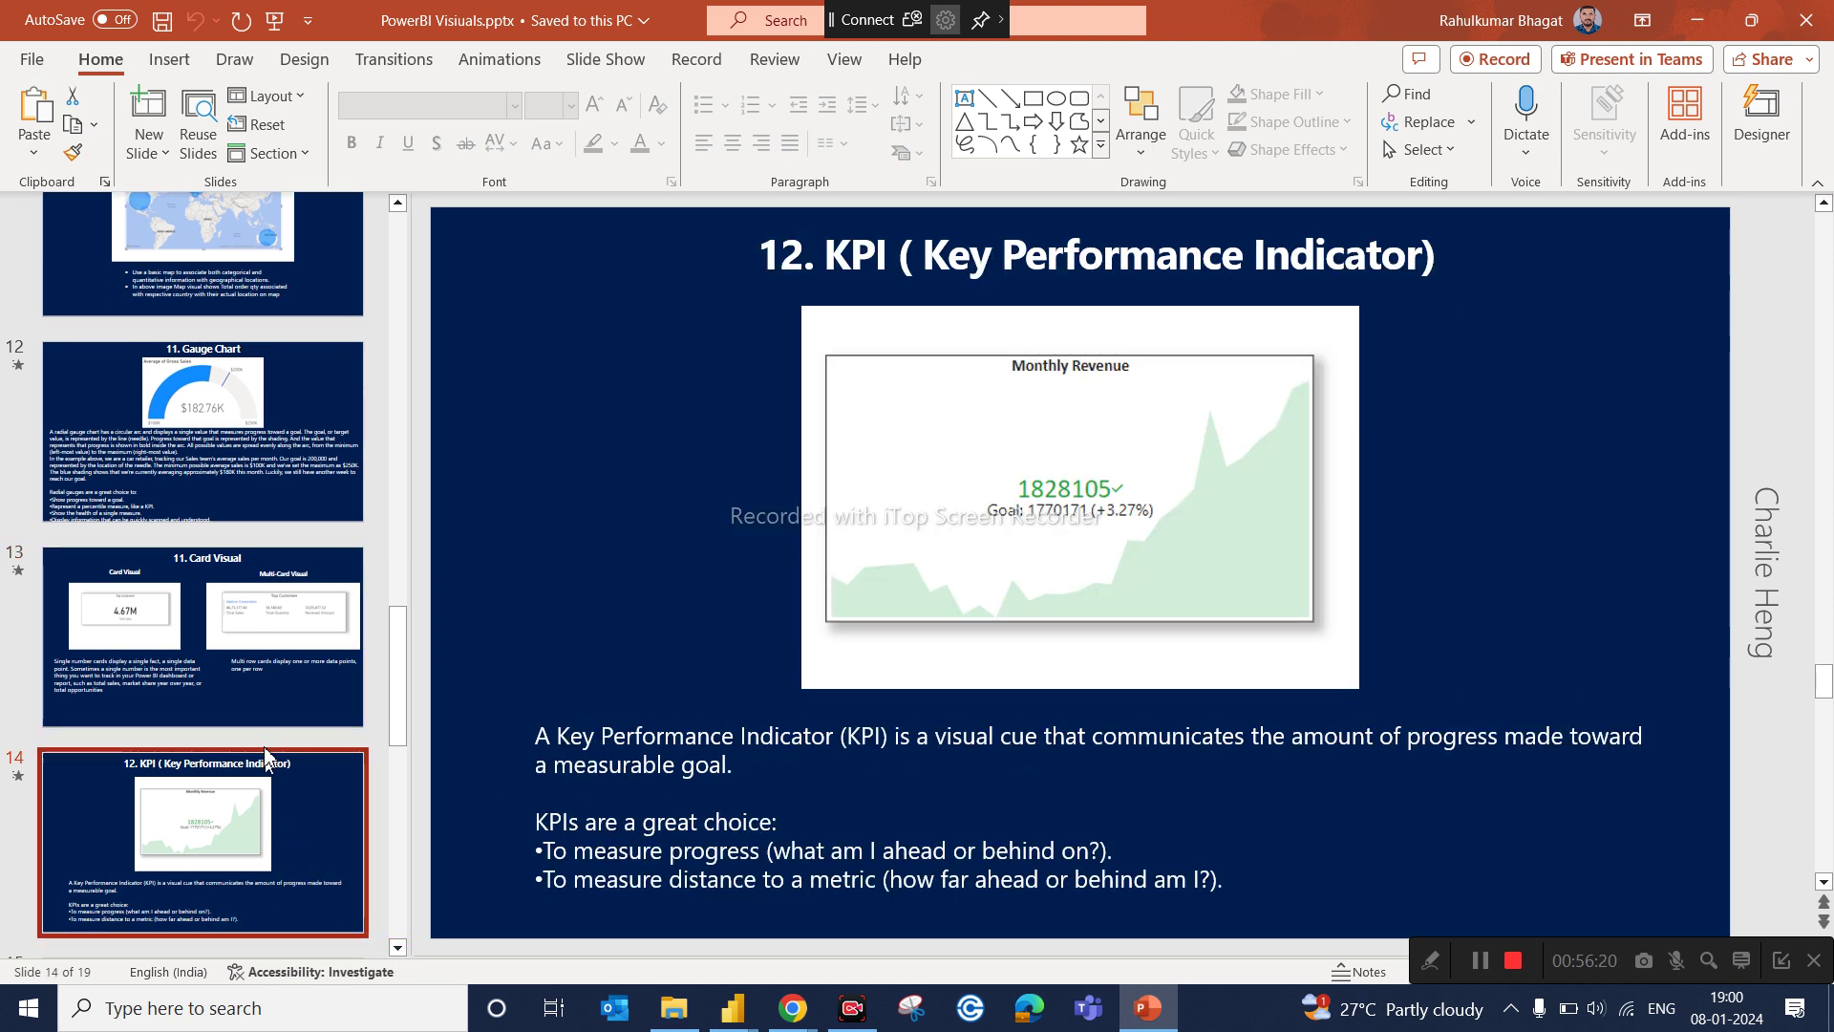
click(397, 952)
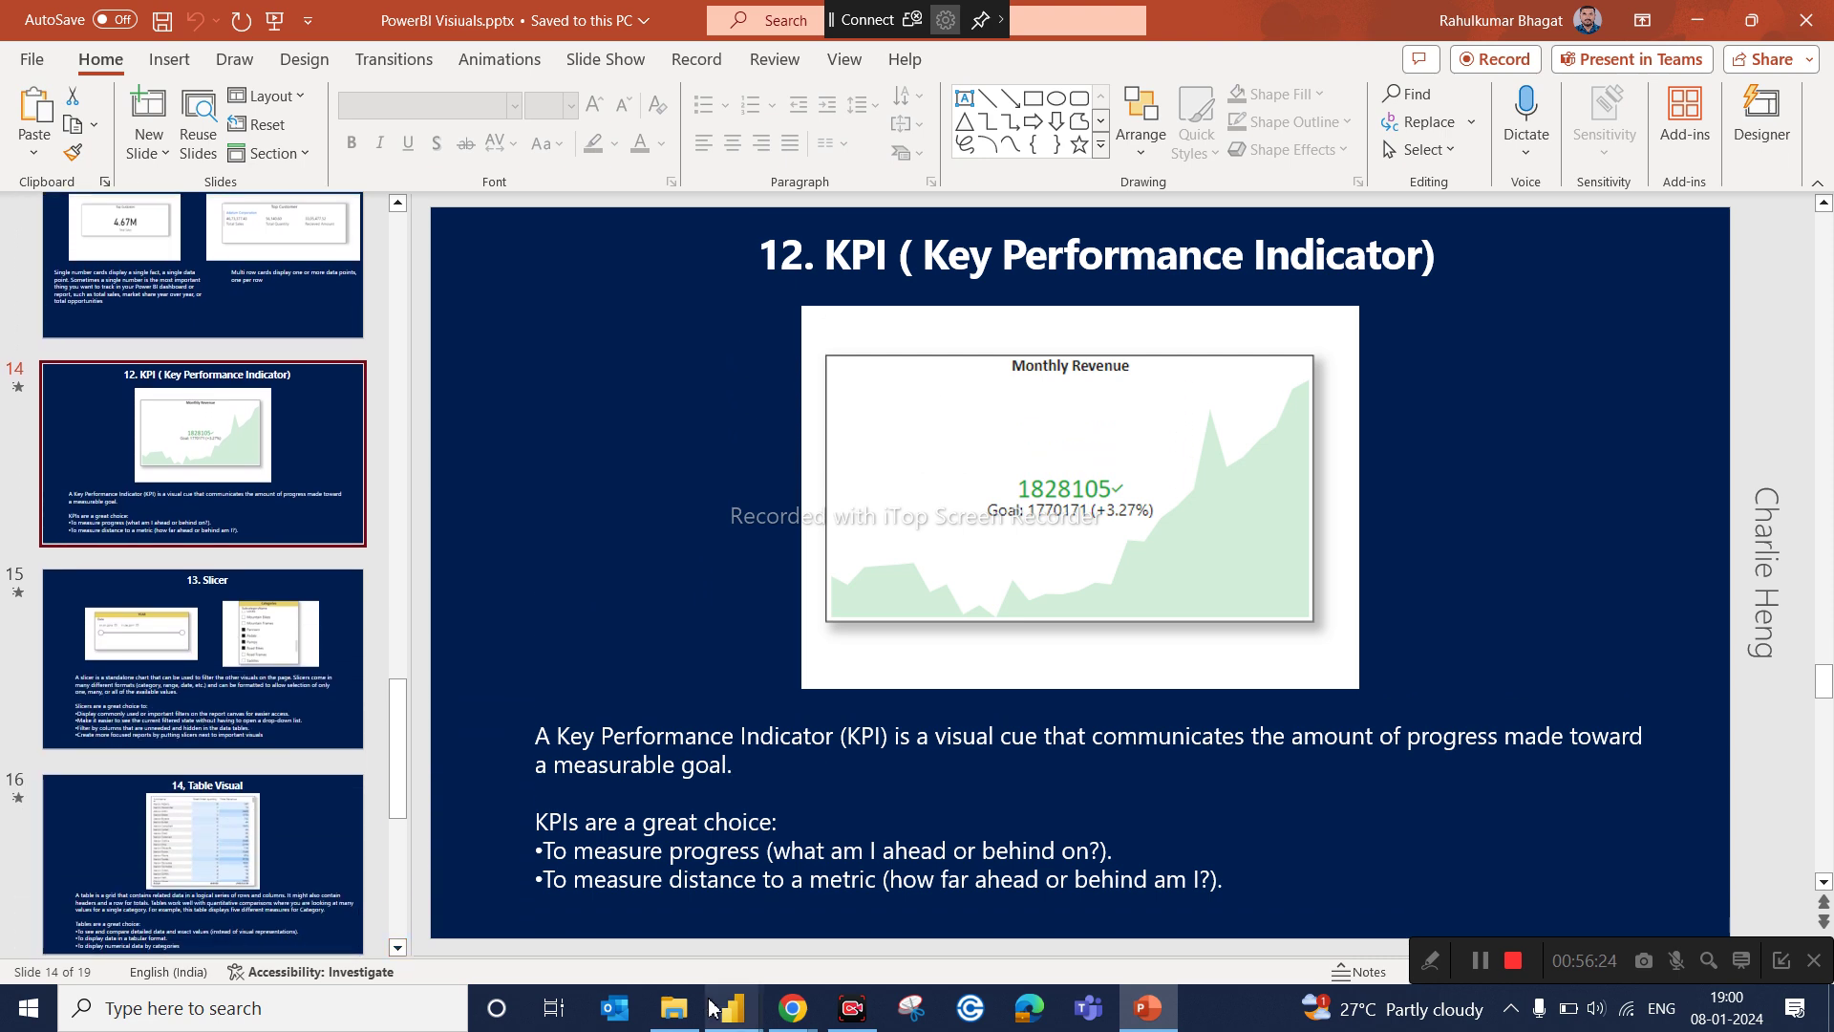
click(296, 852)
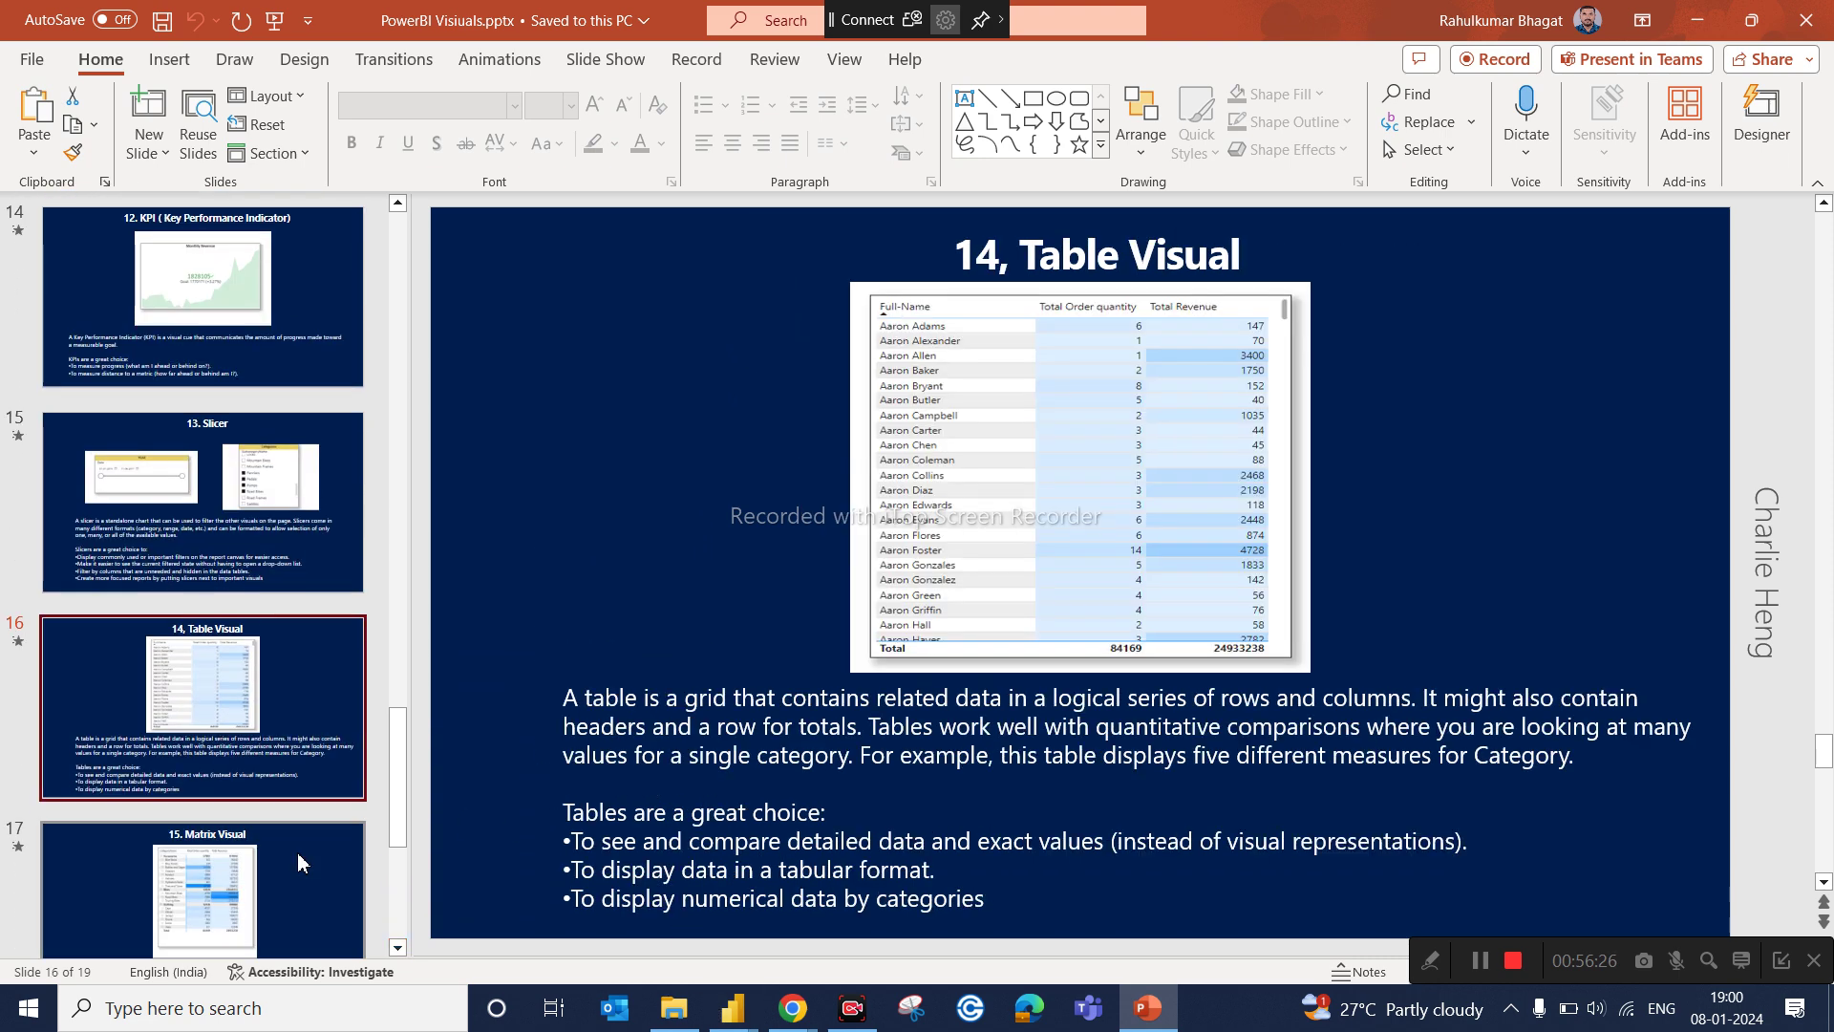
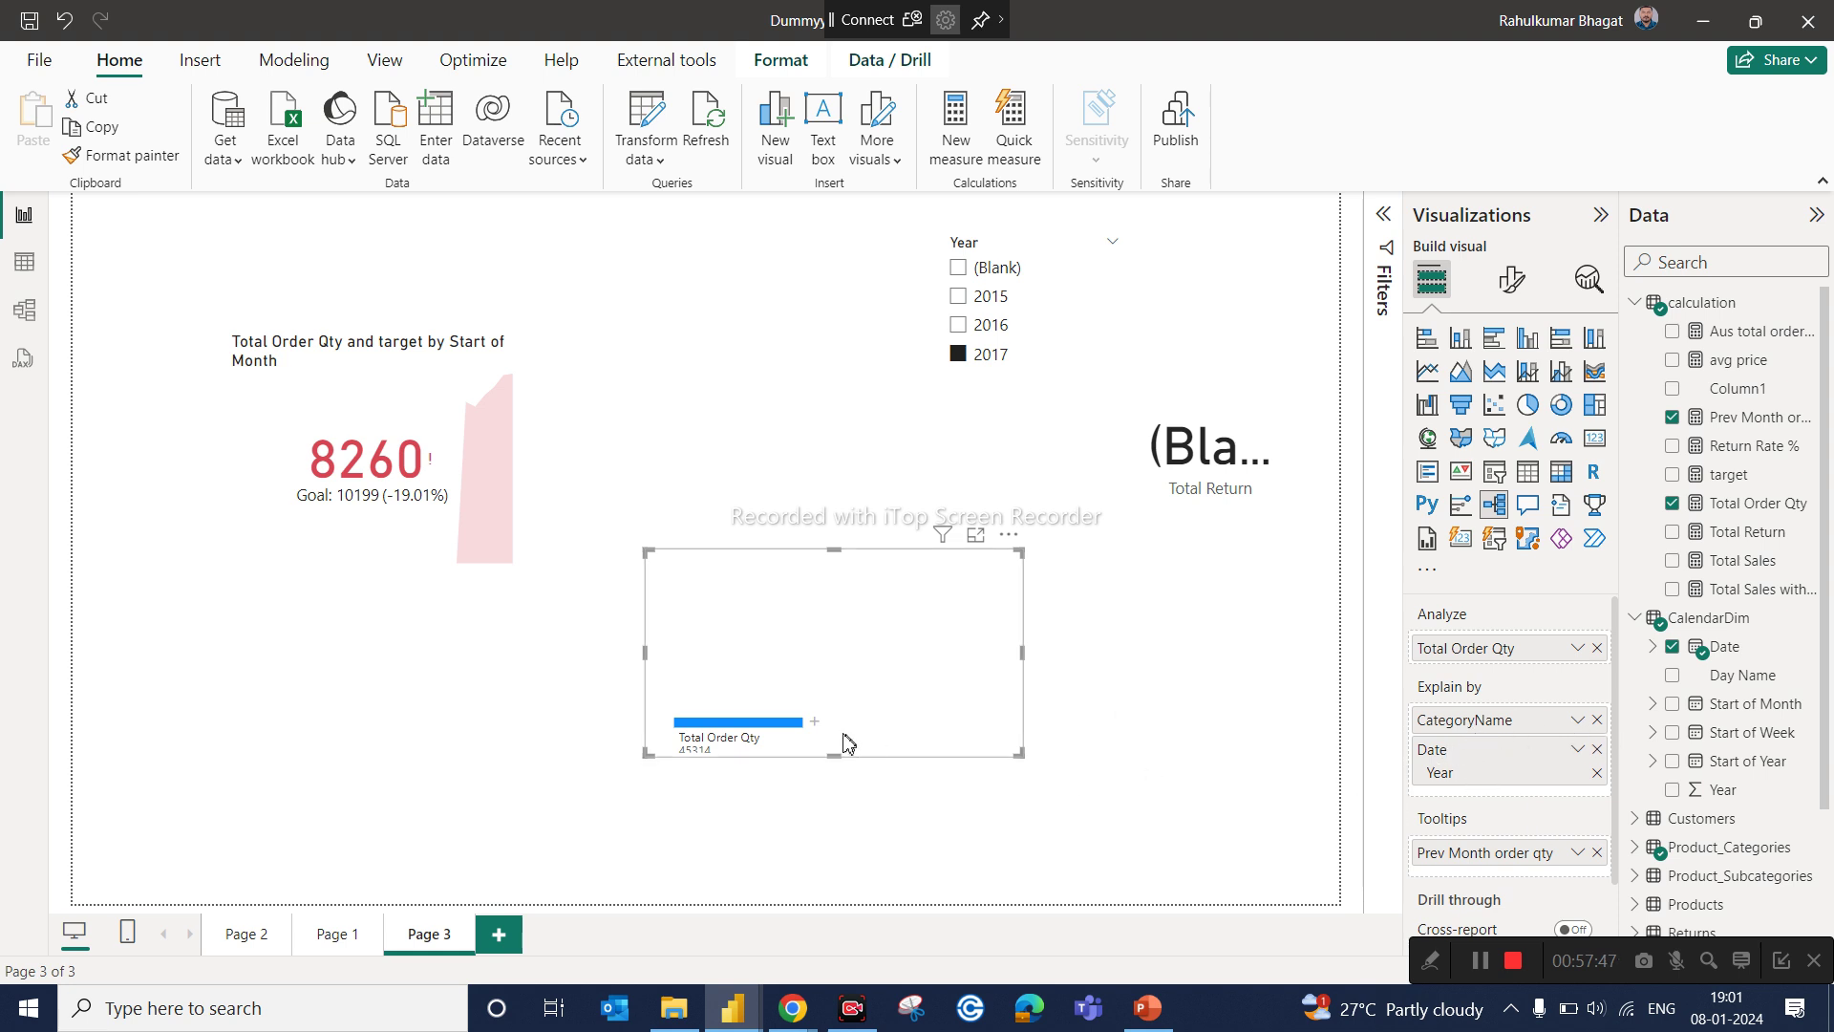
Step: Enlarge the decomposition tree, show it in focus mode, and split Total Order Qty by High value
drag(1021, 754, 1092, 817)
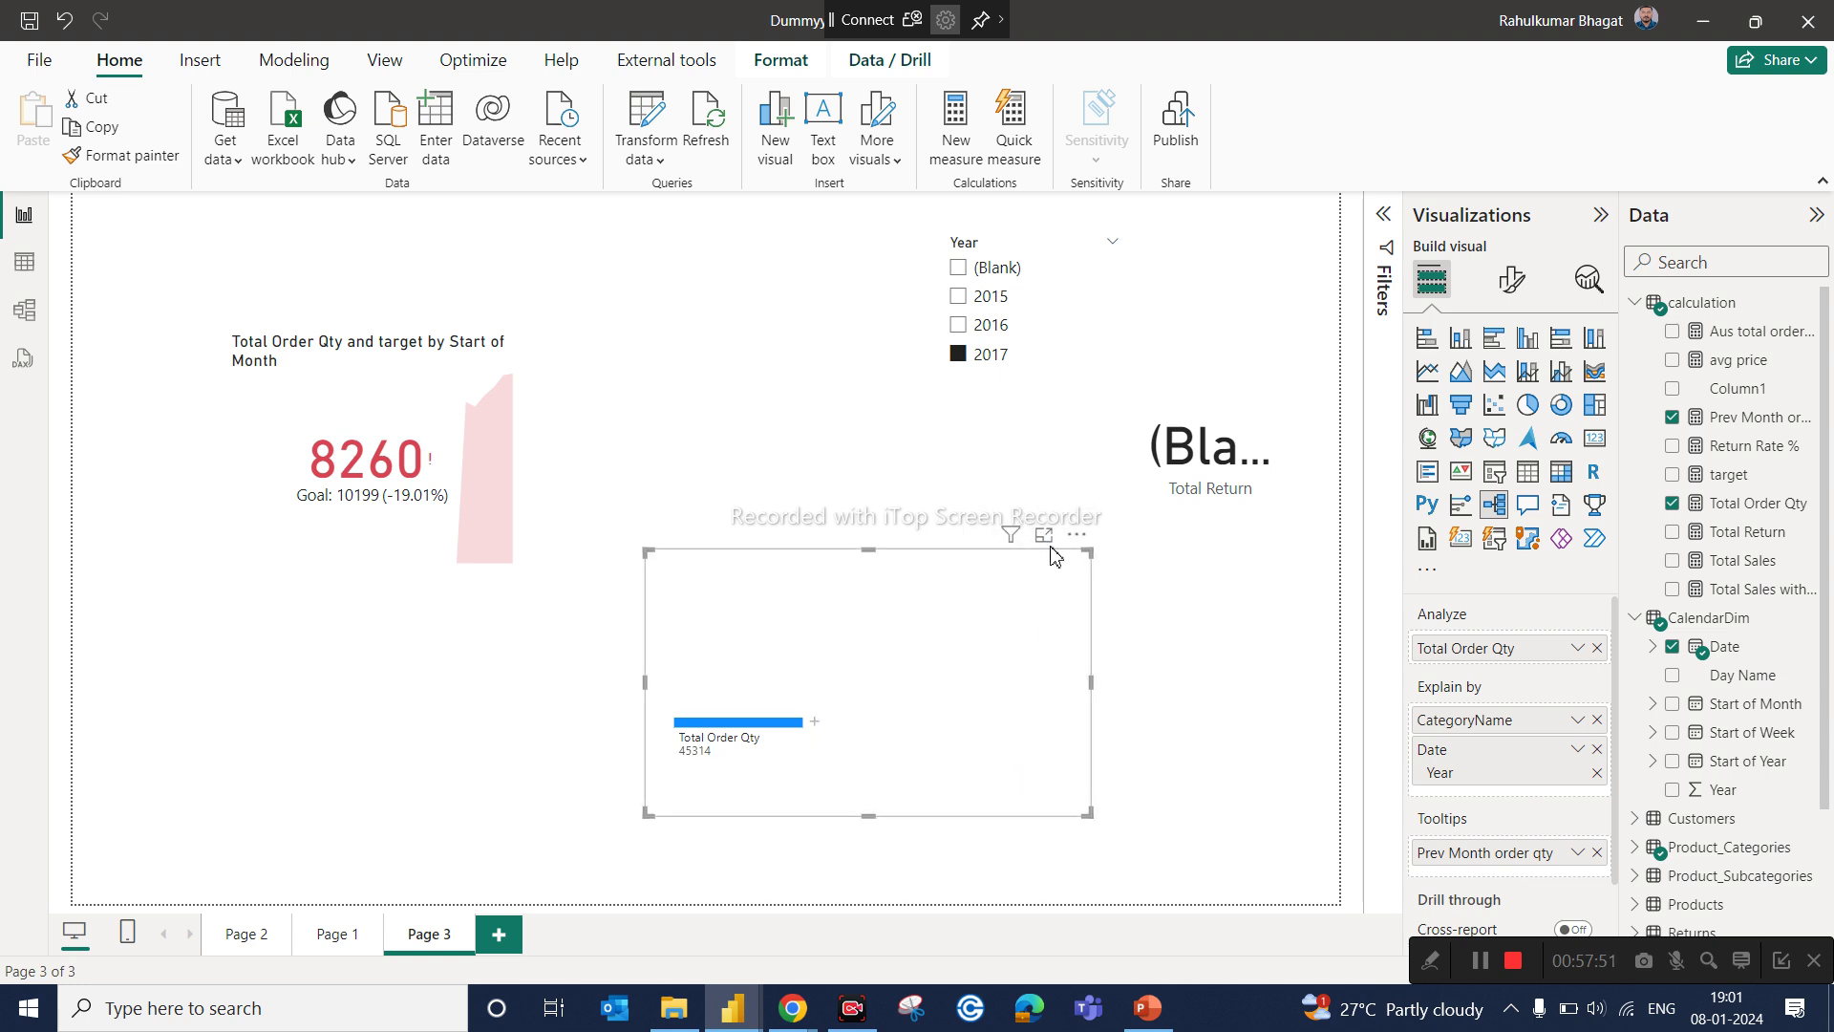
click(1045, 538)
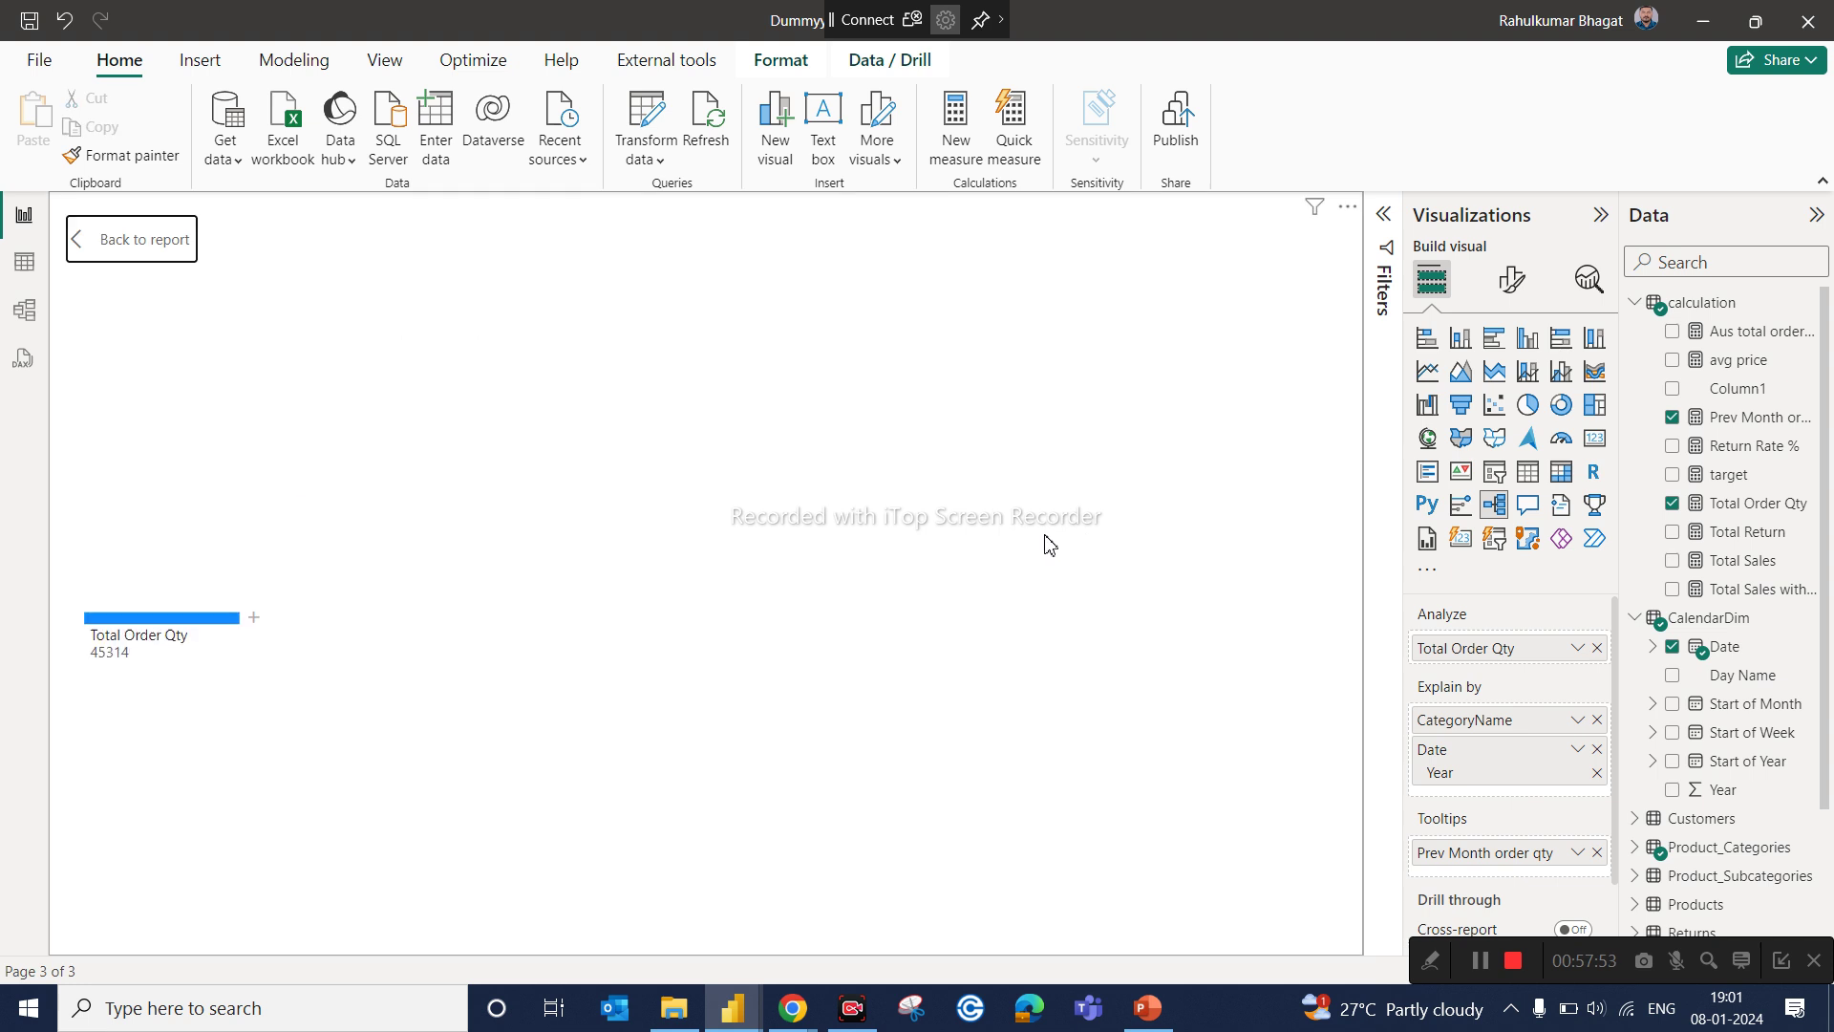
click(255, 623)
click(311, 642)
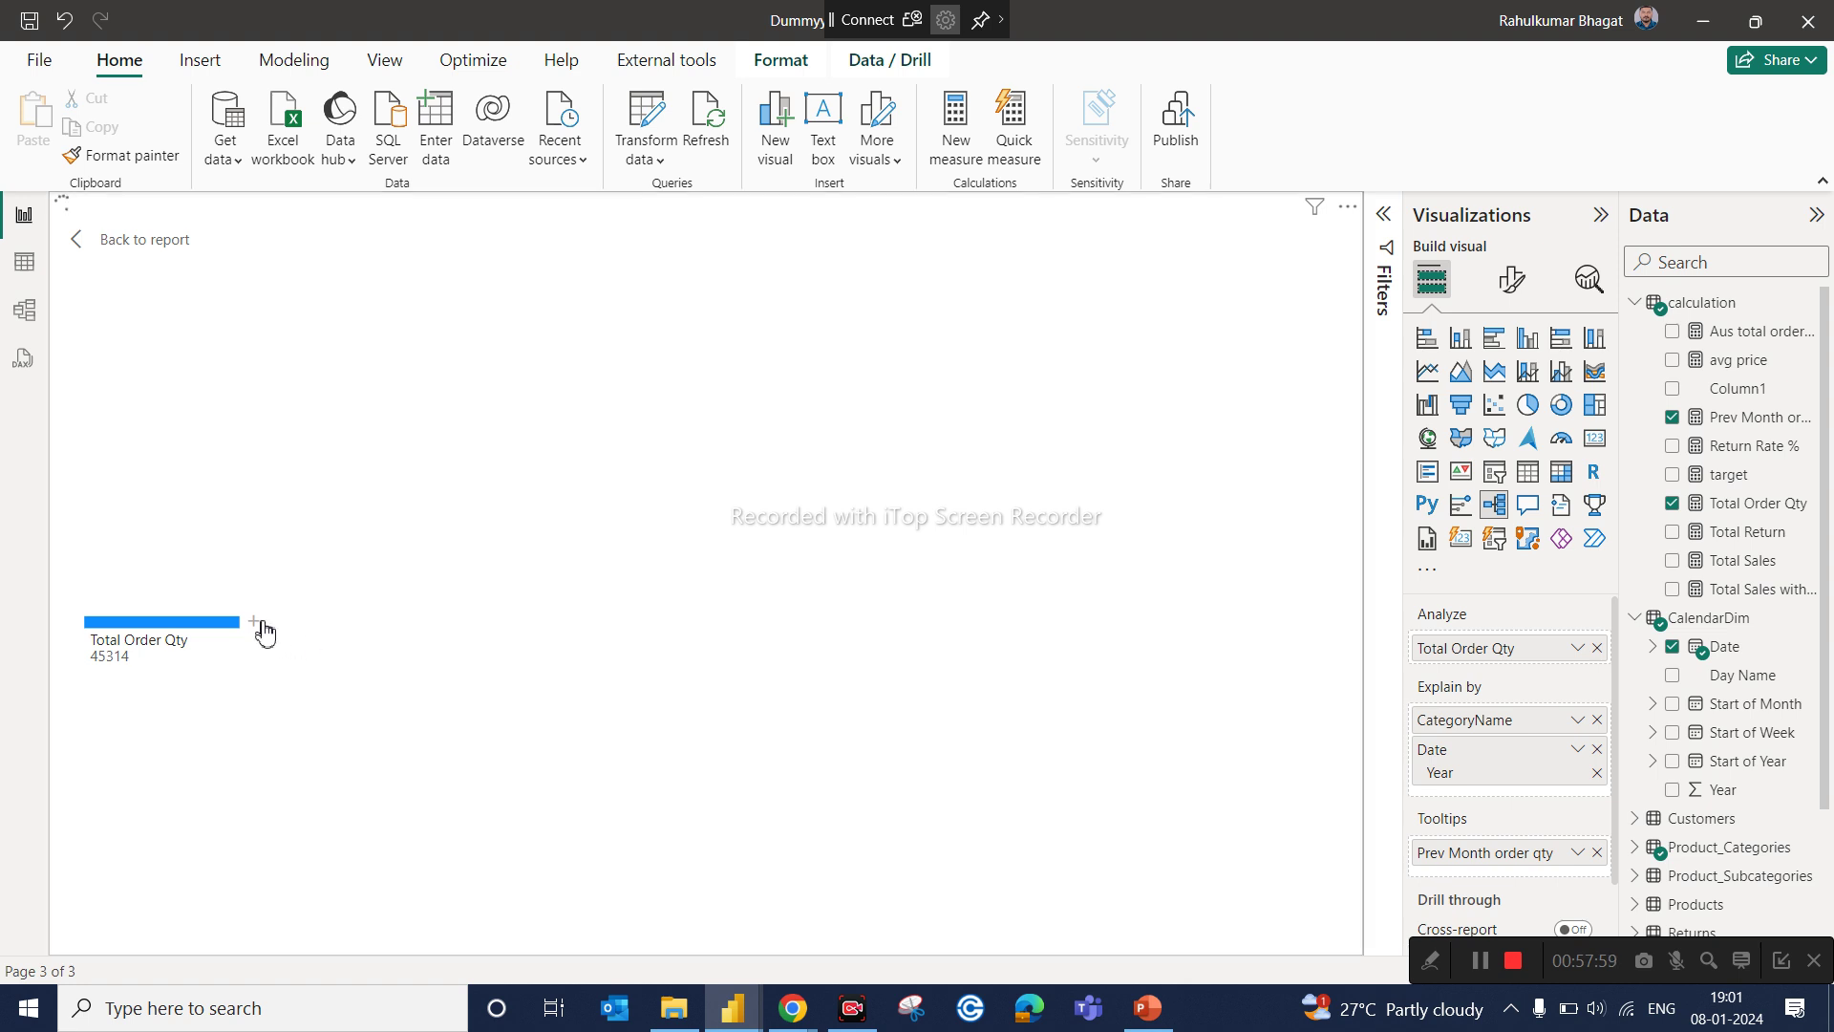
click(260, 626)
click(287, 633)
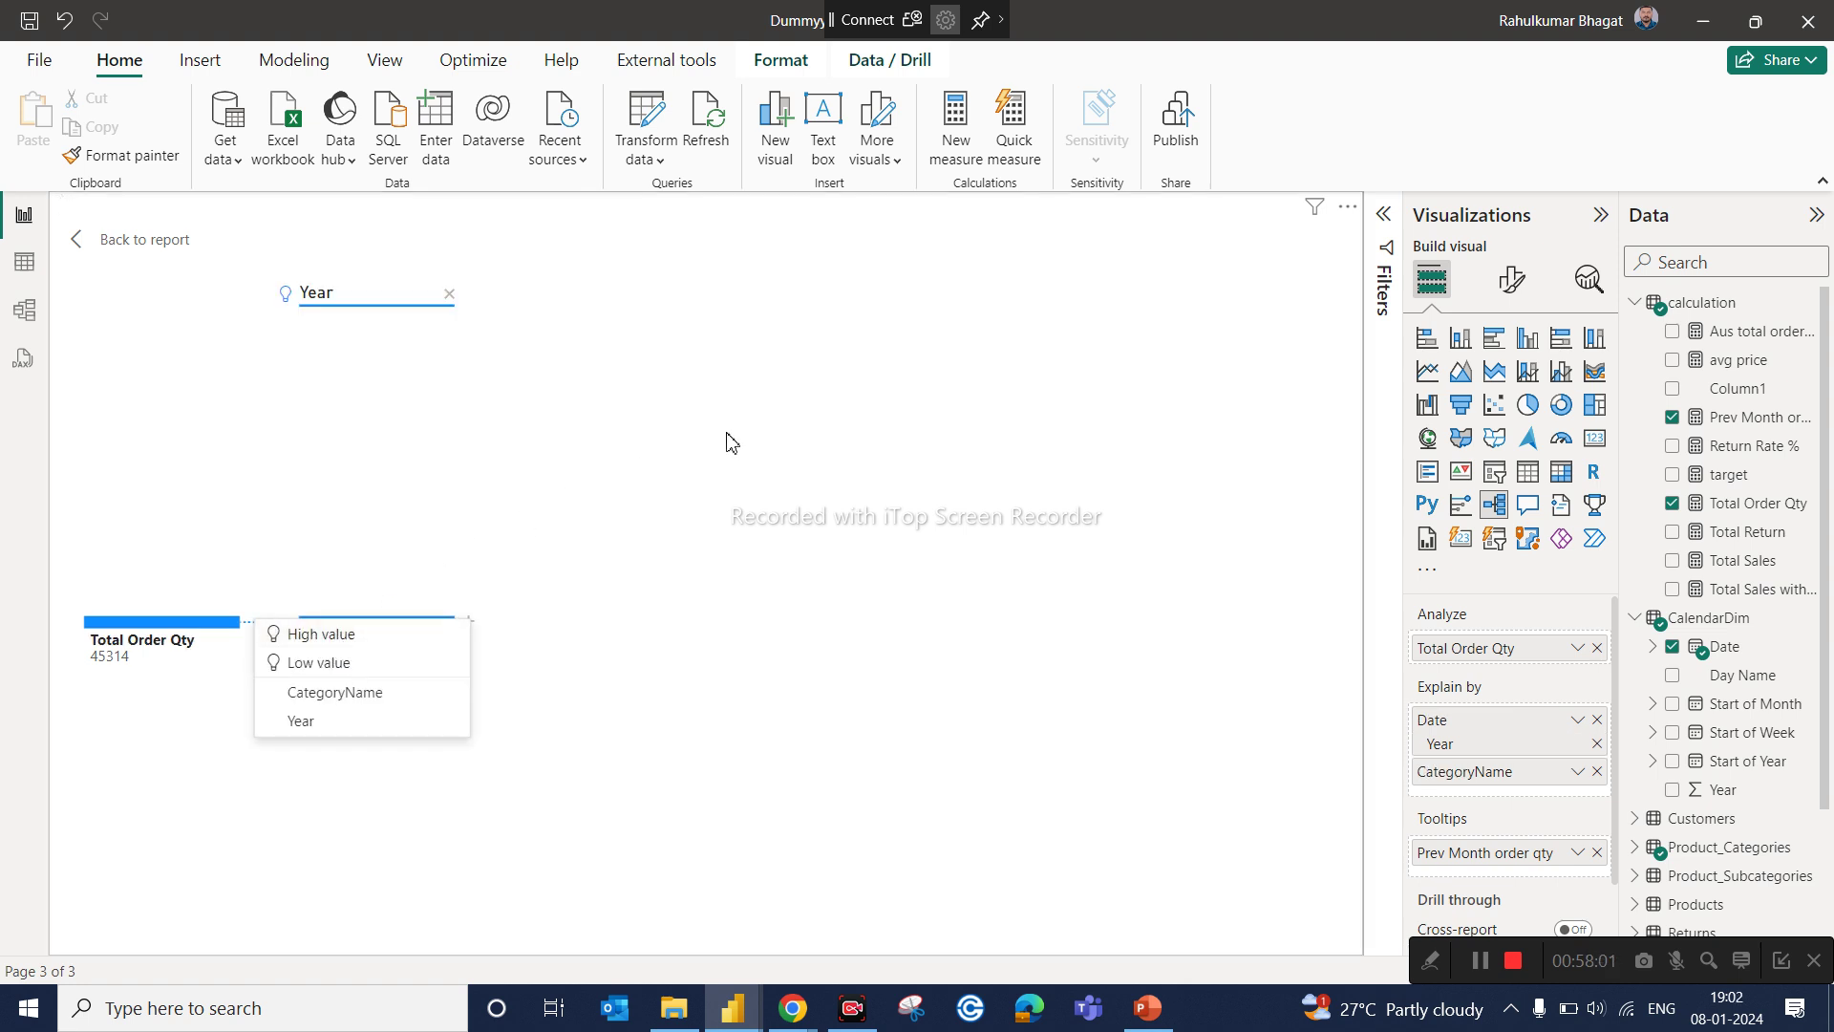
Step: Split the 2017 node of the decomposition tree by High value
mouse_move(386, 635)
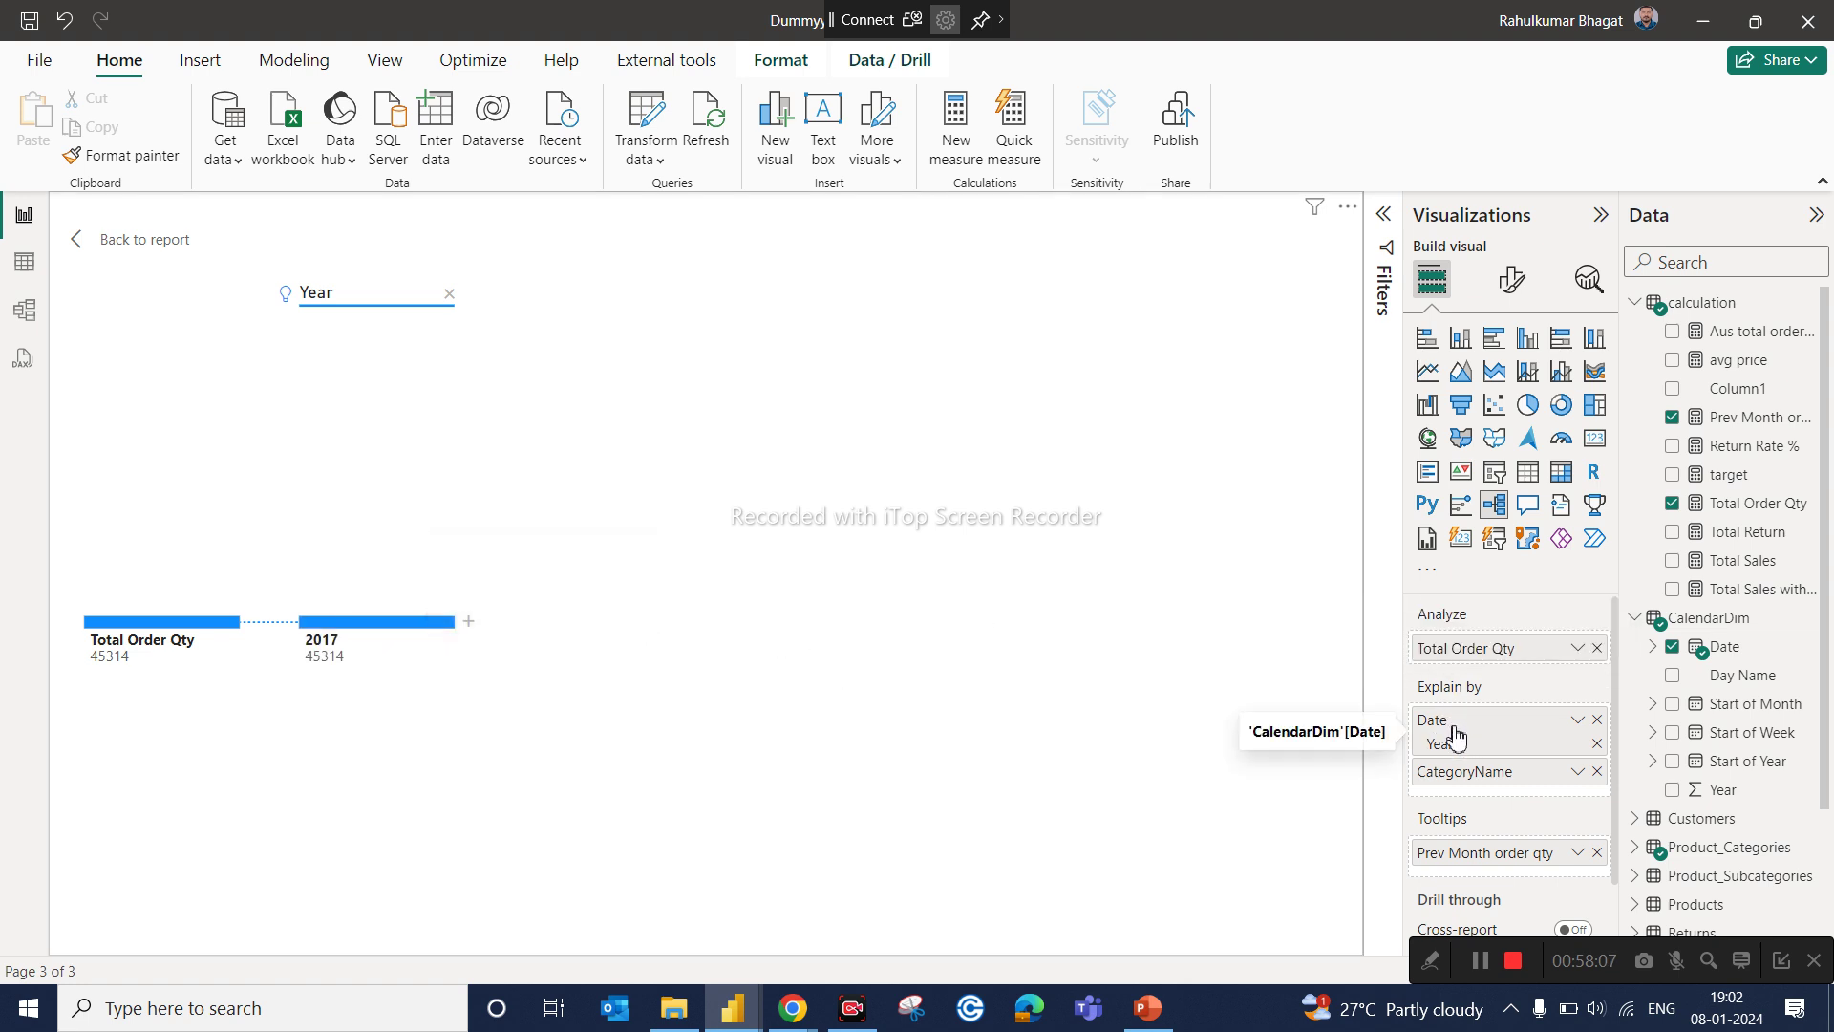
click(468, 622)
click(524, 636)
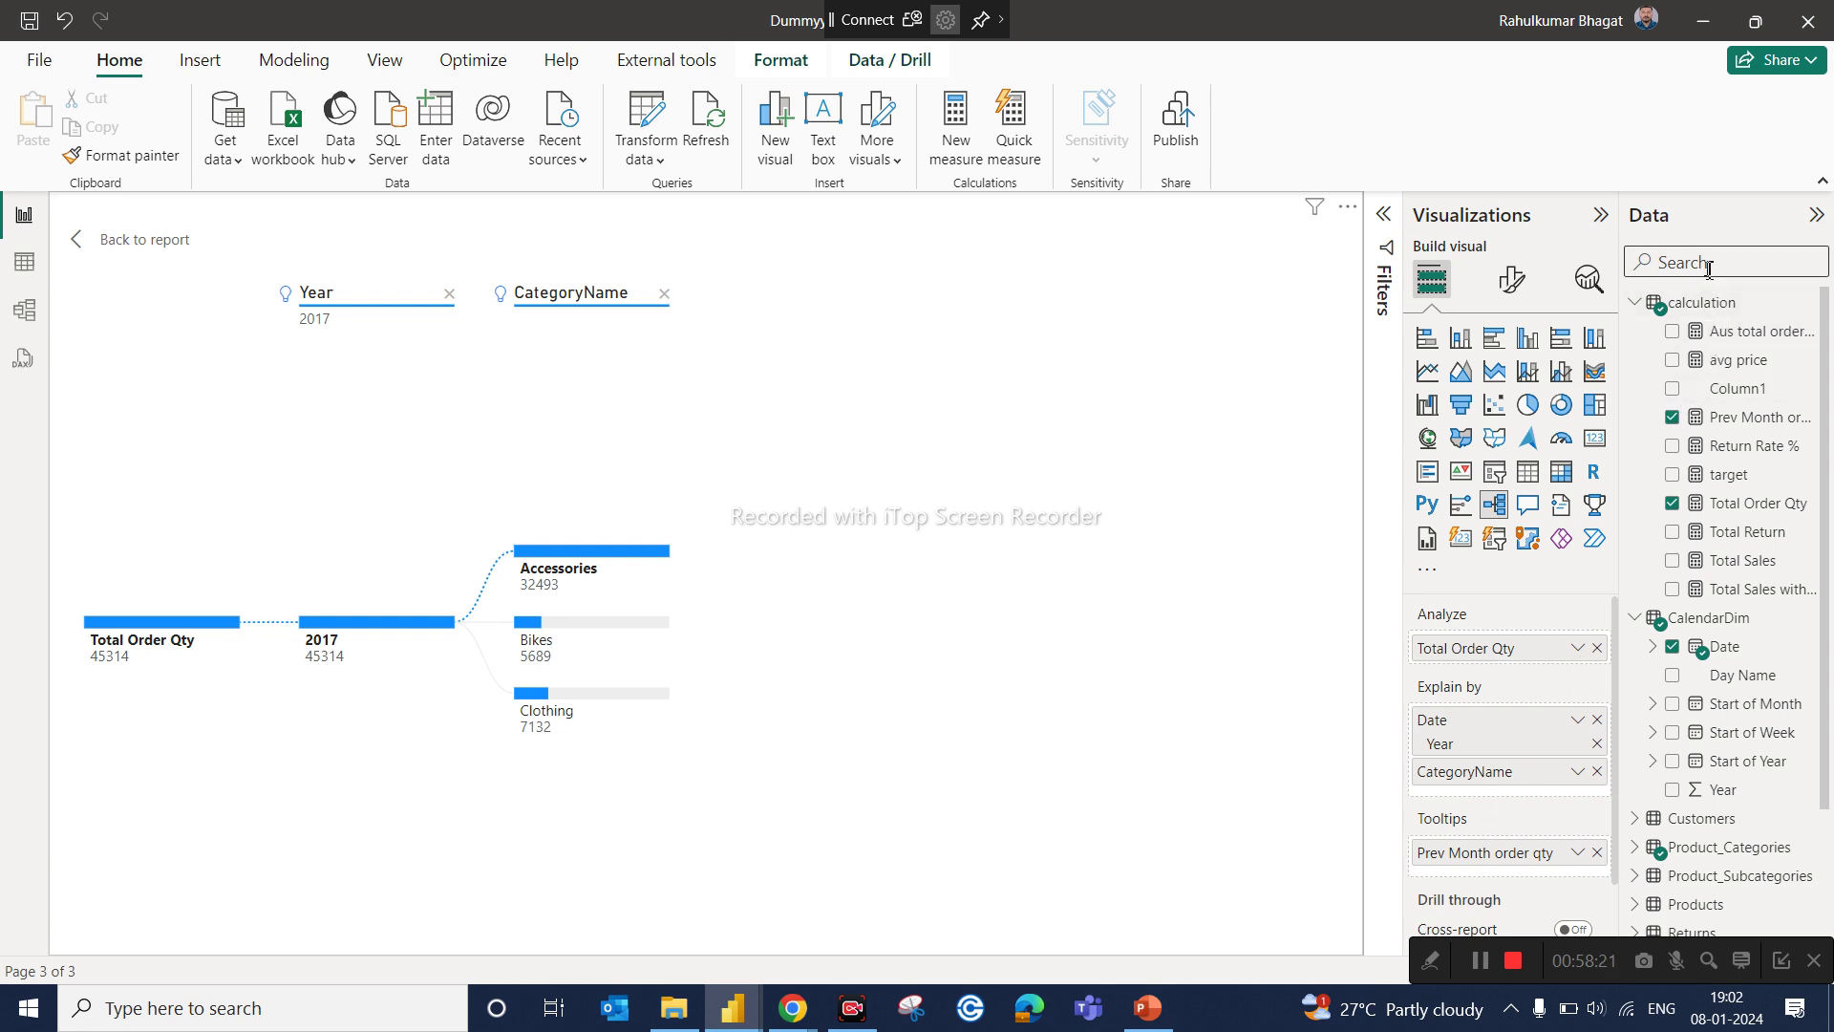
Step: Search the fields for "sub" and add SubcategoryName to the tree's Explain by fields, below CategoryName
text(cub)
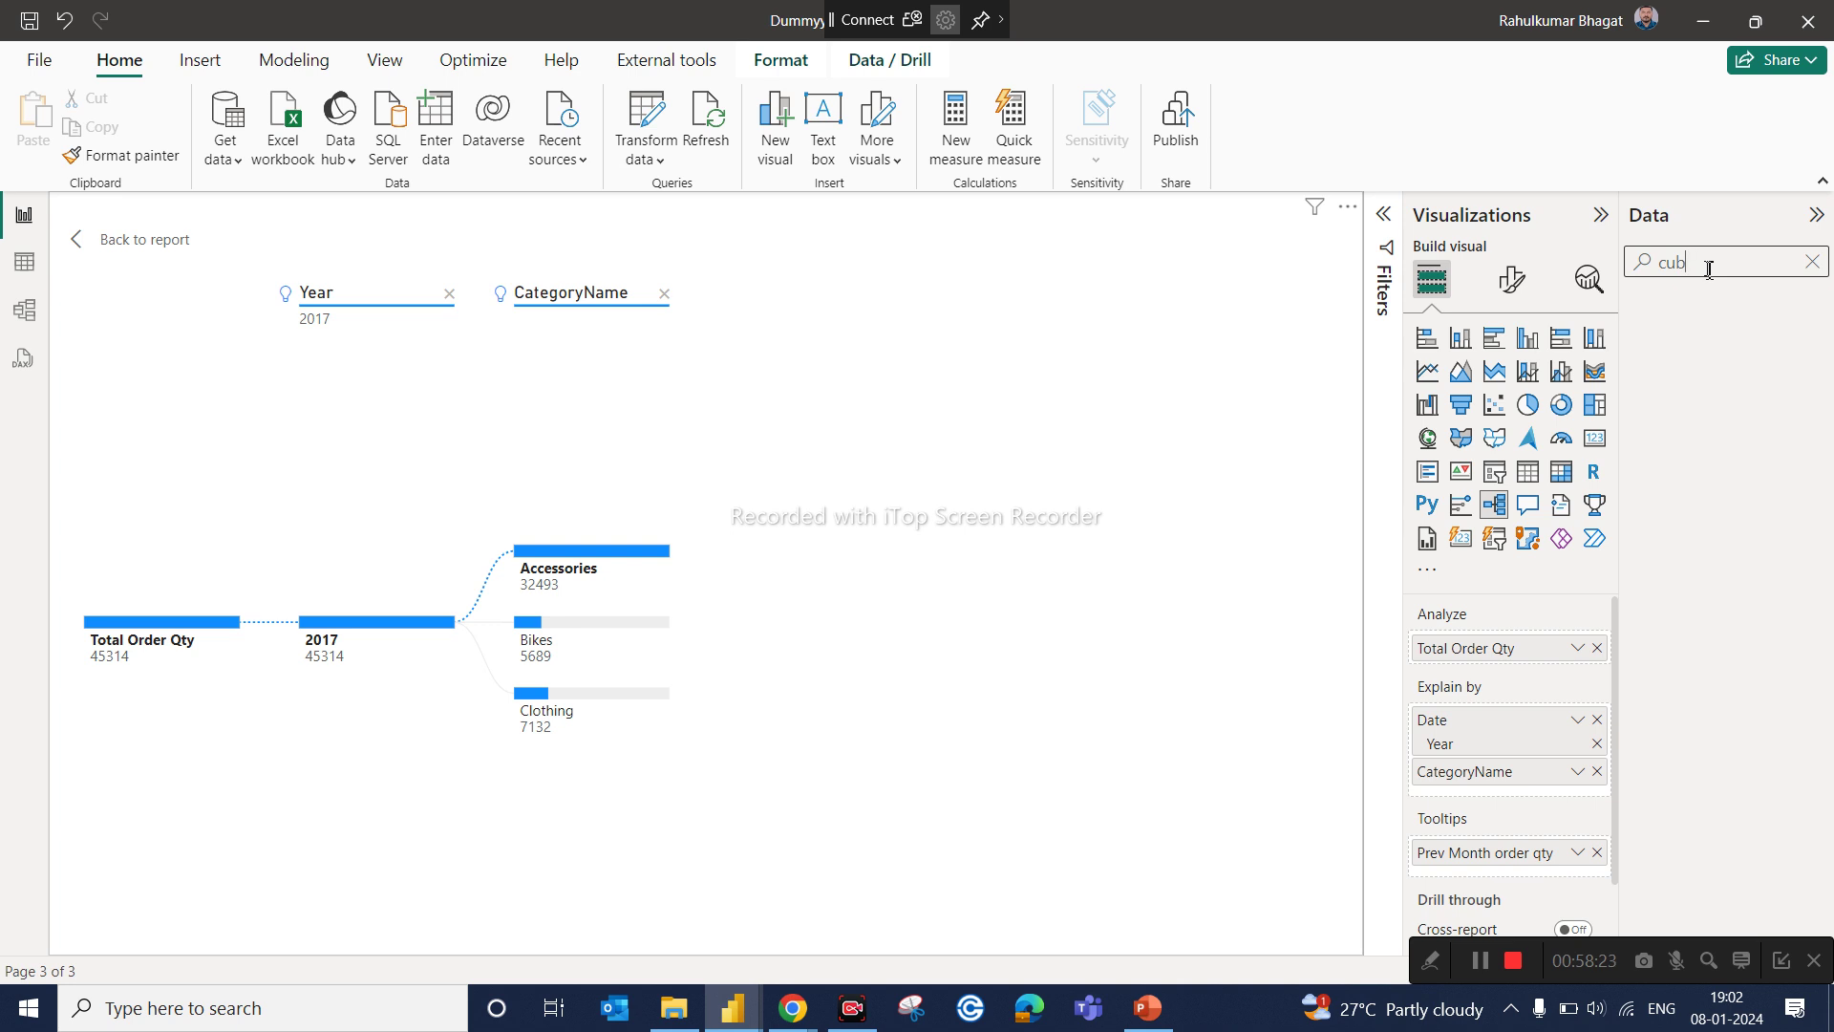
key(BackSpace)
key(BackSpace)
key(BackSpace)
text(sub)
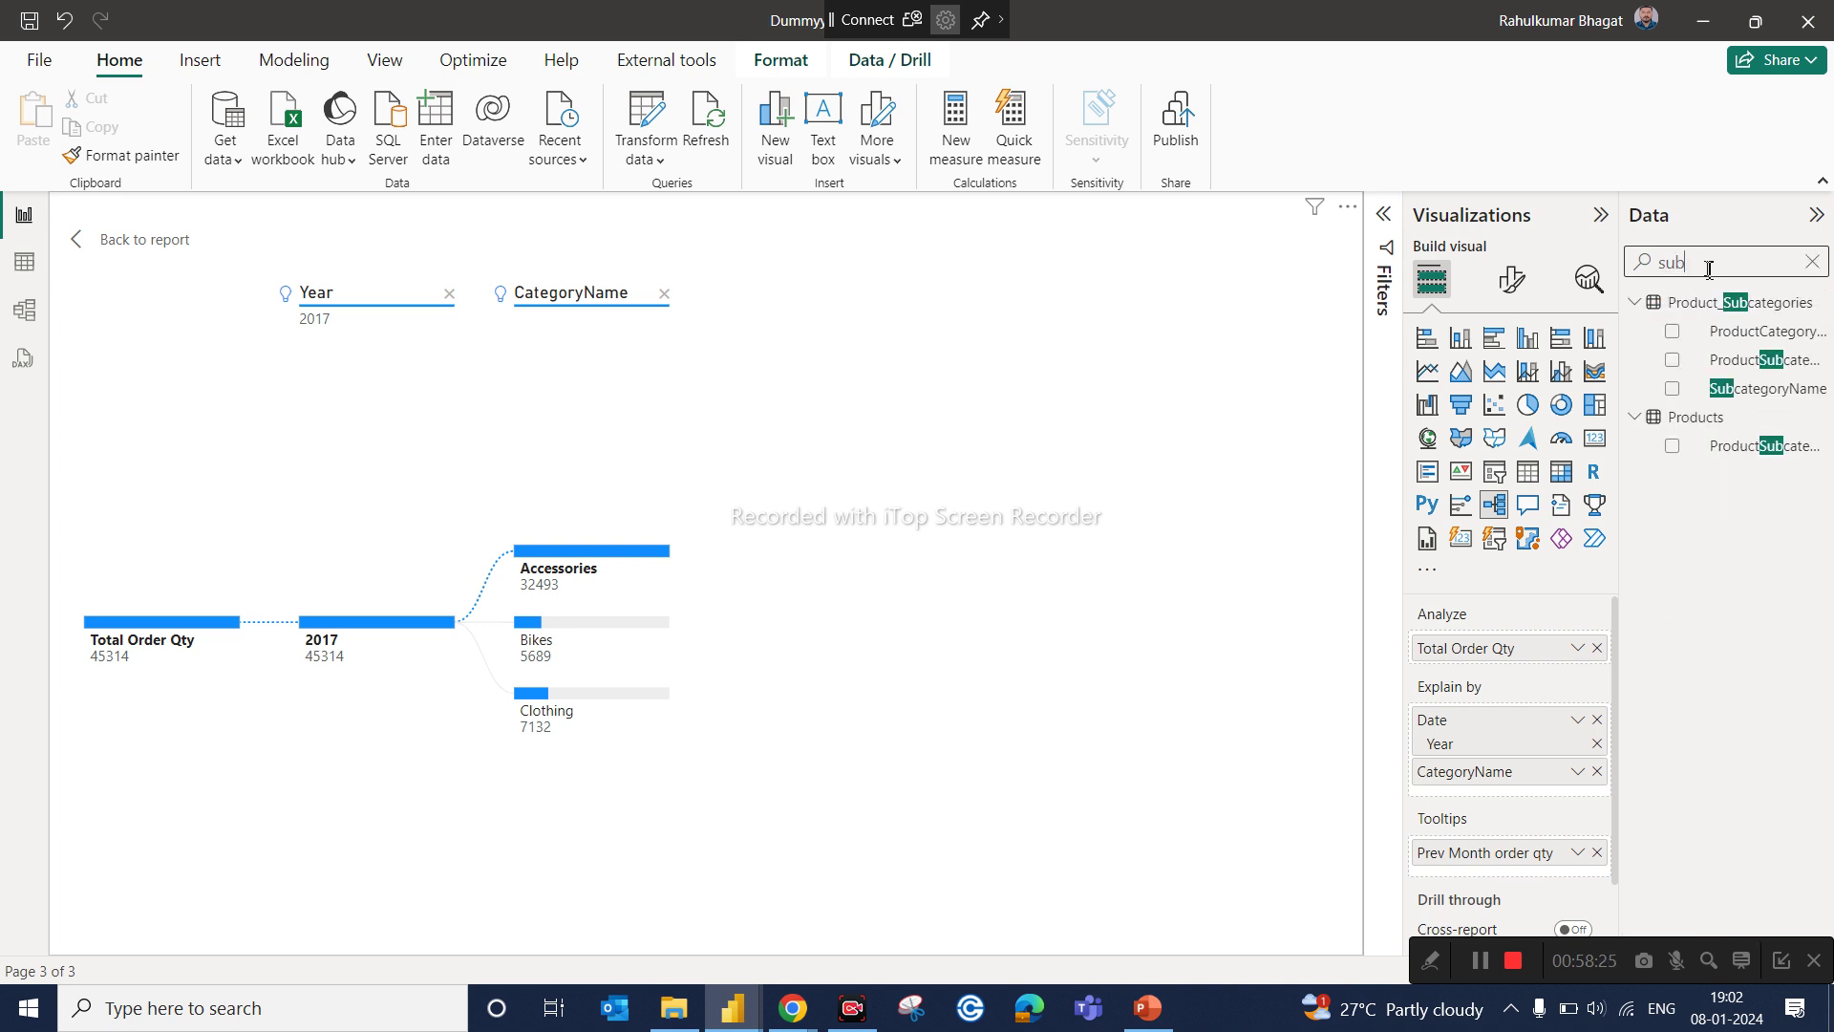
mouse_move(1768, 389)
mouse_down()
mouse_move(1680, 482)
mouse_move(1545, 786)
mouse_move(1575, 791)
mouse_up()
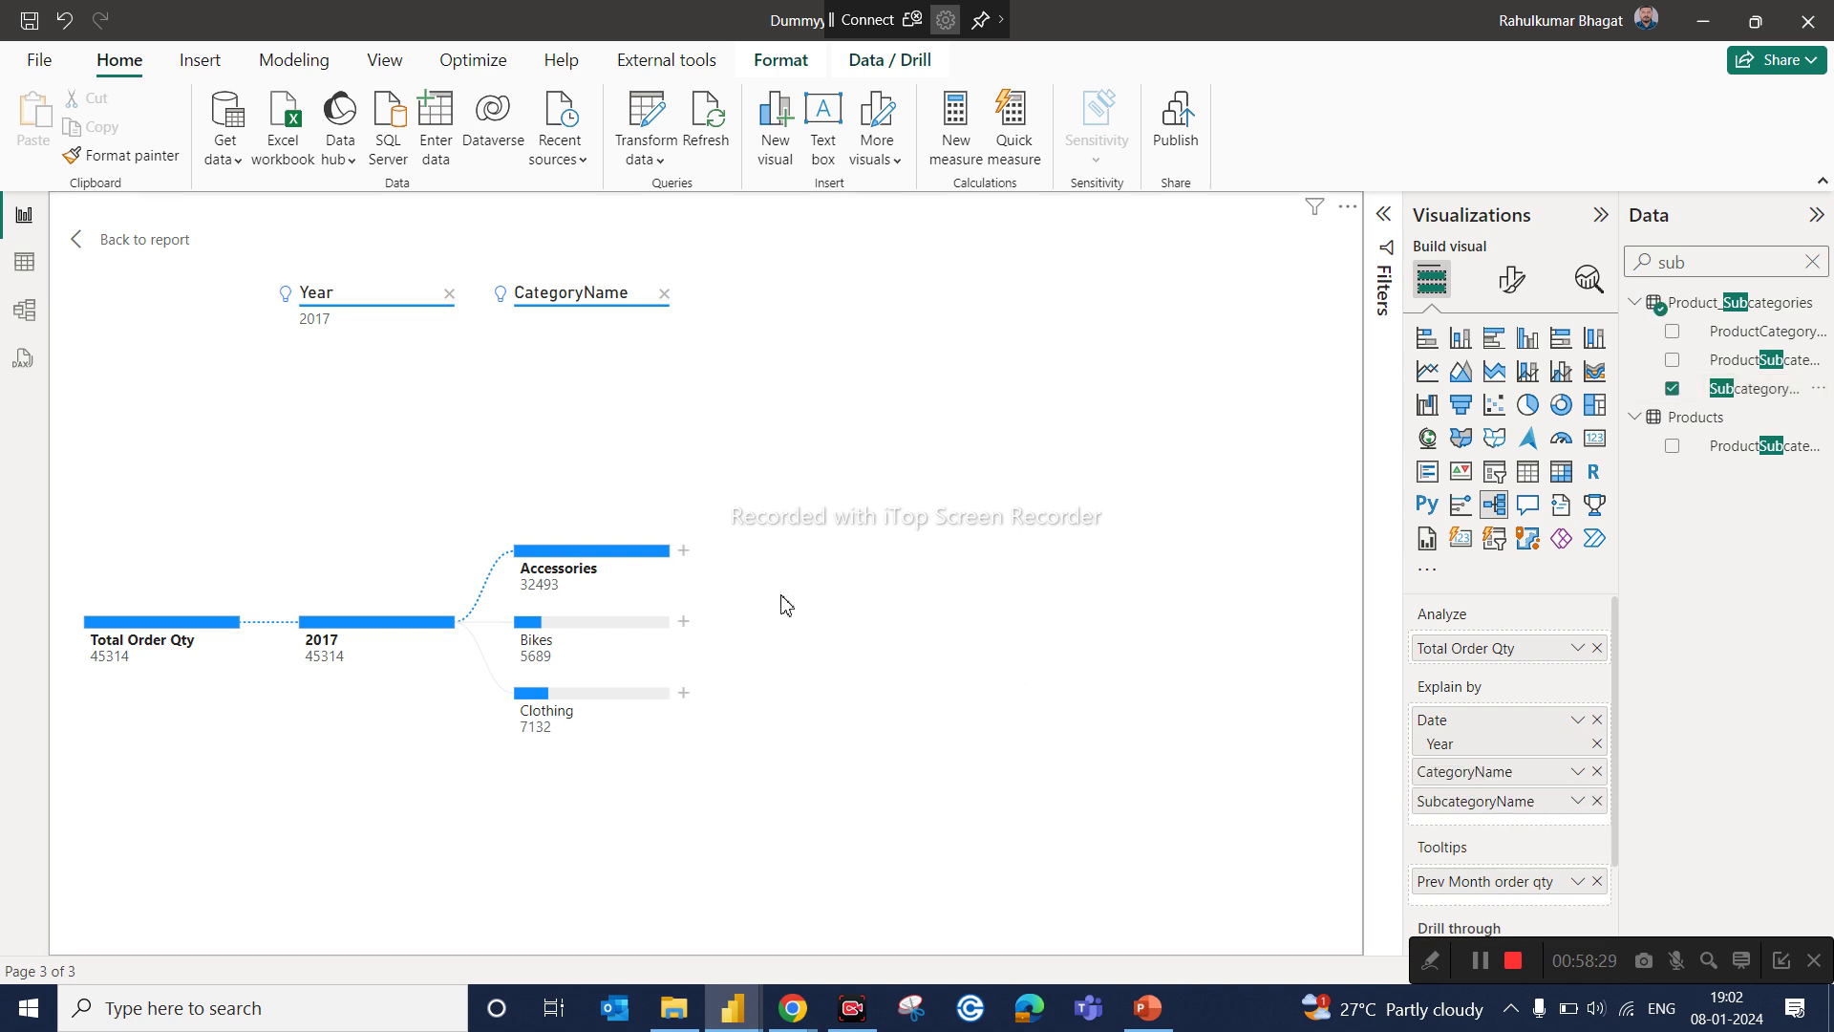
Step: Split the Accessories node by High value, examine the tree's branches and tooltips, and return to the report
click(684, 554)
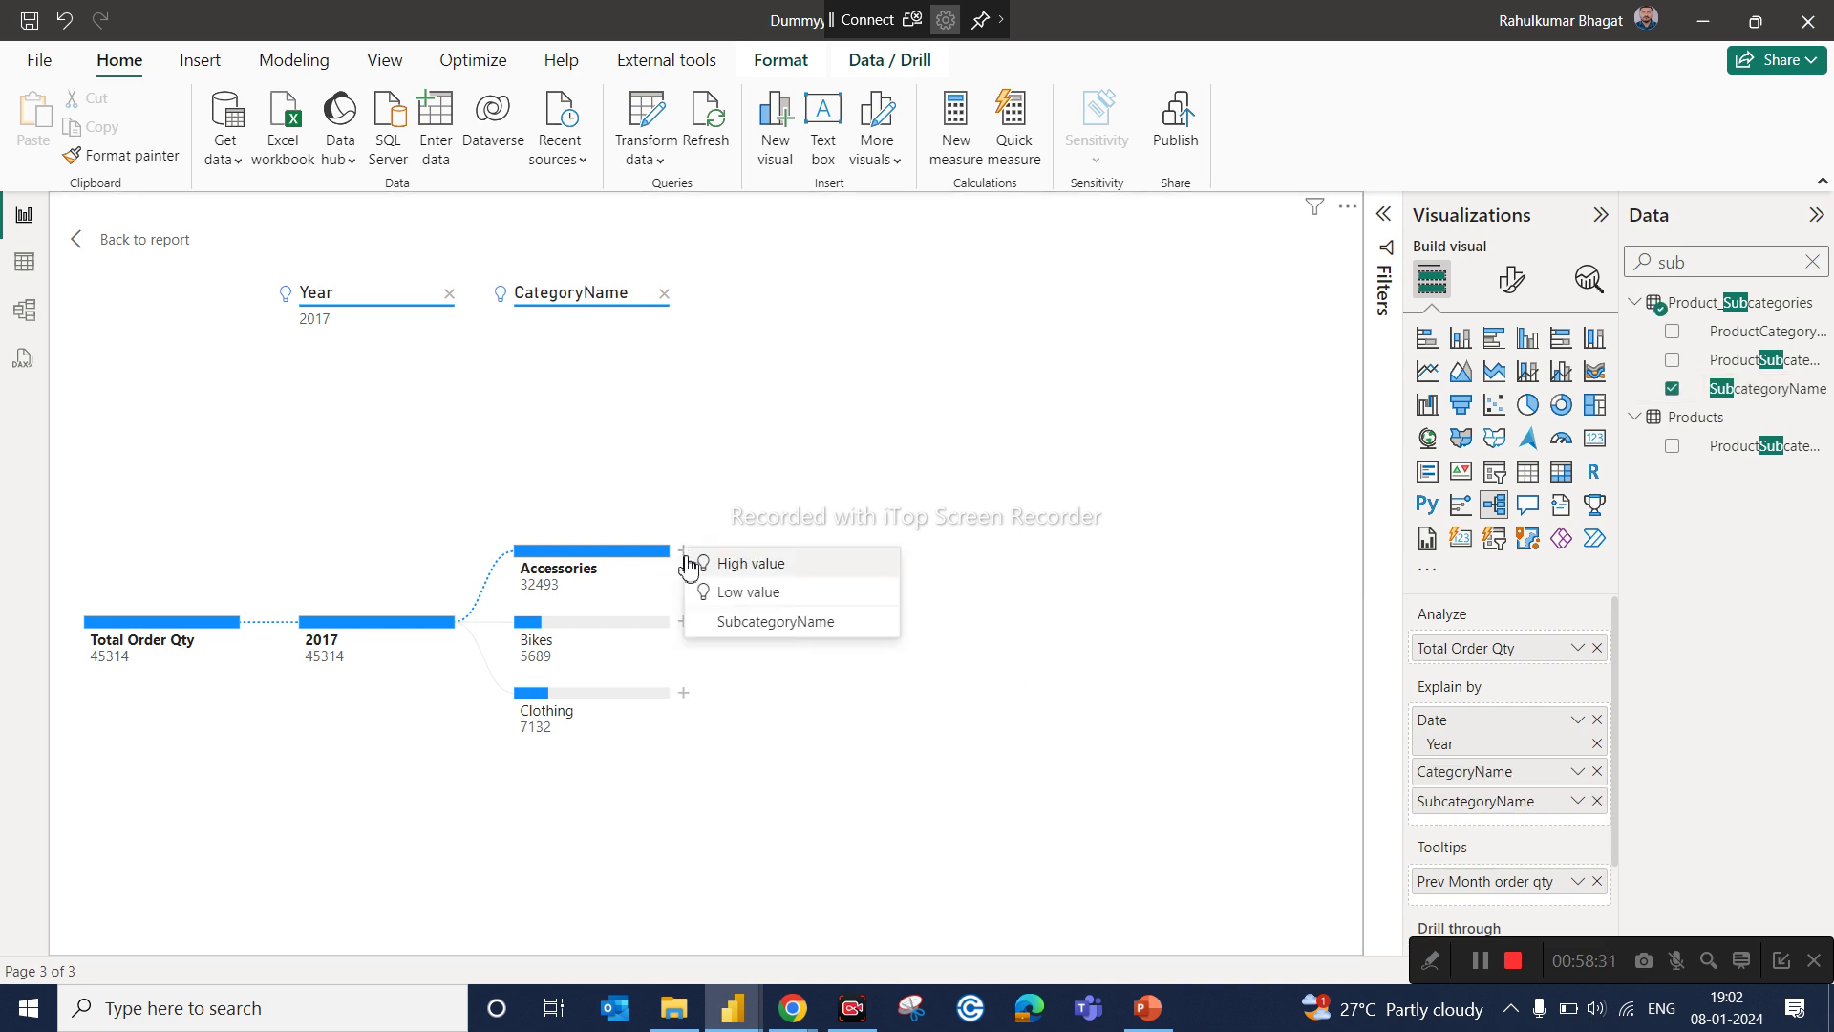
click(769, 570)
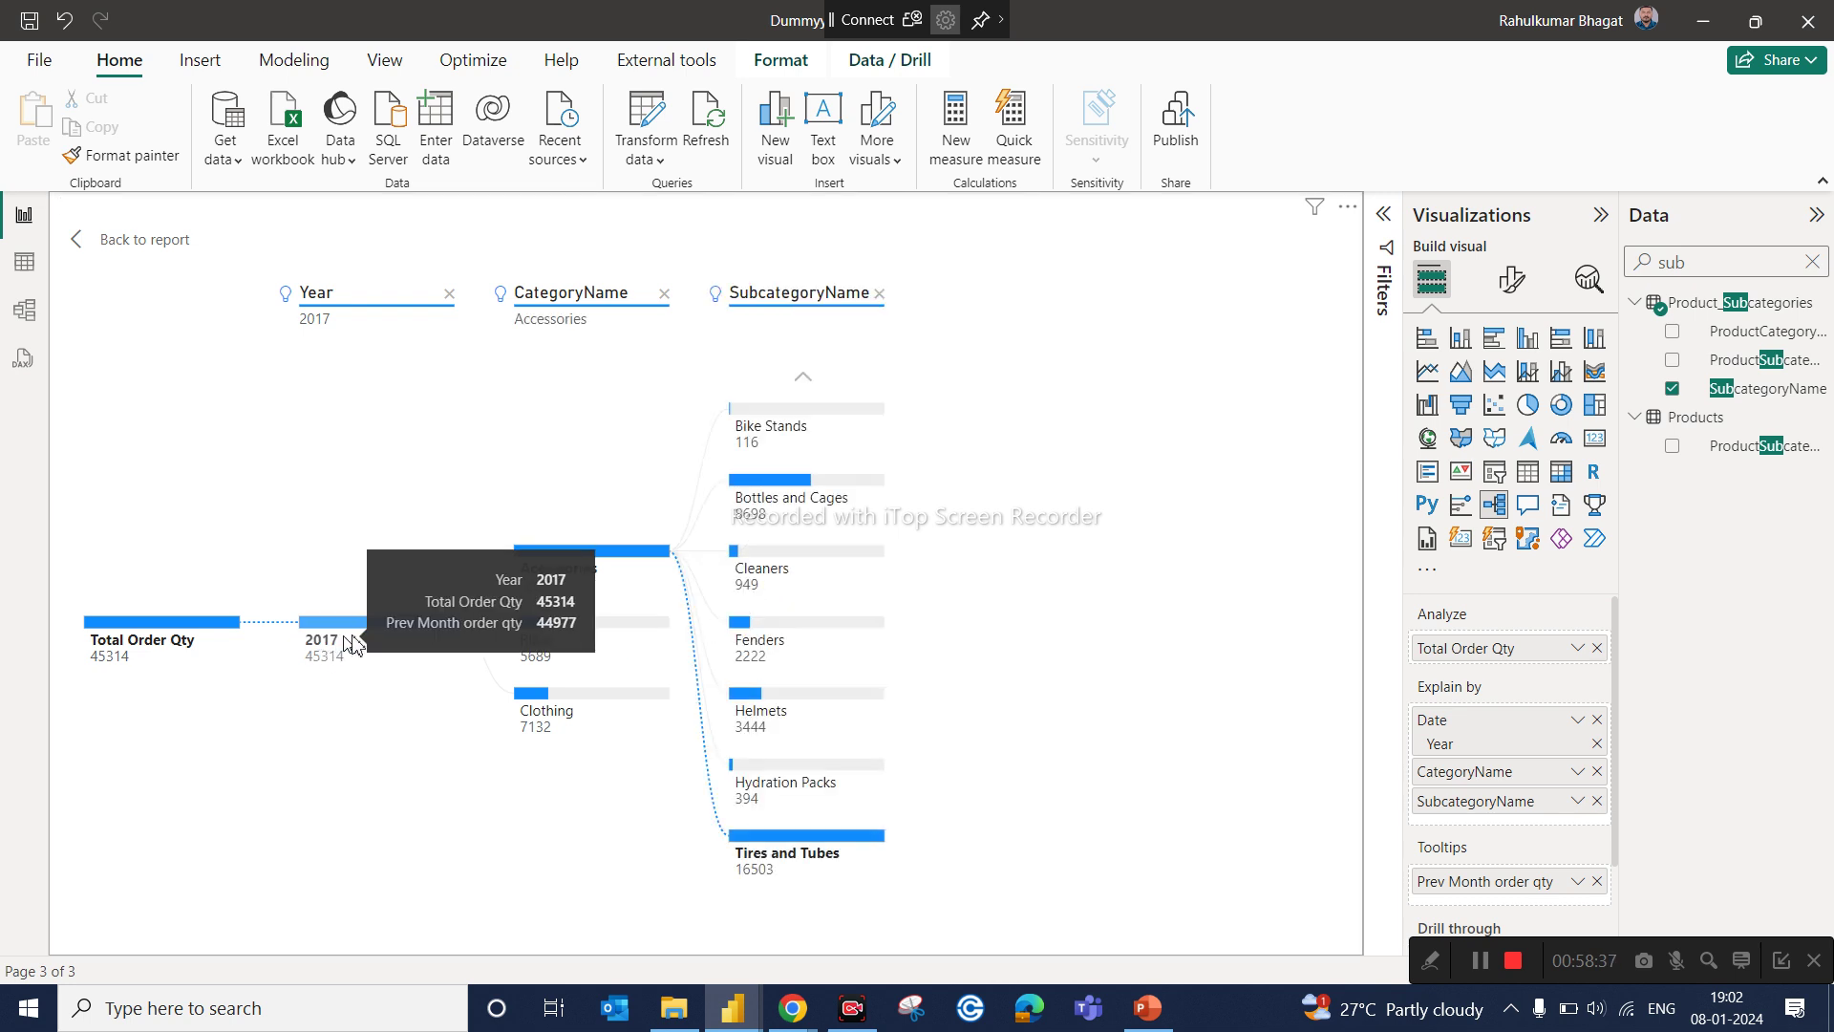
mouse_move(562, 591)
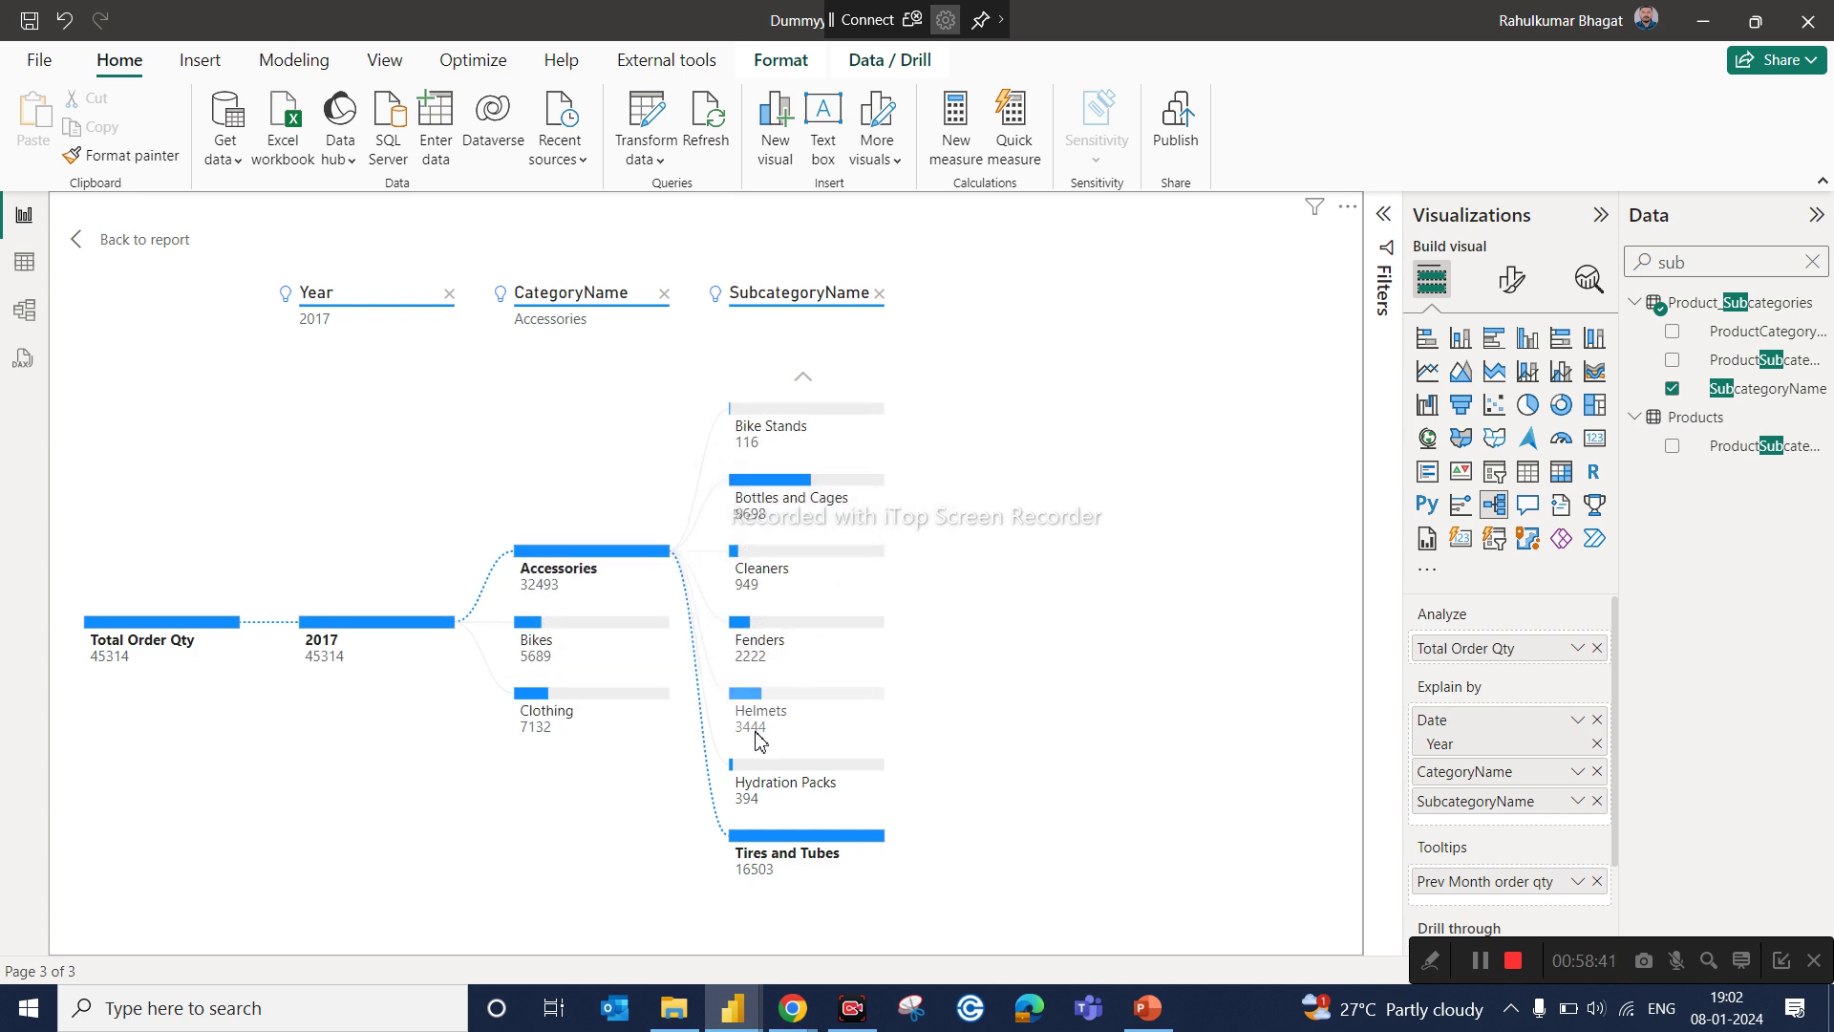
click(128, 246)
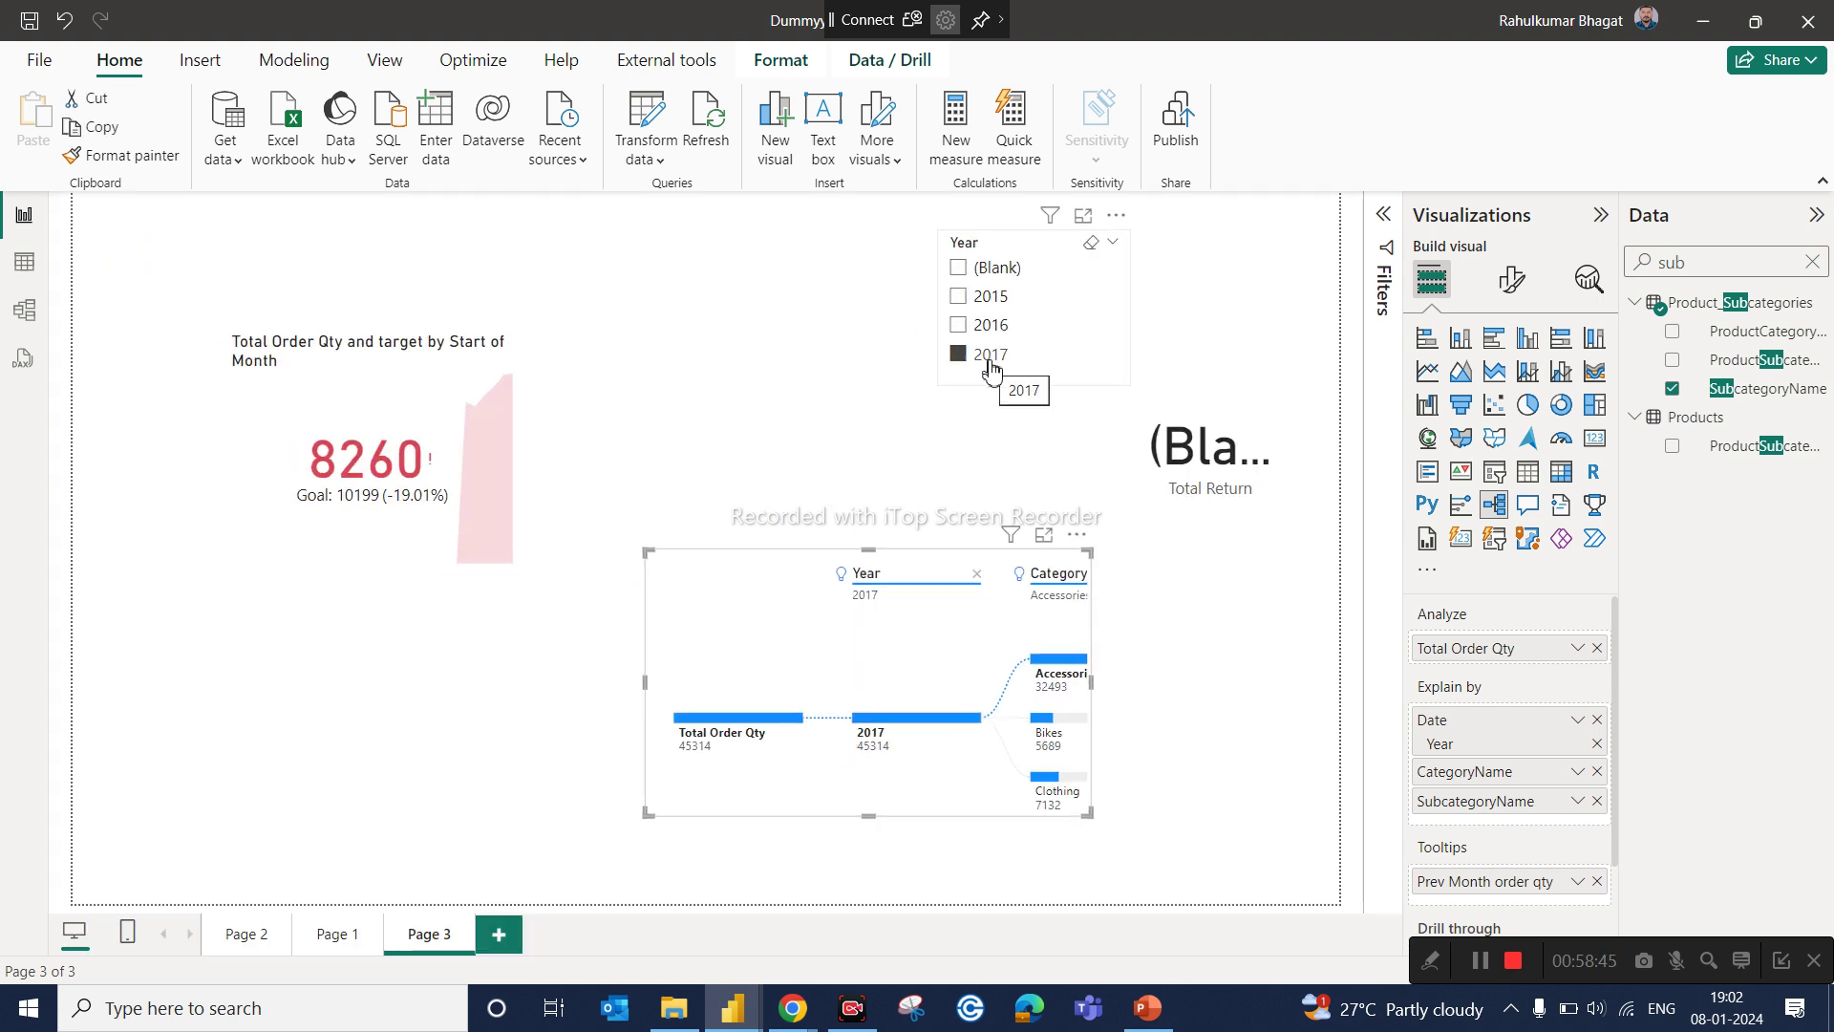
Step: Clear 2017 from the Year slicer, and in focus mode follow the decomposition tree's 2016 branch before returning to the report
click(990, 366)
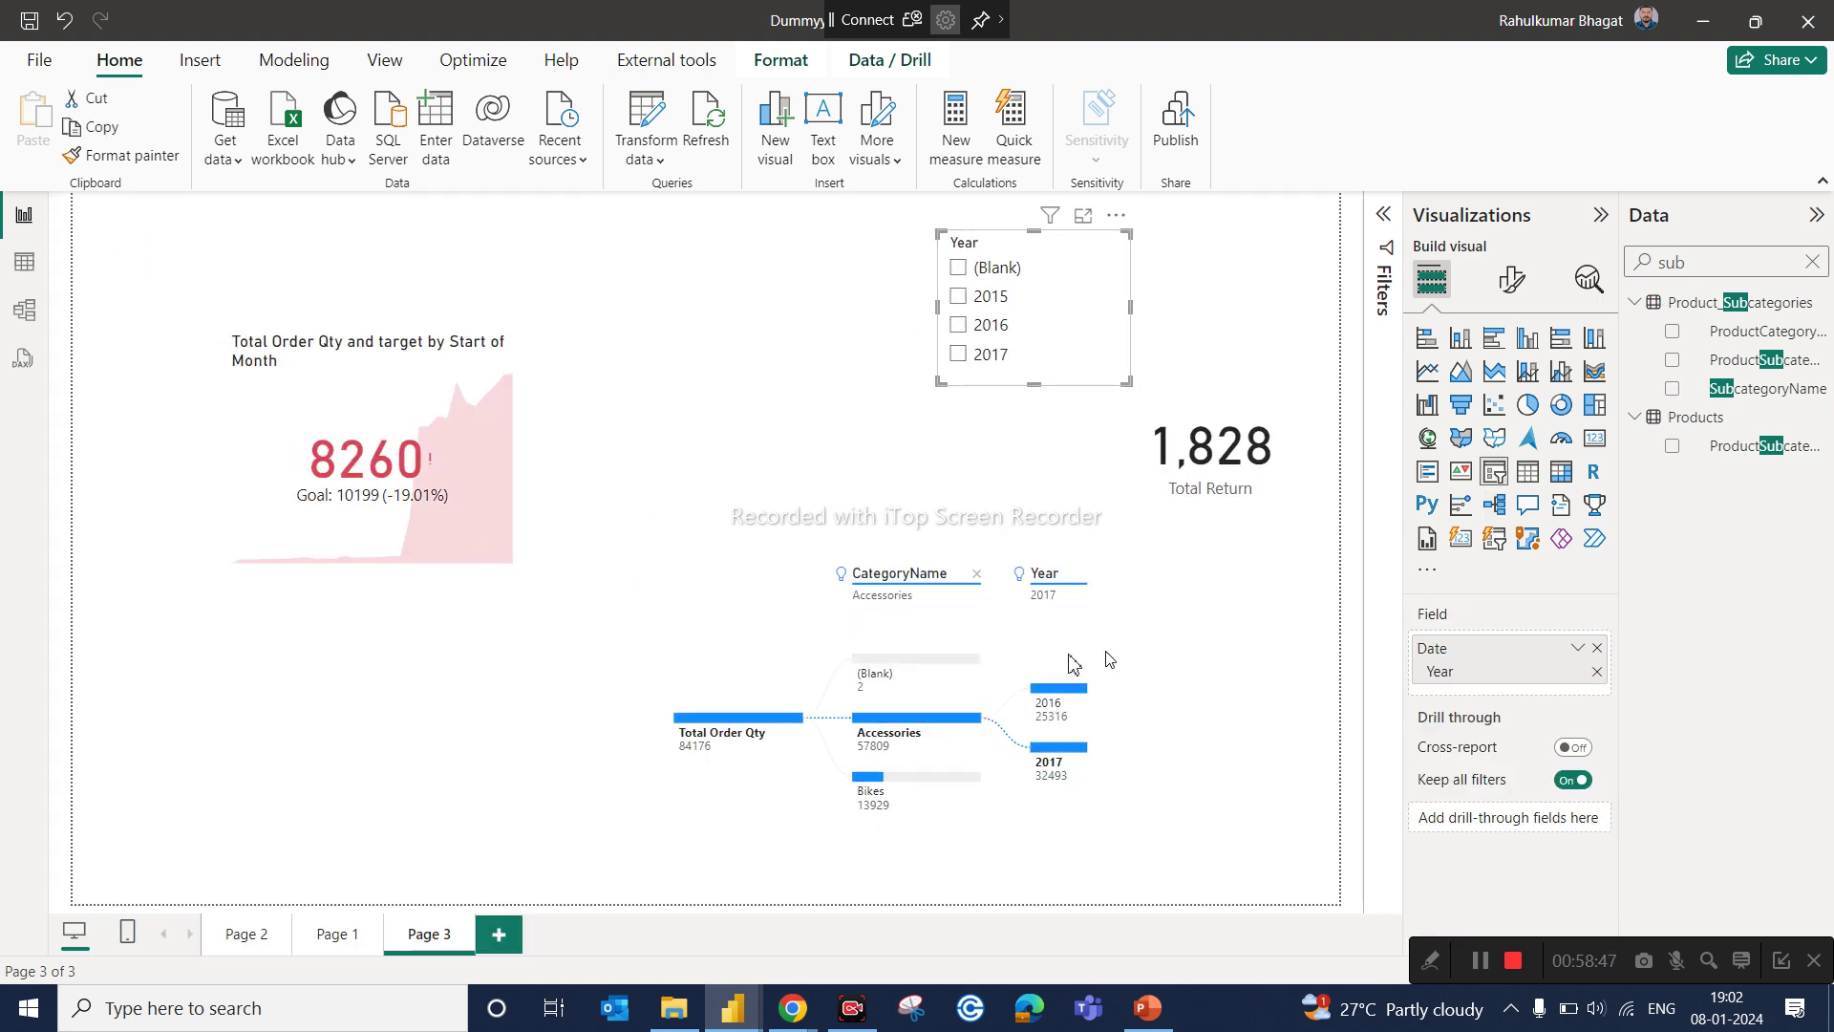
click(1044, 535)
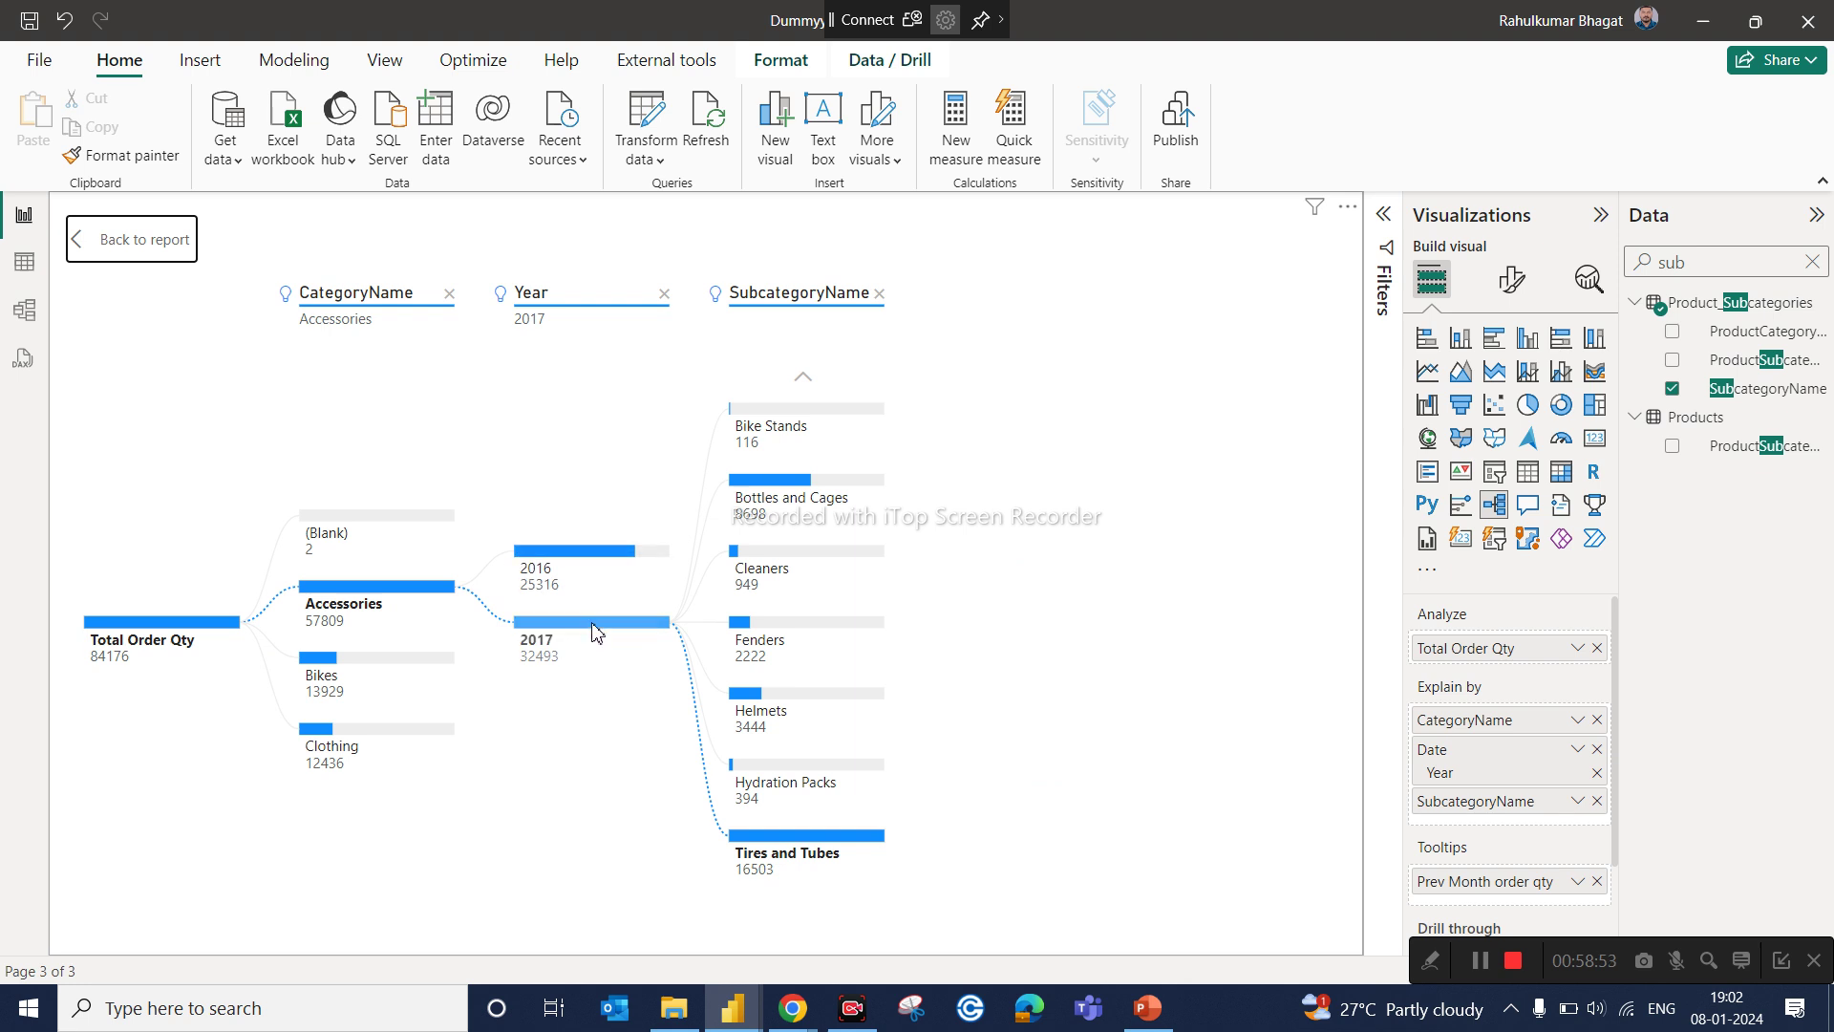
click(579, 552)
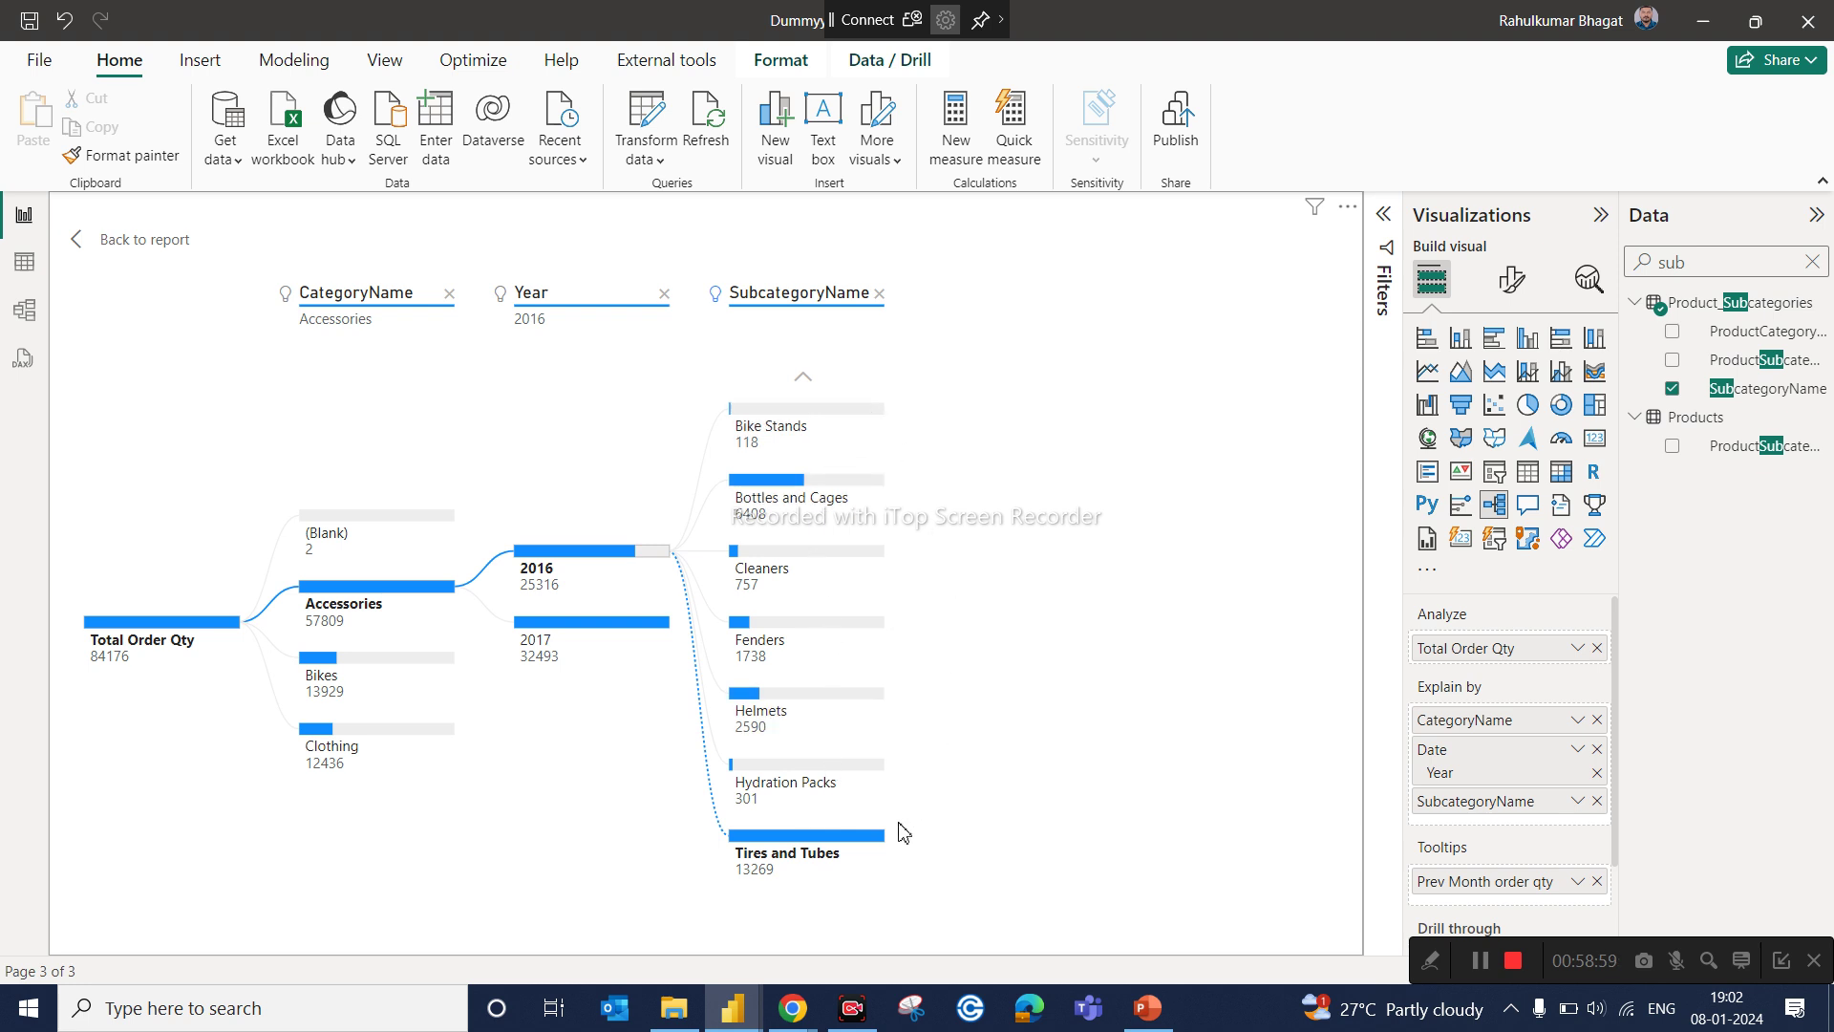
click(89, 246)
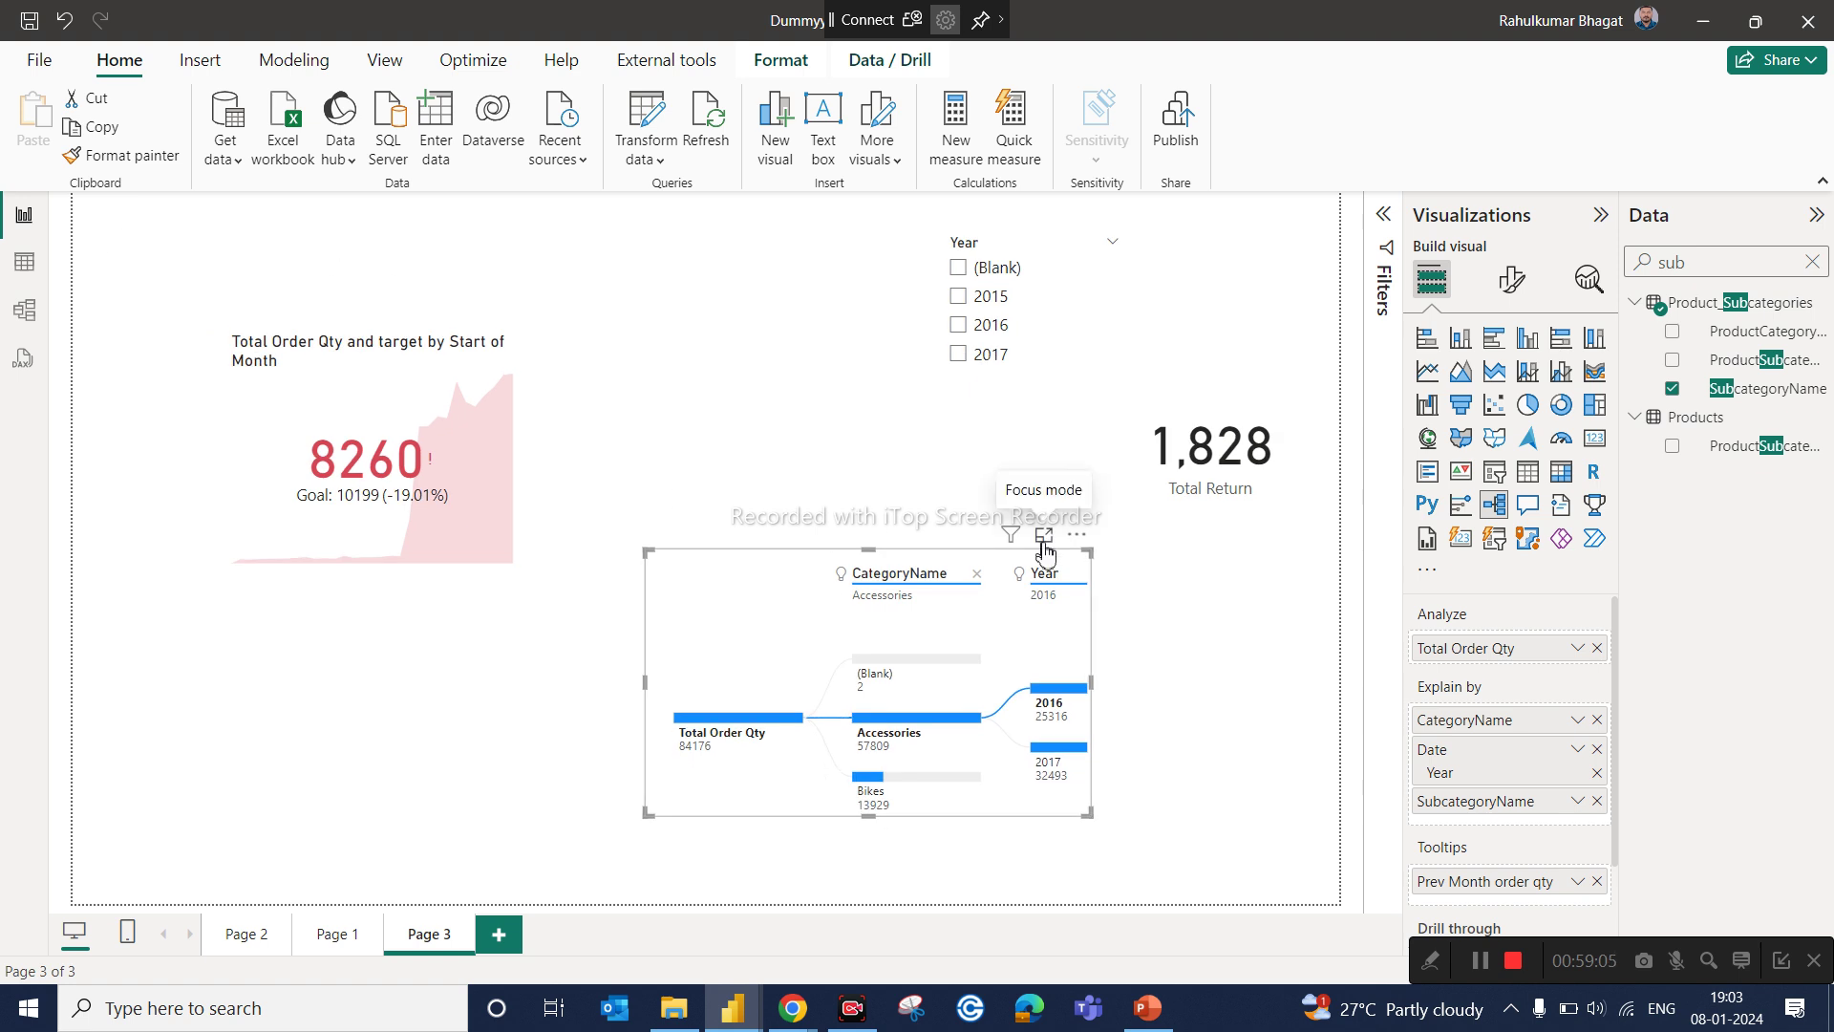
Step: Test the Year slicer with 2015, (Blank) and 2016, clearing each selection, and examine how the visuals respond
click(1030, 248)
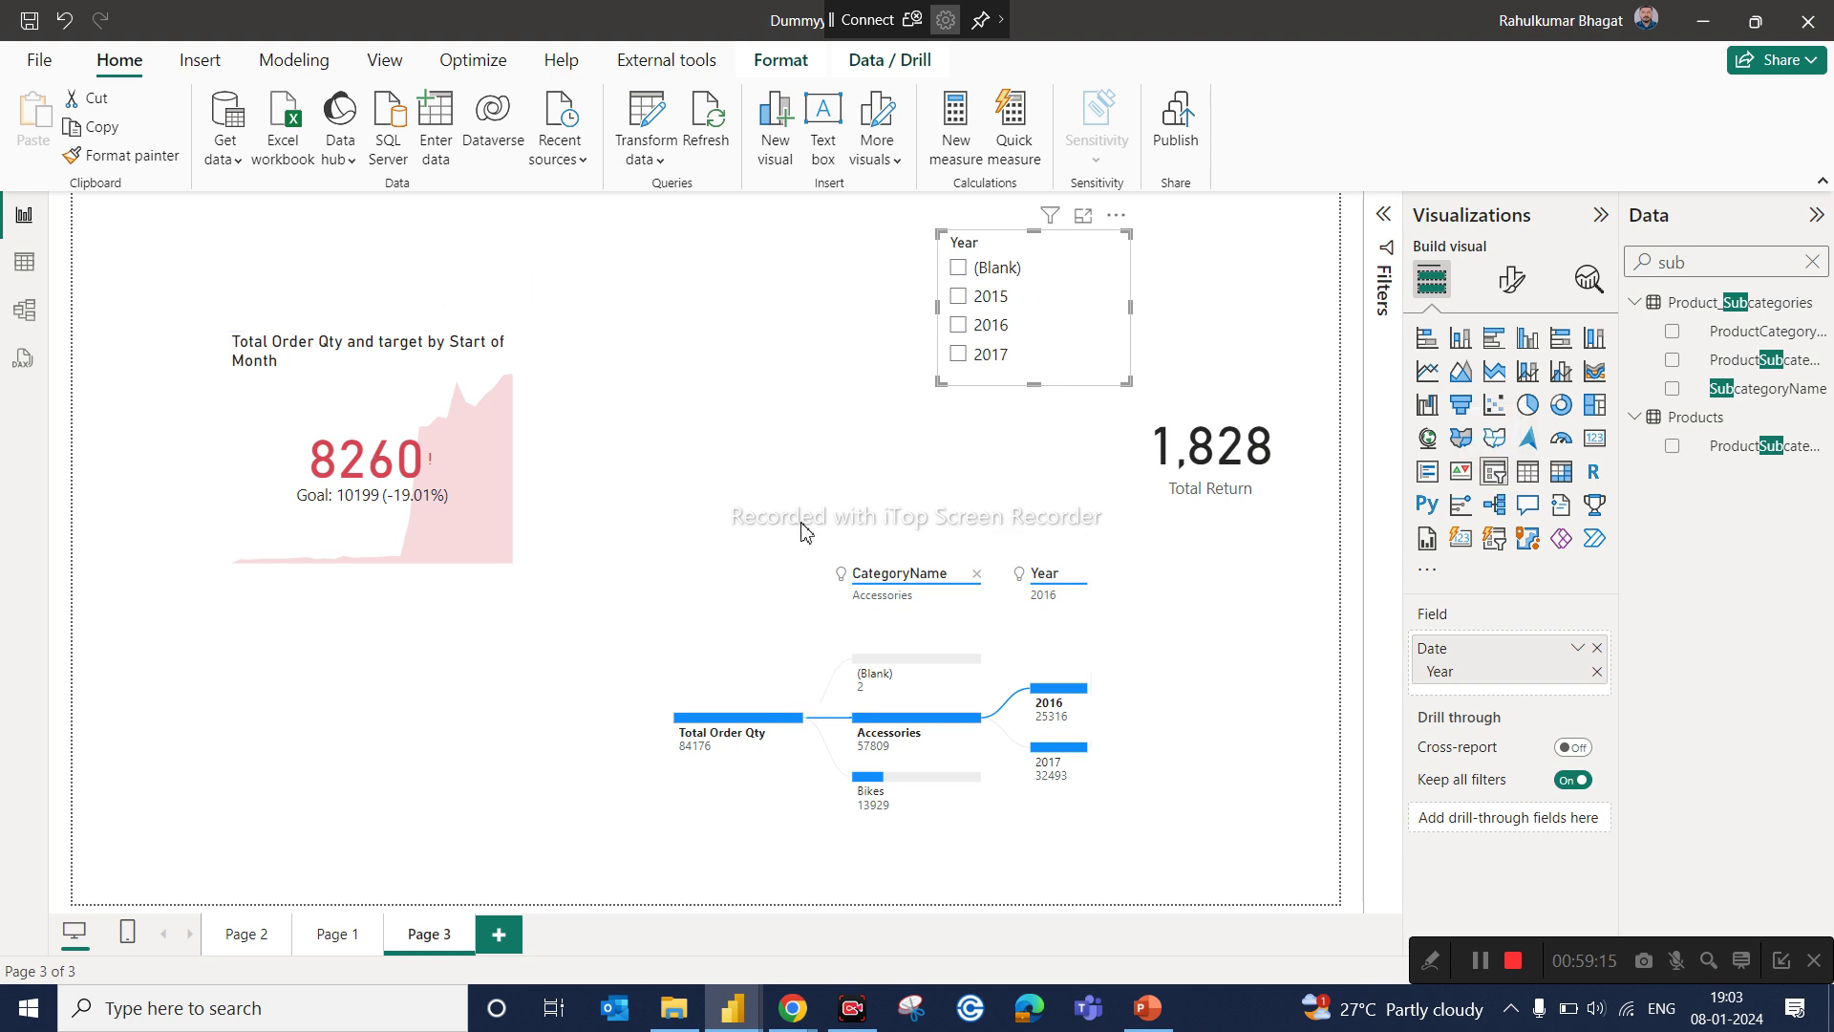
click(958, 296)
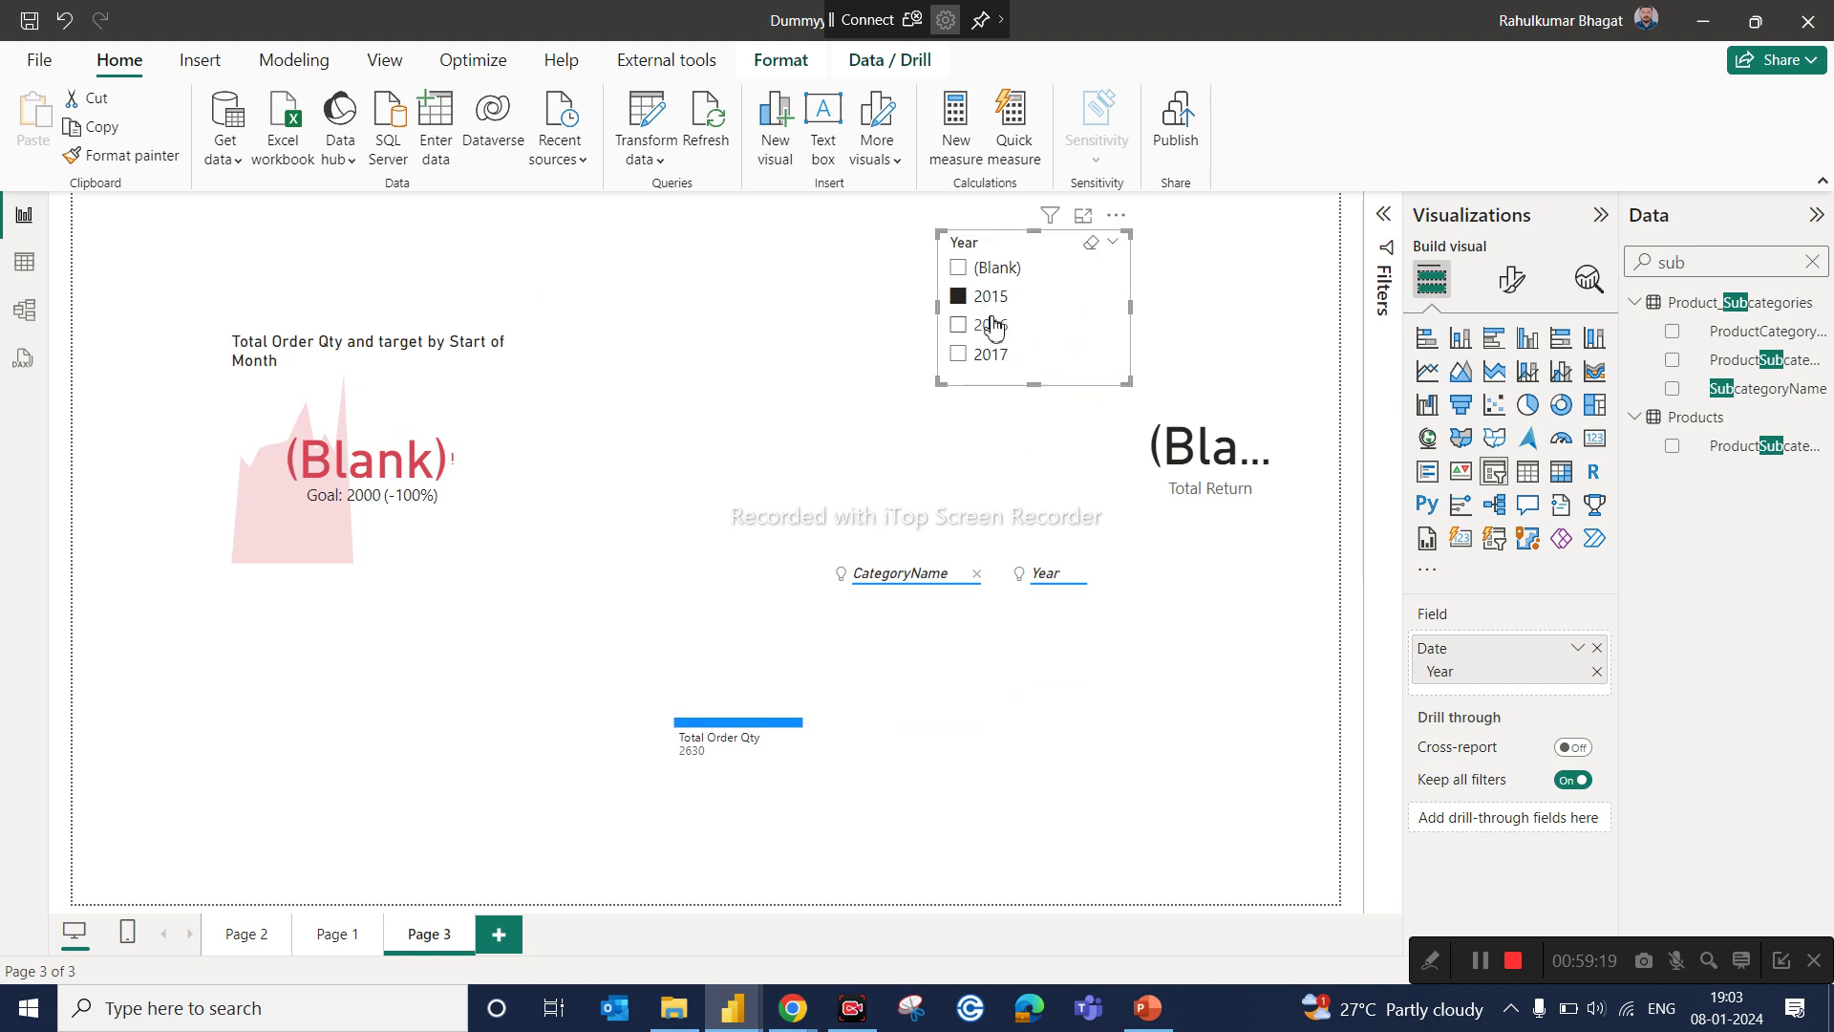
click(982, 304)
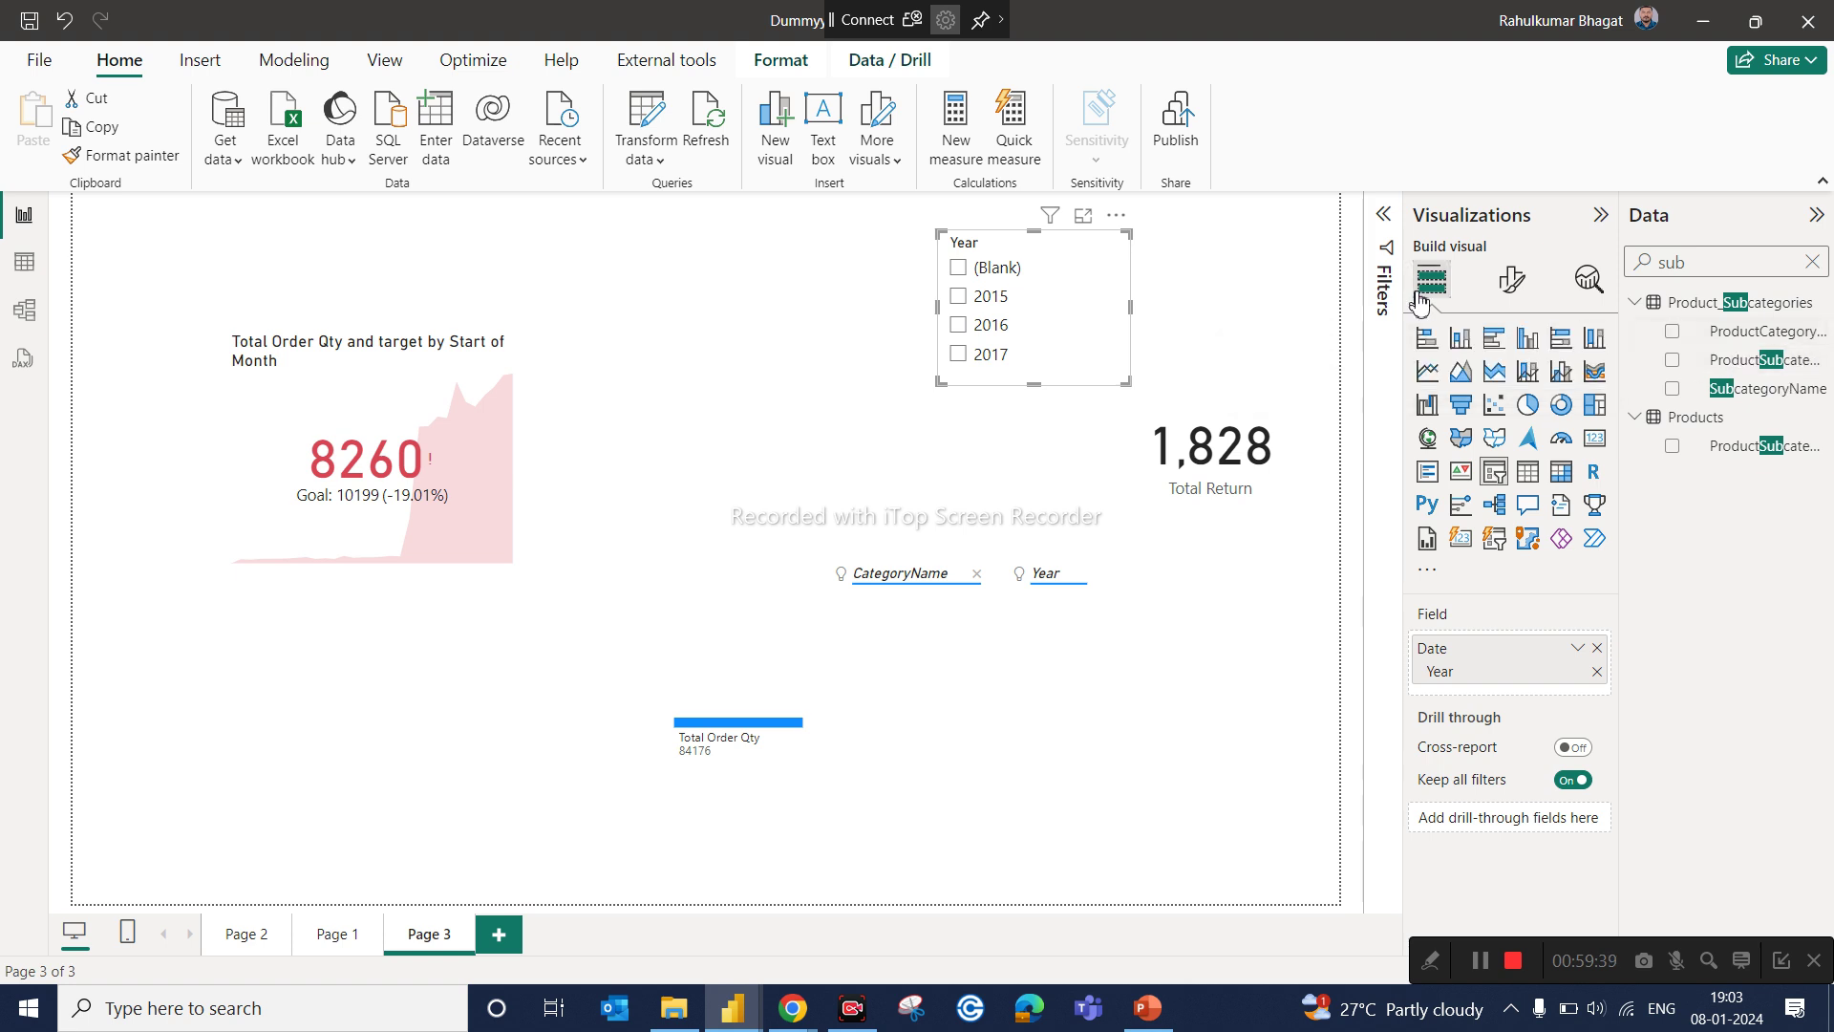
click(997, 269)
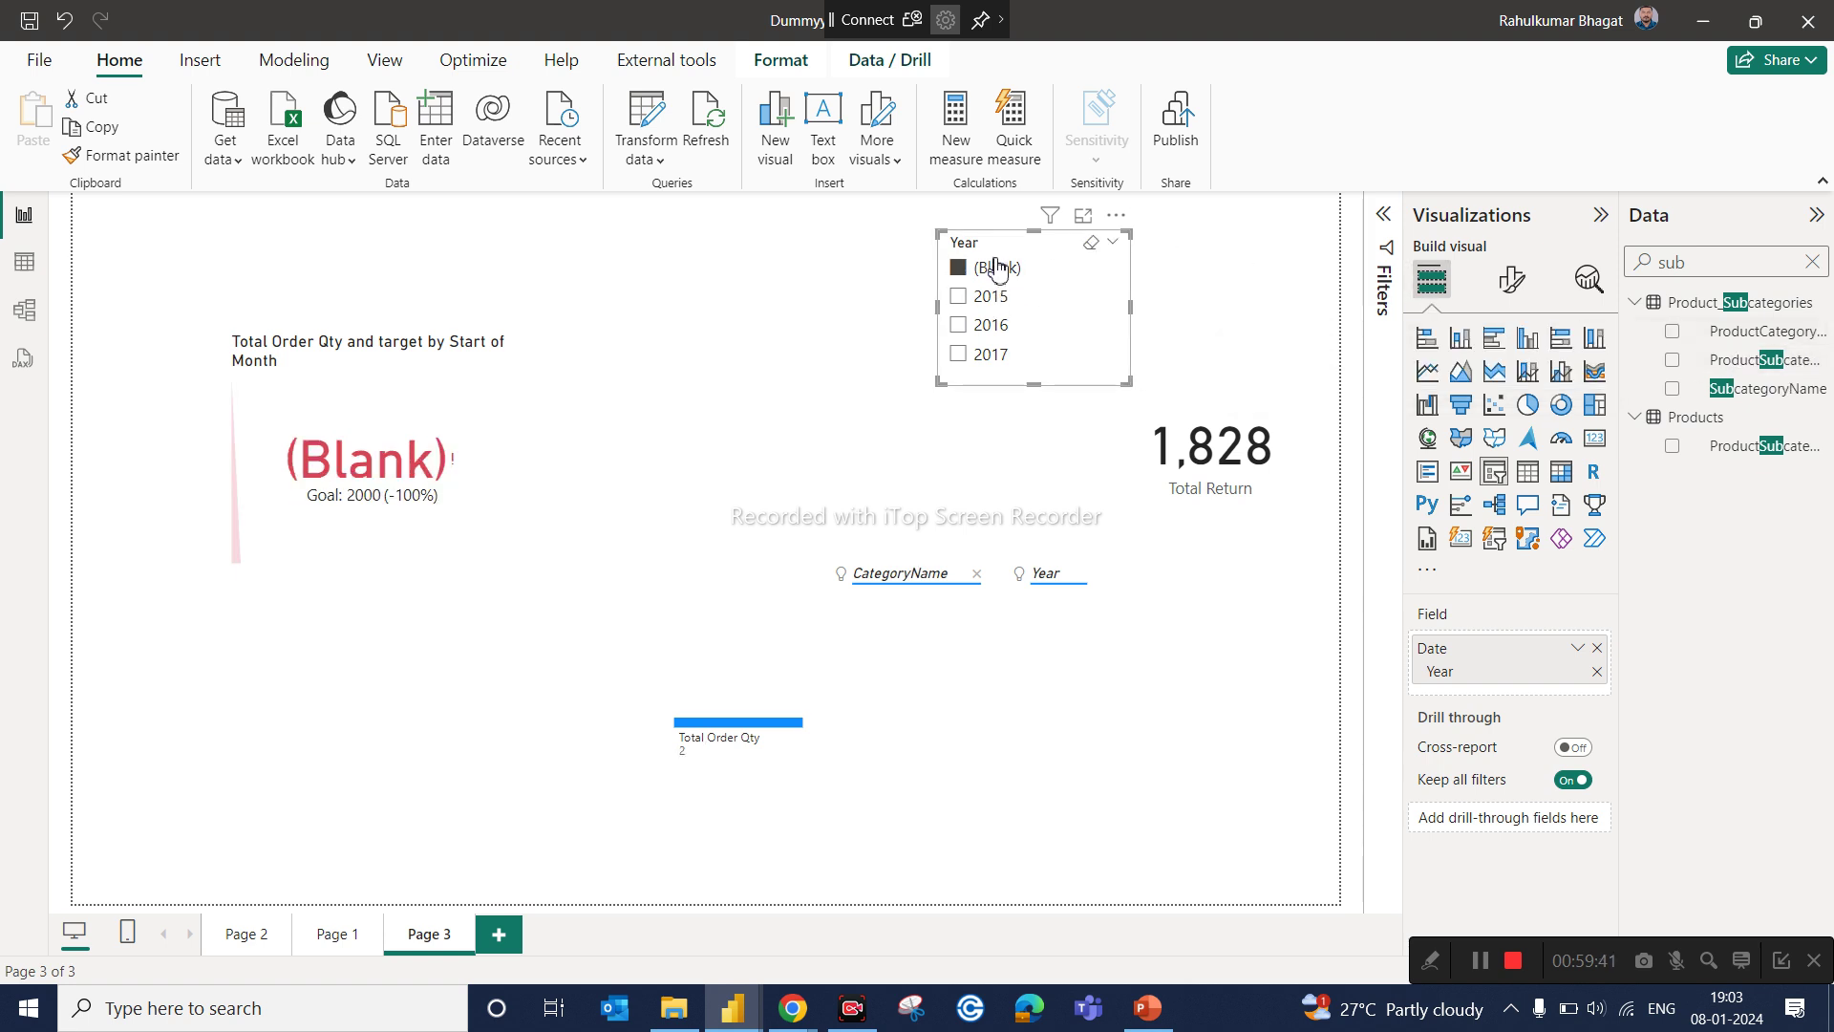
click(996, 268)
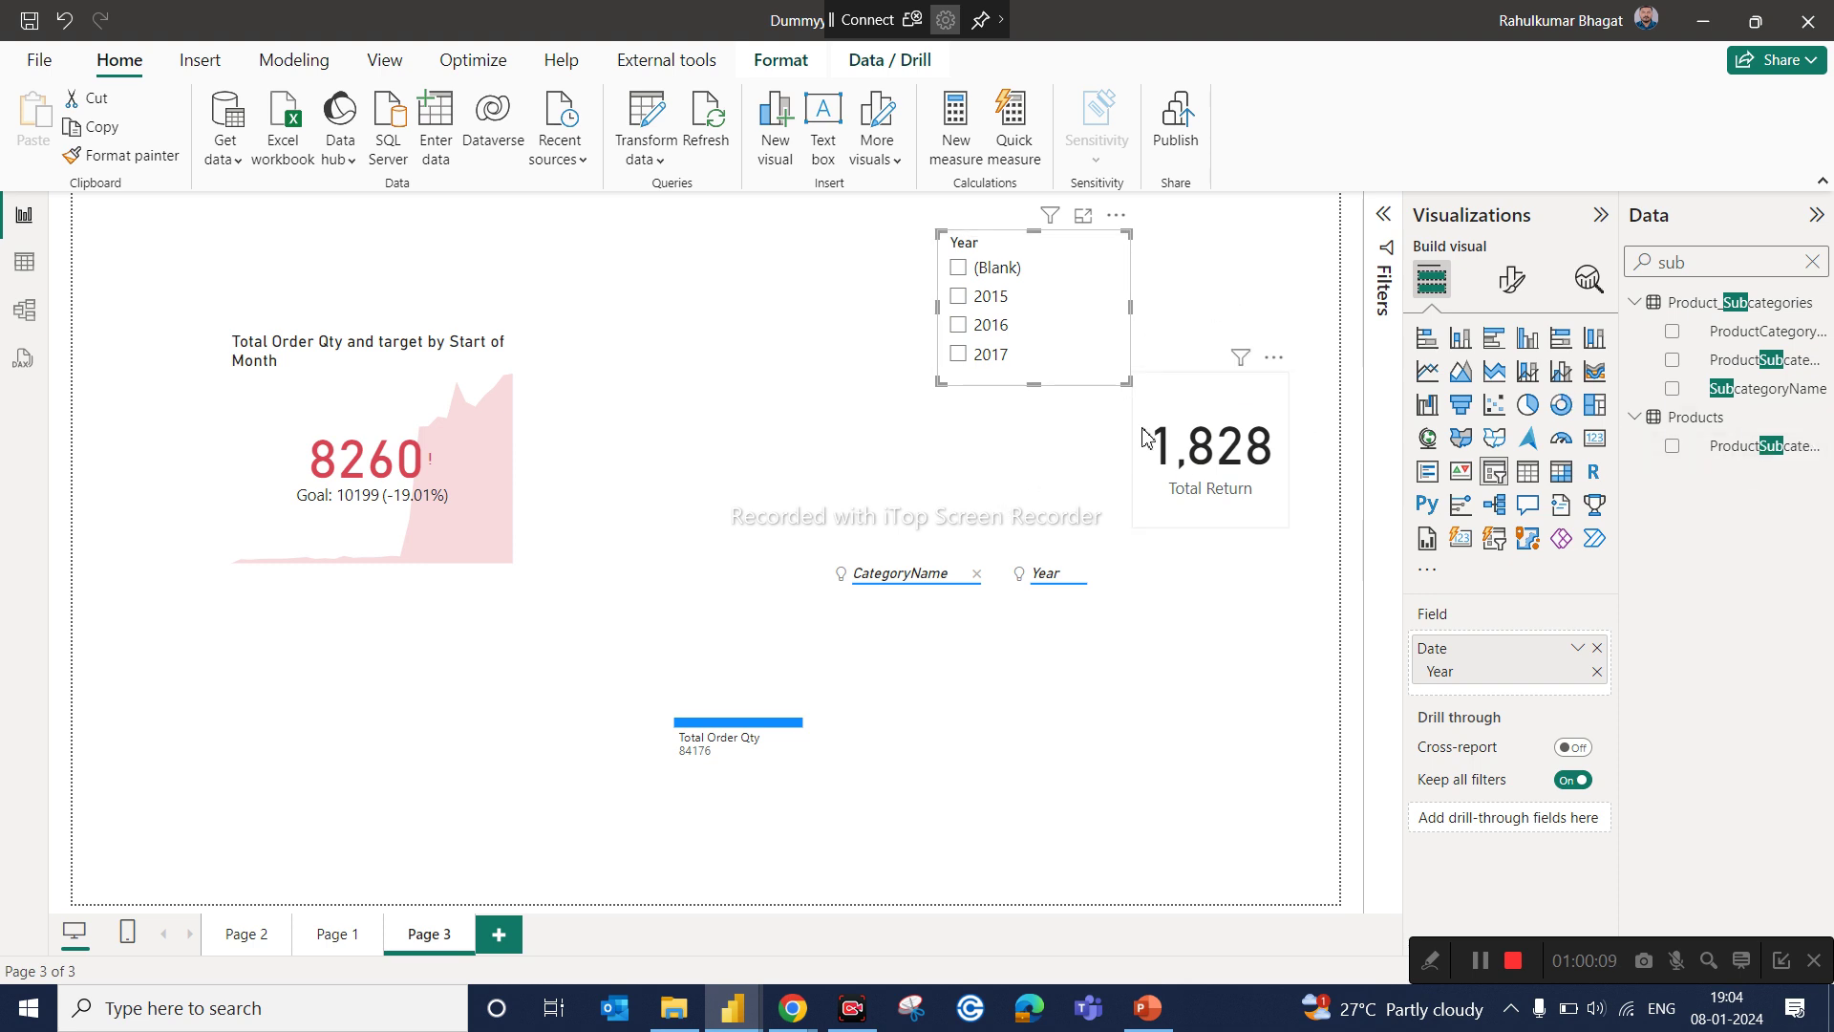
click(995, 330)
click(994, 329)
click(994, 329)
click(993, 328)
Step: Switch to the PowerPoint presentation, view the Custom Visuals slide, and return to the Power BI report
click(1168, 1018)
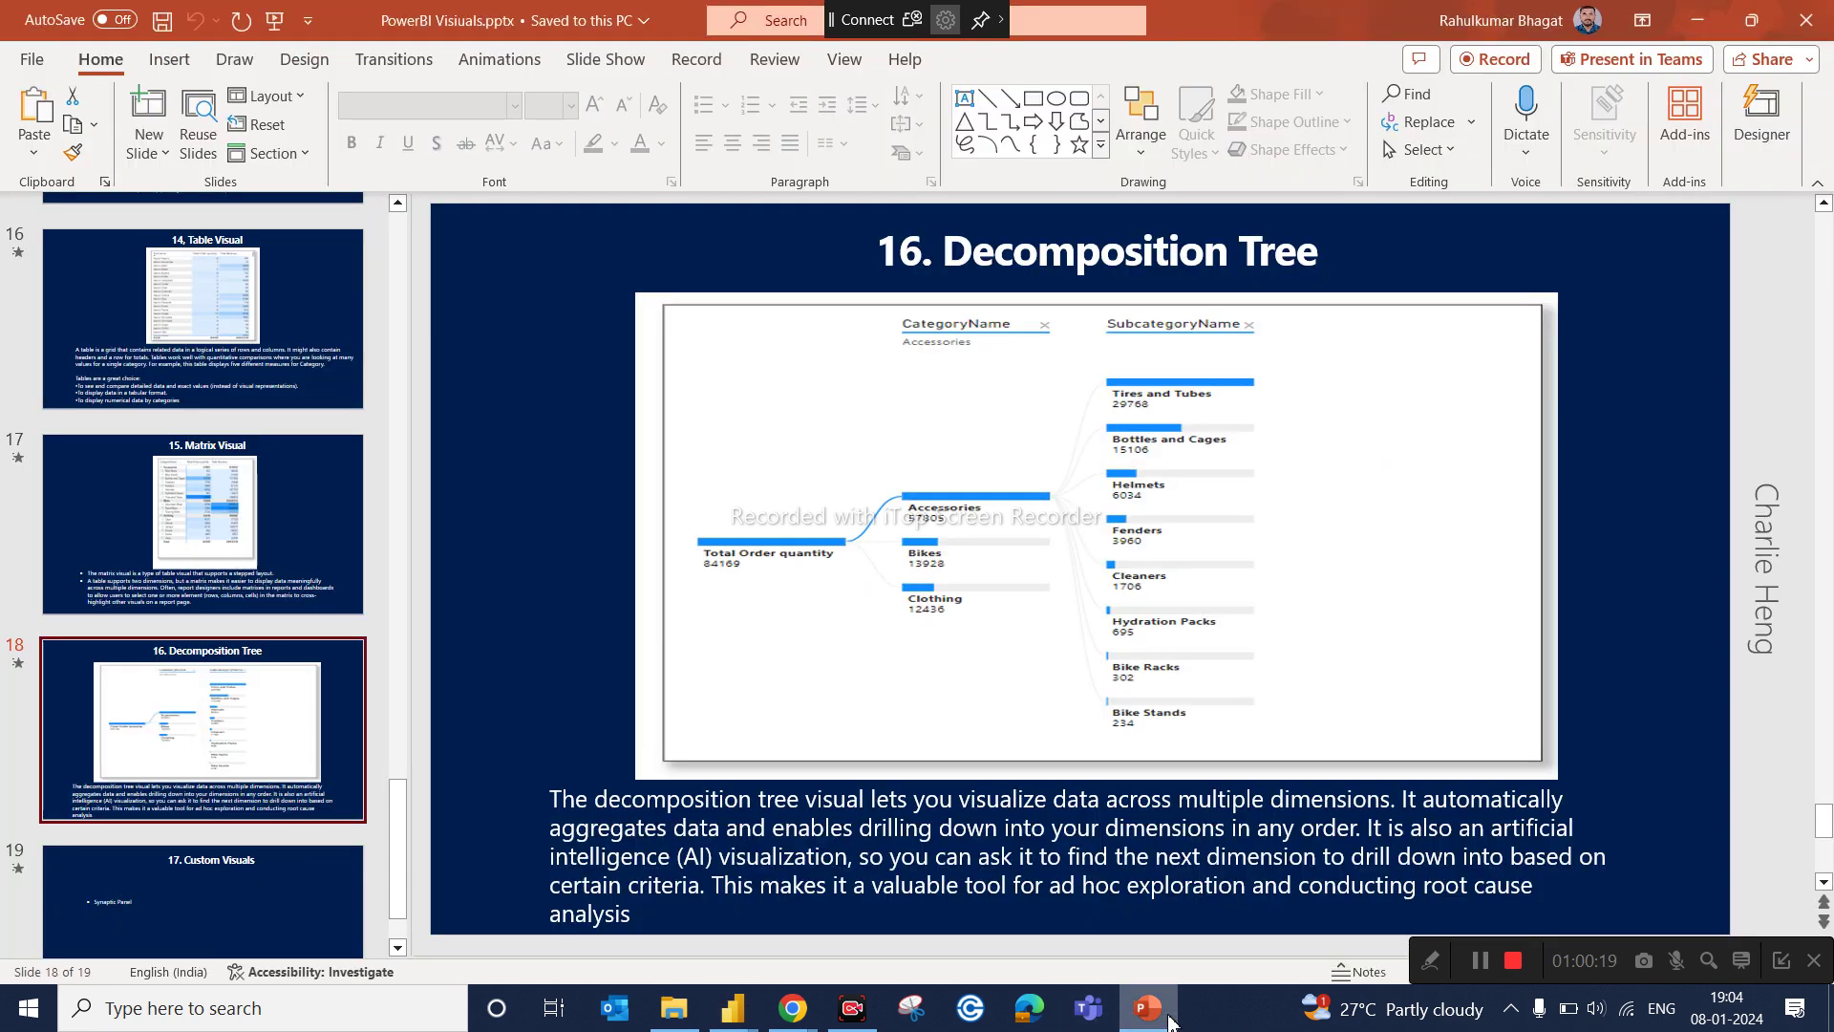
click(400, 947)
click(400, 947)
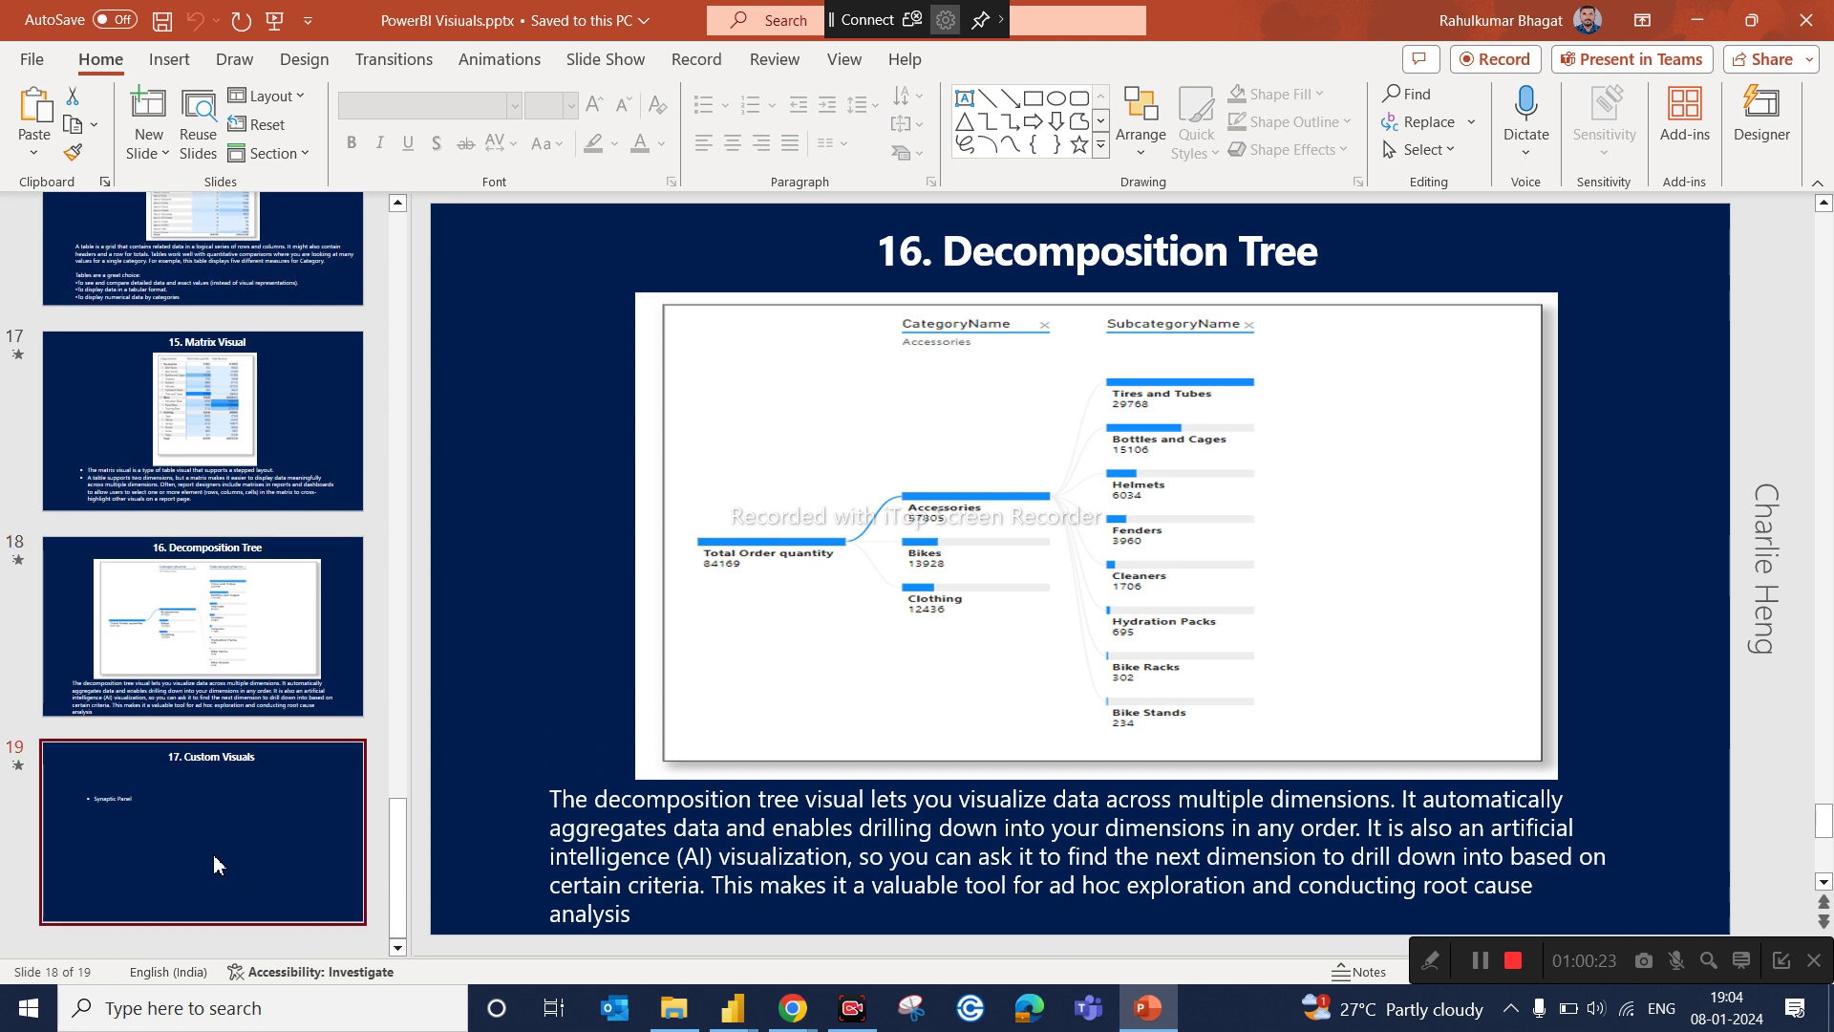
click(215, 860)
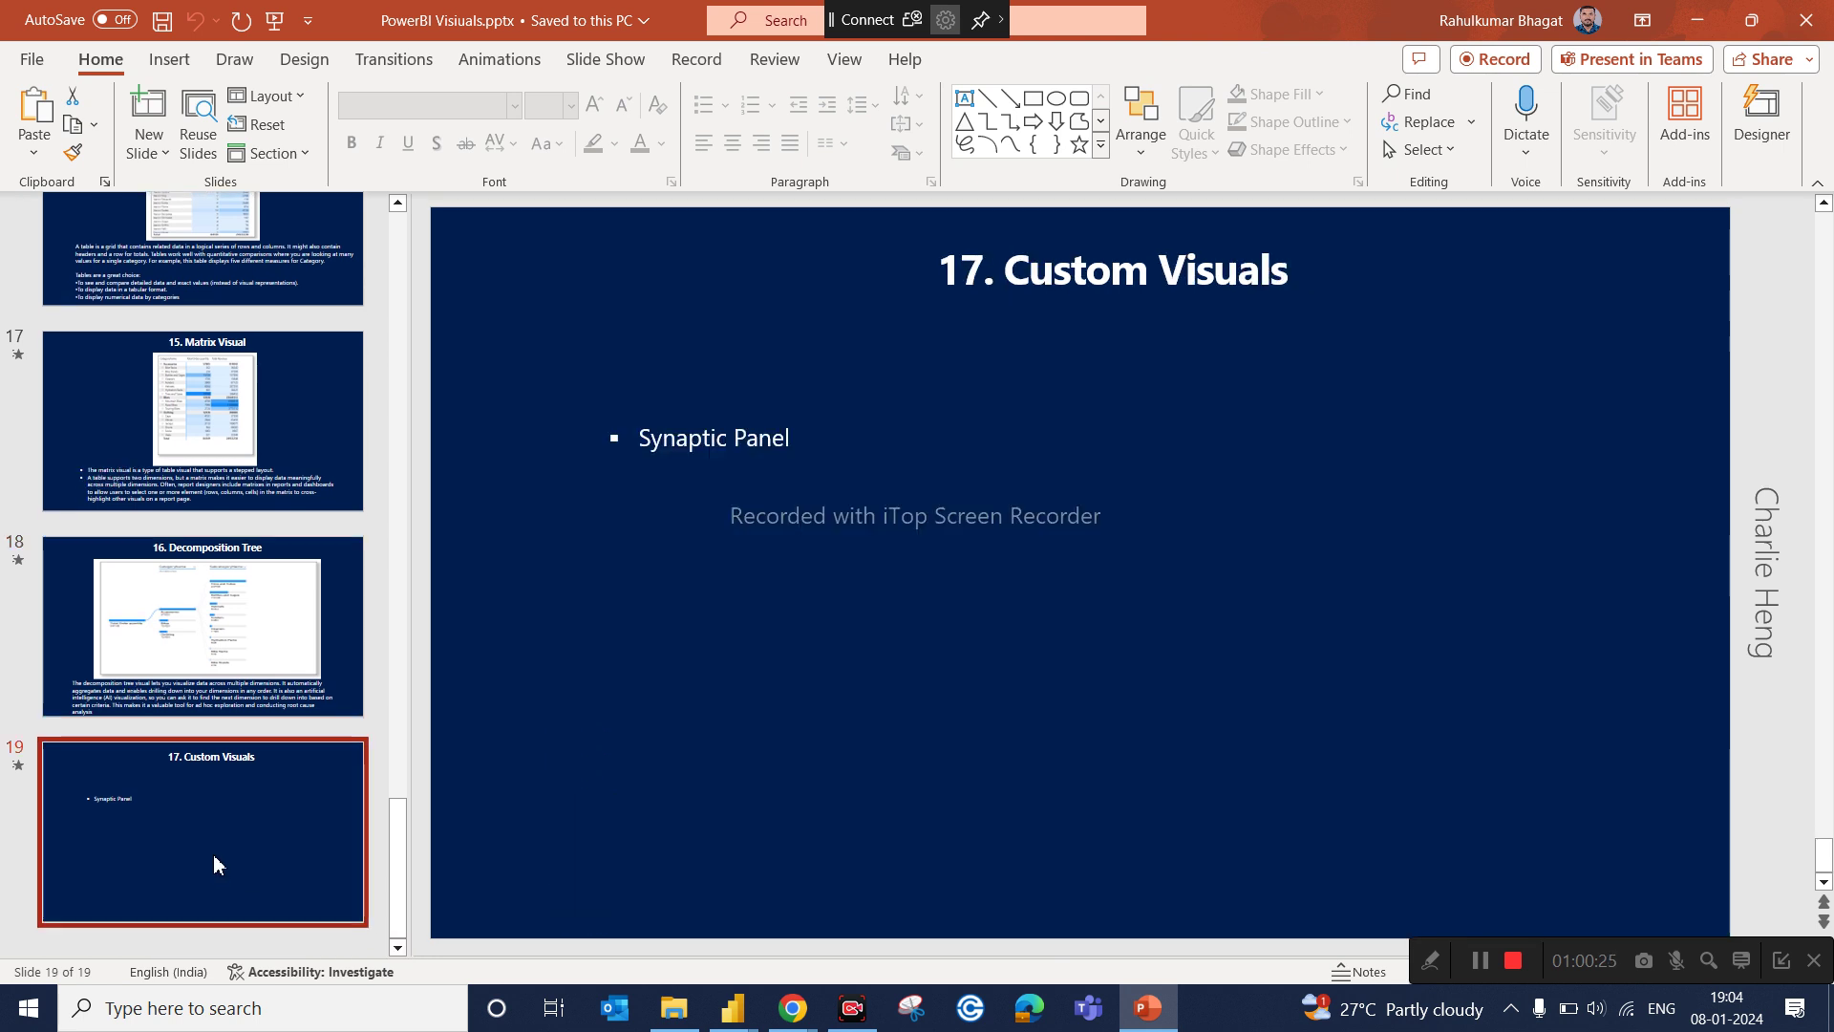
click(1167, 1023)
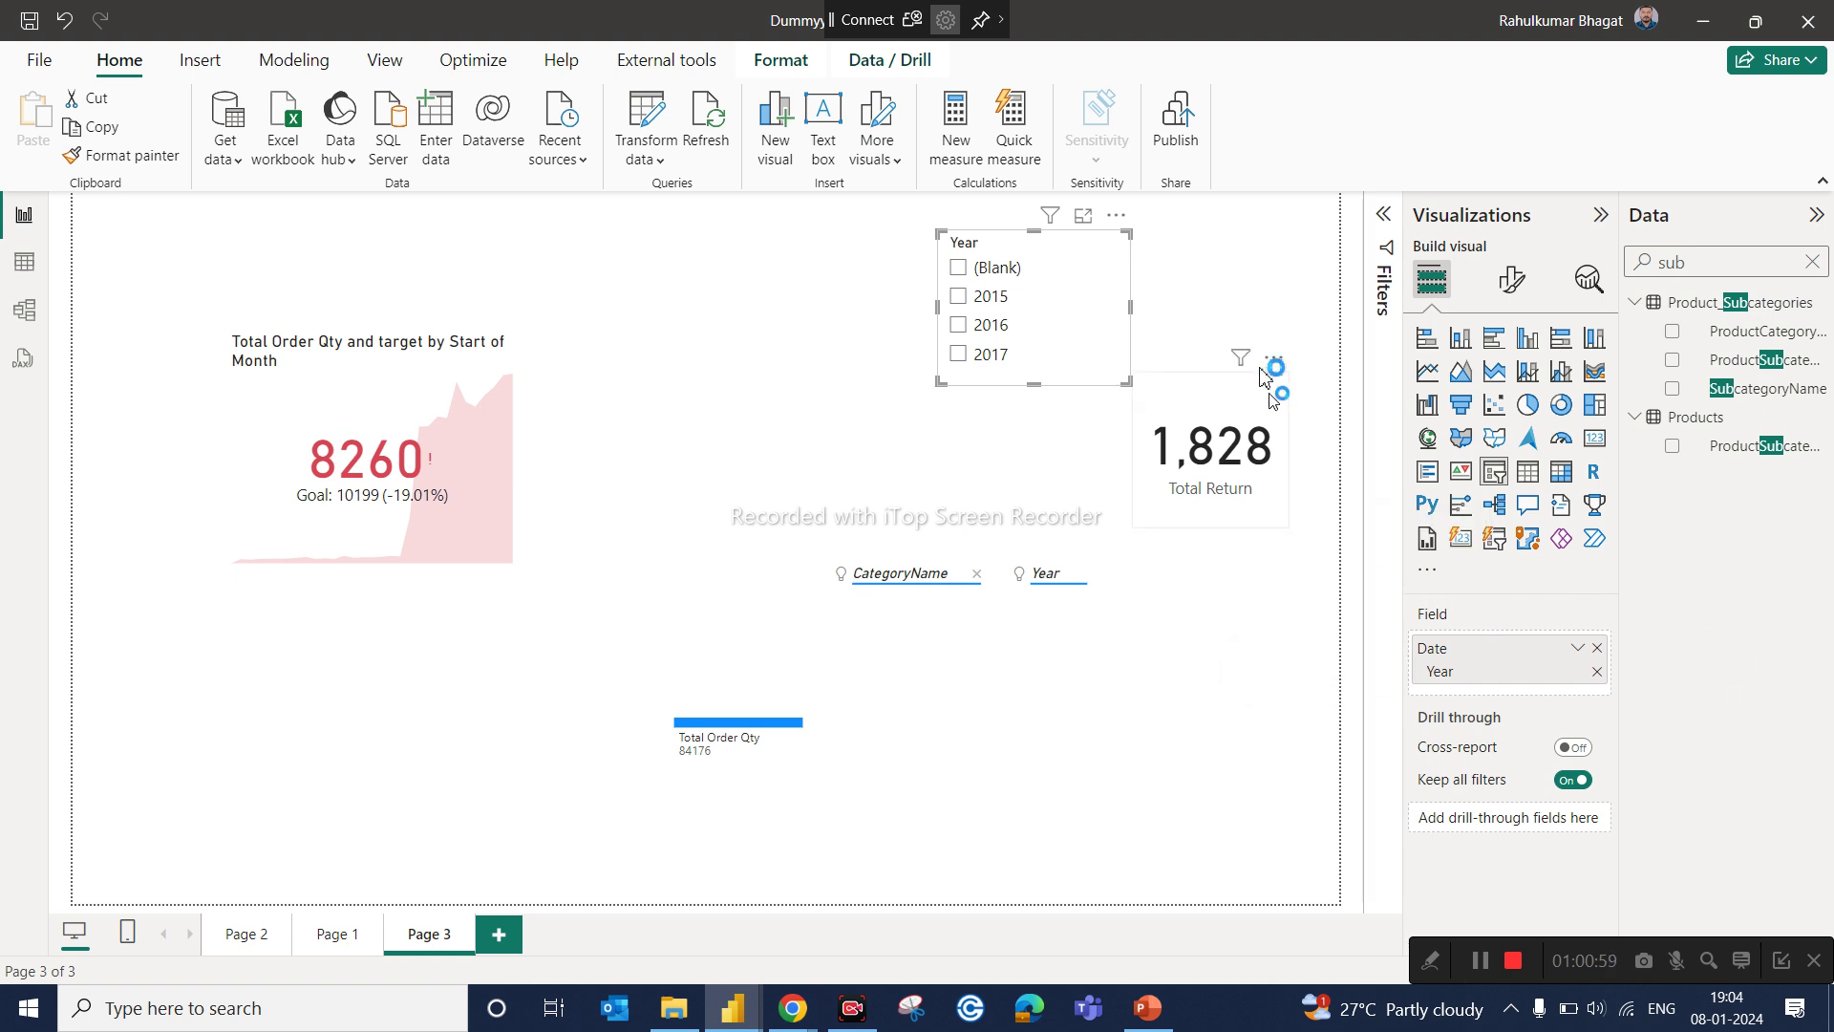
Step: Import the Text Filter custom visual by Microsoft Corporation from AppSource into the report
click(1253, 330)
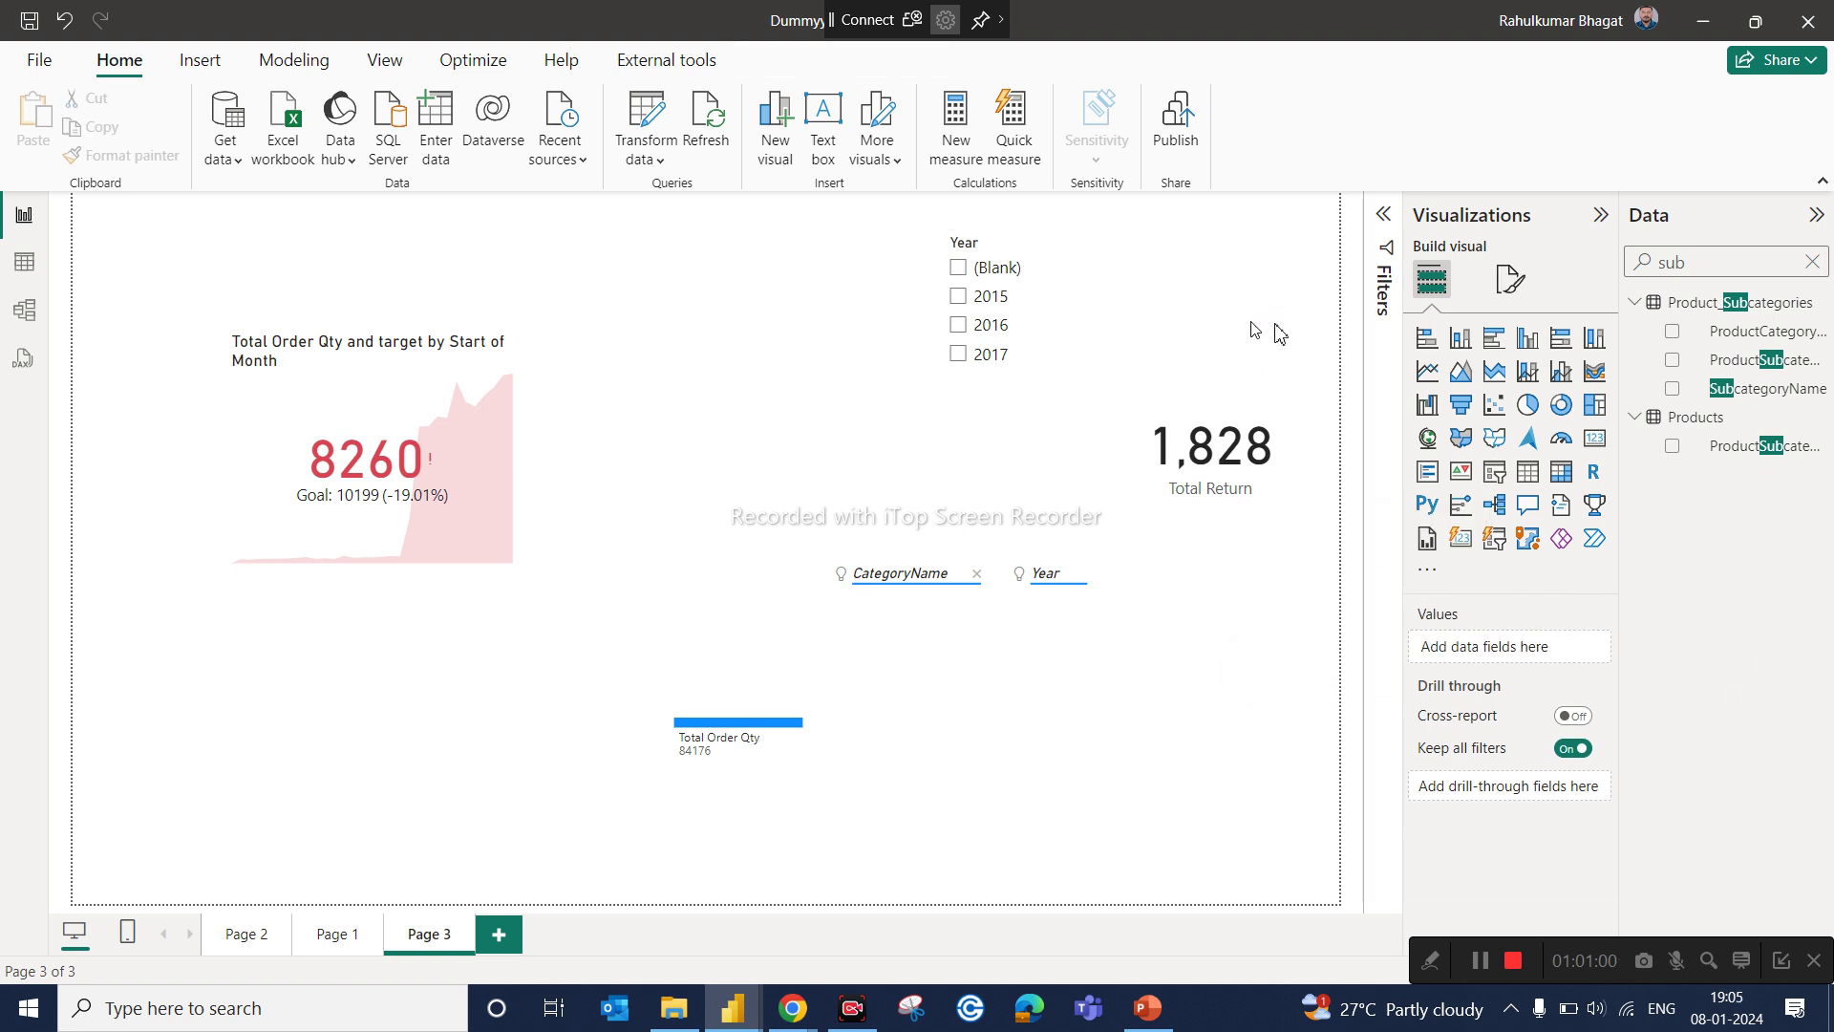
click(1427, 576)
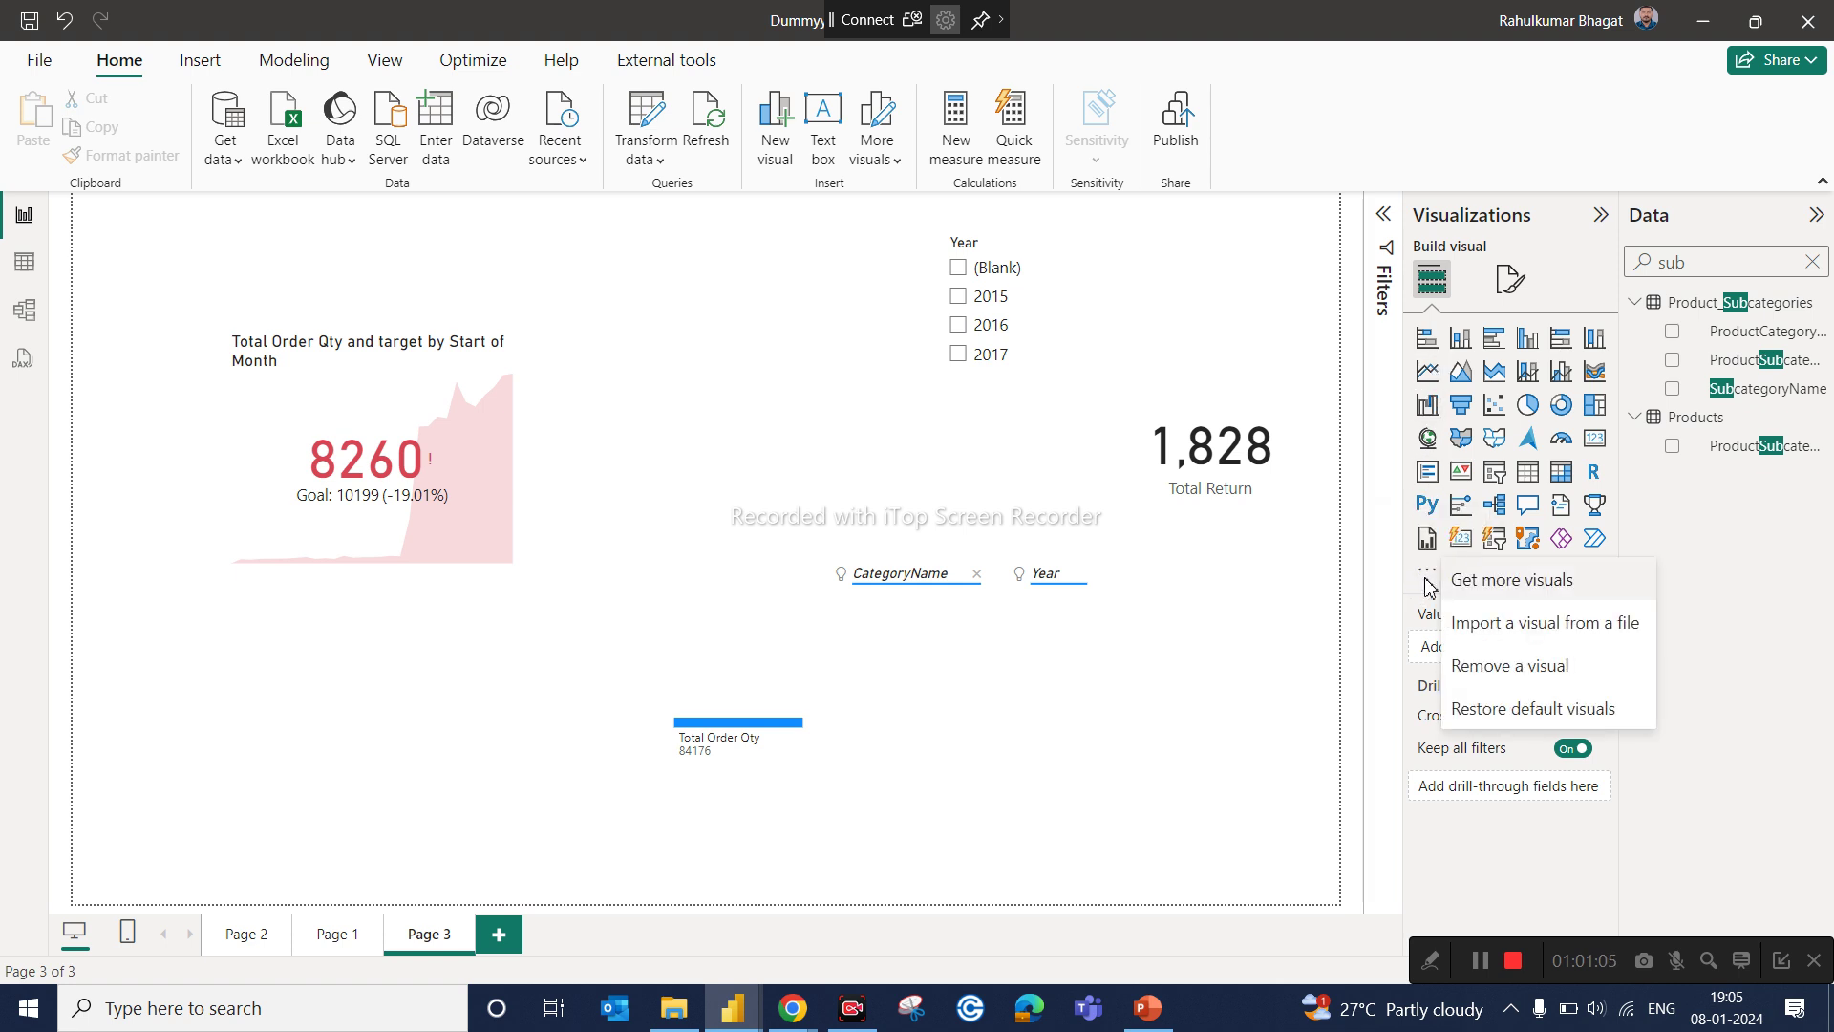
click(1479, 598)
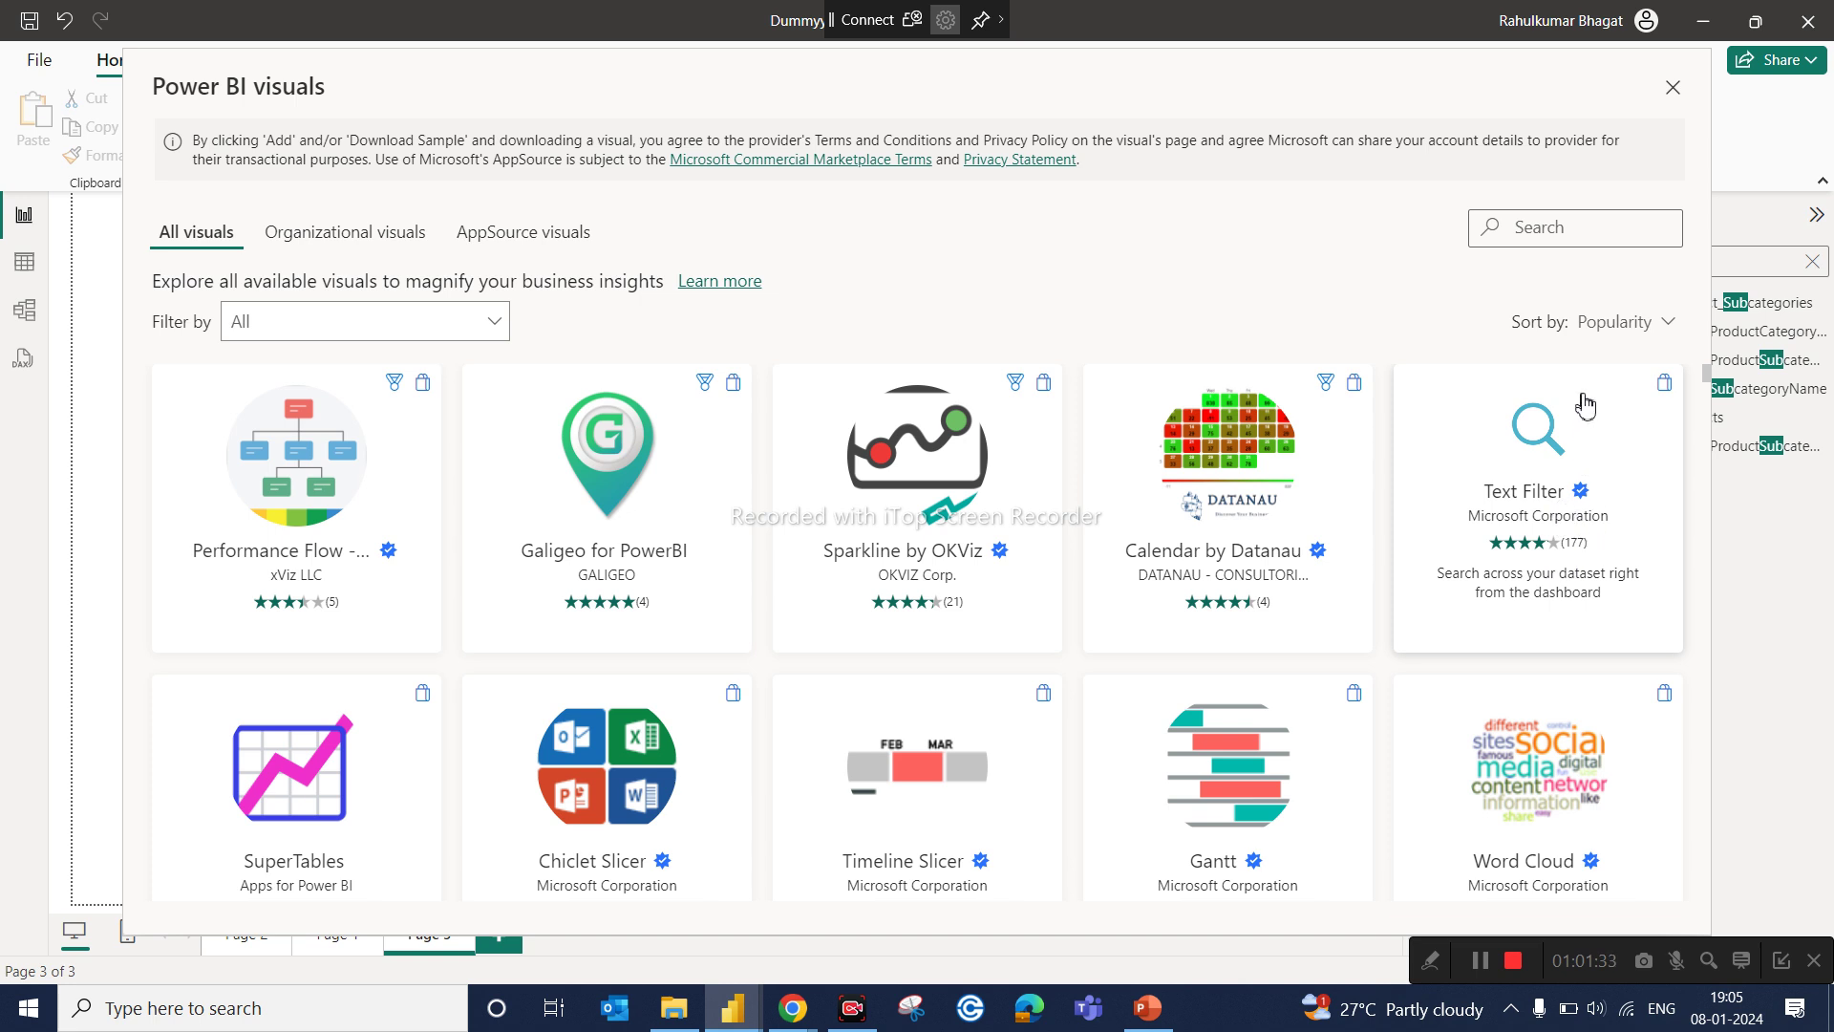
click(1556, 453)
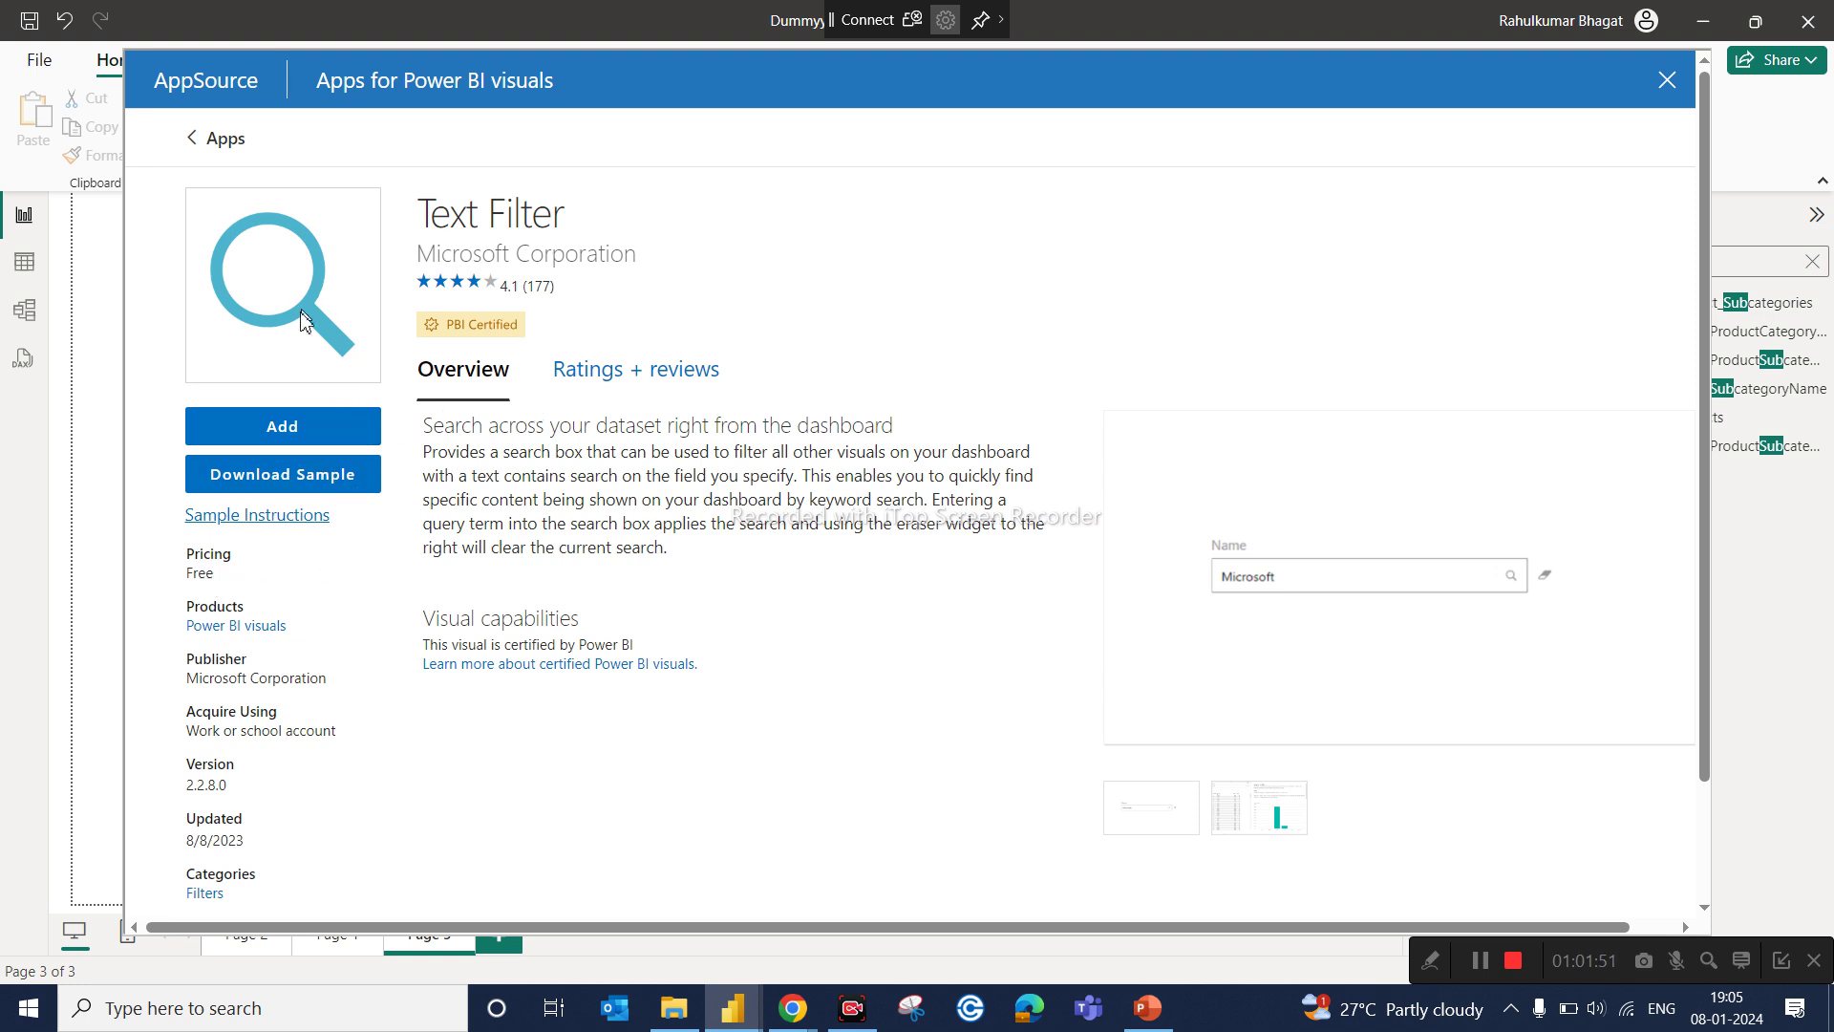
click(287, 435)
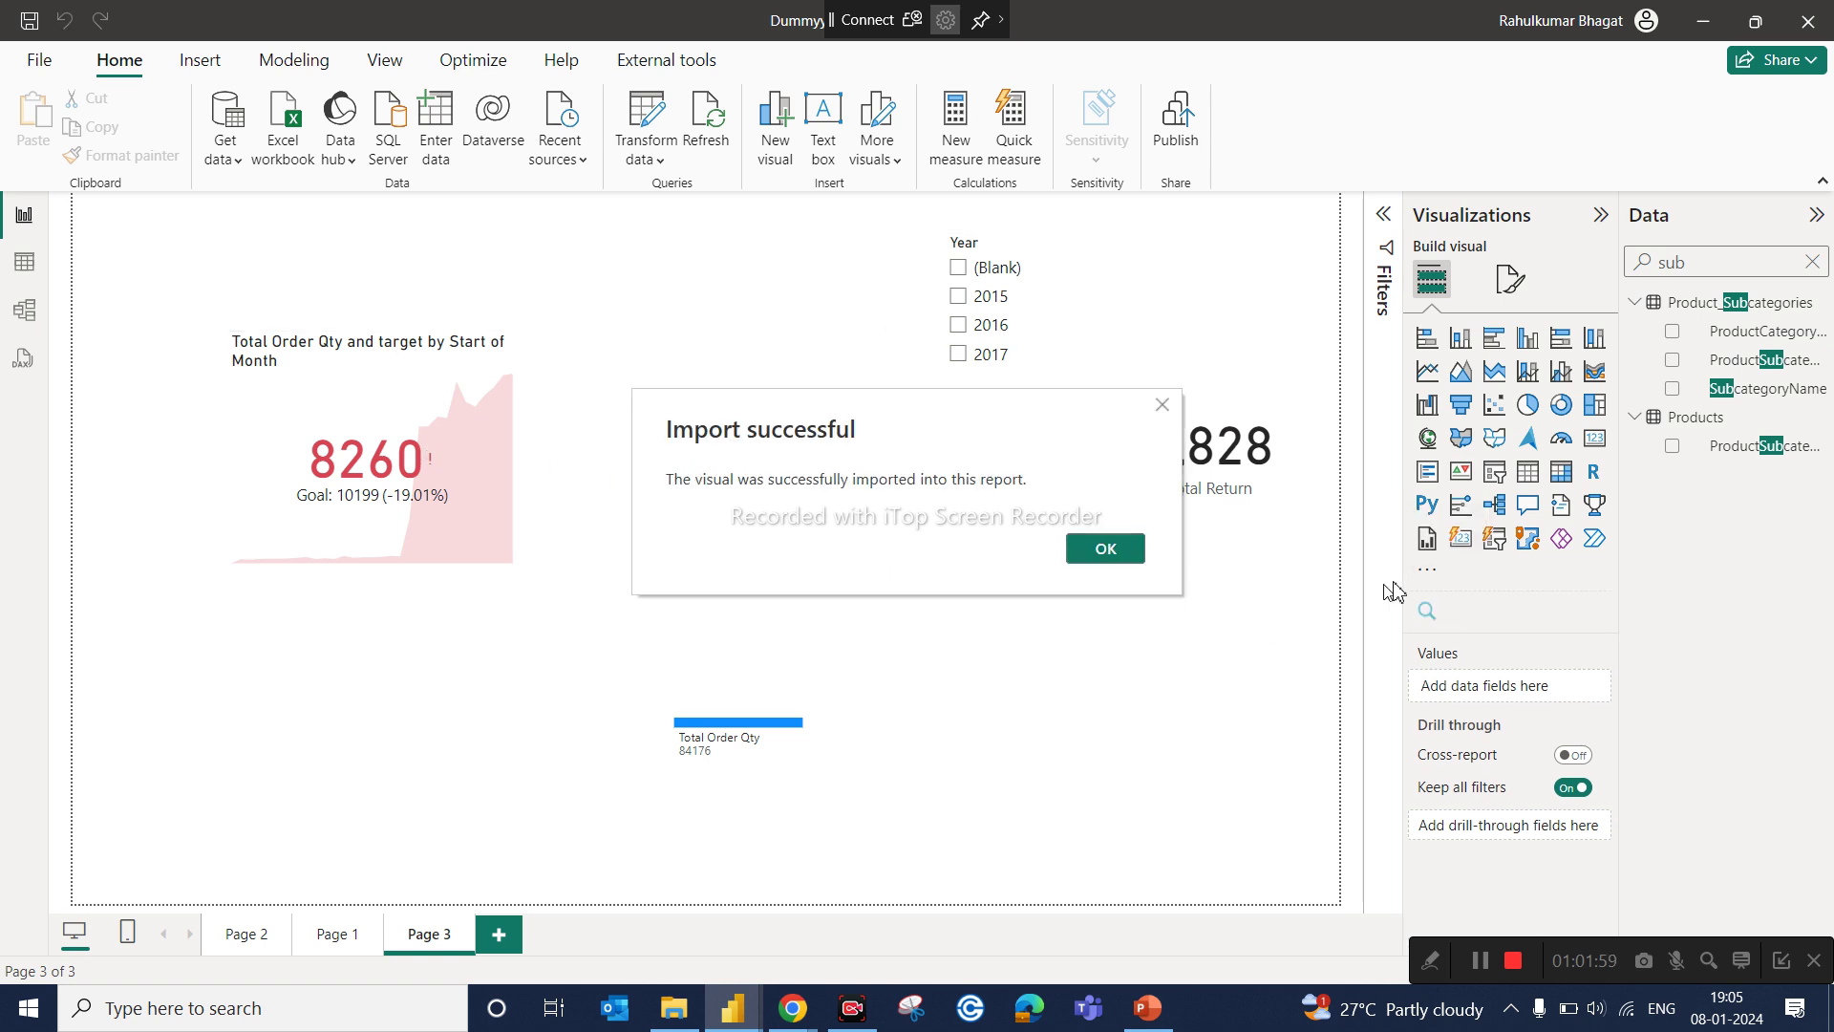
click(1120, 550)
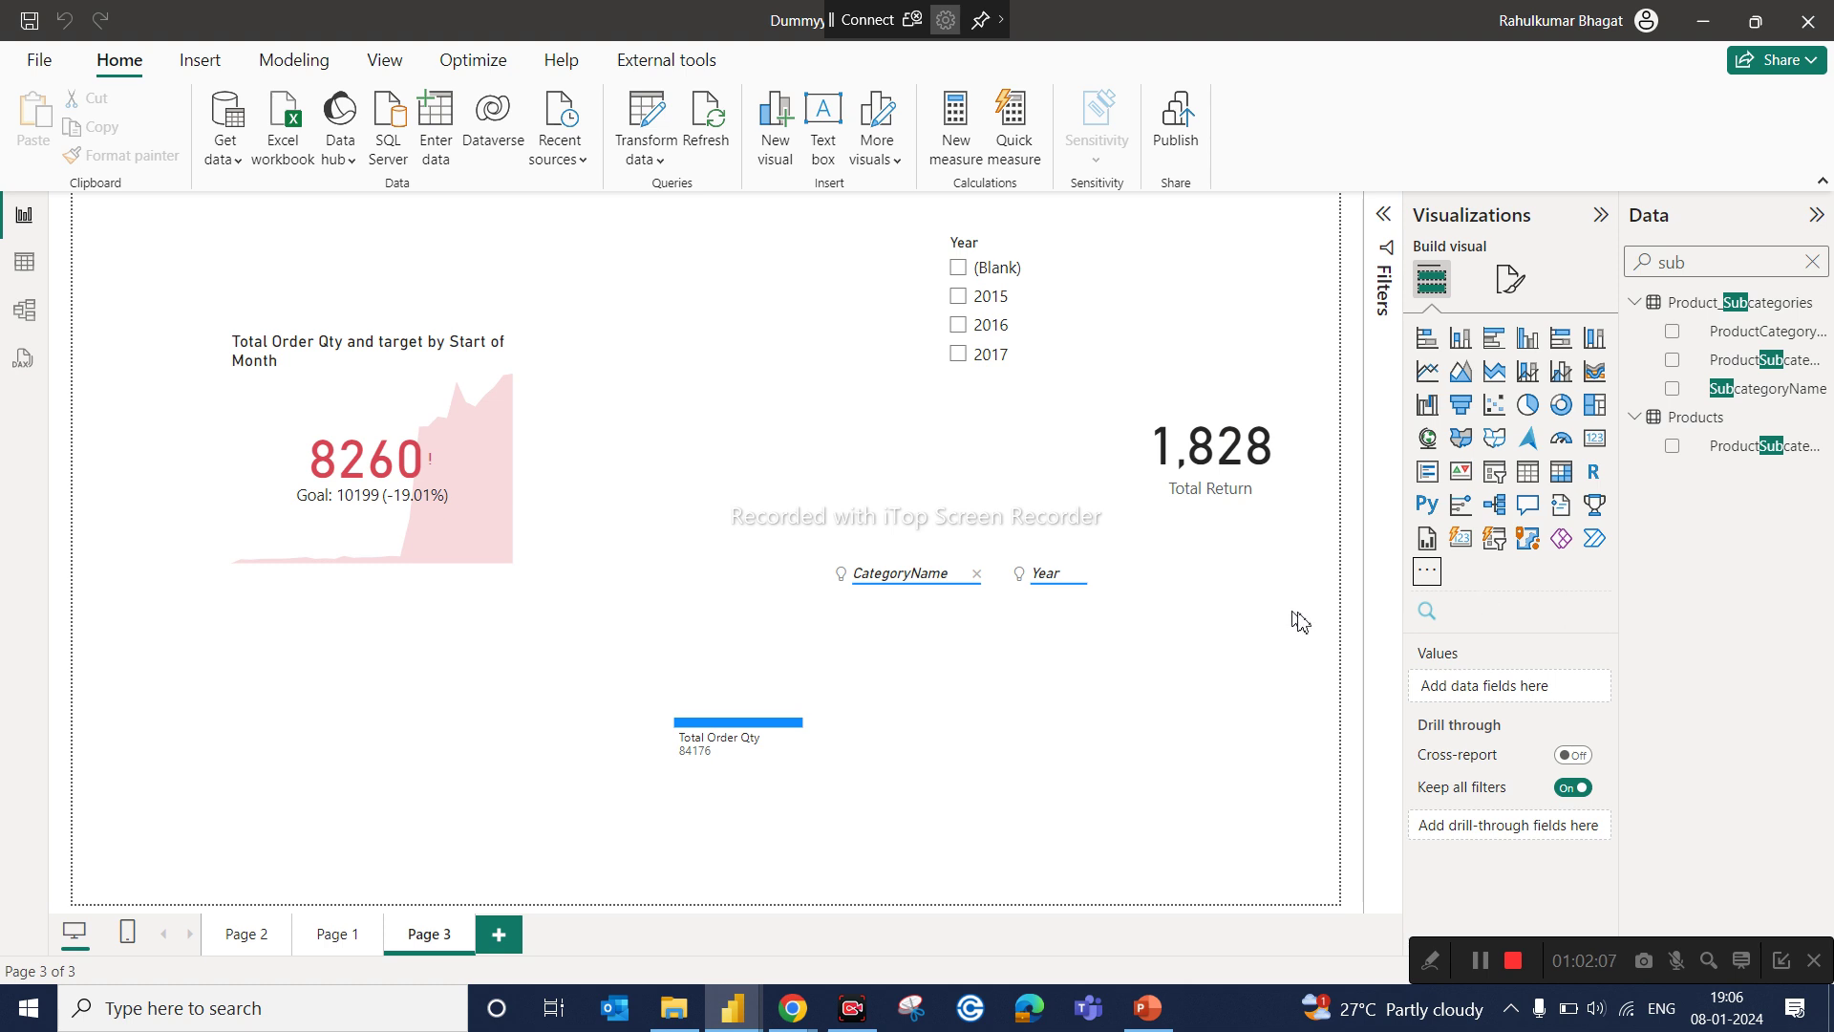
Step: Add a Text Filter visual to the report page and clear the field search
click(1427, 611)
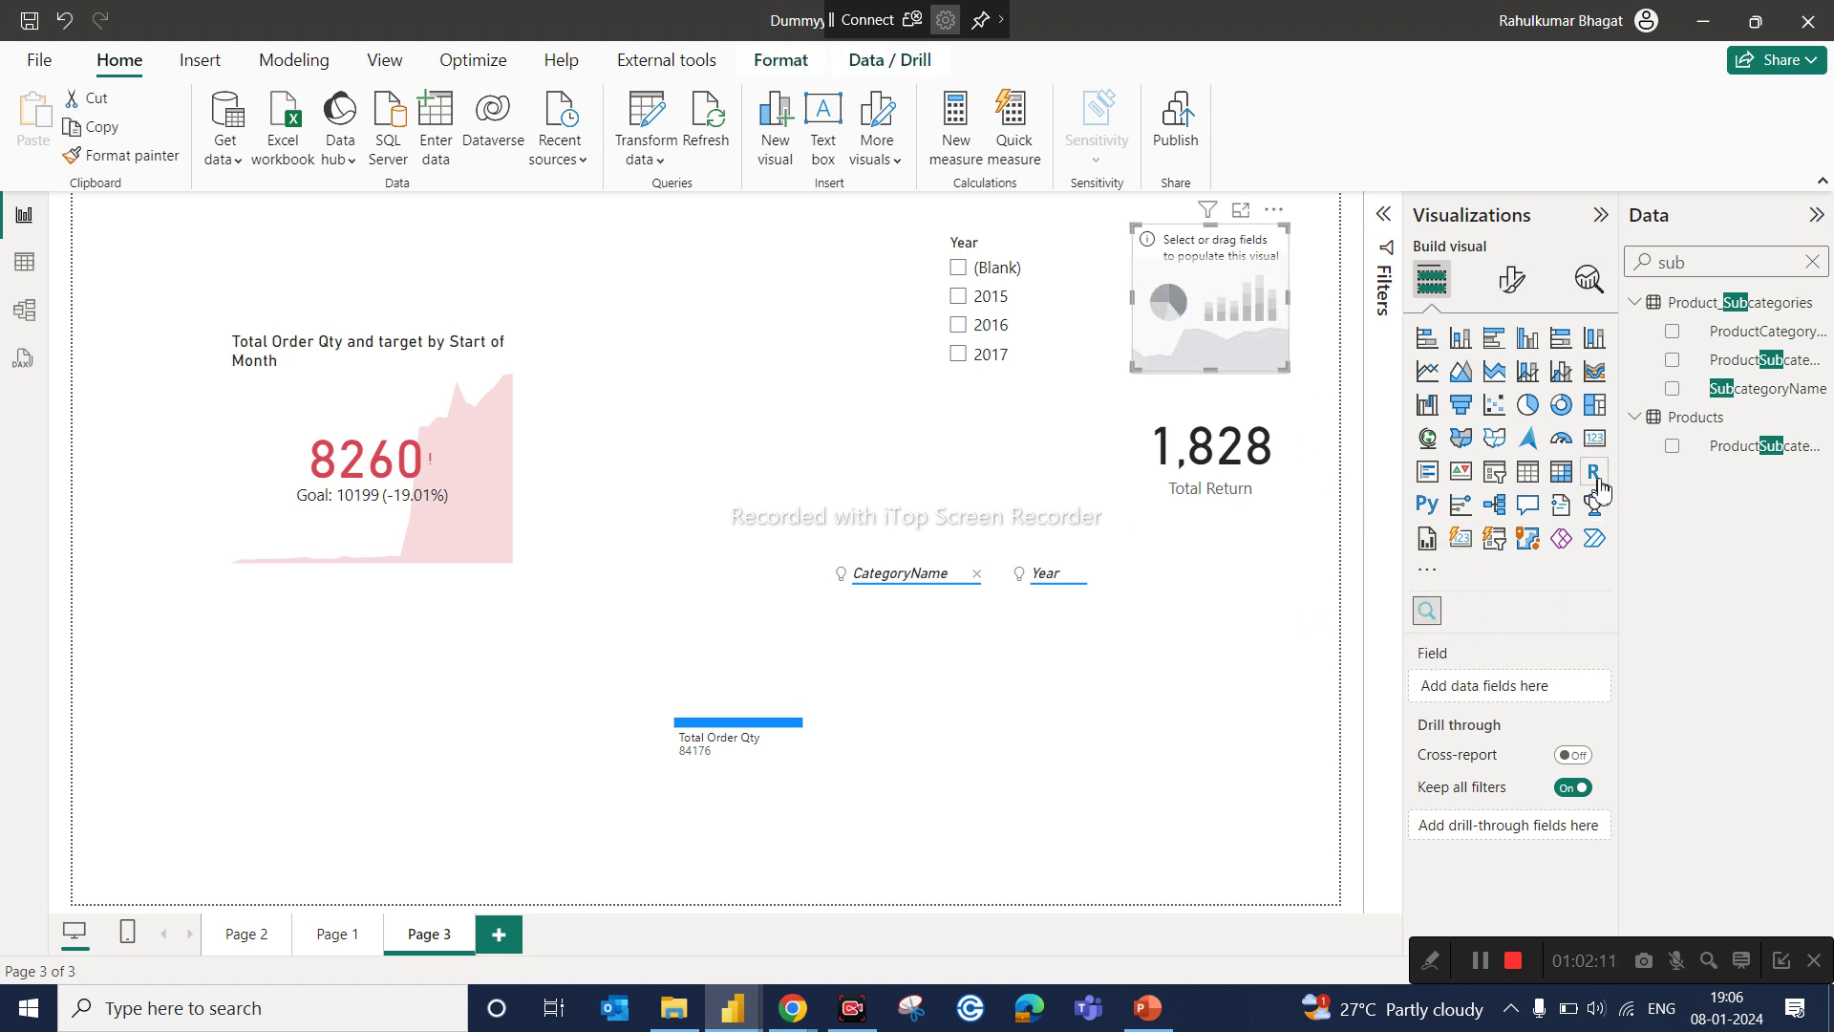
double_click(1722, 252)
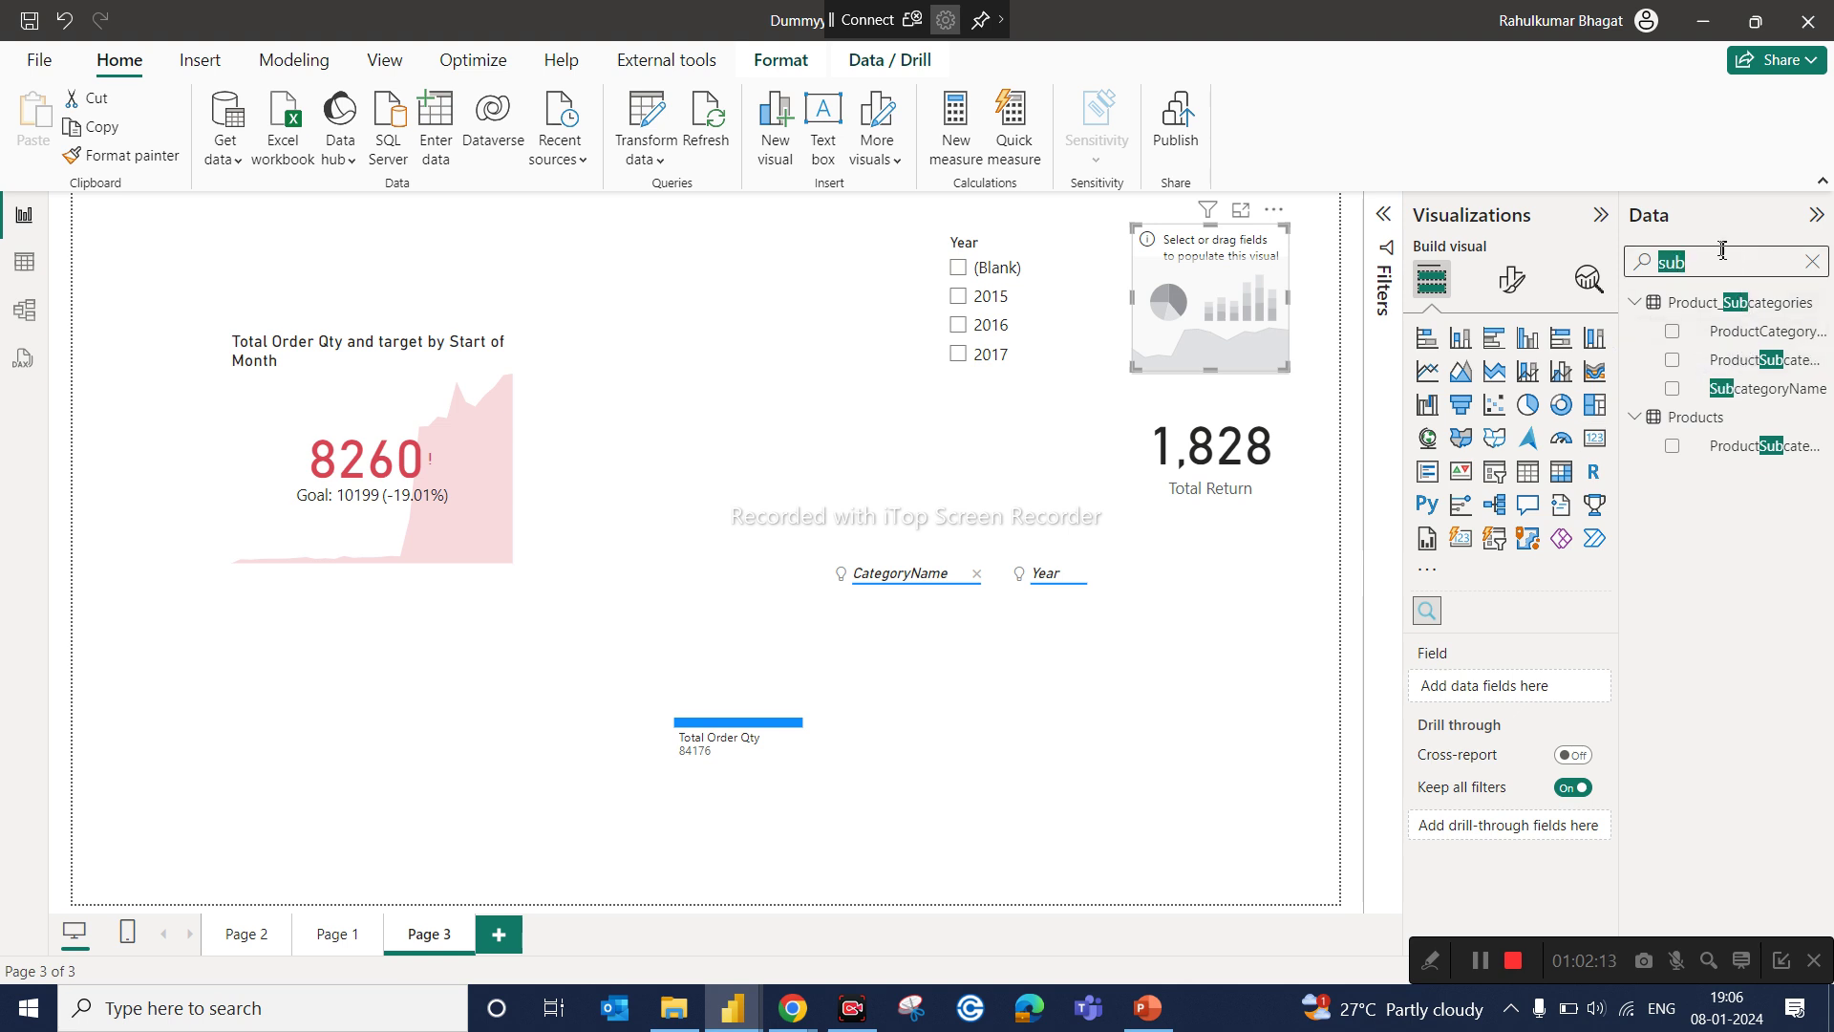
key(BackSpace)
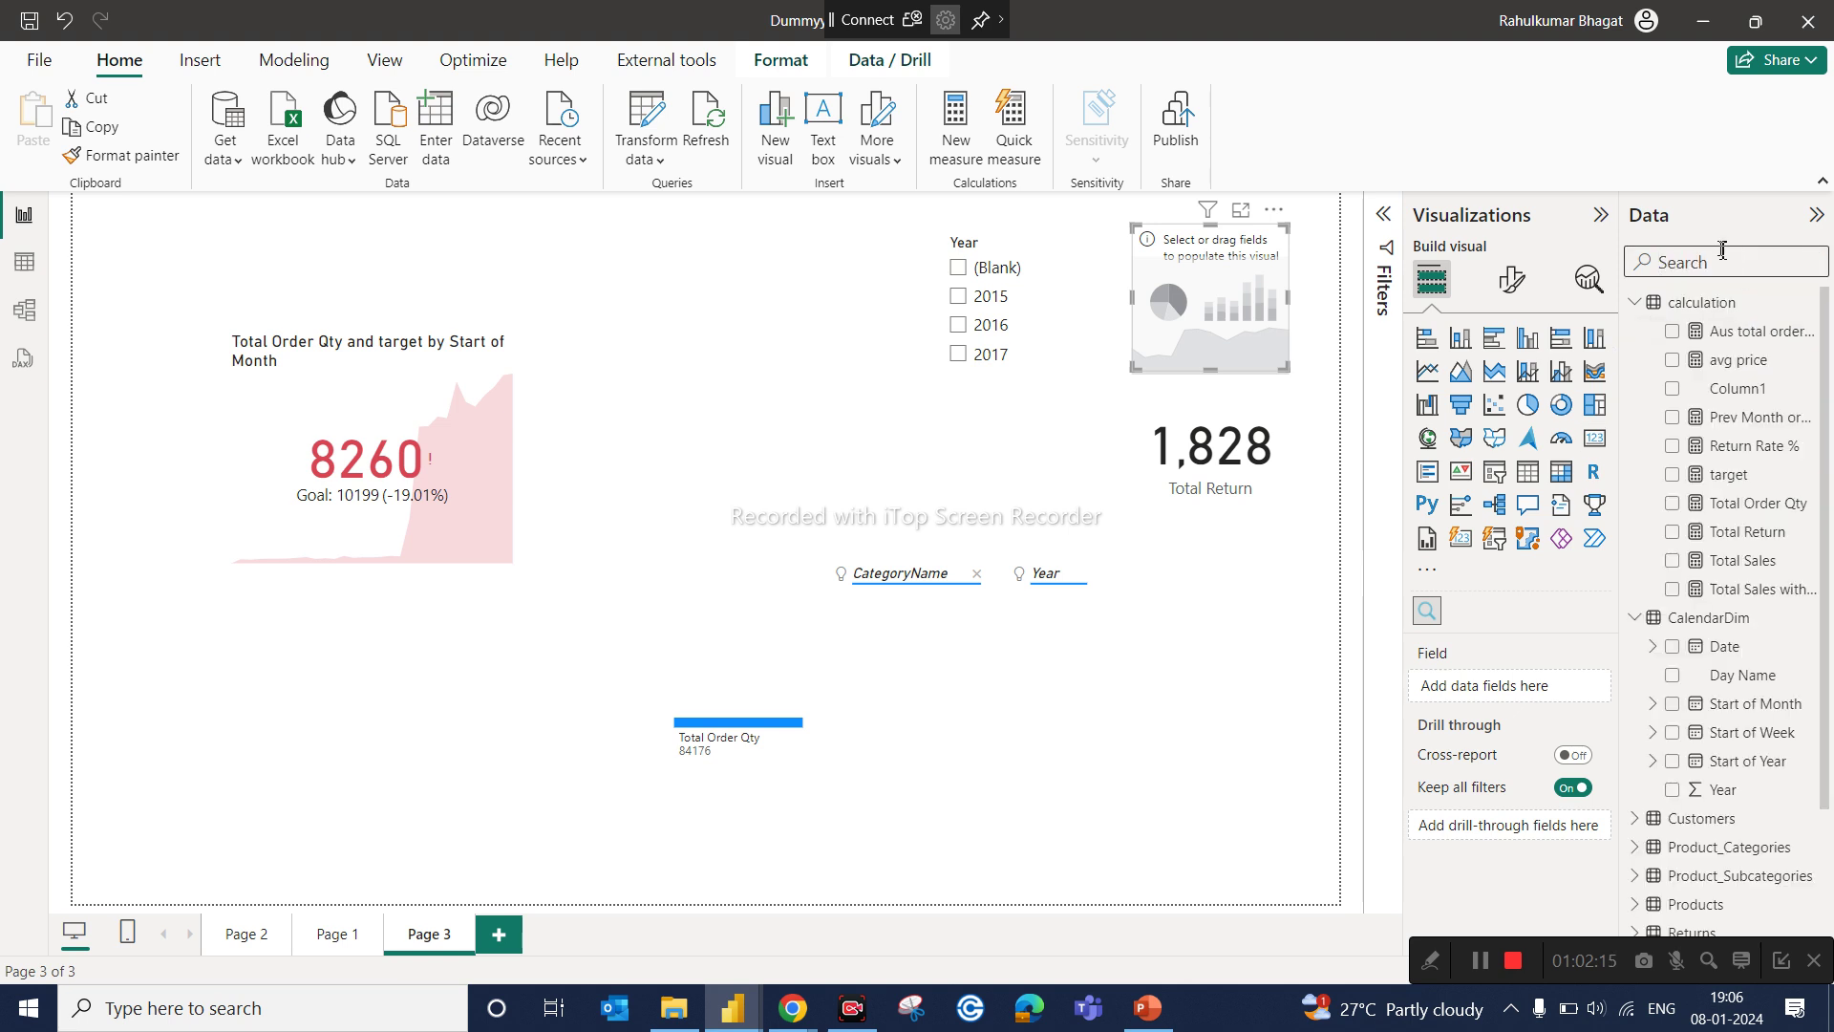
Step: Search the data fields for product, assign ProductName to the Text Filter visual, and filter the report by helmet
text(prod)
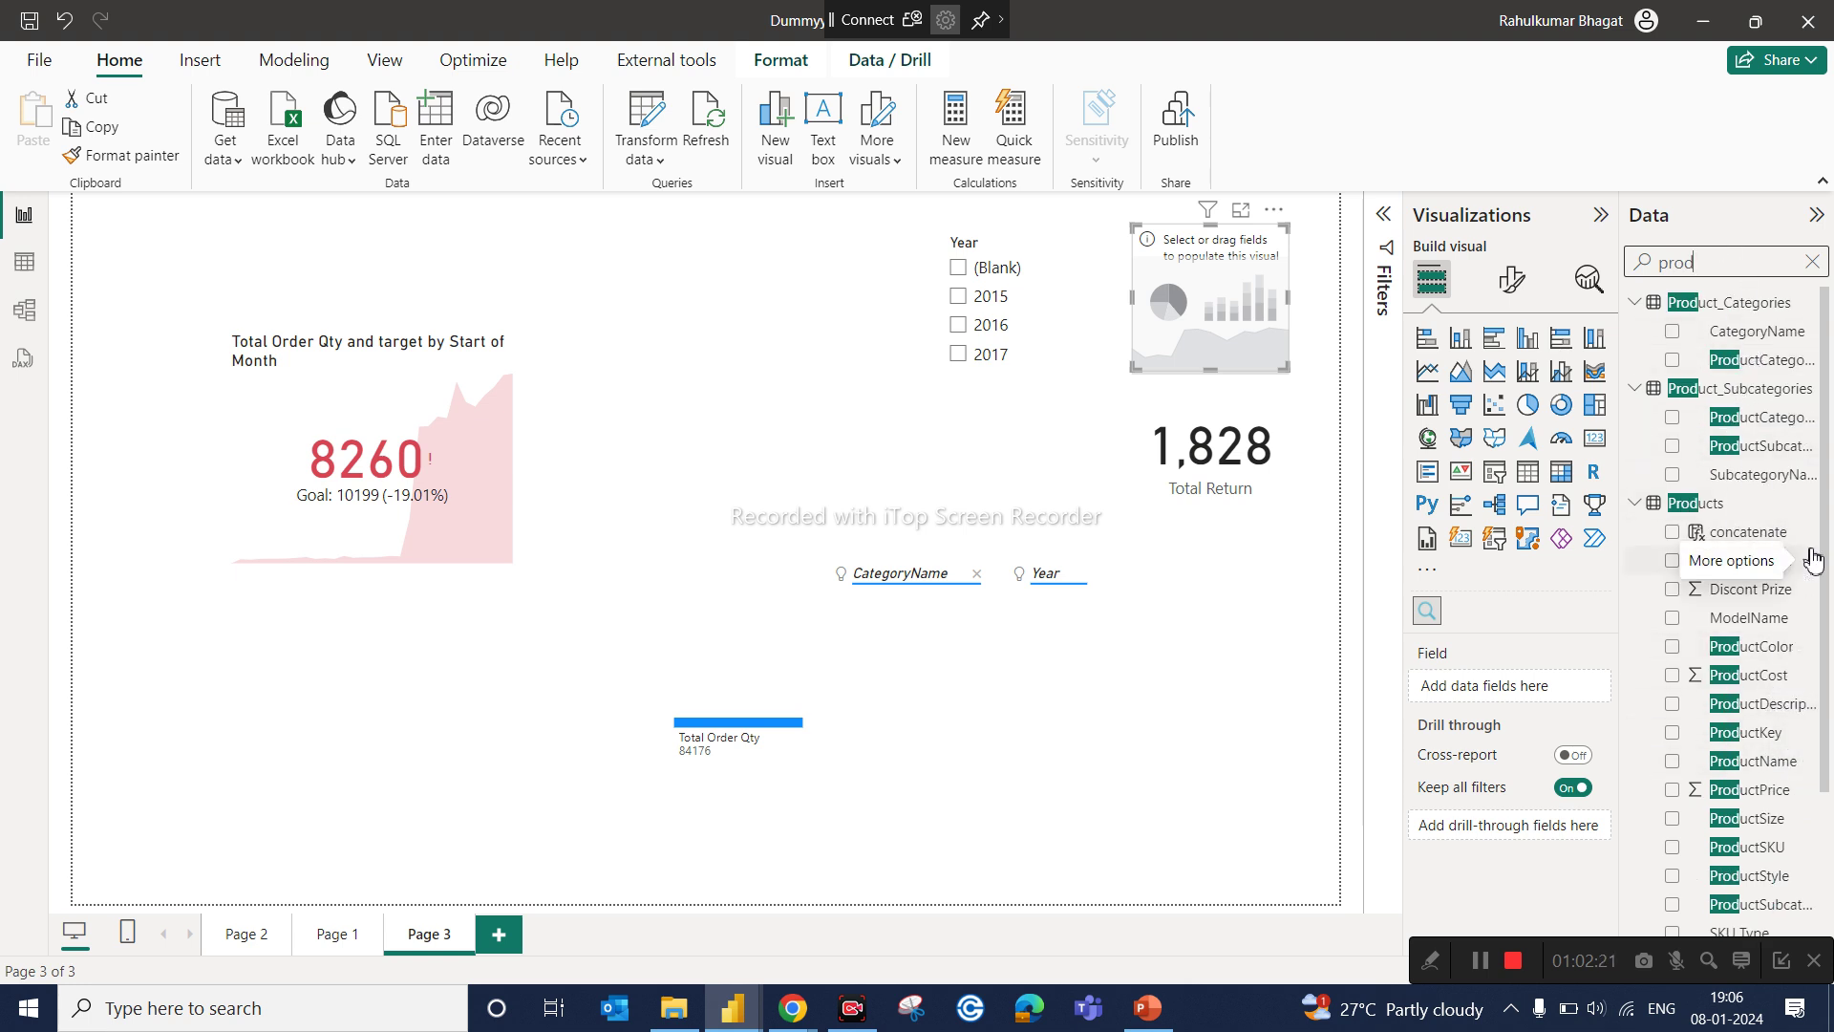
text(uct na)
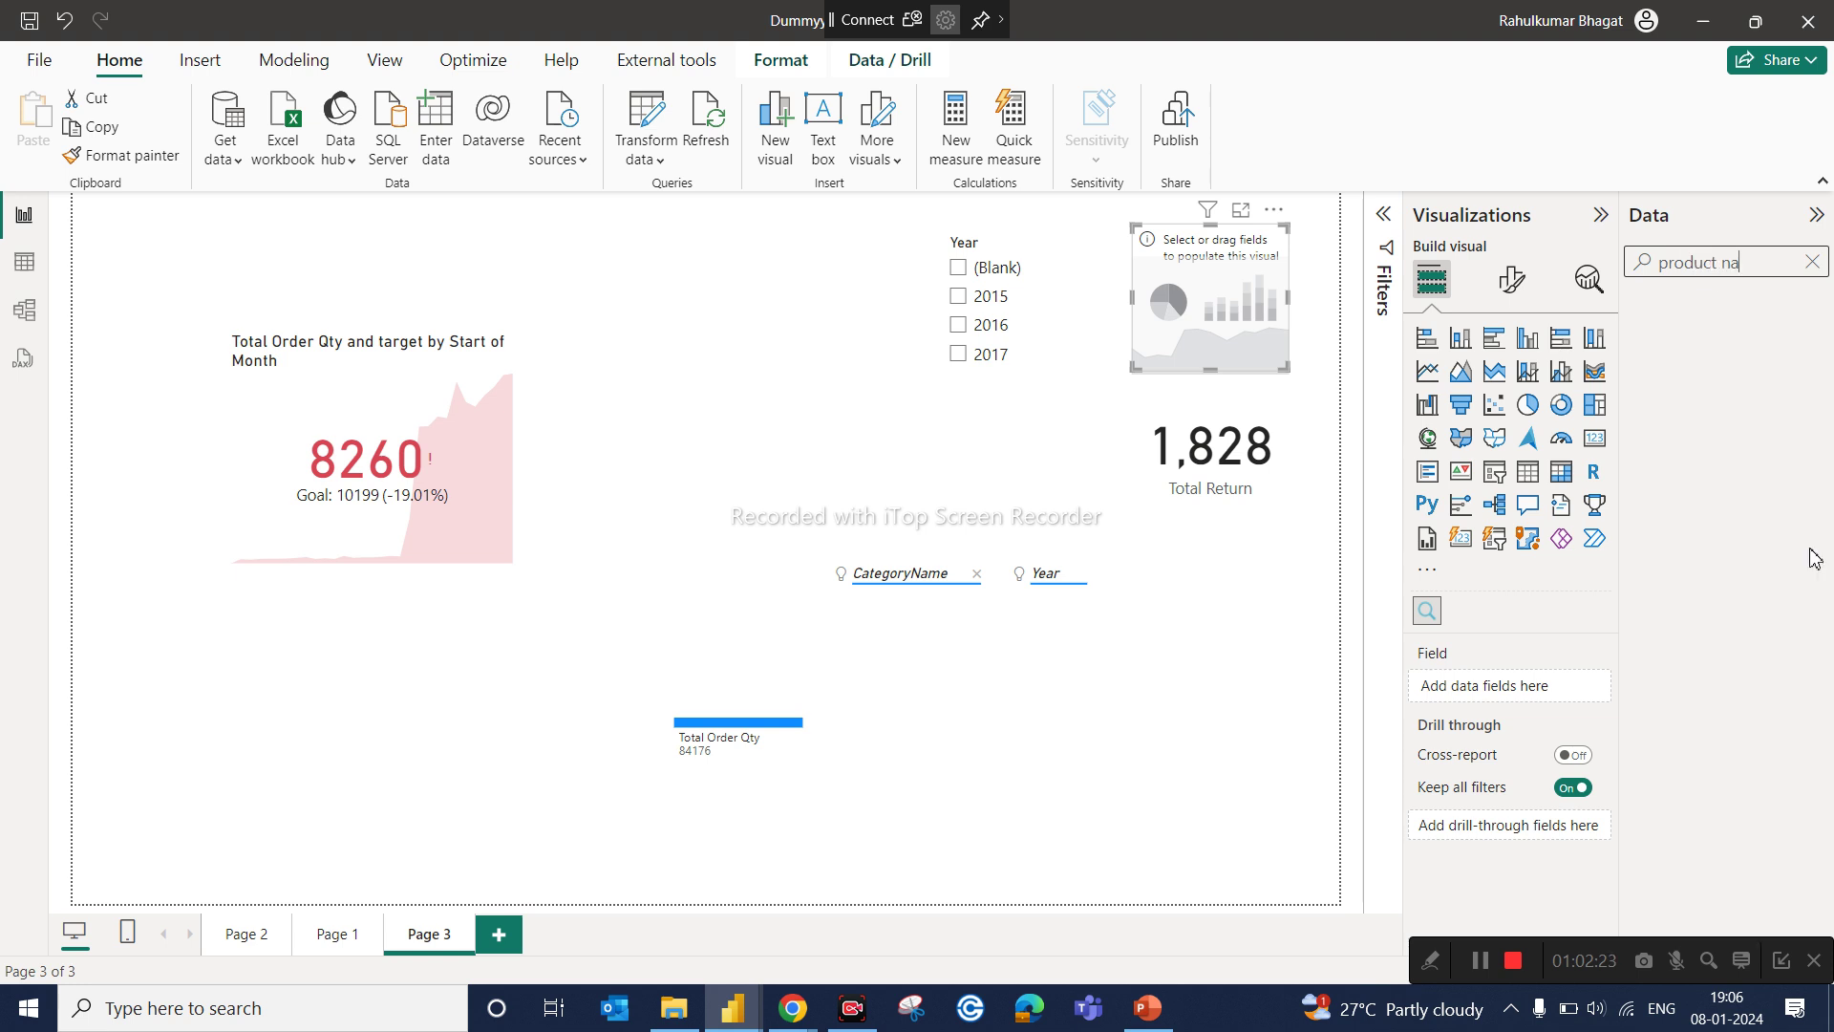
key(BackSpace)
key(BackSpace)
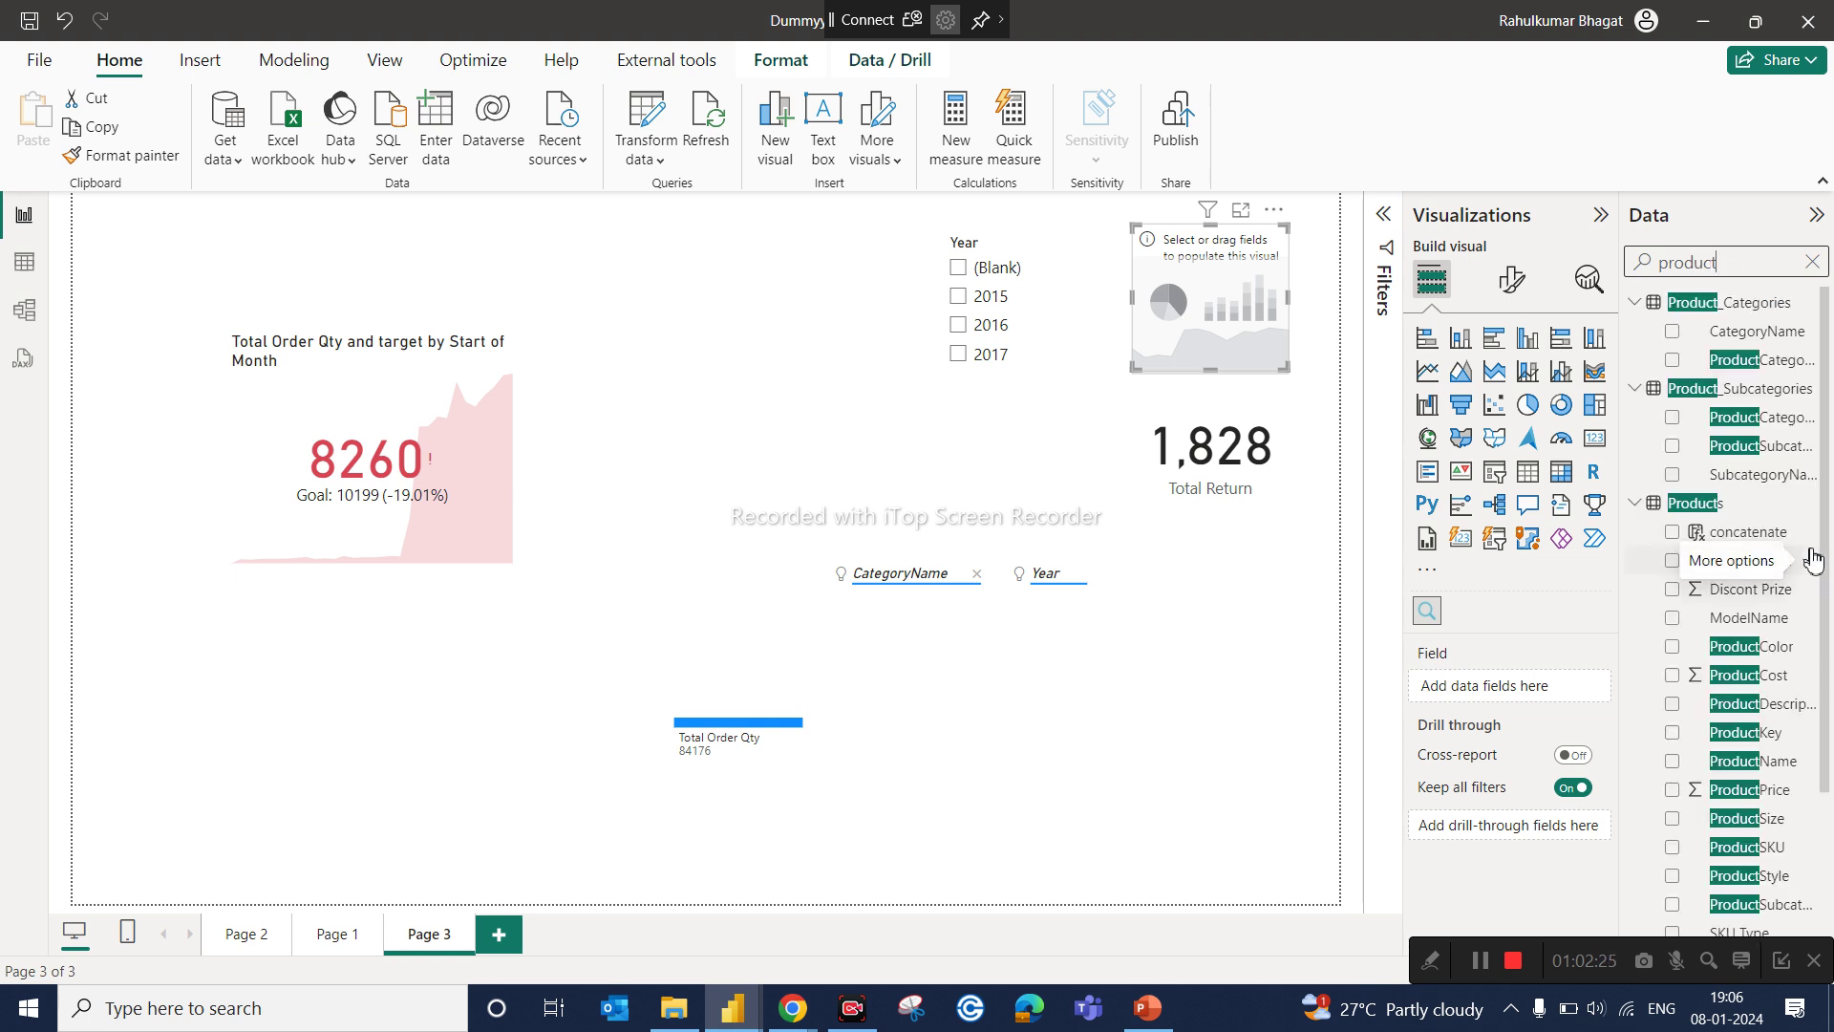
key(BackSpace)
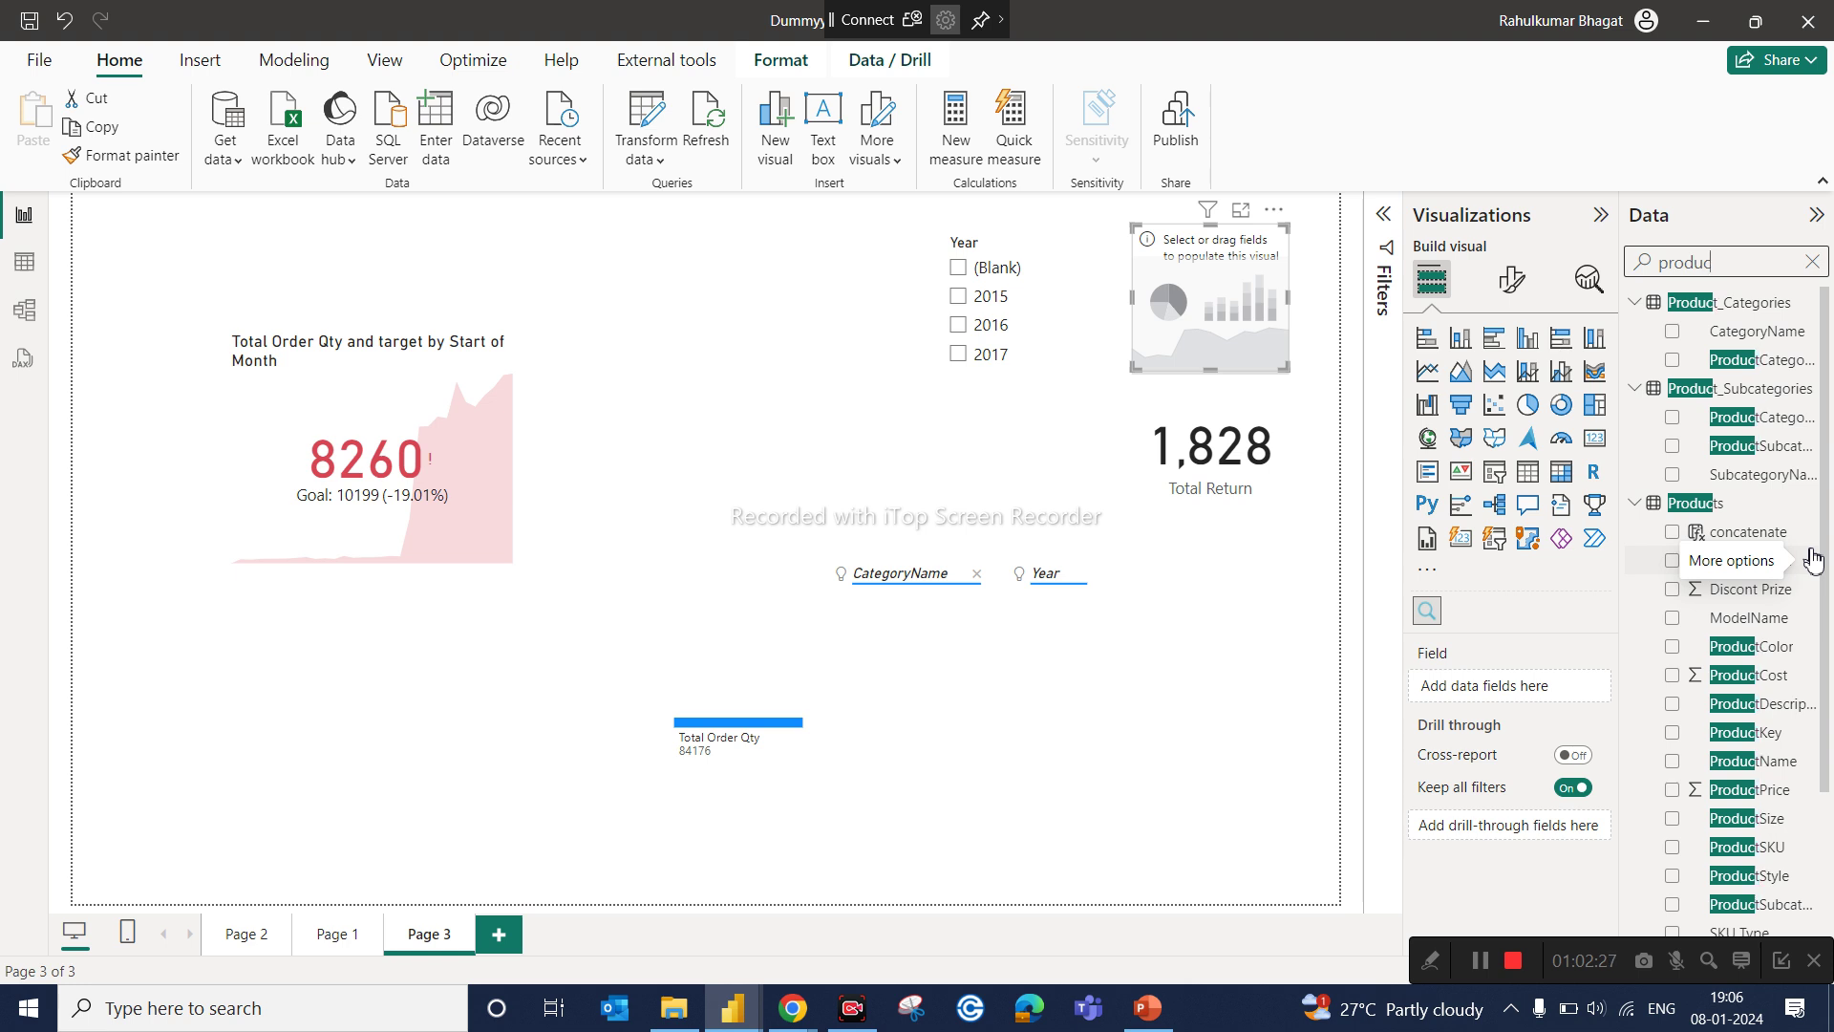
drag(1755, 762, 1548, 687)
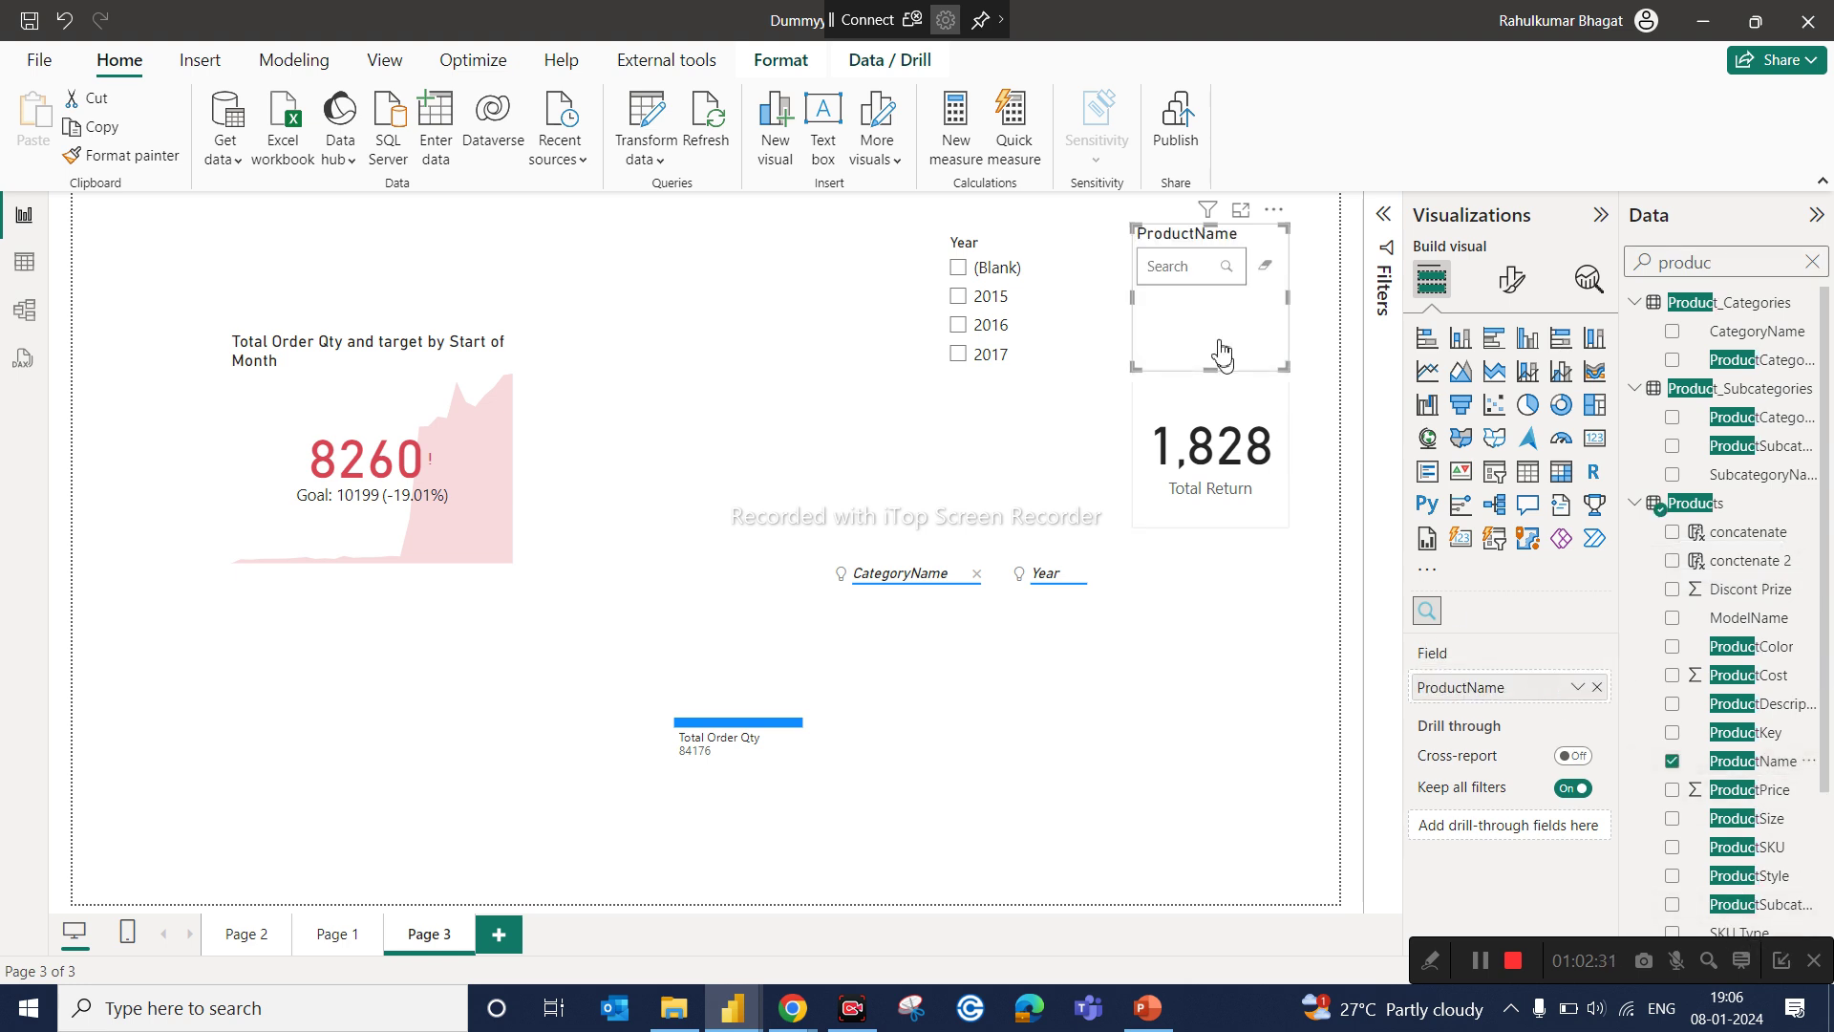
click(1180, 272)
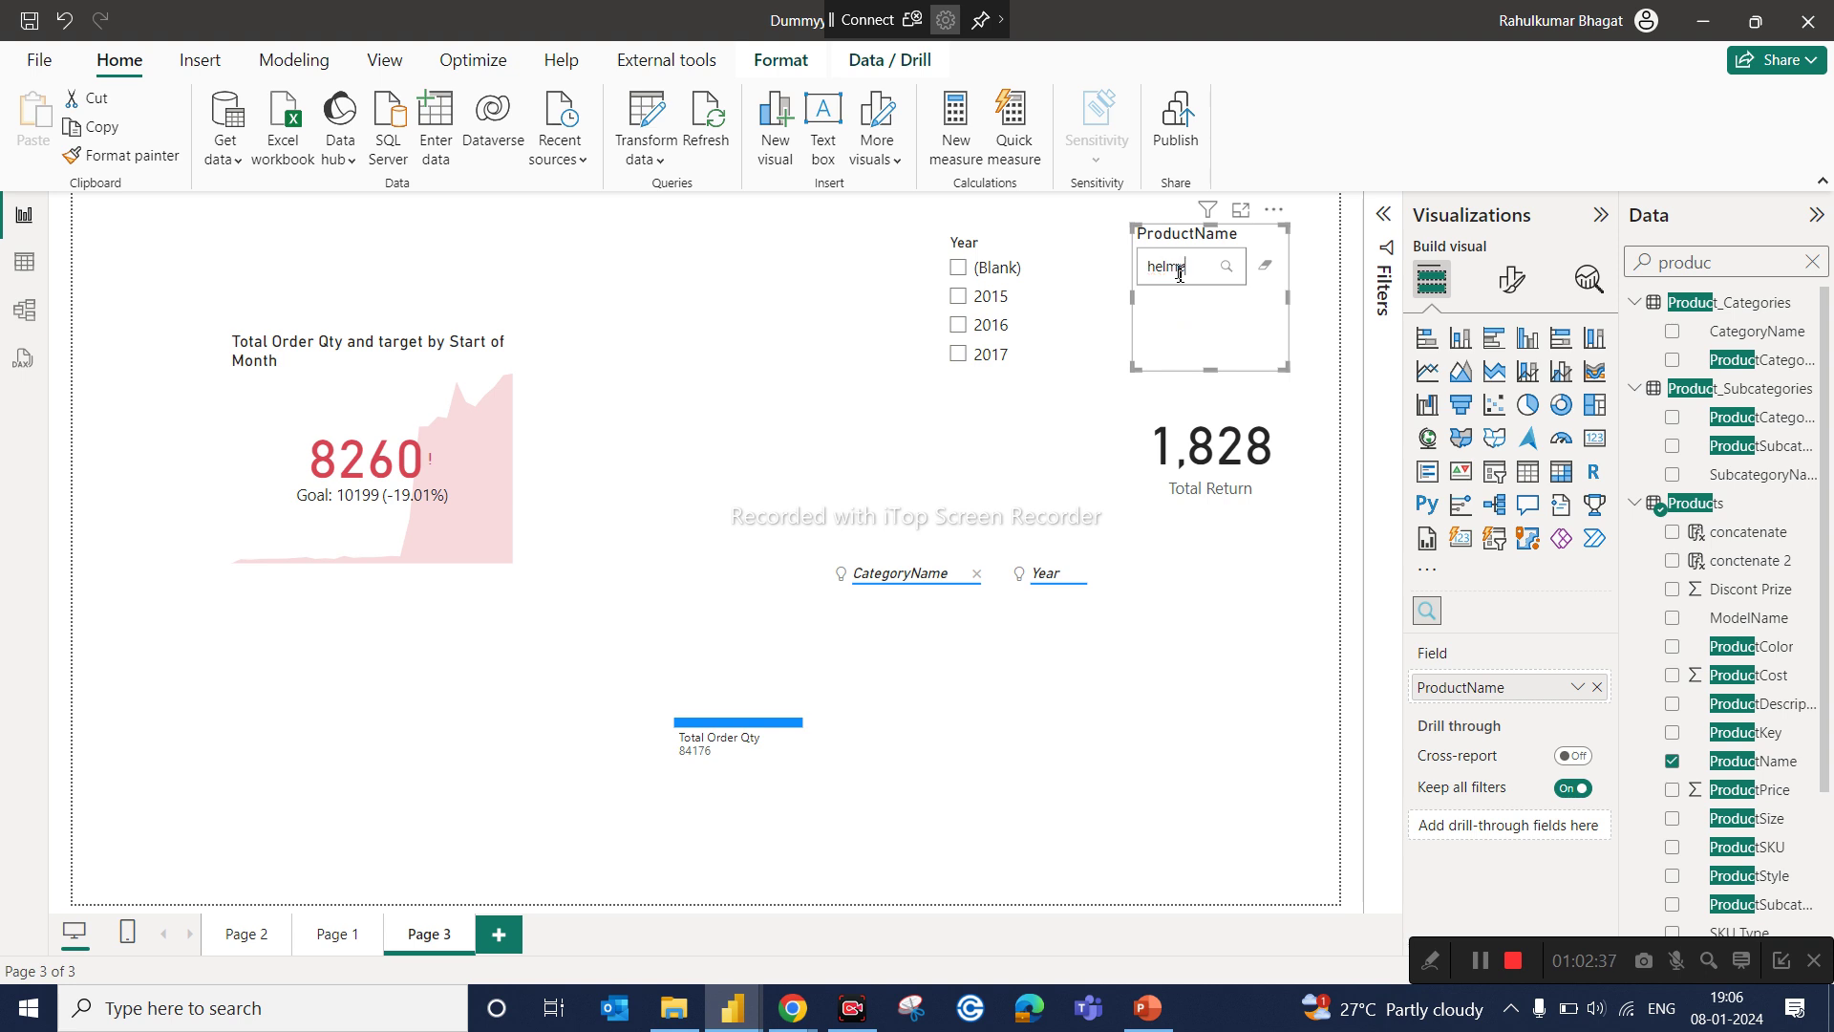
click(1229, 270)
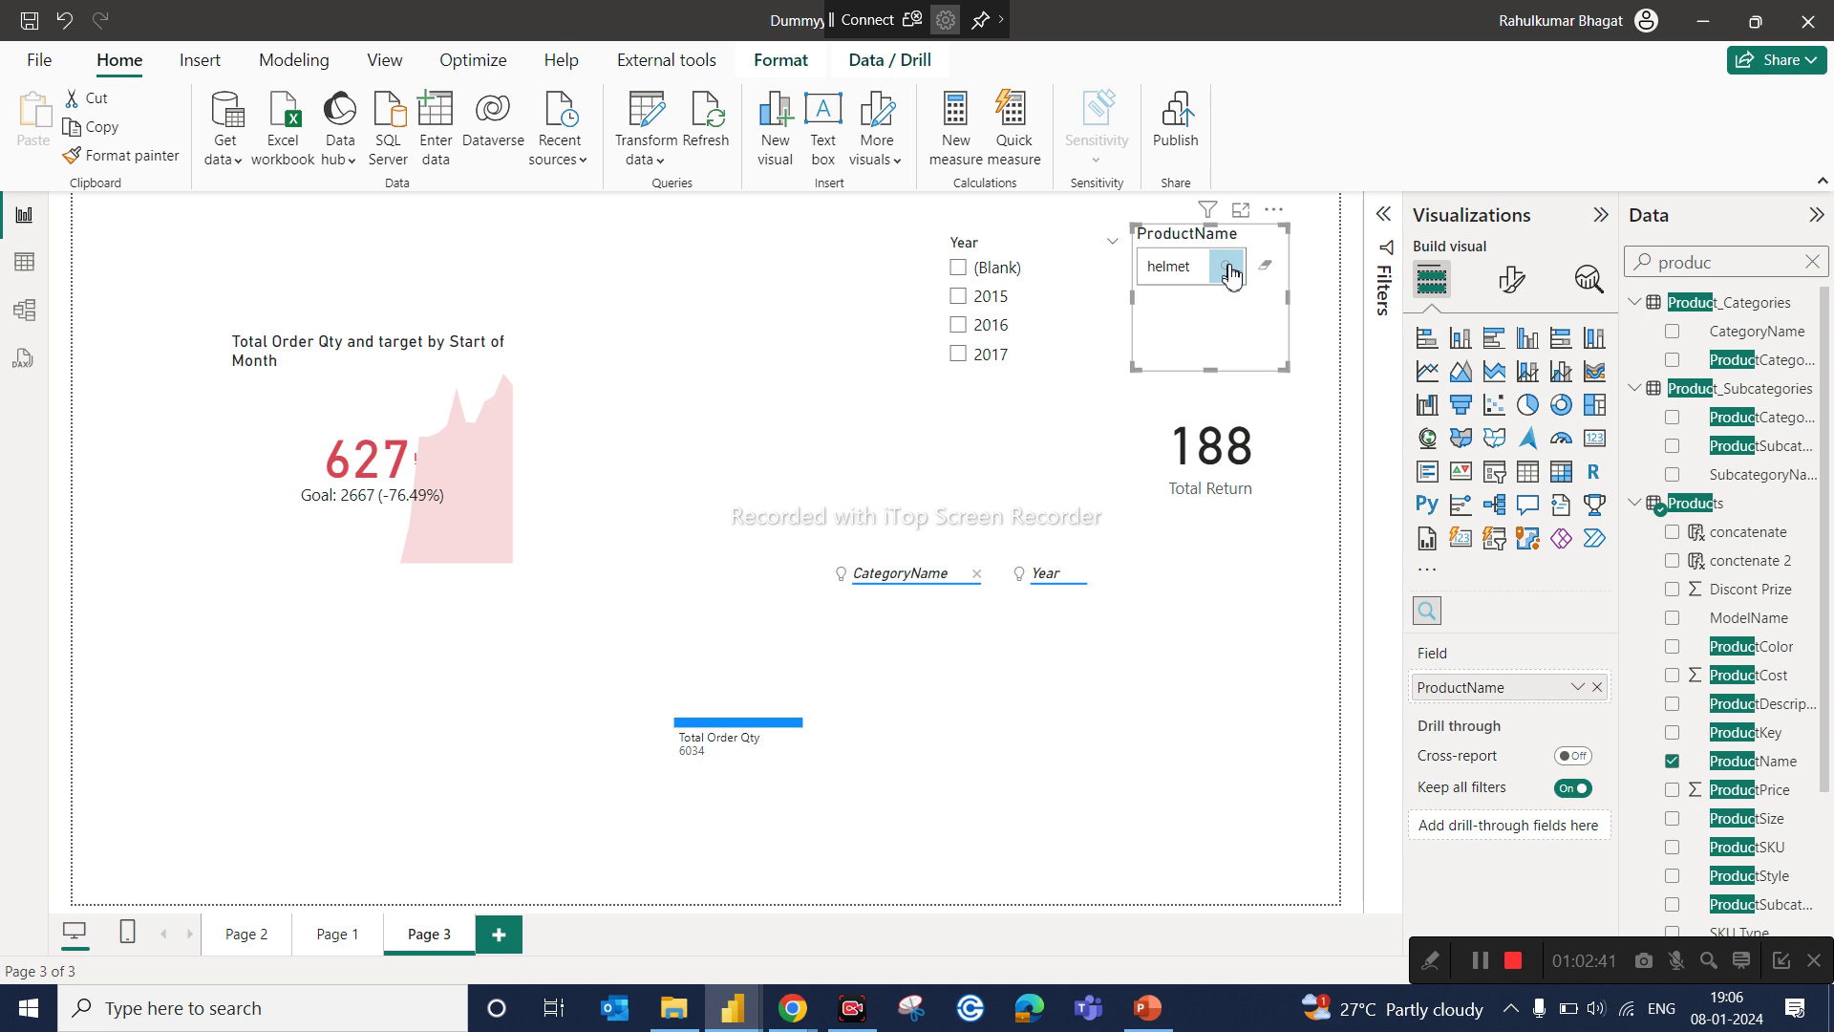
Step: Widen the Text Filter visual, place it between the KPI and the Year slicer, and extend it to the page's lower edge
drag(1134, 318, 1003, 325)
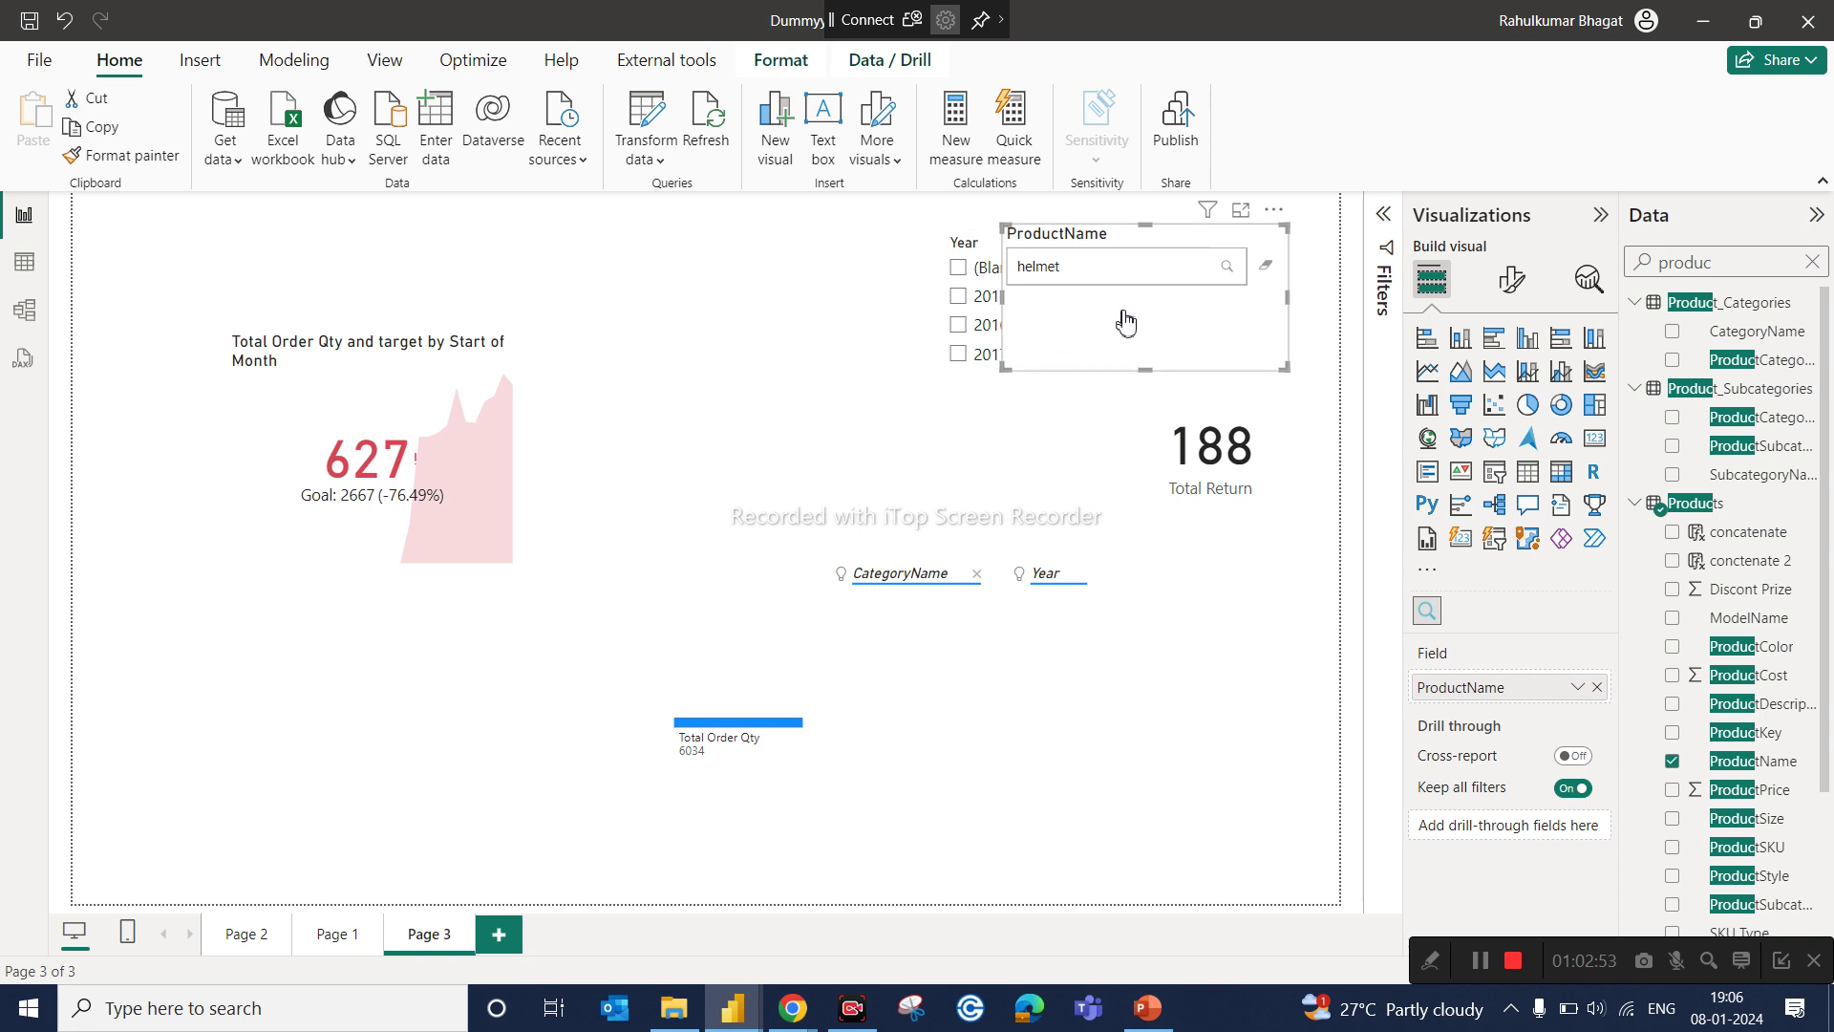
drag(1159, 241, 695, 234)
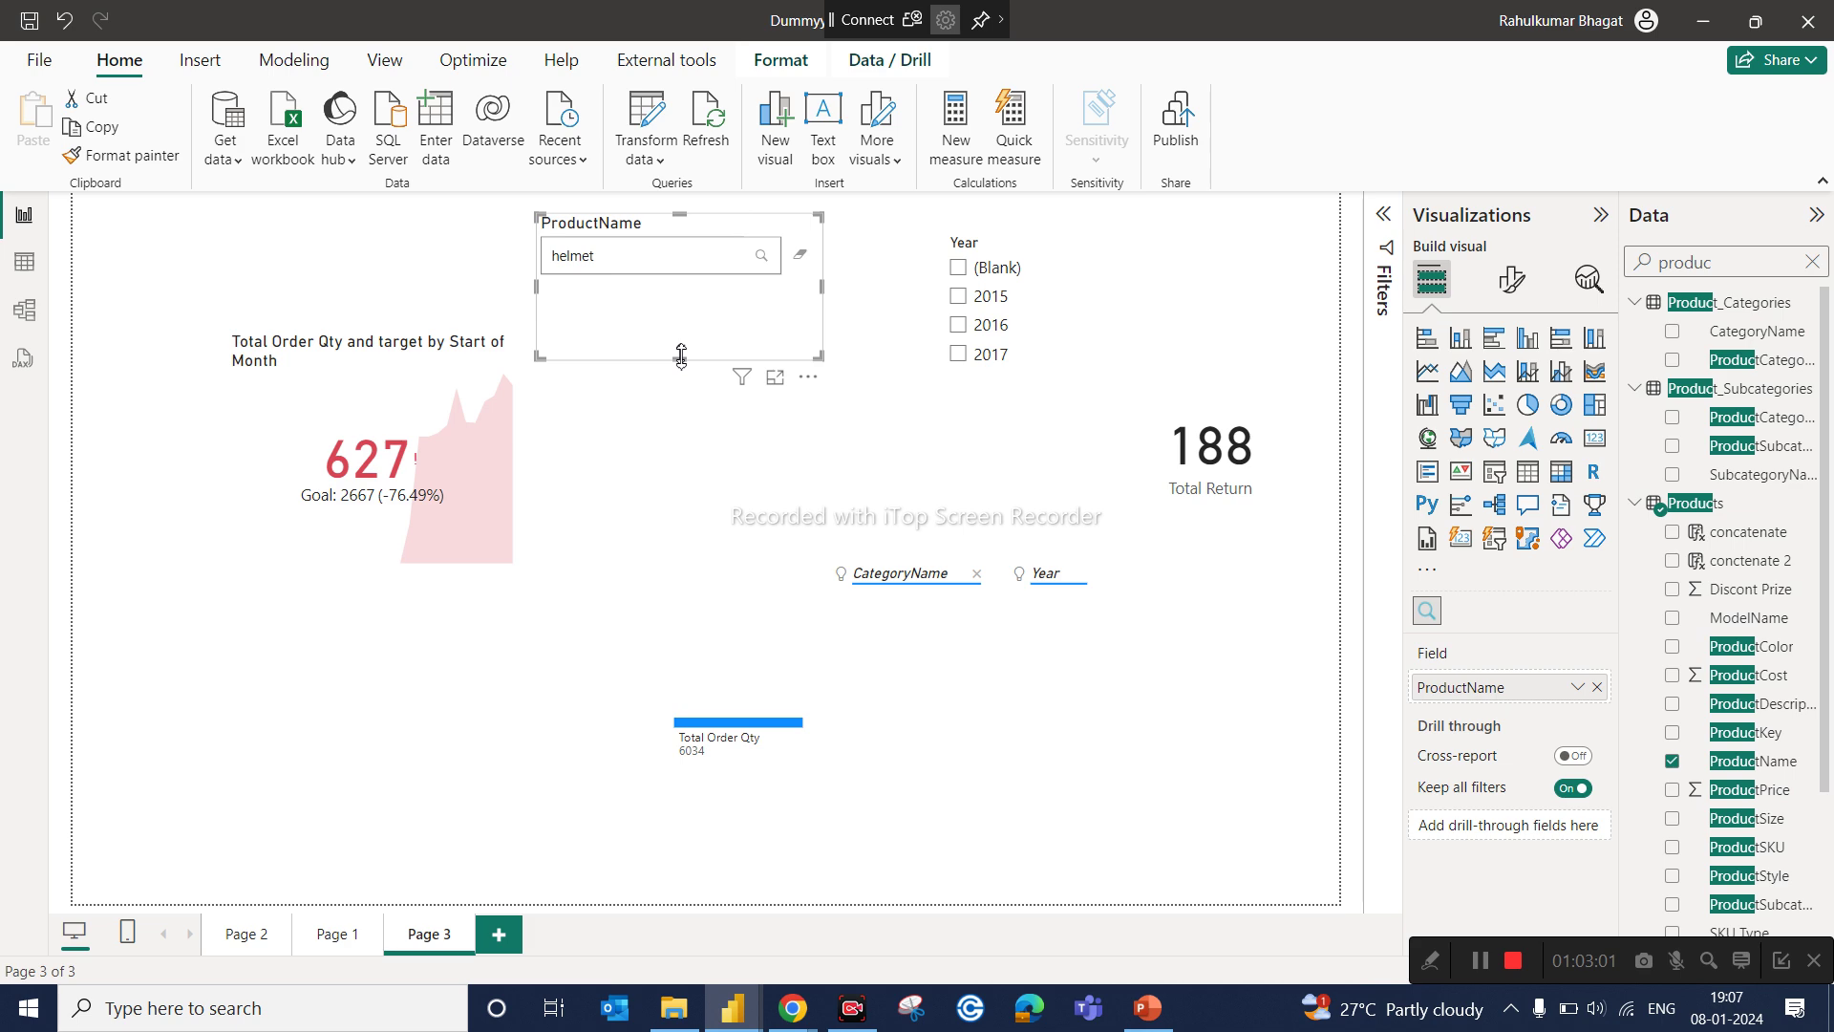
drag(679, 360, 1181, 984)
Step: Check the Custom Visuals slide in PowerPoint, then open synoptic panel.pbix from the PowerBI Course folder
click(1147, 1008)
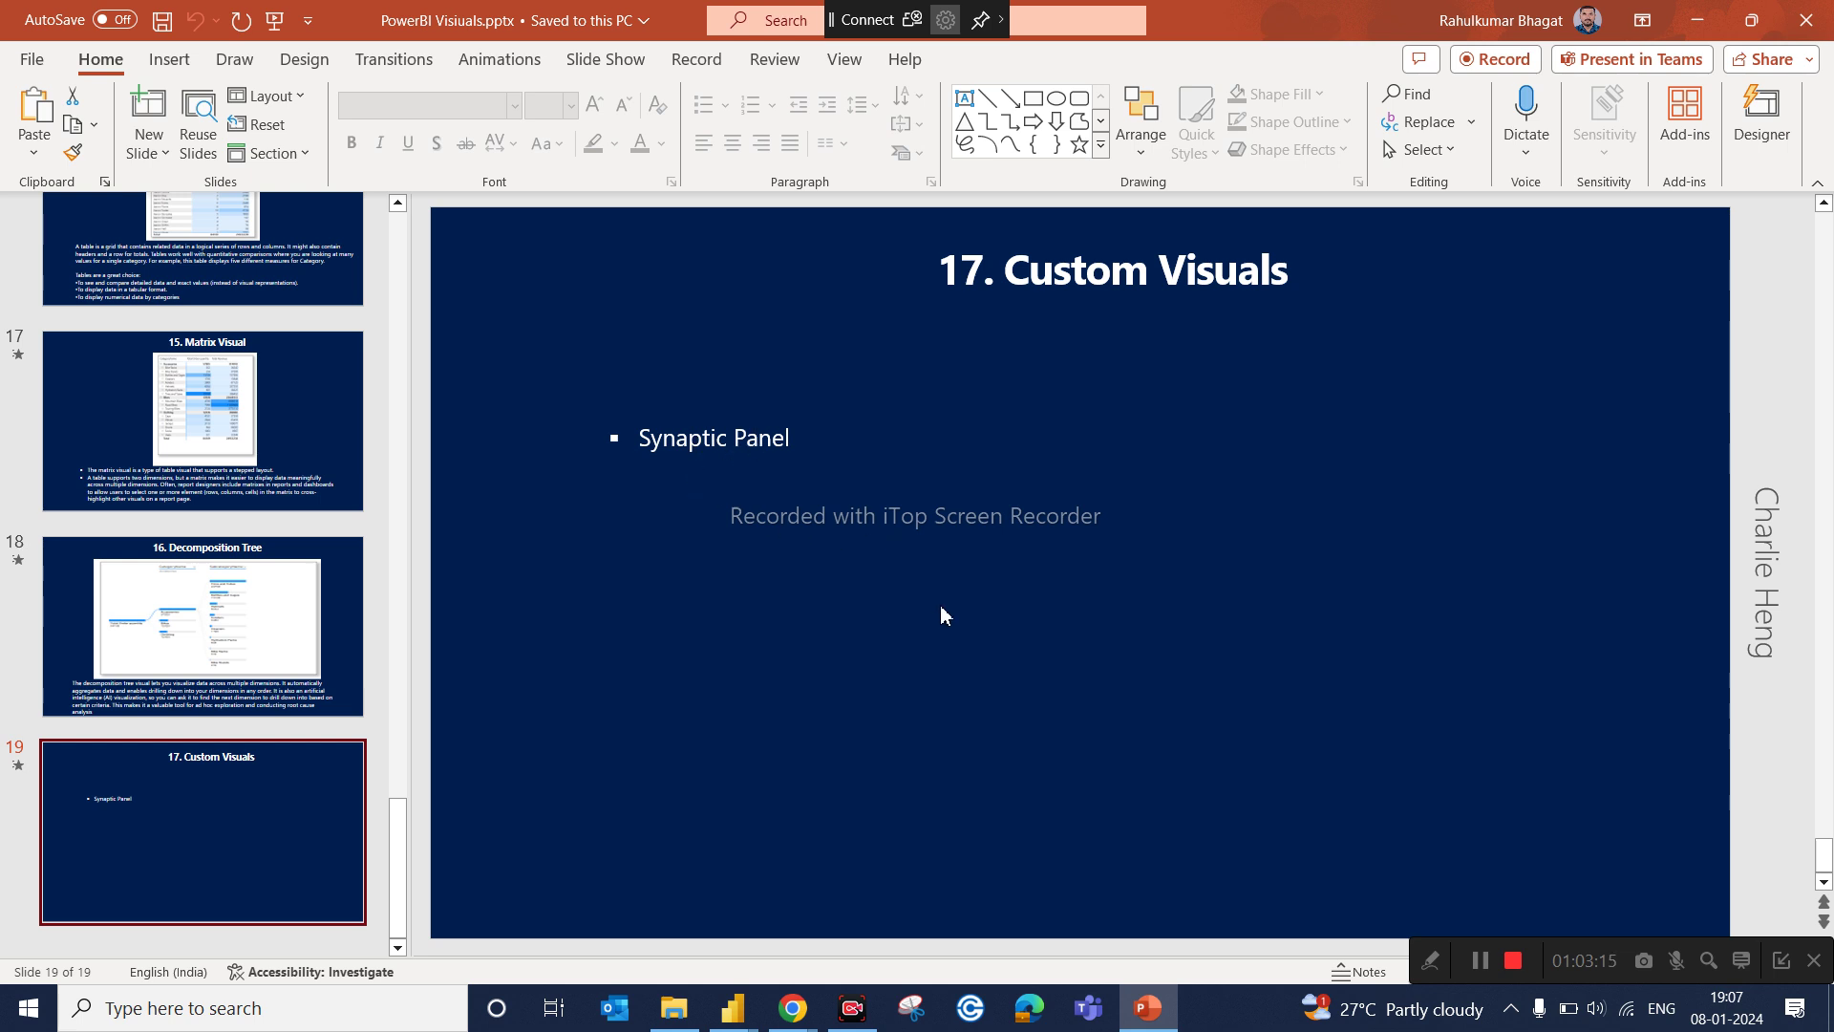
click(733, 1005)
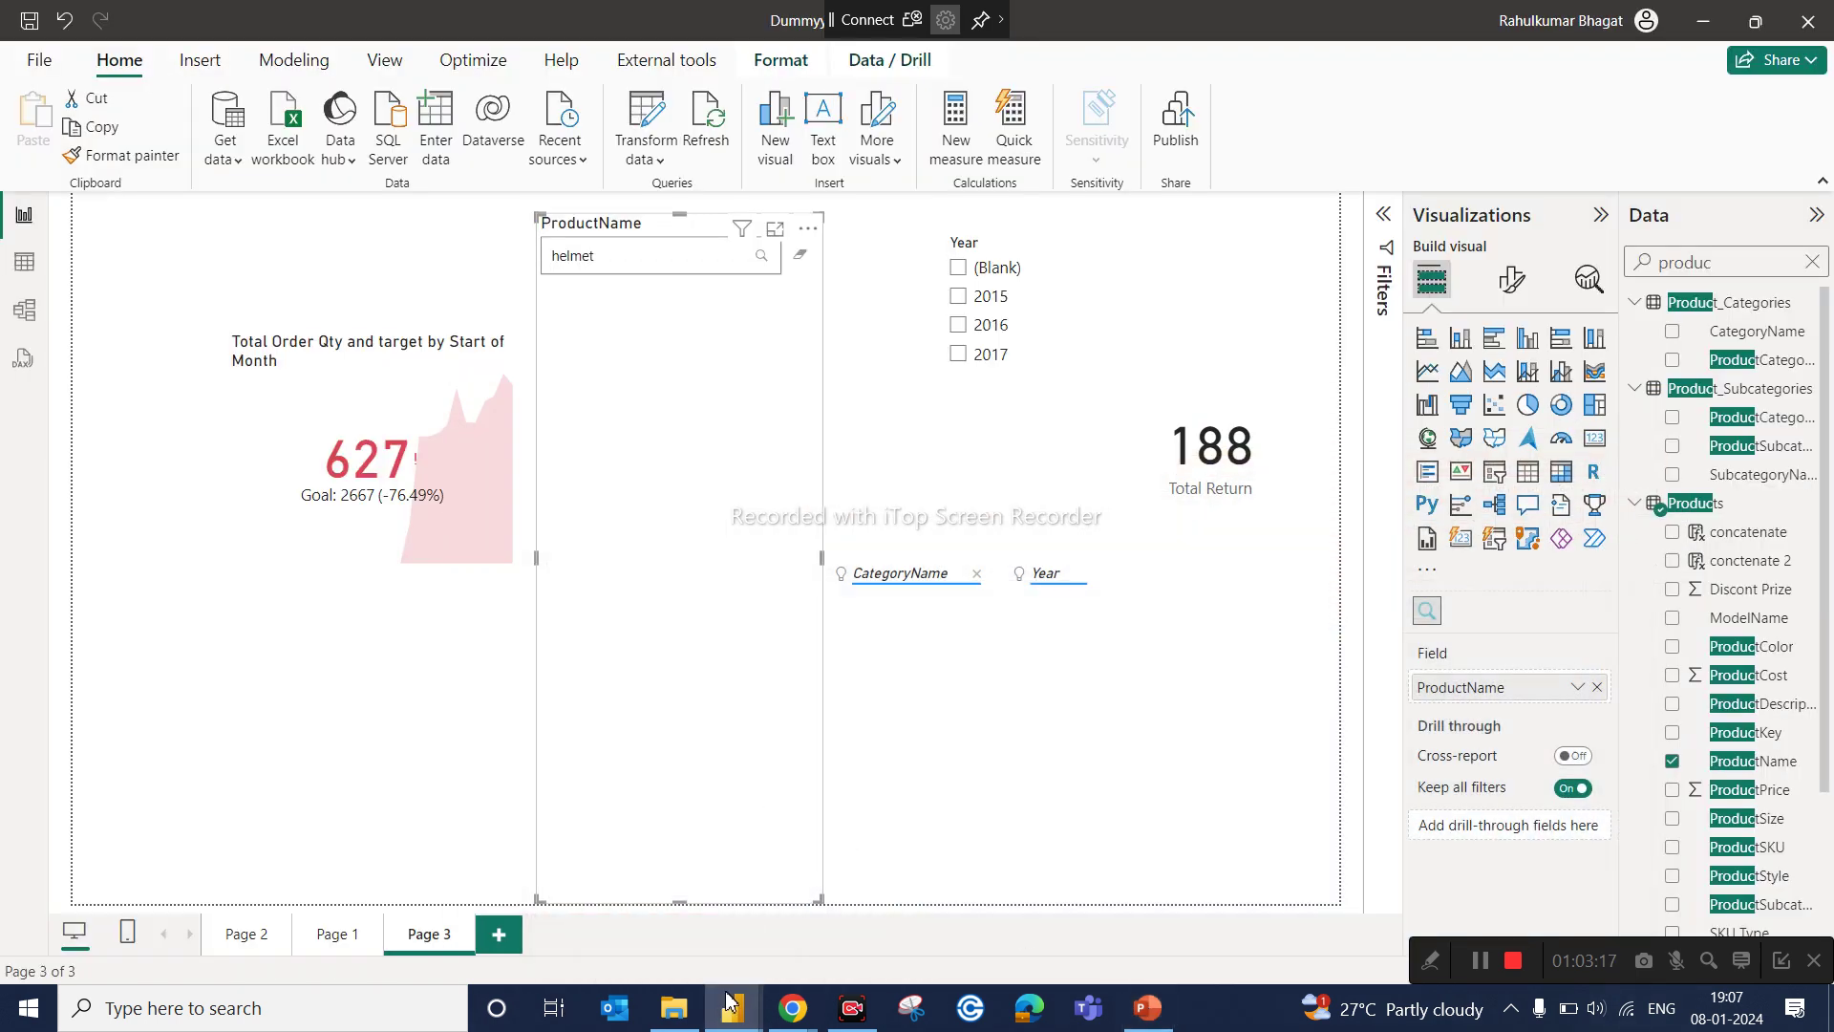
click(690, 1021)
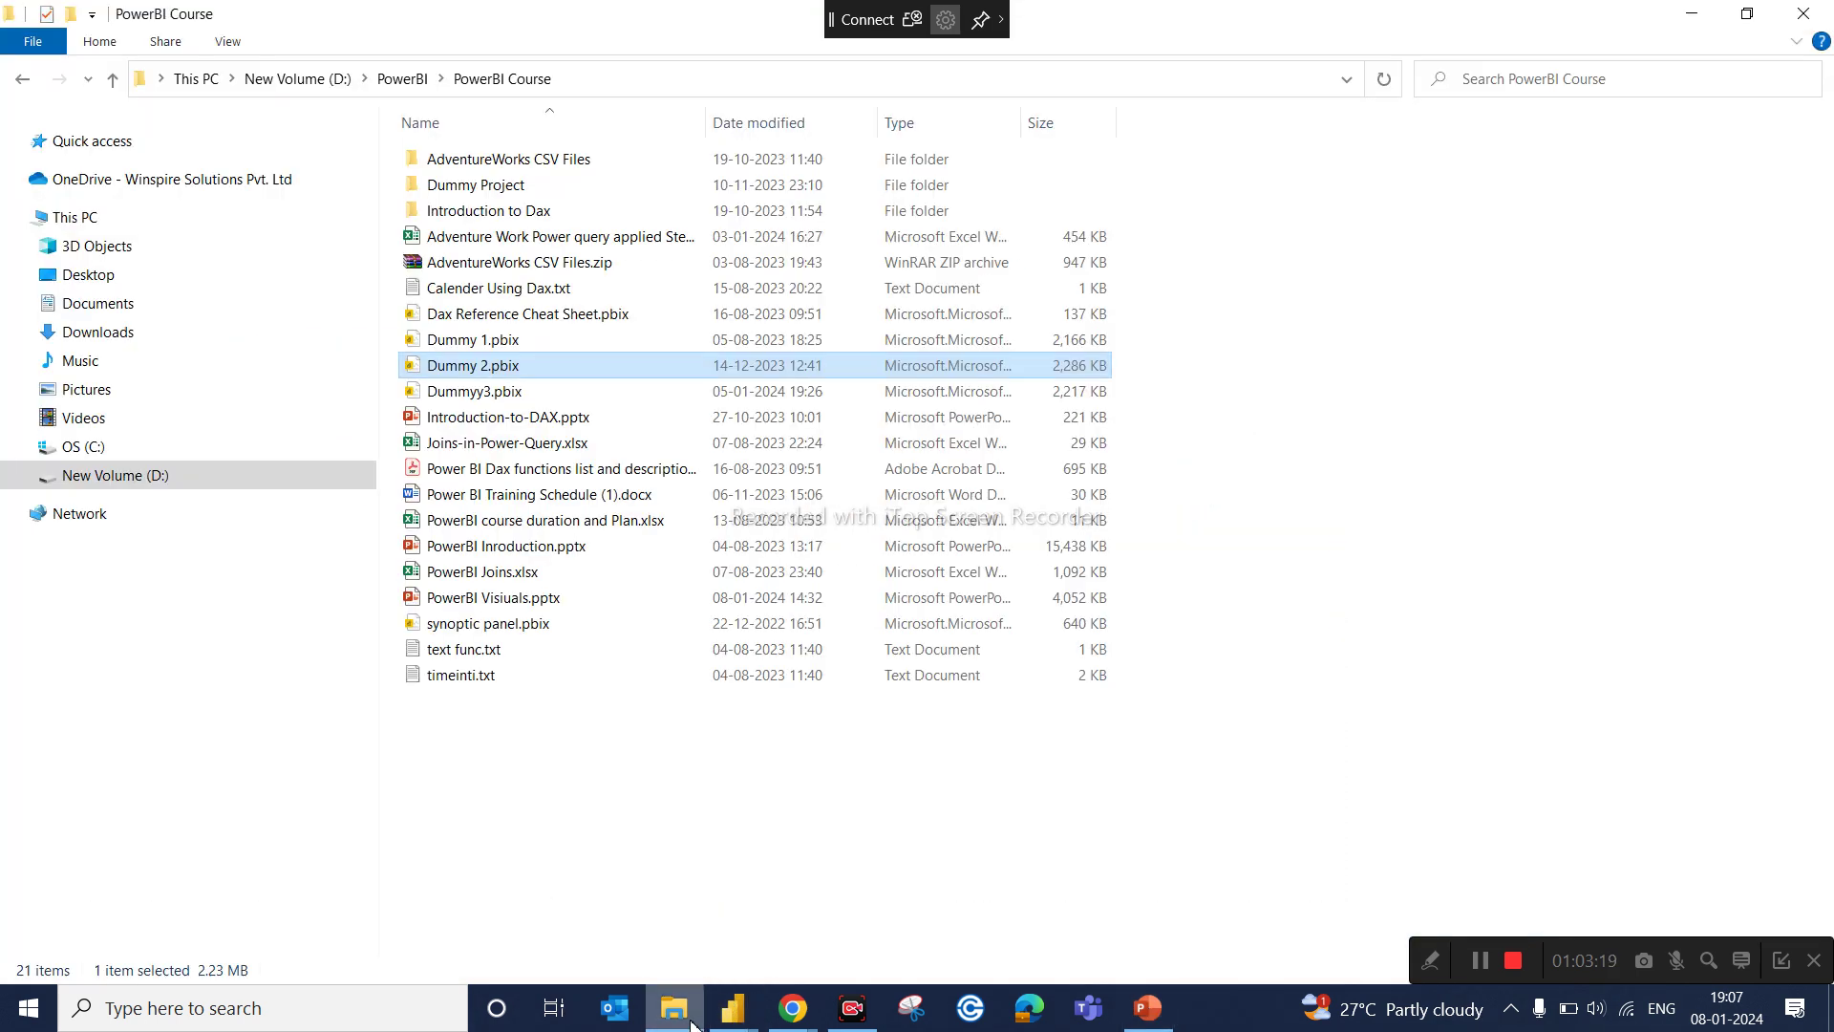
double_click(516, 633)
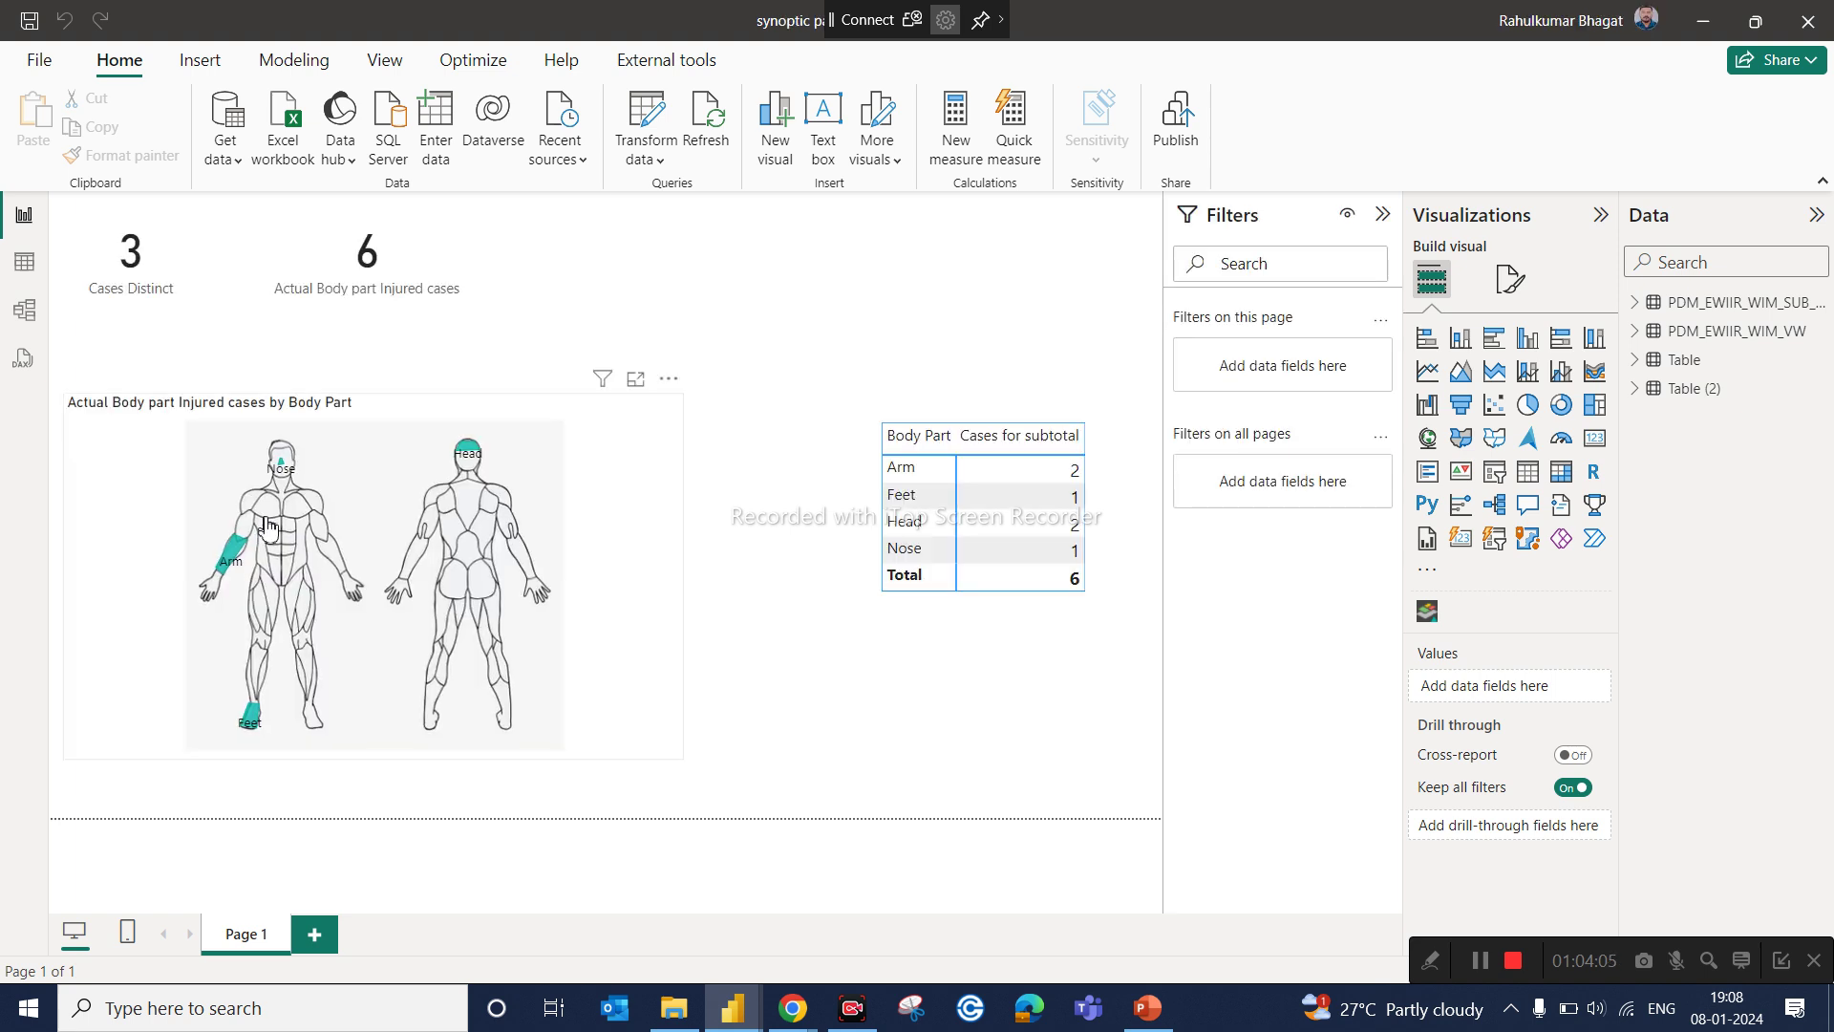
Step: Select Head, clear it, and select Arm on the body diagram to examine how the cards and table respond
mouse_move(374, 432)
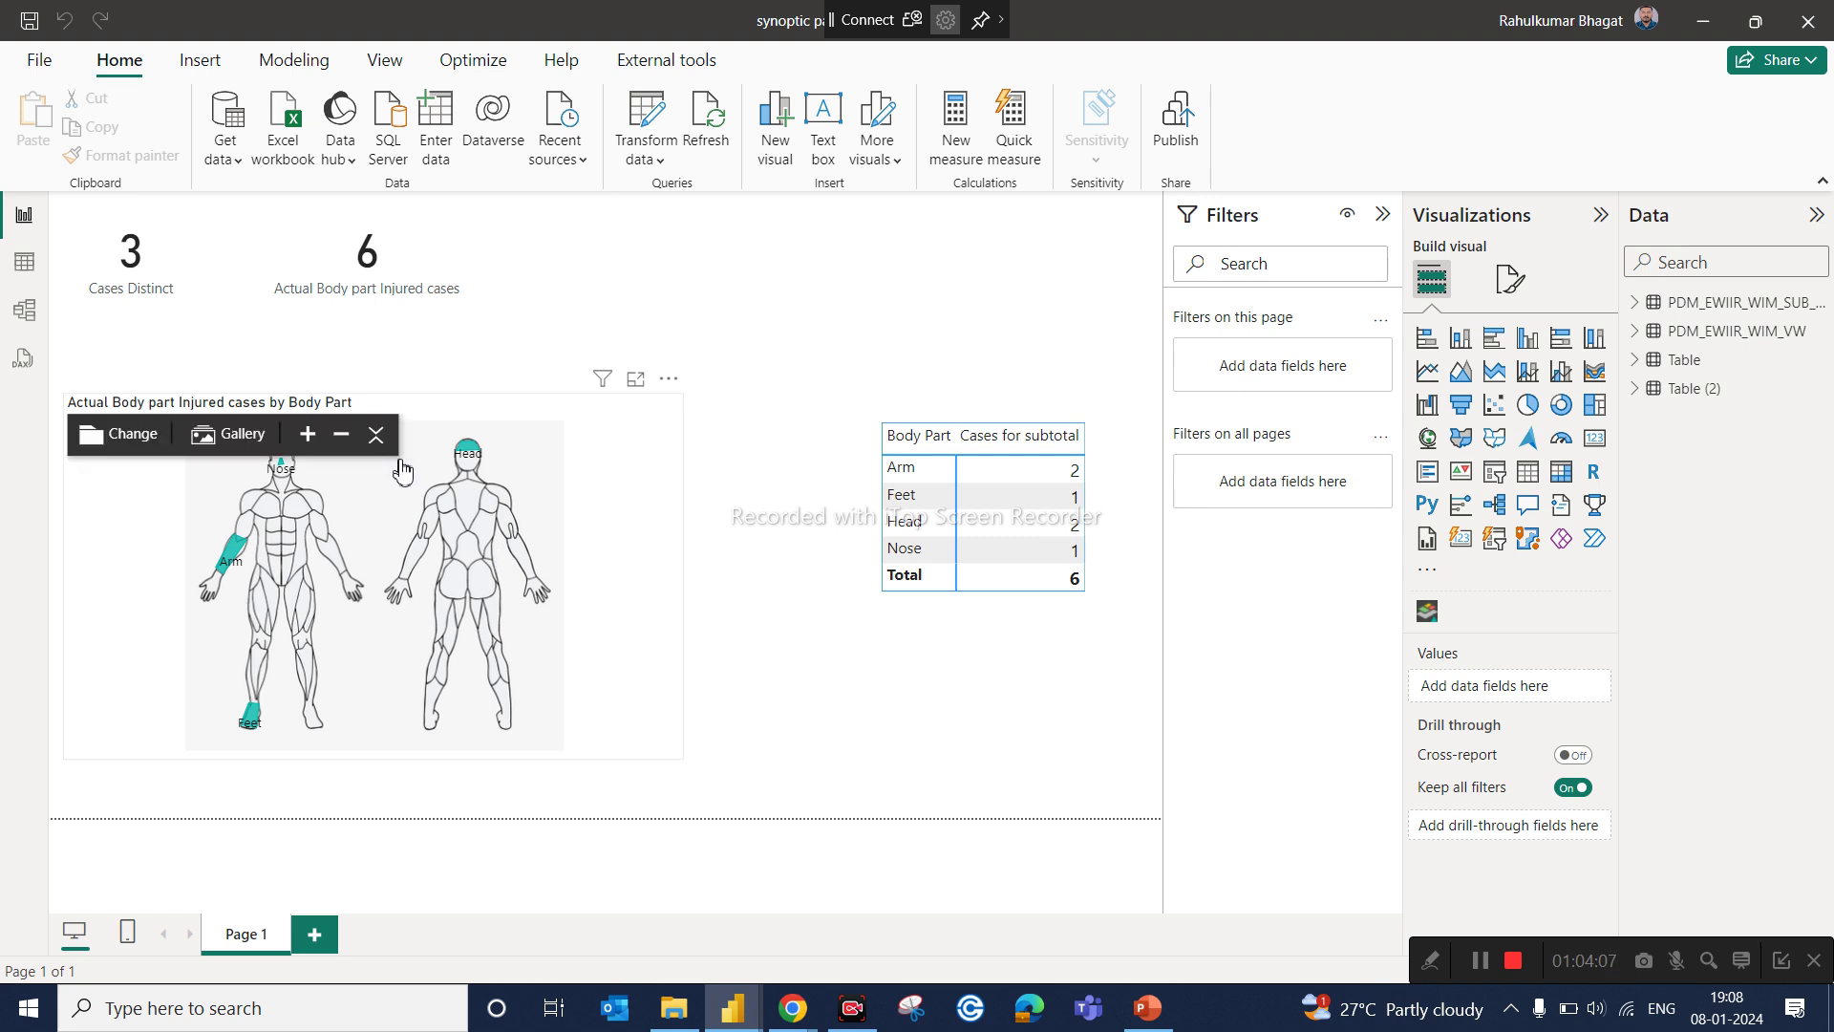
click(472, 459)
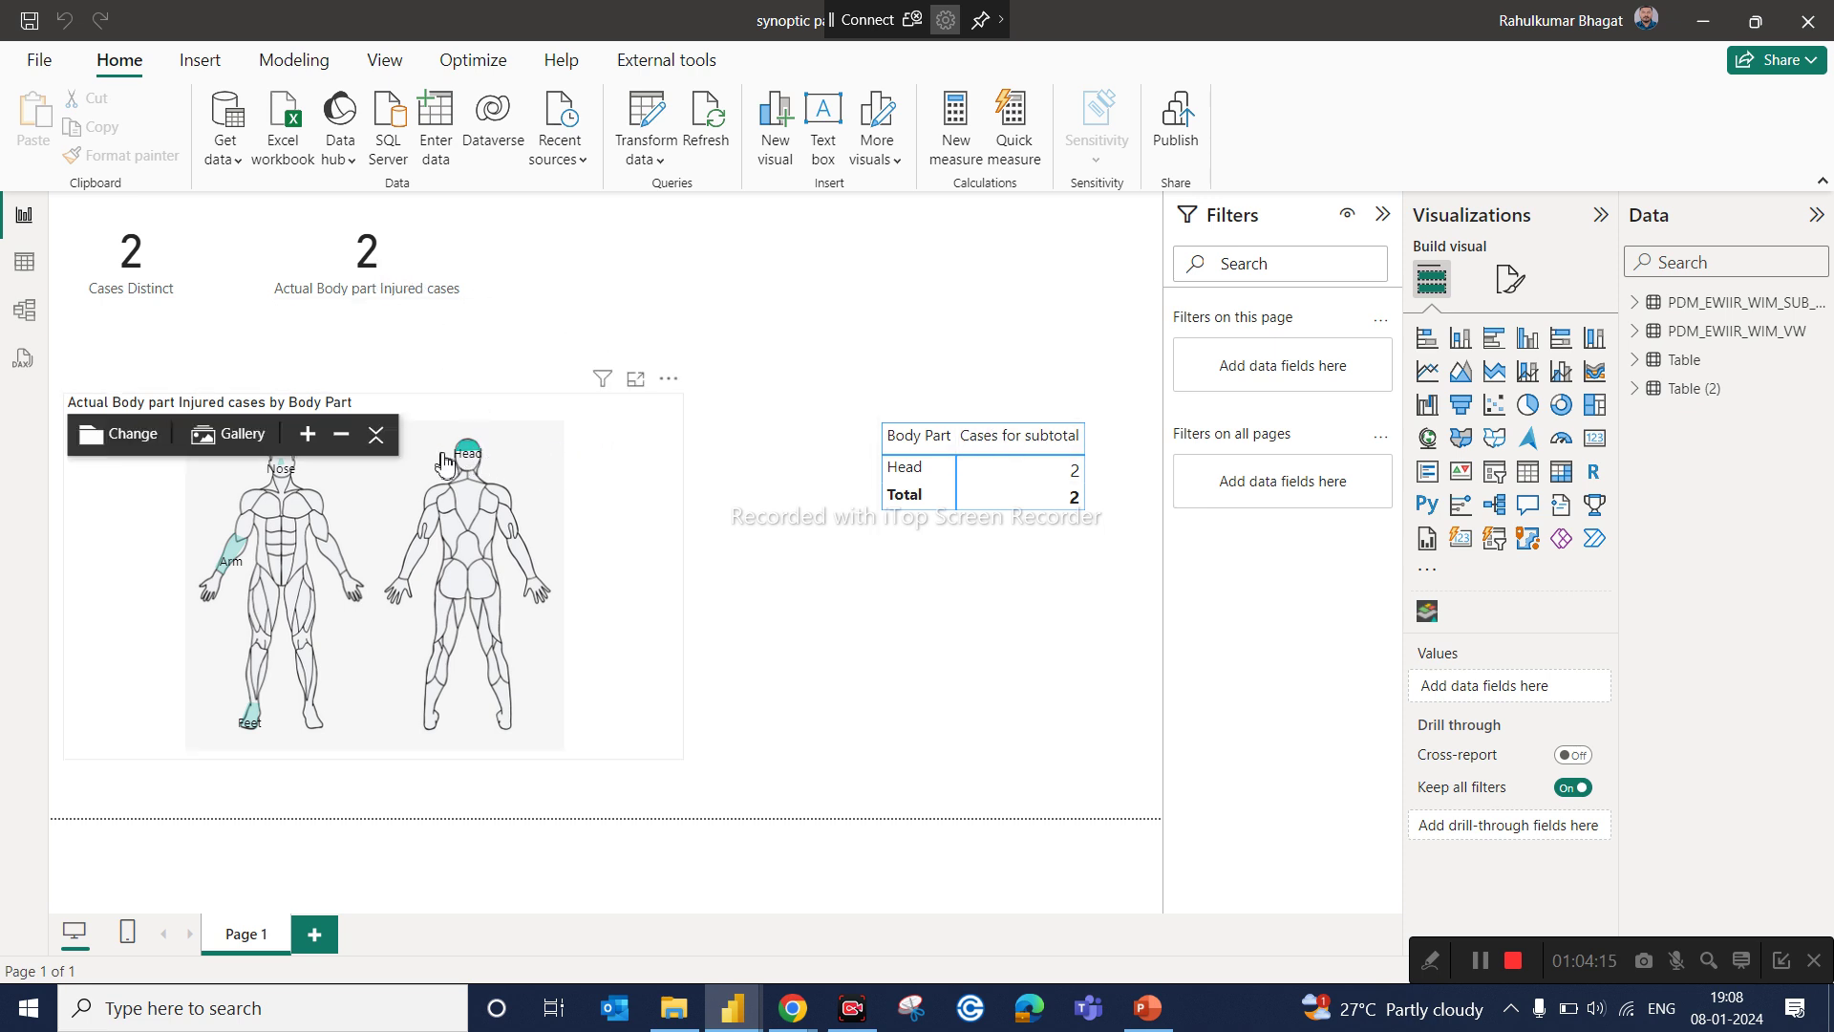
click(226, 572)
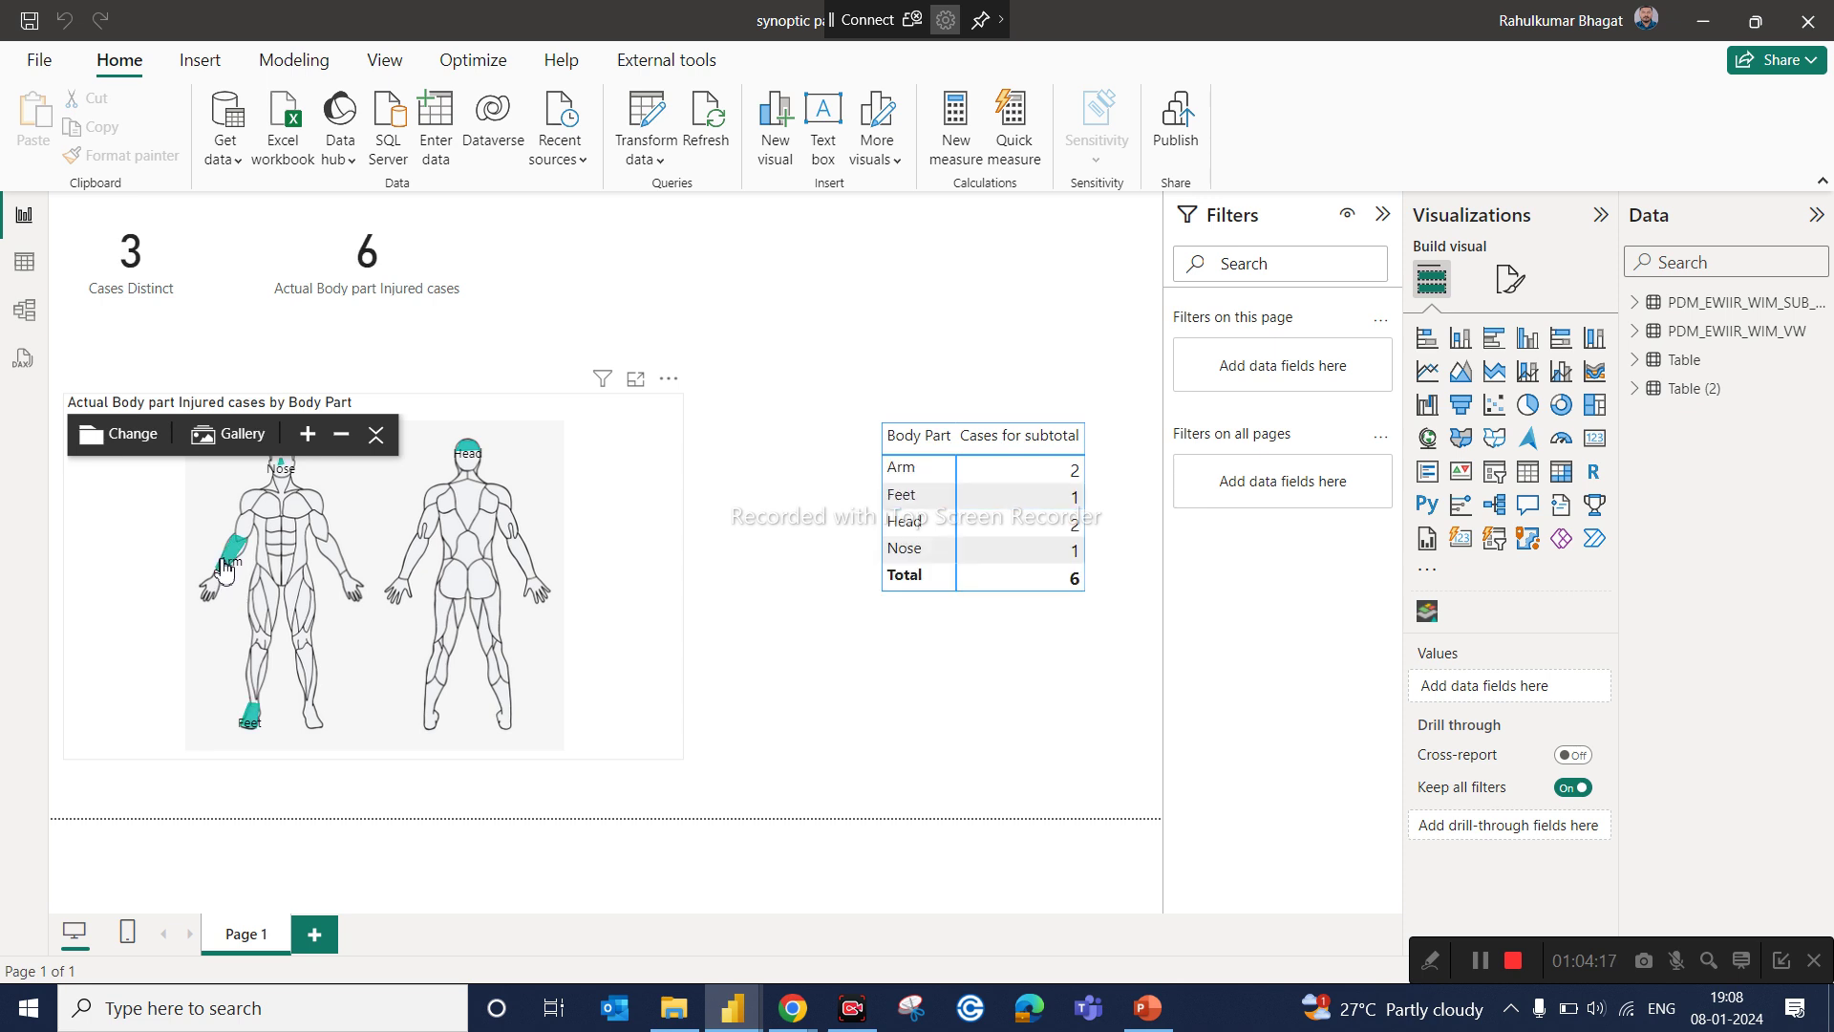
click(231, 565)
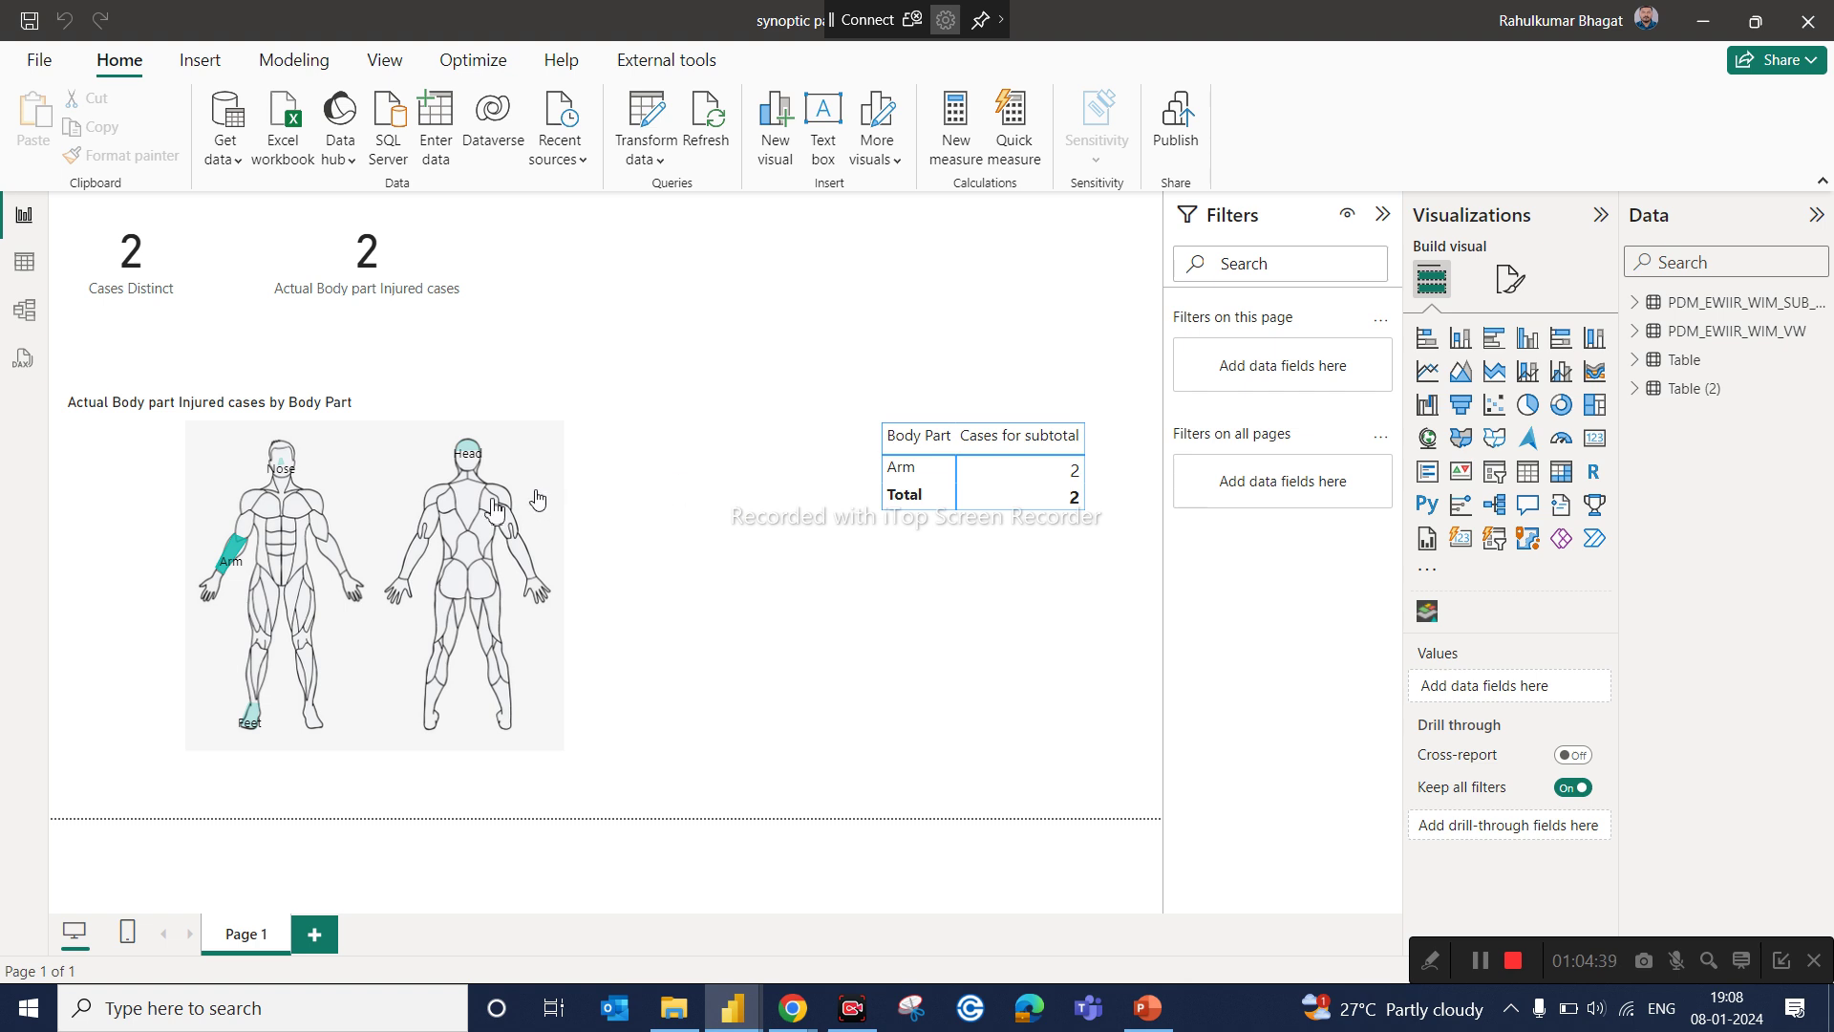
mouse_move(455, 525)
mouse_move(233, 551)
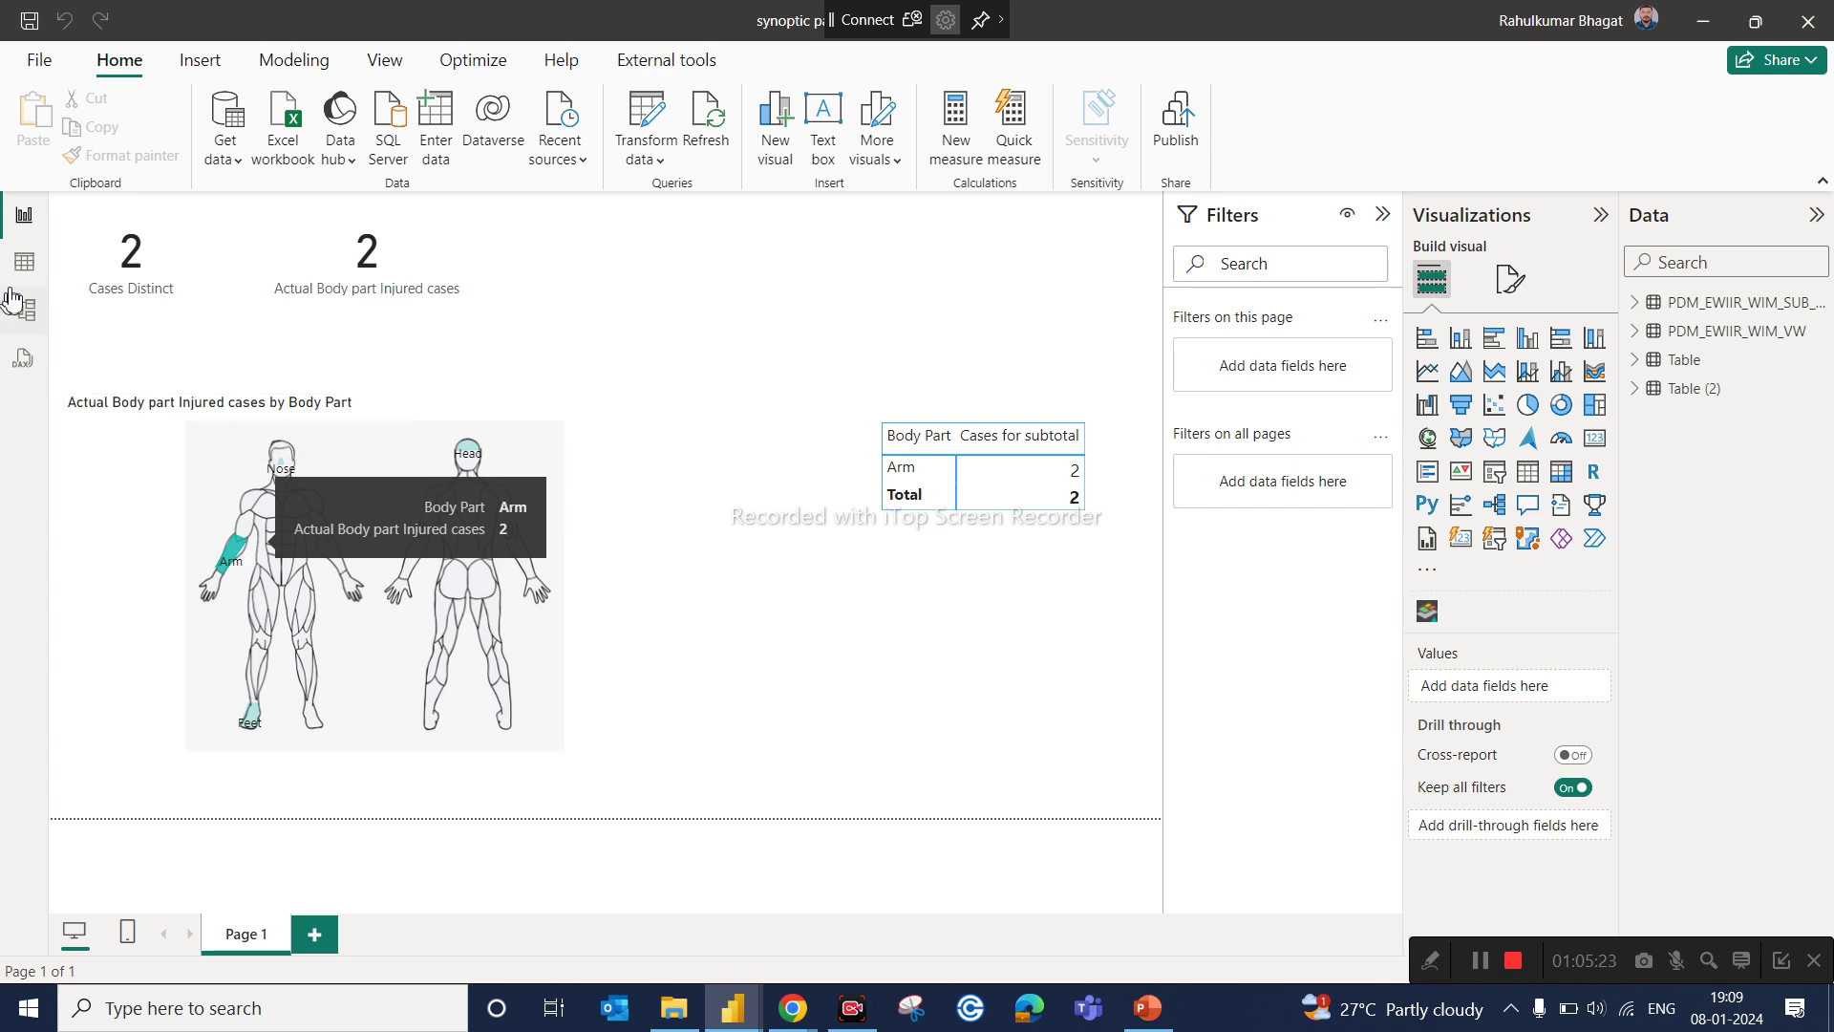
Step: Examine the ID and Body Part records of the table named Table, and return to the report page
click(24, 262)
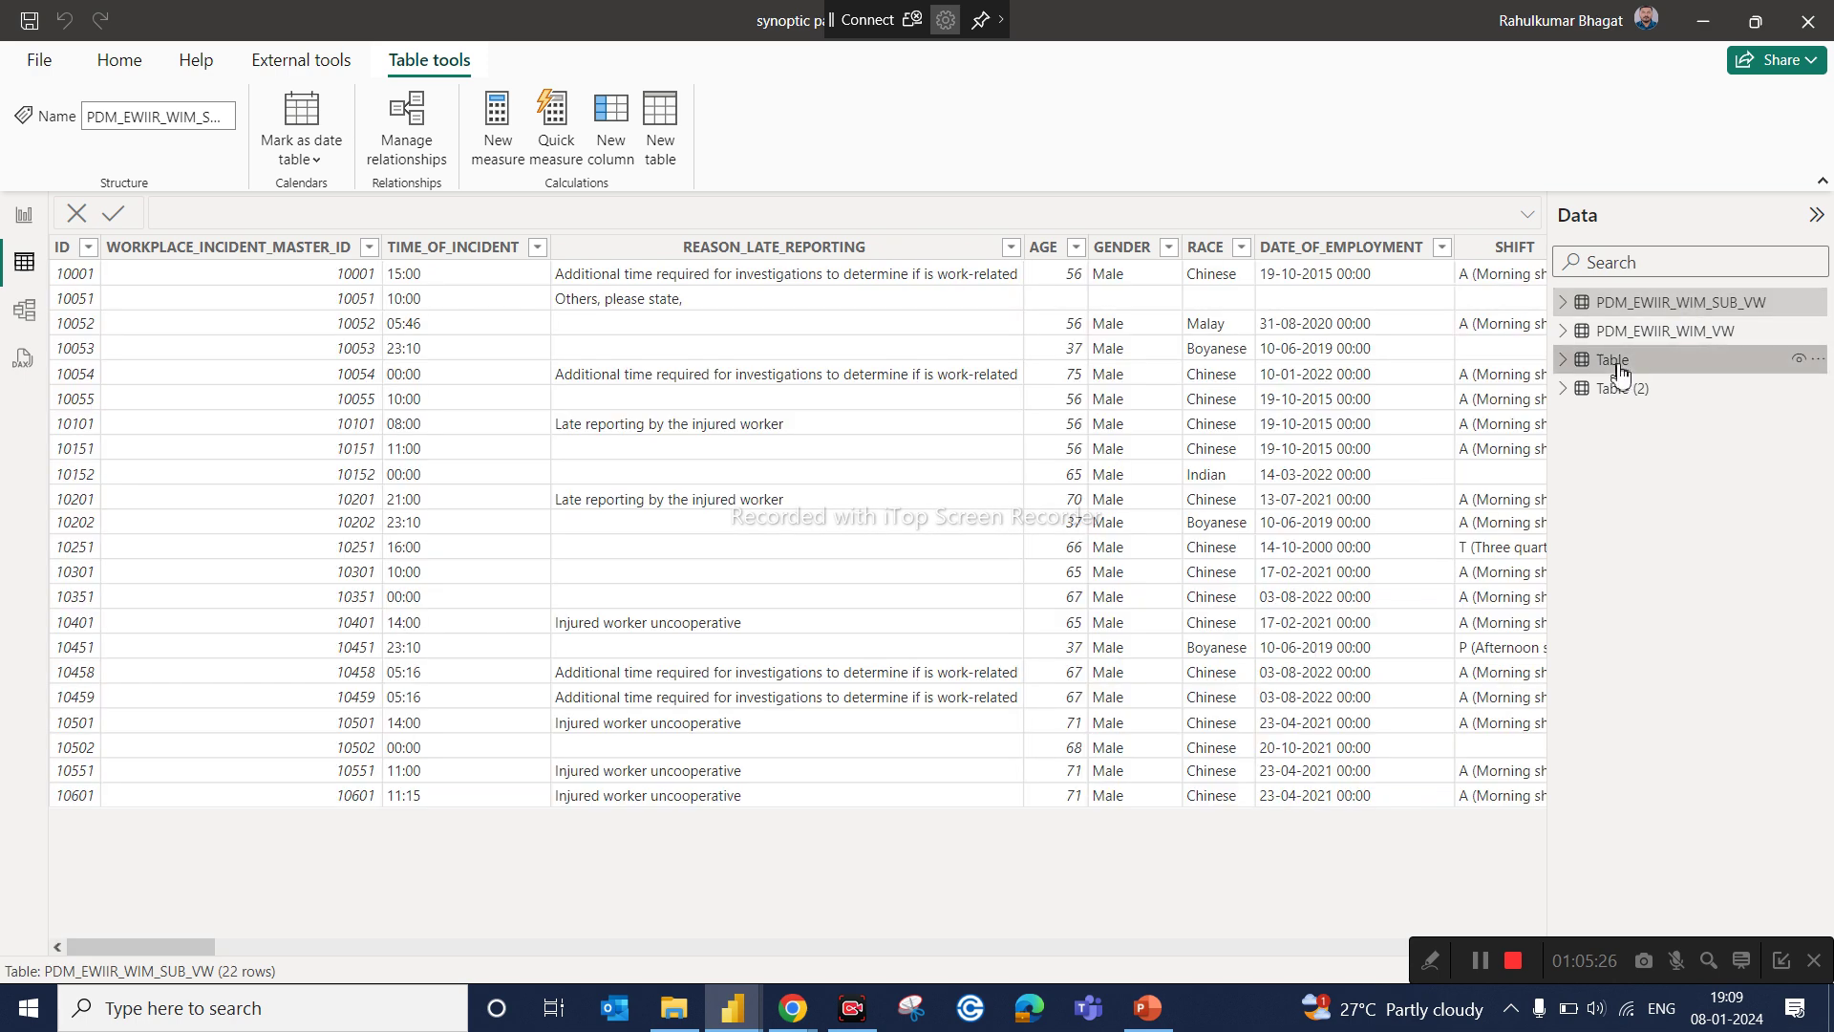
click(1615, 361)
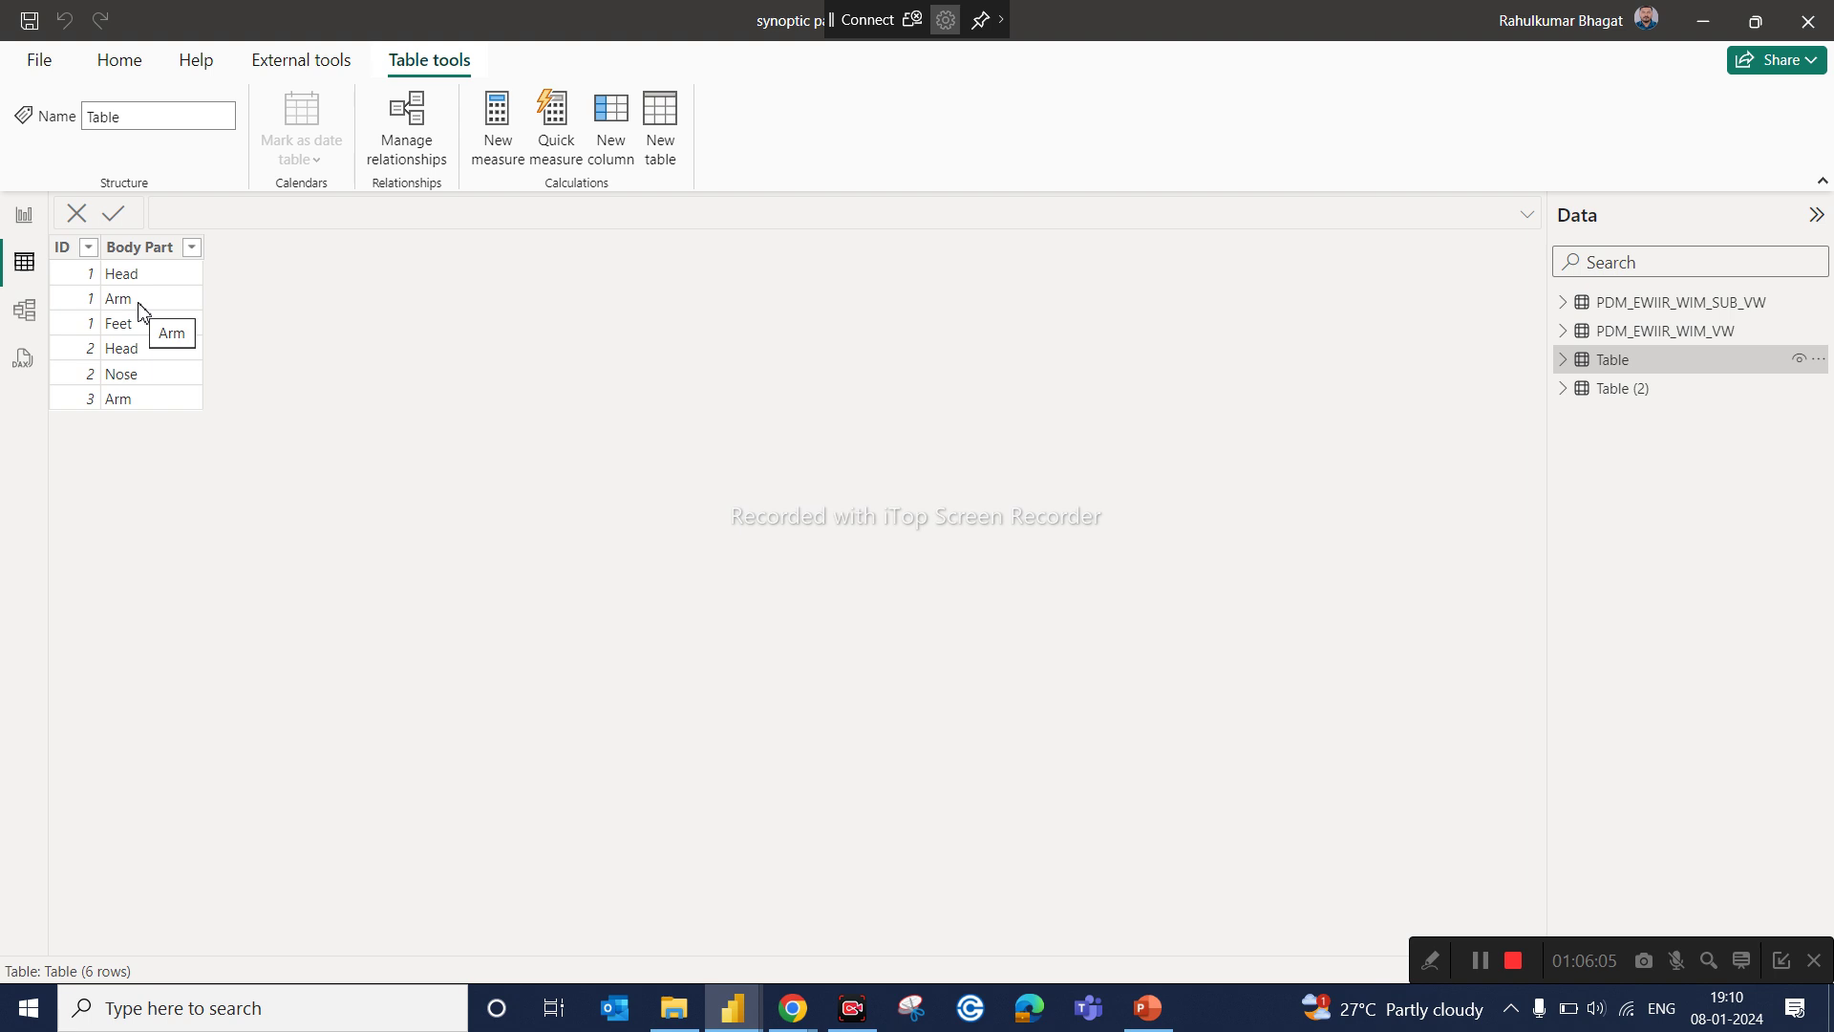
click(24, 218)
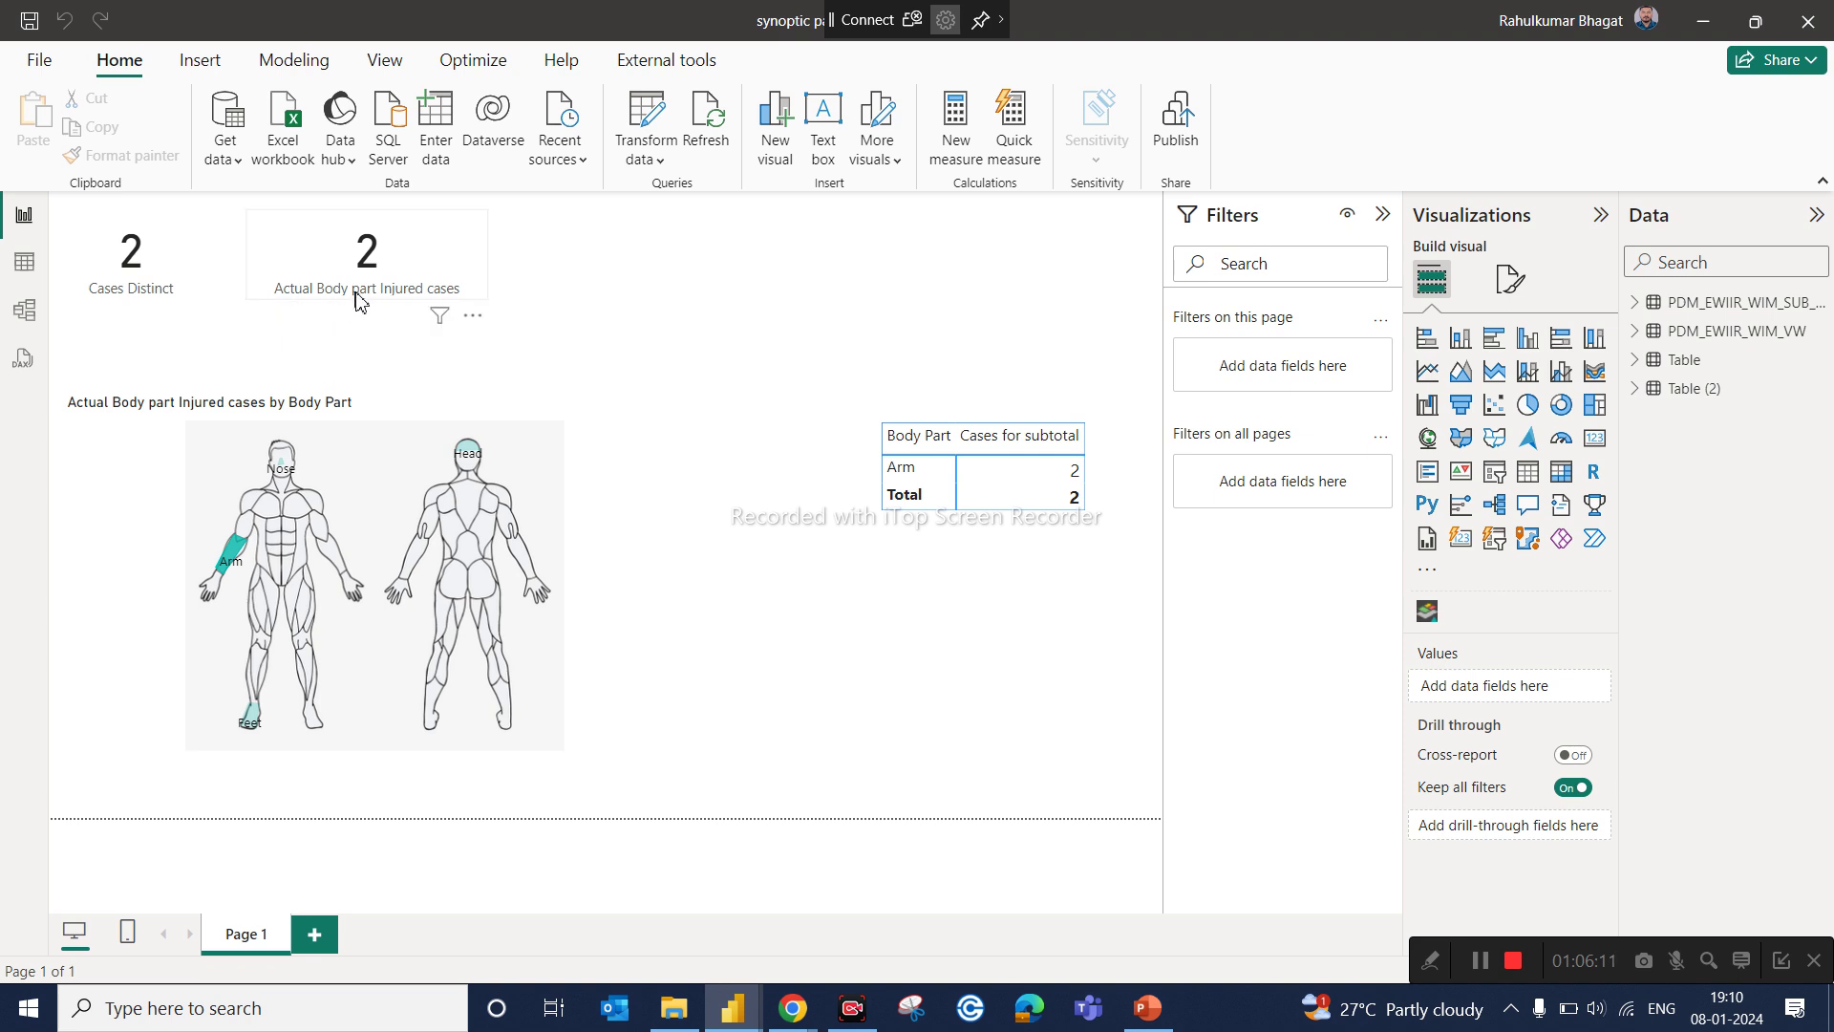
Step: Toggle the Arm selection to compare the cards with the Table records, and clear it on the report page
click(238, 555)
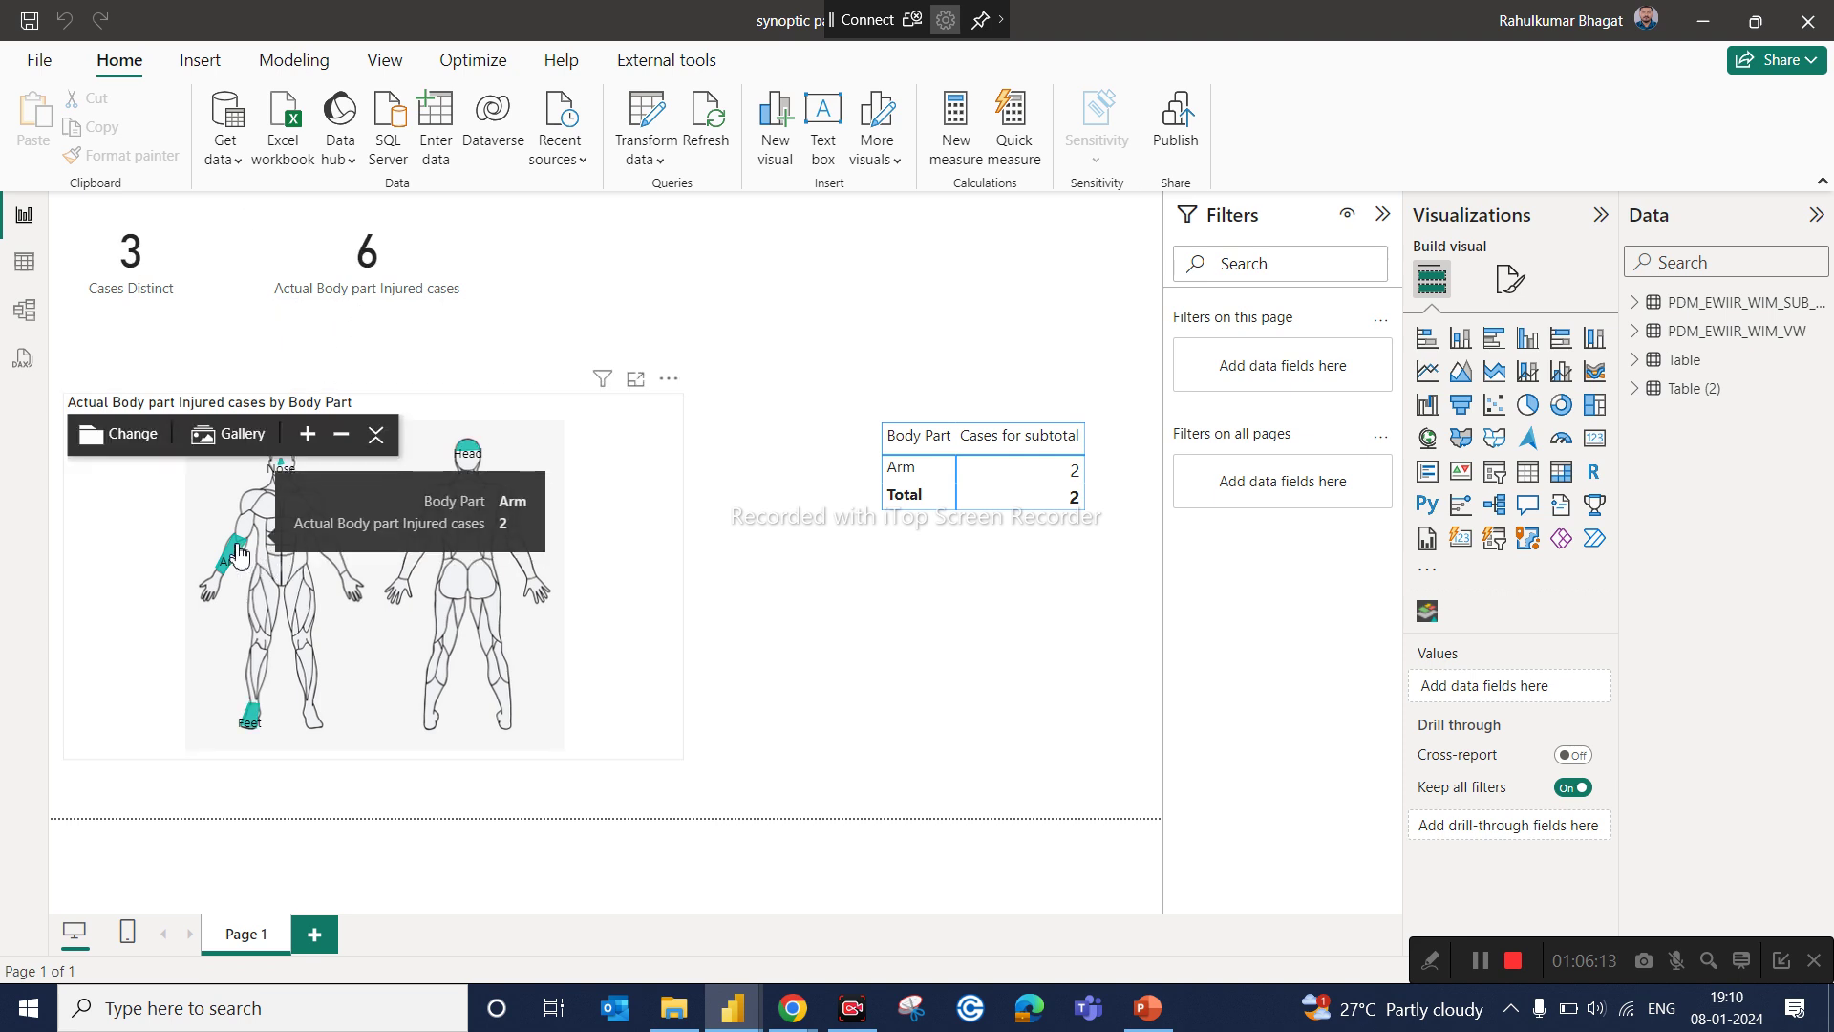
click(238, 555)
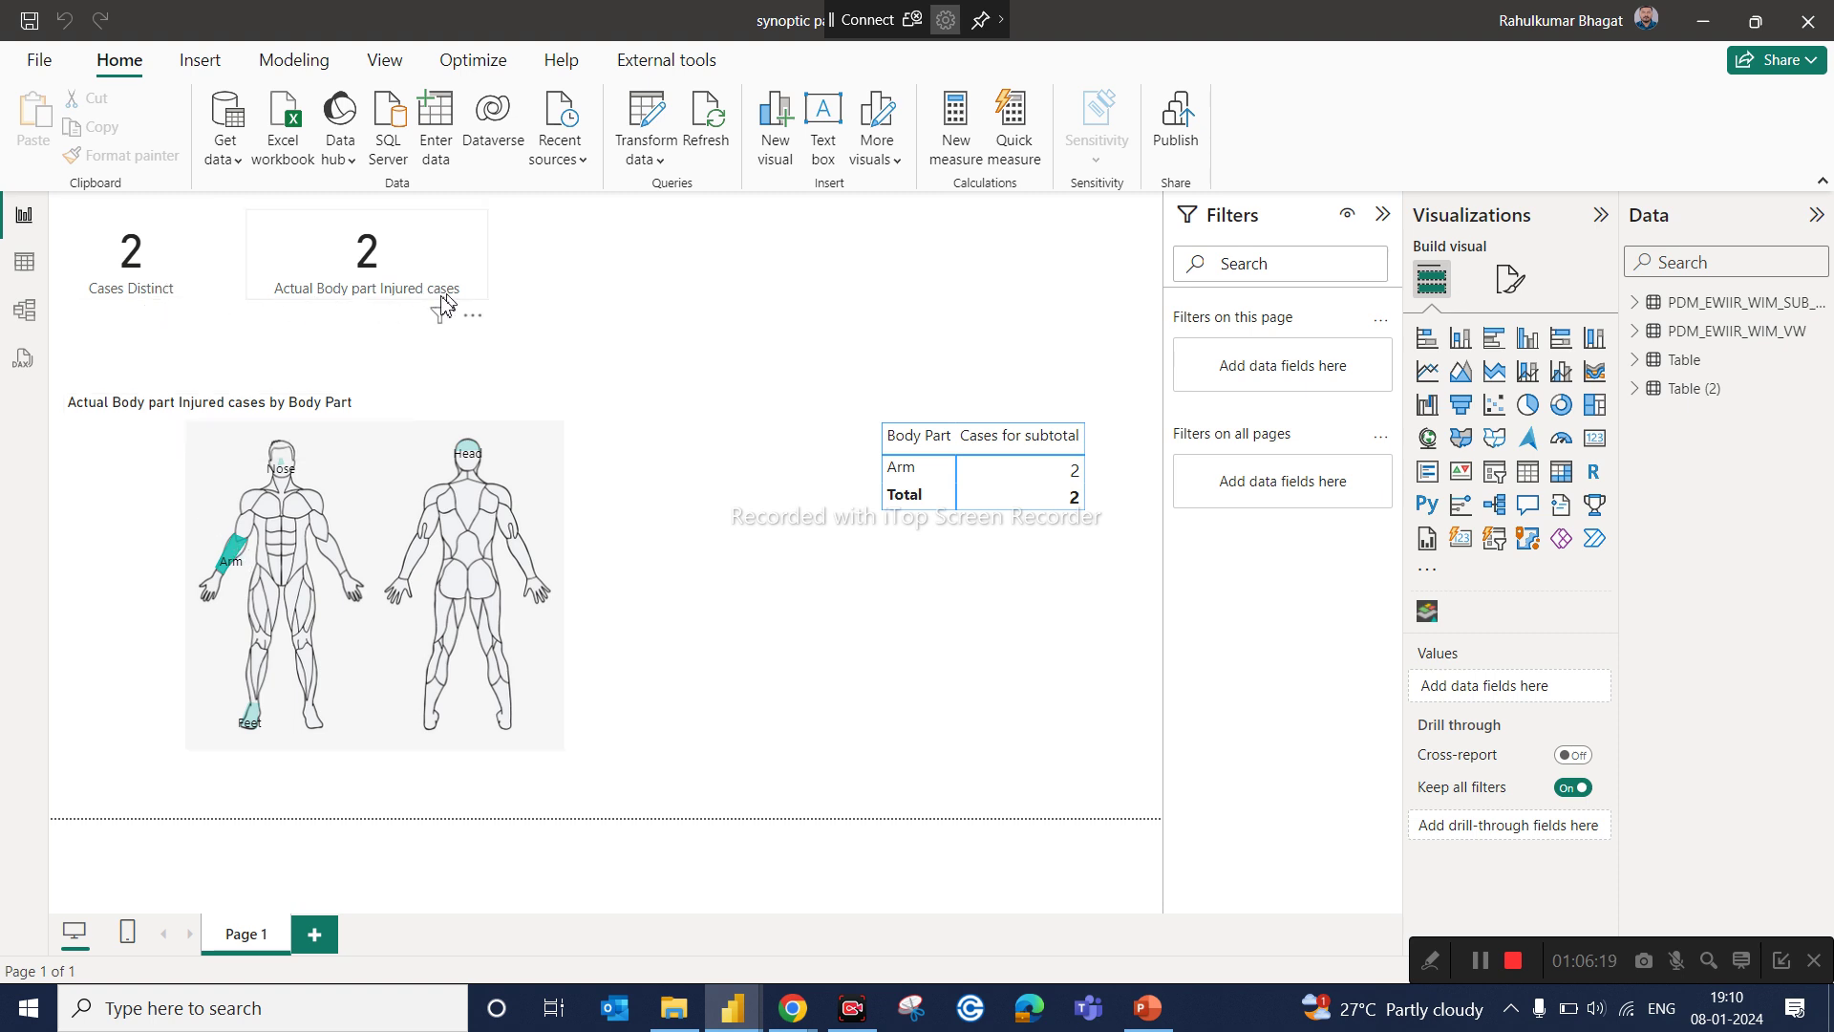
click(25, 276)
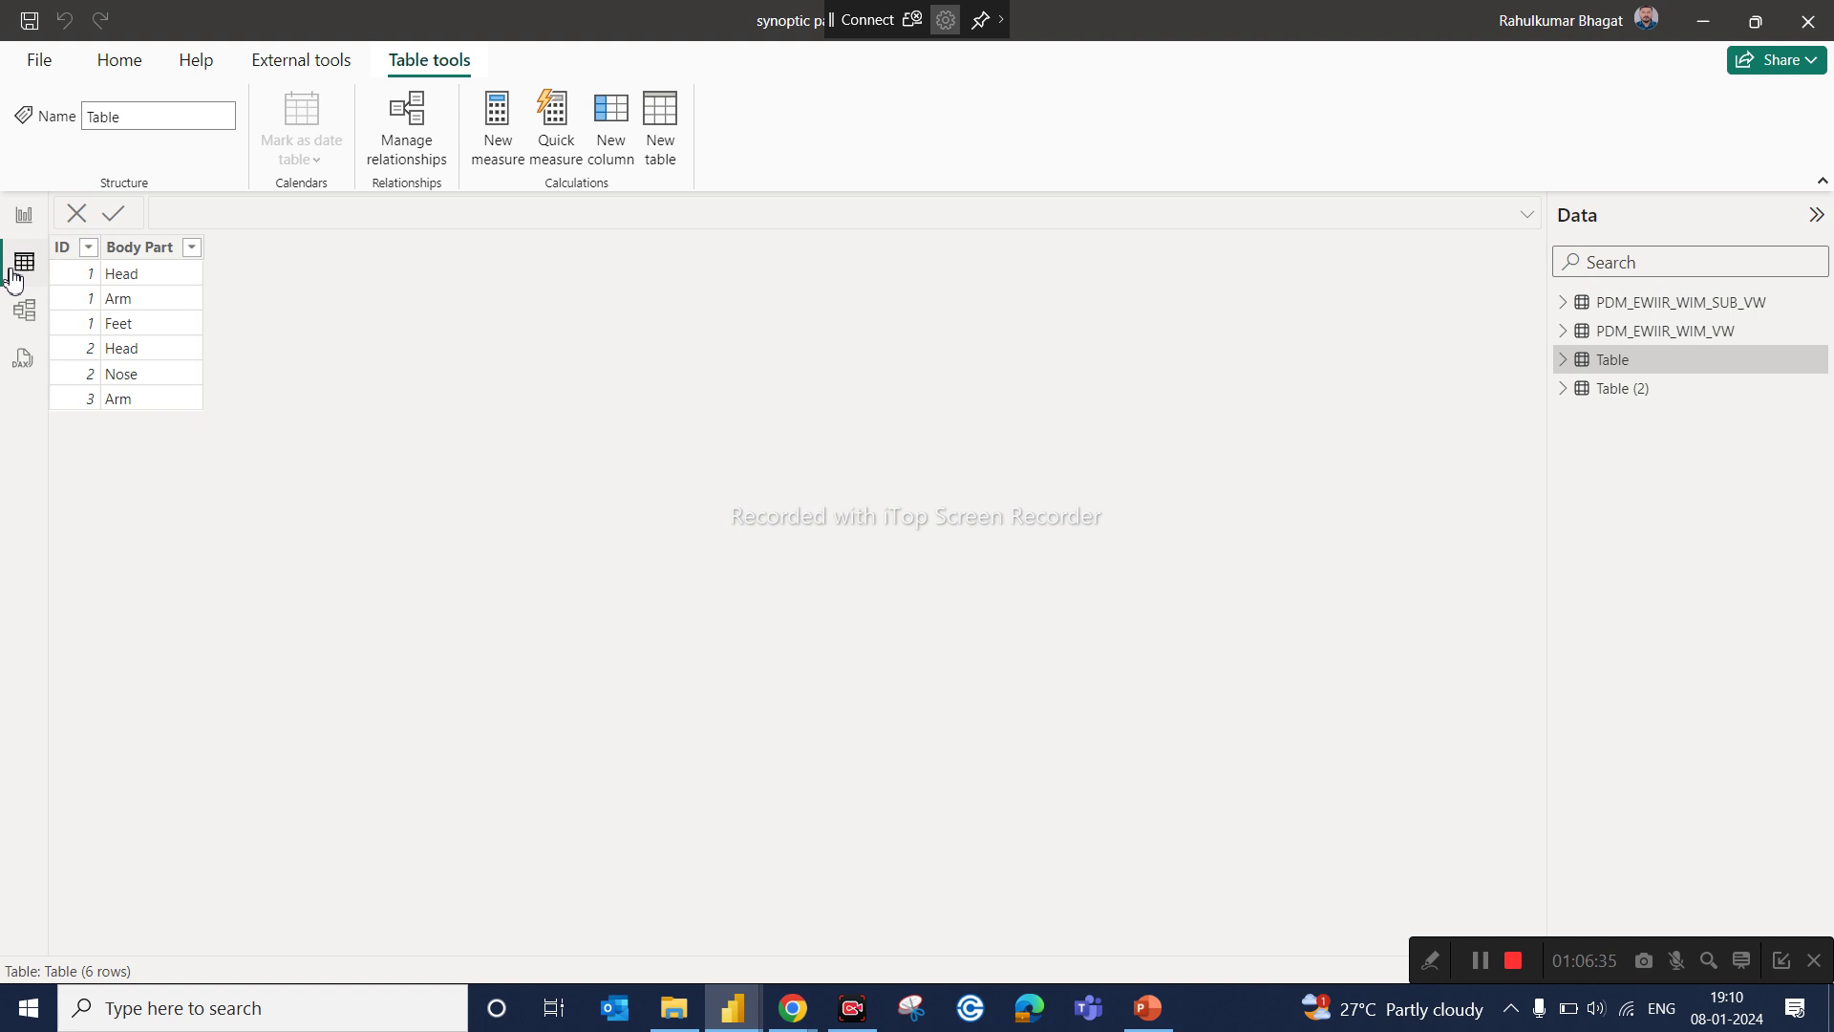
click(24, 215)
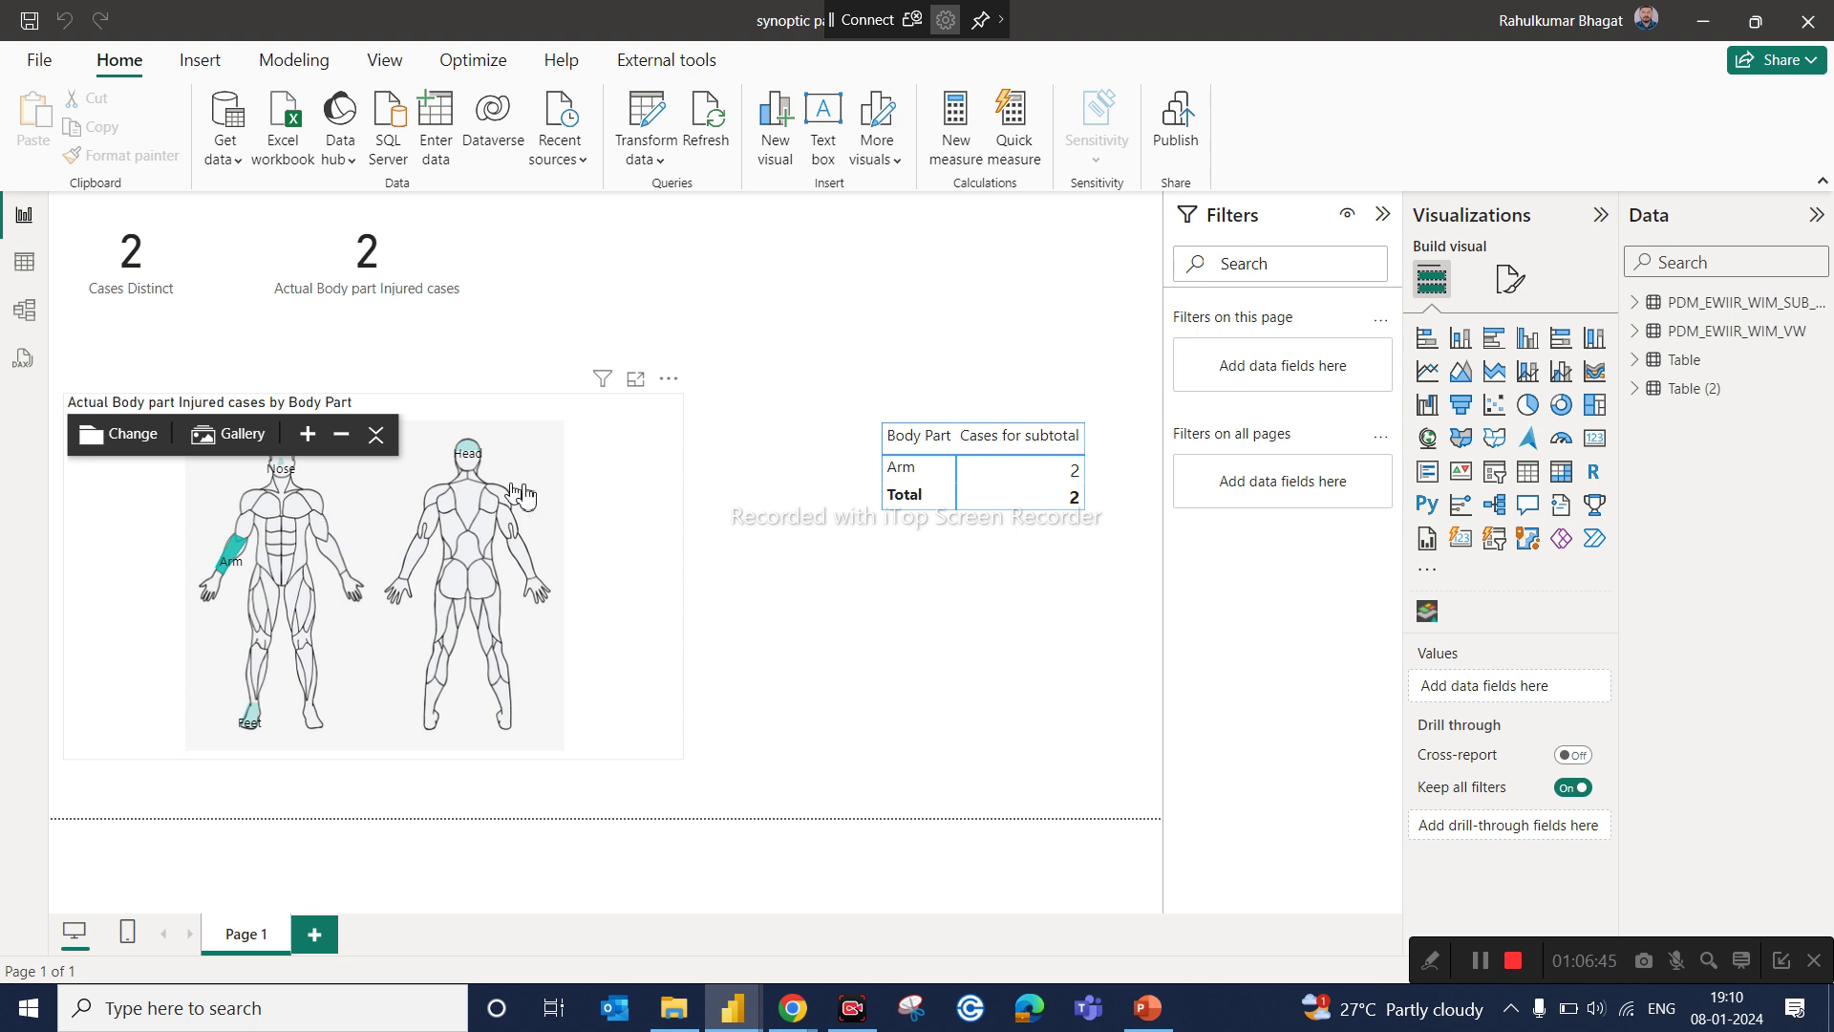
mouse_move(467, 456)
mouse_move(254, 728)
click(407, 476)
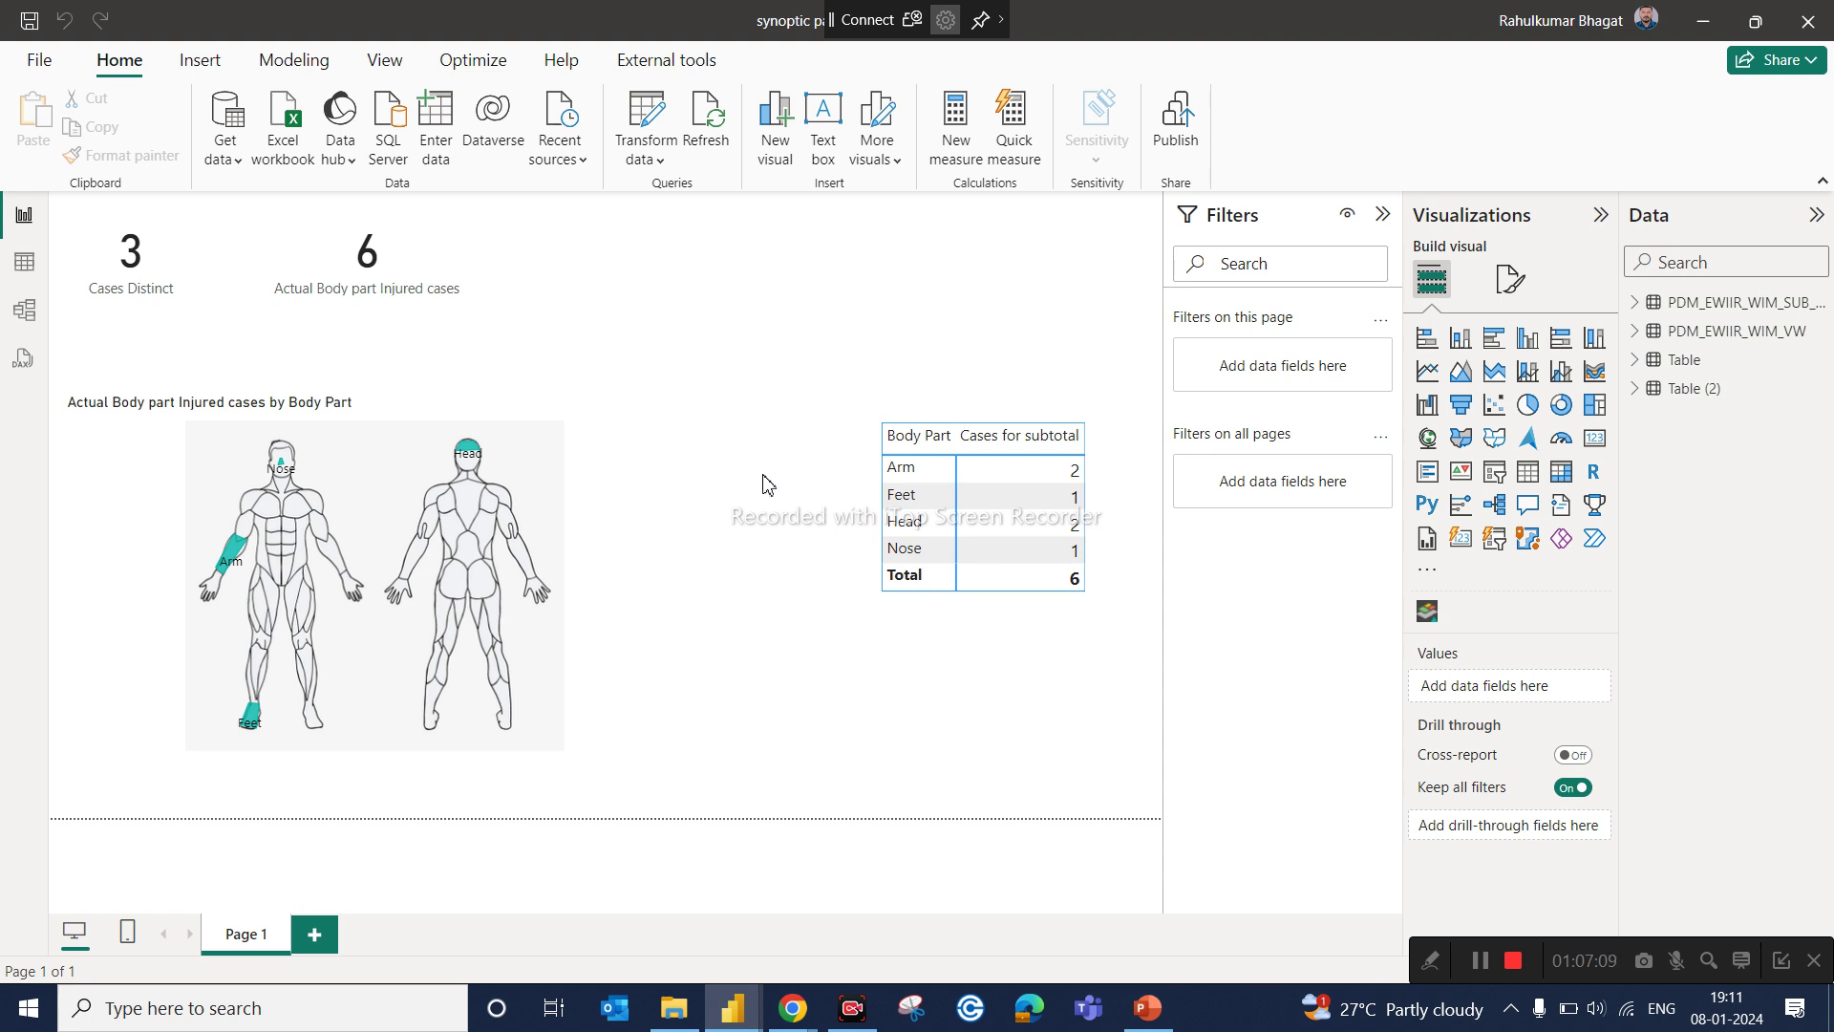
Step: Search the web for "synoptic panel power bi" in a new Chrome tab and open the Synoptic Designer for Power BI site
mouse_move(792, 1008)
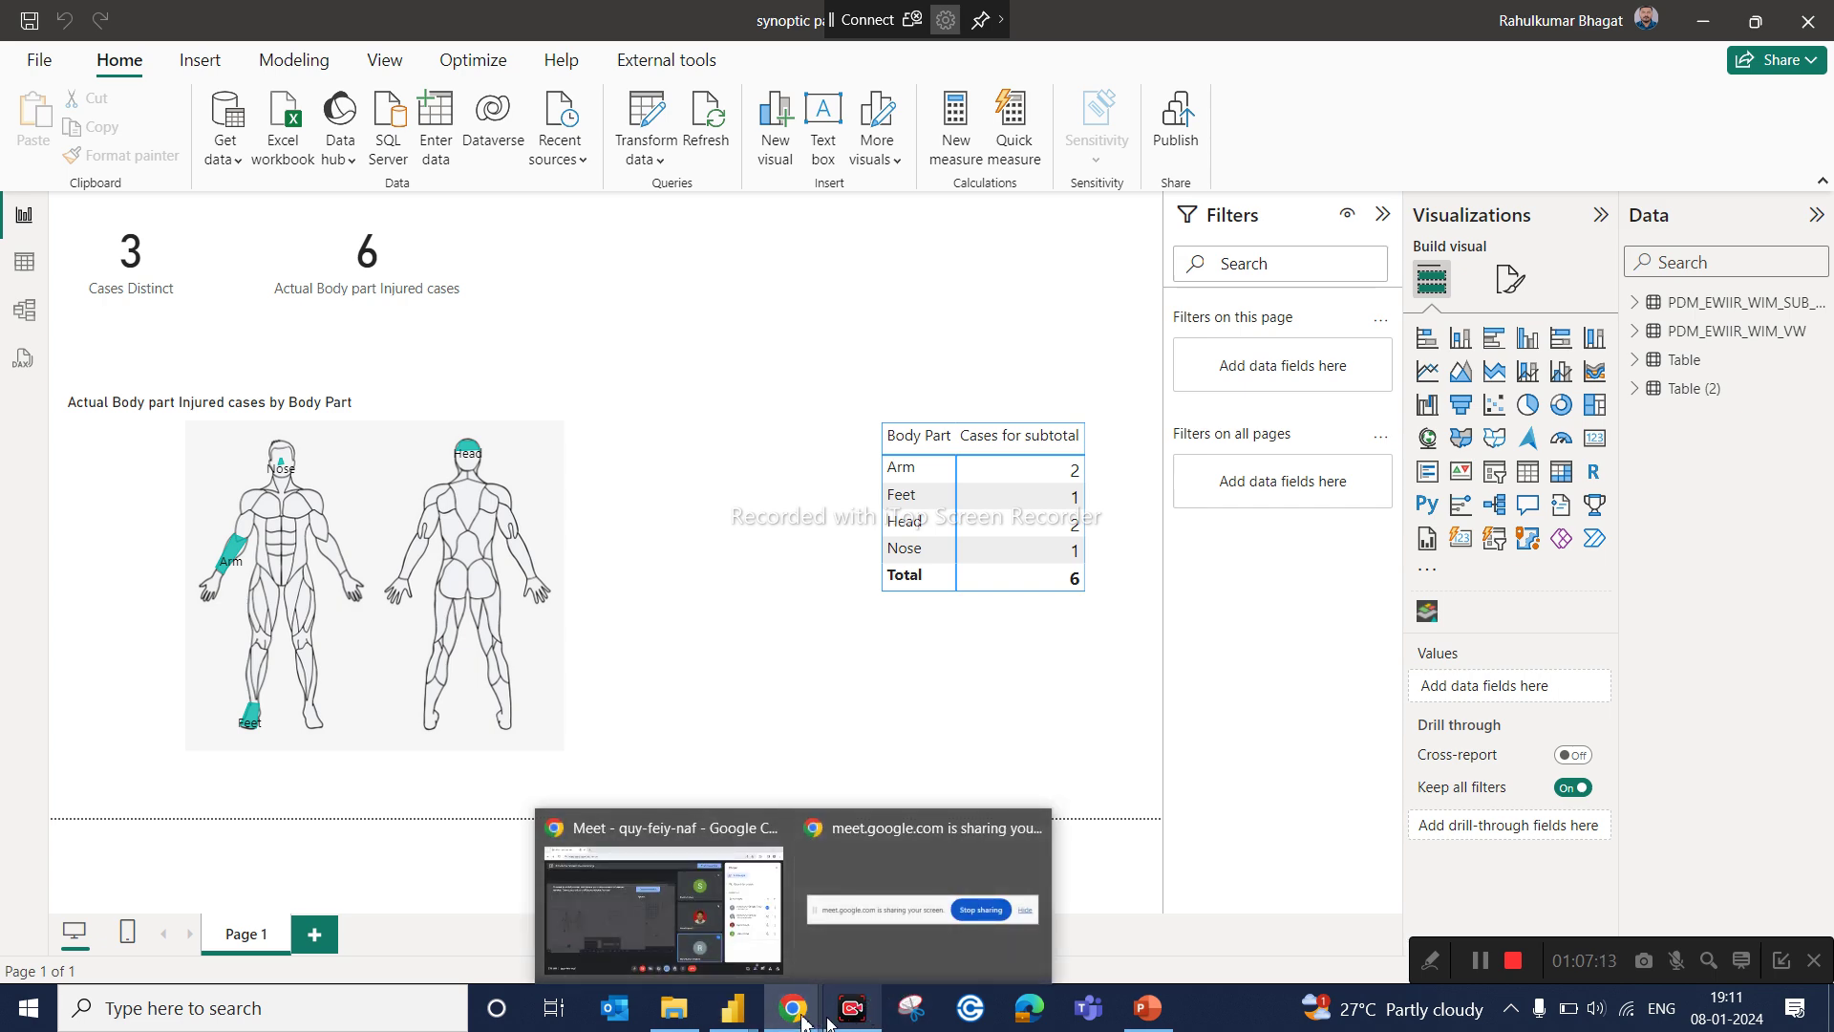
click(661, 897)
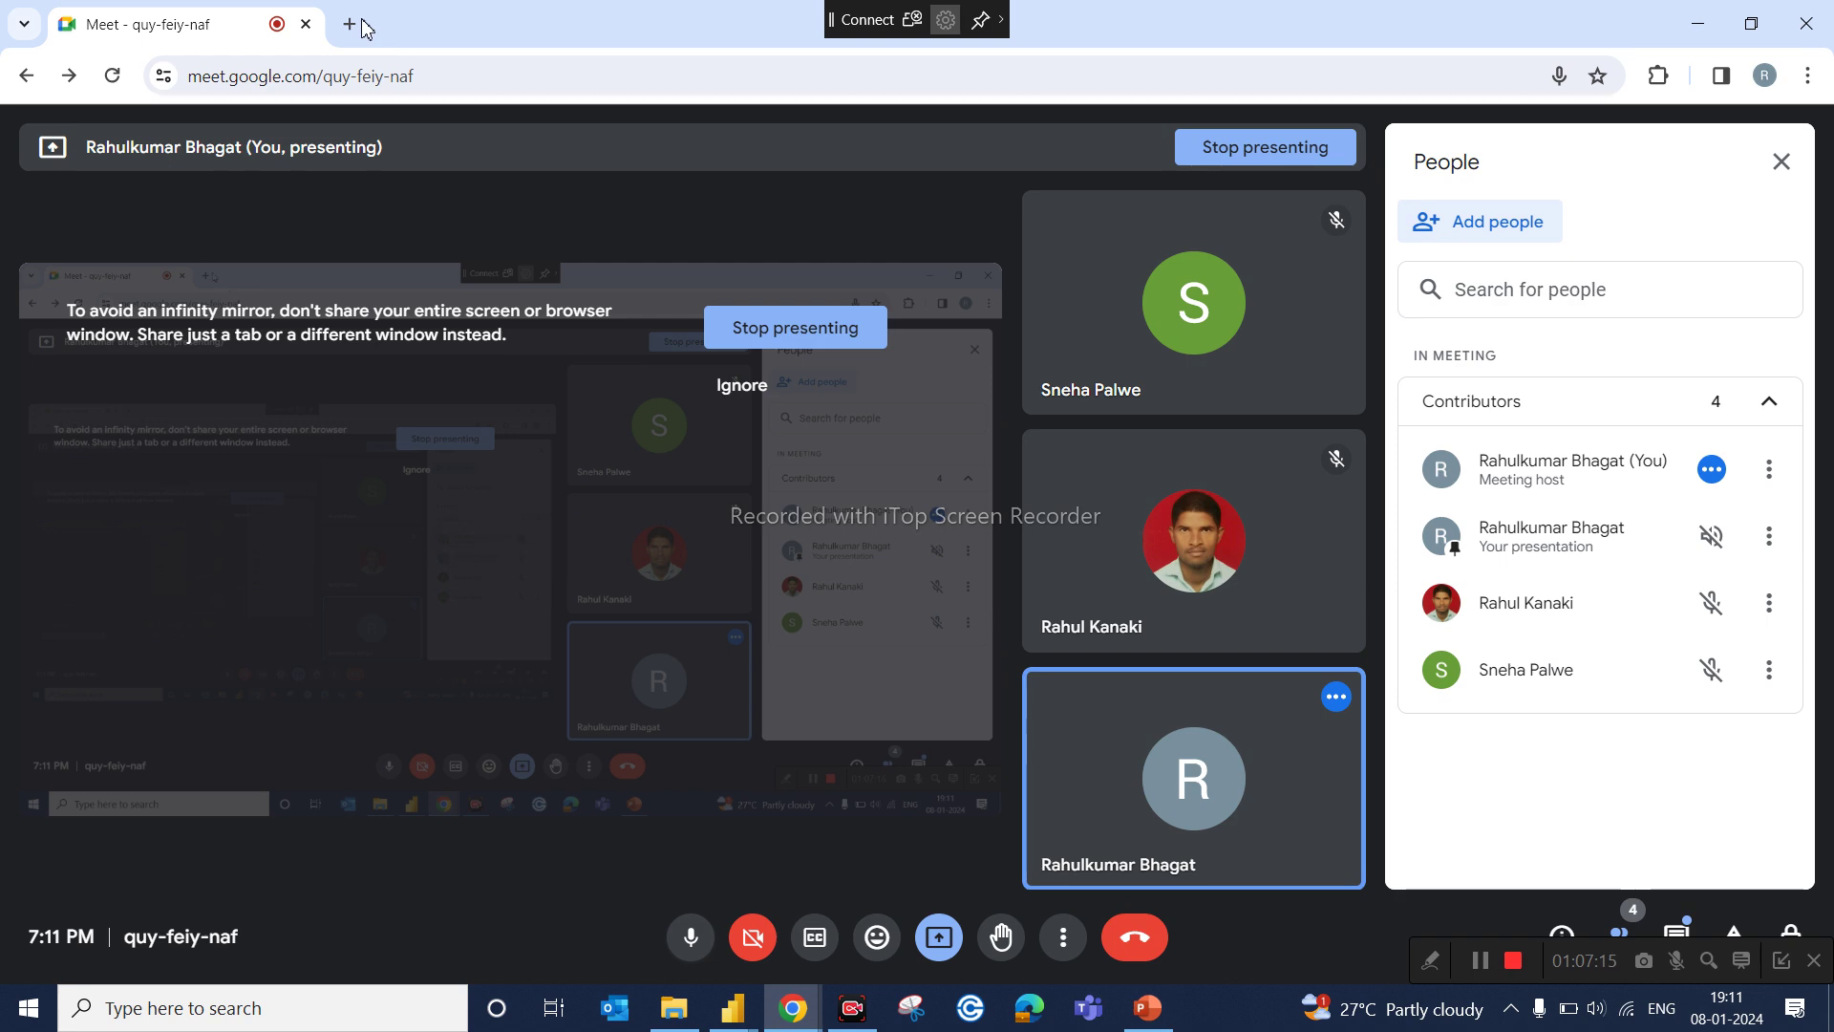
click(349, 24)
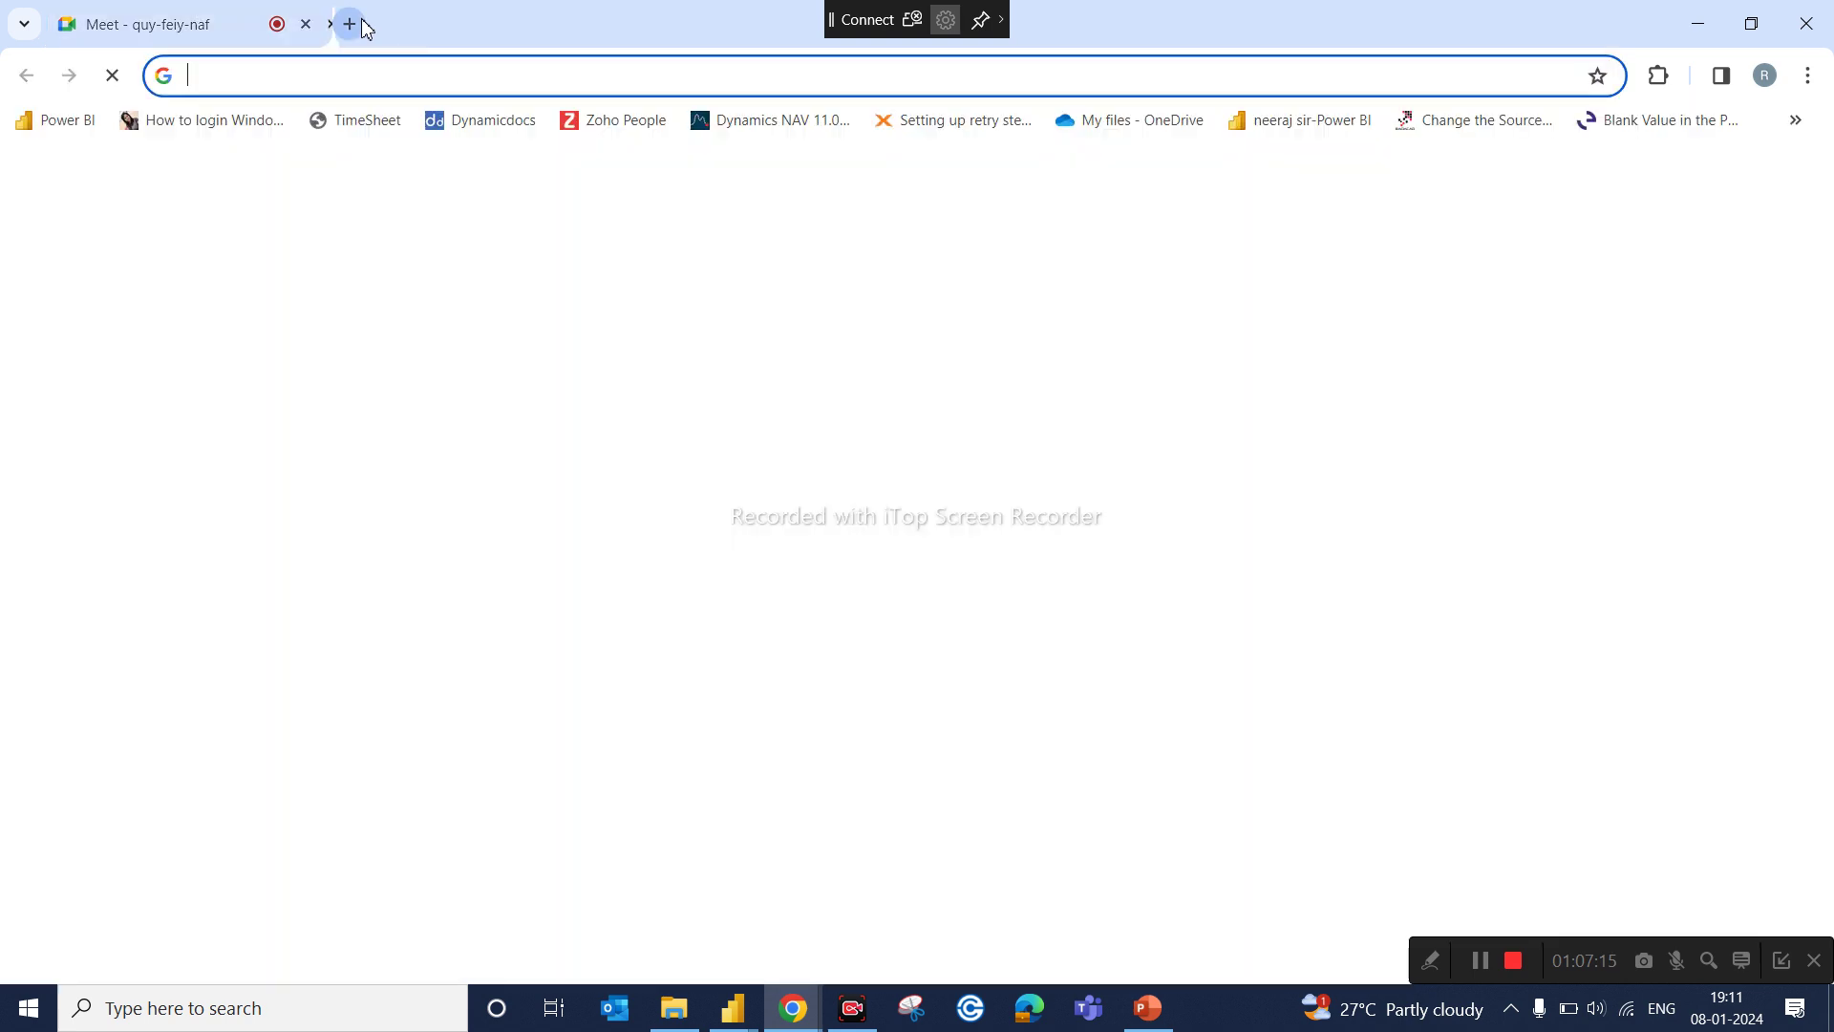
click(524, 77)
text(sy)
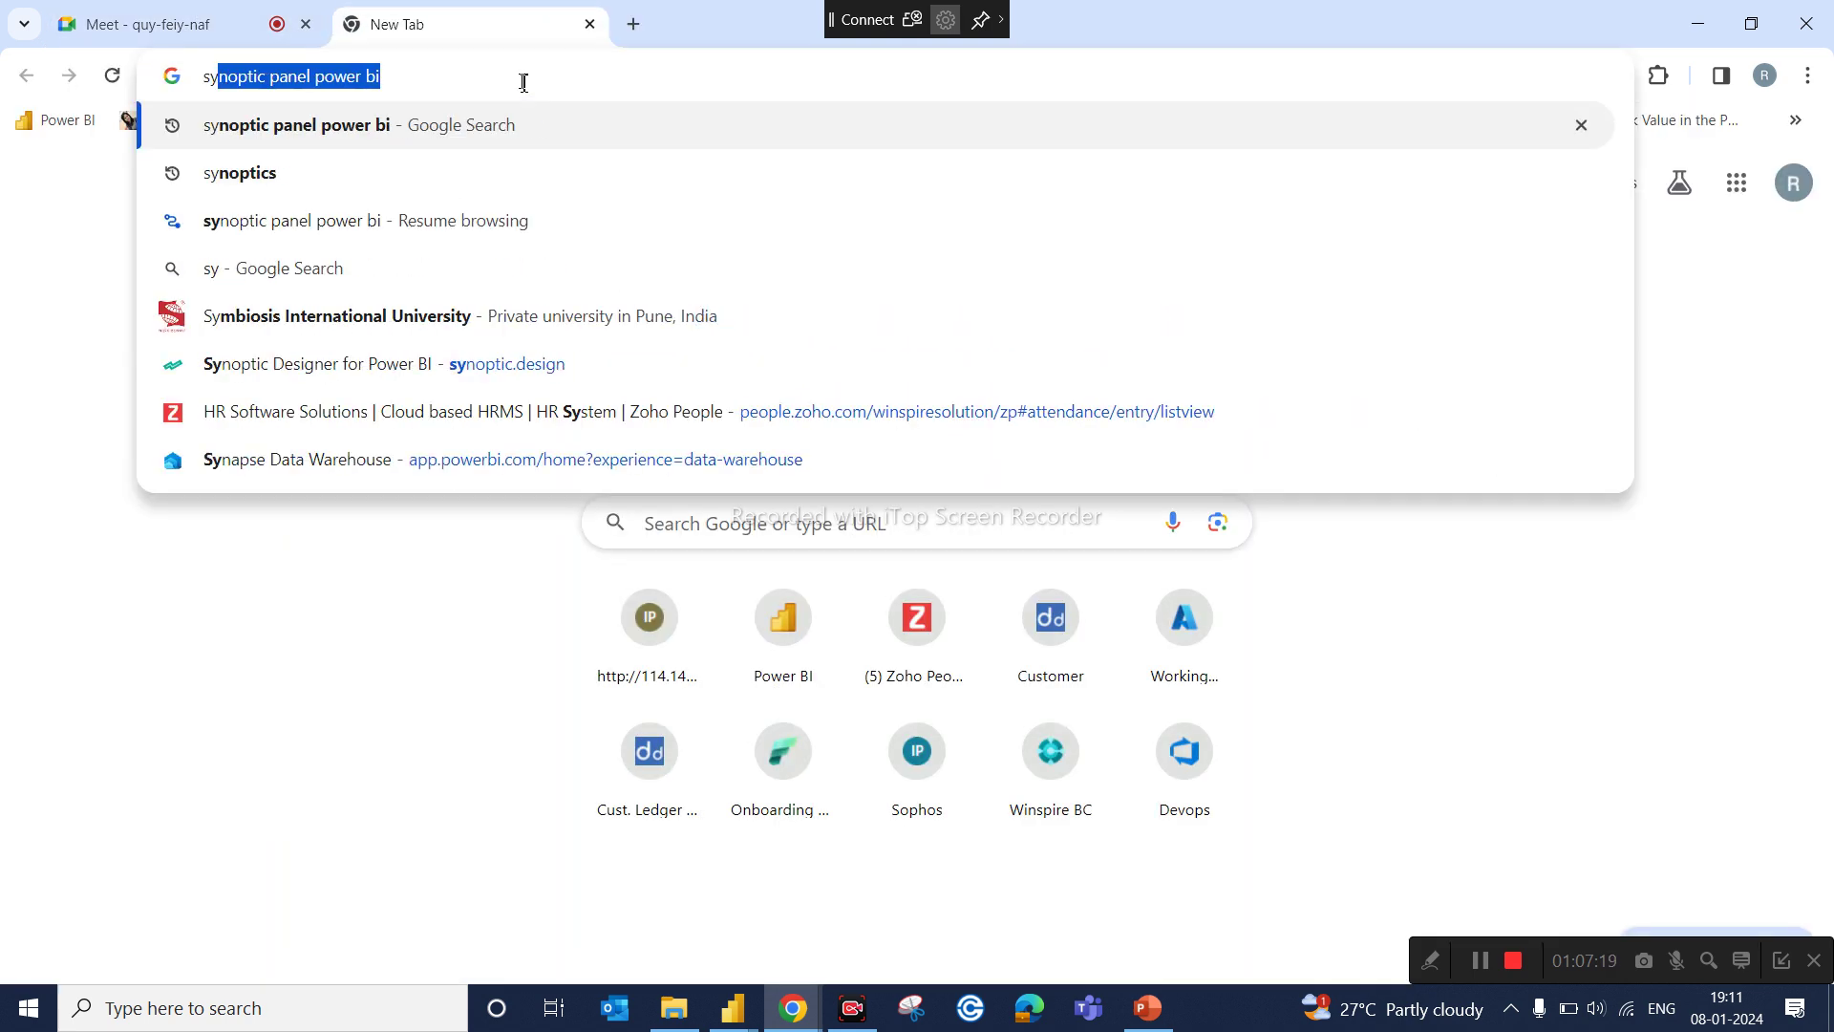
key(Return)
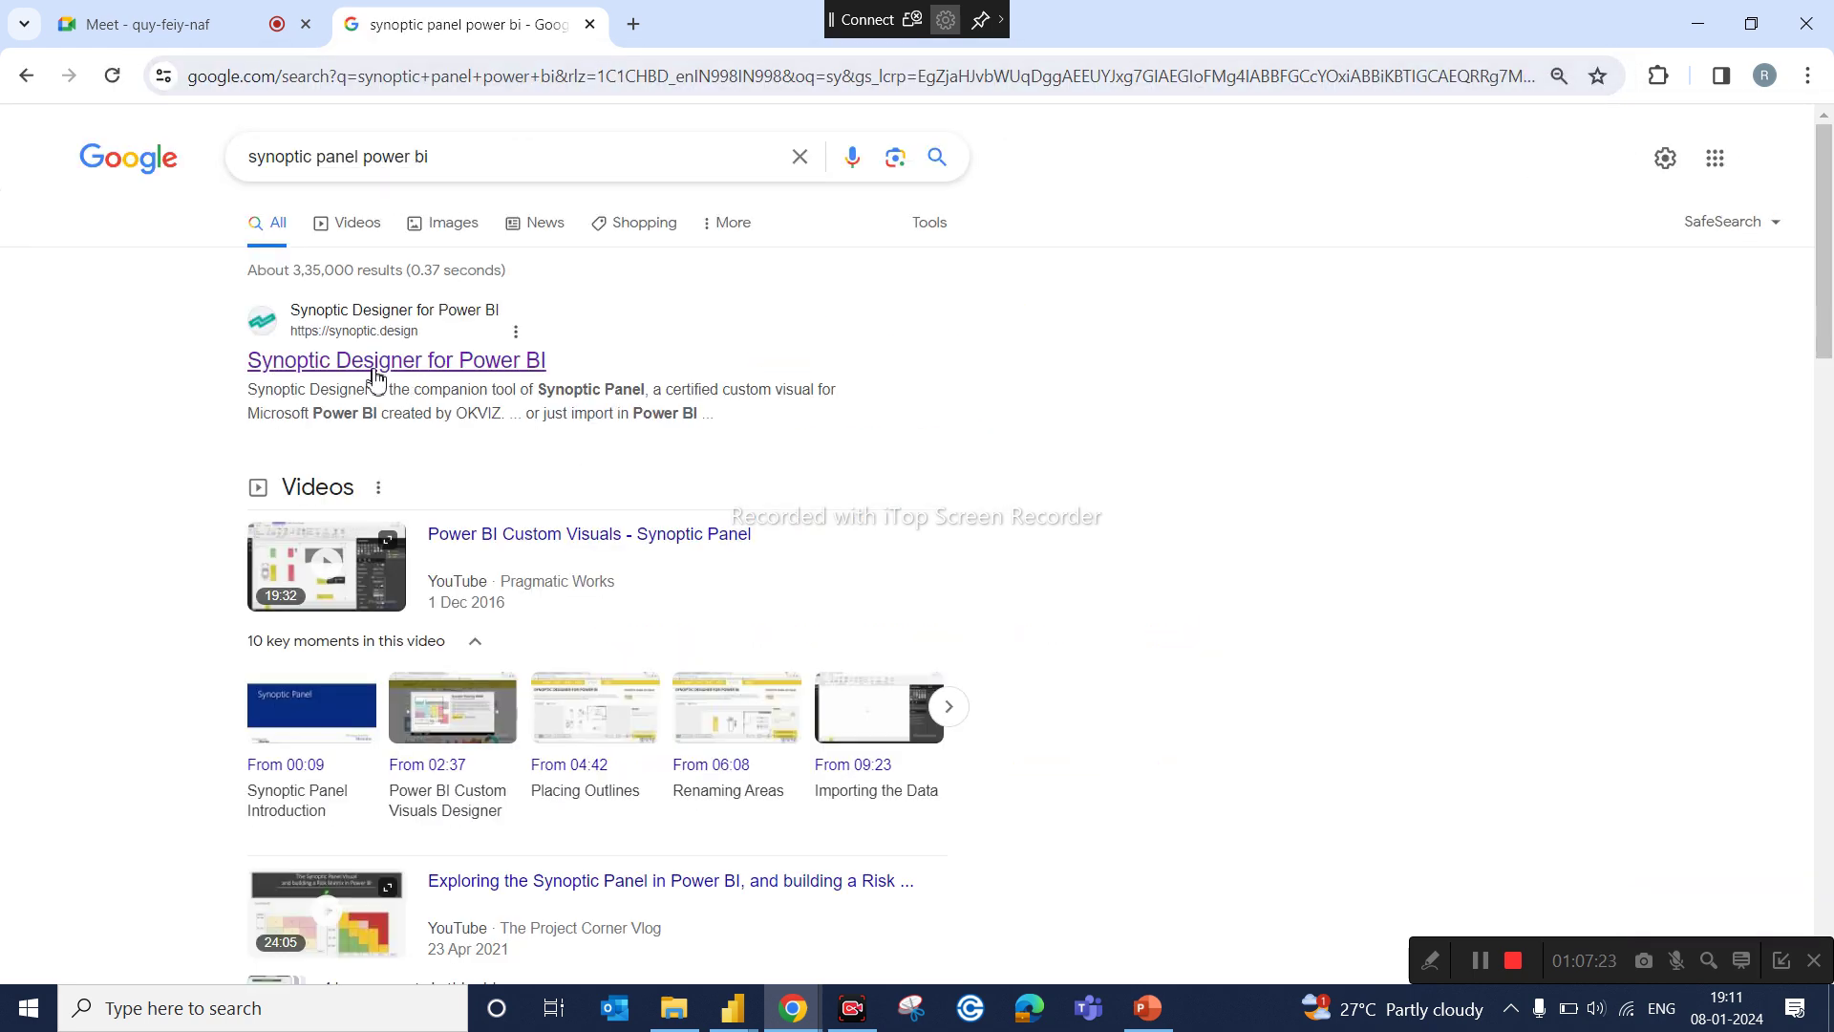
click(375, 371)
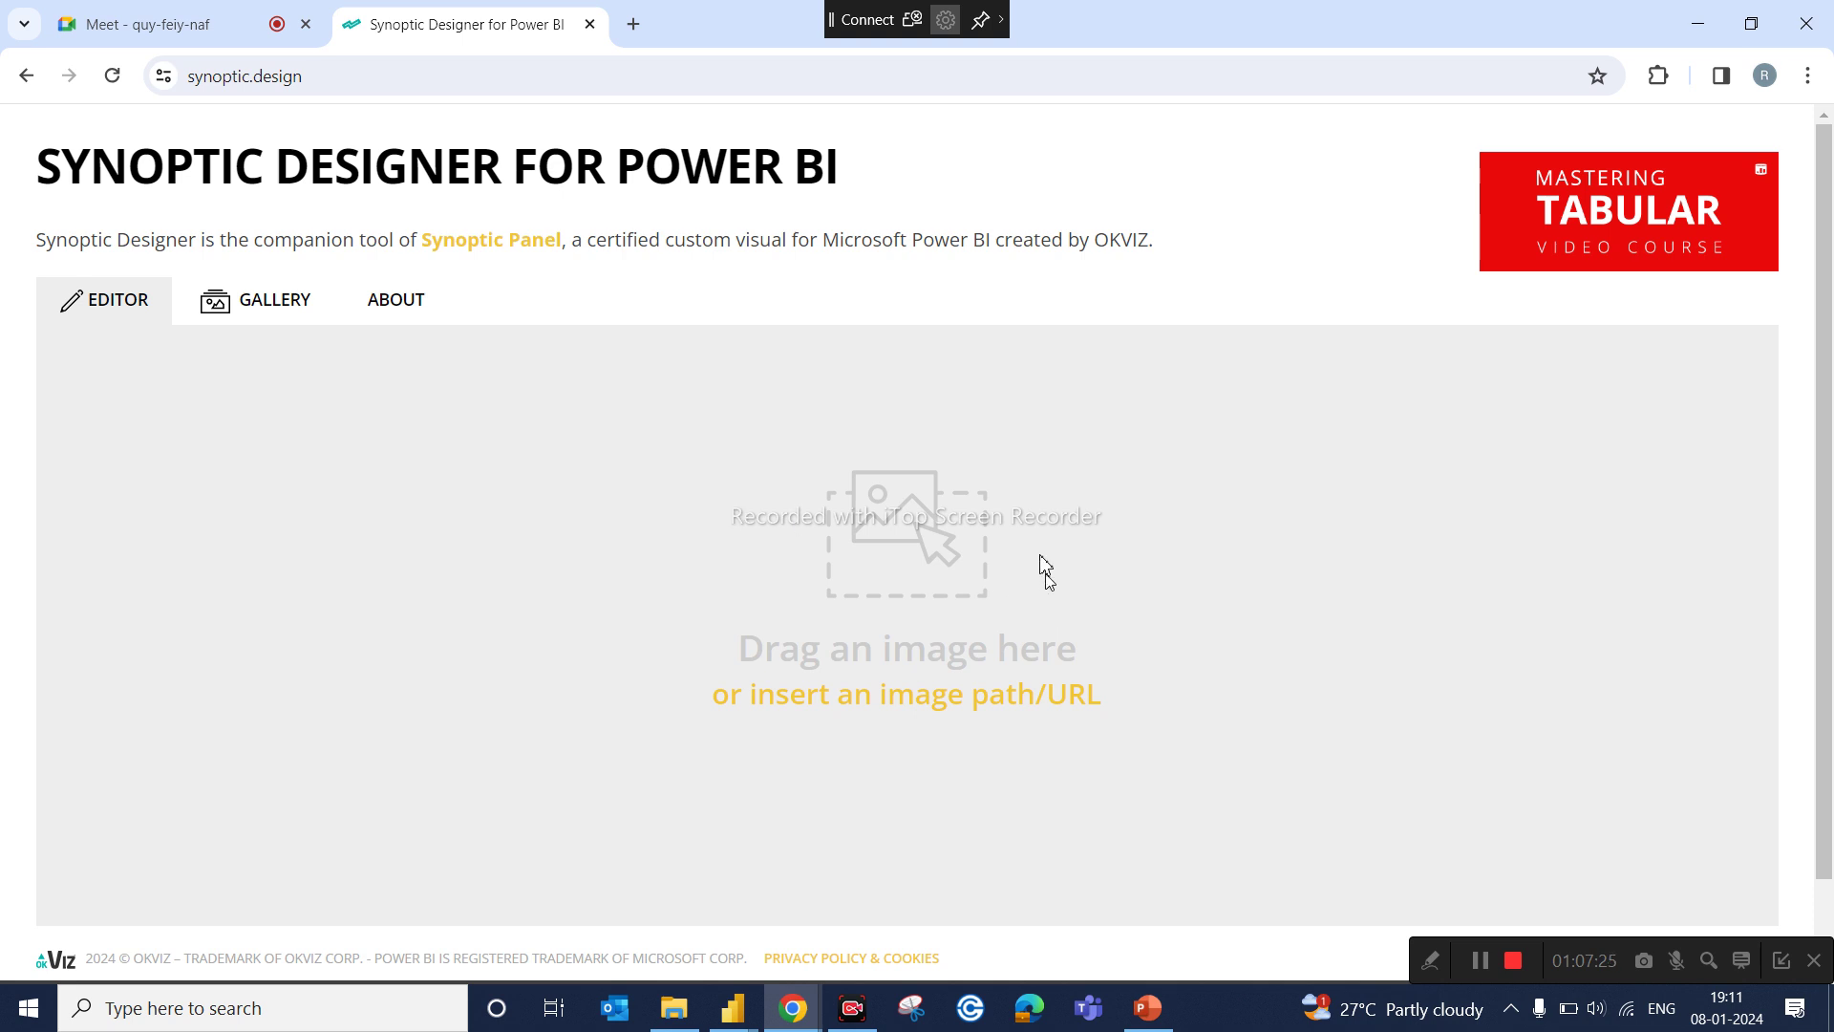
Step: Load the Human Body diagram from the gallery into the Synoptic Designer editor
click(253, 299)
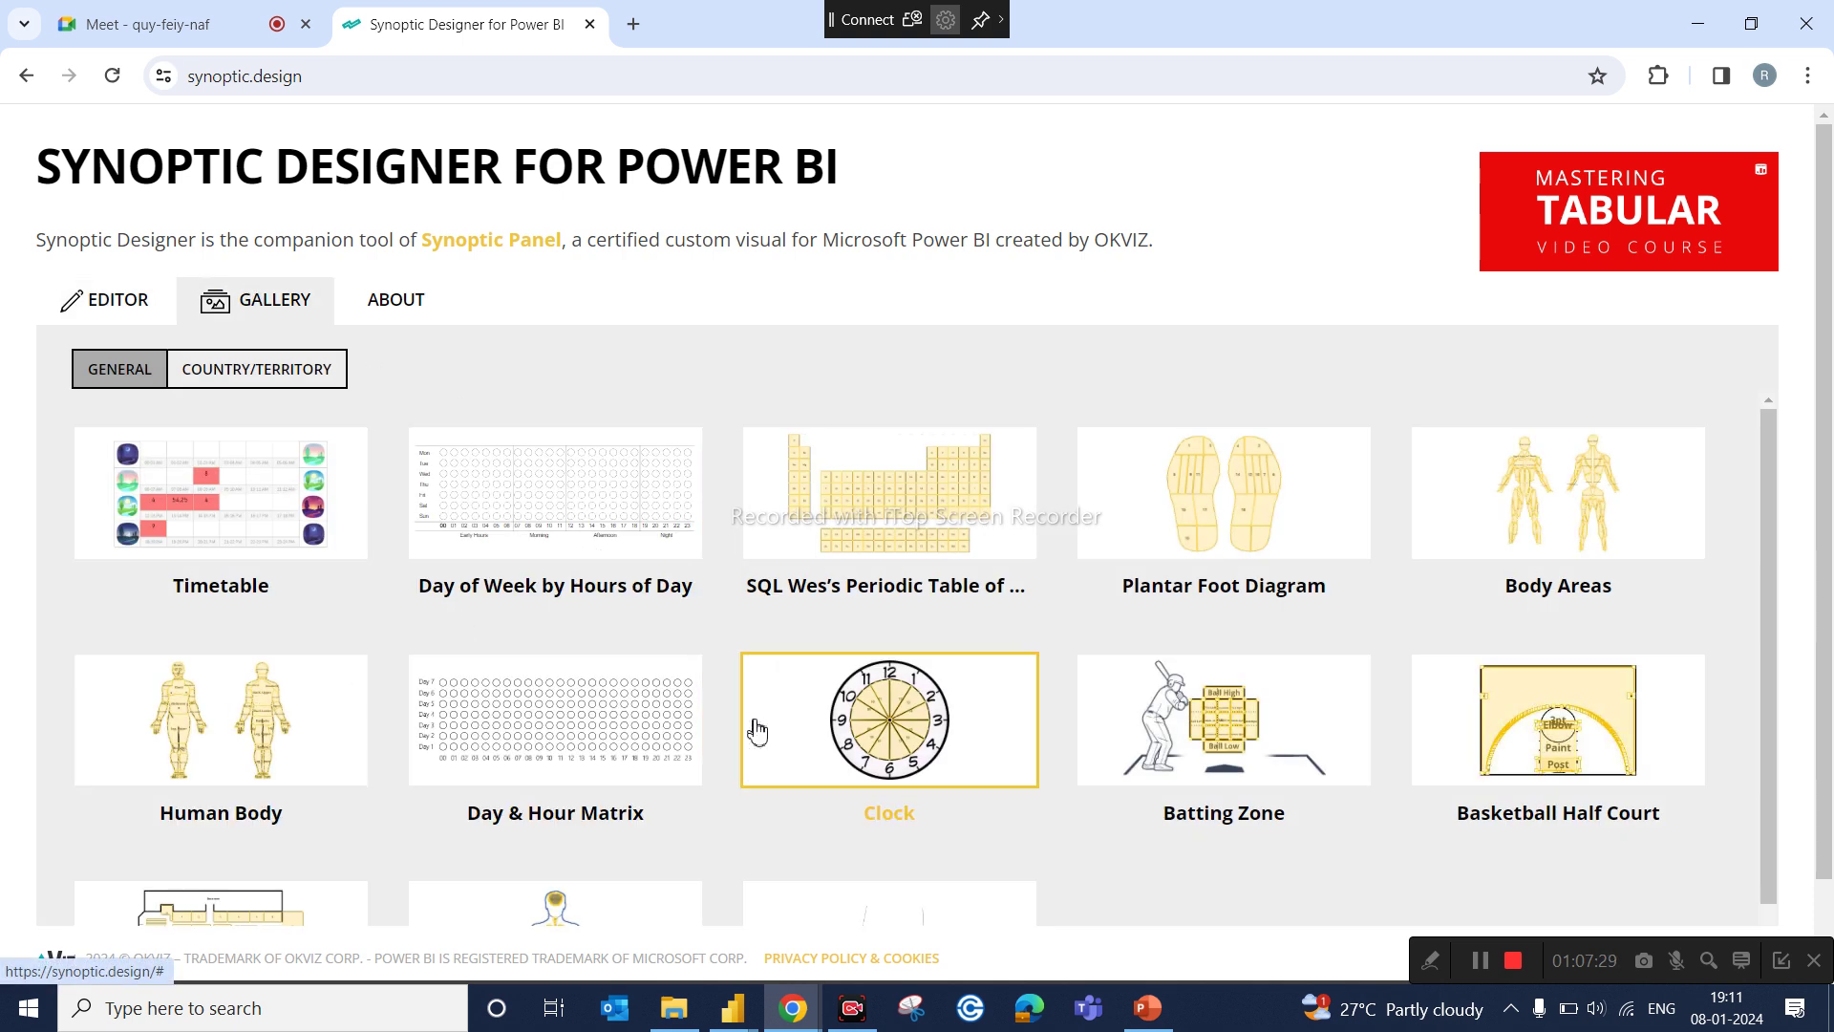
click(246, 700)
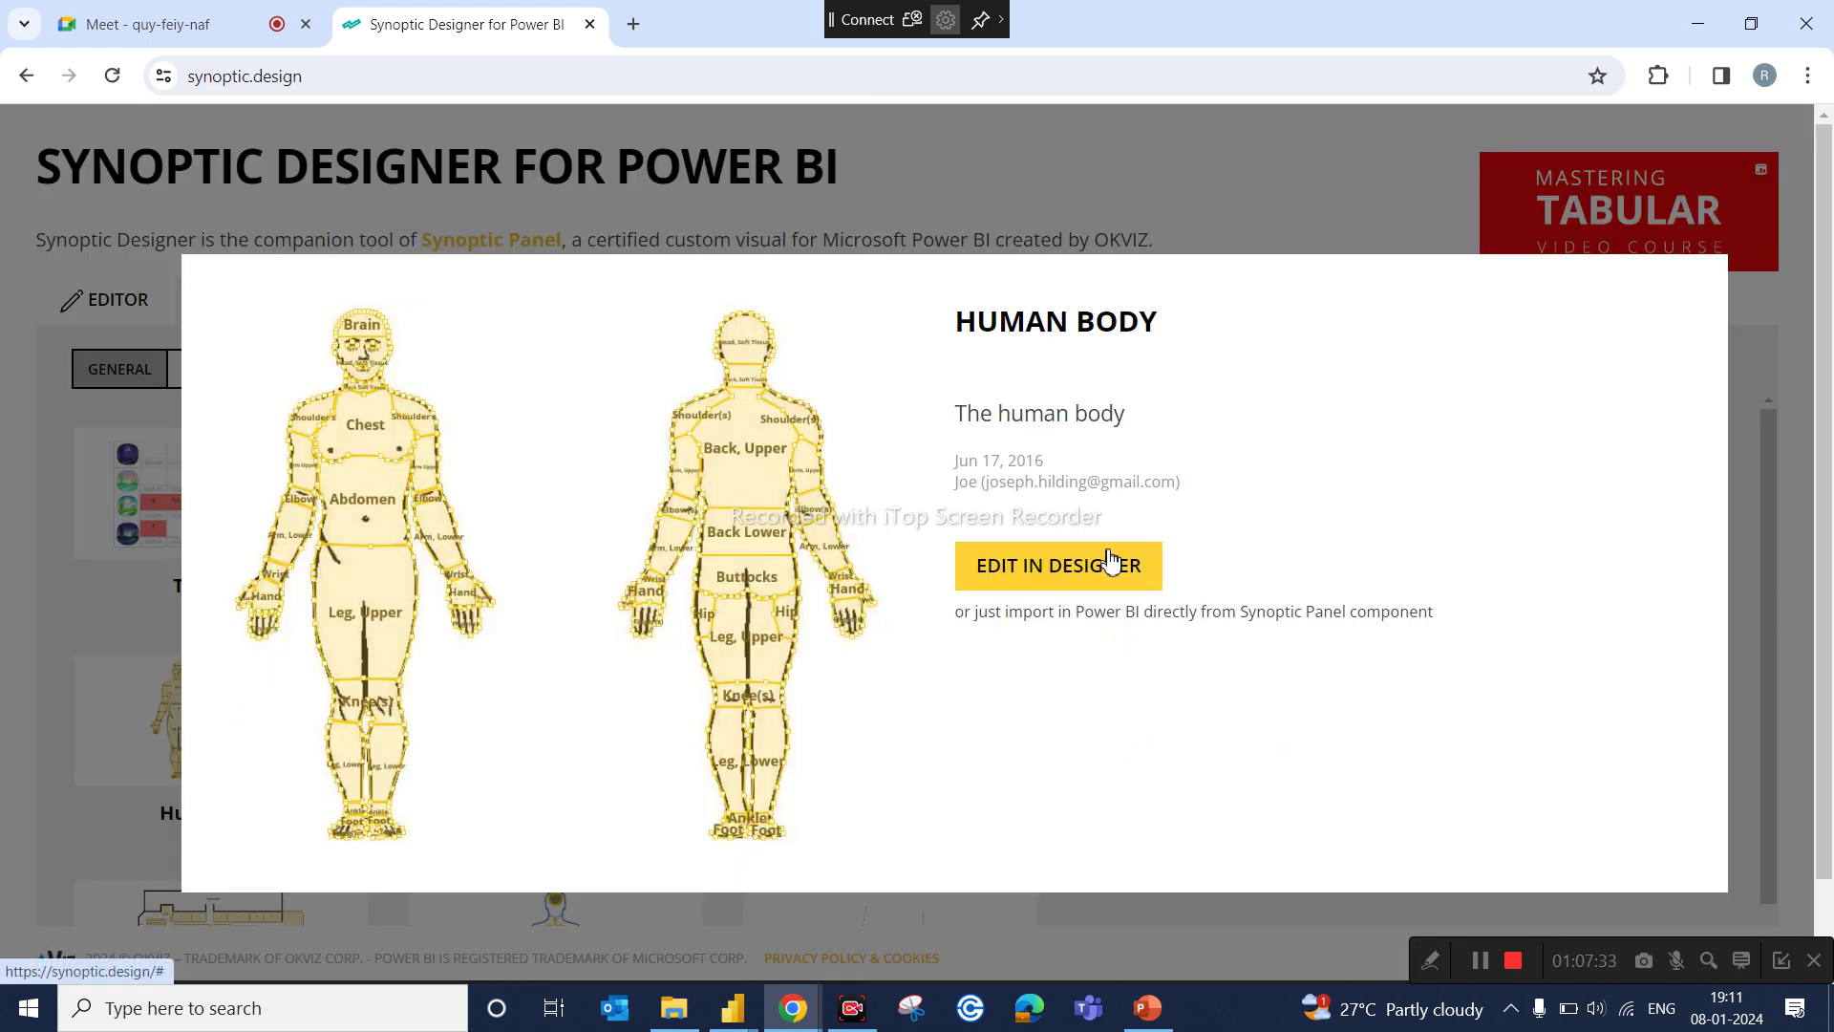
click(1122, 585)
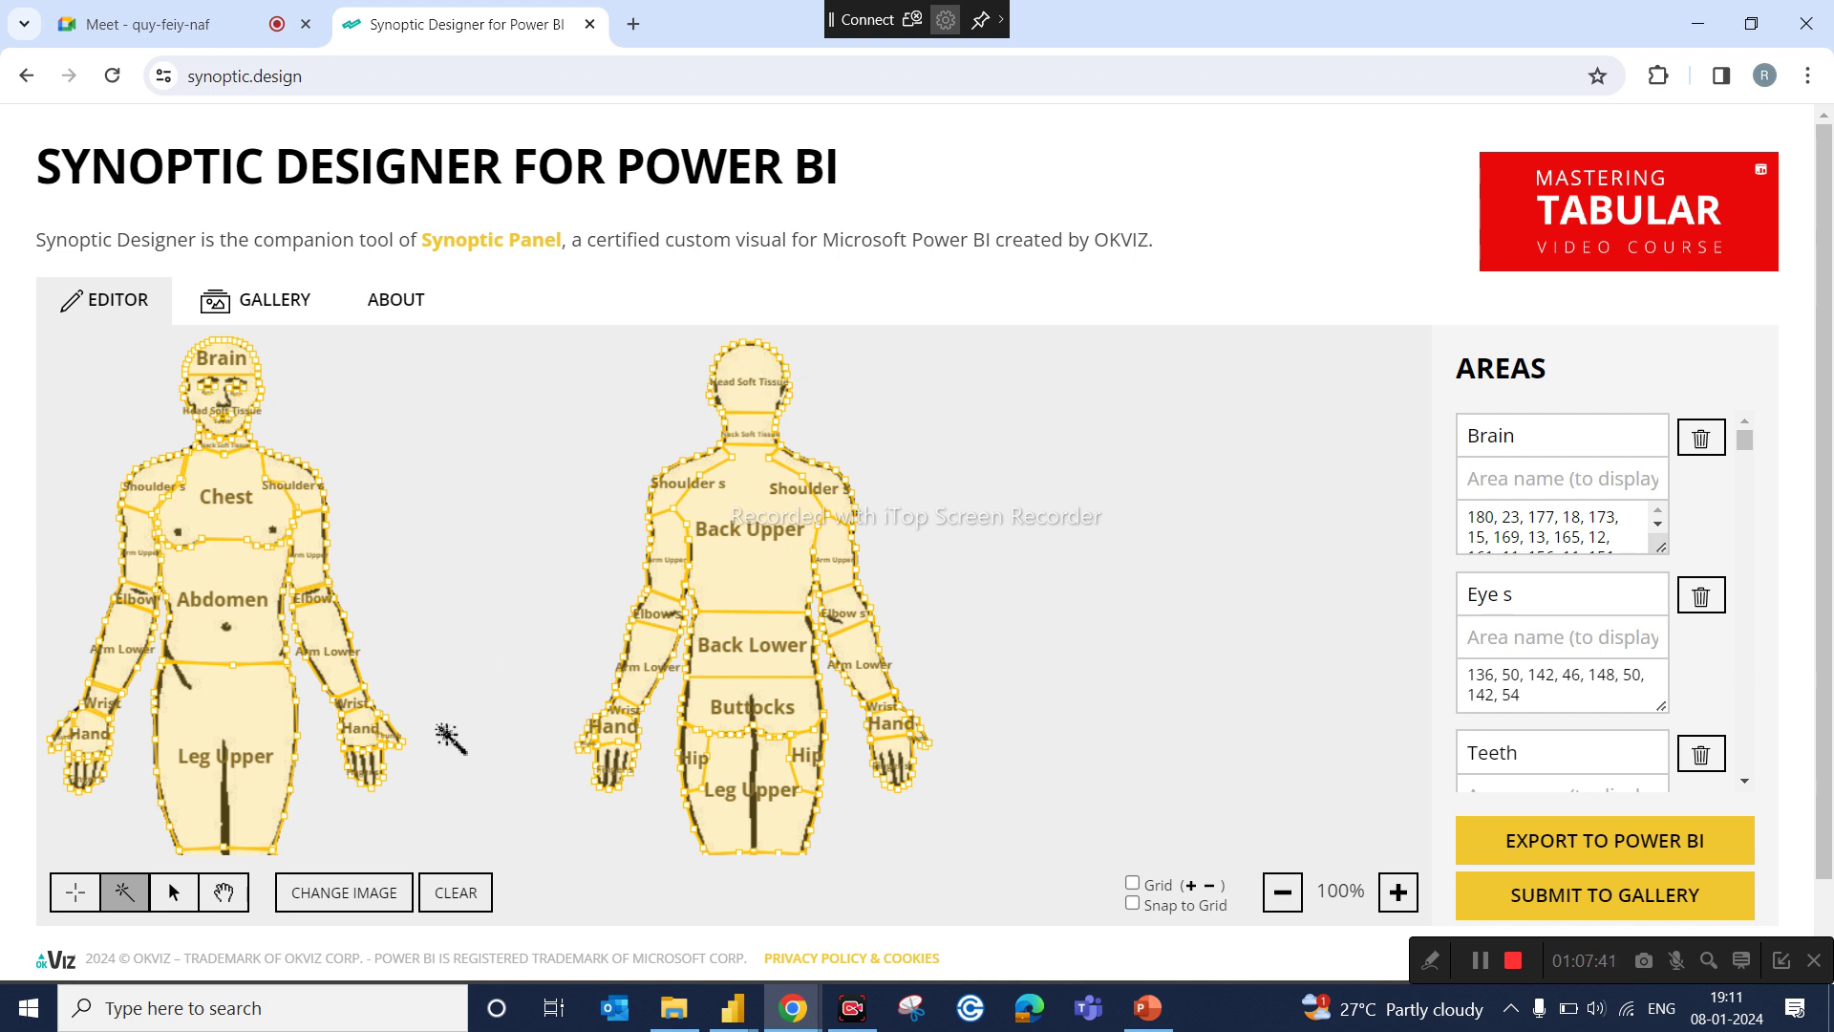
Step: Start a new polygon area on the back-view head of the Human Body diagram, and revisit the gallery before returning to the editor
click(91, 897)
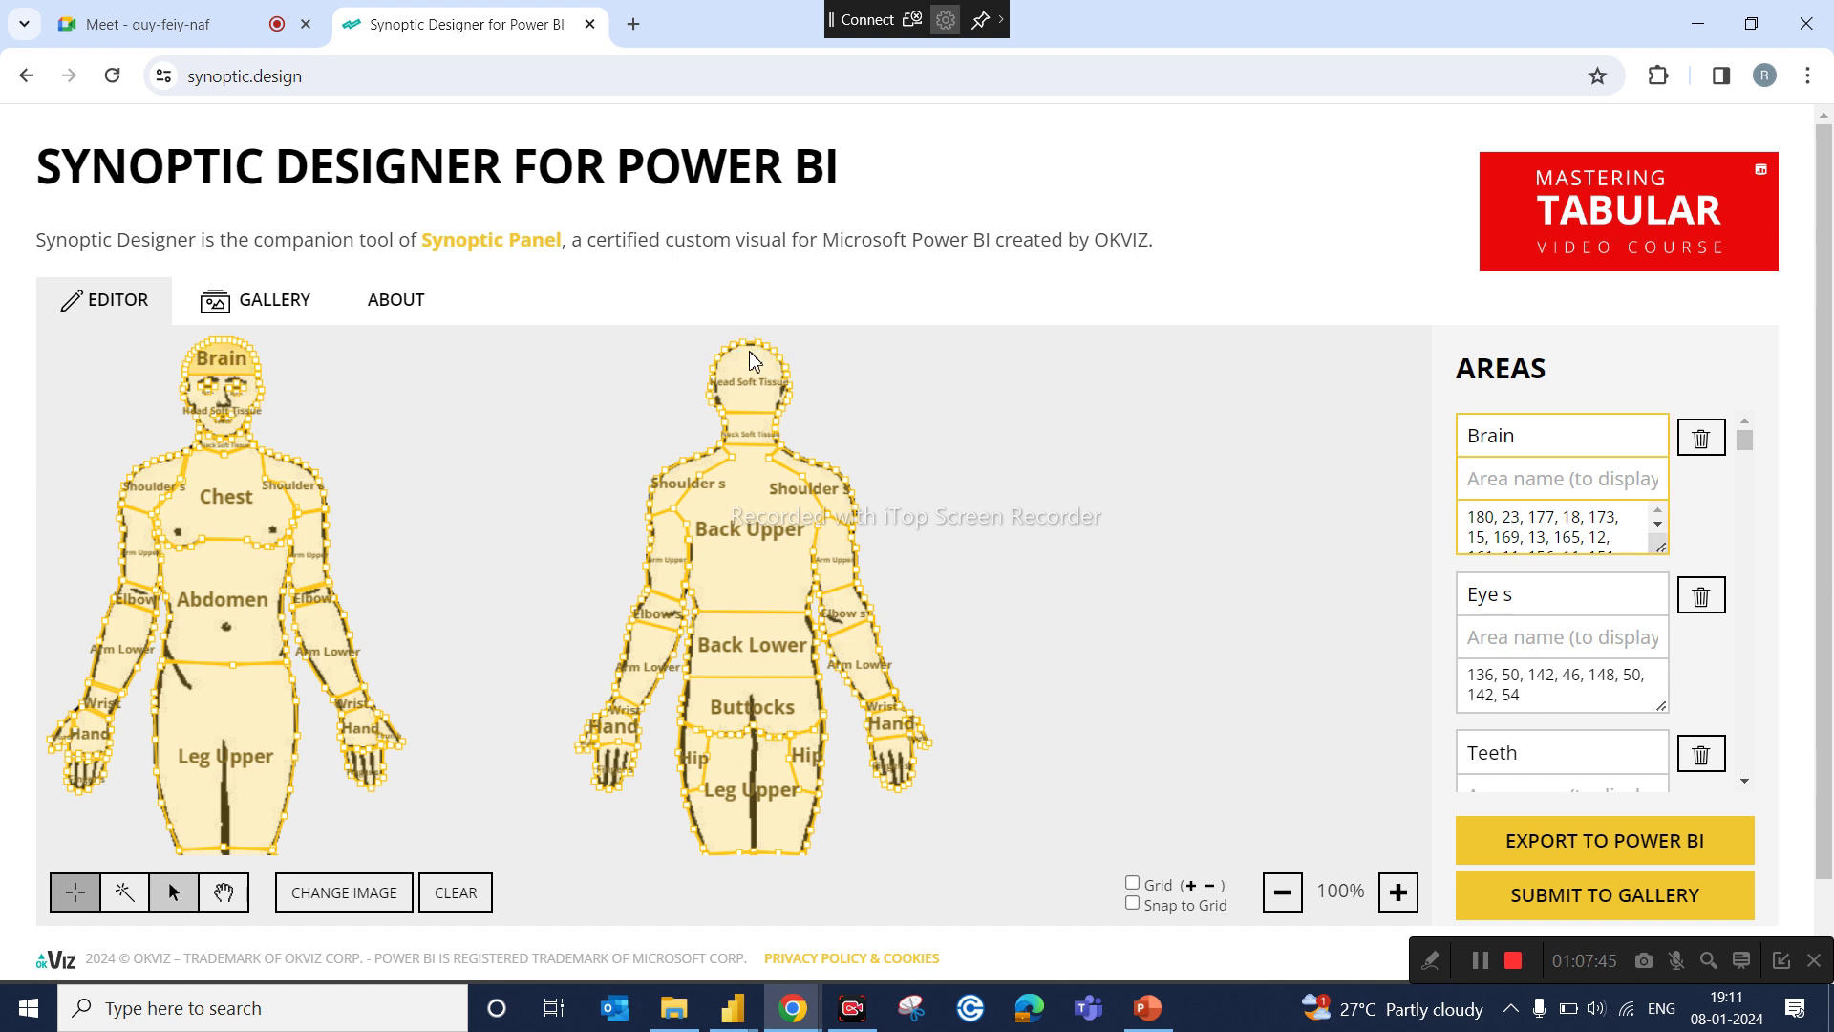
click(794, 376)
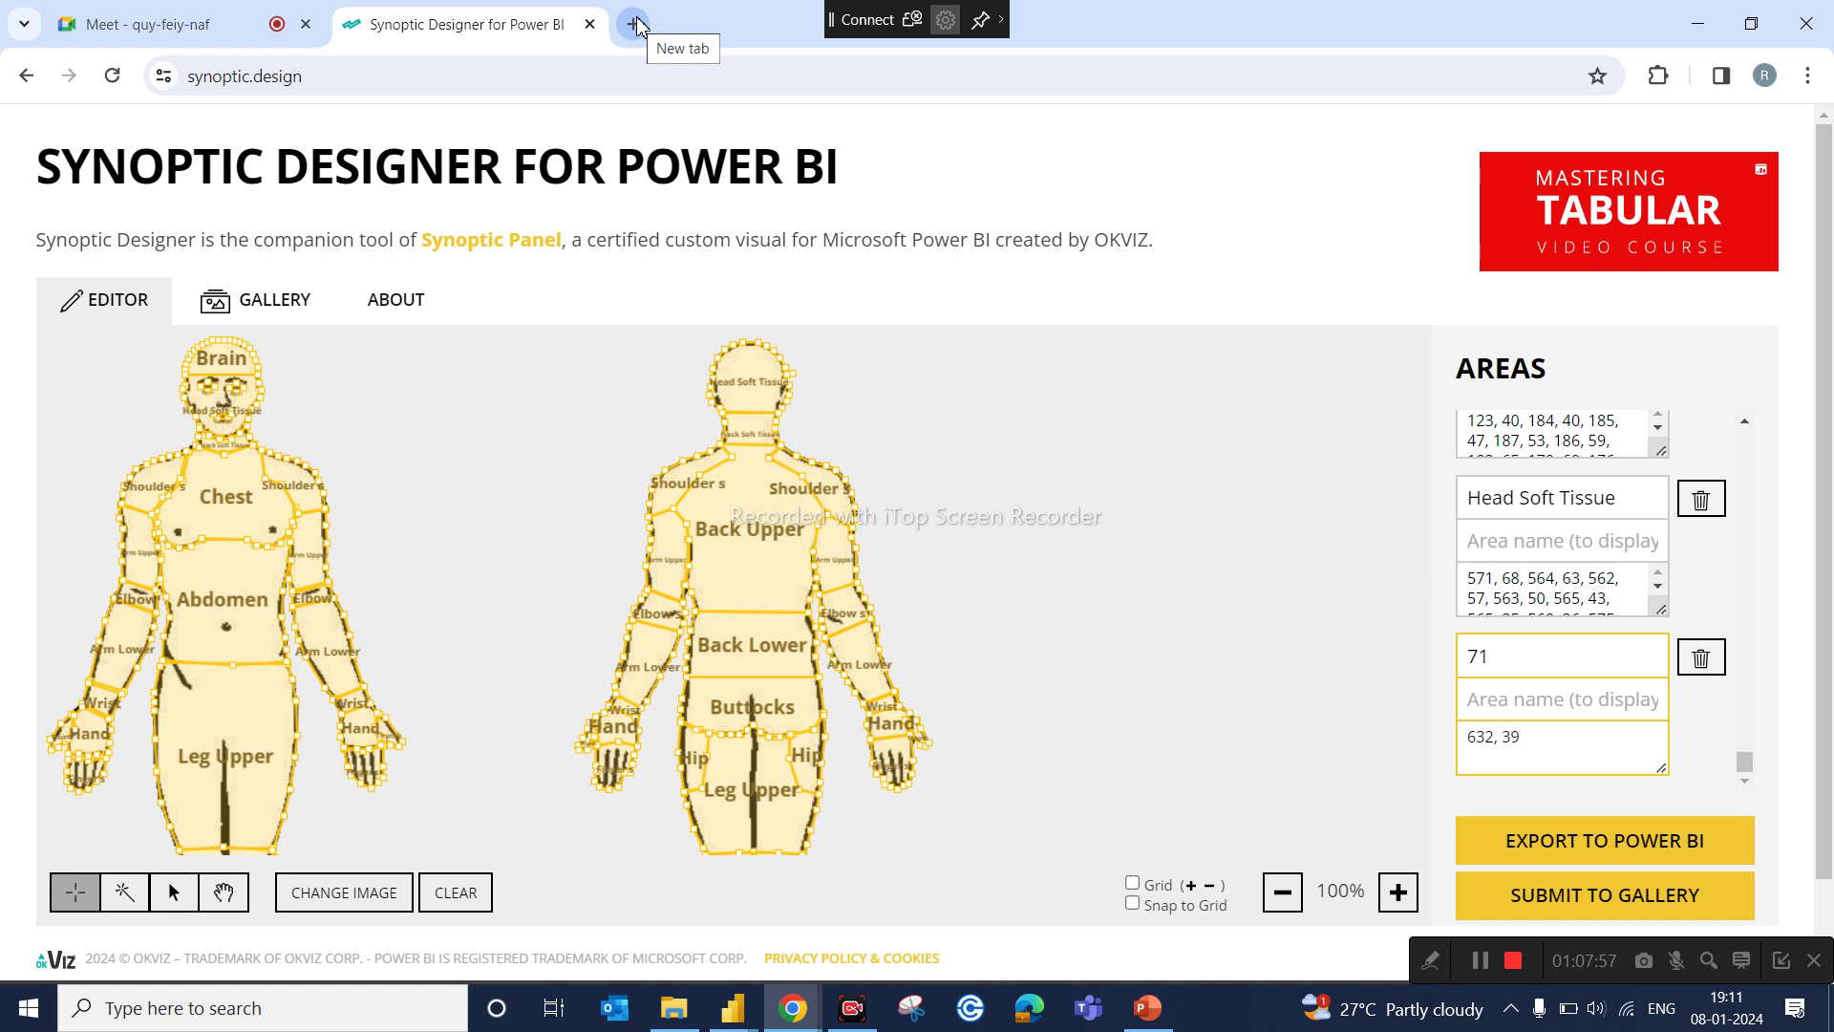
click(288, 302)
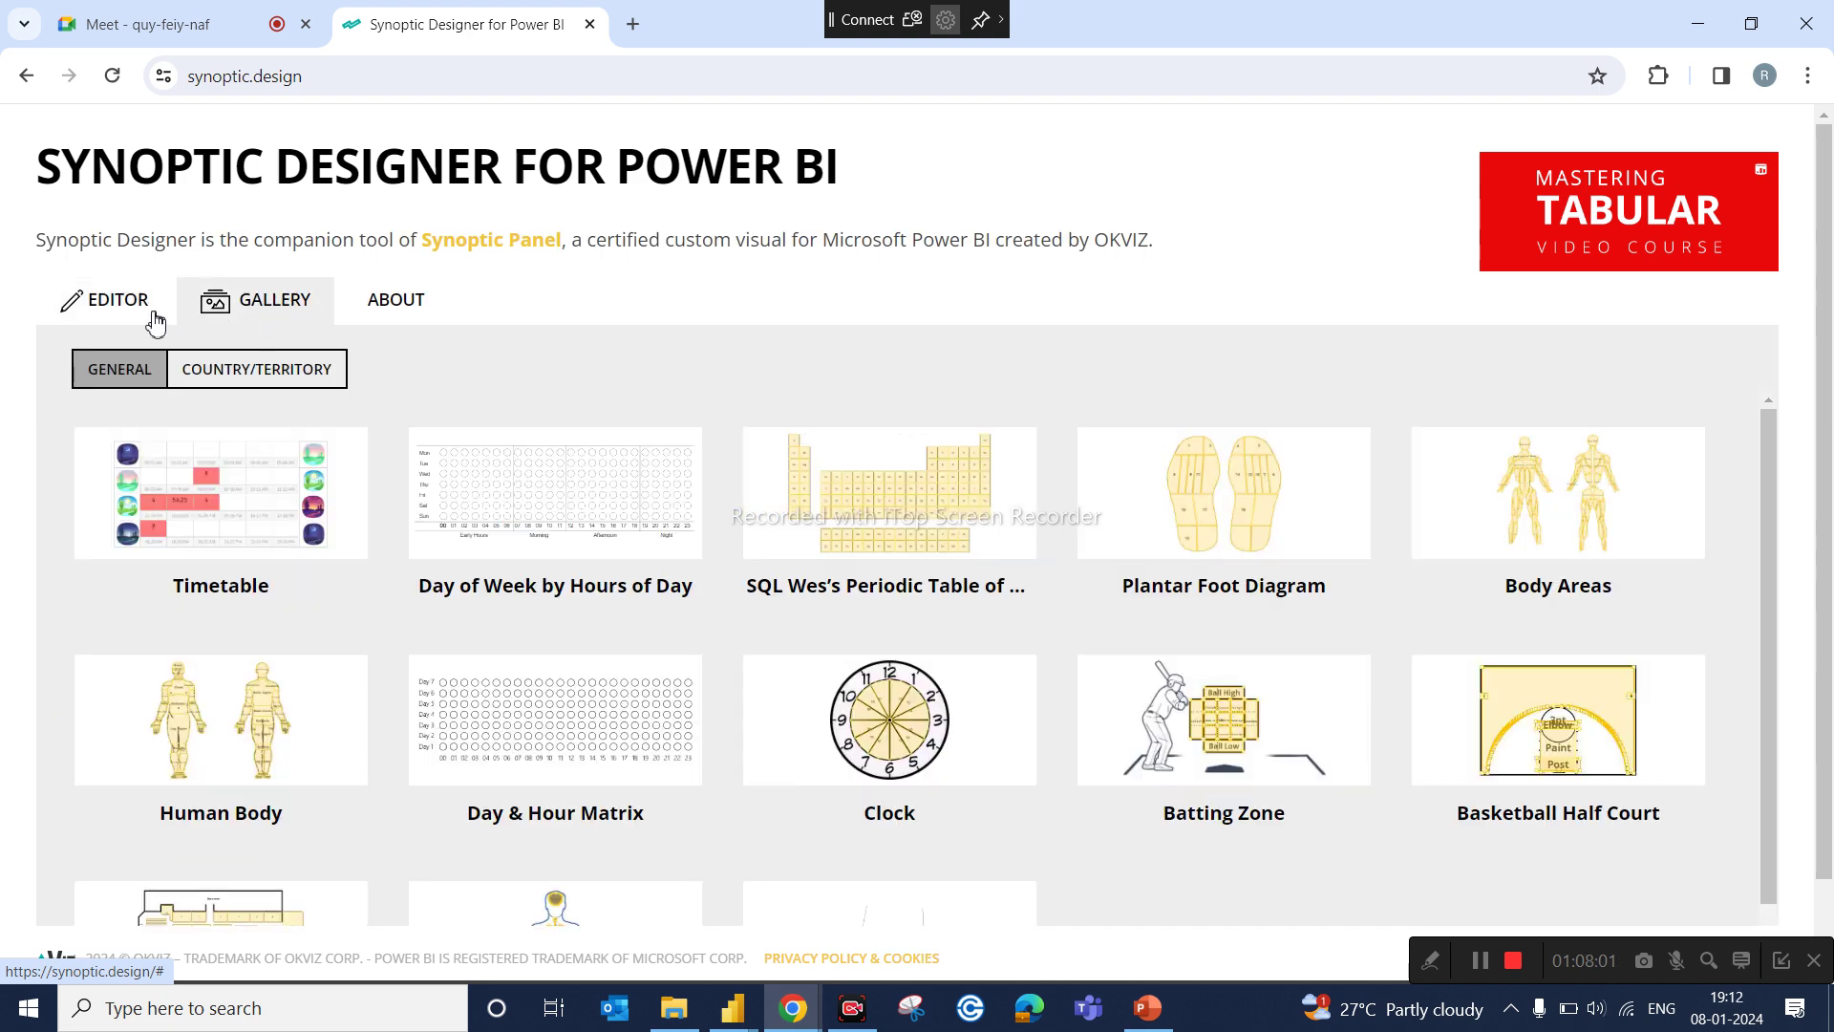
click(151, 321)
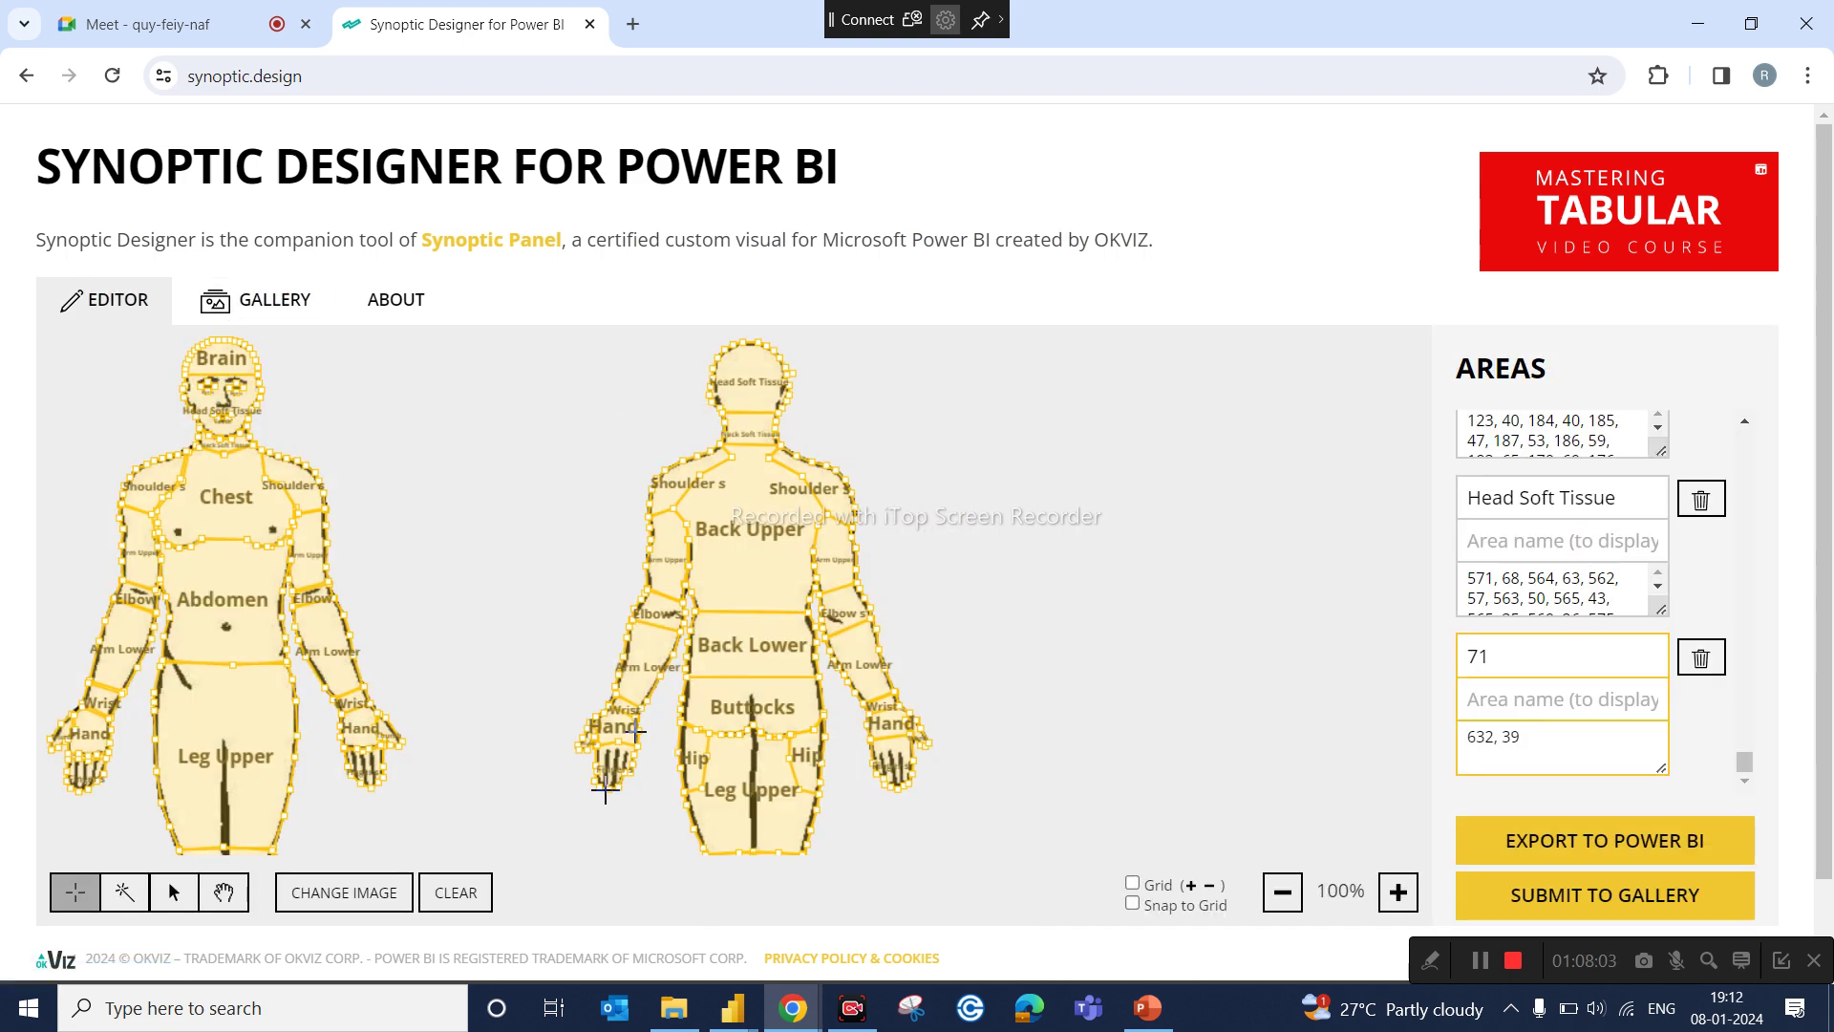
Step: Clear the current image and areas from the editor, and load Human Body parts.svg from the AIMS Report folder inside AIMS on drive D
click(455, 892)
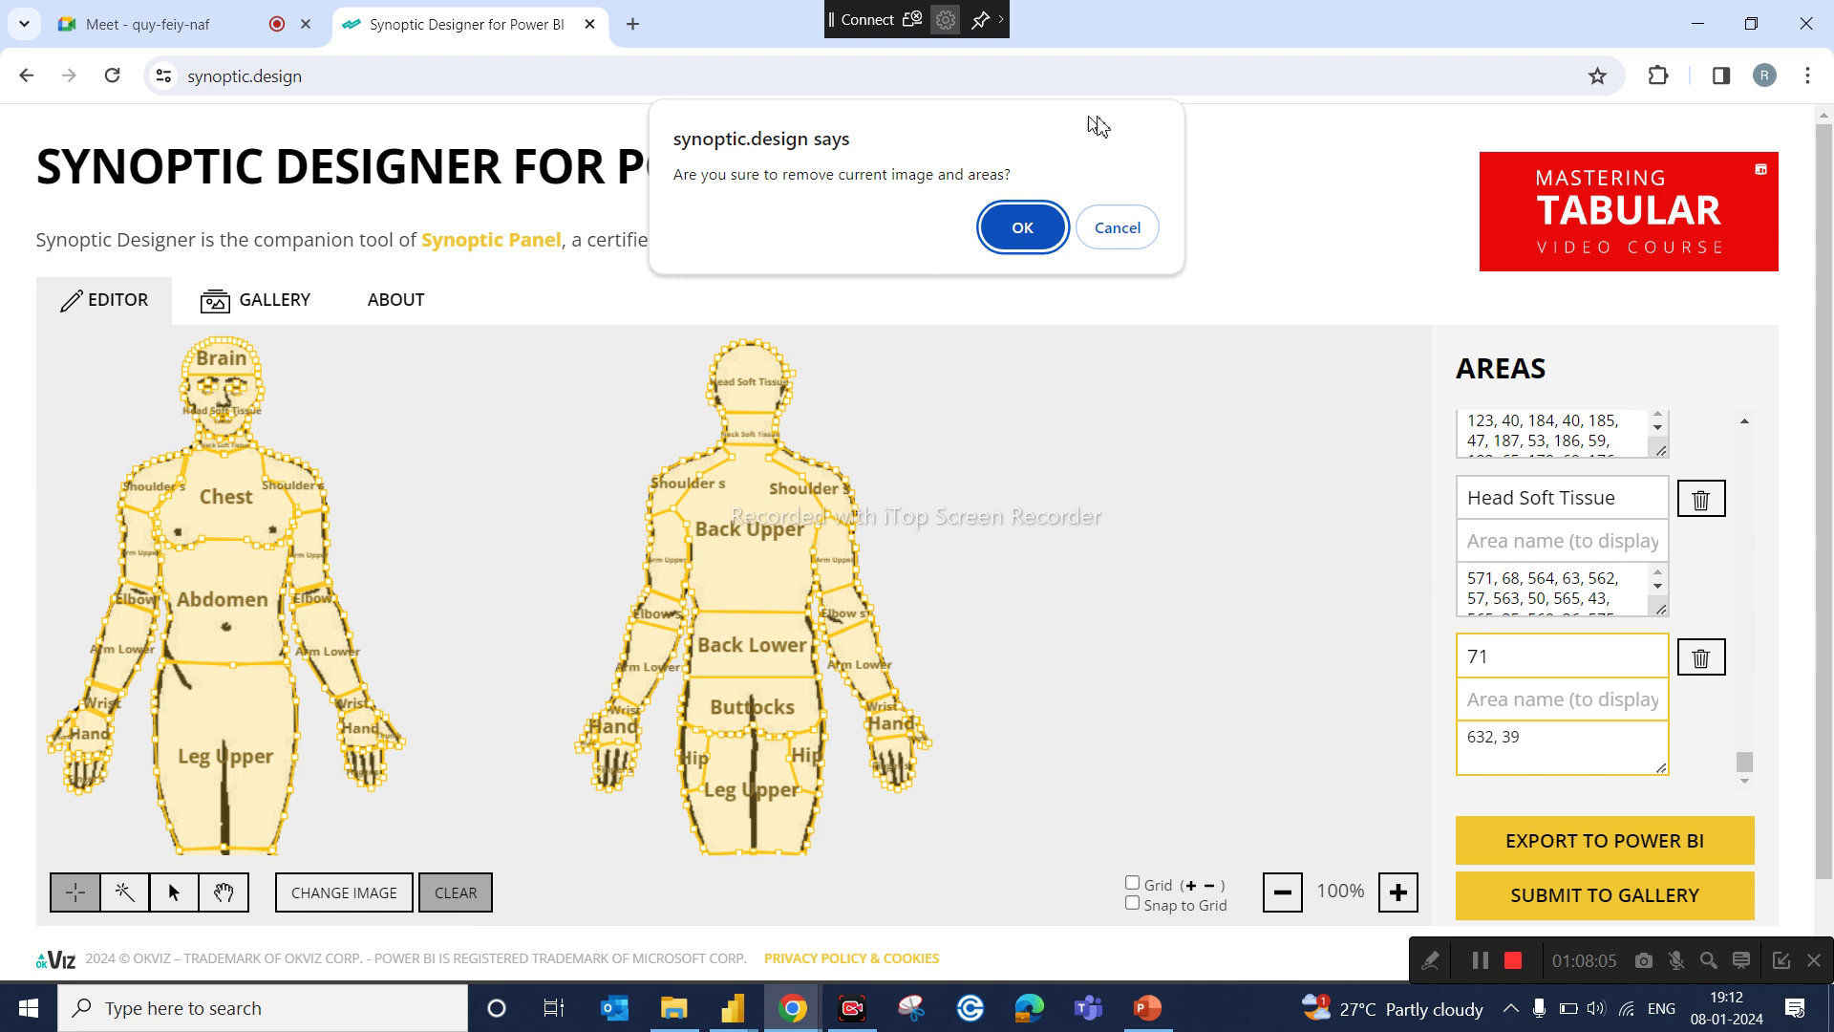
click(1045, 229)
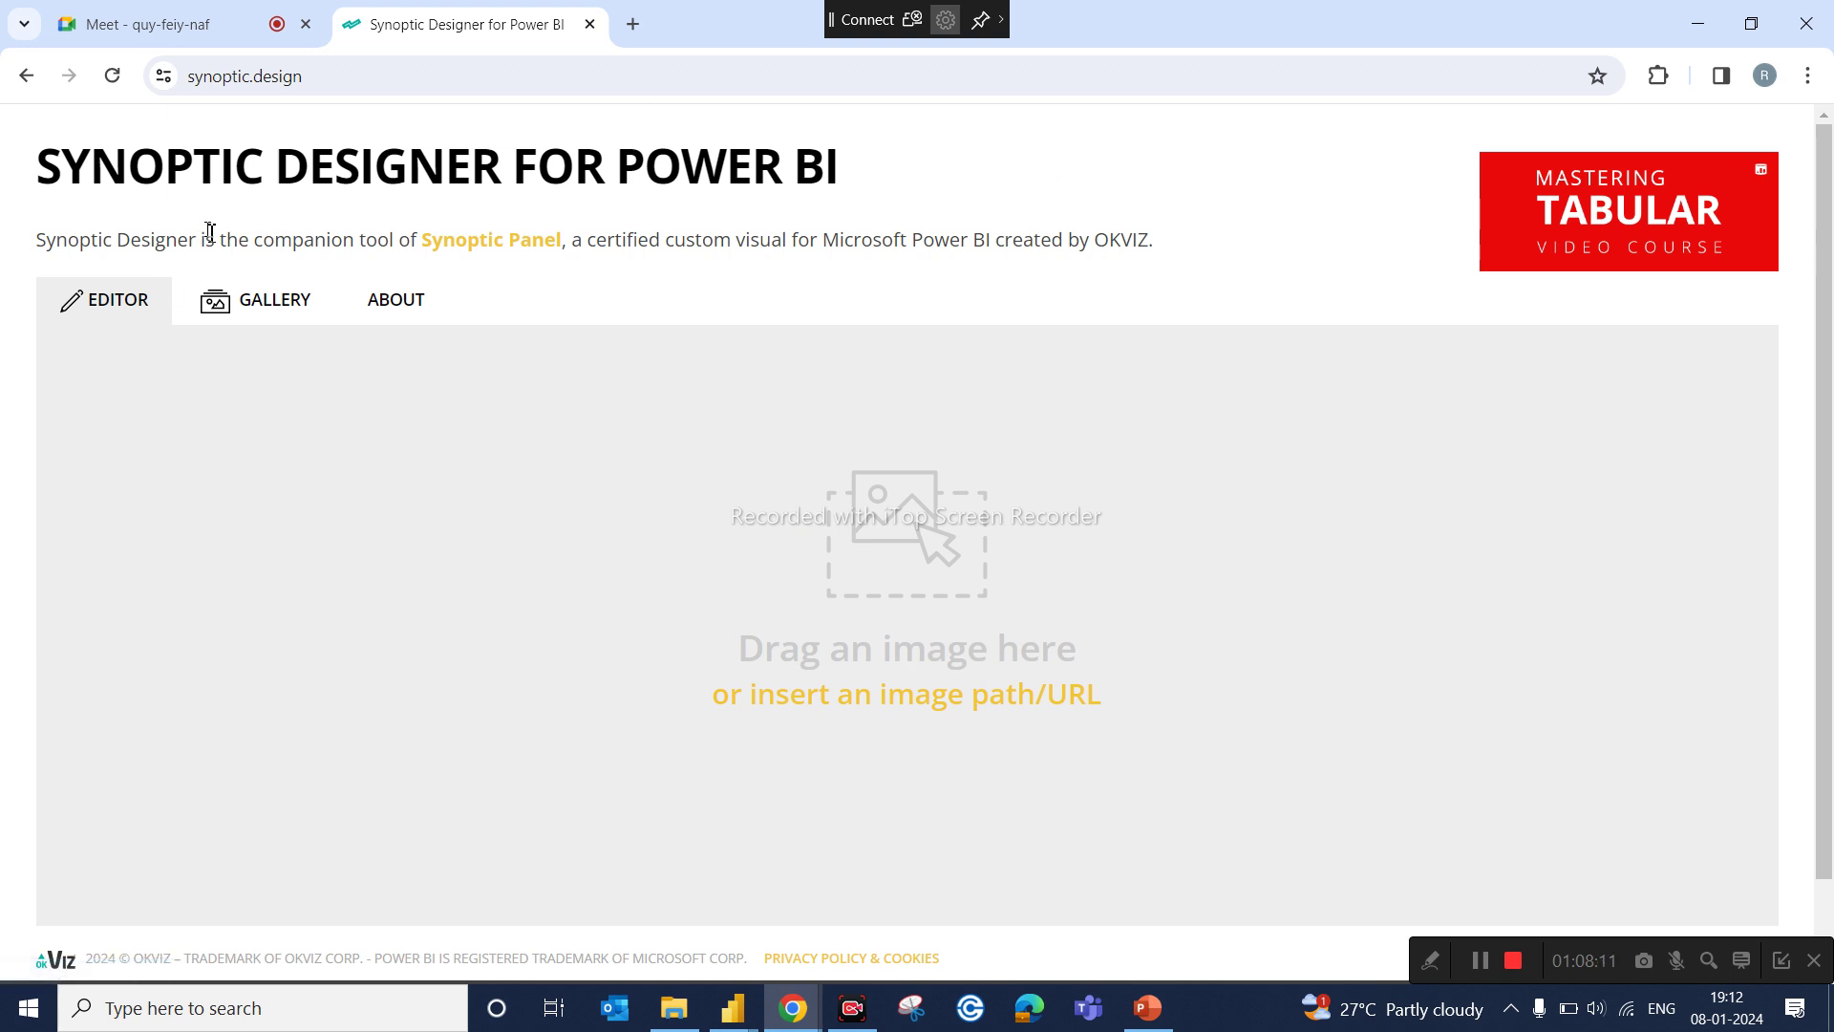
click(913, 690)
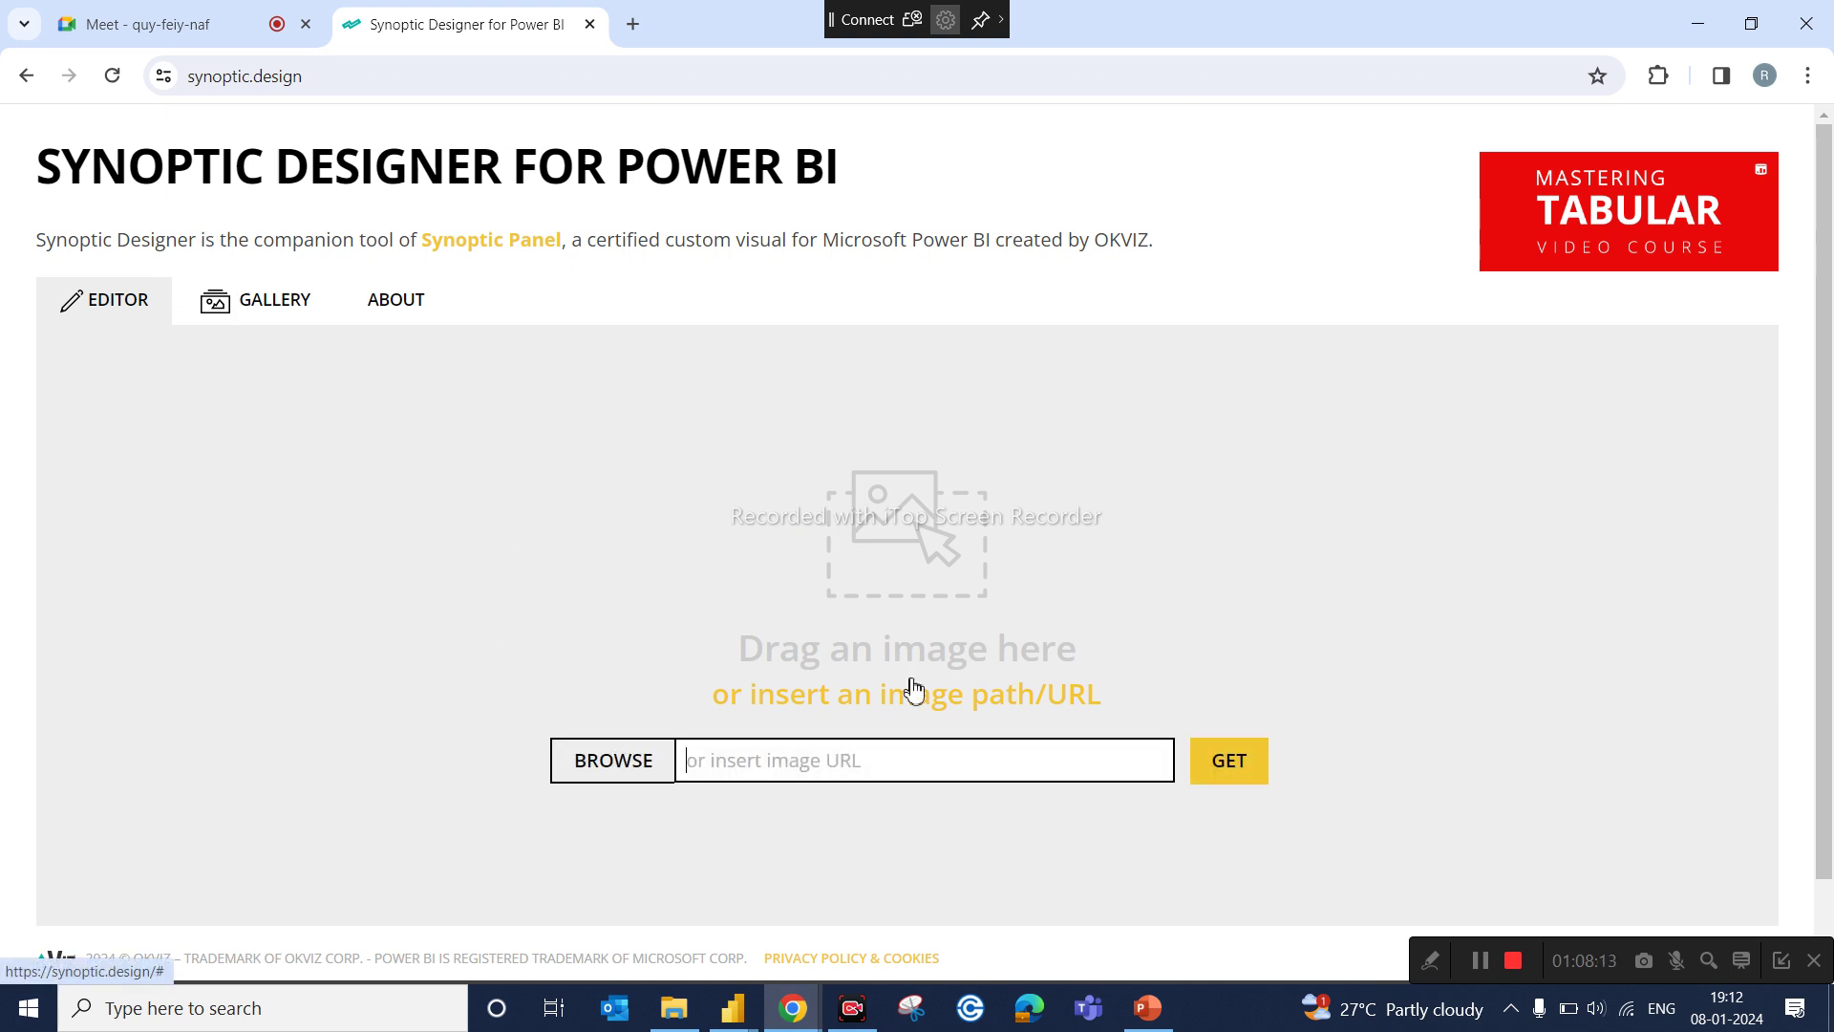
click(646, 775)
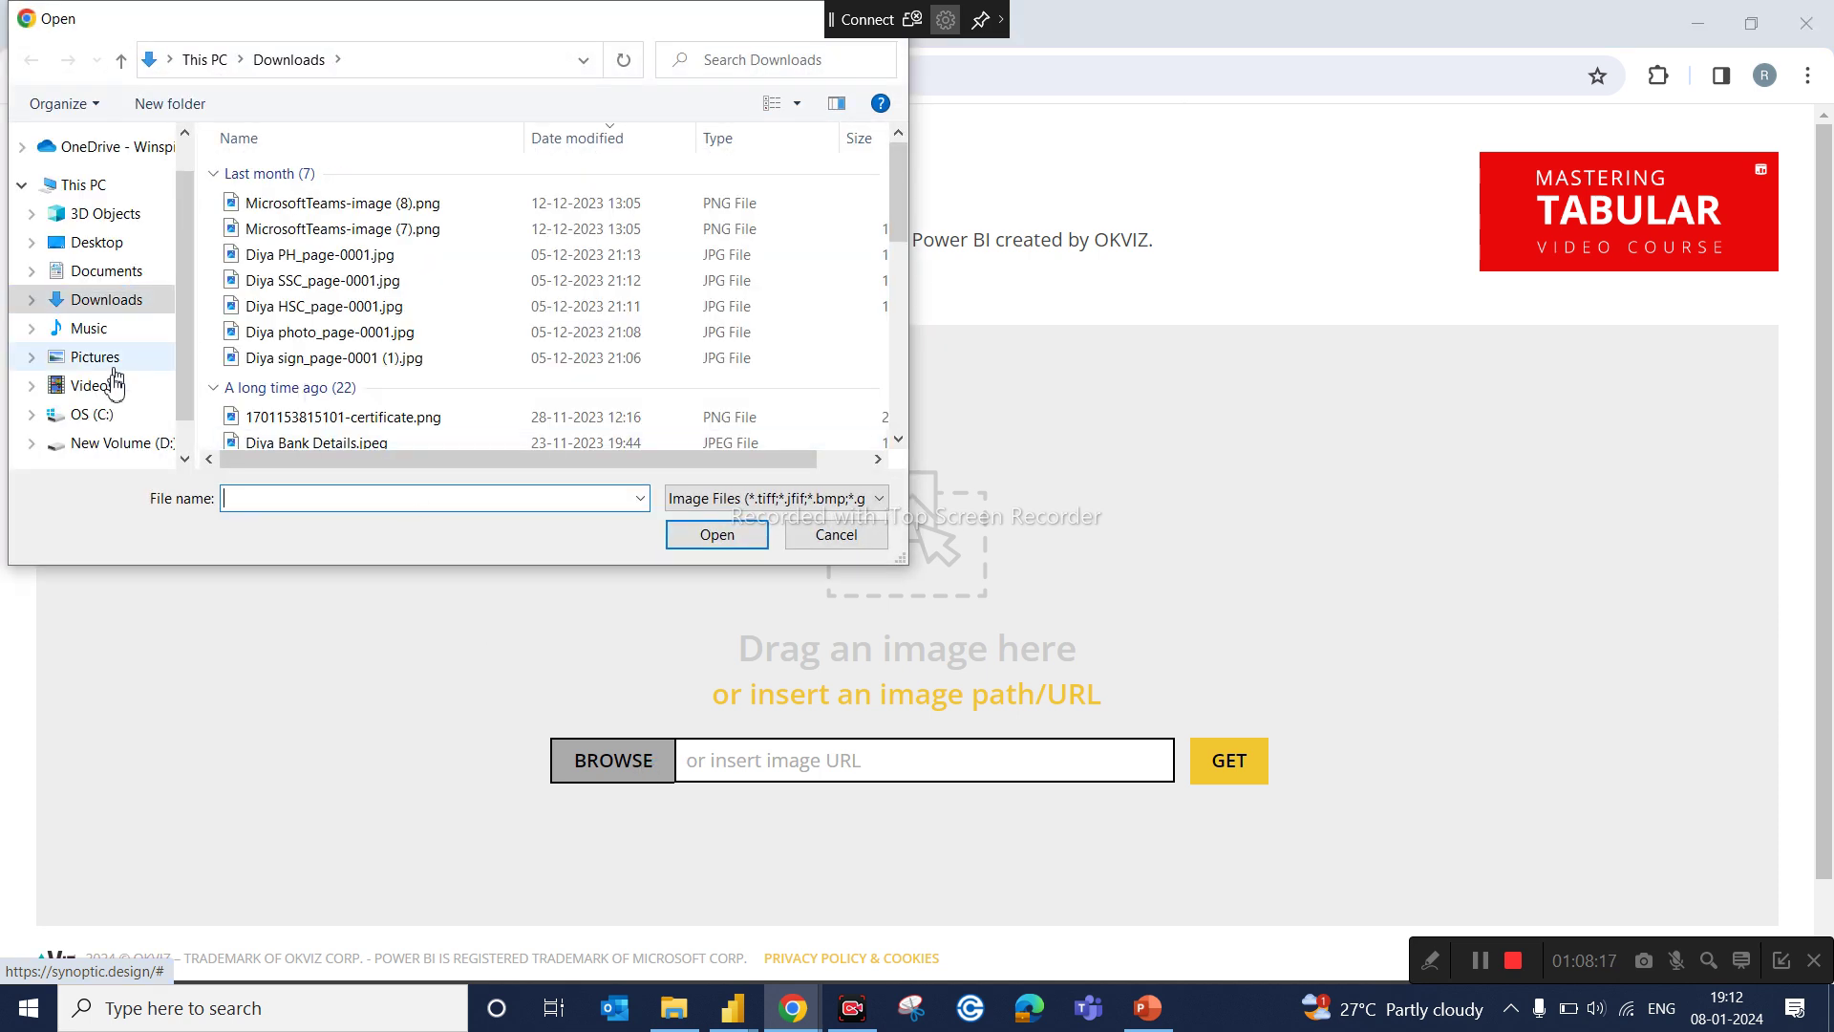
click(120, 443)
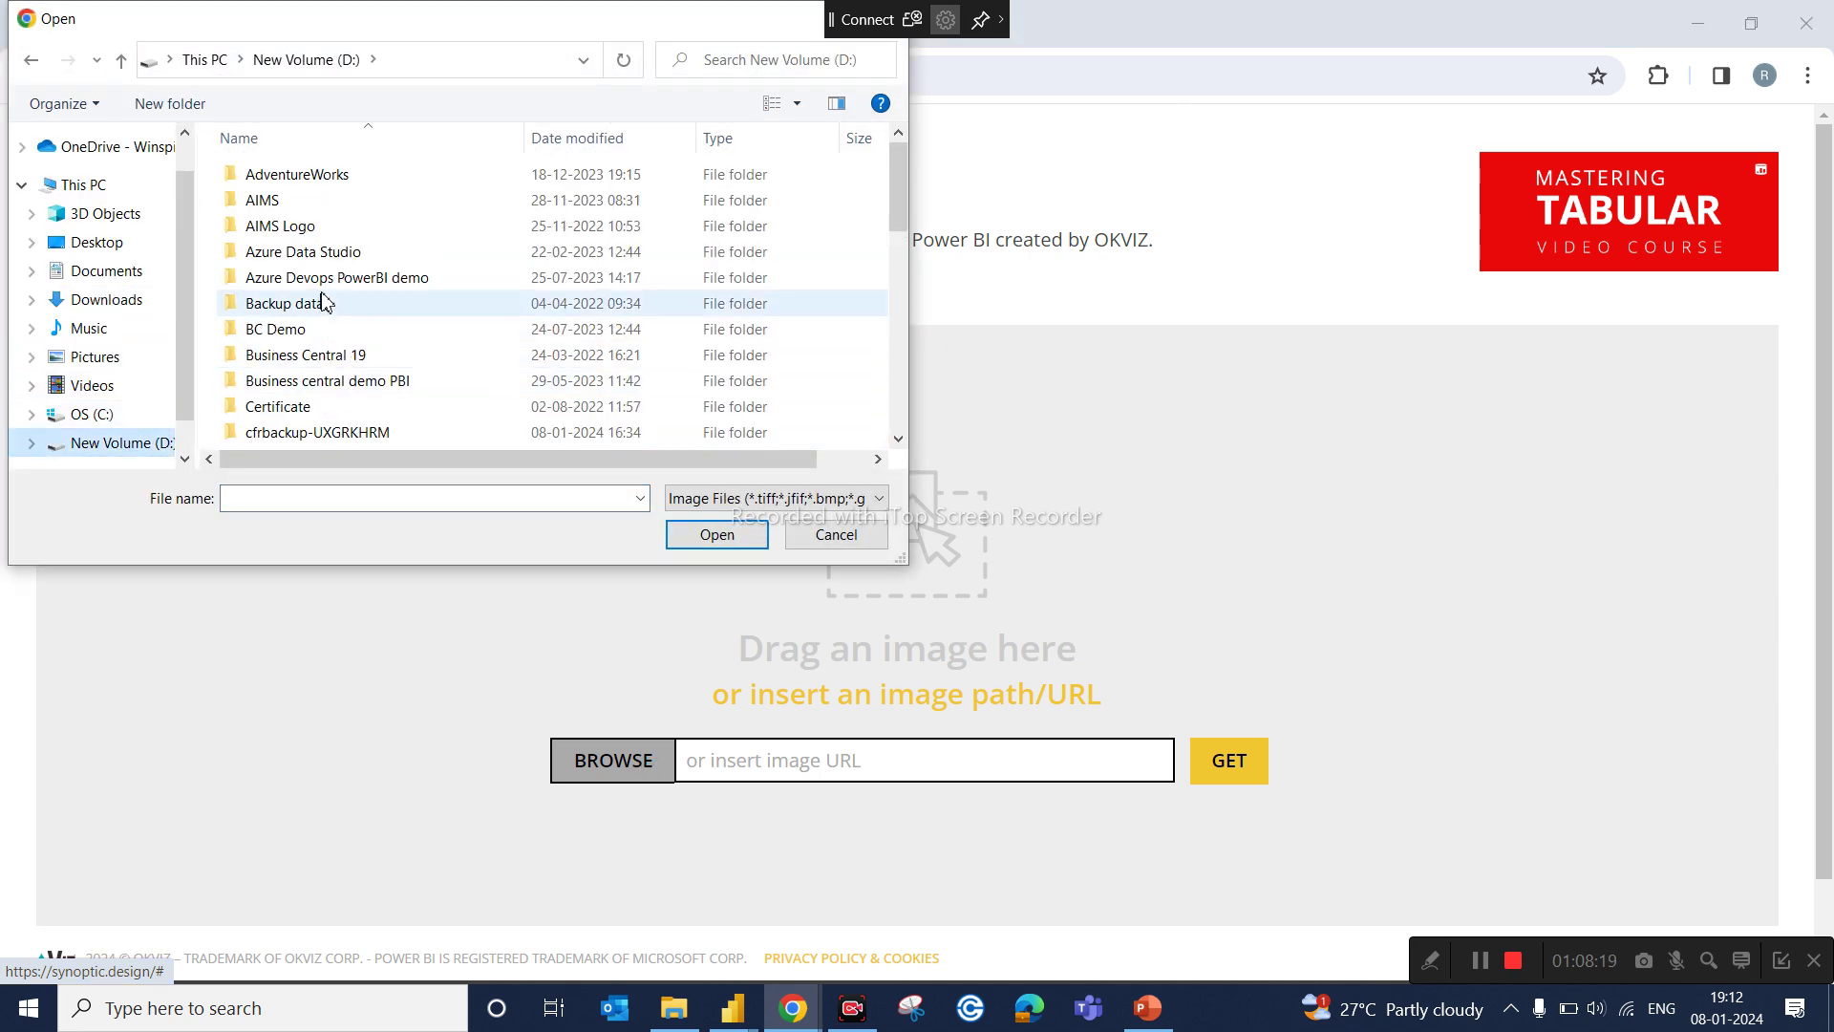
double_click(334, 201)
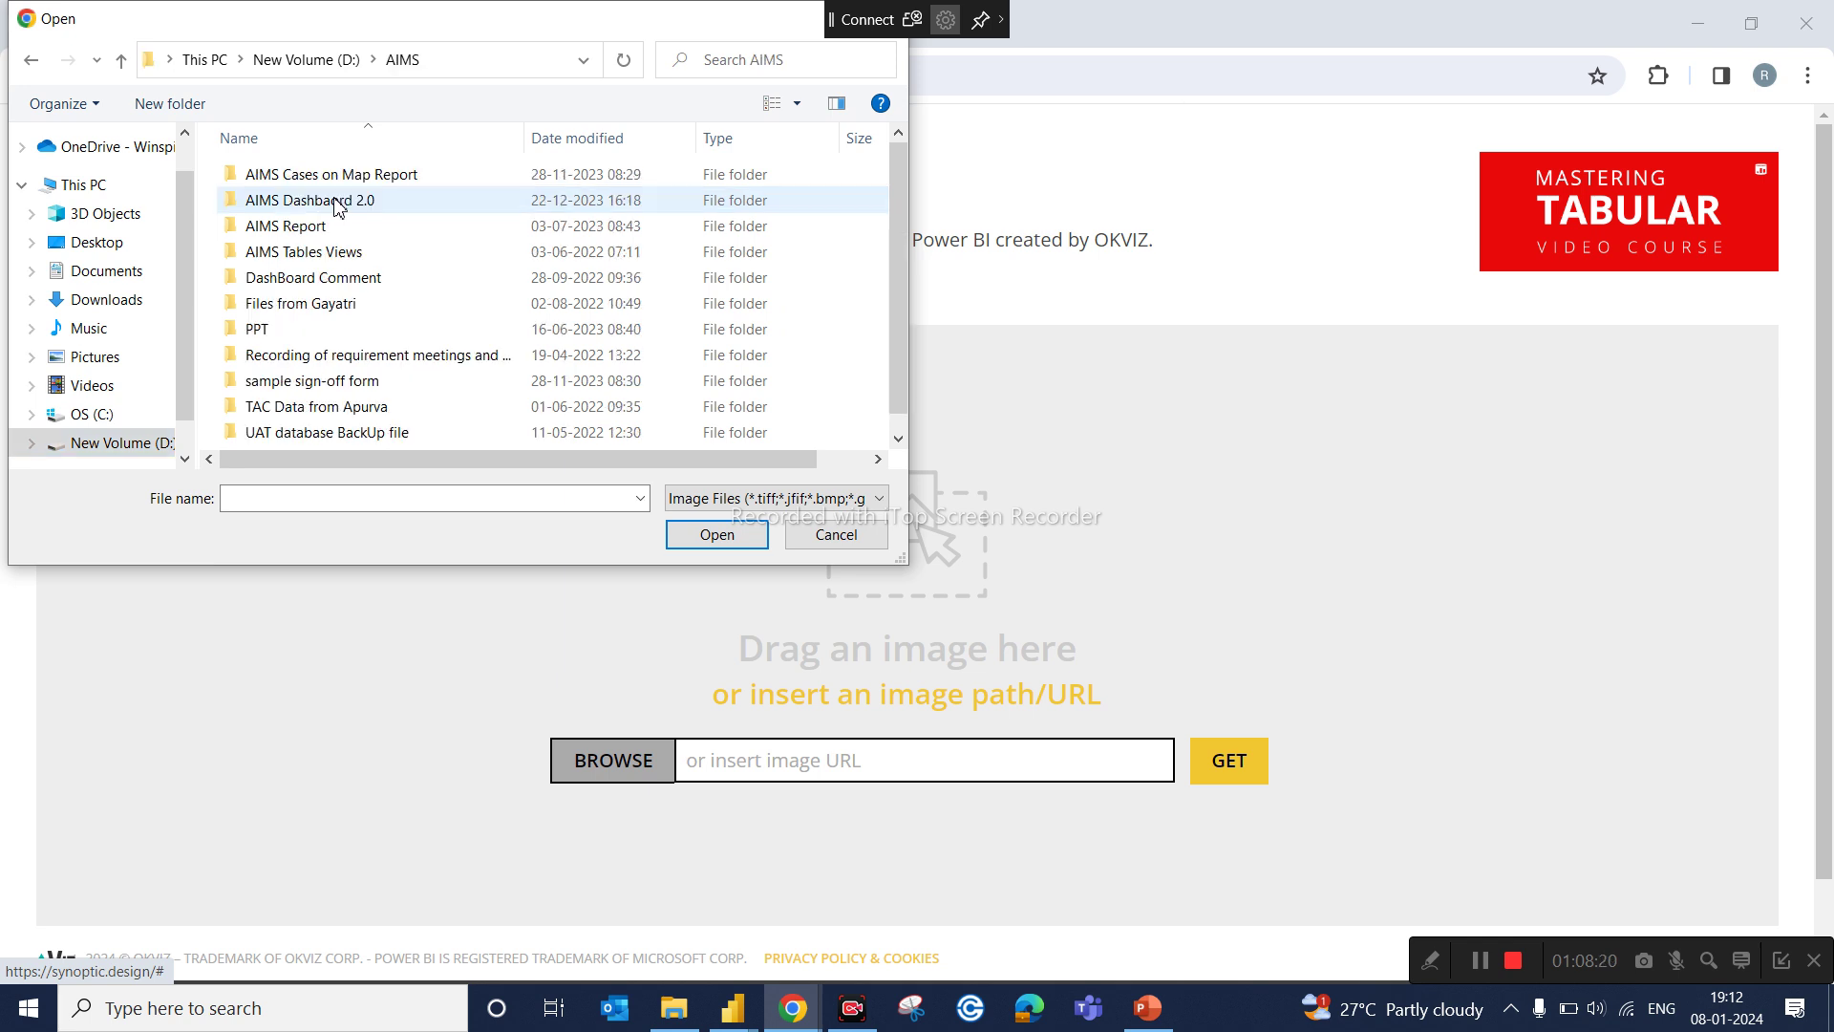
click(898, 440)
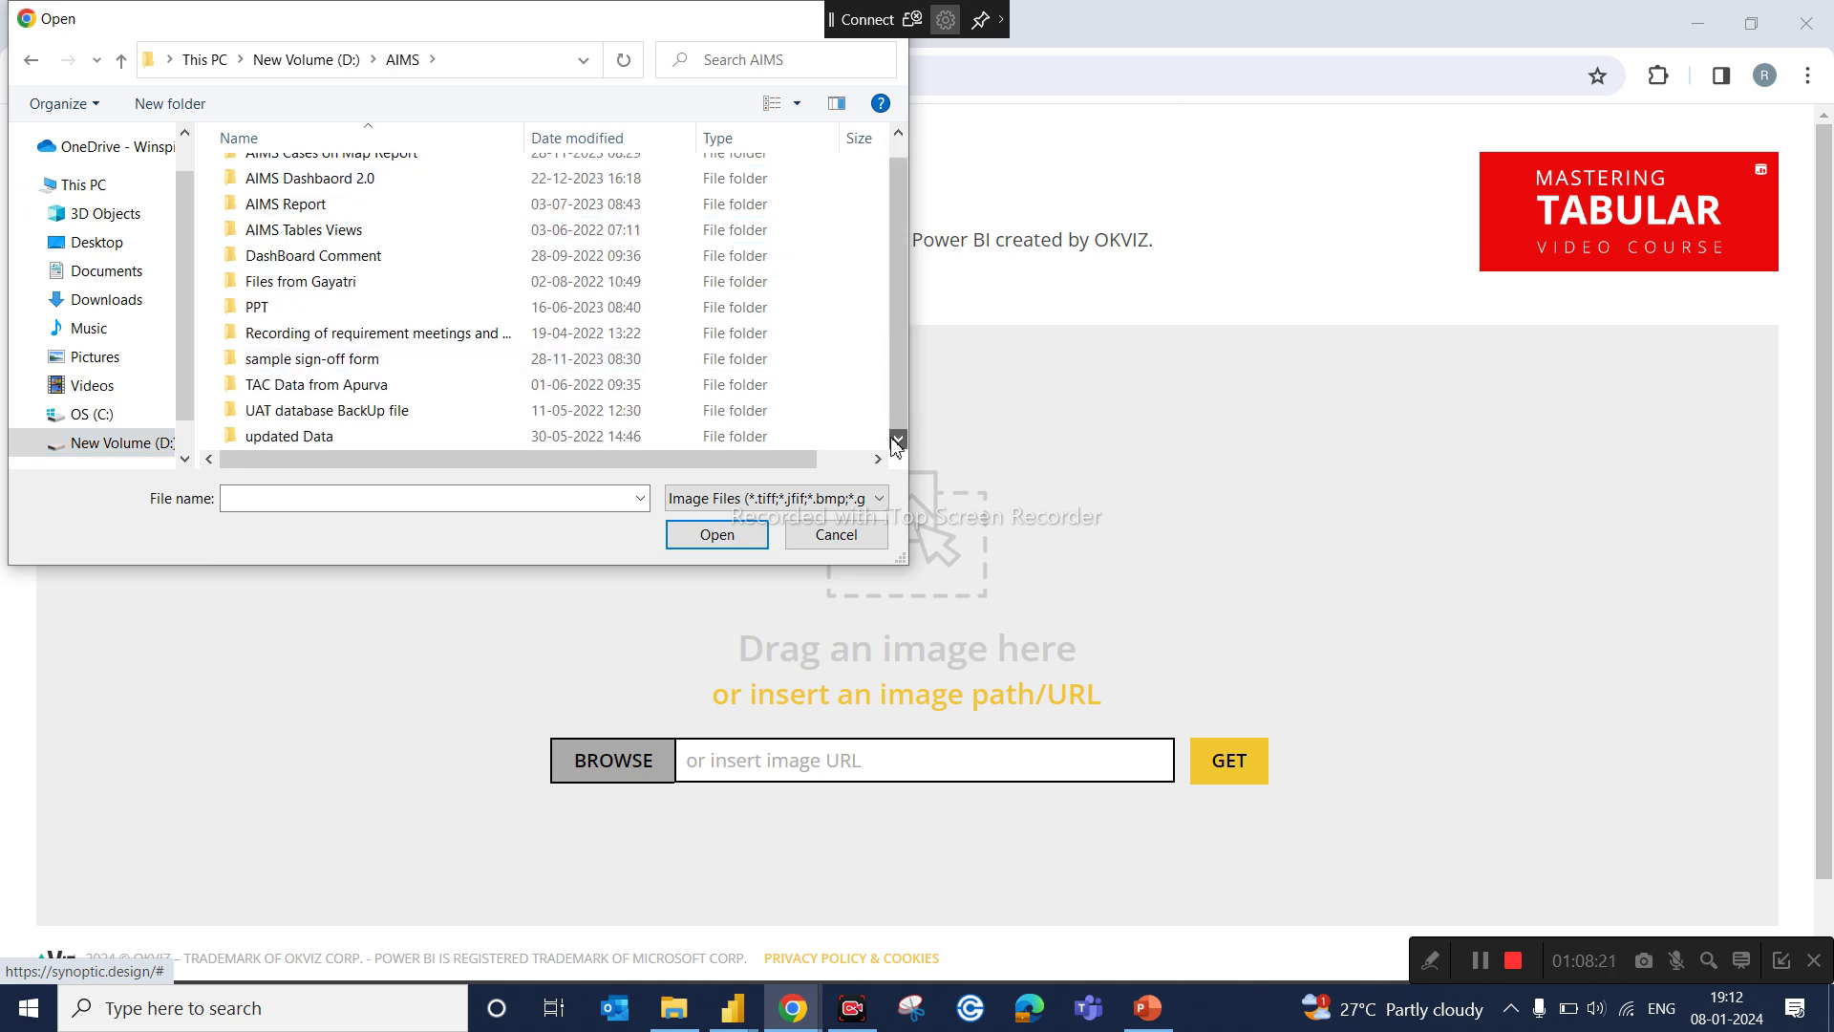
double_click(406, 203)
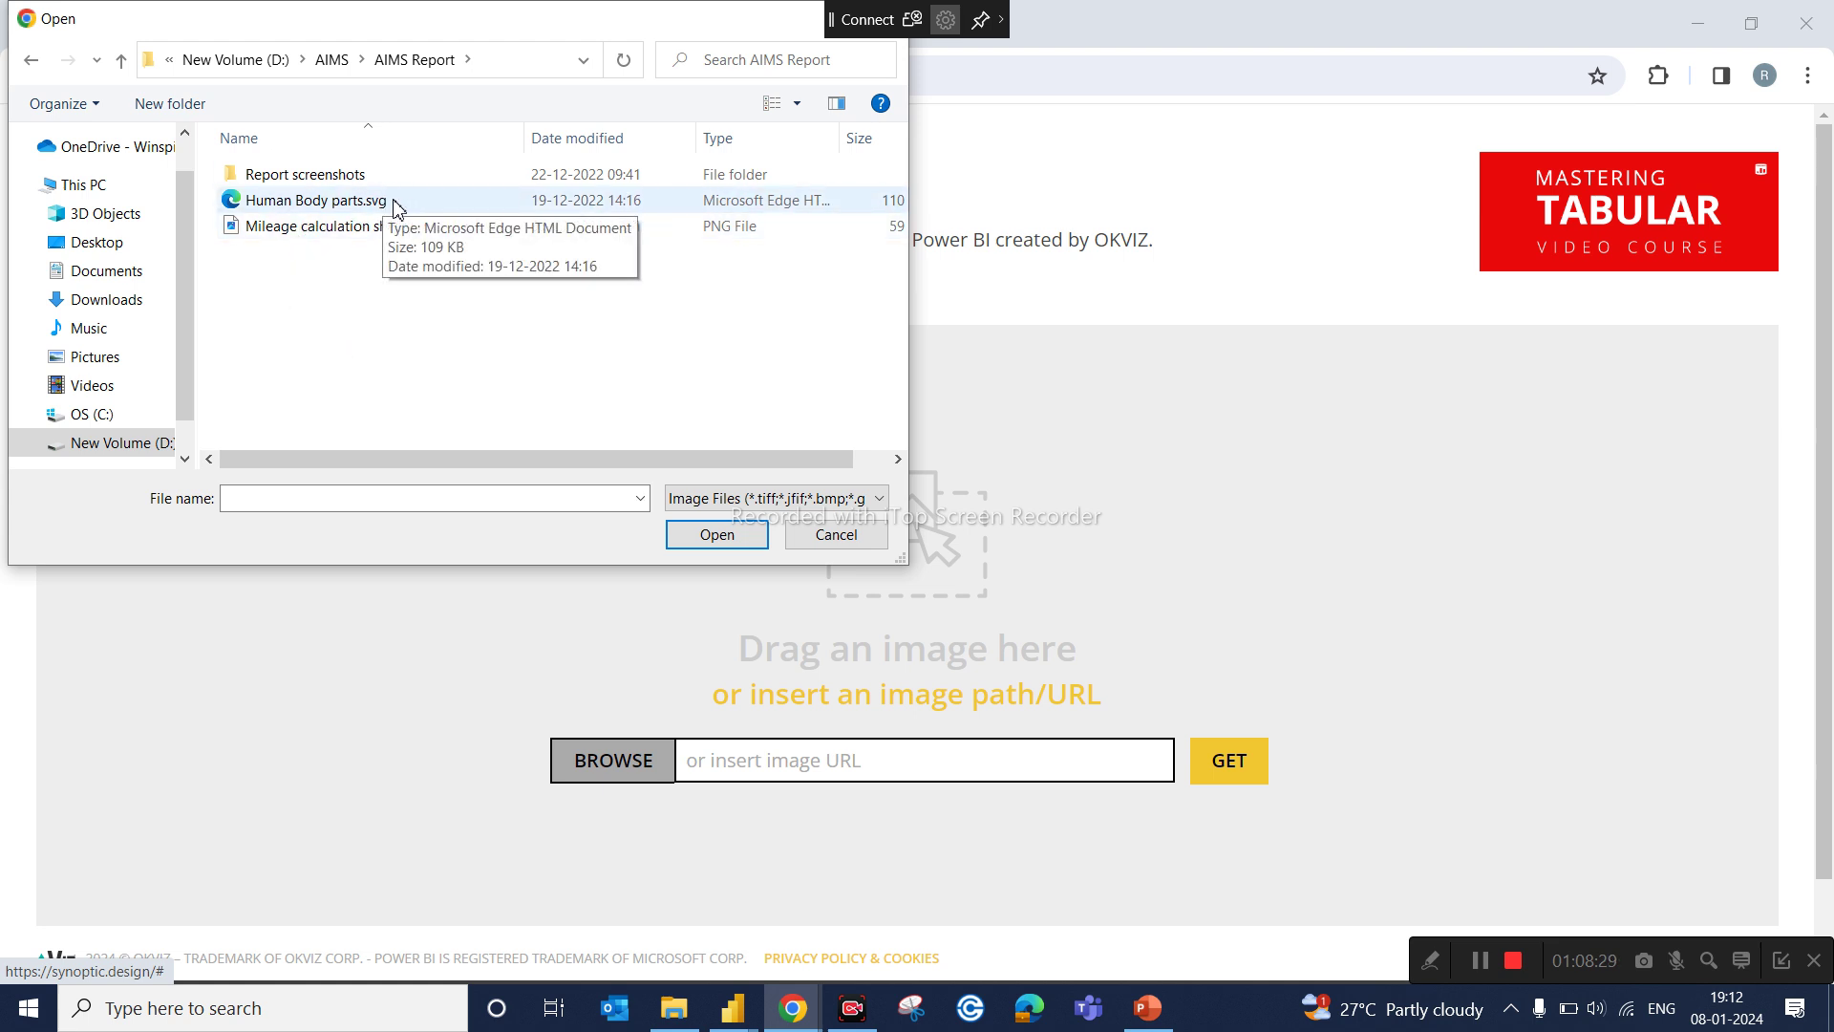
click(335, 209)
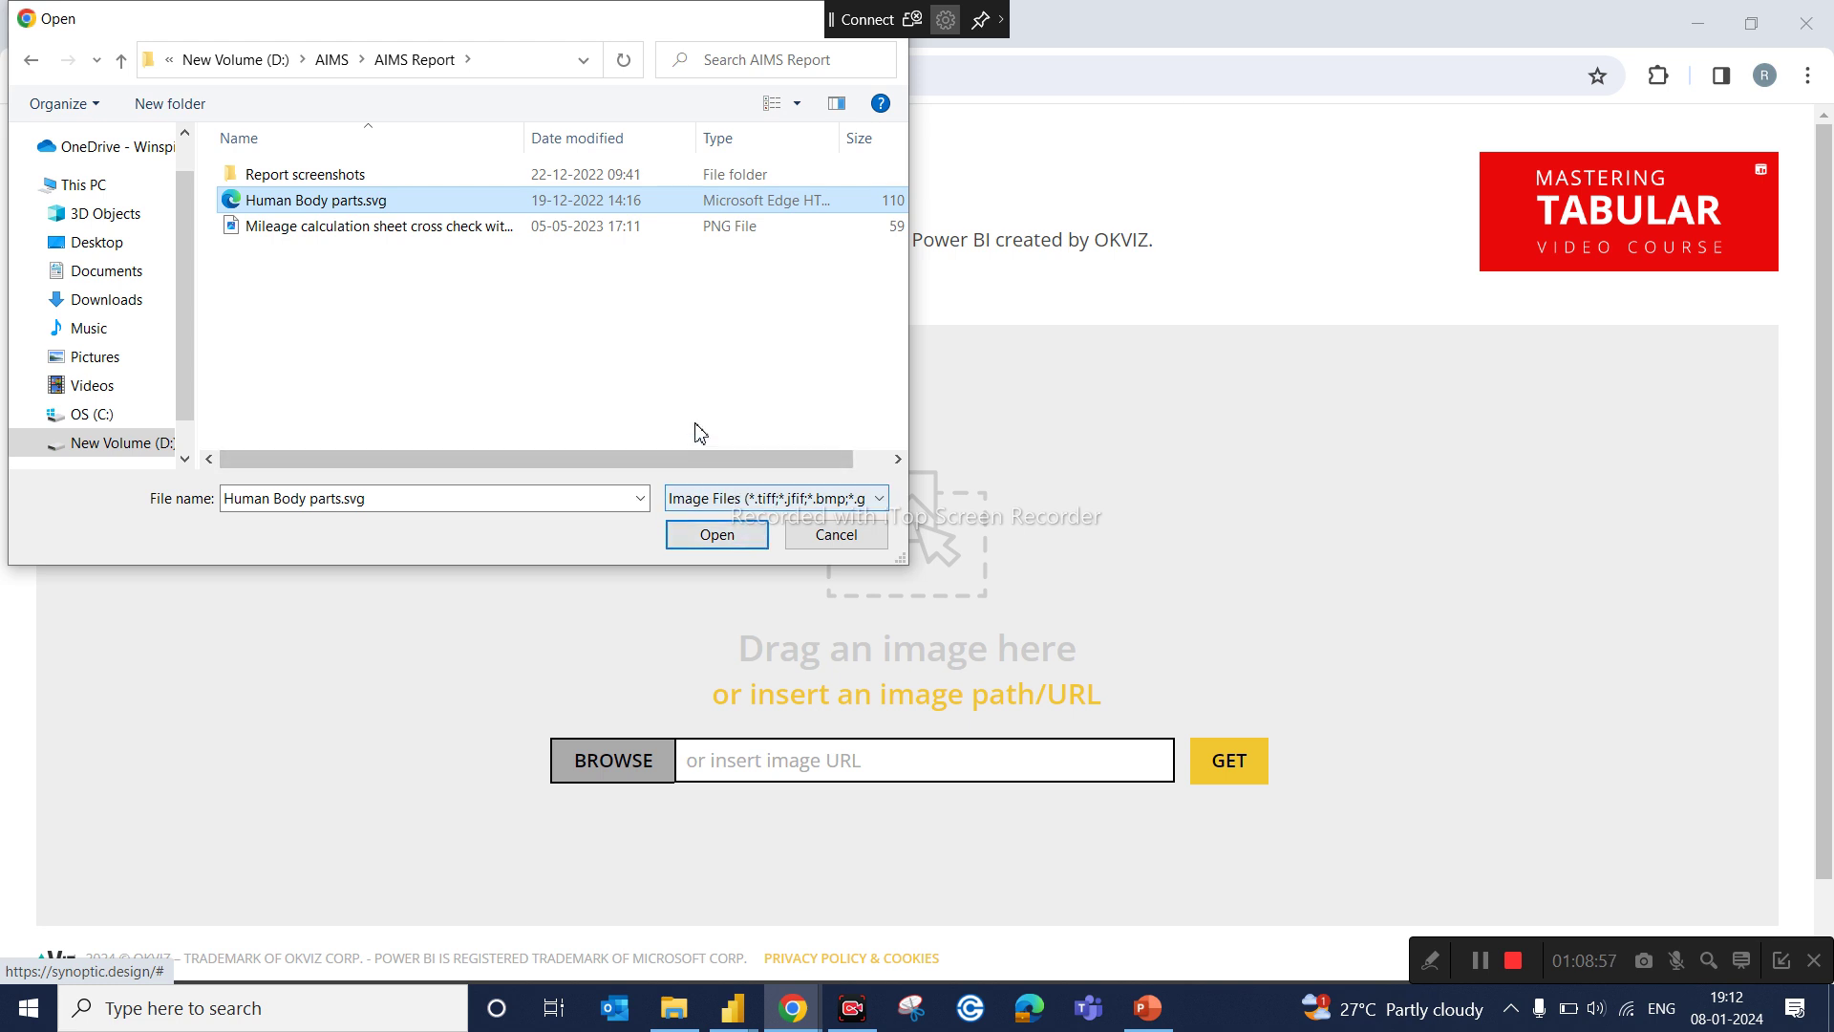
click(734, 537)
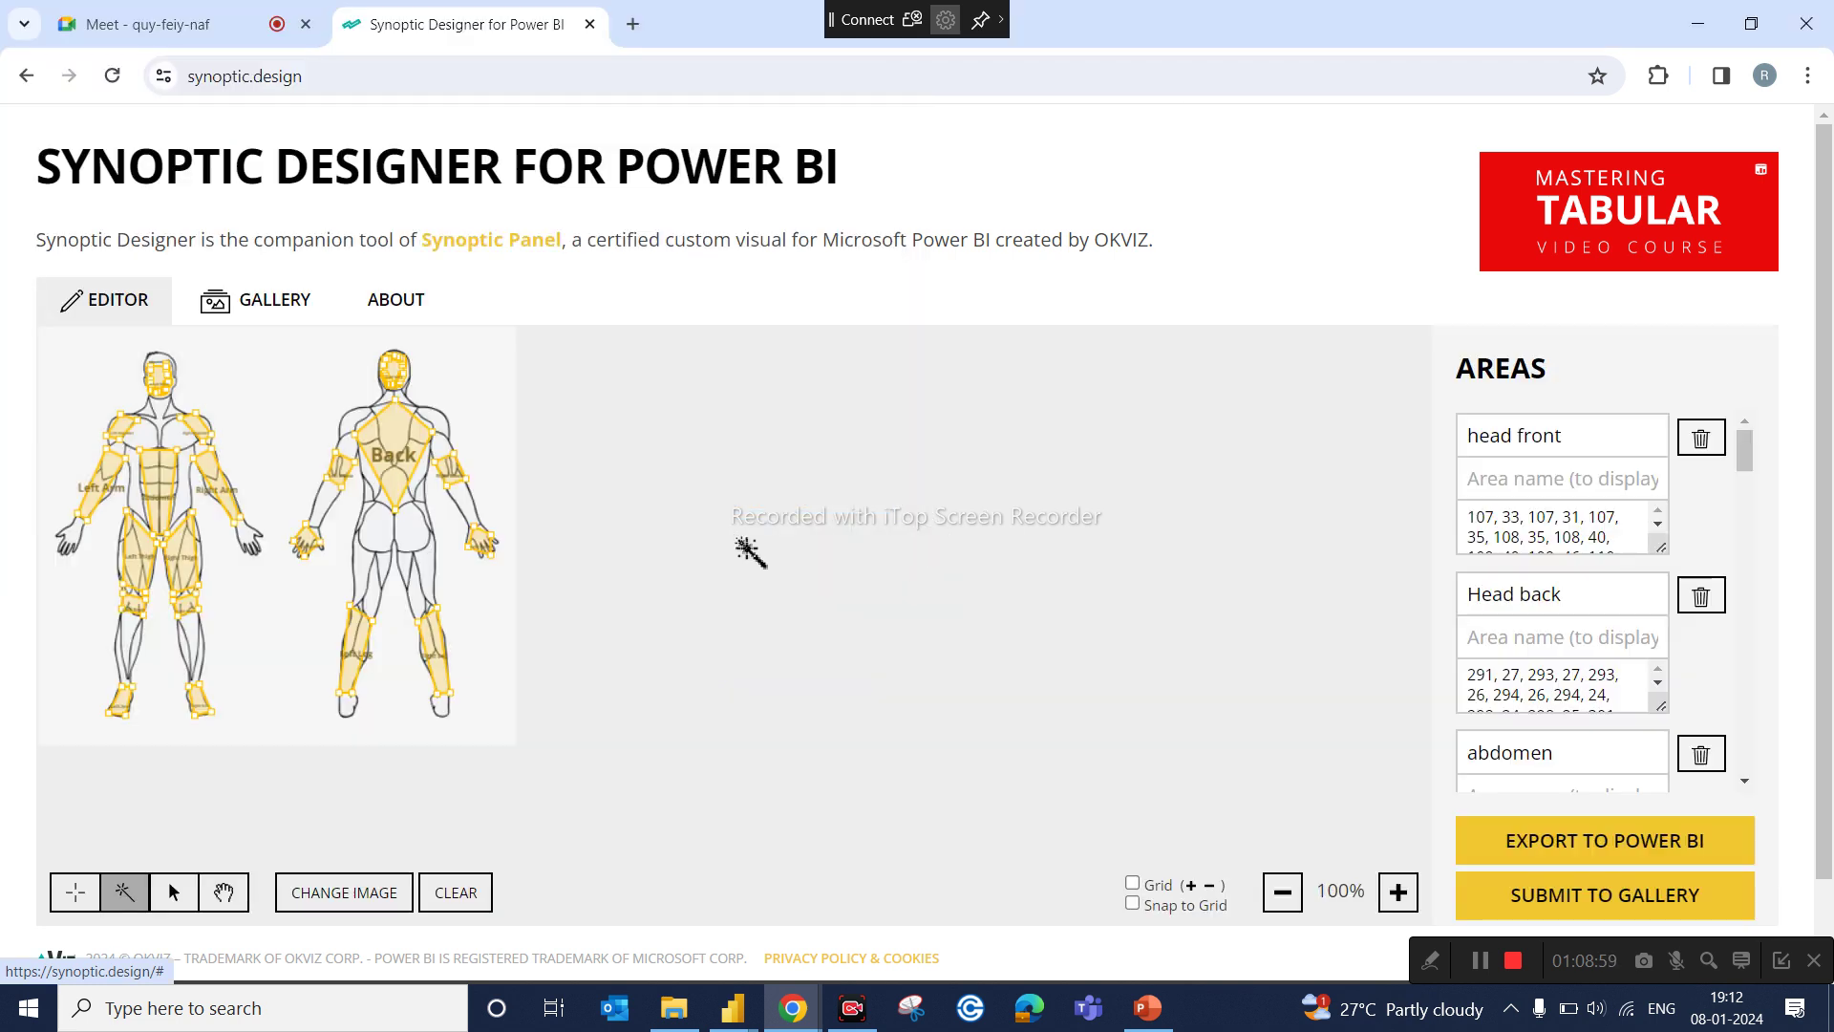